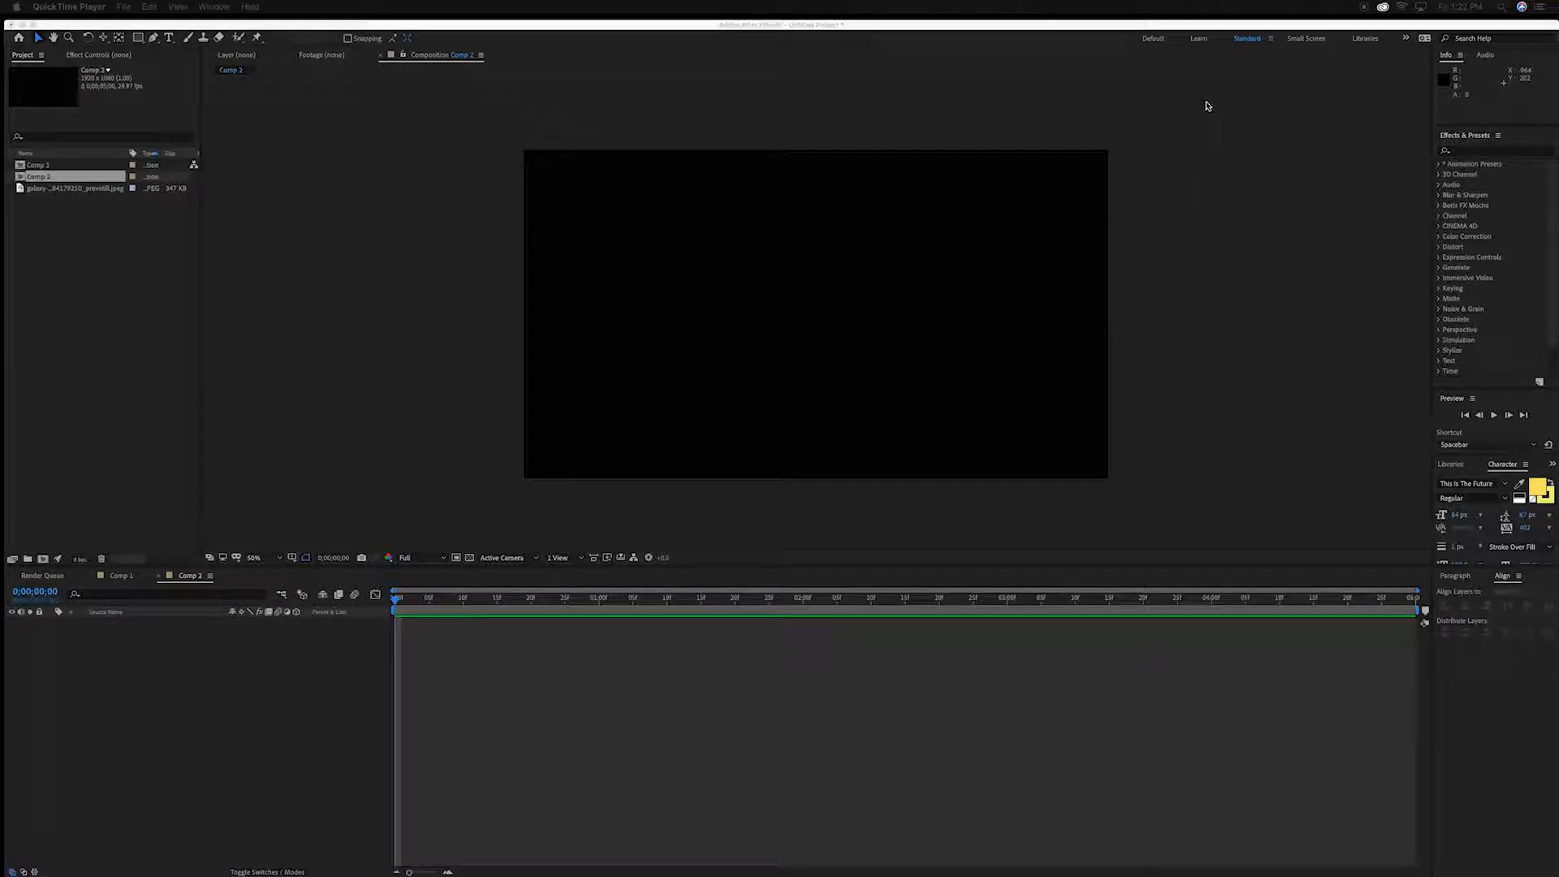
# Activate the Rectangle tool and set its solid fill color to bright red (F70335).
pyautogui.moveTo(1095, 22); pyautogui.dragTo(1093, 12)
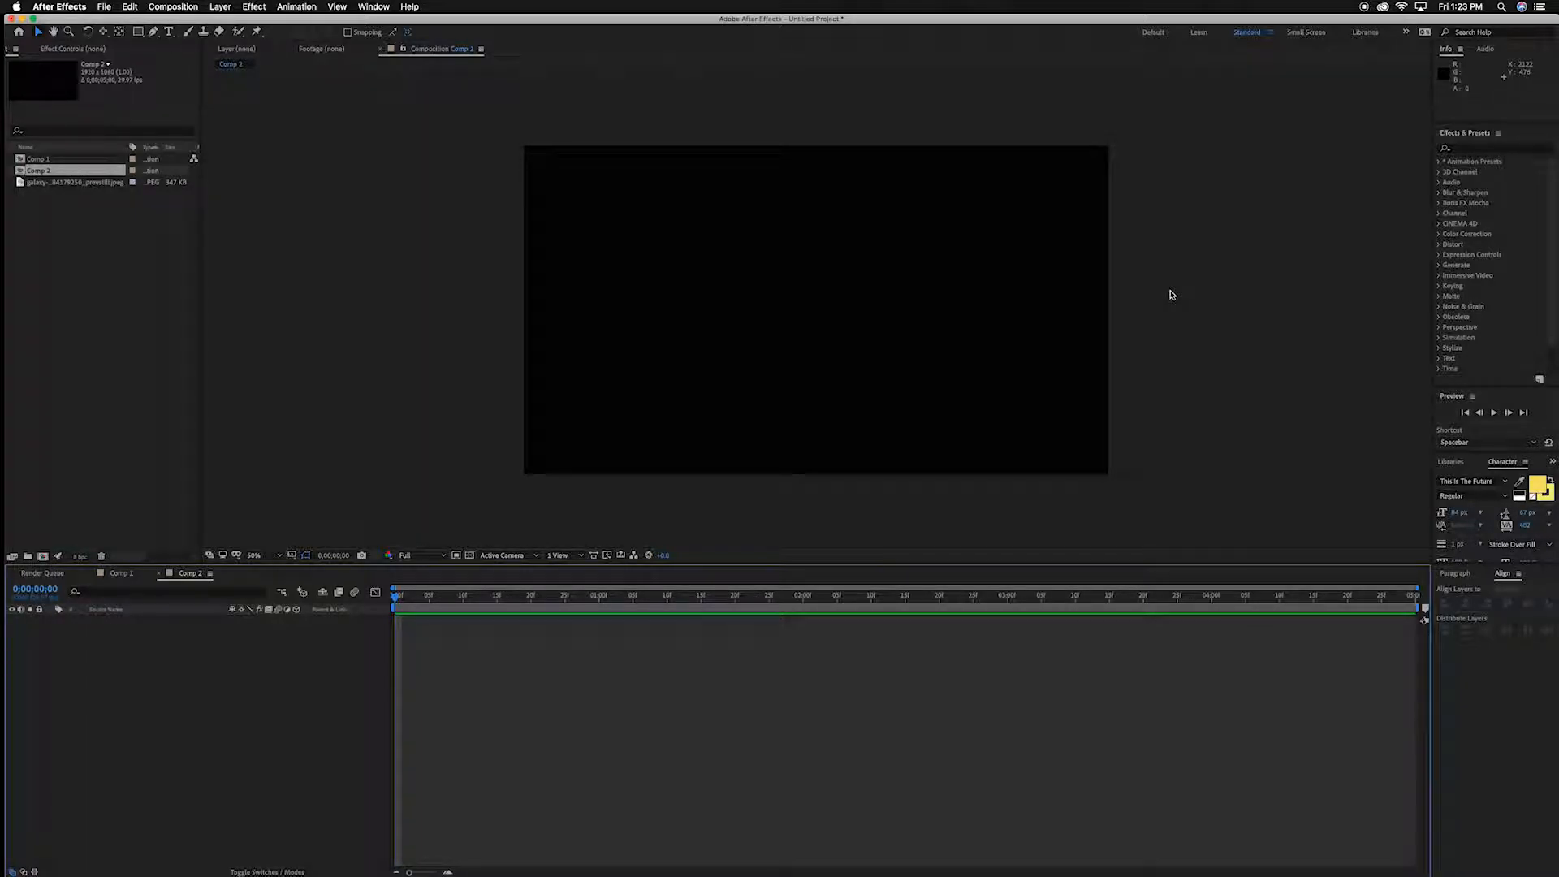
pyautogui.click(436, 278)
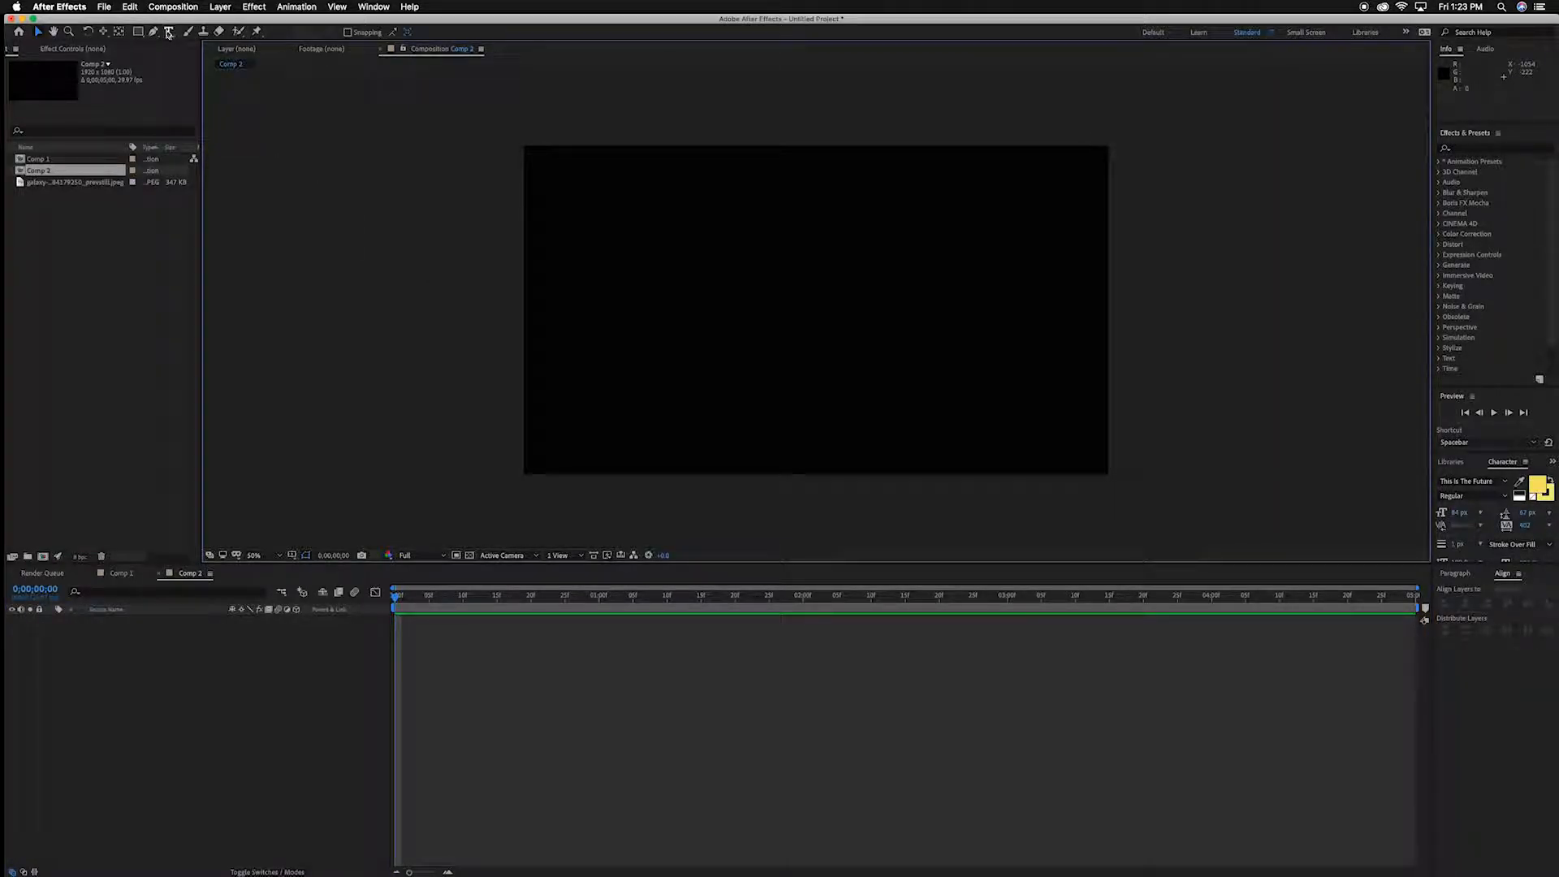
pyautogui.click(138, 31)
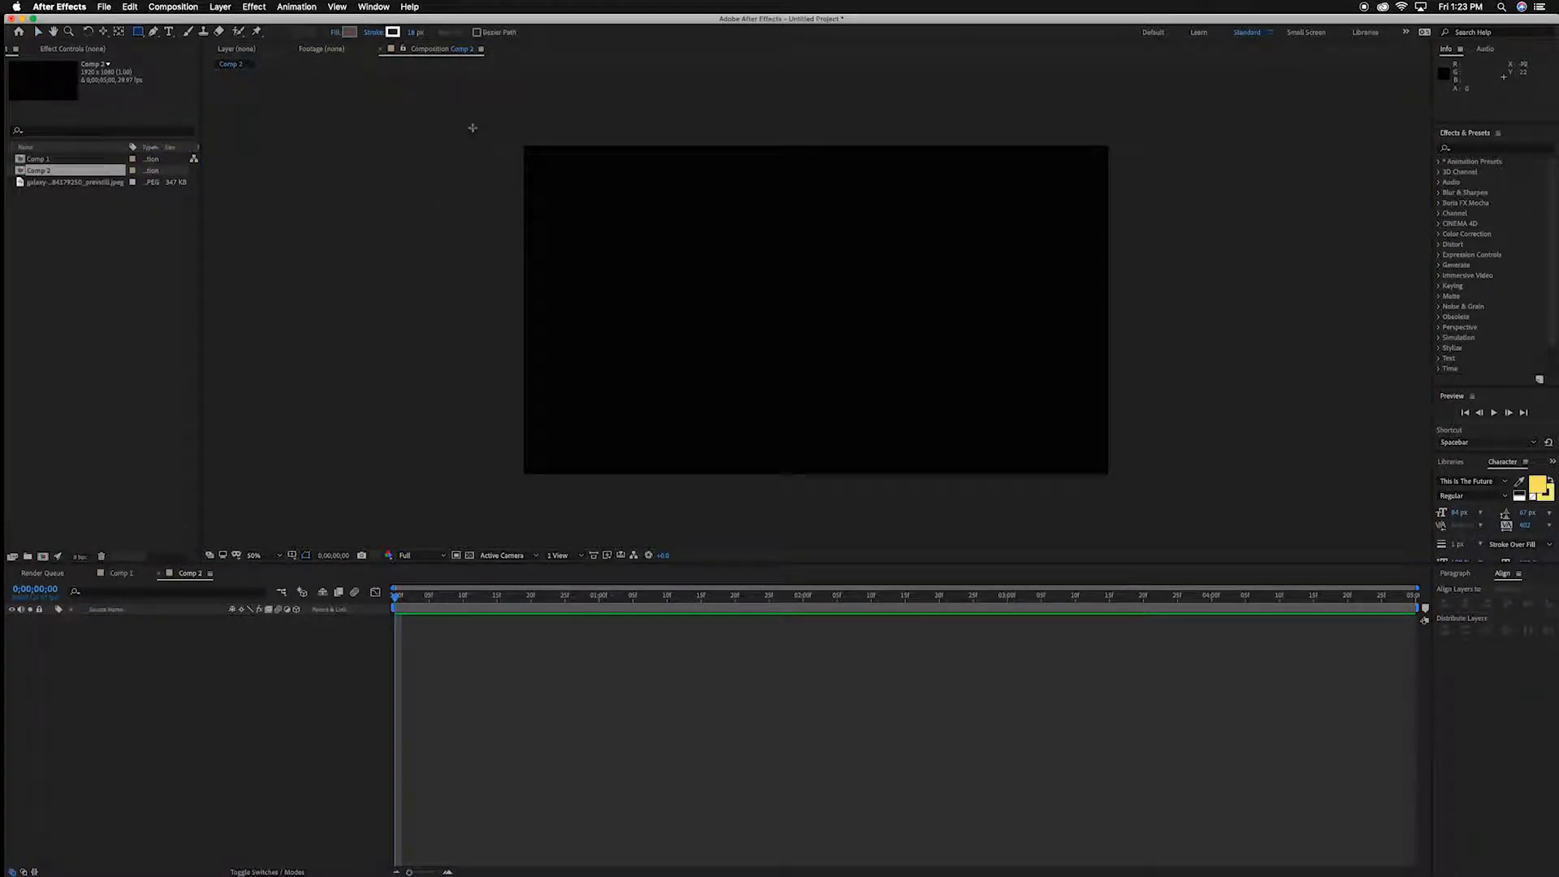
pyautogui.click(348, 32)
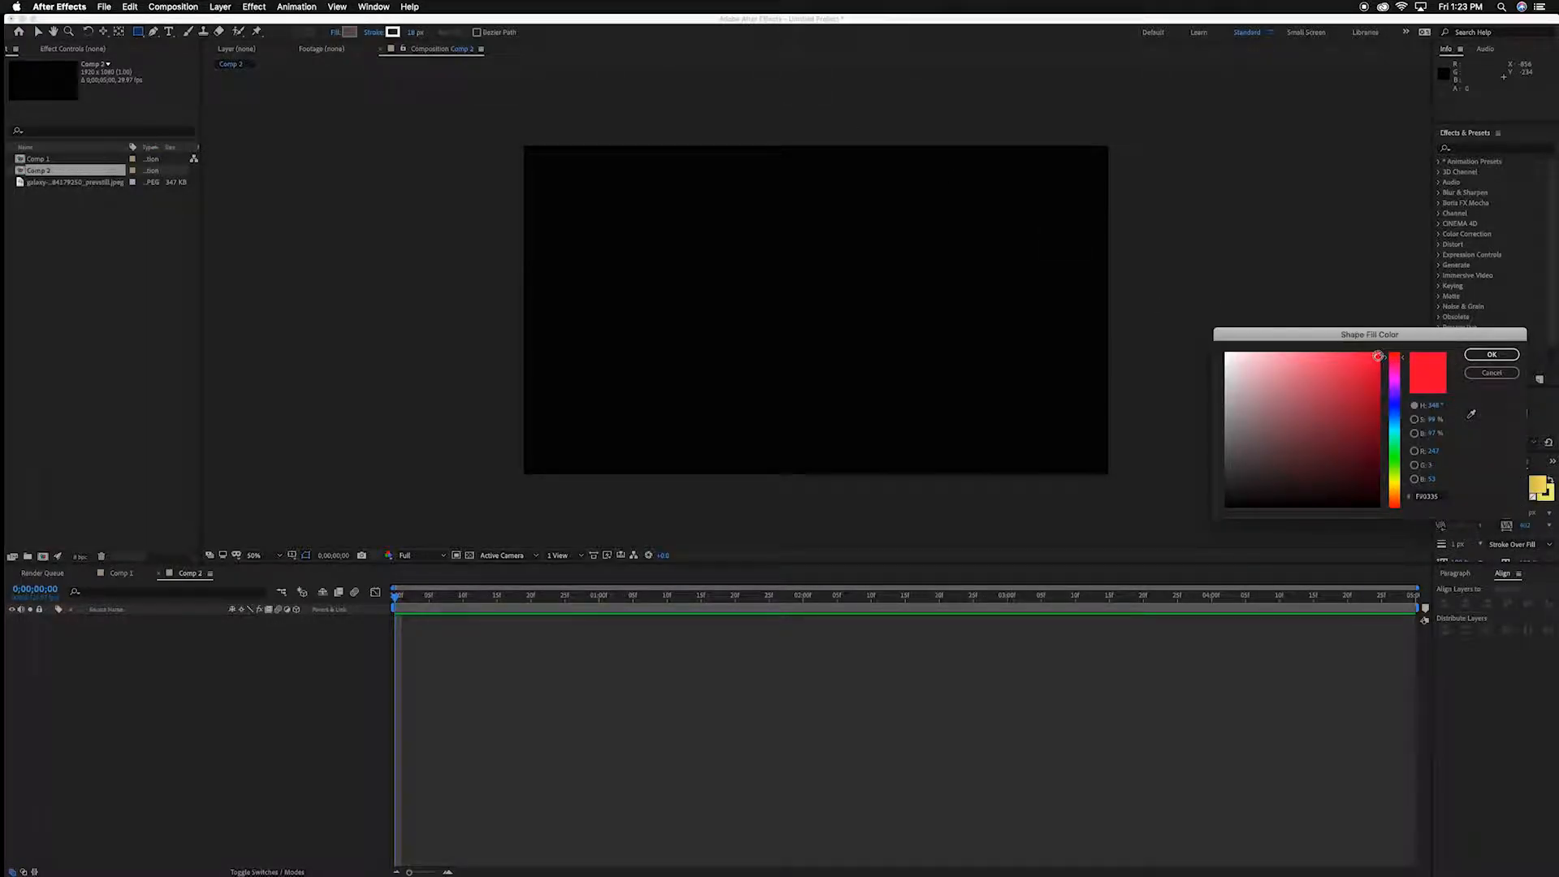
pyautogui.click(1491, 354)
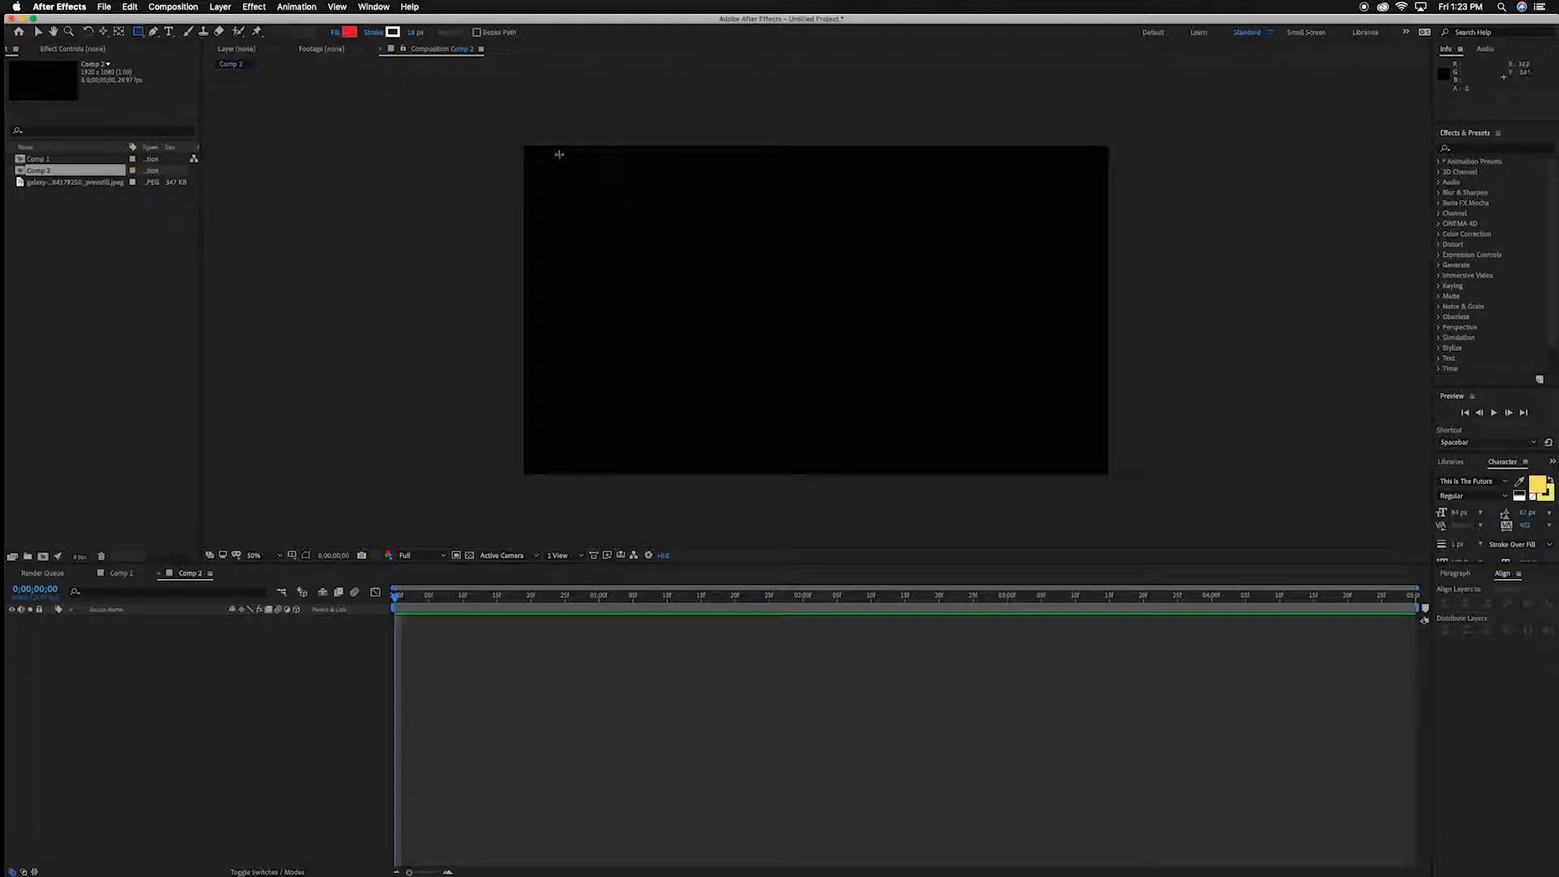
# Change the shape fill type to Radial Gradient.
pyautogui.click(335, 34)
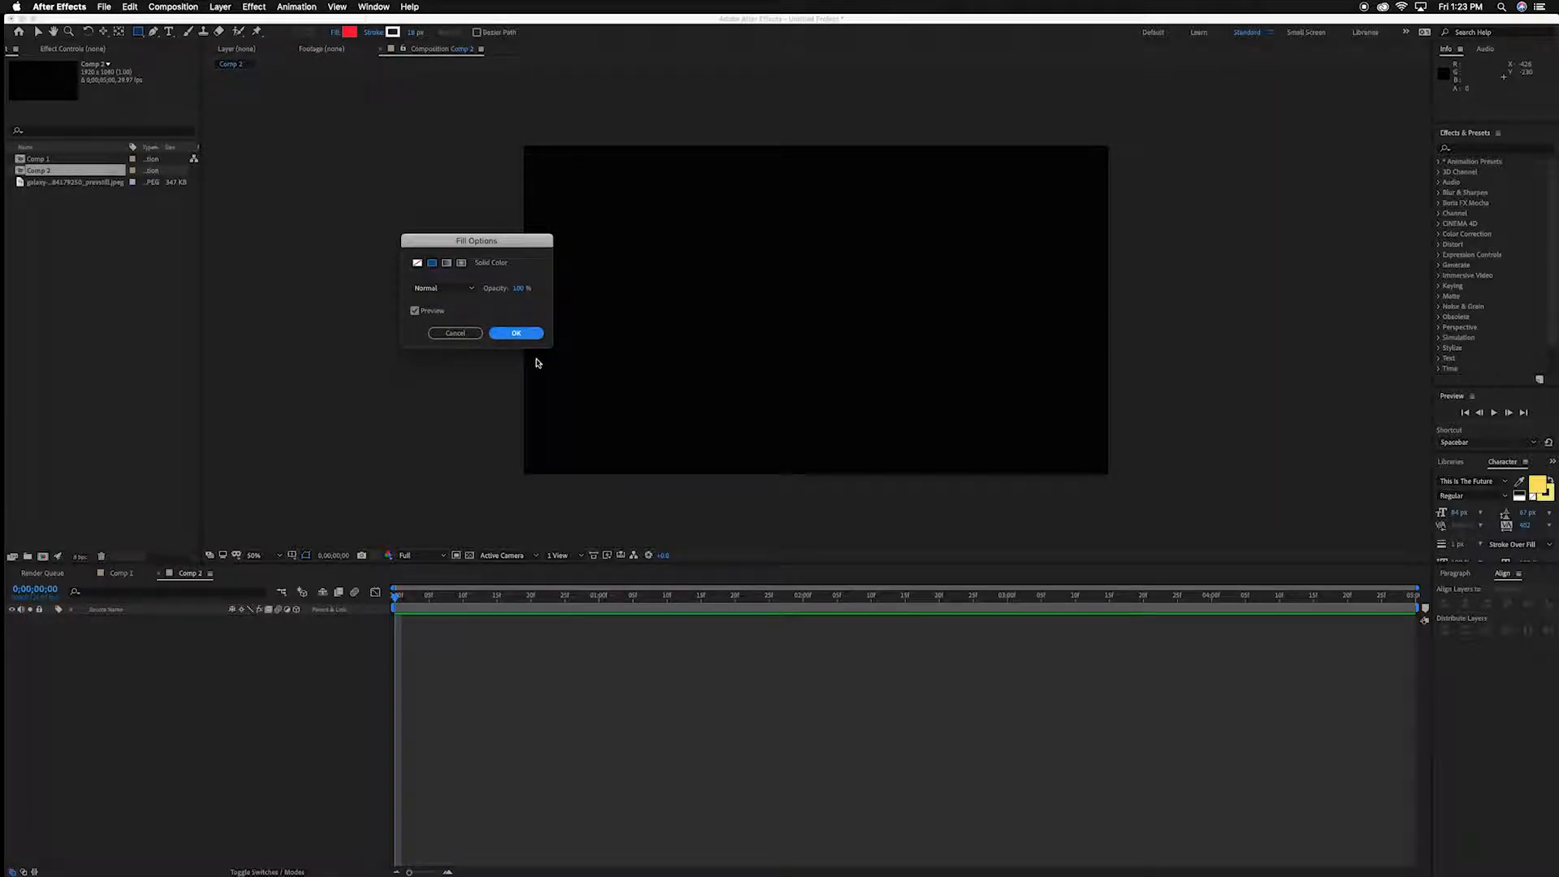
pyautogui.click(462, 264)
pyautogui.click(515, 332)
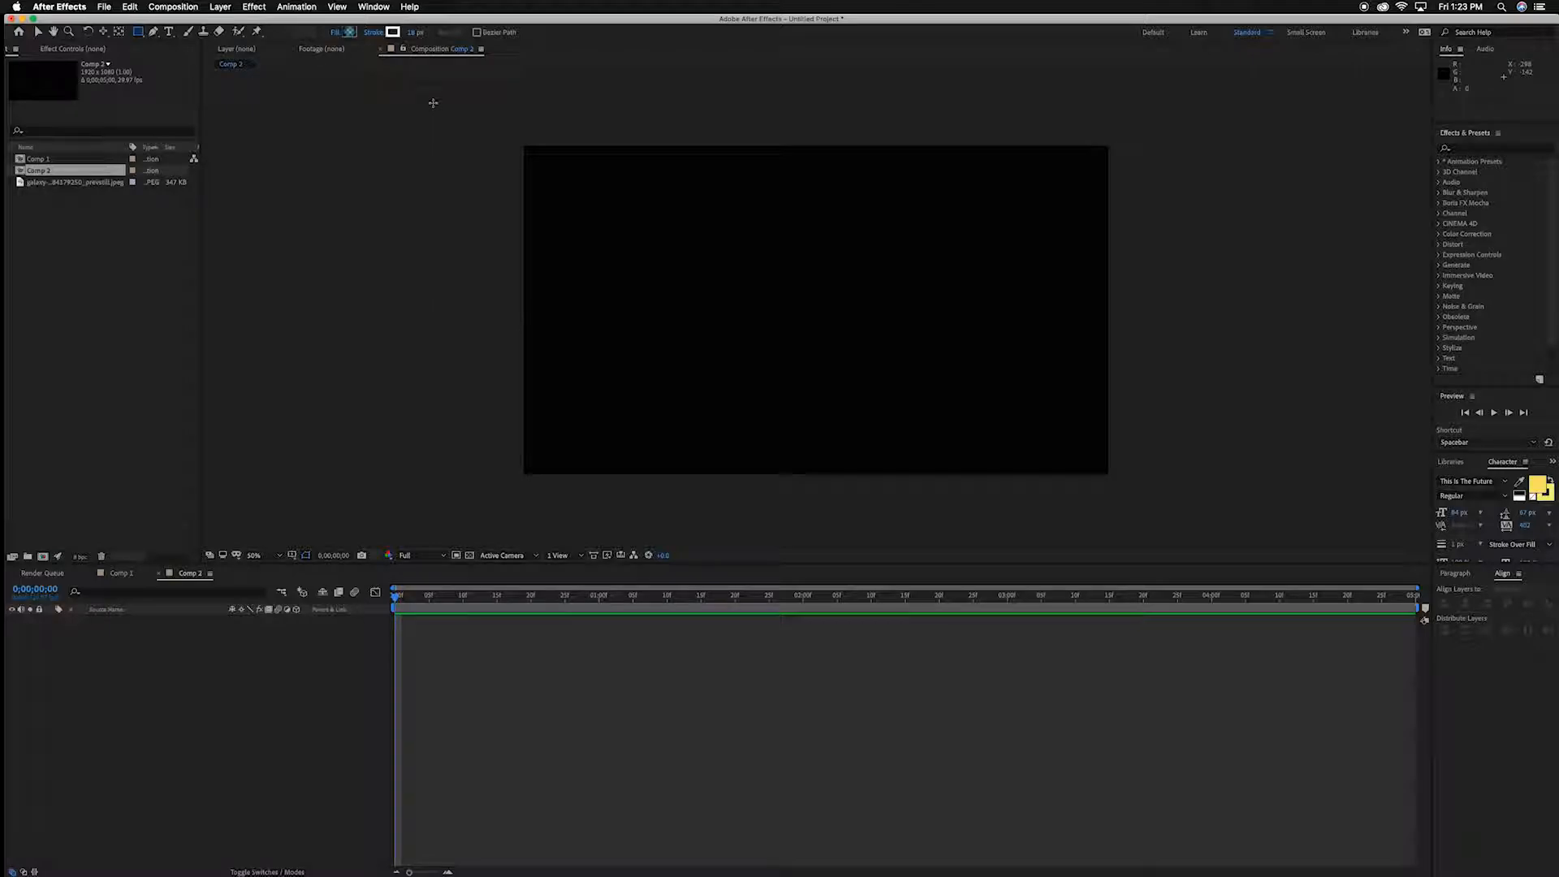
# Edit the fill gradient: raise its starting opacity stop to 100% and recolor the blue start stop to bright red (F90521).
pyautogui.click(350, 32)
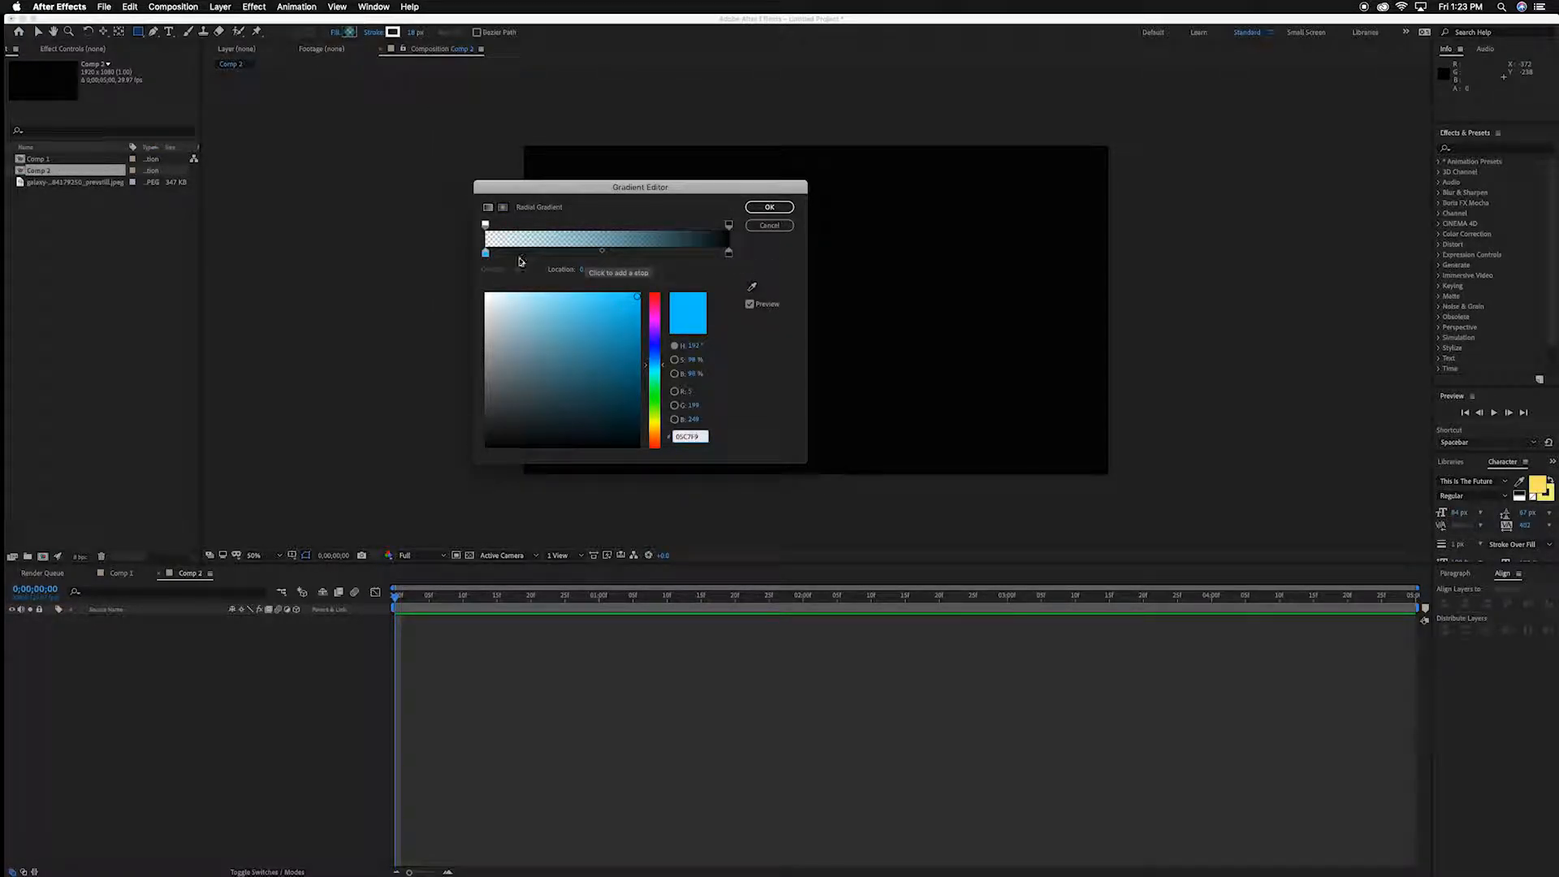
pyautogui.click(484, 225)
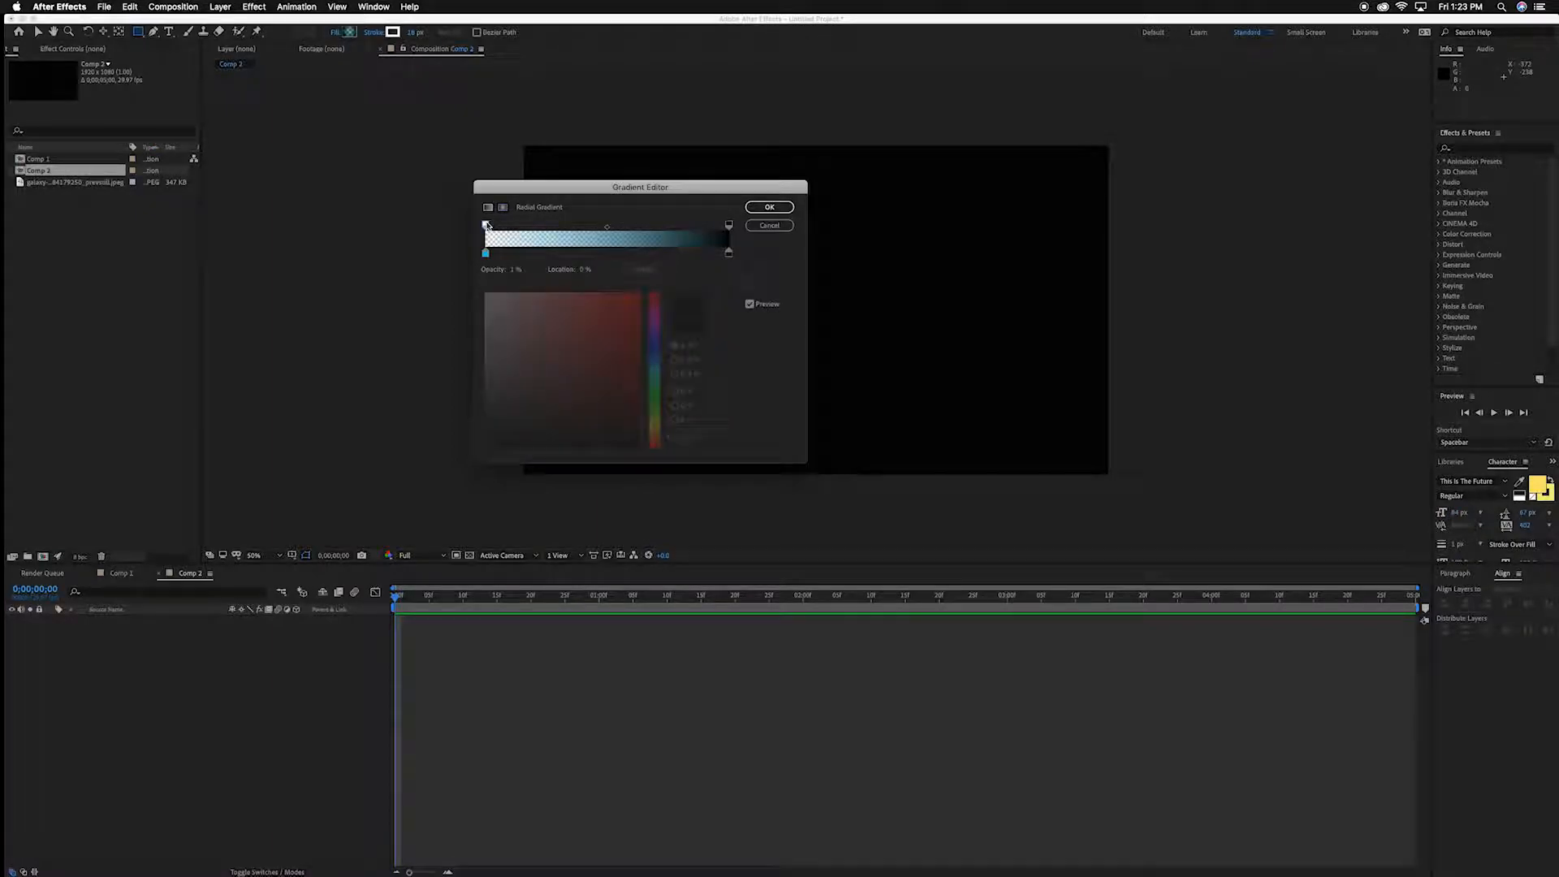
pyautogui.moveTo(514, 271); pyautogui.dragTo(623, 272)
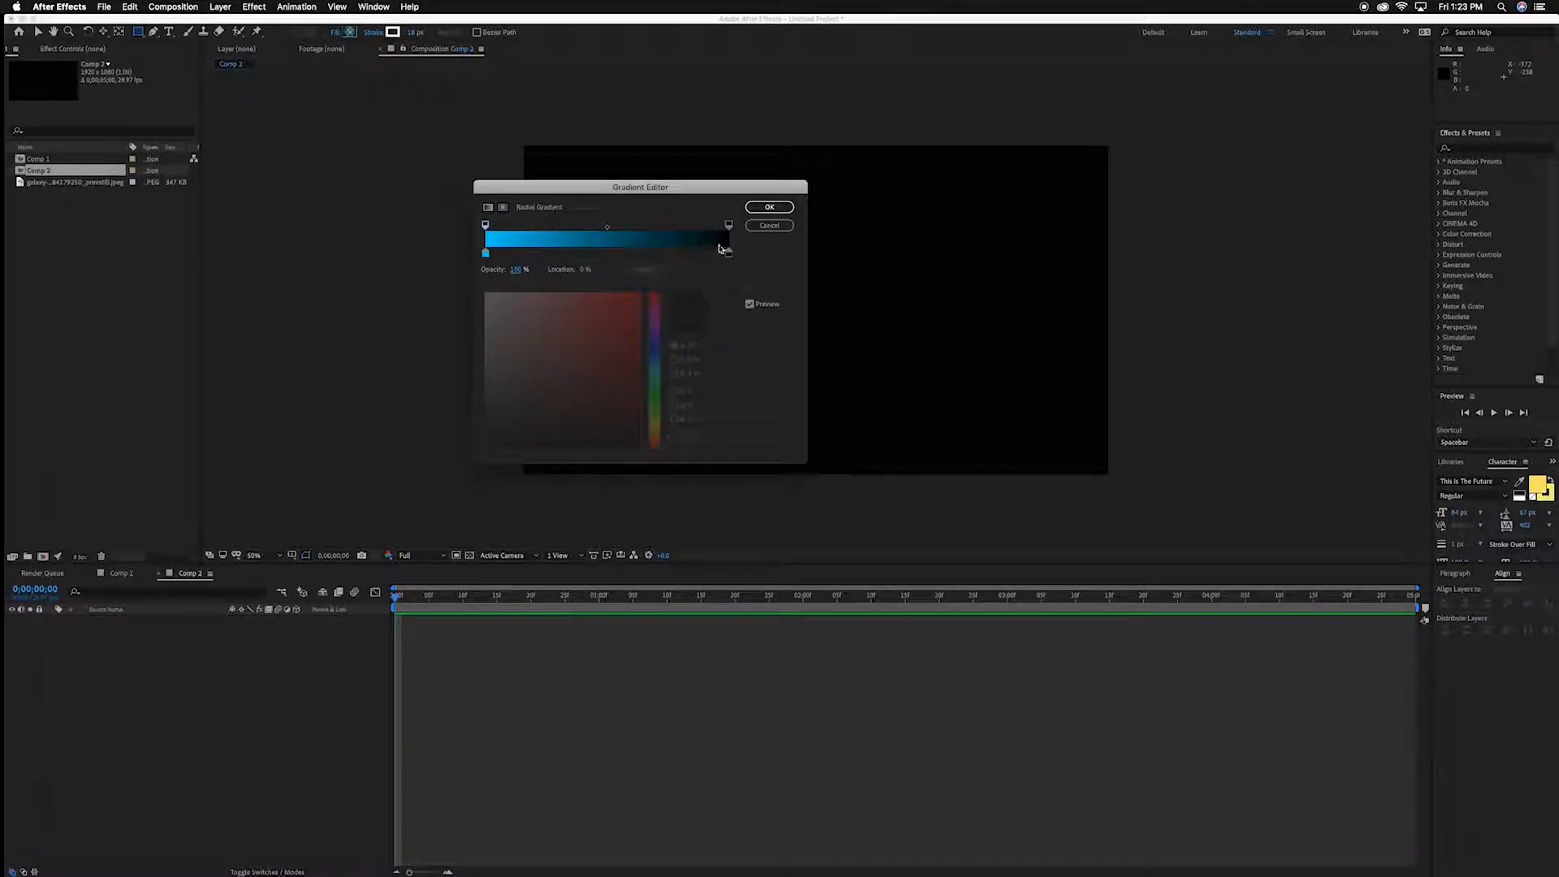
pyautogui.click(750, 208)
pyautogui.click(487, 254)
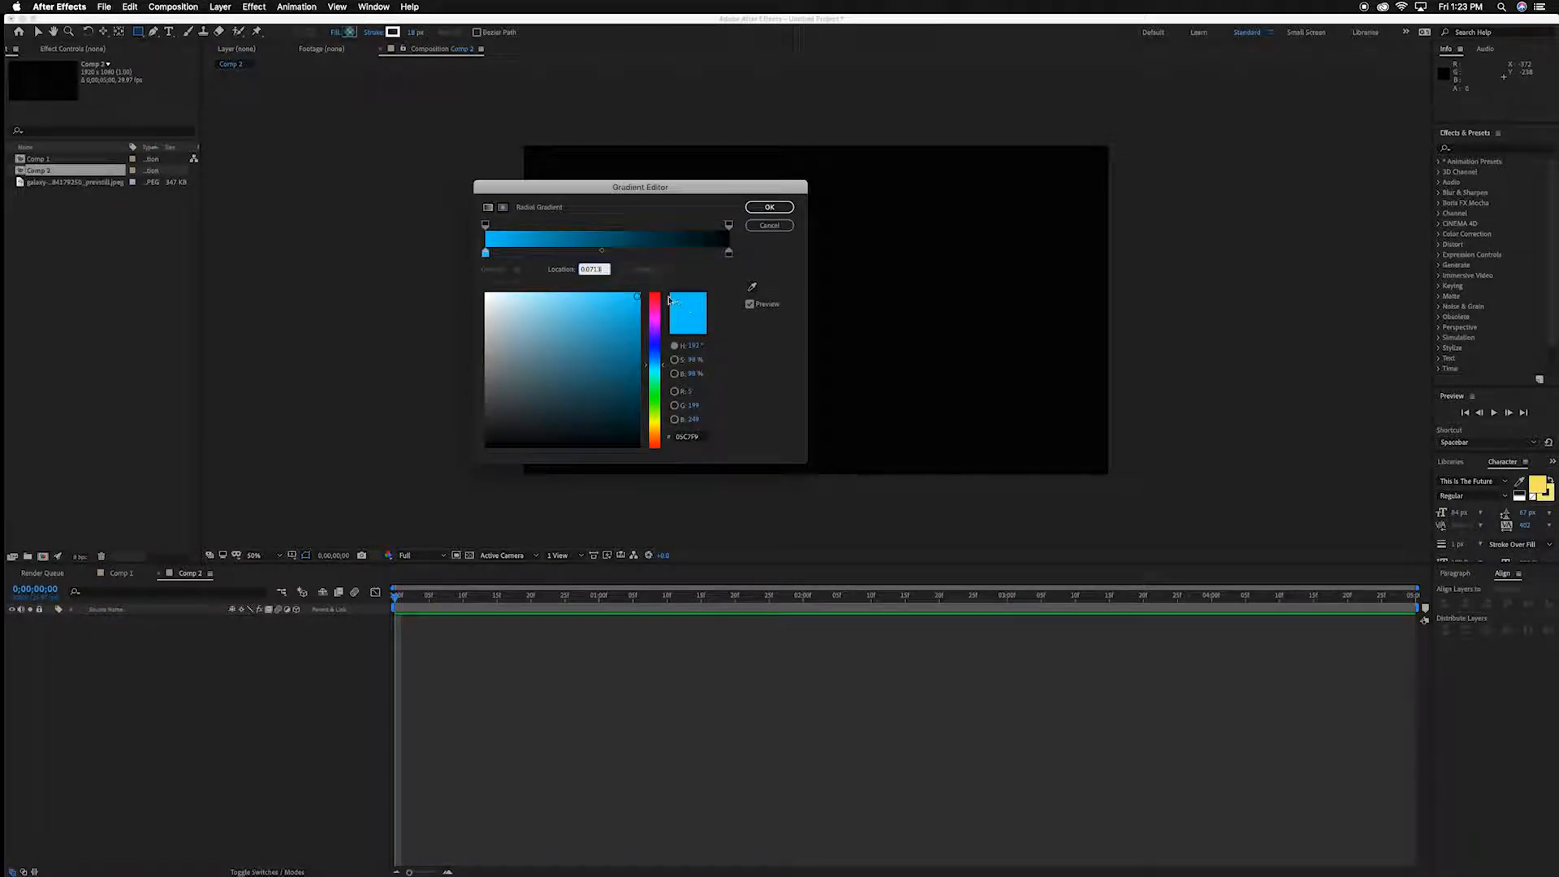
pyautogui.click(654, 296)
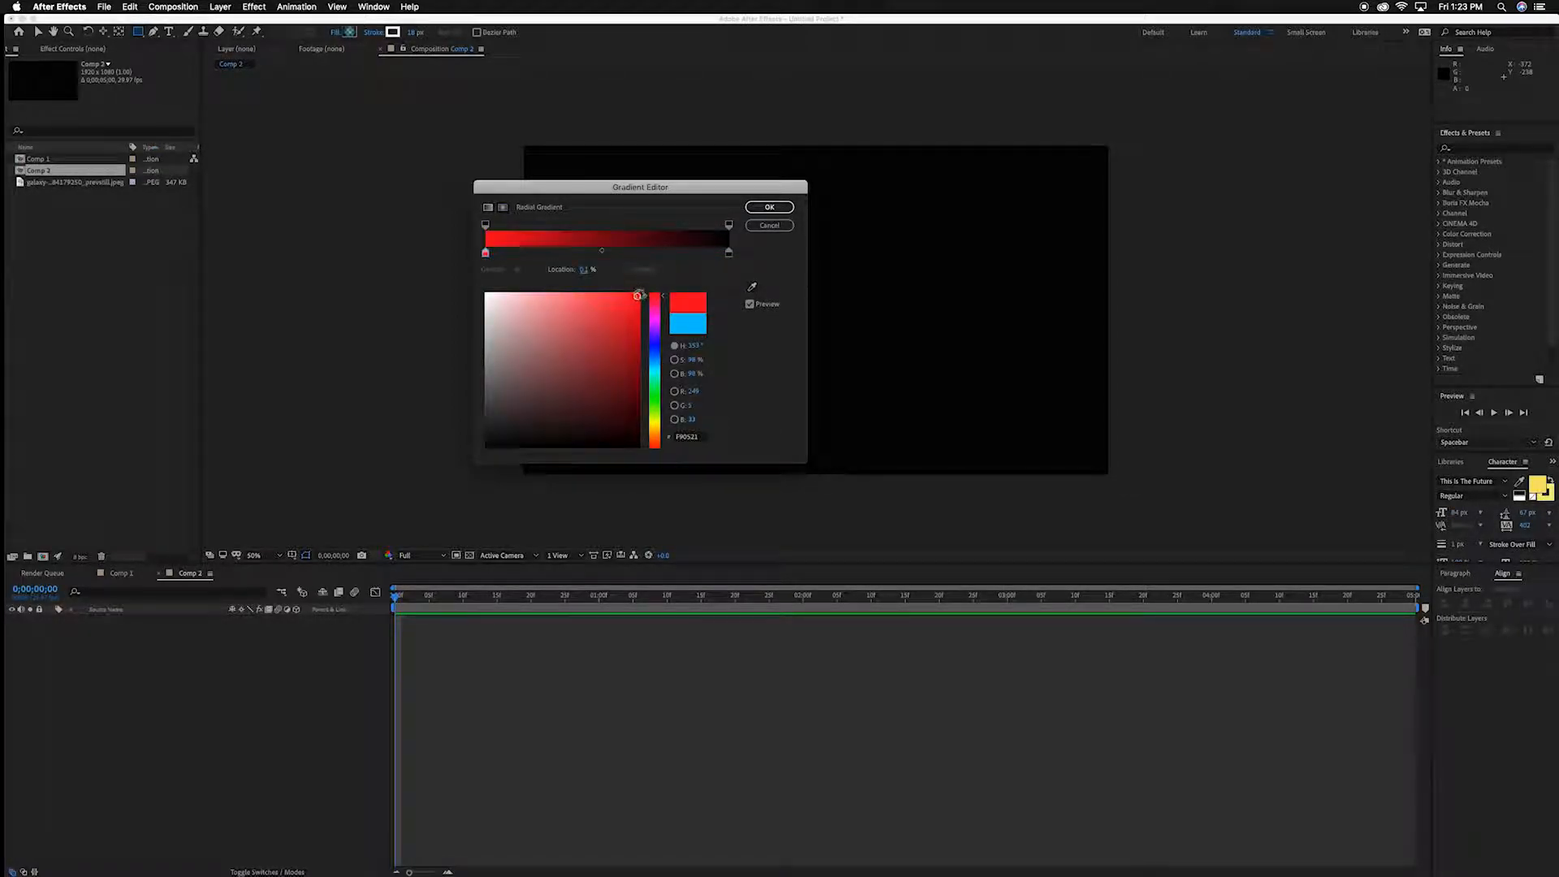
pyautogui.click(767, 206)
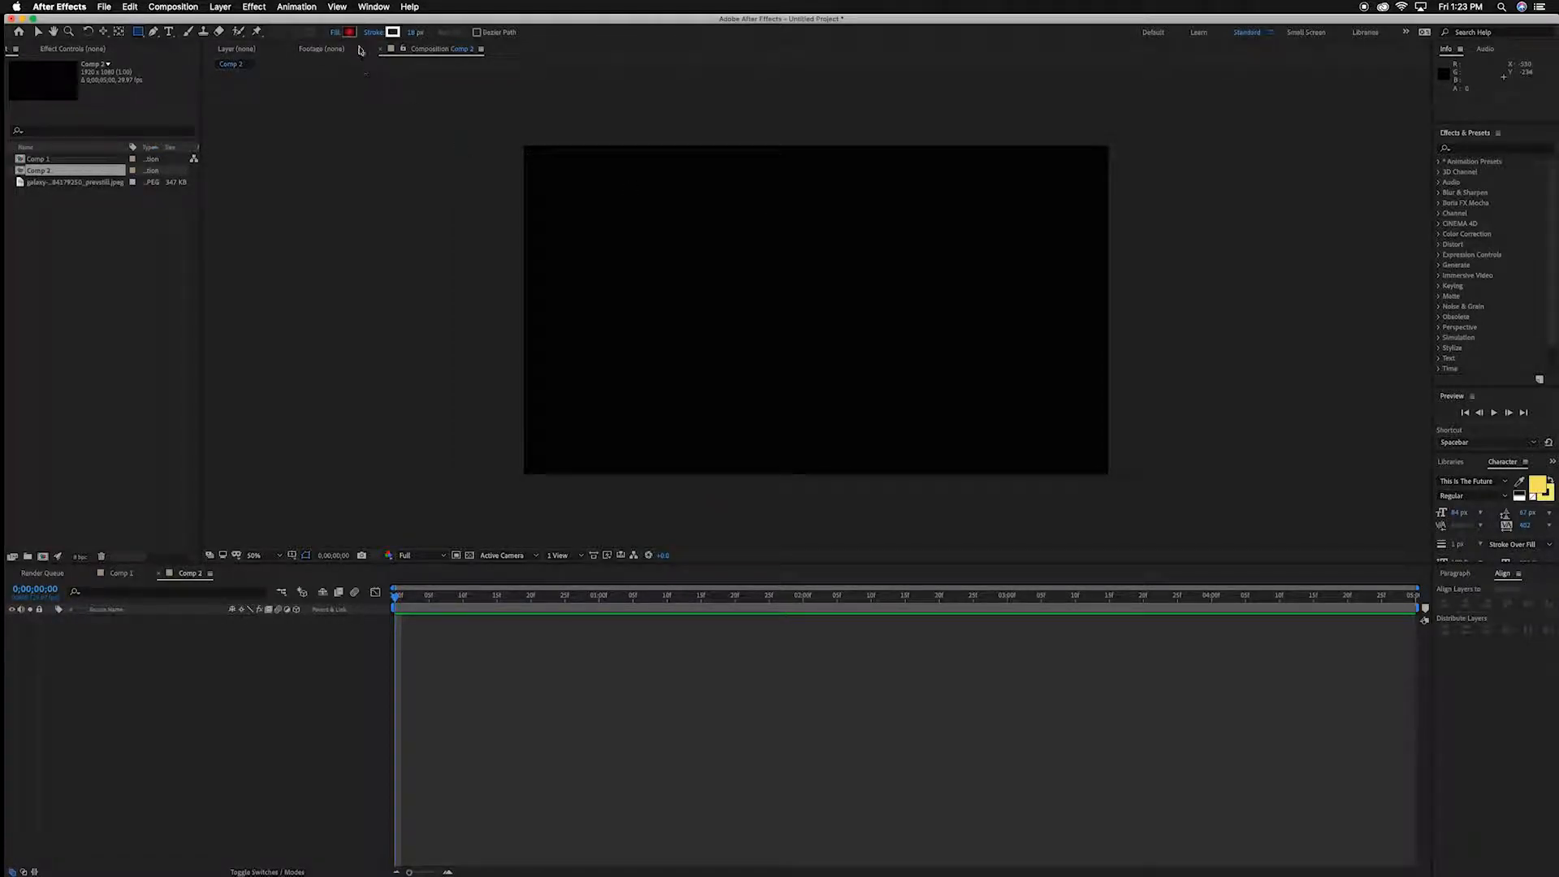
# Draw a rectangle slightly larger than the whole composition frame and set its stroke to None.
pyautogui.moveTo(516, 139); pyautogui.dragTo(1116, 480)
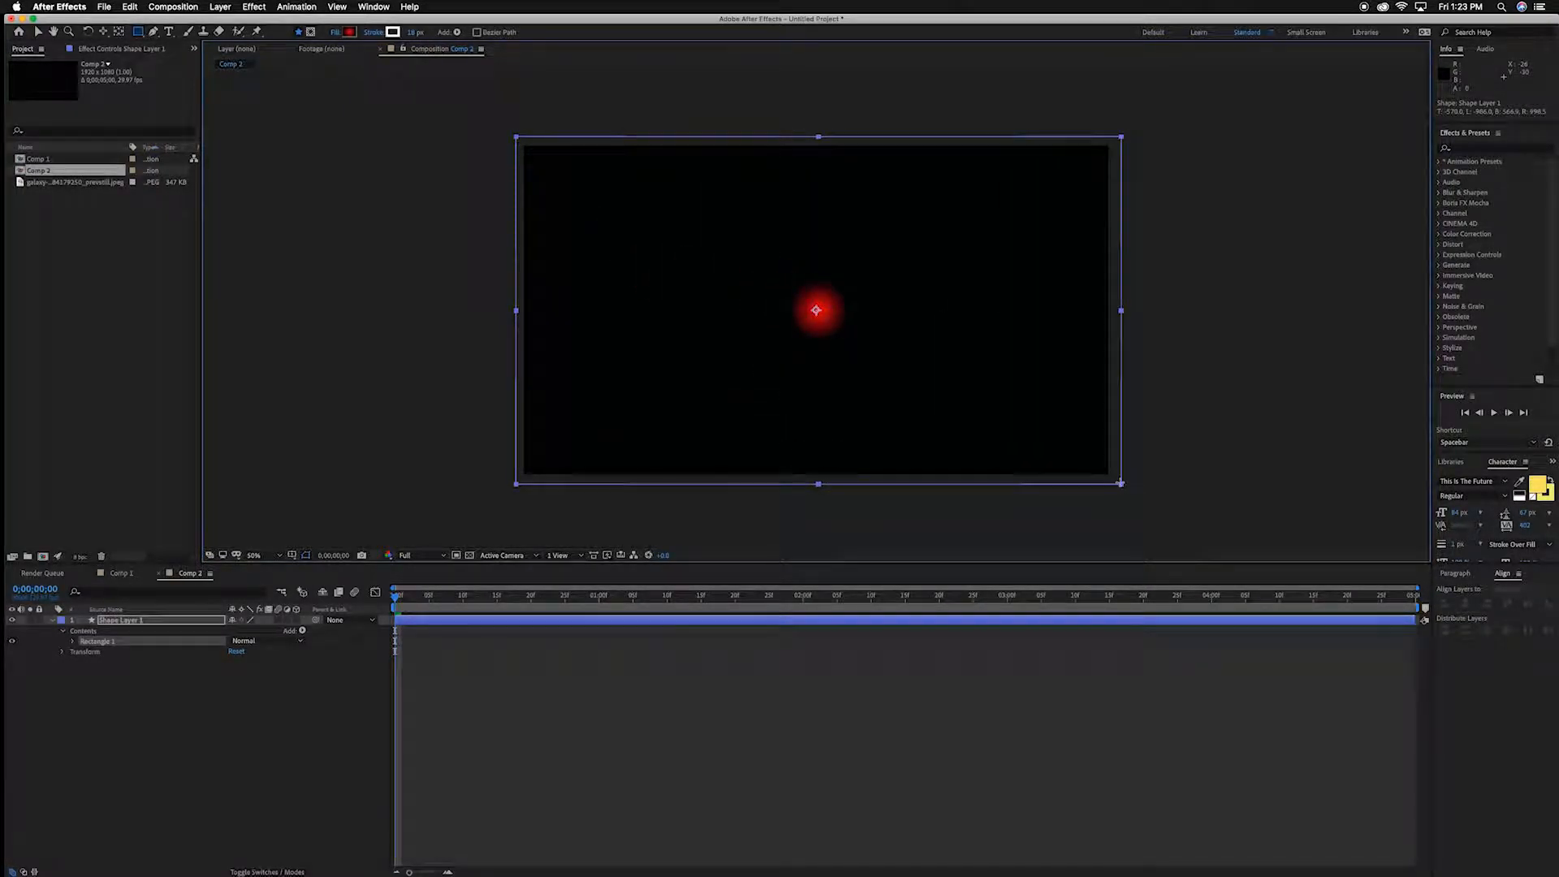
pyautogui.click(374, 33)
pyautogui.click(416, 263)
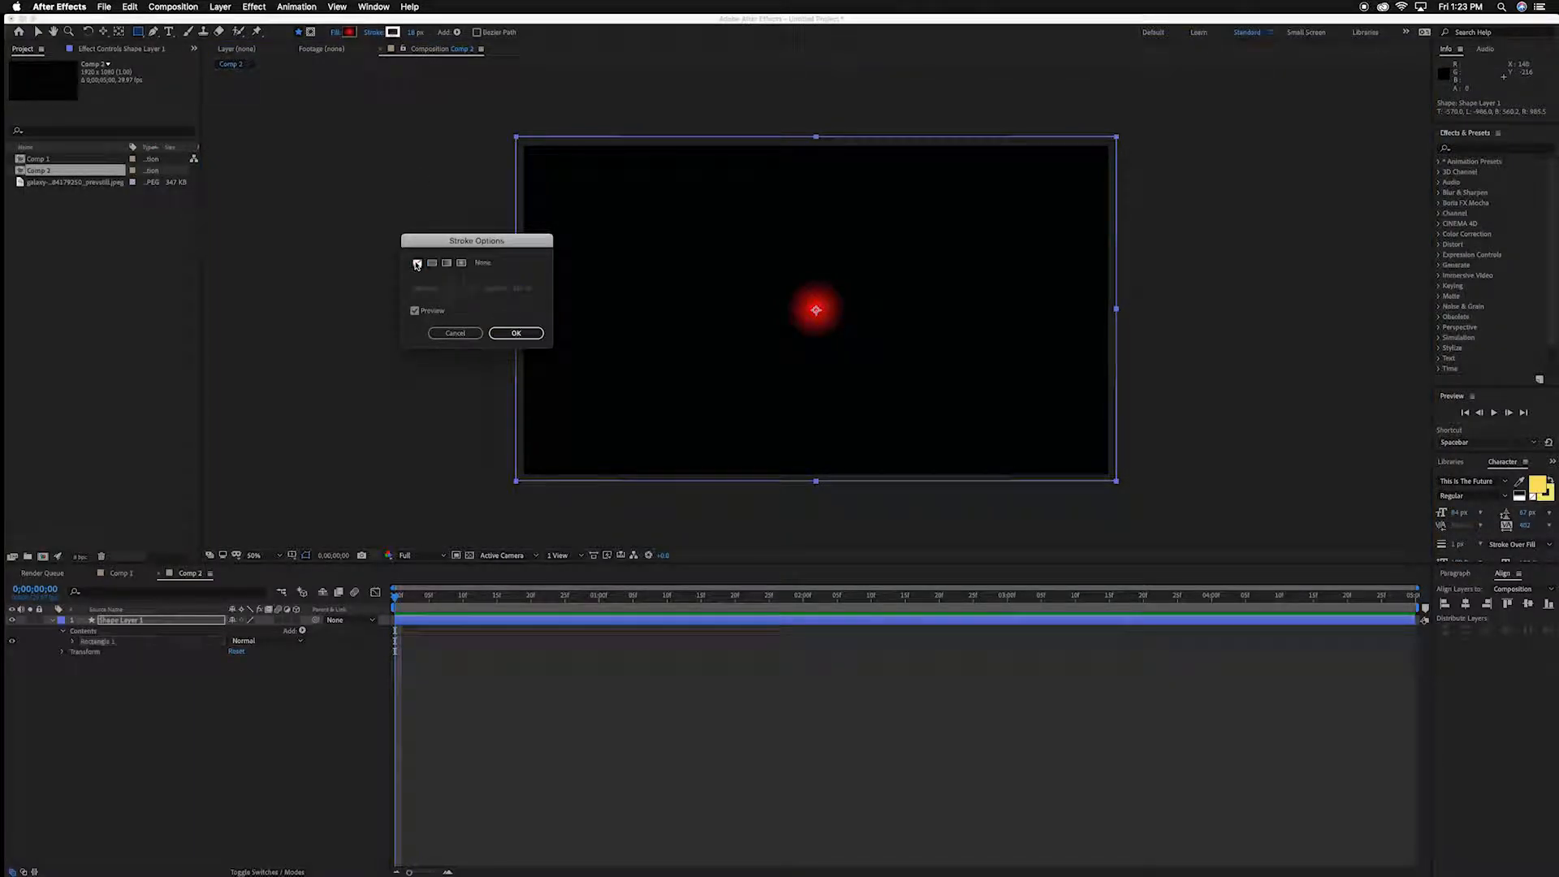
pyautogui.click(513, 333)
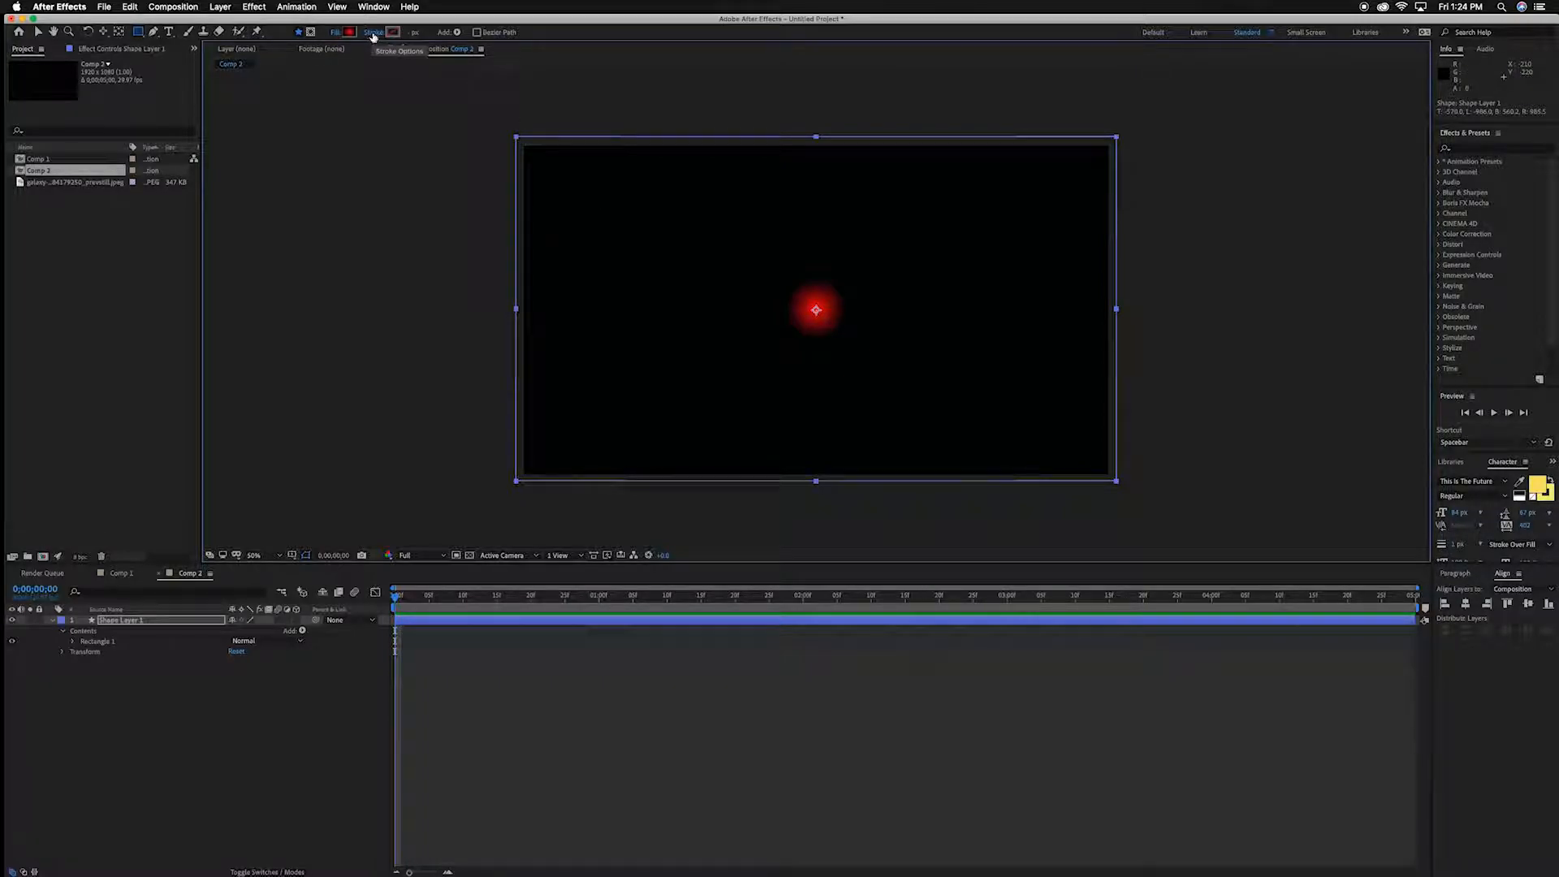
# Stretch the rectangle's radial gradient horizontally past the frame's edge so the red glow fills the background, and collapse the shape layer.
pyautogui.press('g')
pyautogui.press('v')
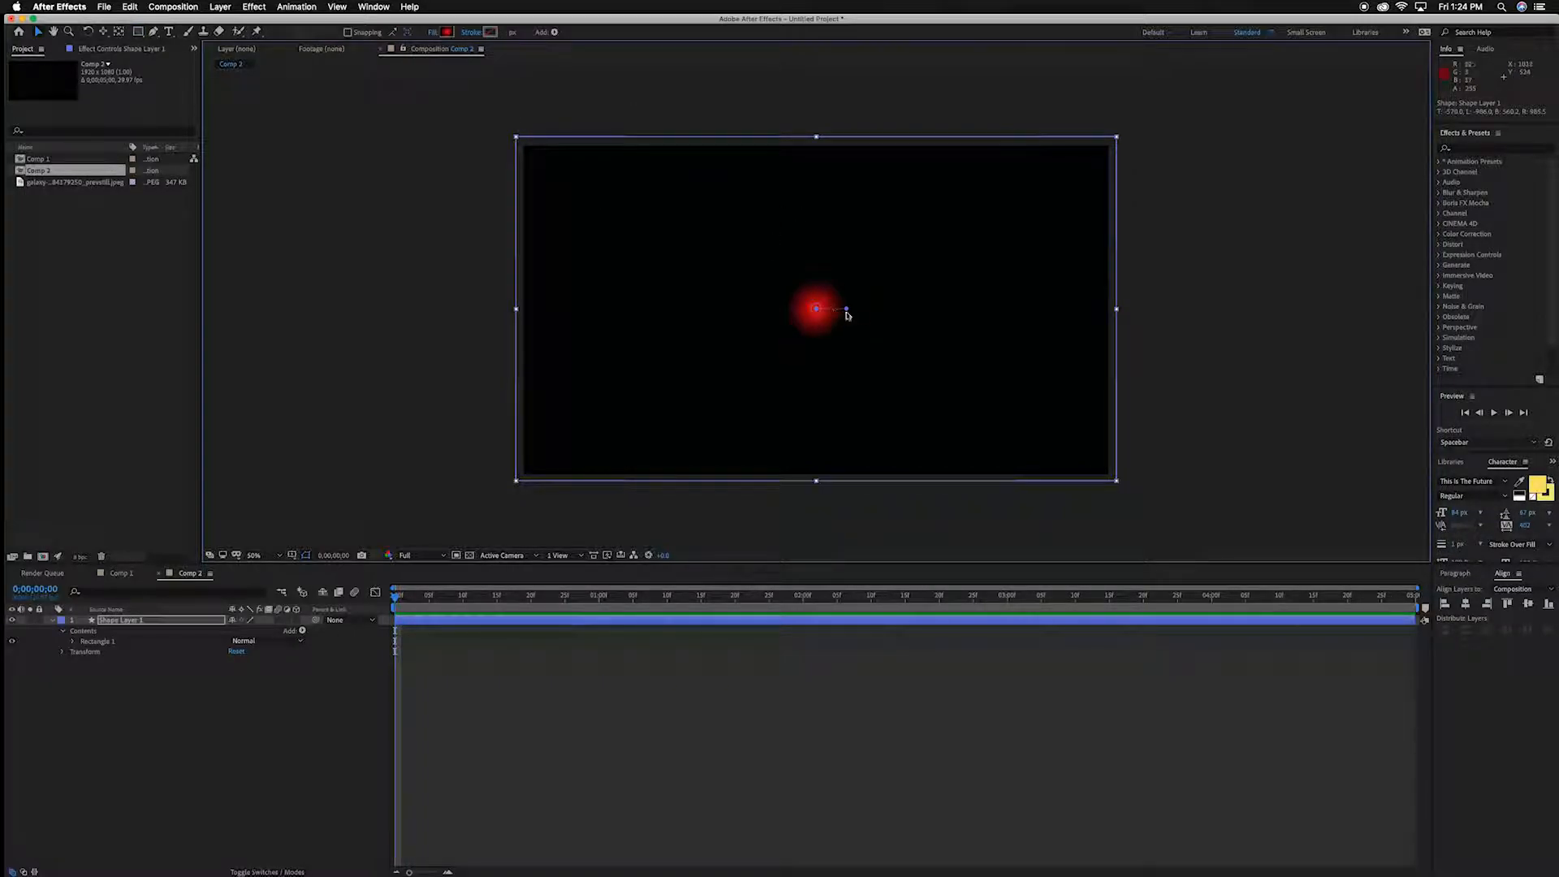
pyautogui.moveTo(845, 310); pyautogui.dragTo(1249, 310)
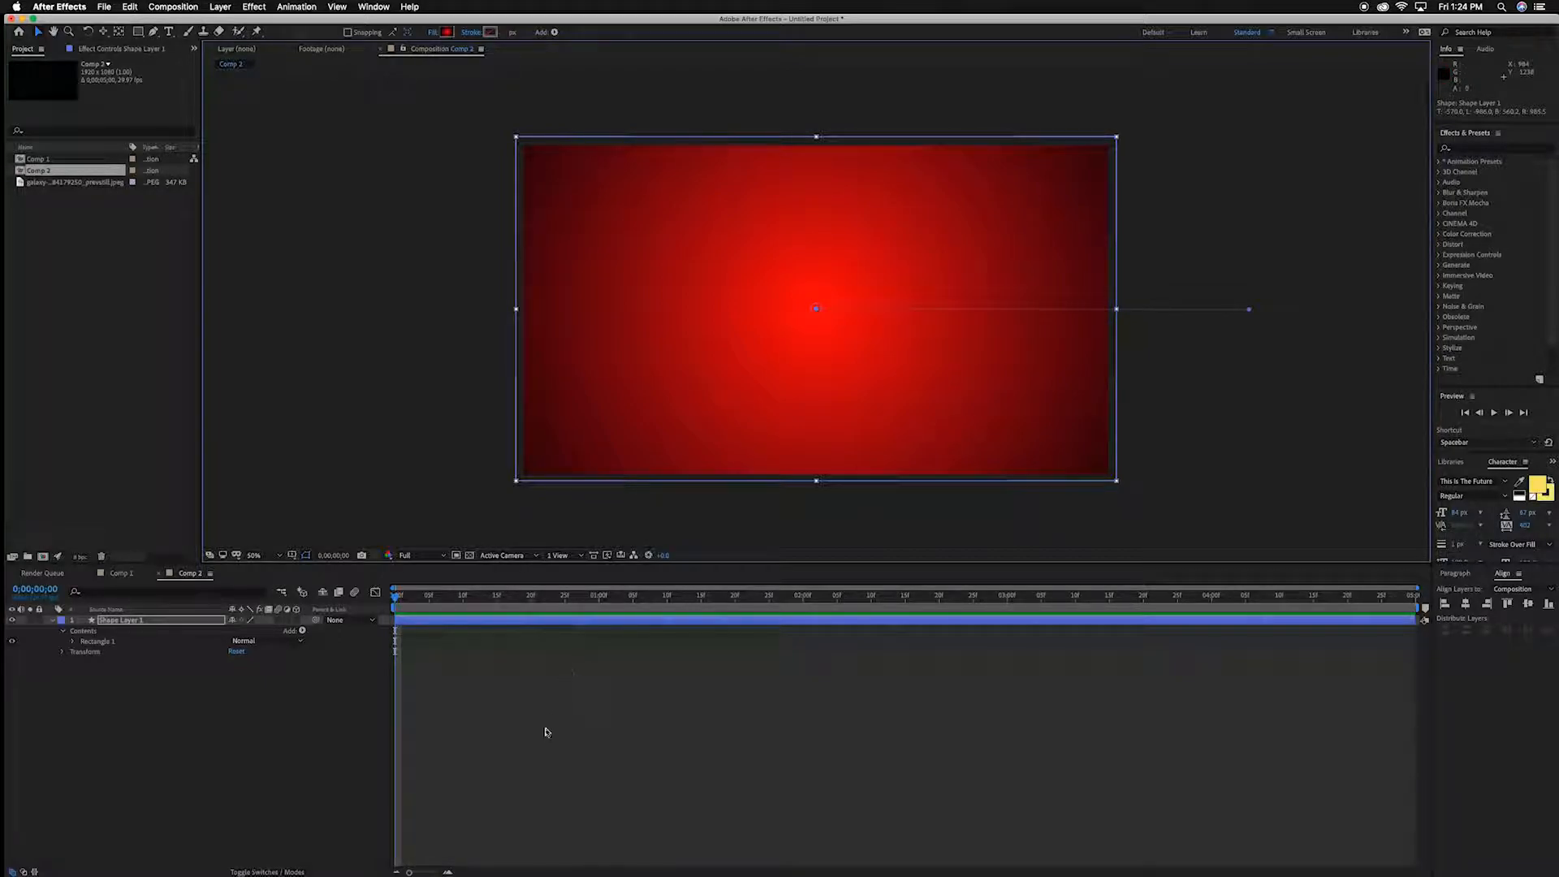
pyautogui.click(244, 765)
pyautogui.click(52, 620)
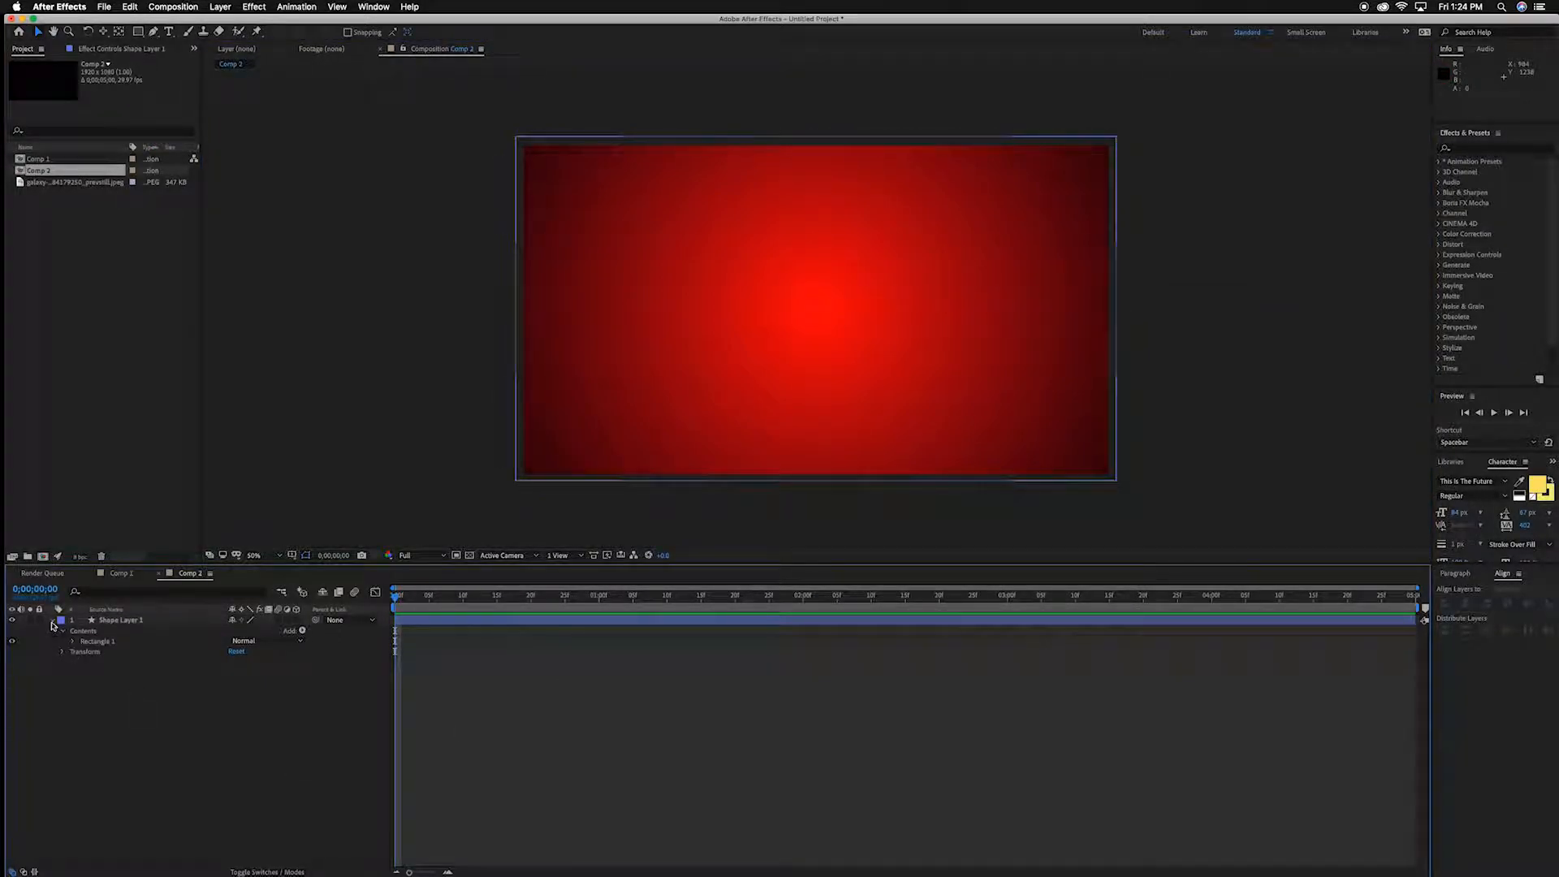
# Add a text layer reading "Here is some" in the upper-left area of the composition.
pyautogui.click(169, 30)
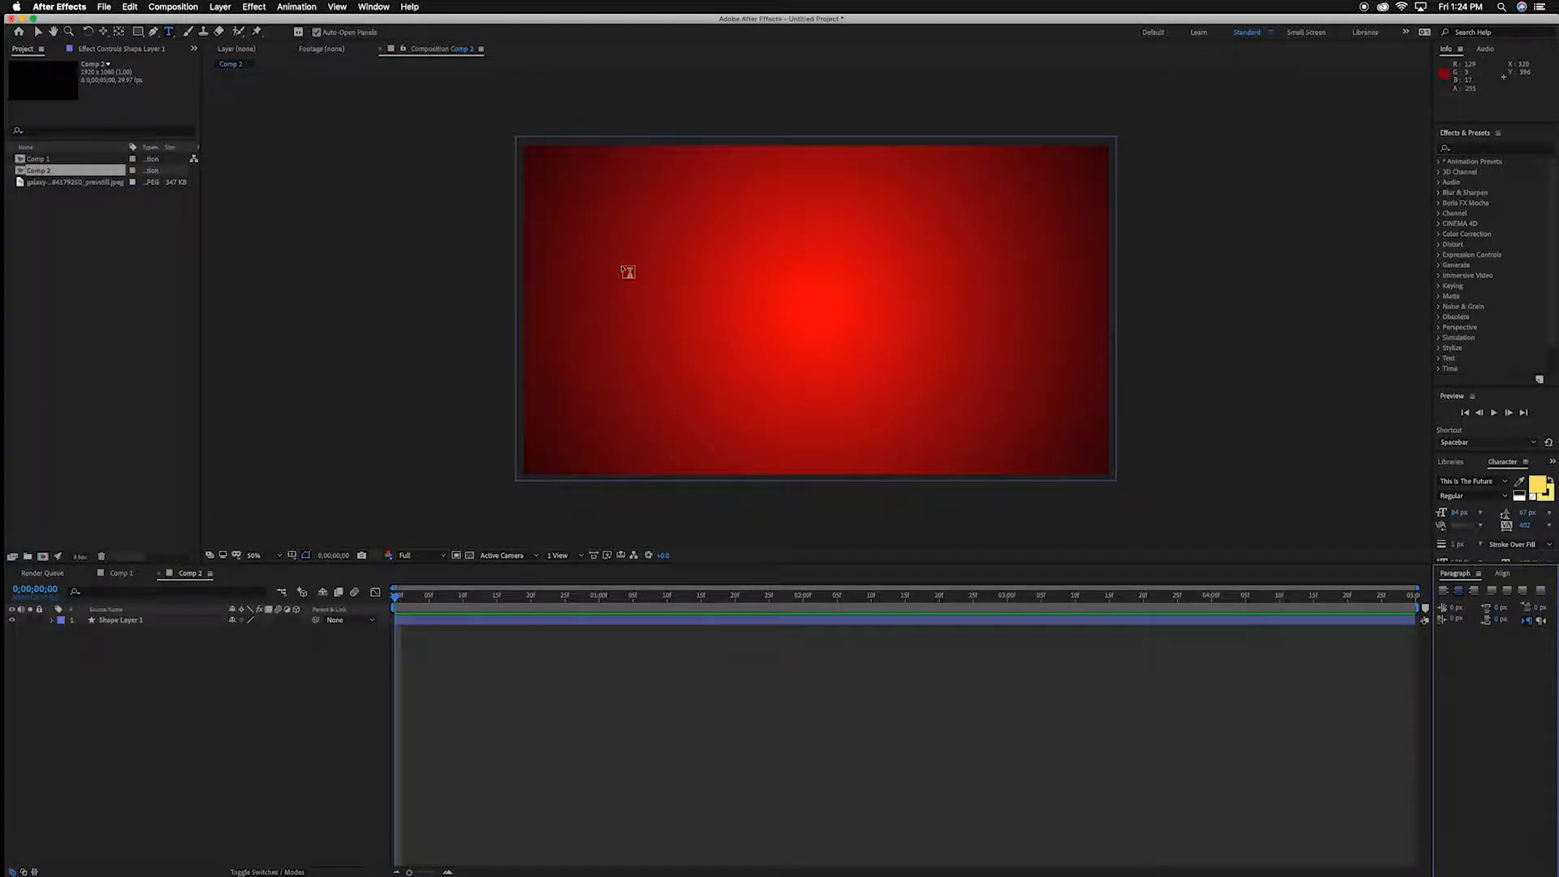
pyautogui.click(628, 272)
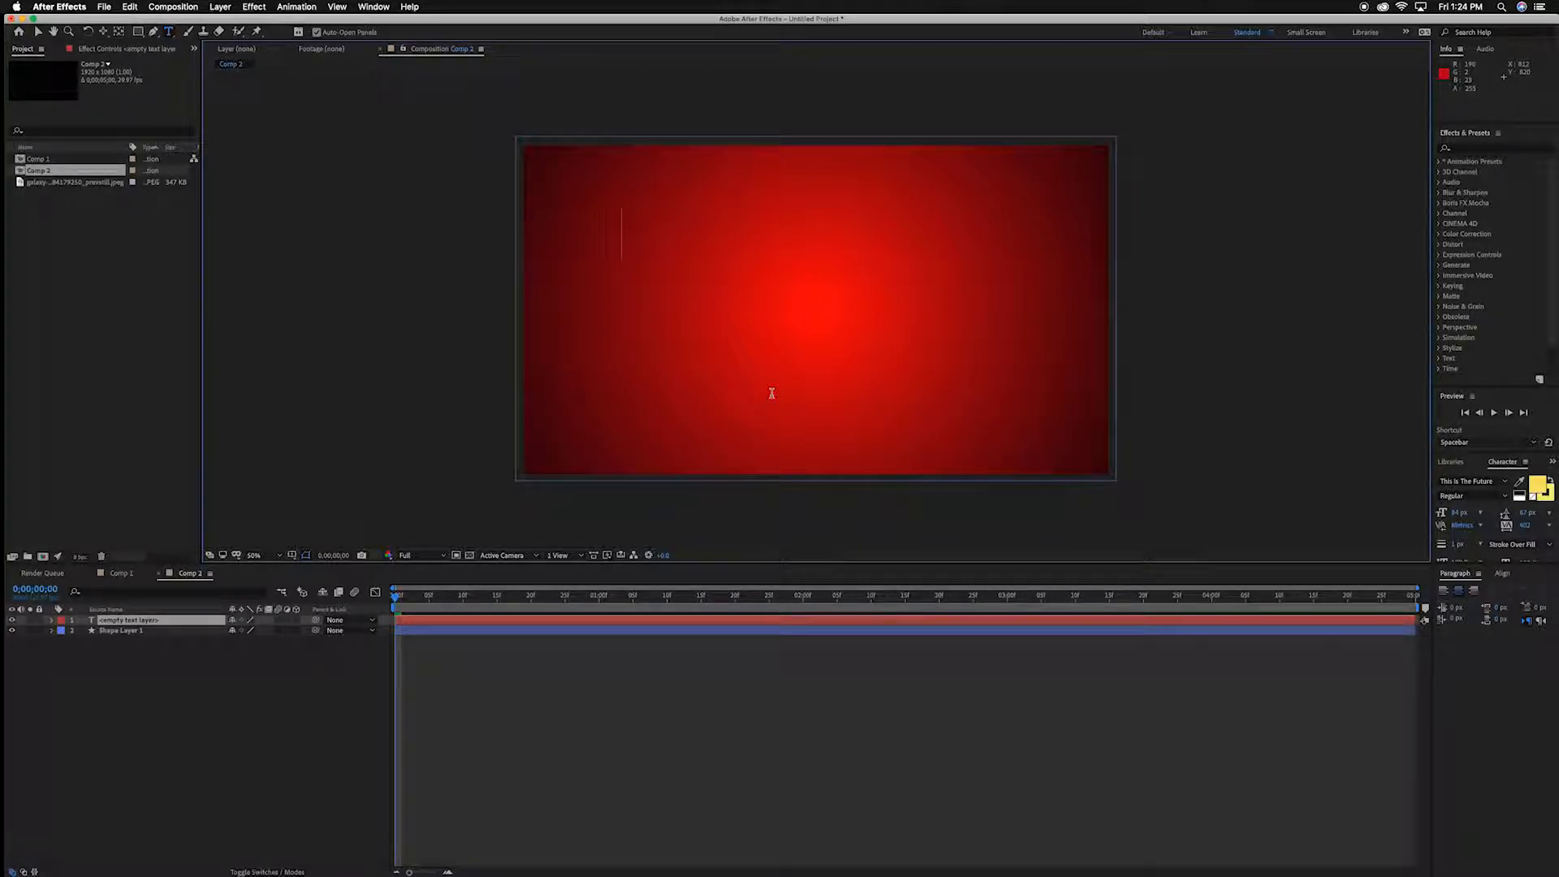
pyautogui.write('Here')
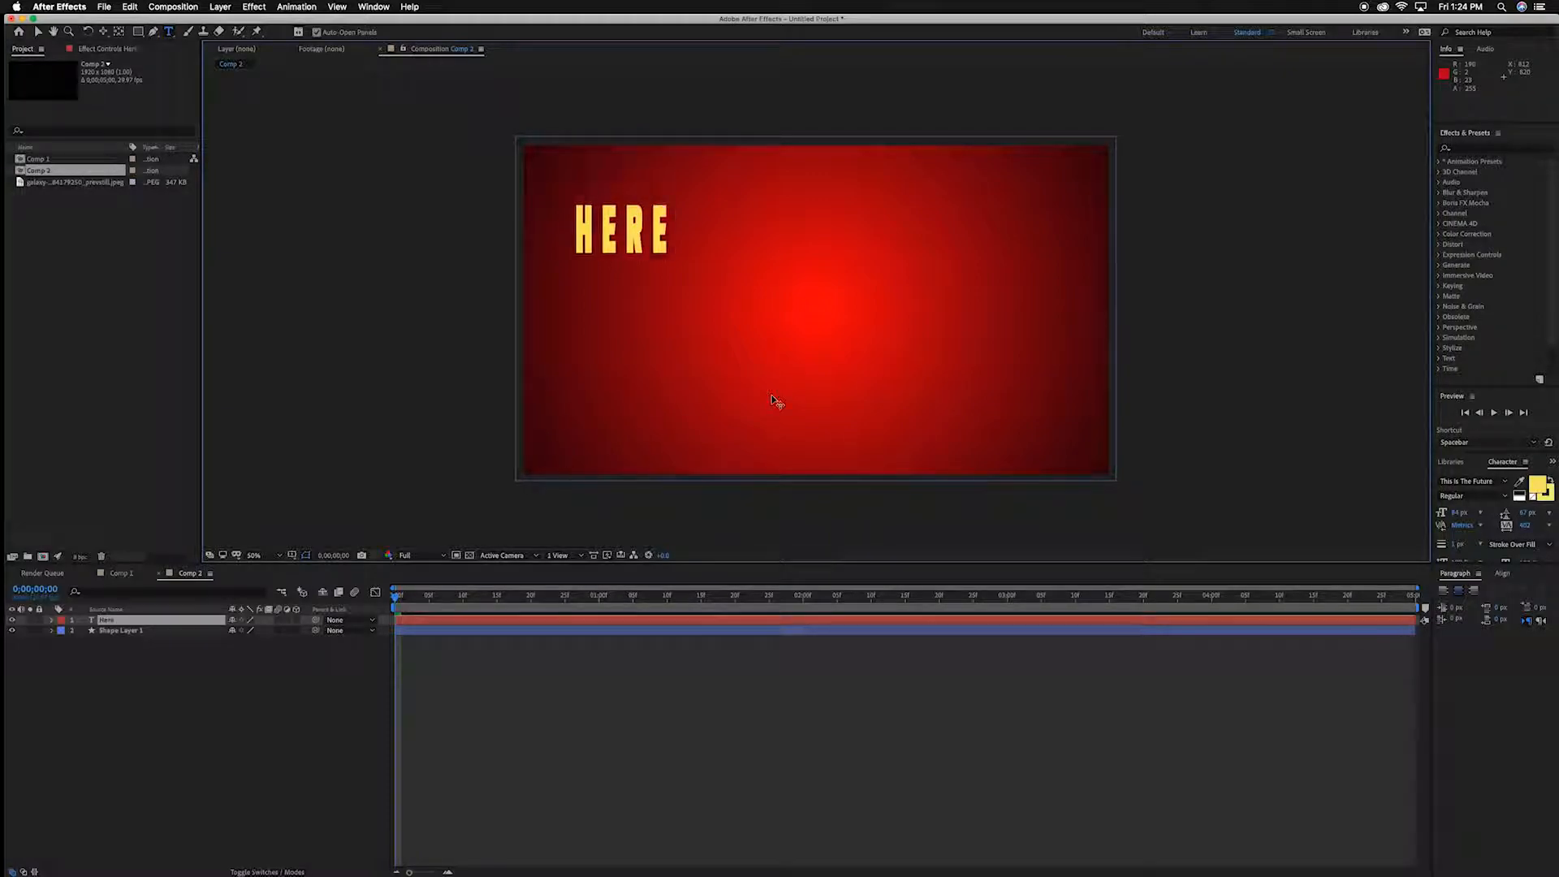
pyautogui.write(' is s')
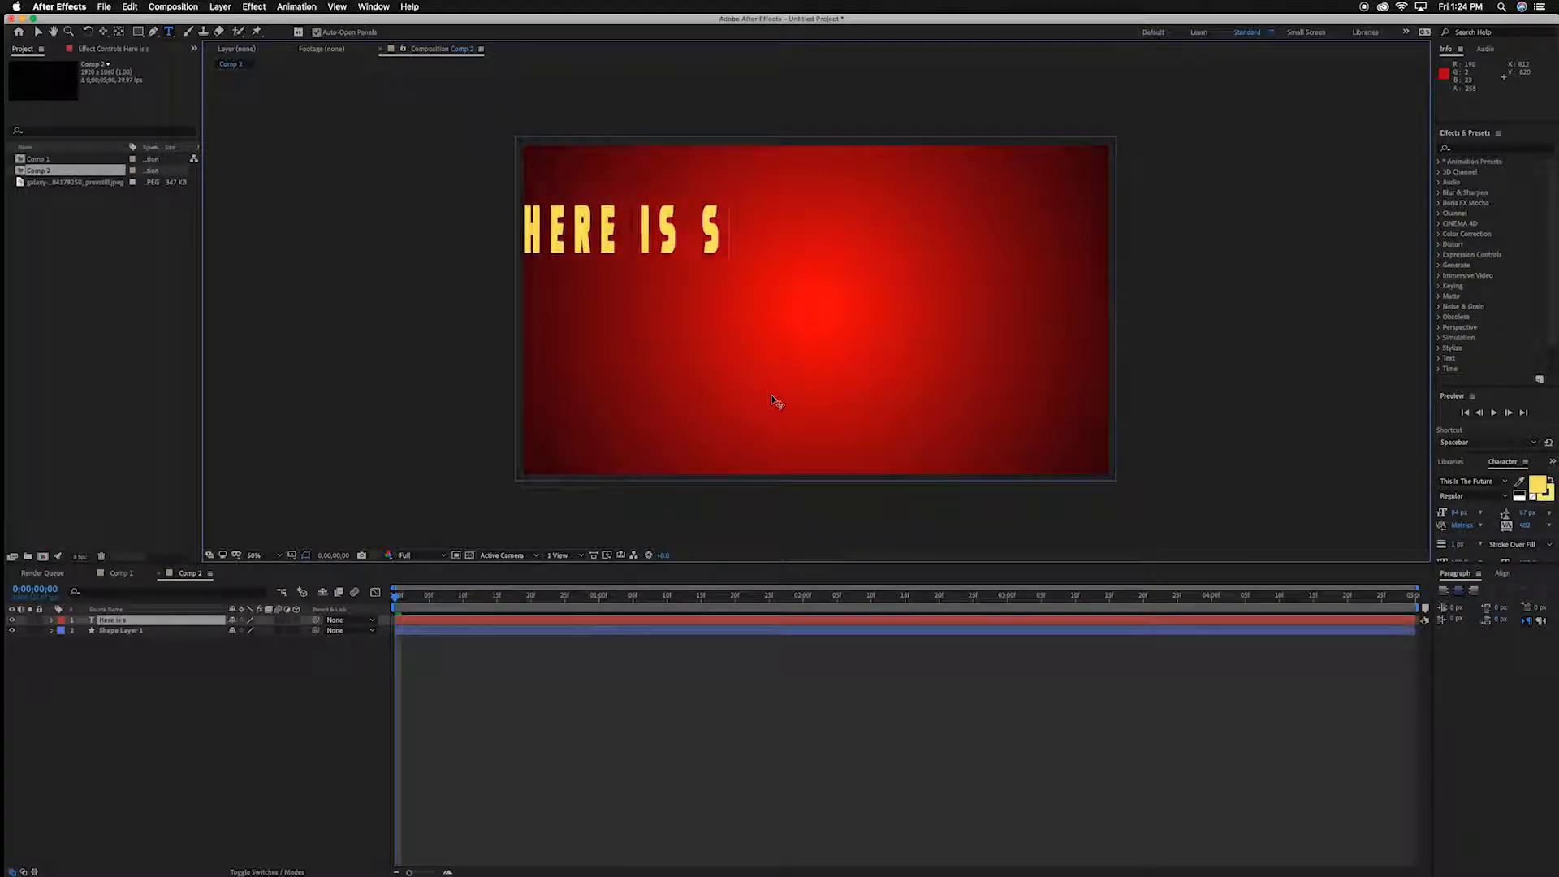
pyautogui.write('ome')
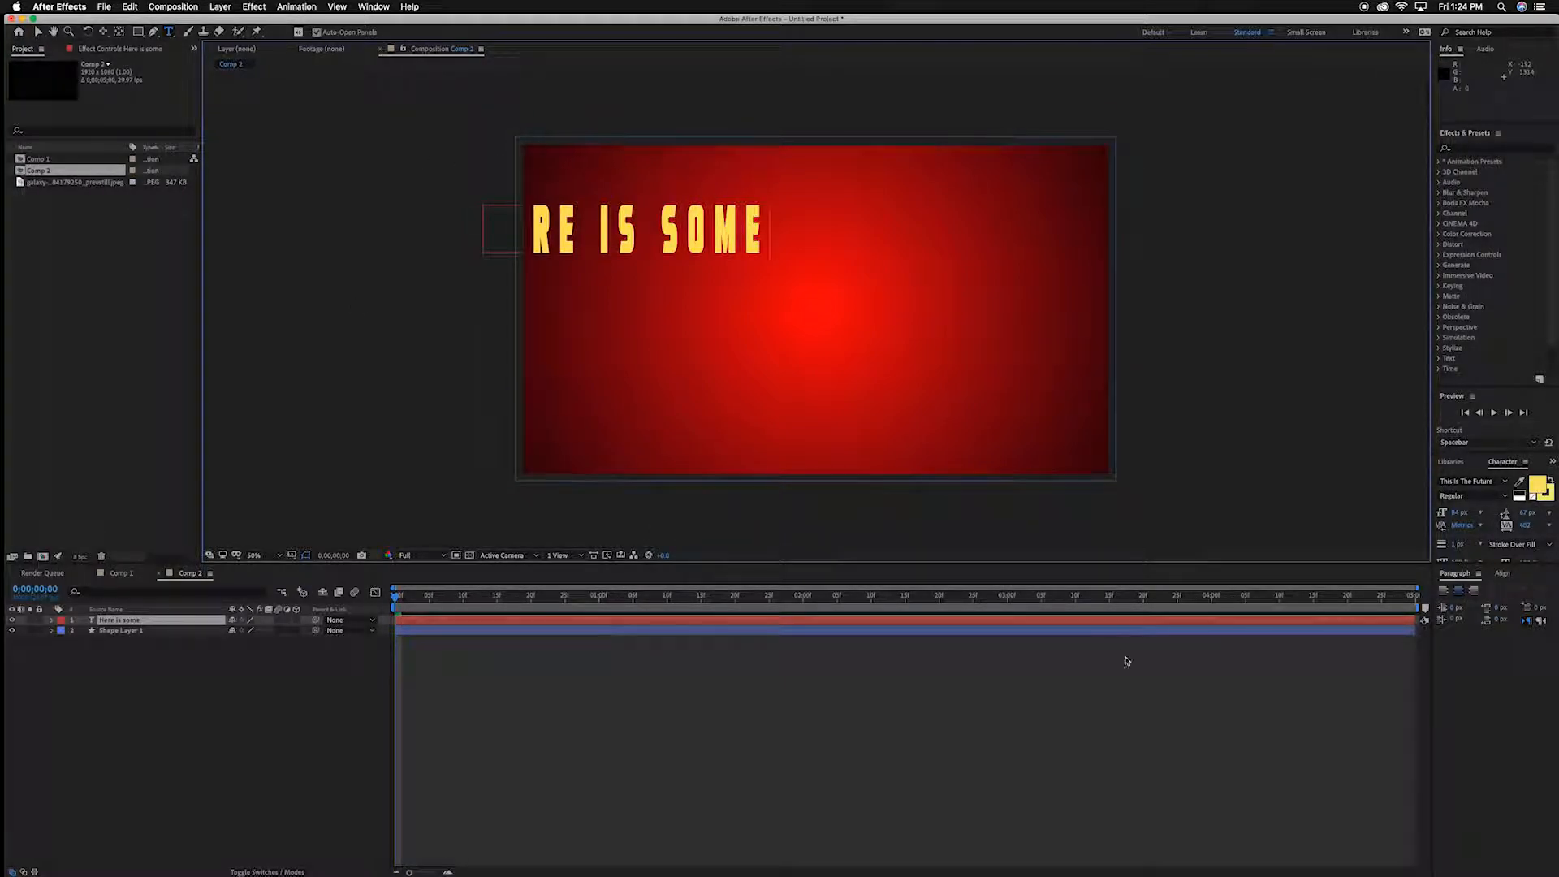
# Center the text layer horizontally and vertically in the composition.
pyautogui.click(1501, 573)
pyautogui.click(1465, 604)
pyautogui.click(1527, 603)
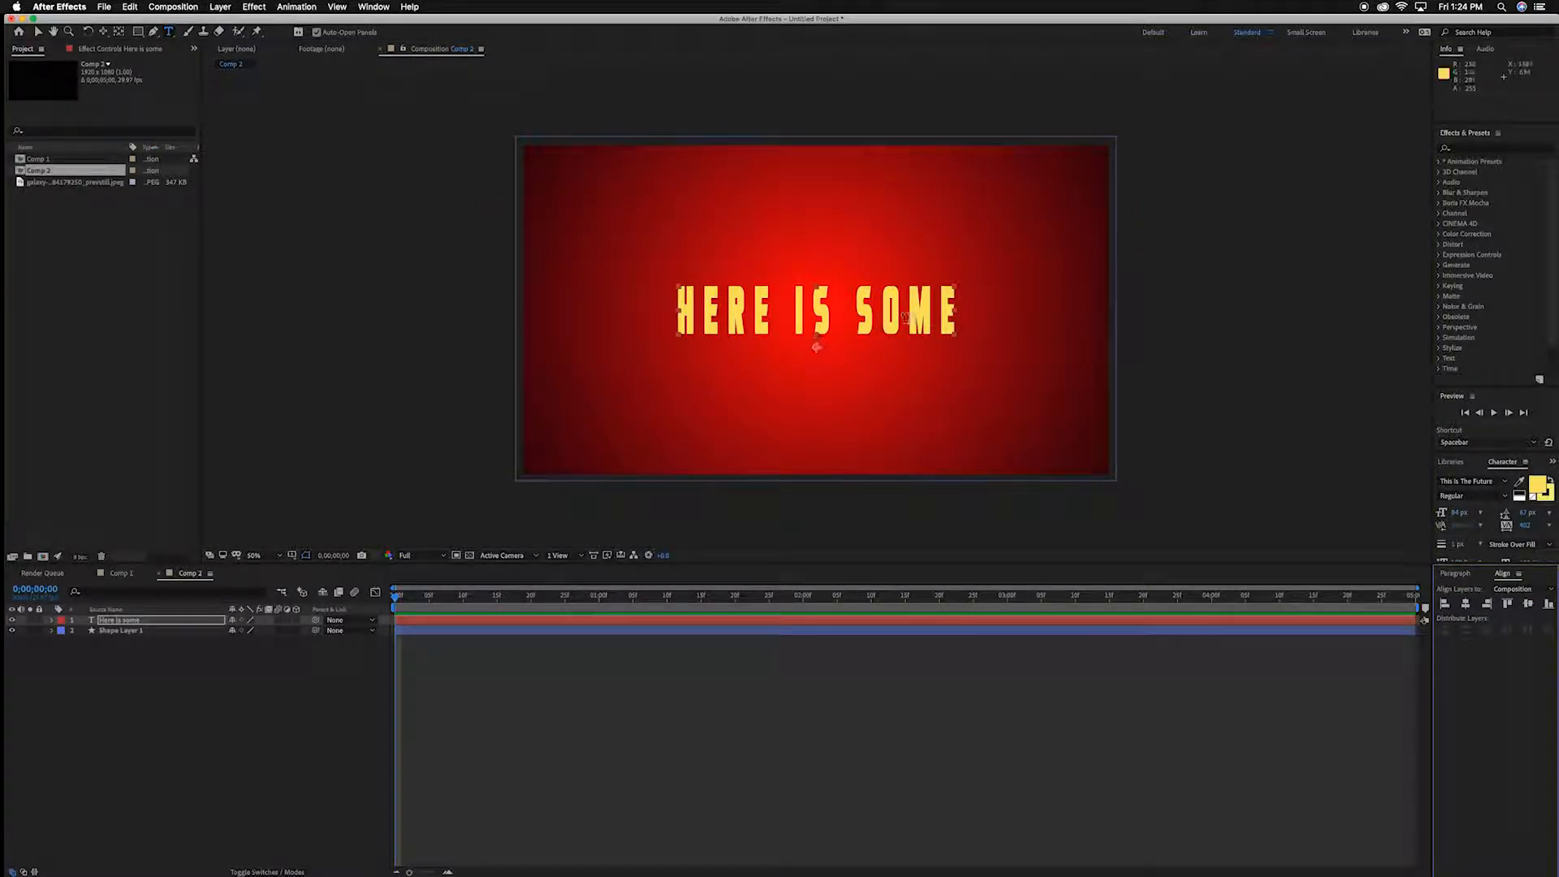
# Change the text's fill color from yellow to a bright, saturated cyan.
pyautogui.click(1537, 486)
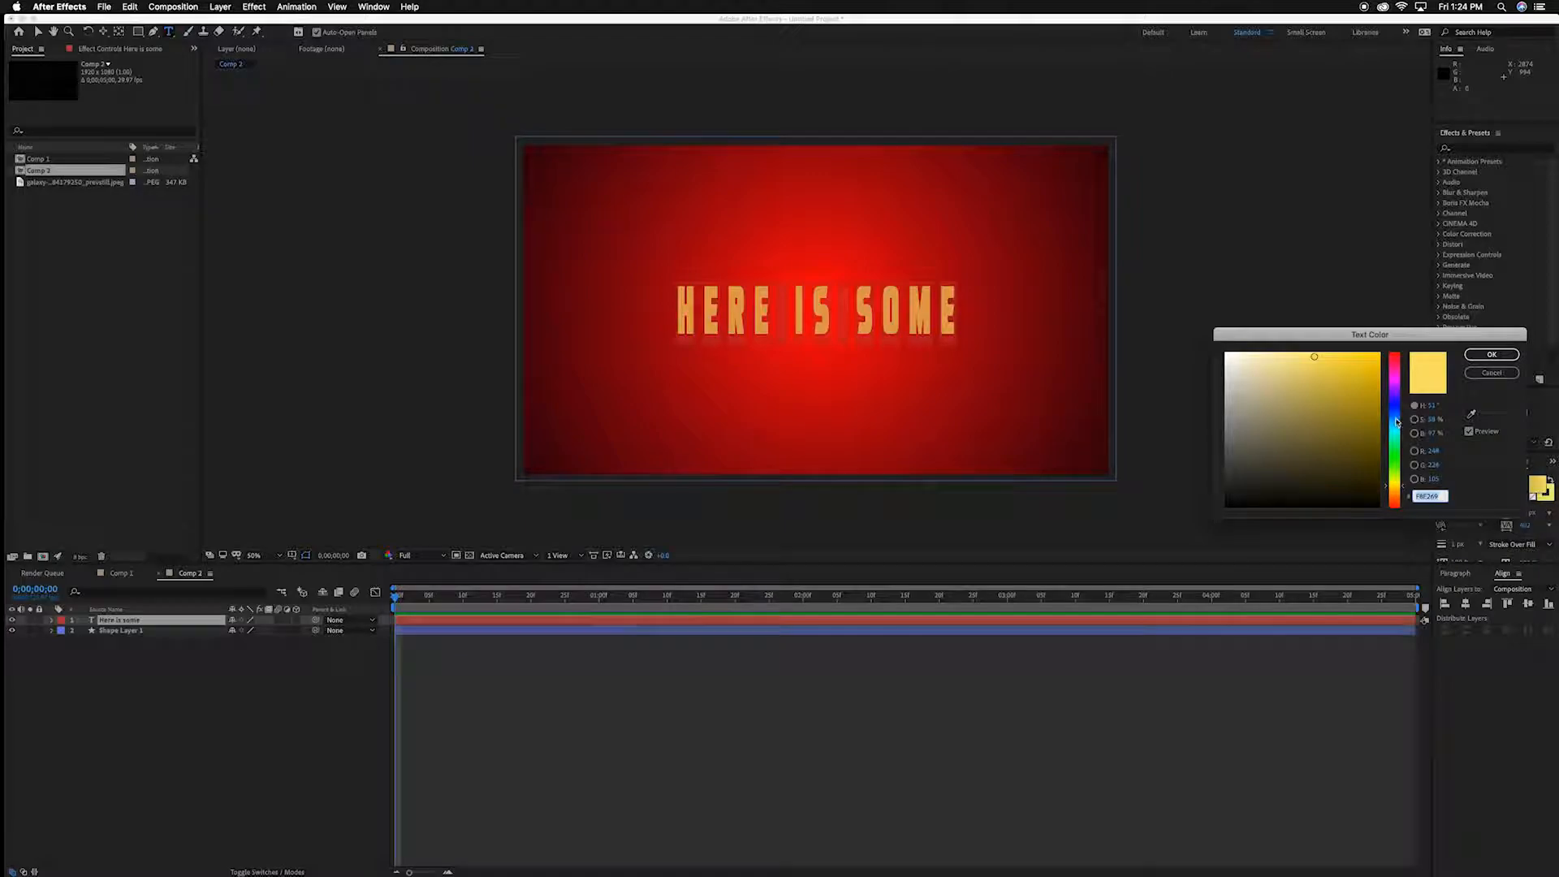
pyautogui.click(1230, 421)
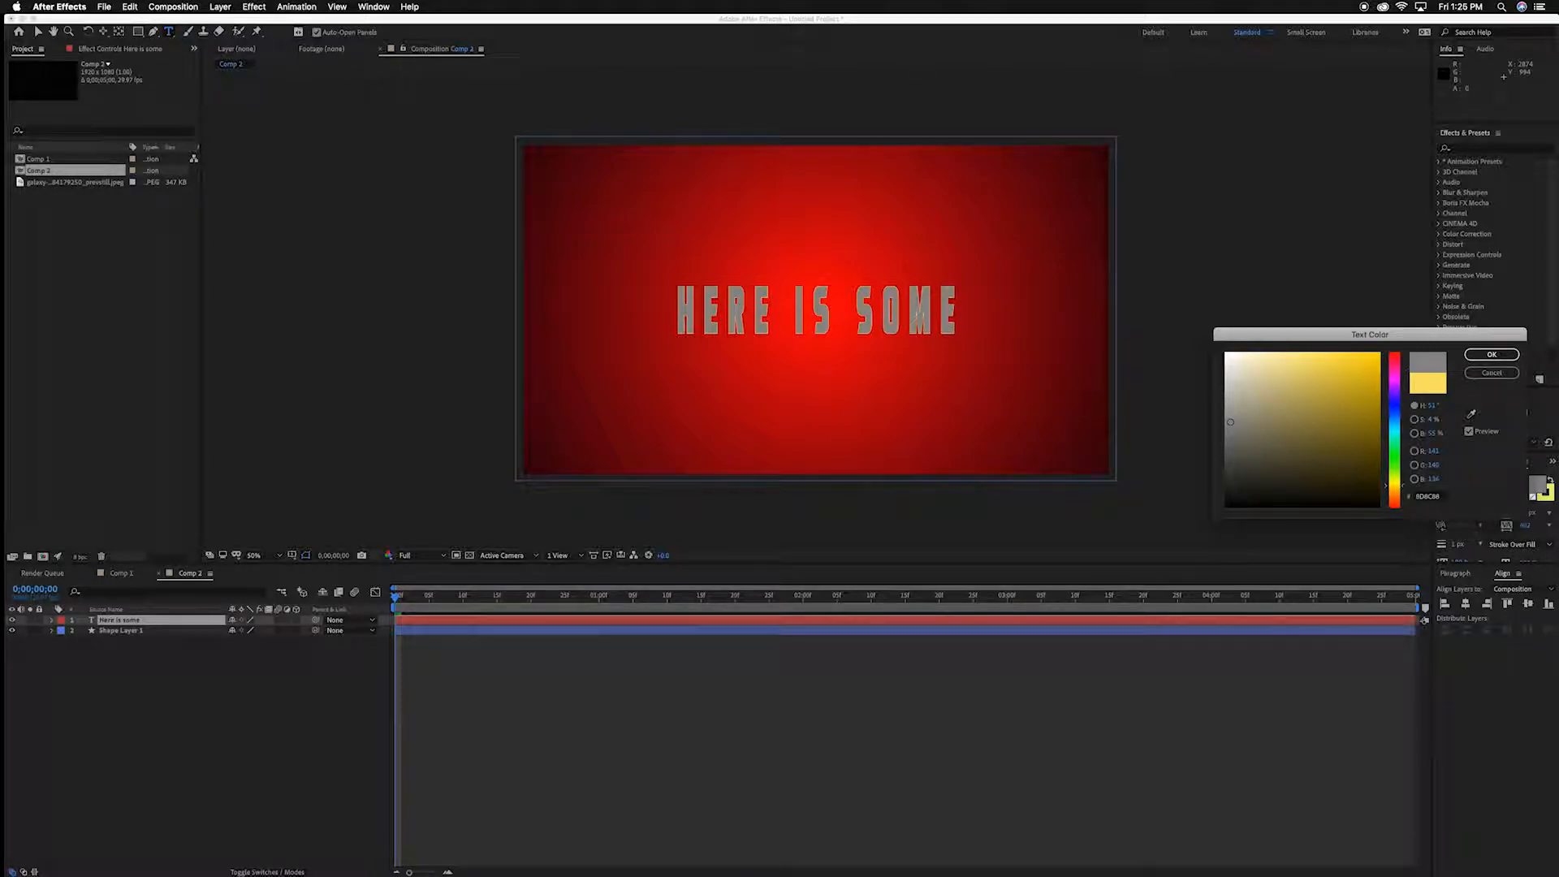
pyautogui.click(1397, 430)
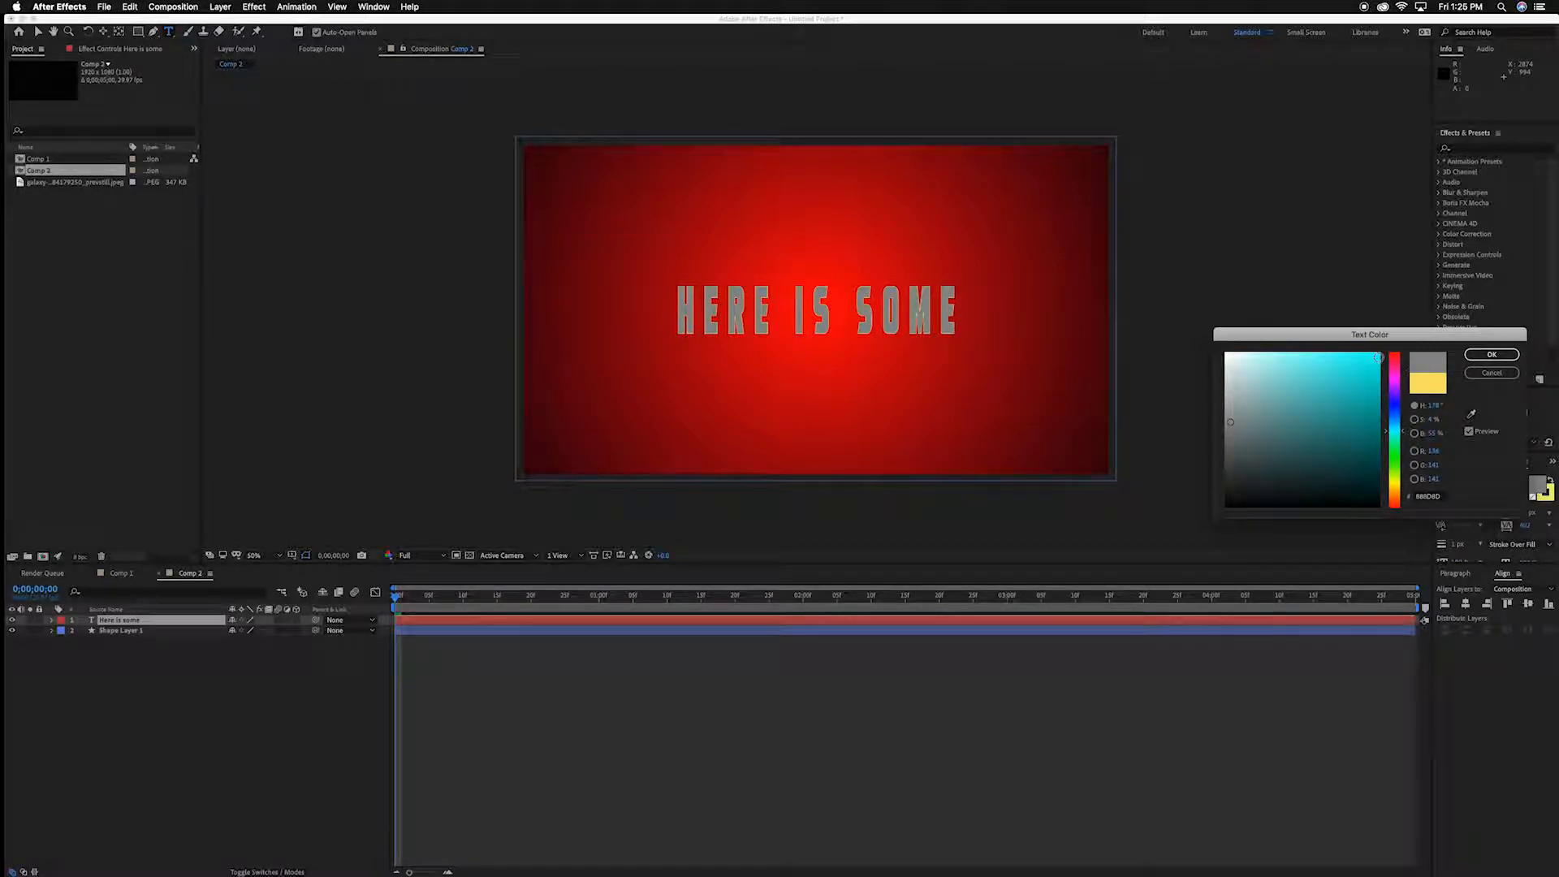
pyautogui.click(1378, 357)
pyautogui.click(1493, 355)
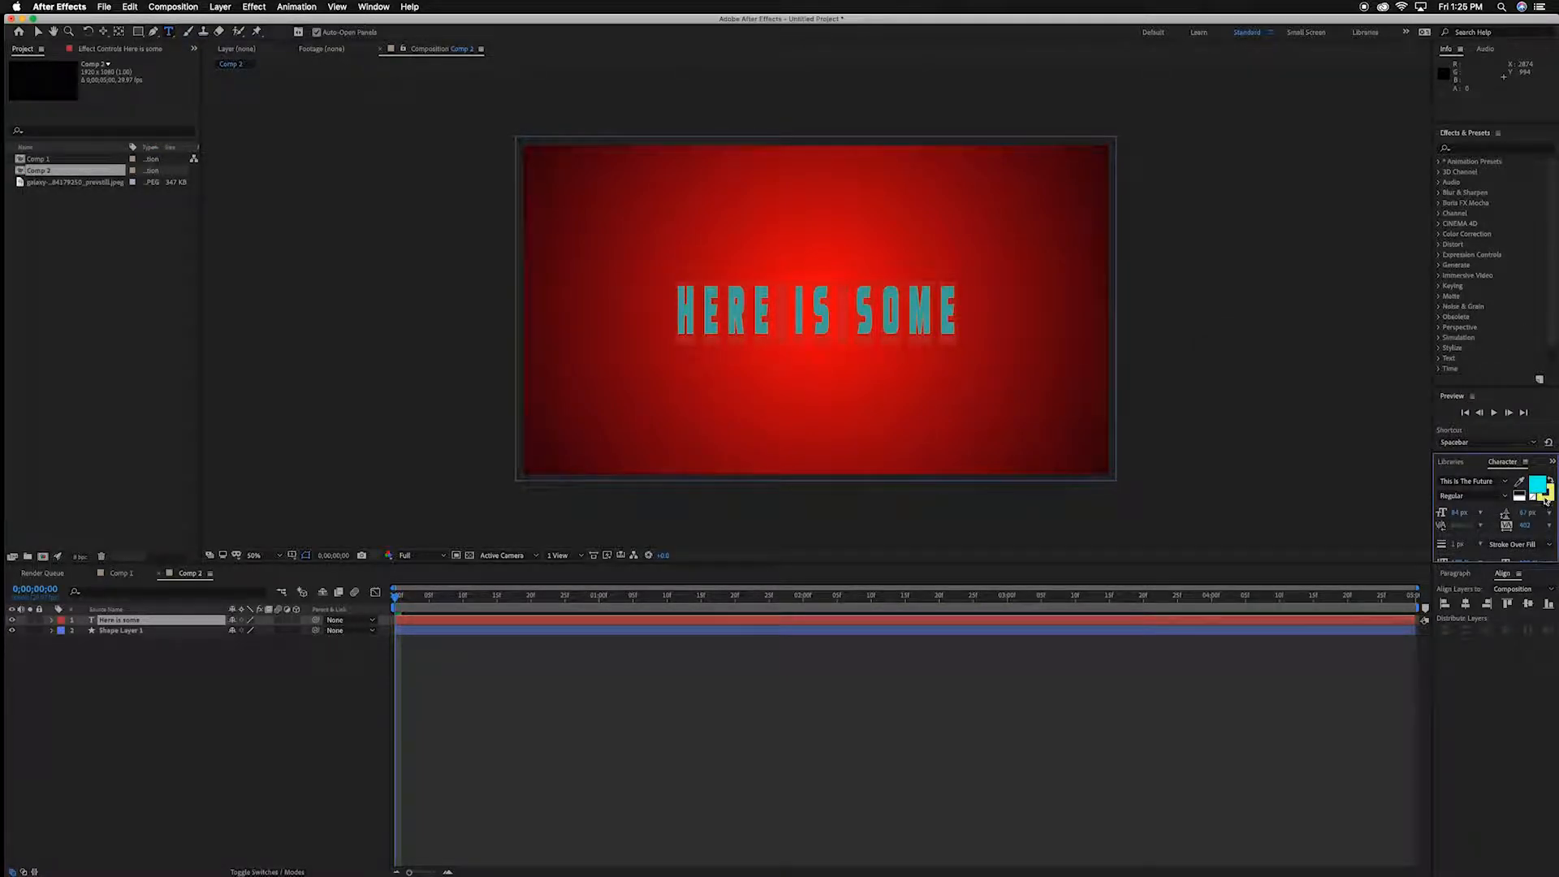
# Remove the text's stroke and enlarge the font size to 98 px.
pyautogui.click(1542, 497)
pyautogui.click(1533, 498)
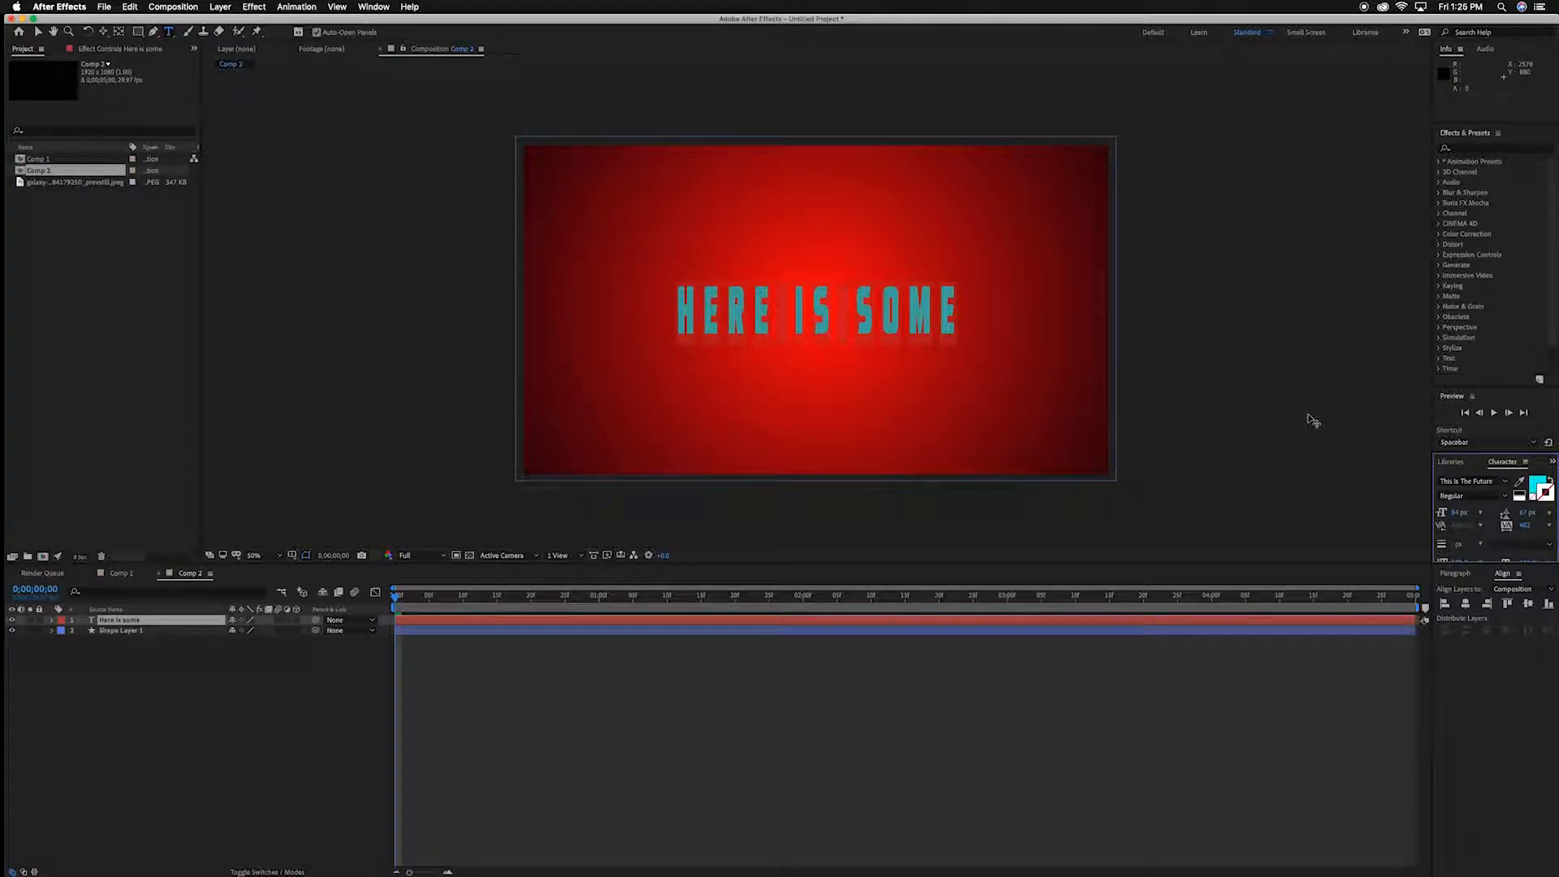
pyautogui.click(1547, 646)
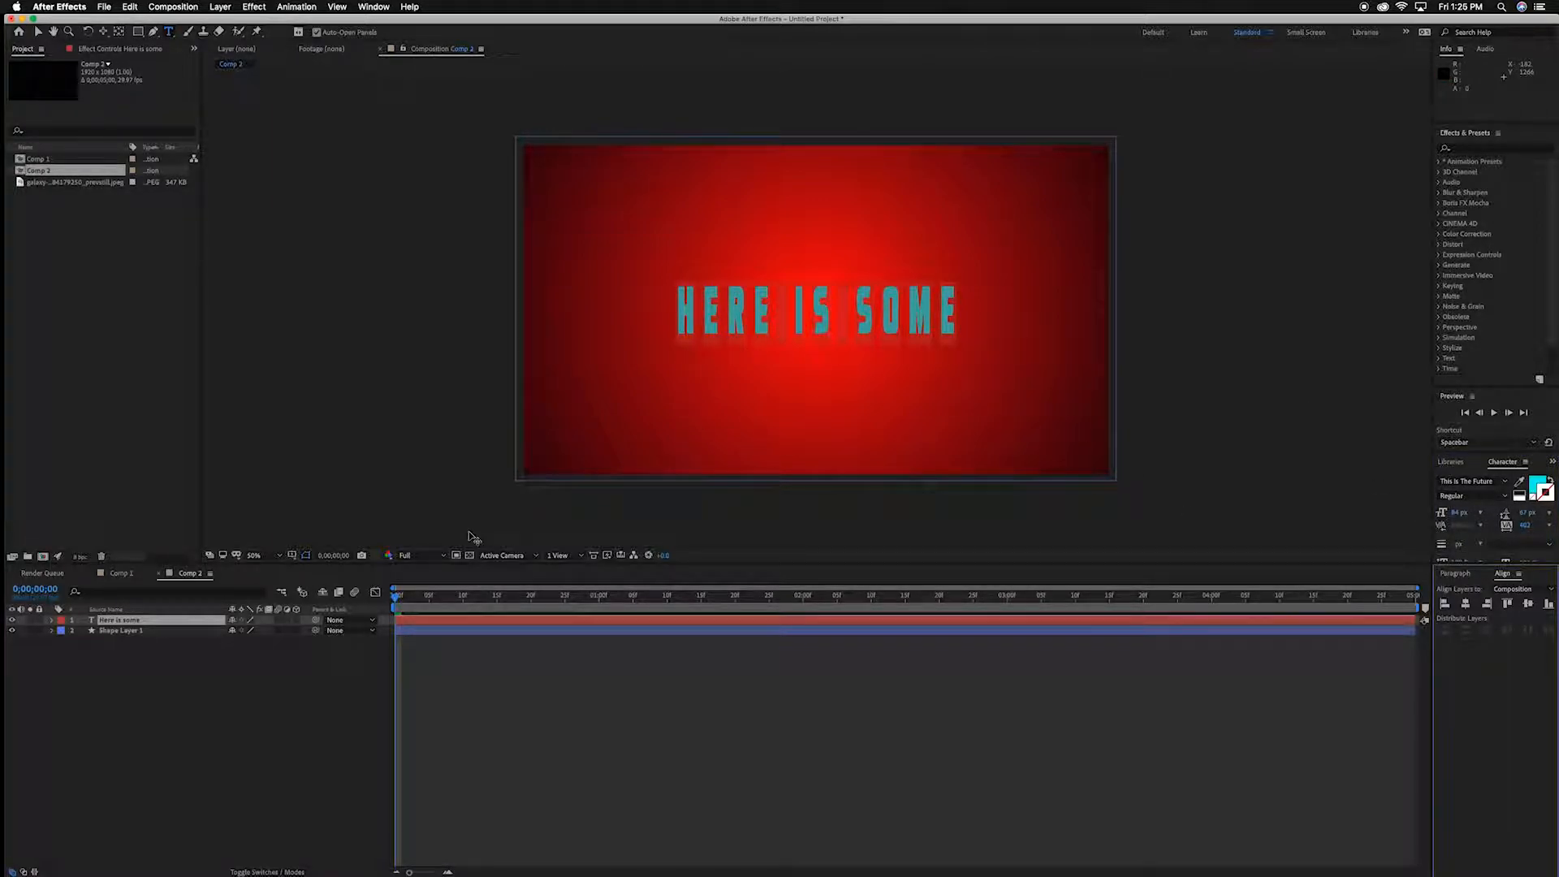
pyautogui.click(12, 620)
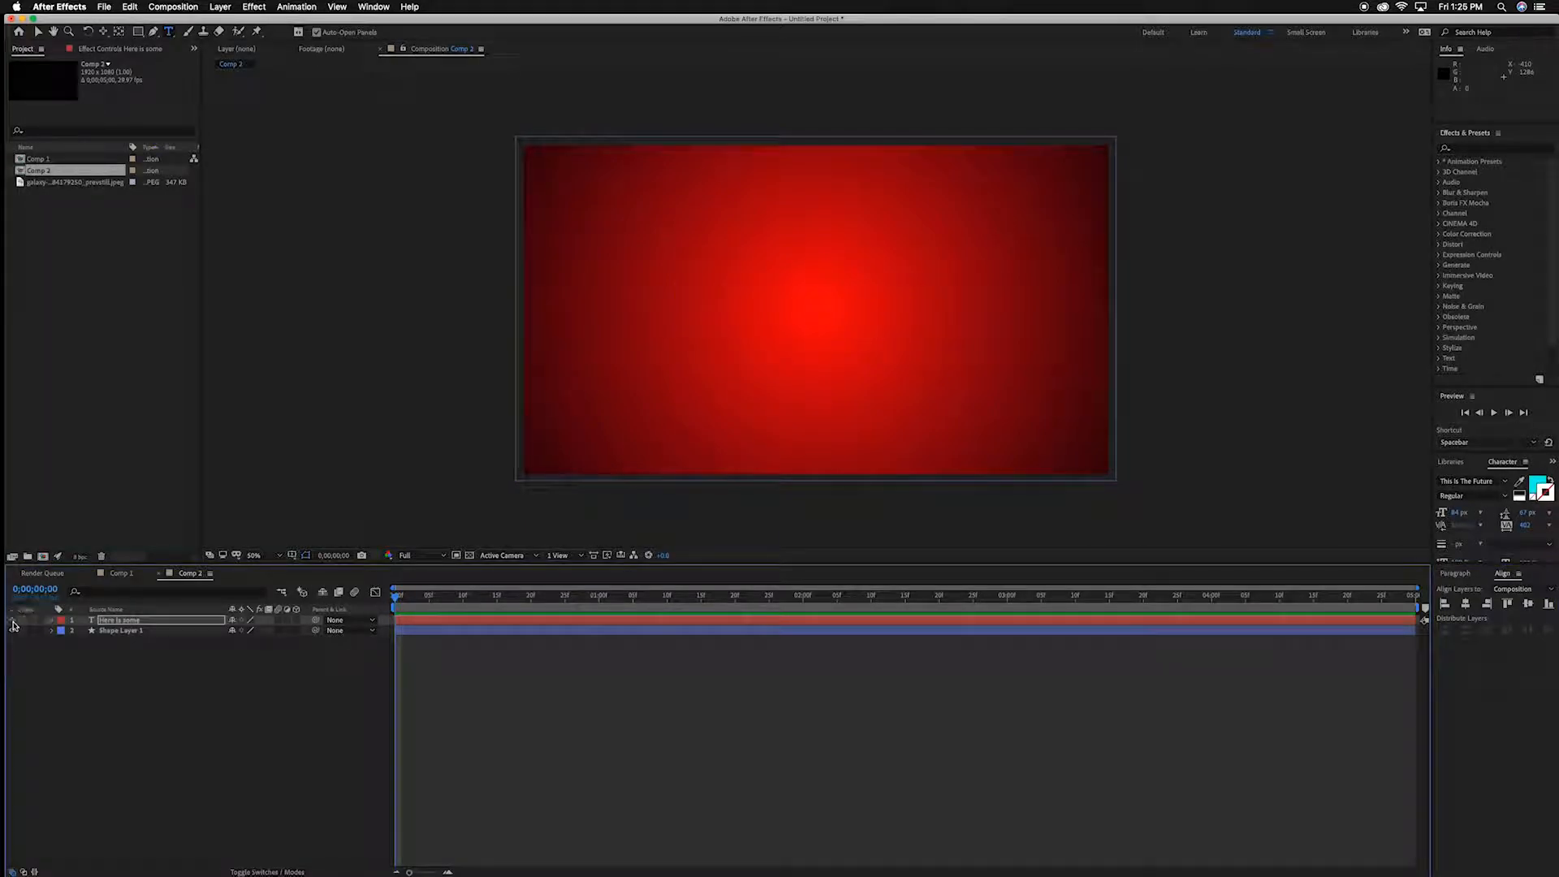
pyautogui.click(11, 620)
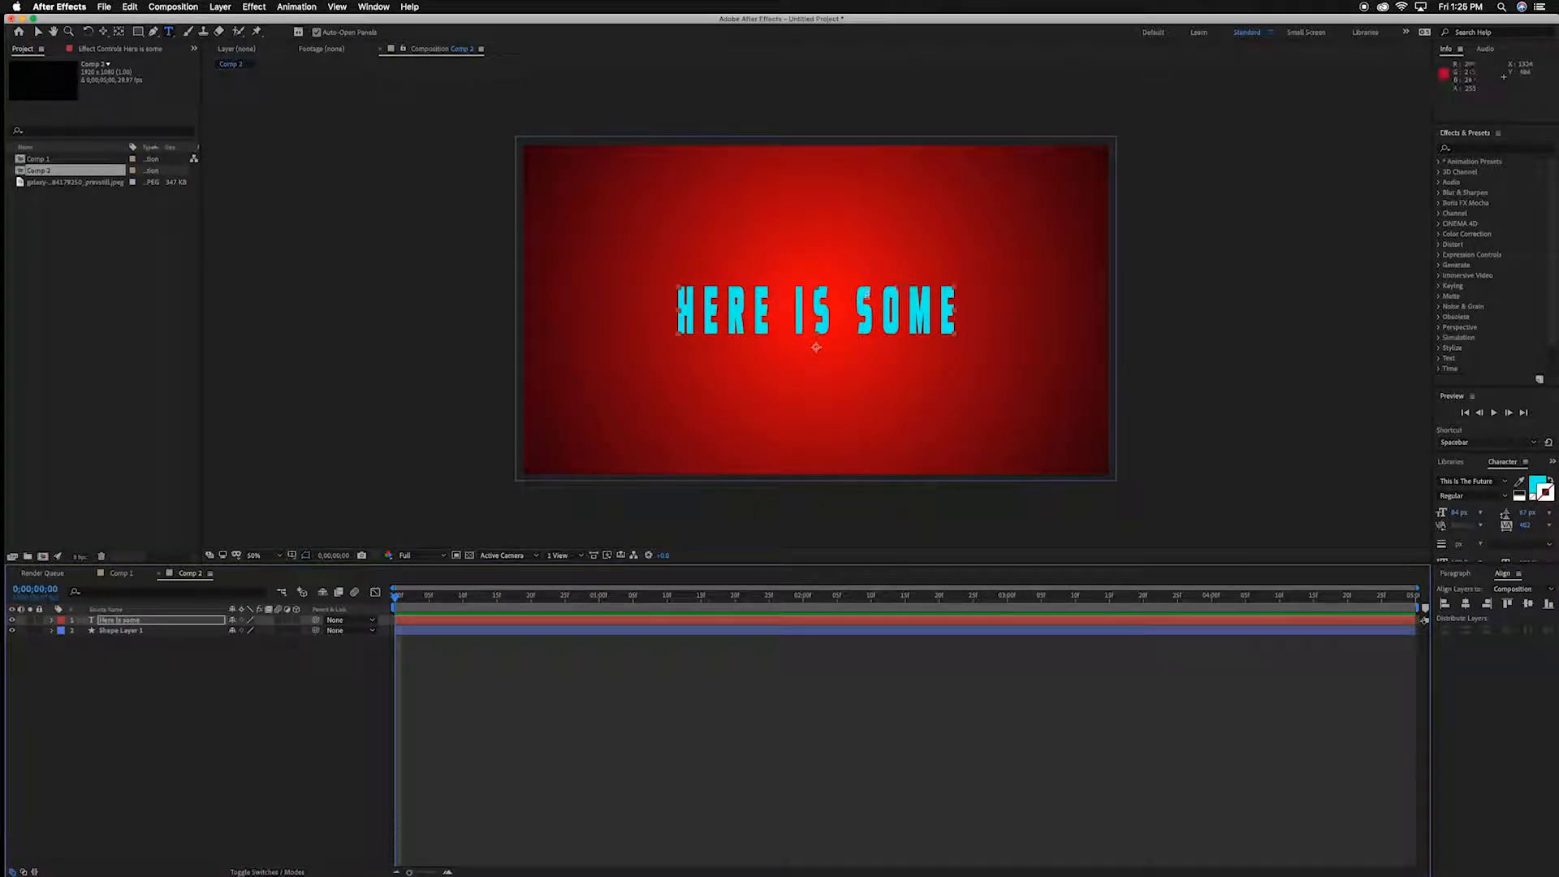
pyautogui.moveTo(1454, 516); pyautogui.dragTo(1471, 516)
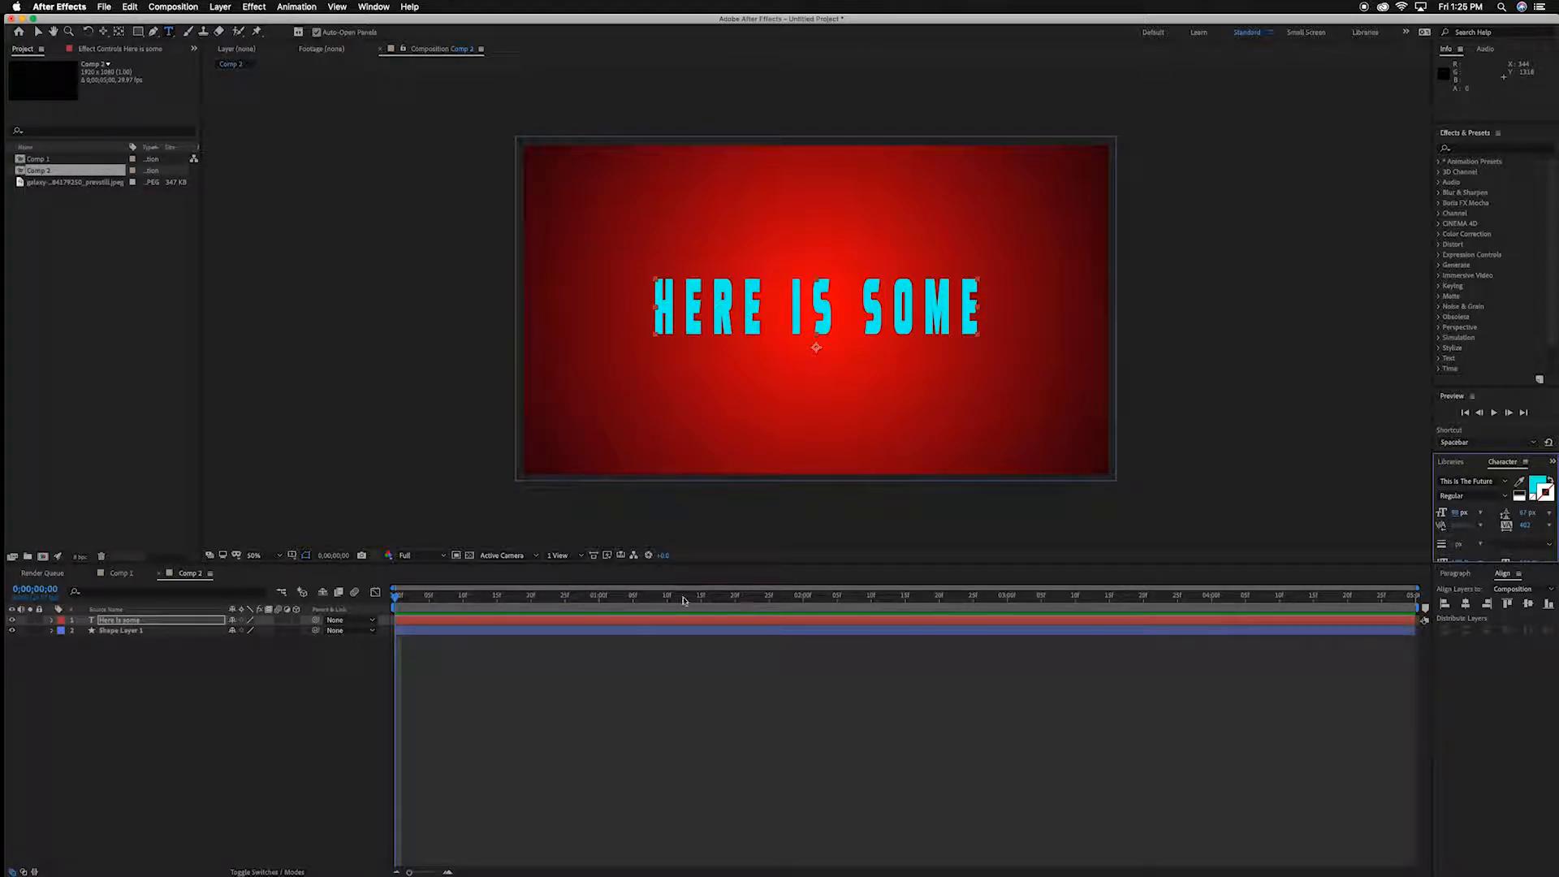
# Move the current time to 0;00;00;15 and add a text animator with all transform properties to the "Here is some" layer.
pyautogui.moveTo(396, 597); pyautogui.dragTo(498, 608)
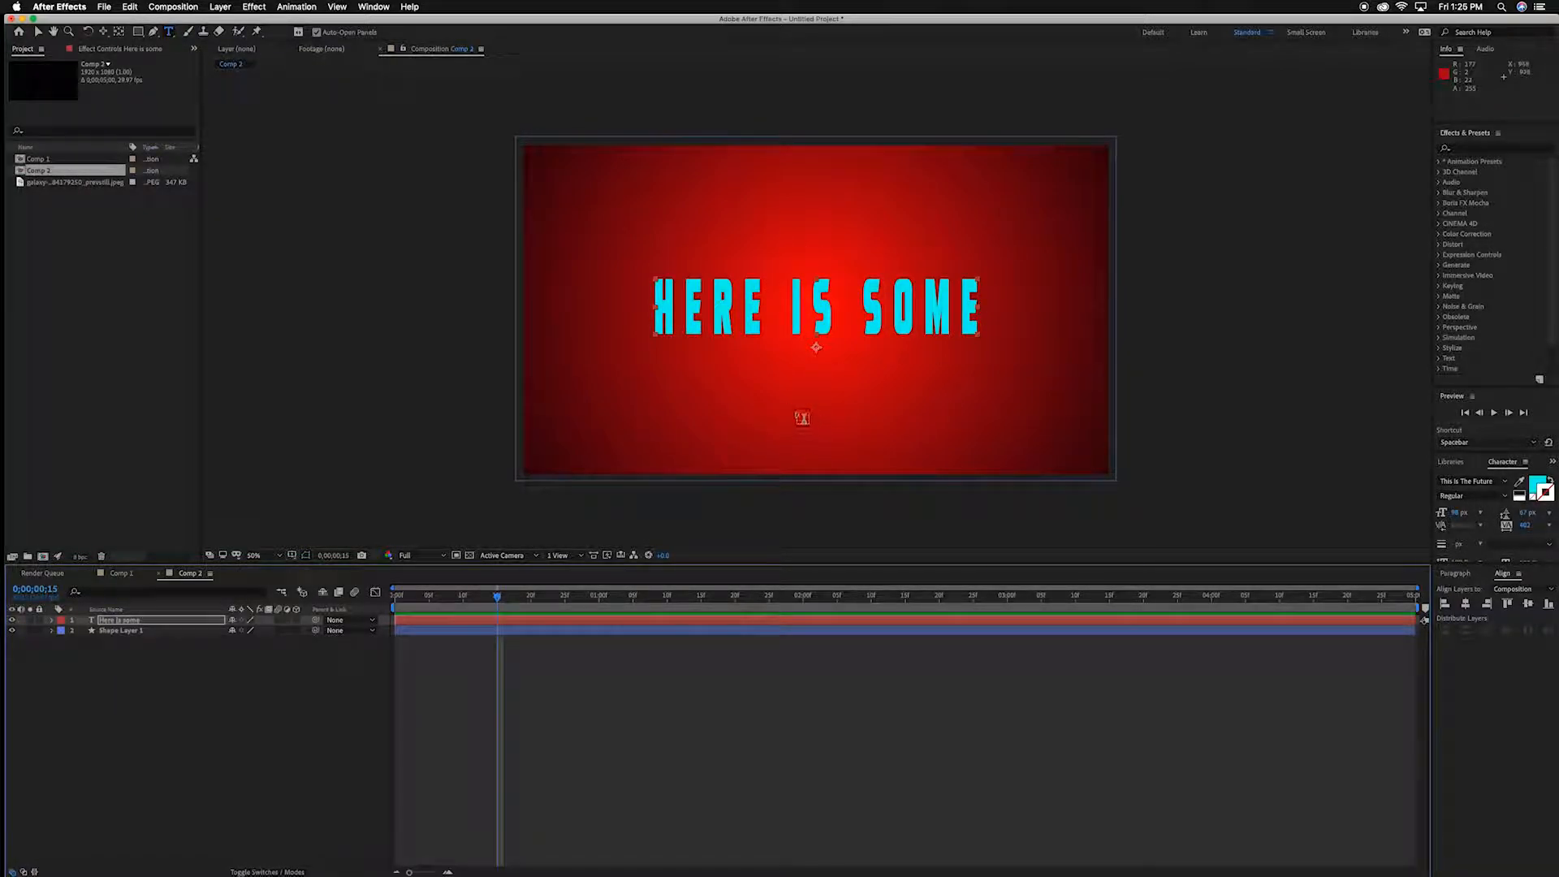
pyautogui.click(155, 624)
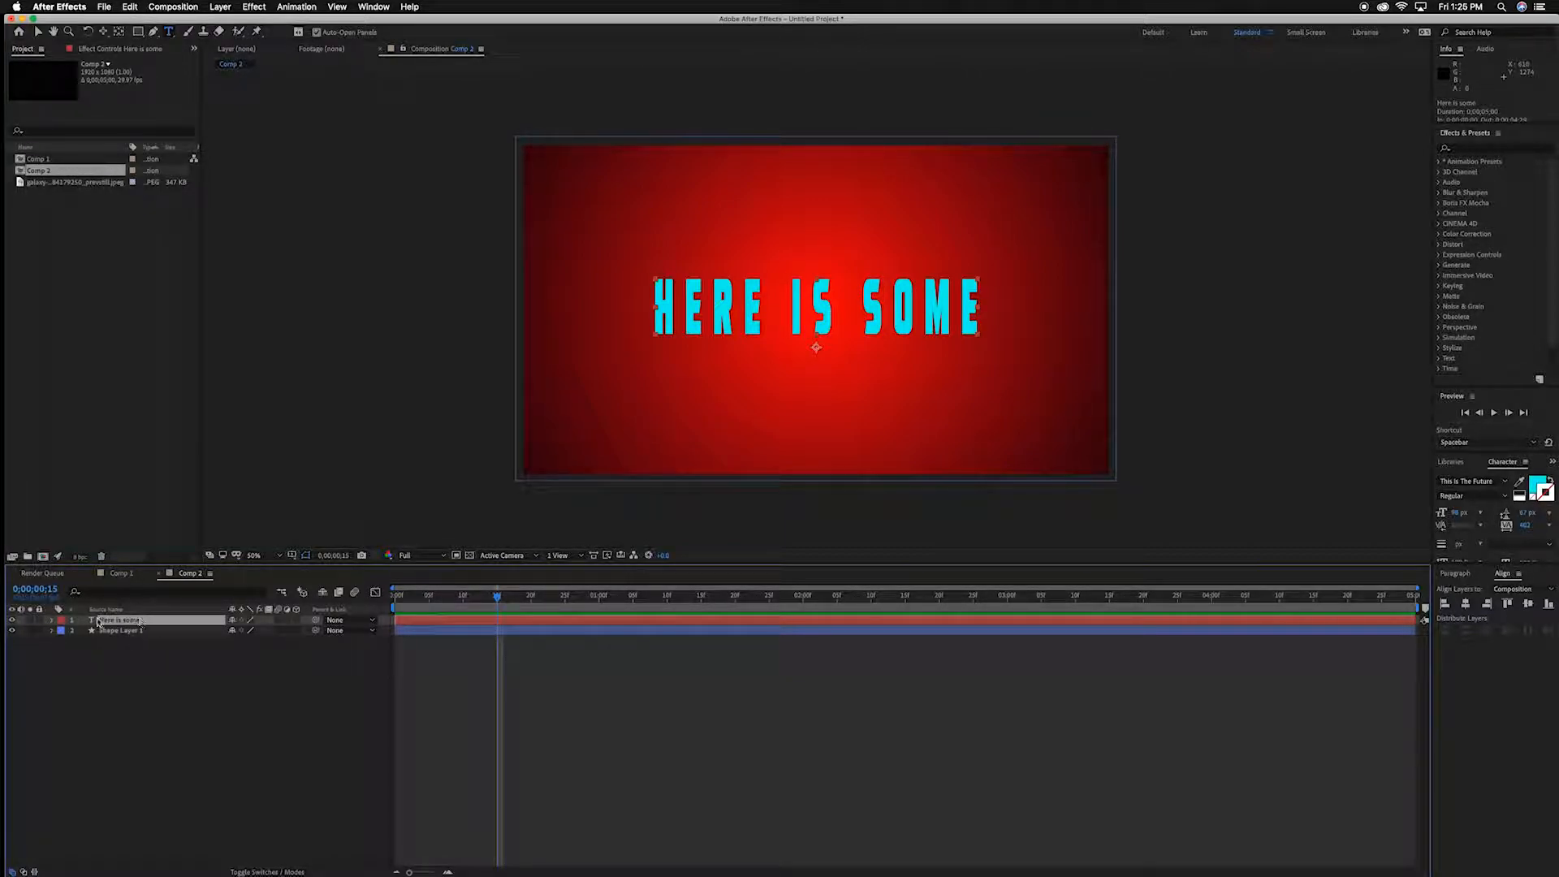
pyautogui.click(52, 621)
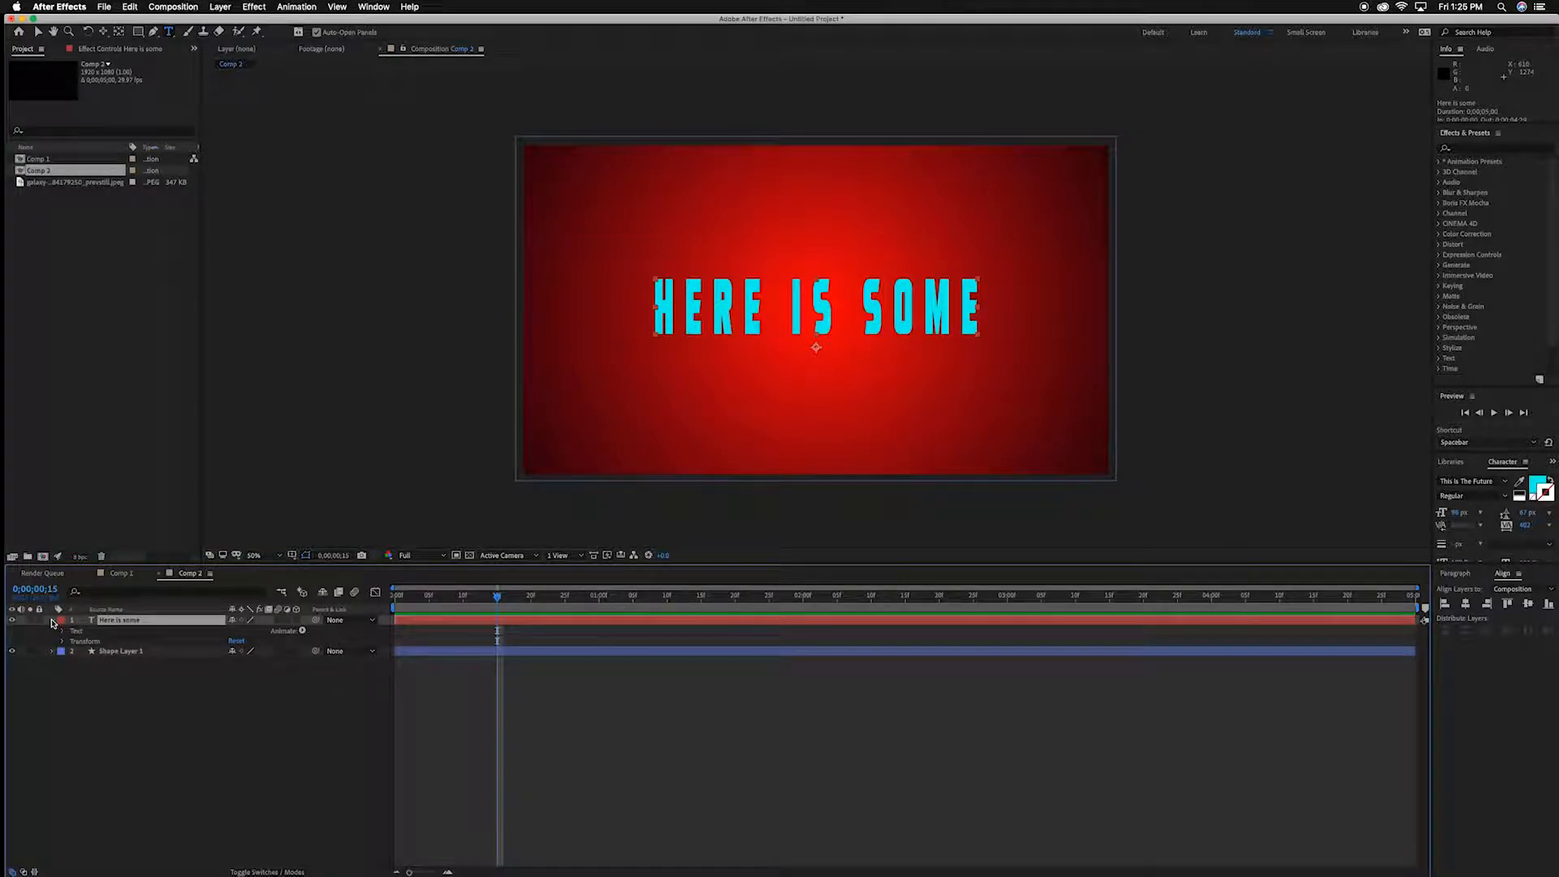
pyautogui.click(301, 631)
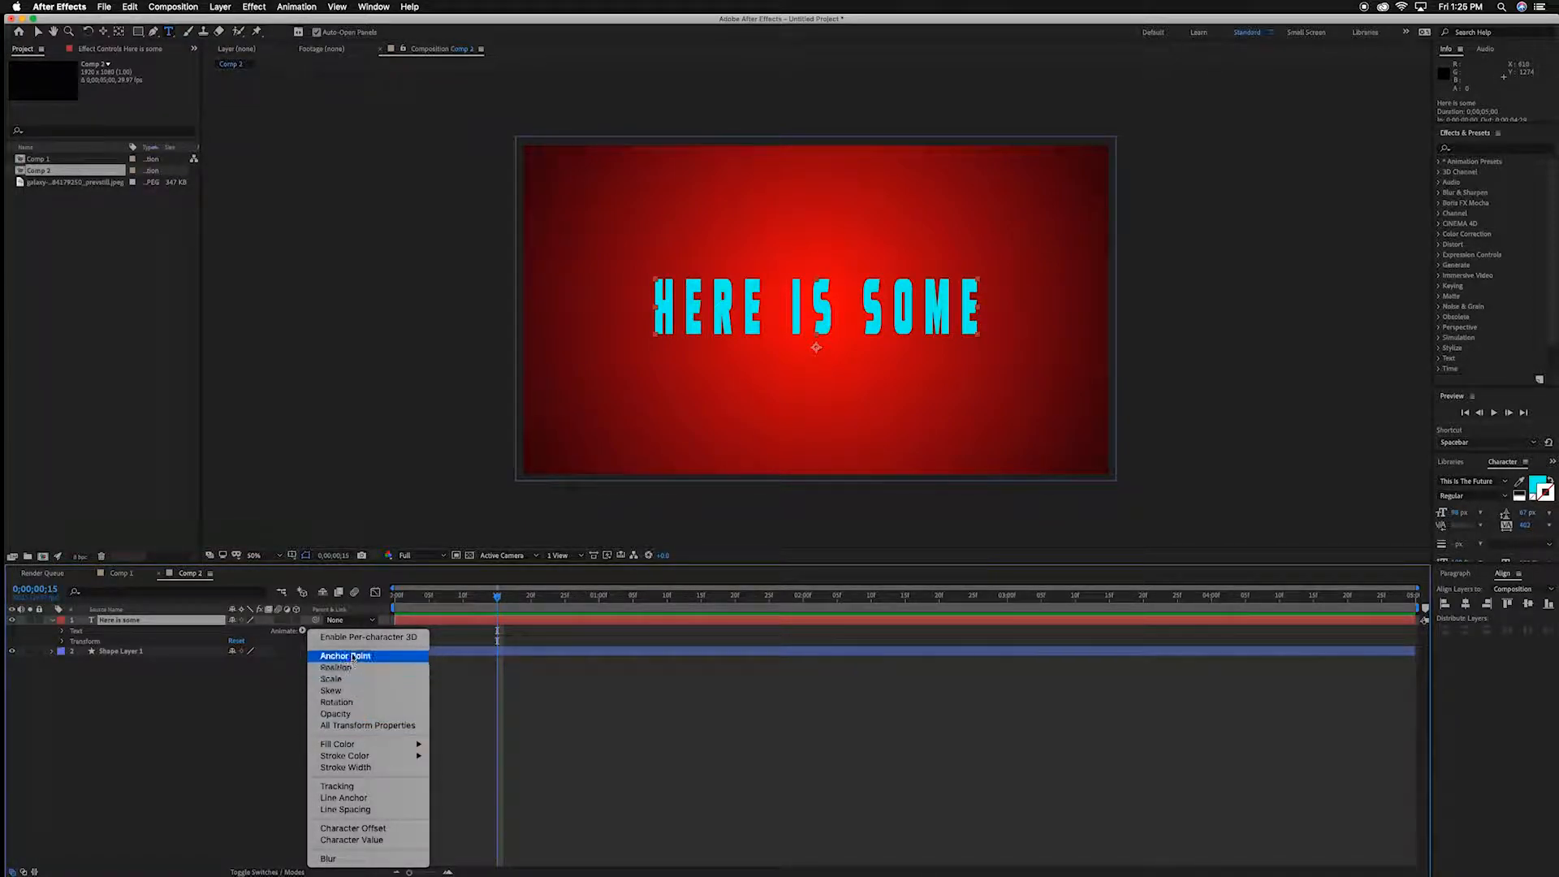
pyautogui.click(344, 729)
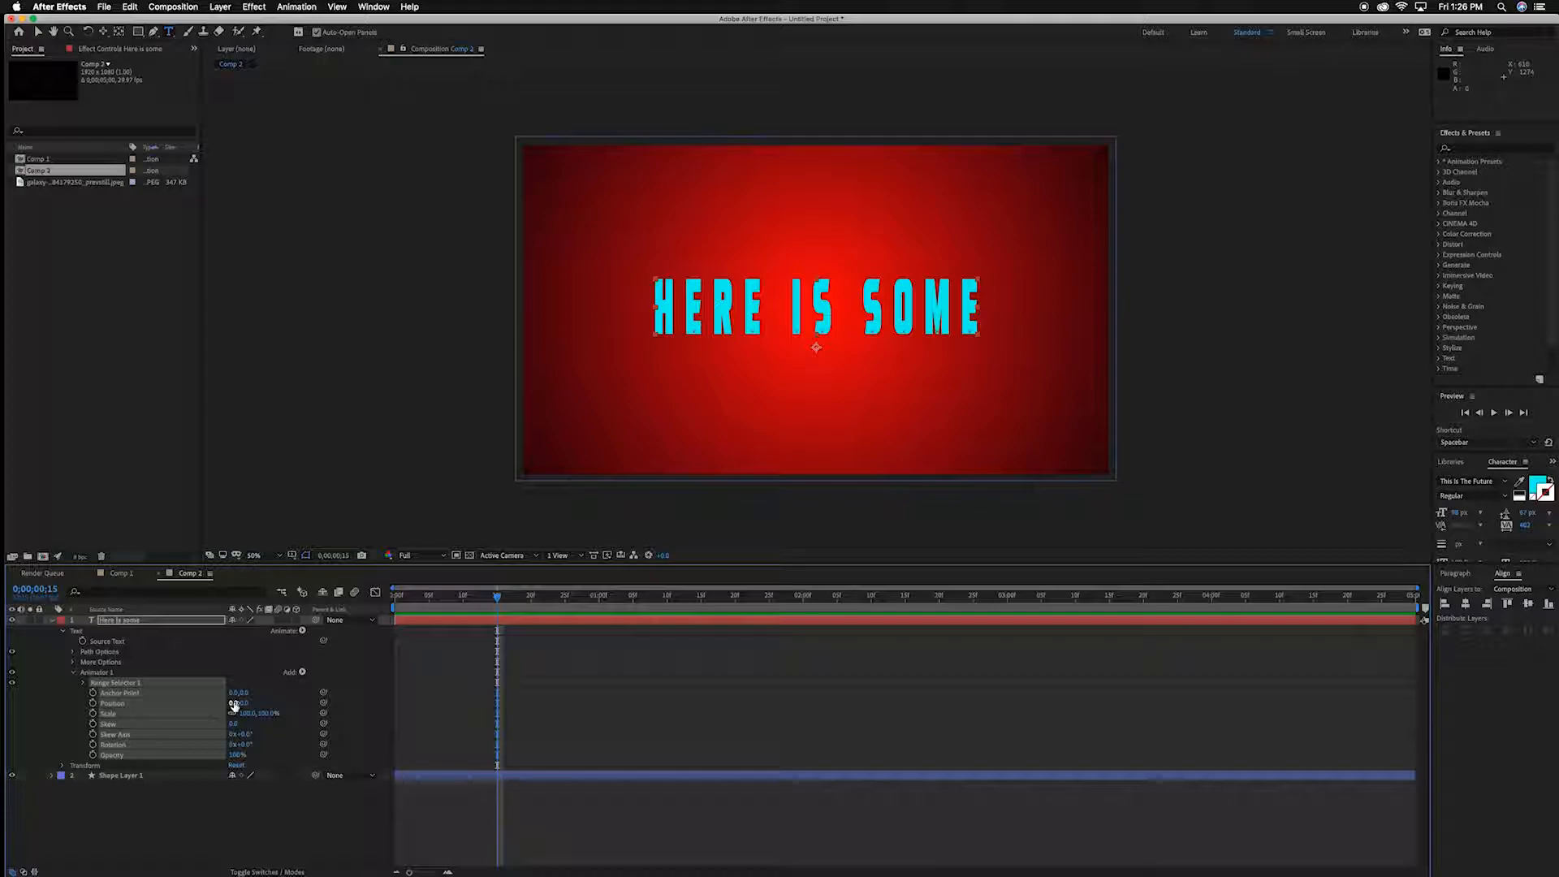
# Reduce the text animator's scale to nearly zero and give the letters a slight skew.
pyautogui.moveTo(243, 712); pyautogui.dragTo(187, 718)
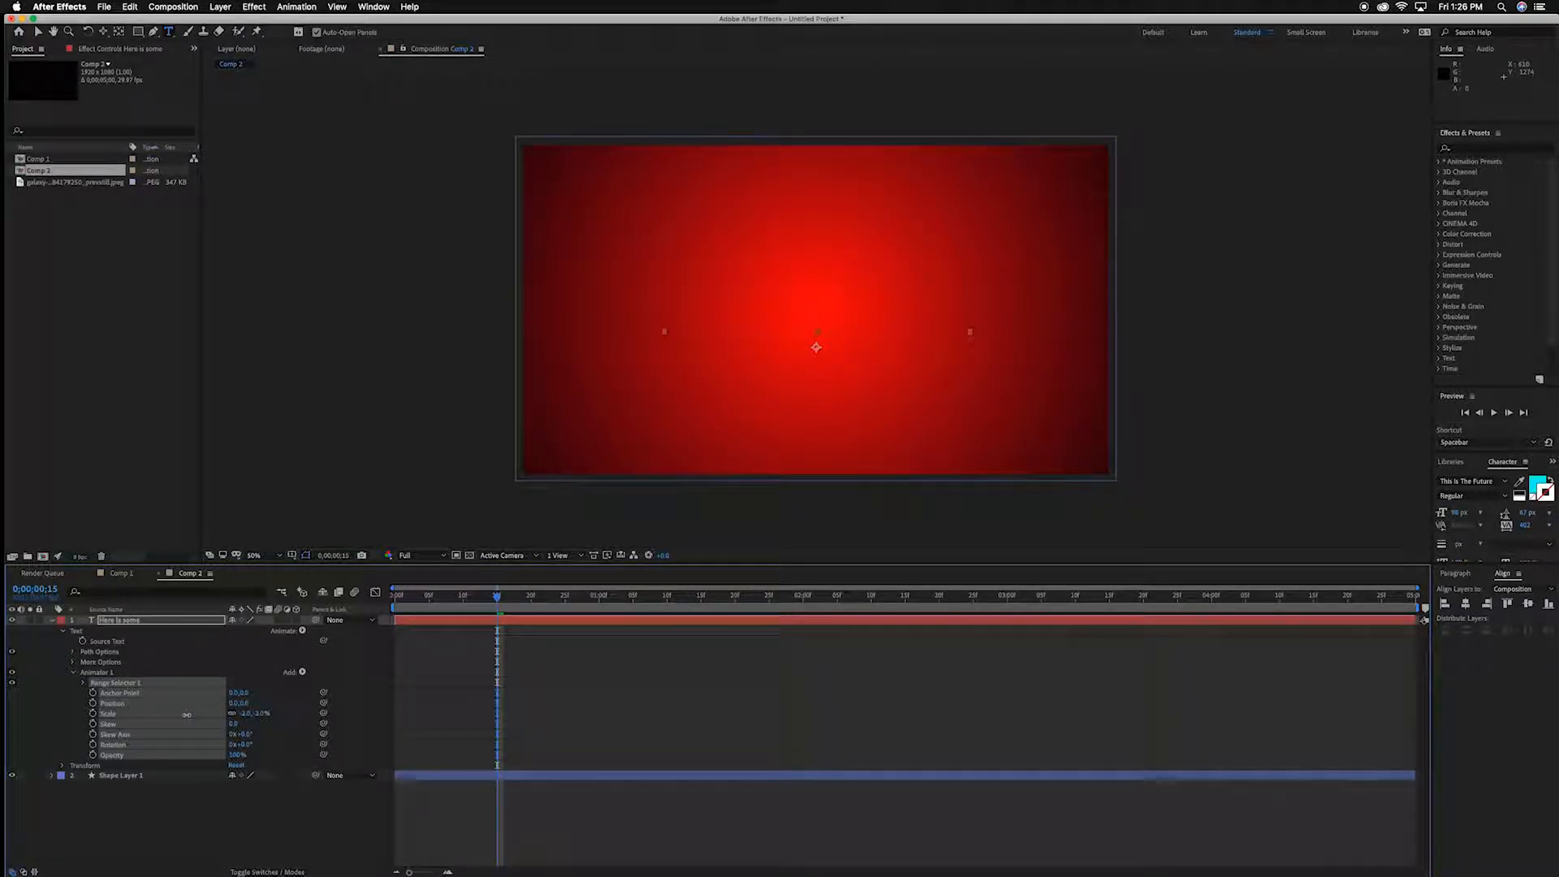
pyautogui.click(235, 723)
pyautogui.moveTo(237, 728); pyautogui.dragTo(250, 729)
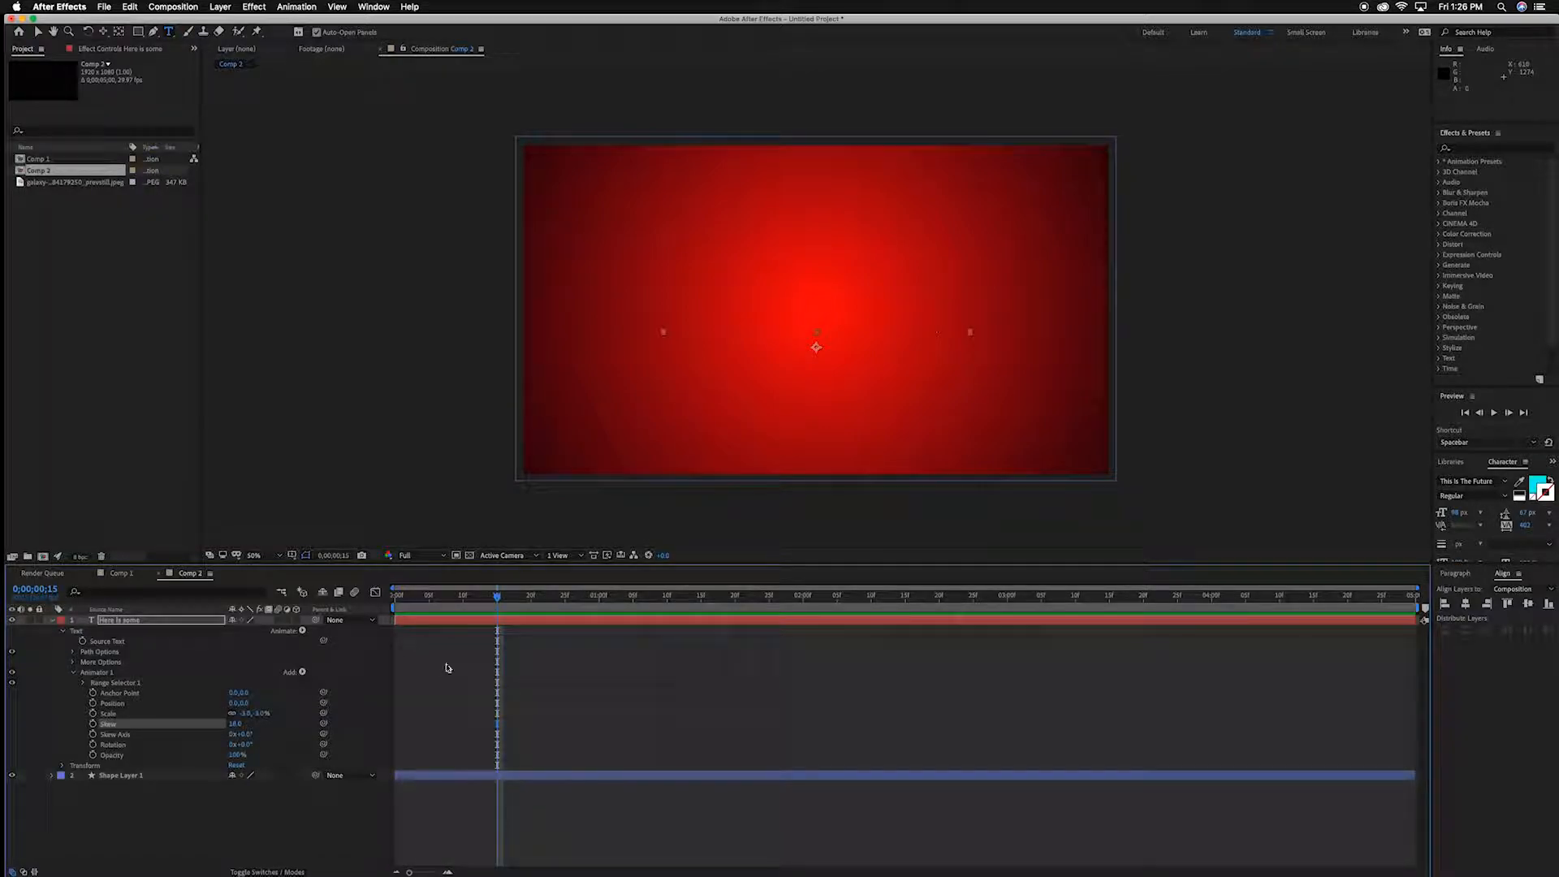
pyautogui.click(92, 714)
pyautogui.click(93, 723)
pyautogui.press('super+z')
pyautogui.press('super+z')
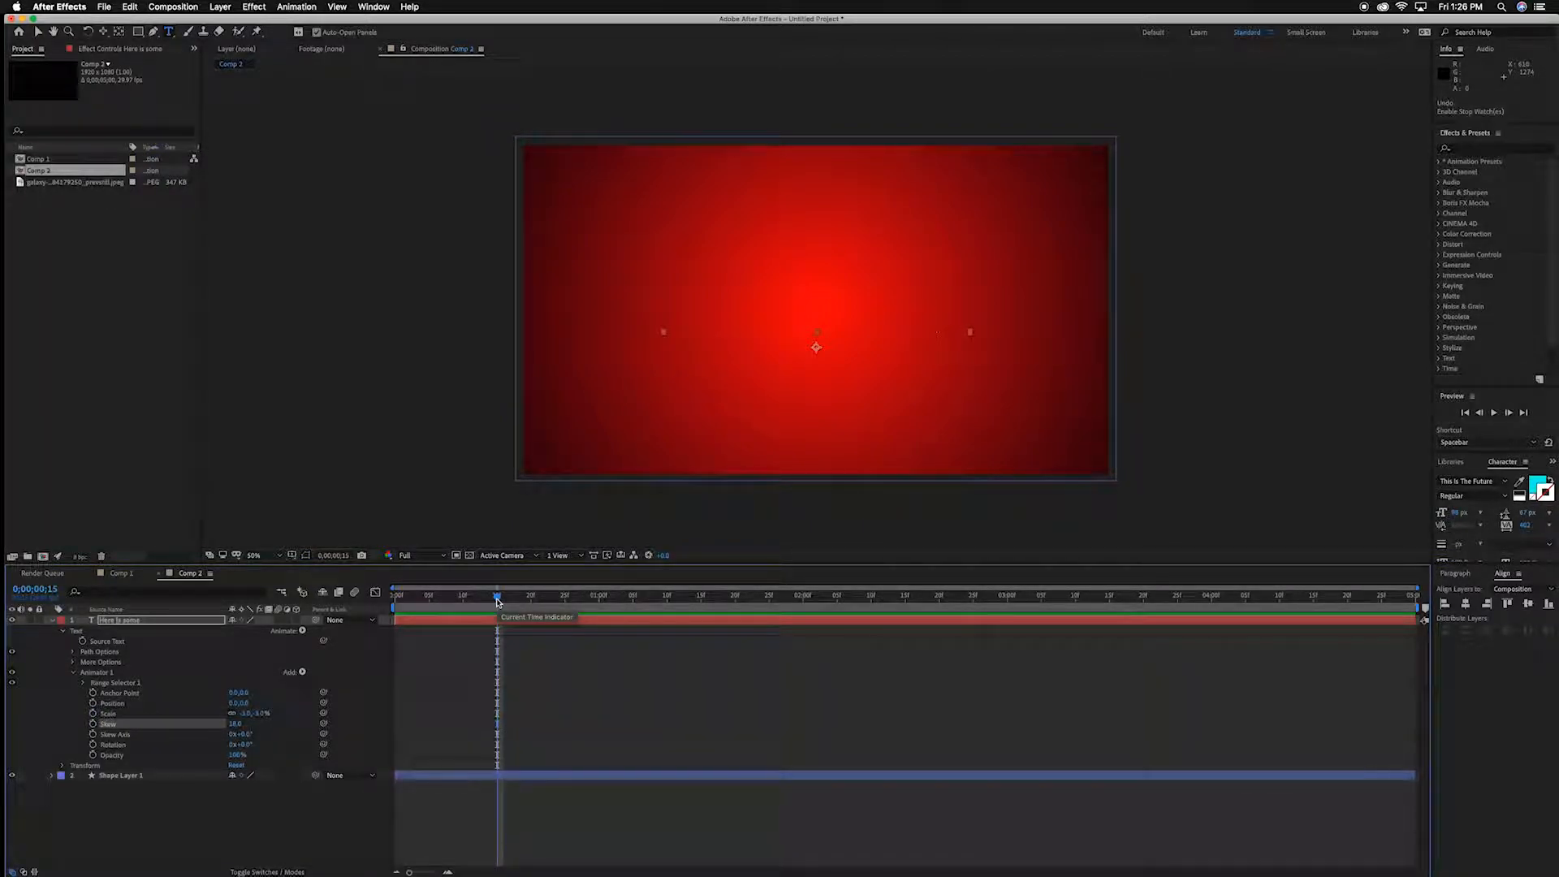
# Expand the animator's range selector, try its Start value at 100%, and return it to 0%.
pyautogui.click(82, 683)
pyautogui.moveTo(235, 692); pyautogui.dragTo(389, 711)
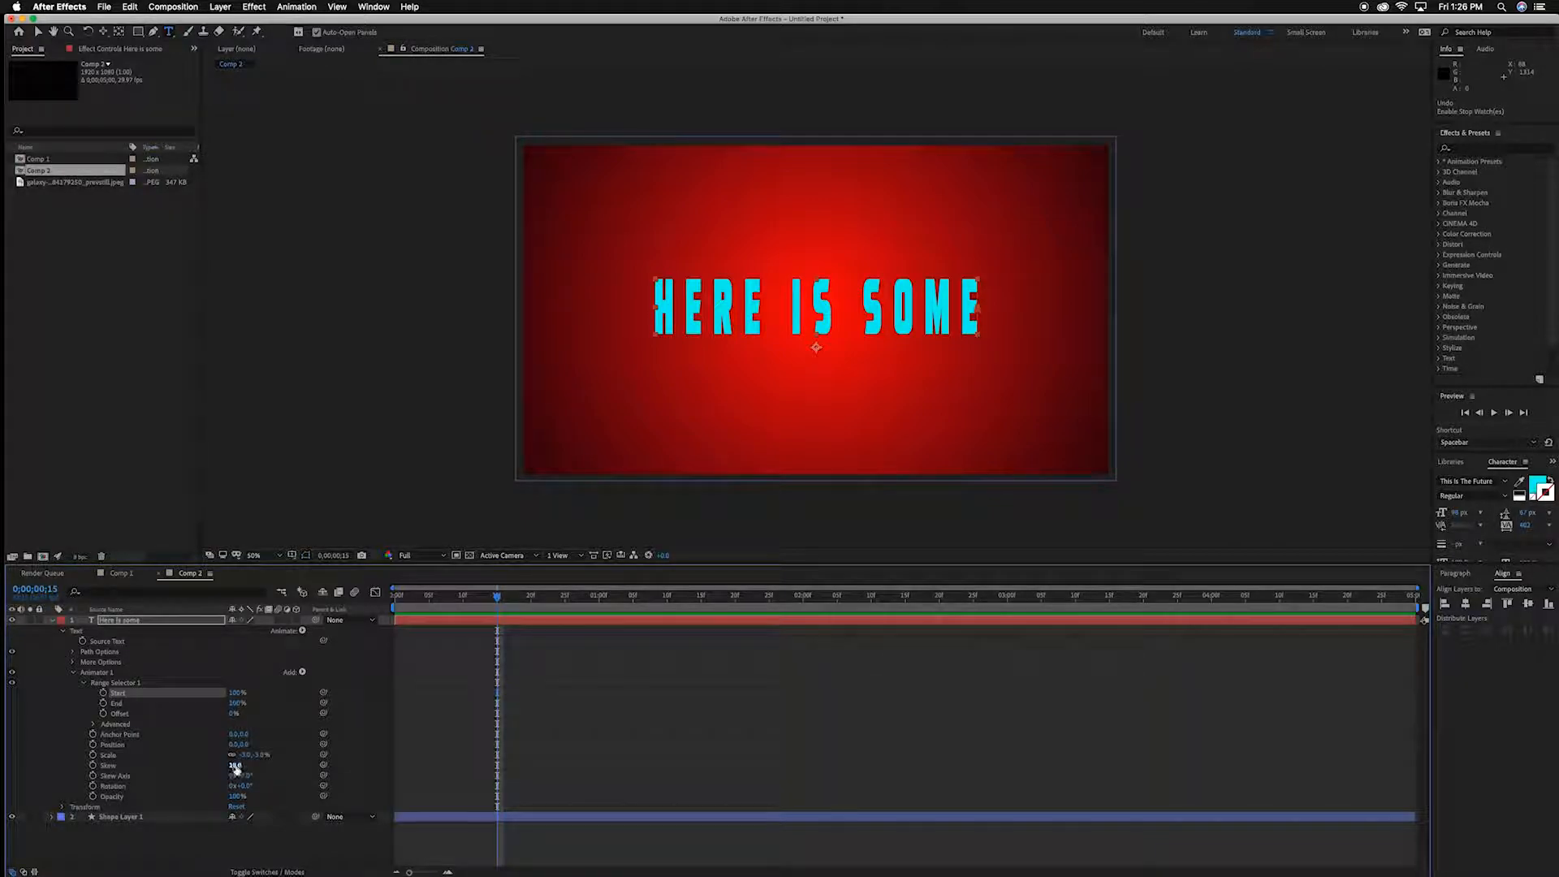
pyautogui.moveTo(232, 766); pyautogui.dragTo(246, 768)
pyautogui.moveTo(238, 694); pyautogui.dragTo(106, 697)
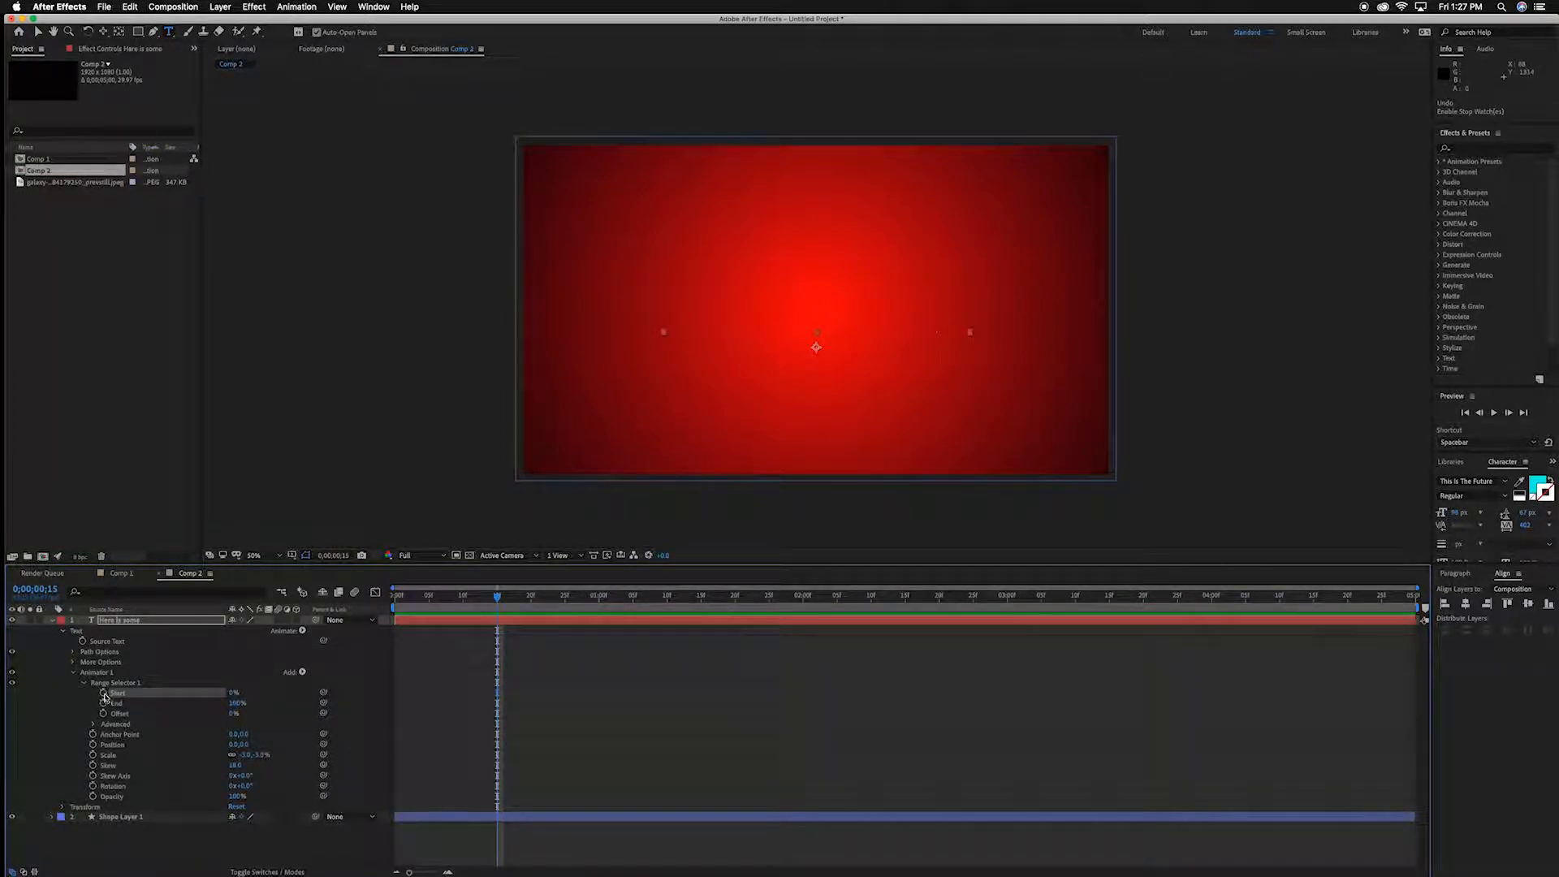
# Keyframe the range selector's Start from 0% at 0;00;00;15 to 100% at 0;00;02;00, and shift the second keyframe to about 0;00;01;16.
pyautogui.click(103, 693)
pyautogui.moveTo(498, 598); pyautogui.dragTo(804, 626)
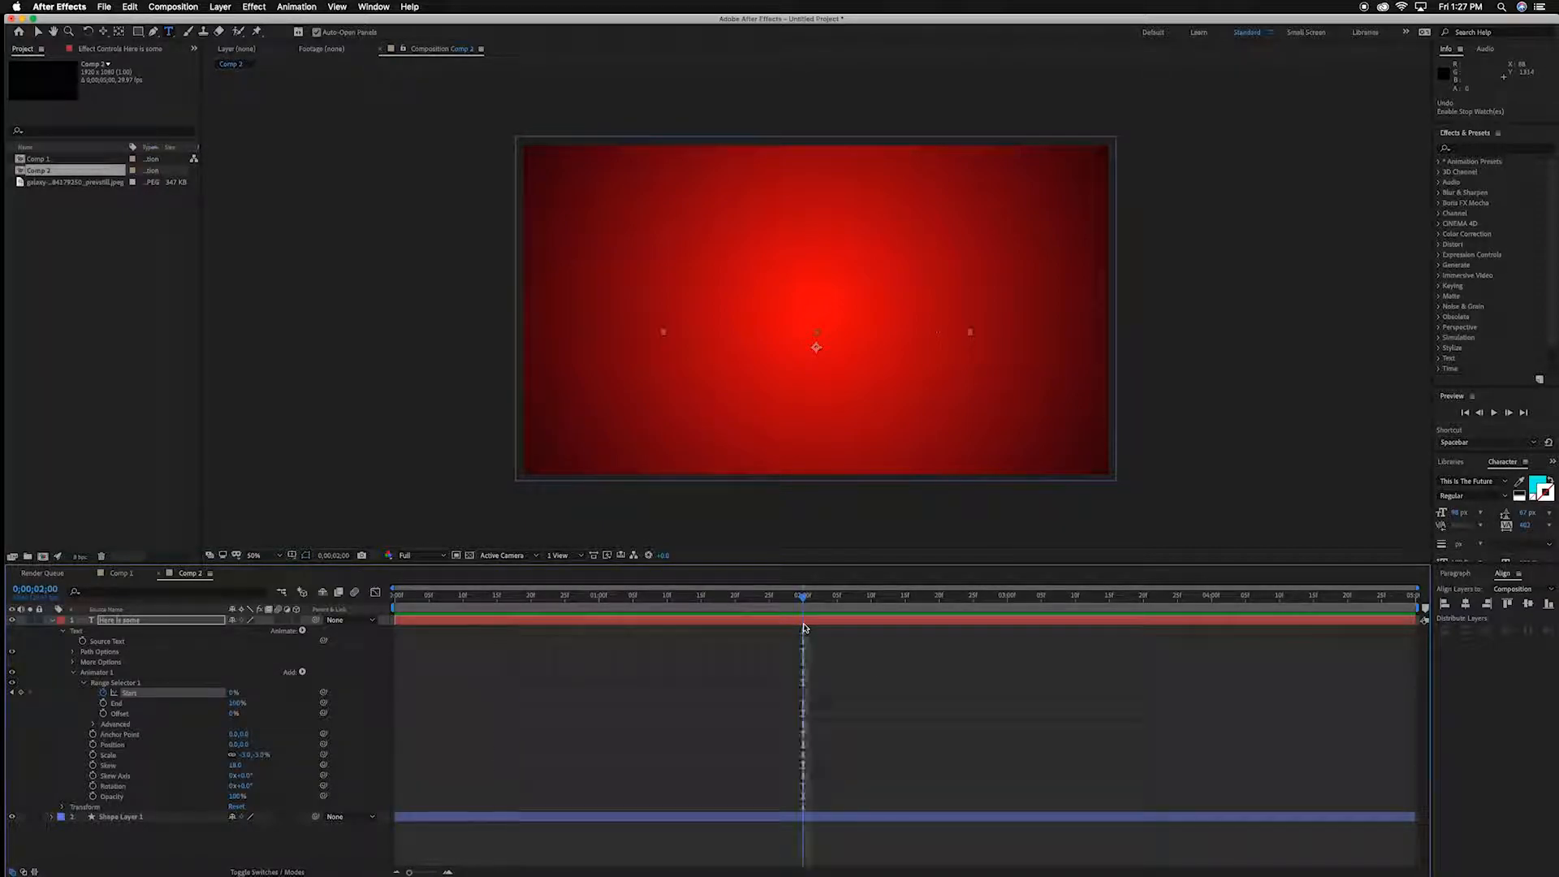
pyautogui.moveTo(232, 697); pyautogui.dragTo(309, 697)
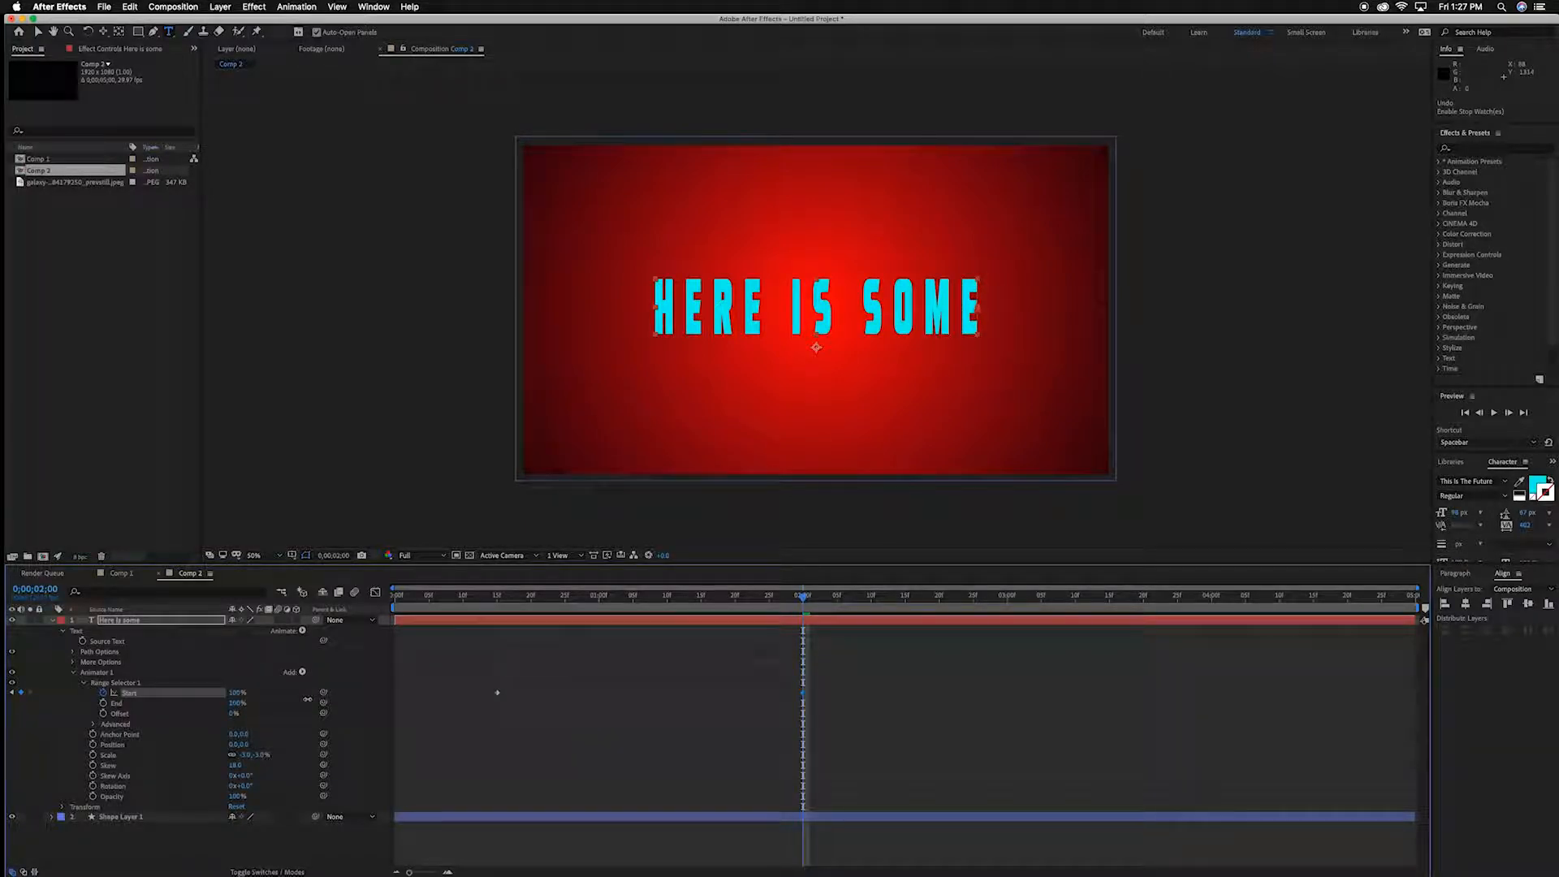
pyautogui.moveTo(803, 695); pyautogui.dragTo(706, 692)
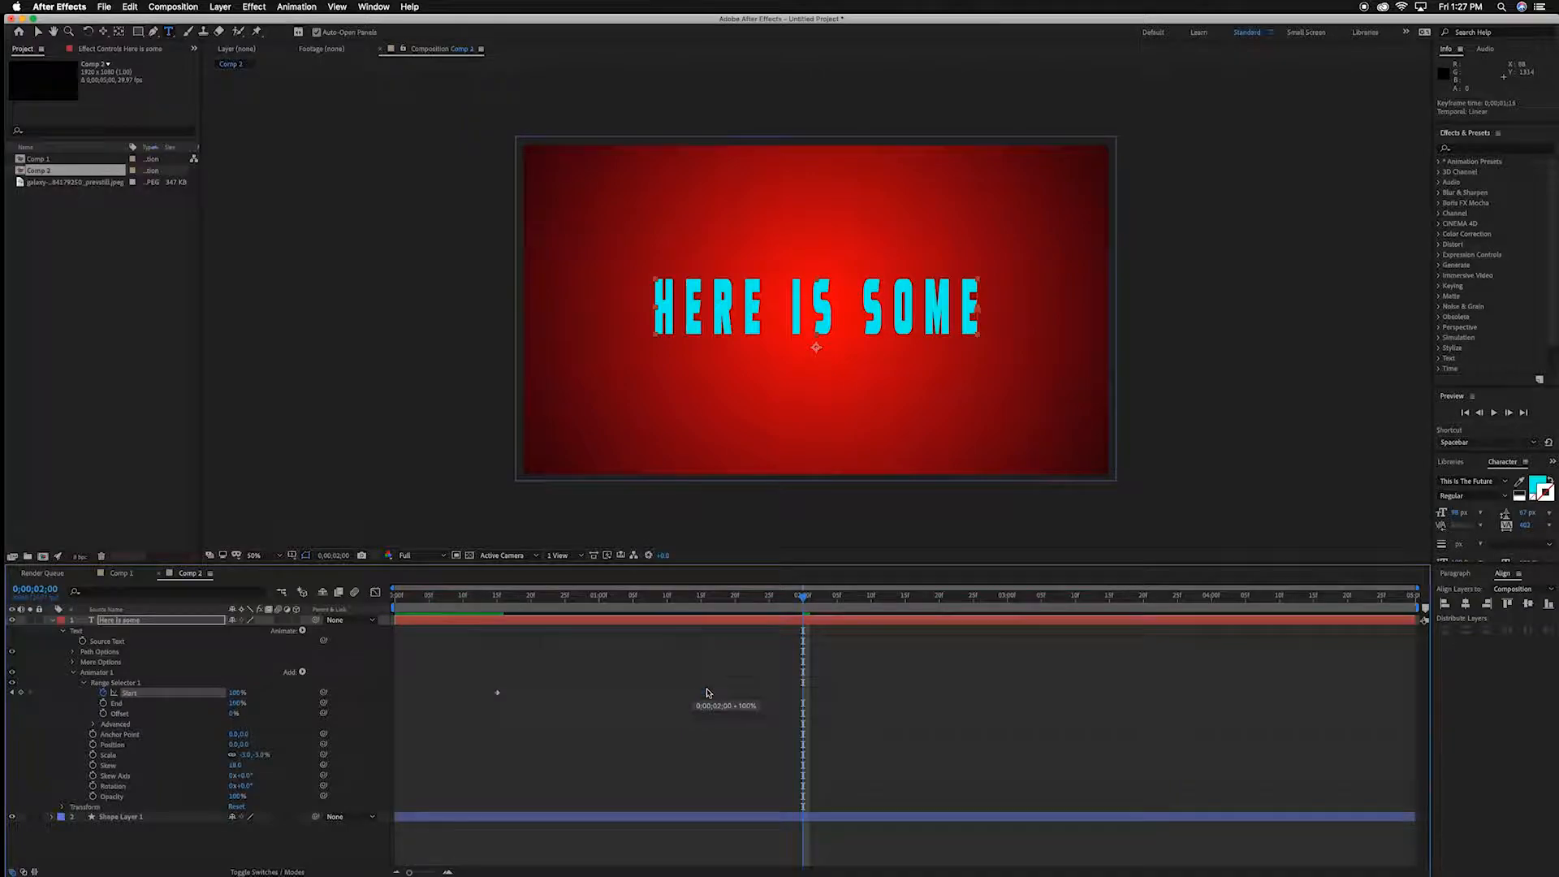
# Play back the letter-by-letter text animation from the start of the composition.
pyautogui.moveTo(806, 595); pyautogui.dragTo(298, 594)
pyautogui.press('space')
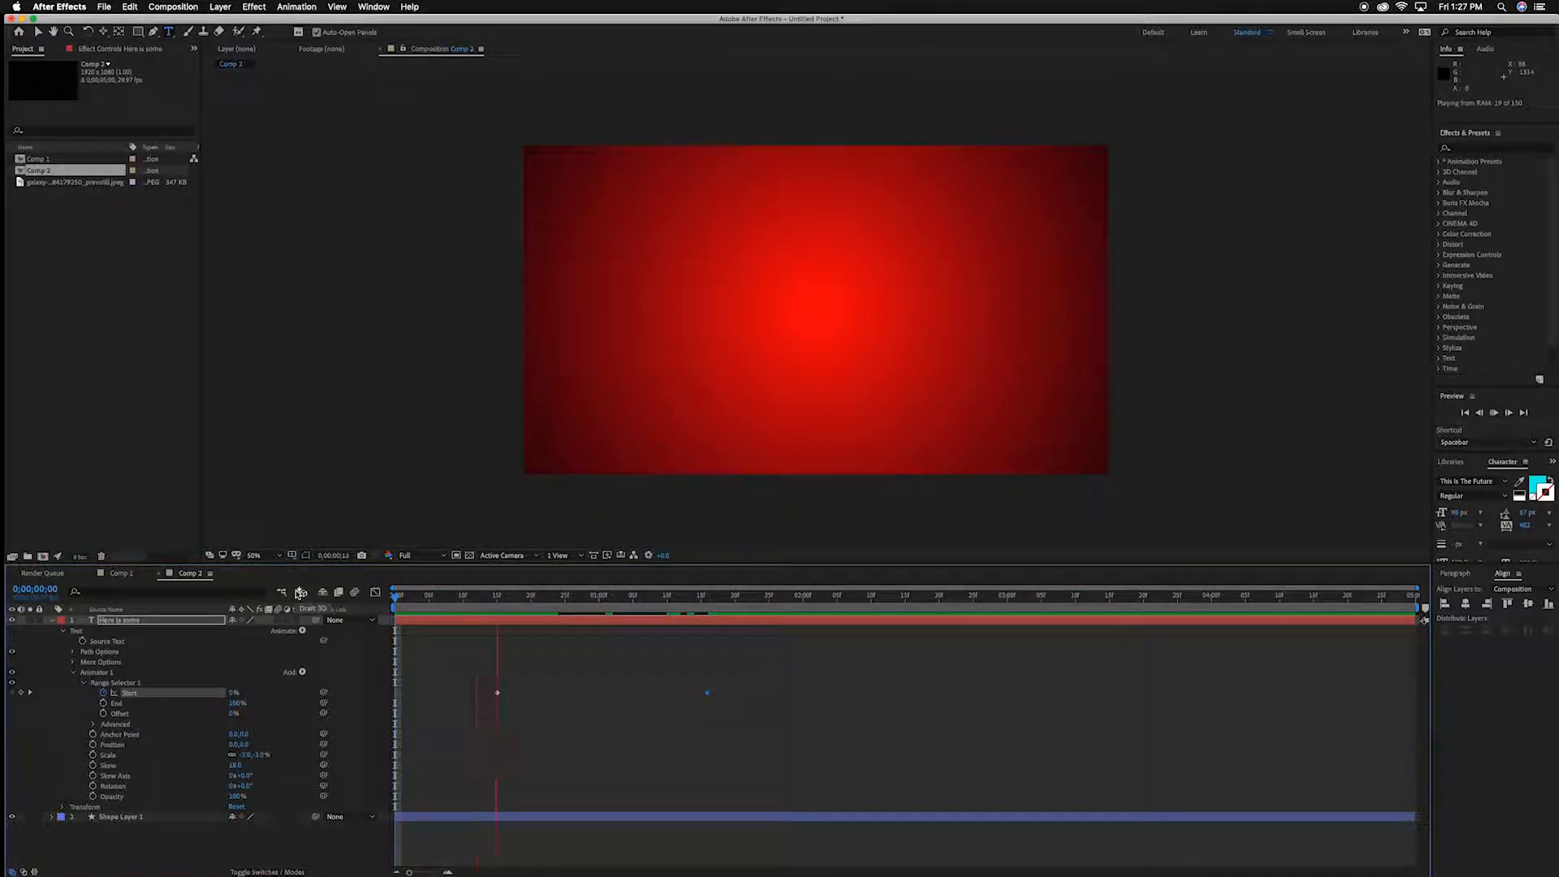
pyautogui.press('space')
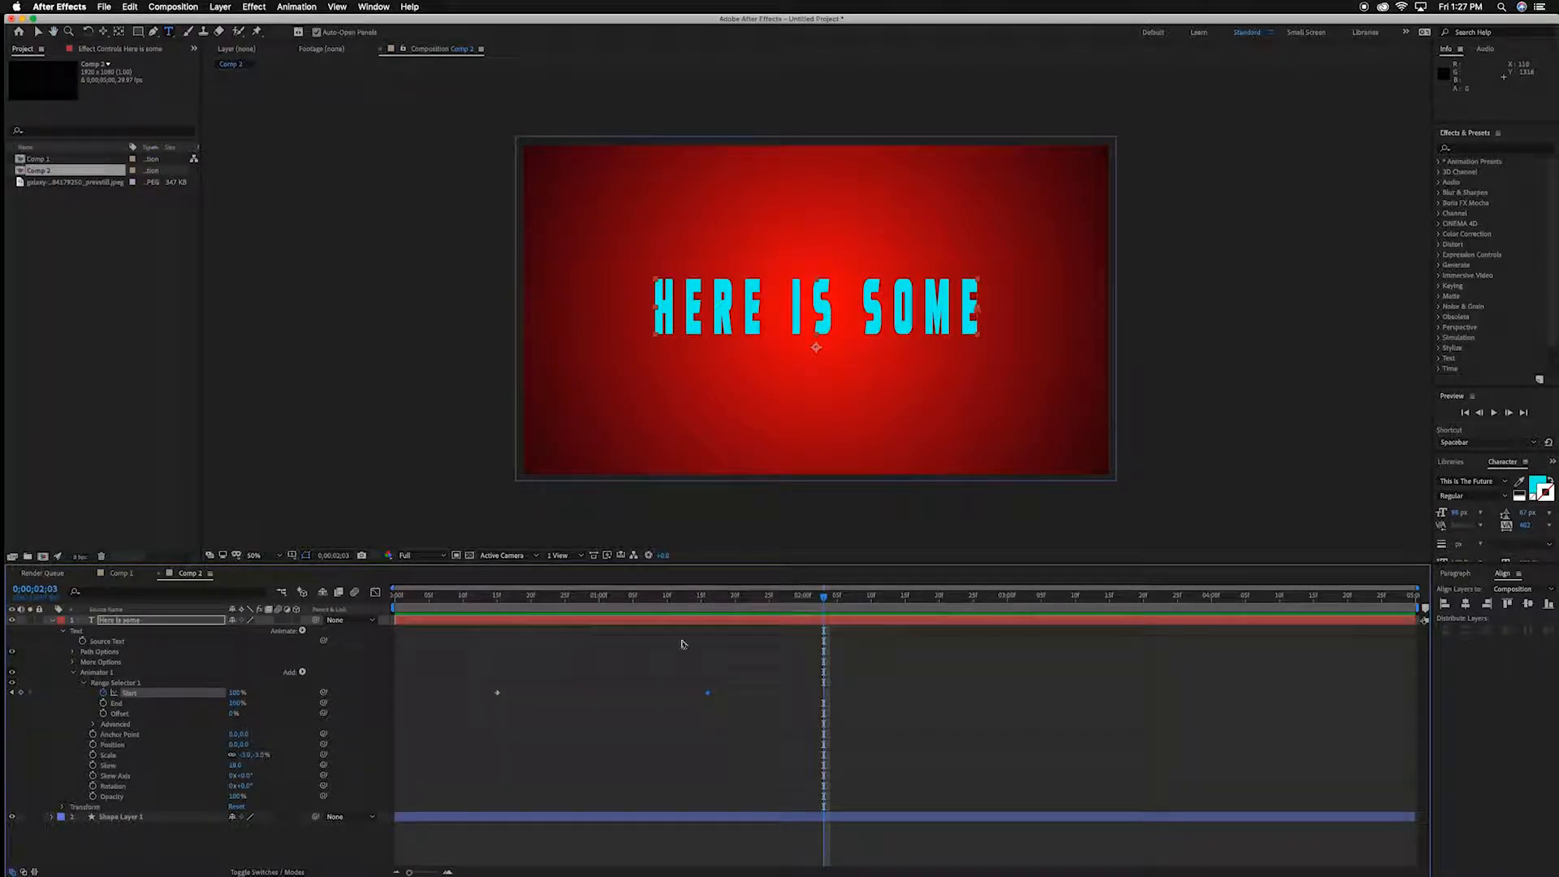
# At the first Start keyframe, set the animator's rotation to about 115° and its vertical position offset to about 184.
pyautogui.click(83, 683)
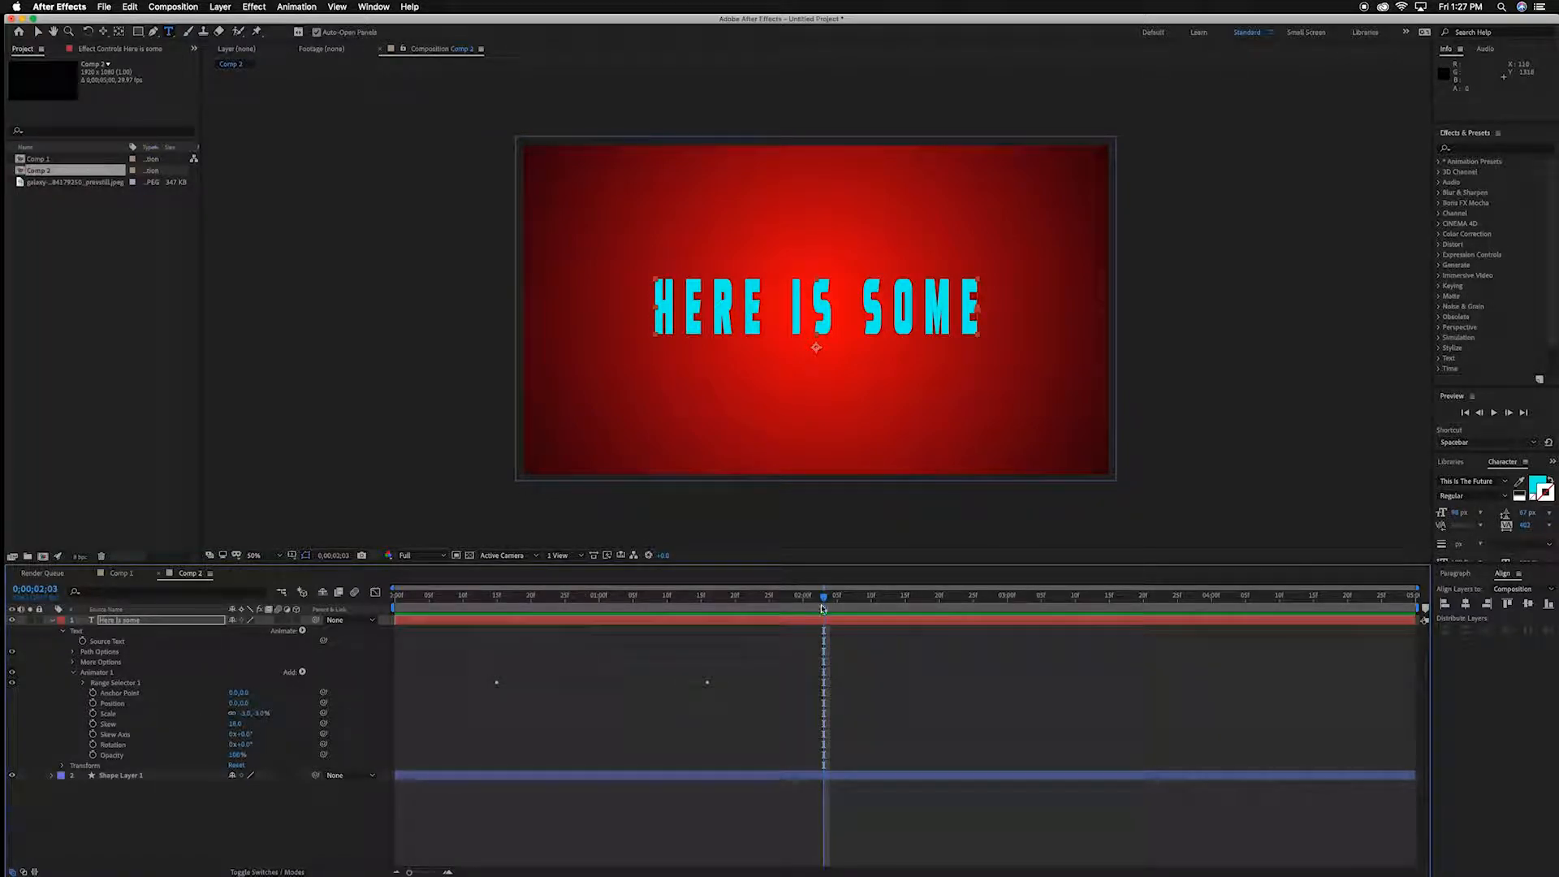
pyautogui.moveTo(823, 597); pyautogui.dragTo(497, 621)
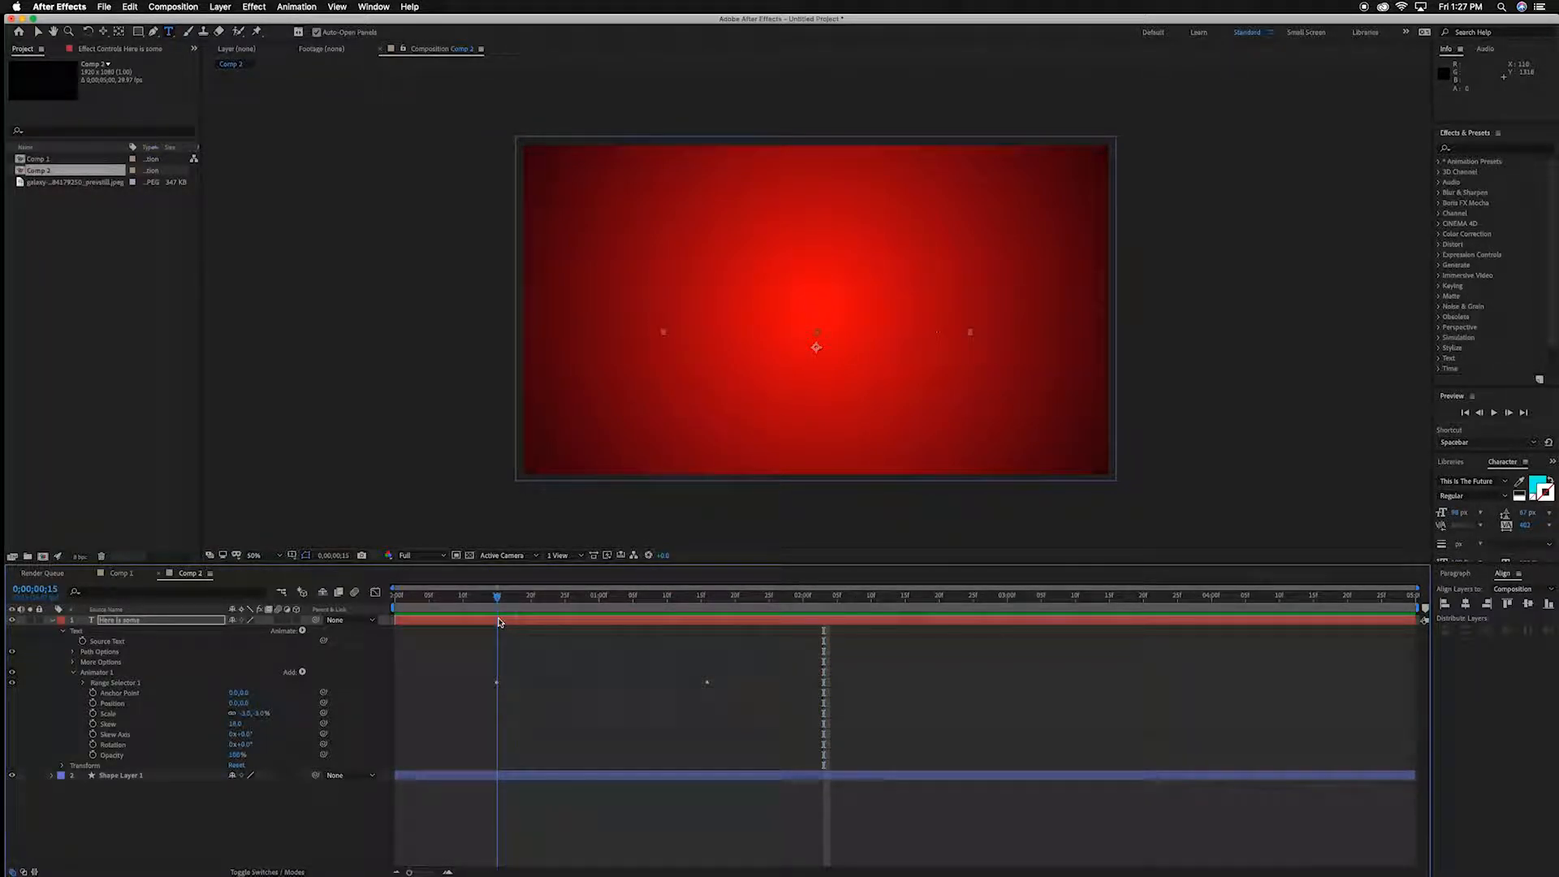
pyautogui.click(82, 682)
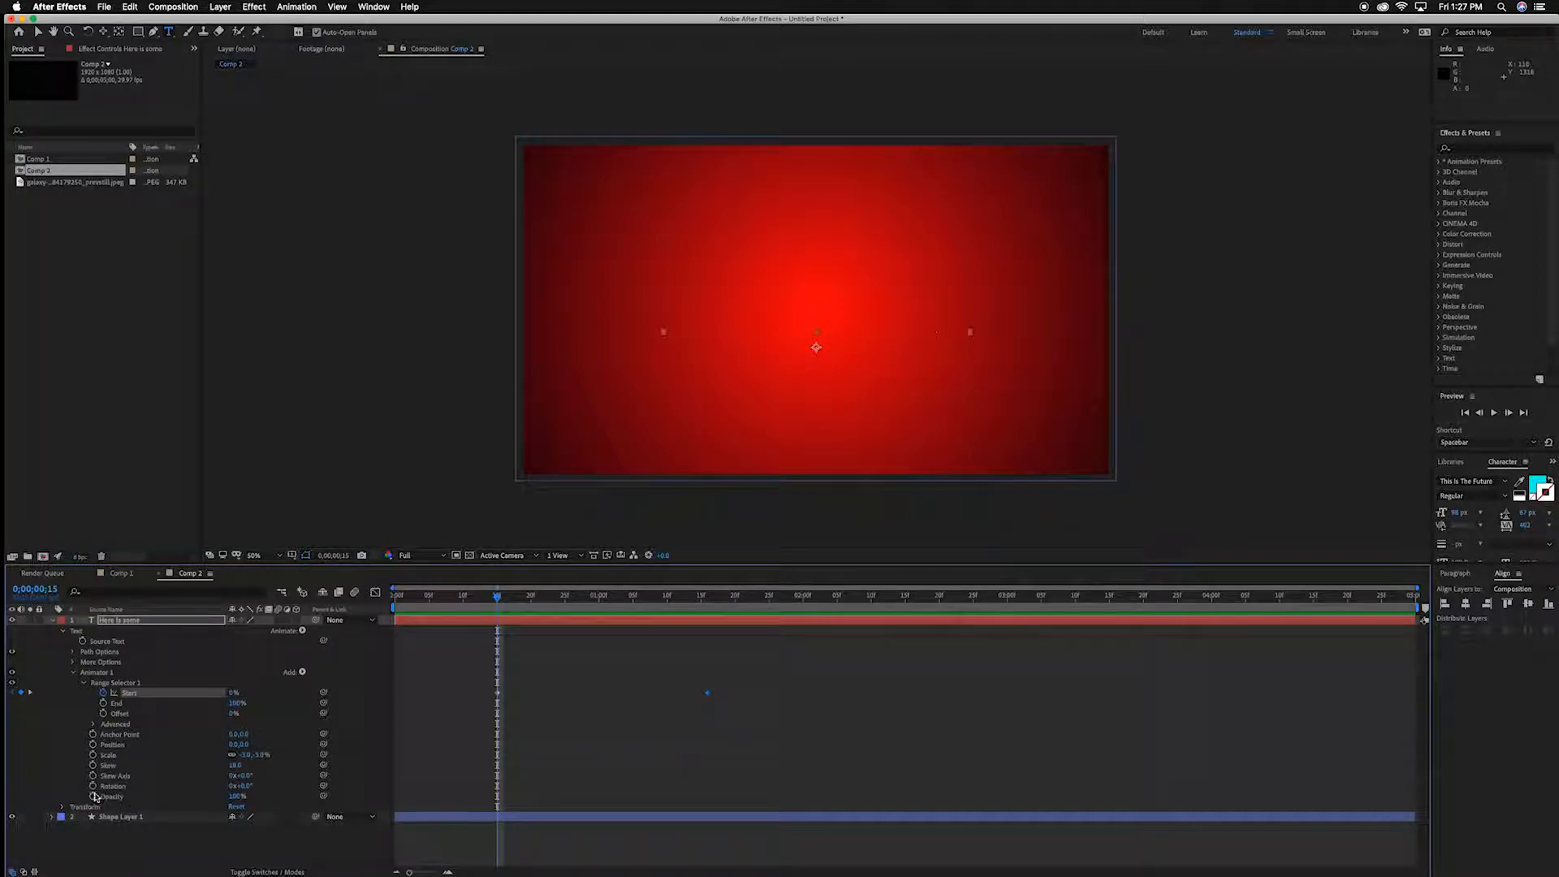
pyautogui.moveTo(244, 787); pyautogui.dragTo(325, 787)
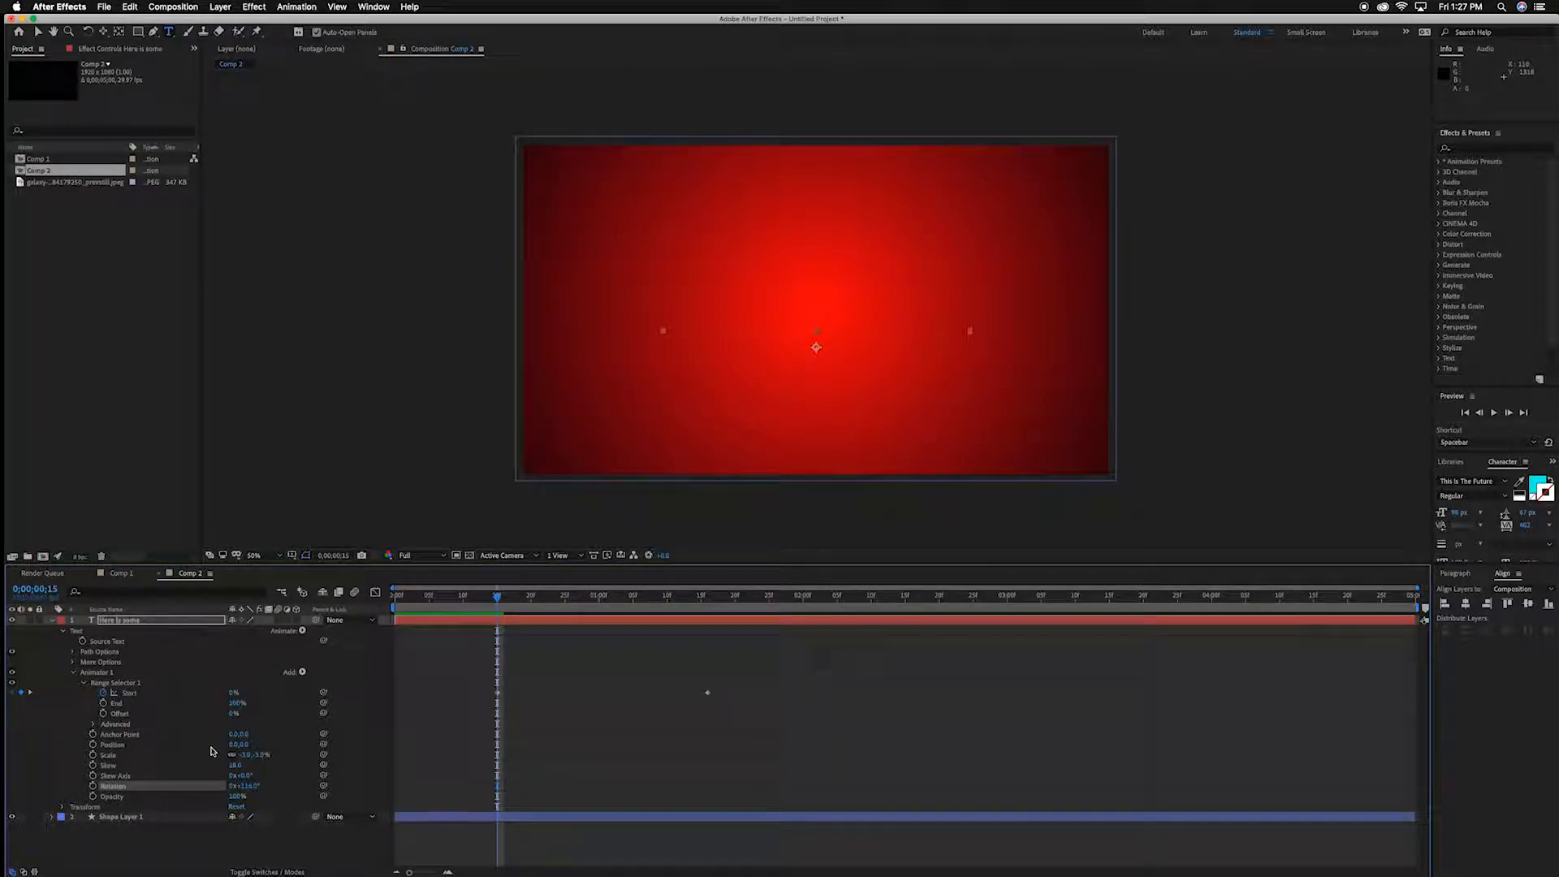
pyautogui.moveTo(243, 746); pyautogui.dragTo(352, 747)
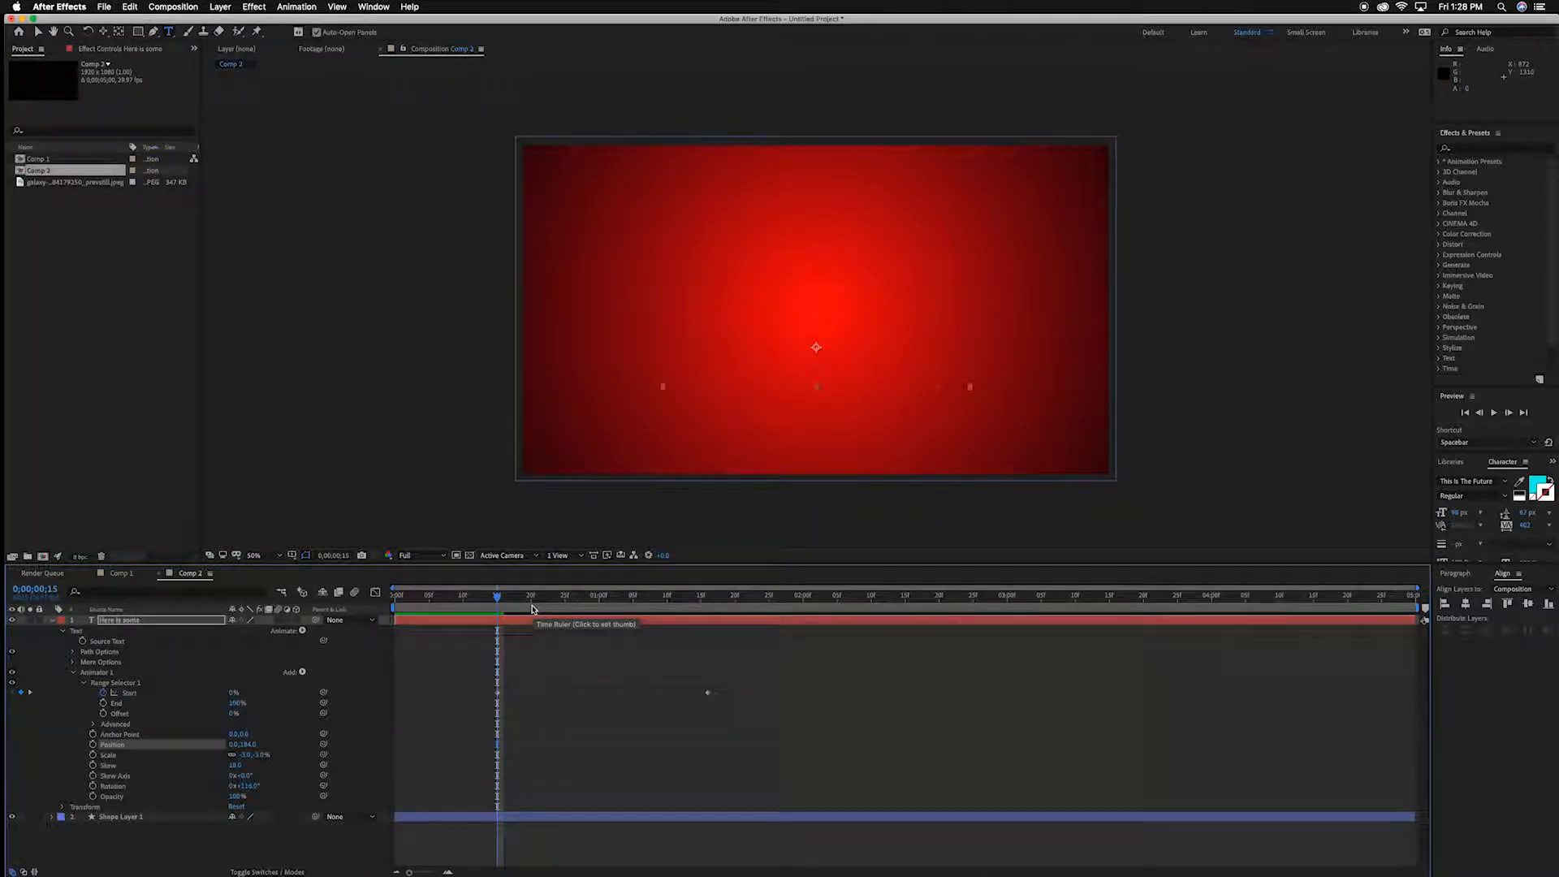
# Nudge the text layer slightly to the right and preview the animation.
pyautogui.press('Right')
pyautogui.press('Right')
pyautogui.press('space')
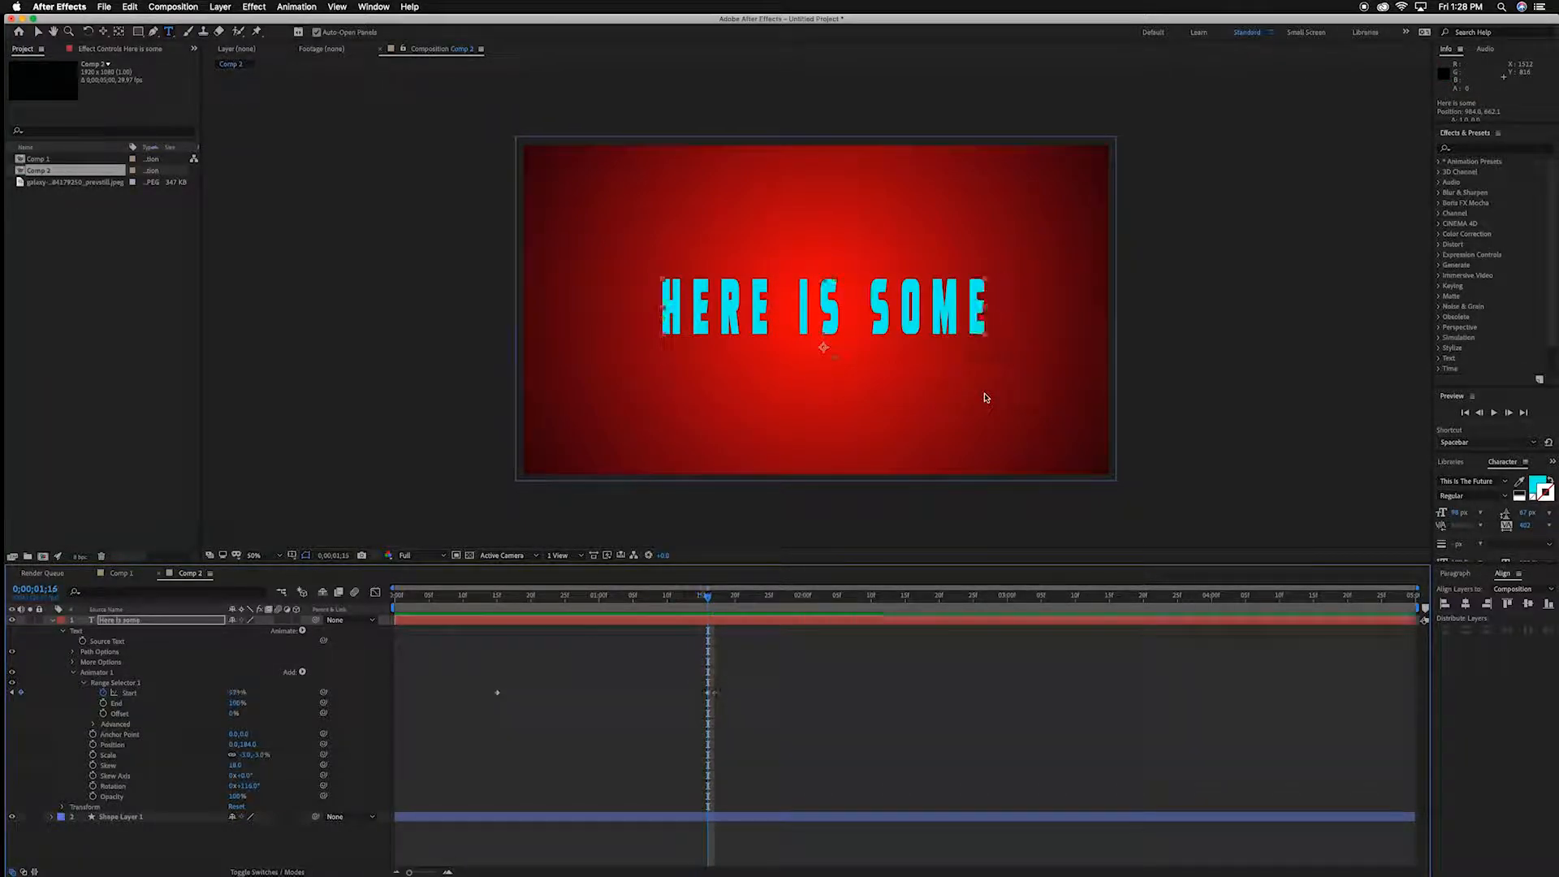
# Increase the animator's rotation beyond one full turn, and set its position offset to about 2091 horizontally and 0 vertically.
pyautogui.moveTo(248, 785); pyautogui.dragTo(455, 785)
pyautogui.moveTo(706, 598); pyautogui.dragTo(567, 610)
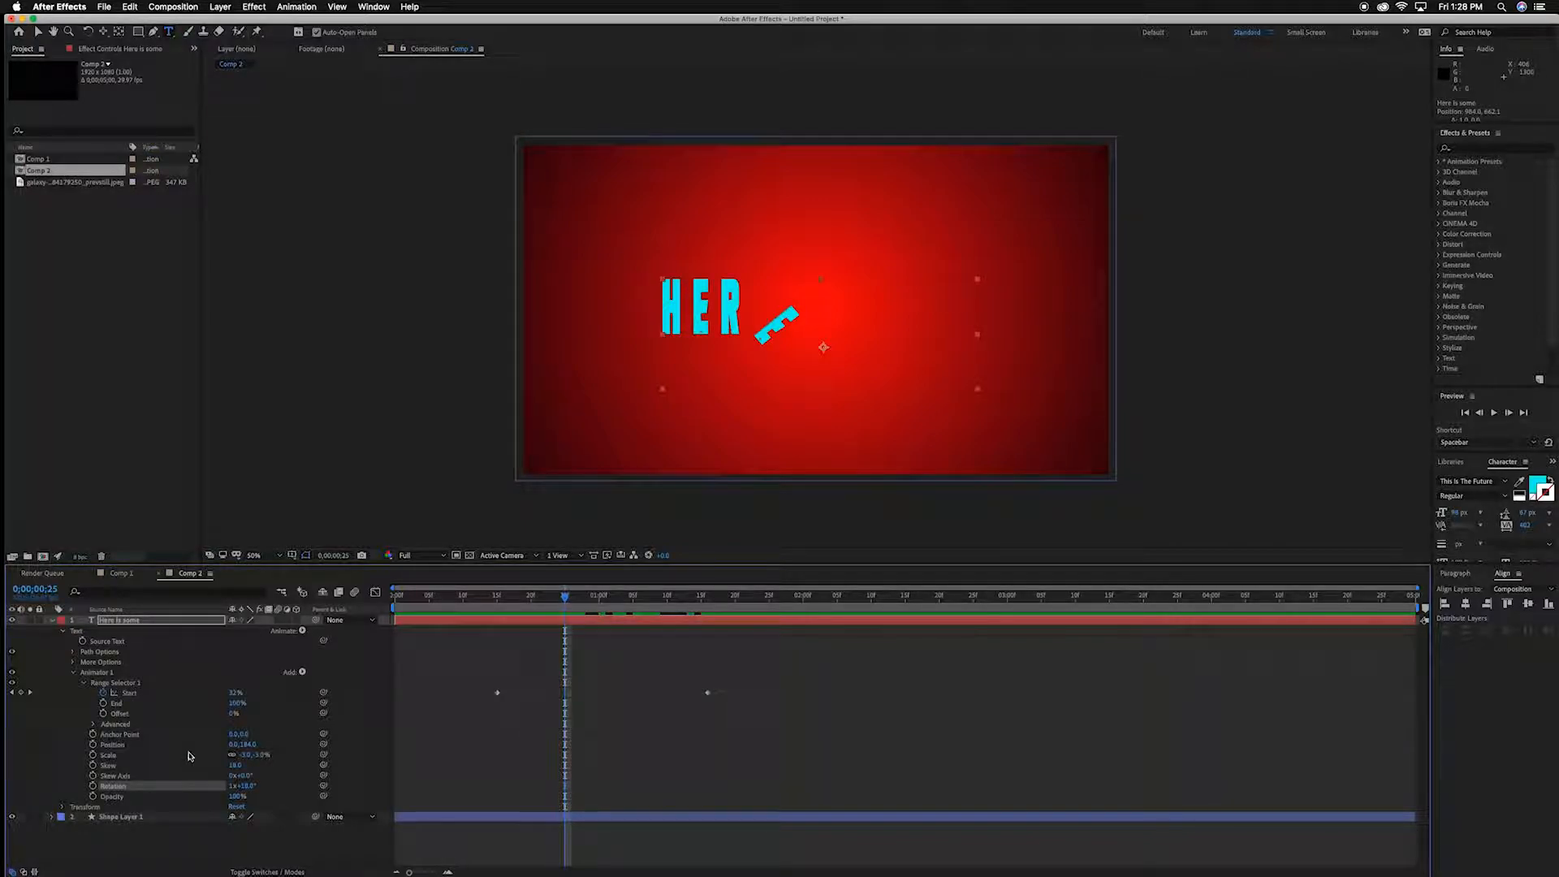
pyautogui.moveTo(248, 744); pyautogui.dragTo(294, 747)
pyautogui.click(251, 744)
pyautogui.write('0')
pyautogui.press('Return')
pyautogui.moveTo(232, 745); pyautogui.dragTo(1514, 755)
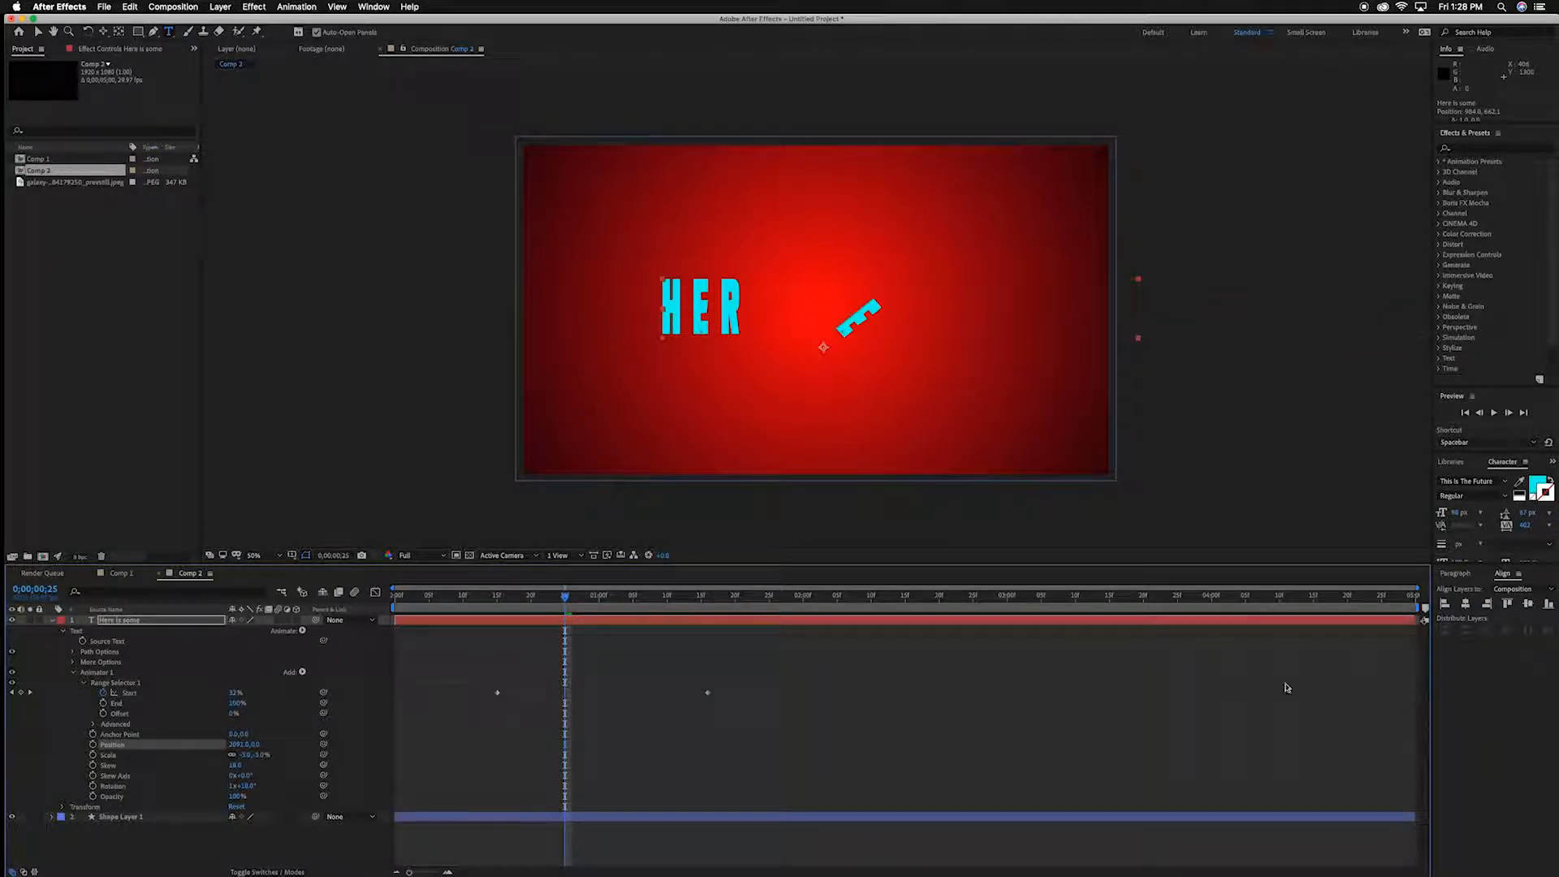
# Play back the text fly-in from just before the first keyframe and check the text after it settles.
pyautogui.moveTo(565, 608); pyautogui.dragTo(480, 607)
pyautogui.press('space')
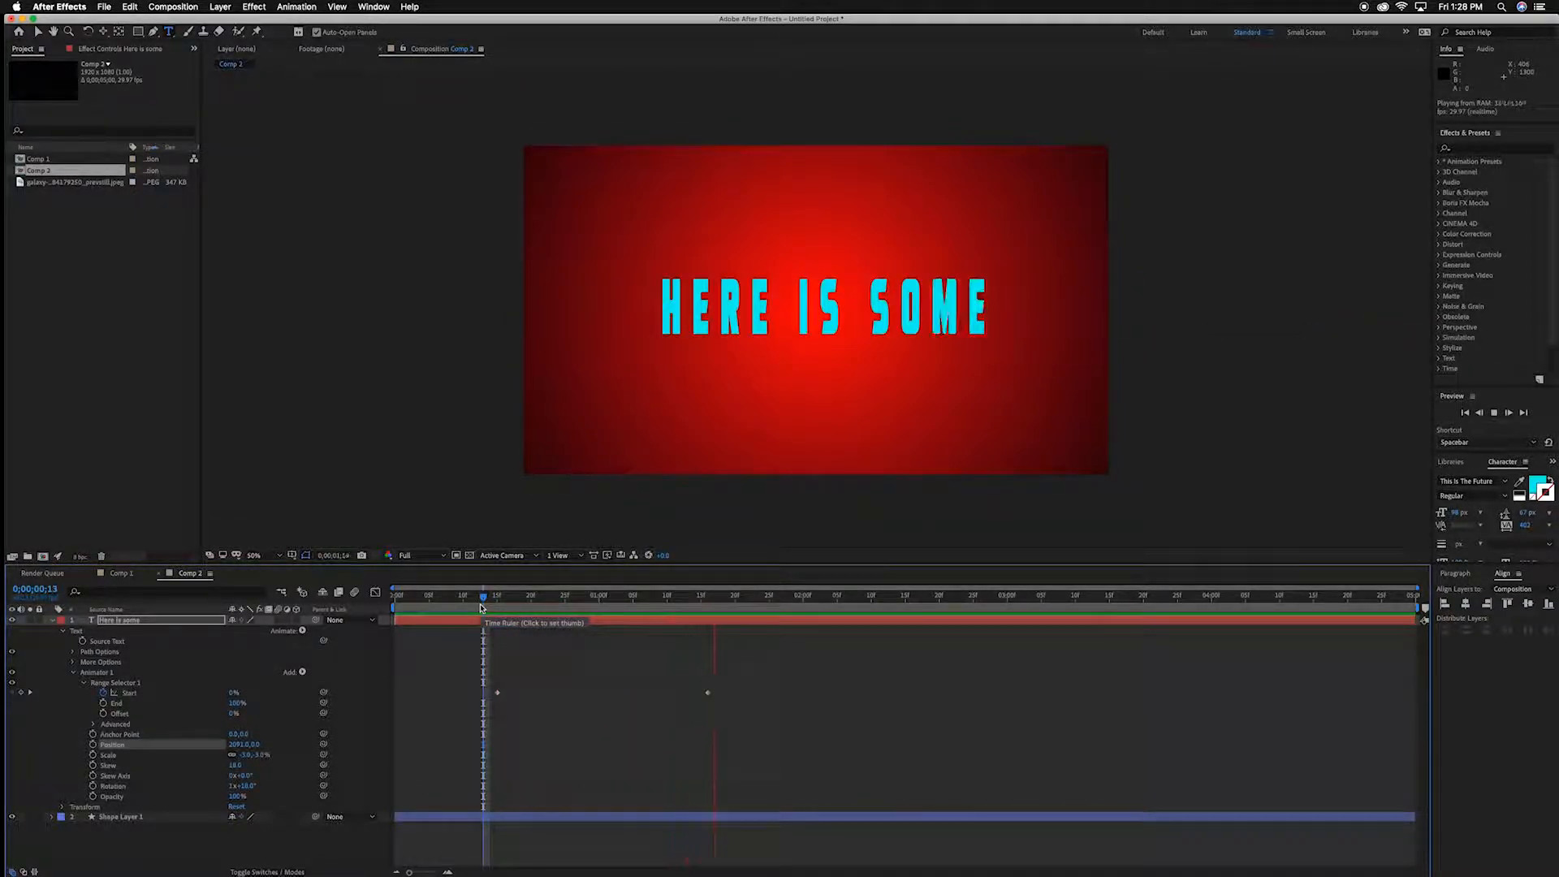
pyautogui.press('space')
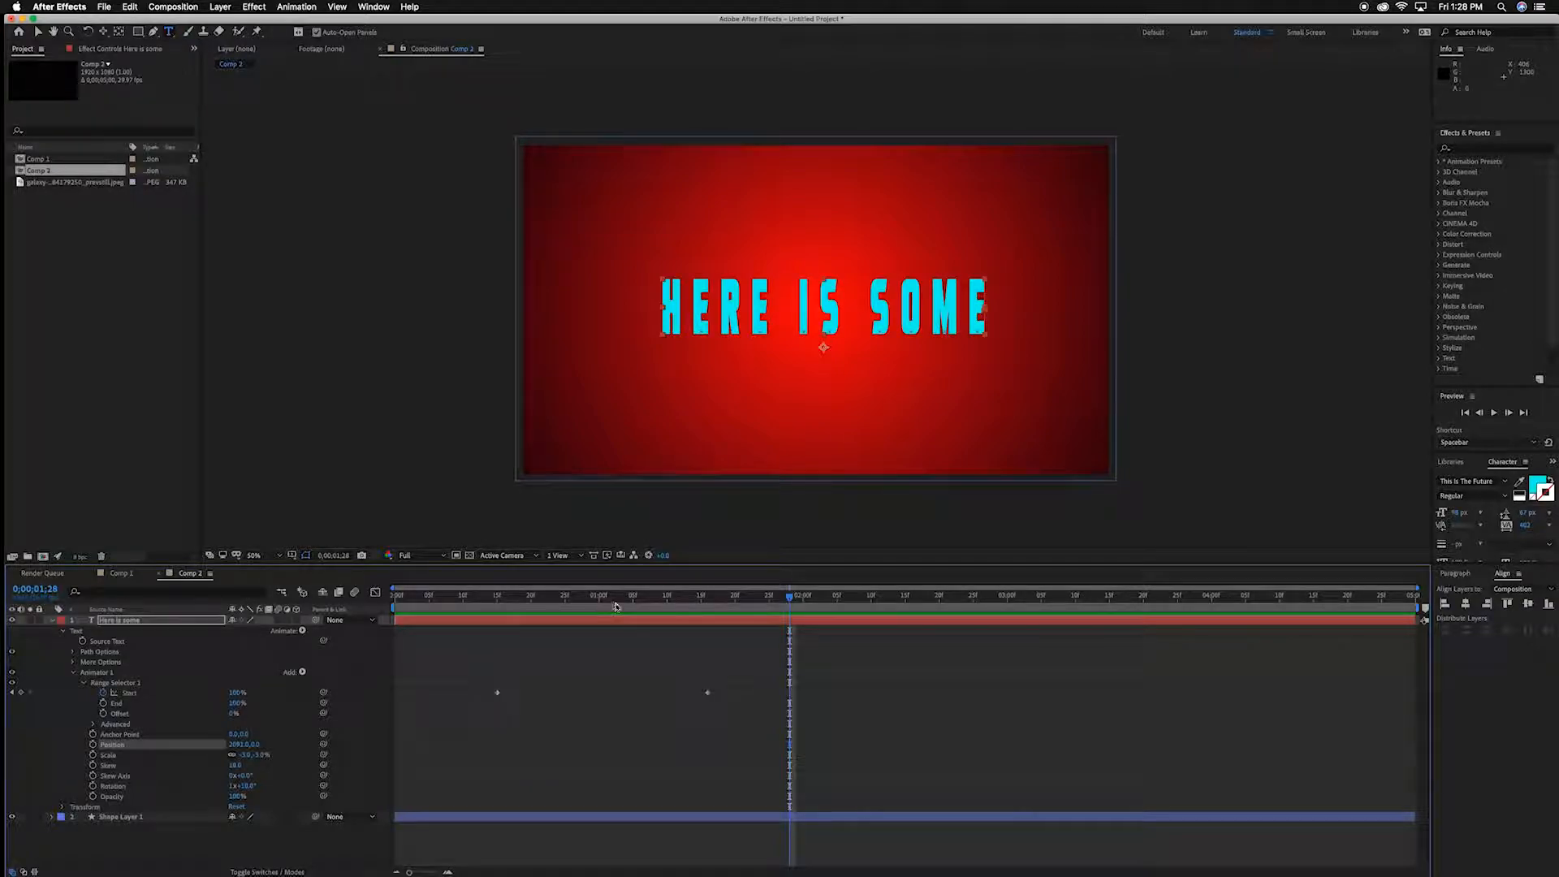
pyautogui.moveTo(790, 601); pyautogui.dragTo(845, 599)
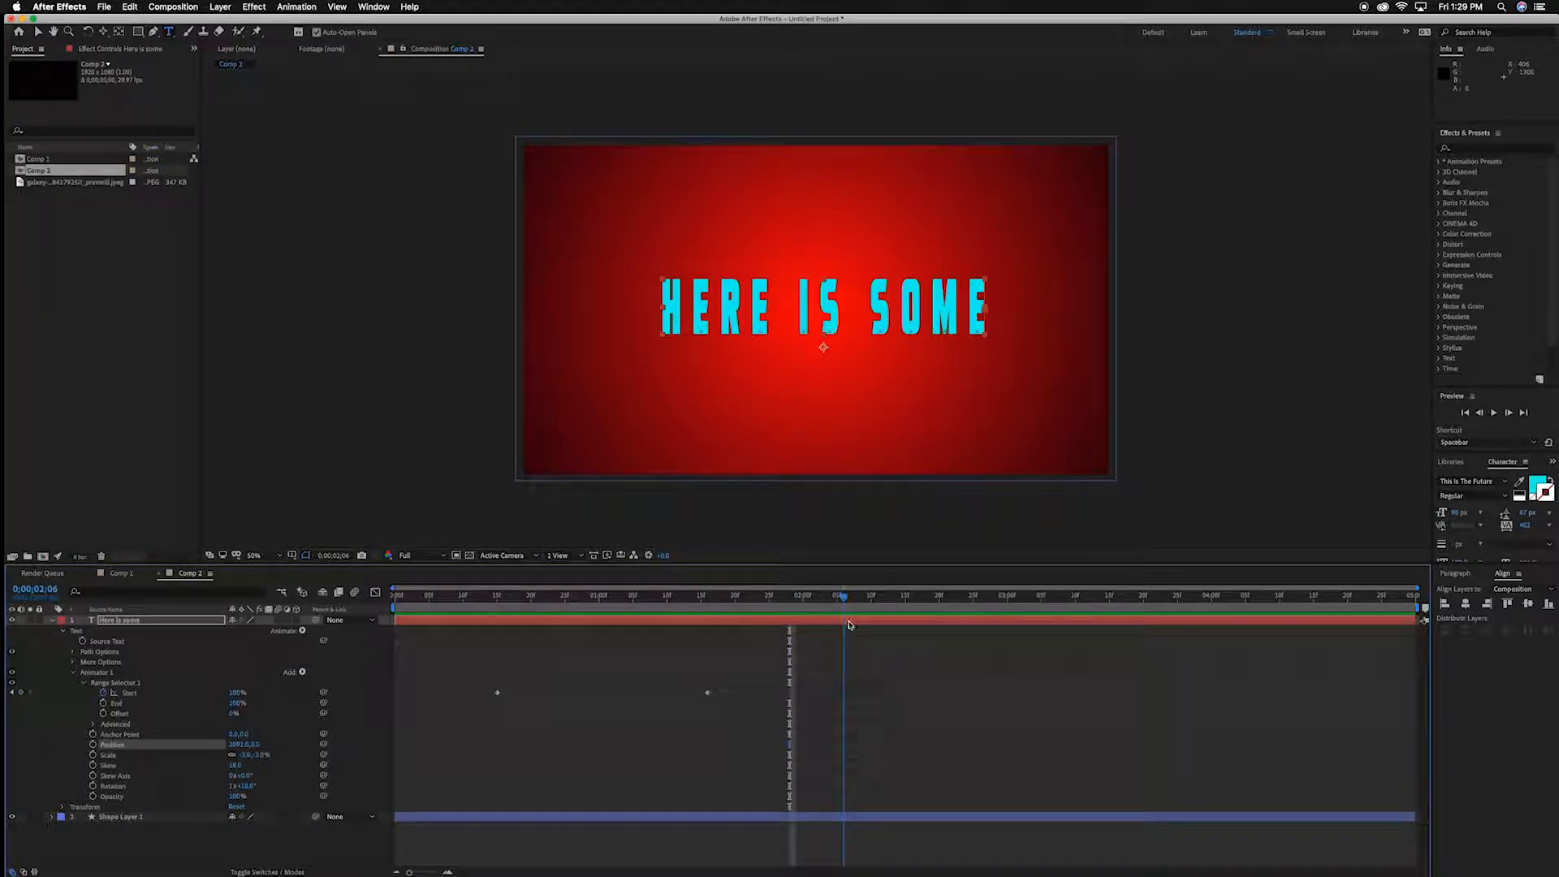
# Delete the text animator, with its keyframes, from the "Here is some" layer.
pyautogui.click(84, 684)
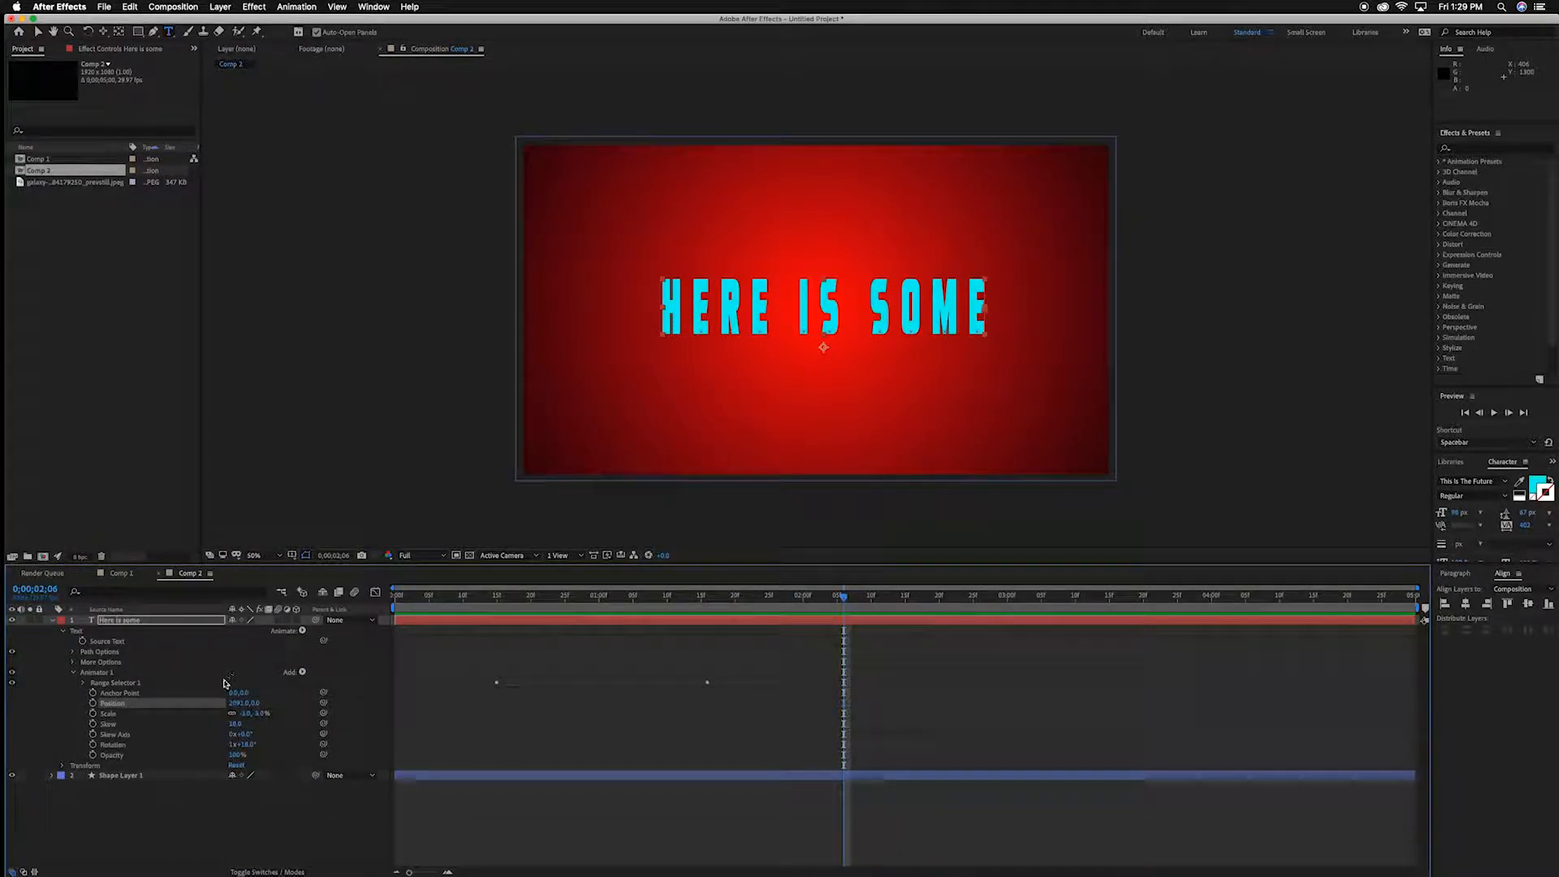
pyautogui.click(73, 673)
pyautogui.click(91, 673)
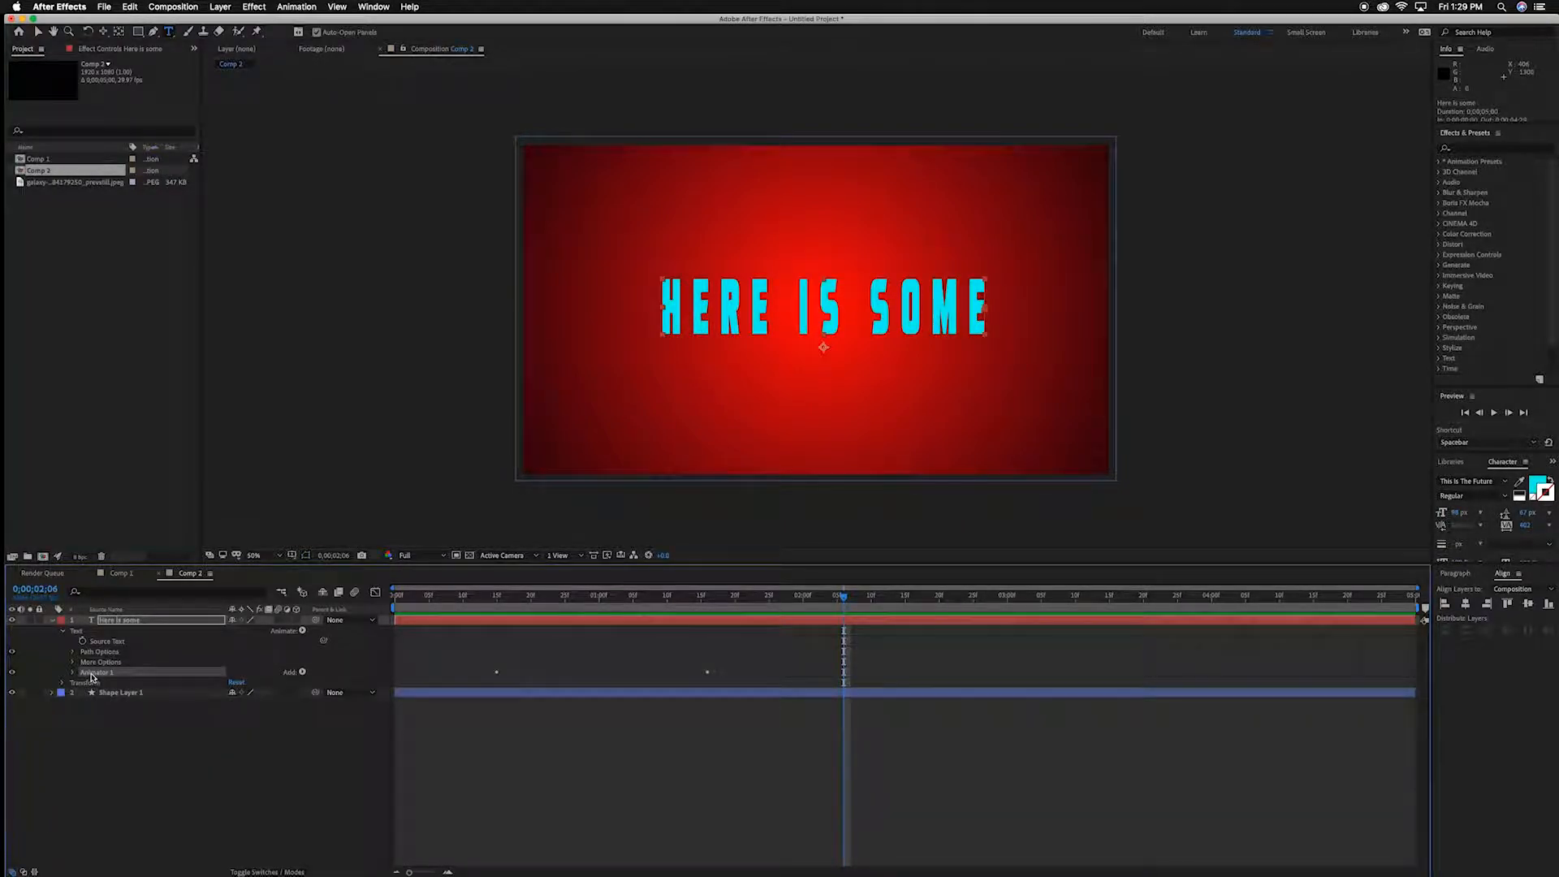
pyautogui.press('Delete')
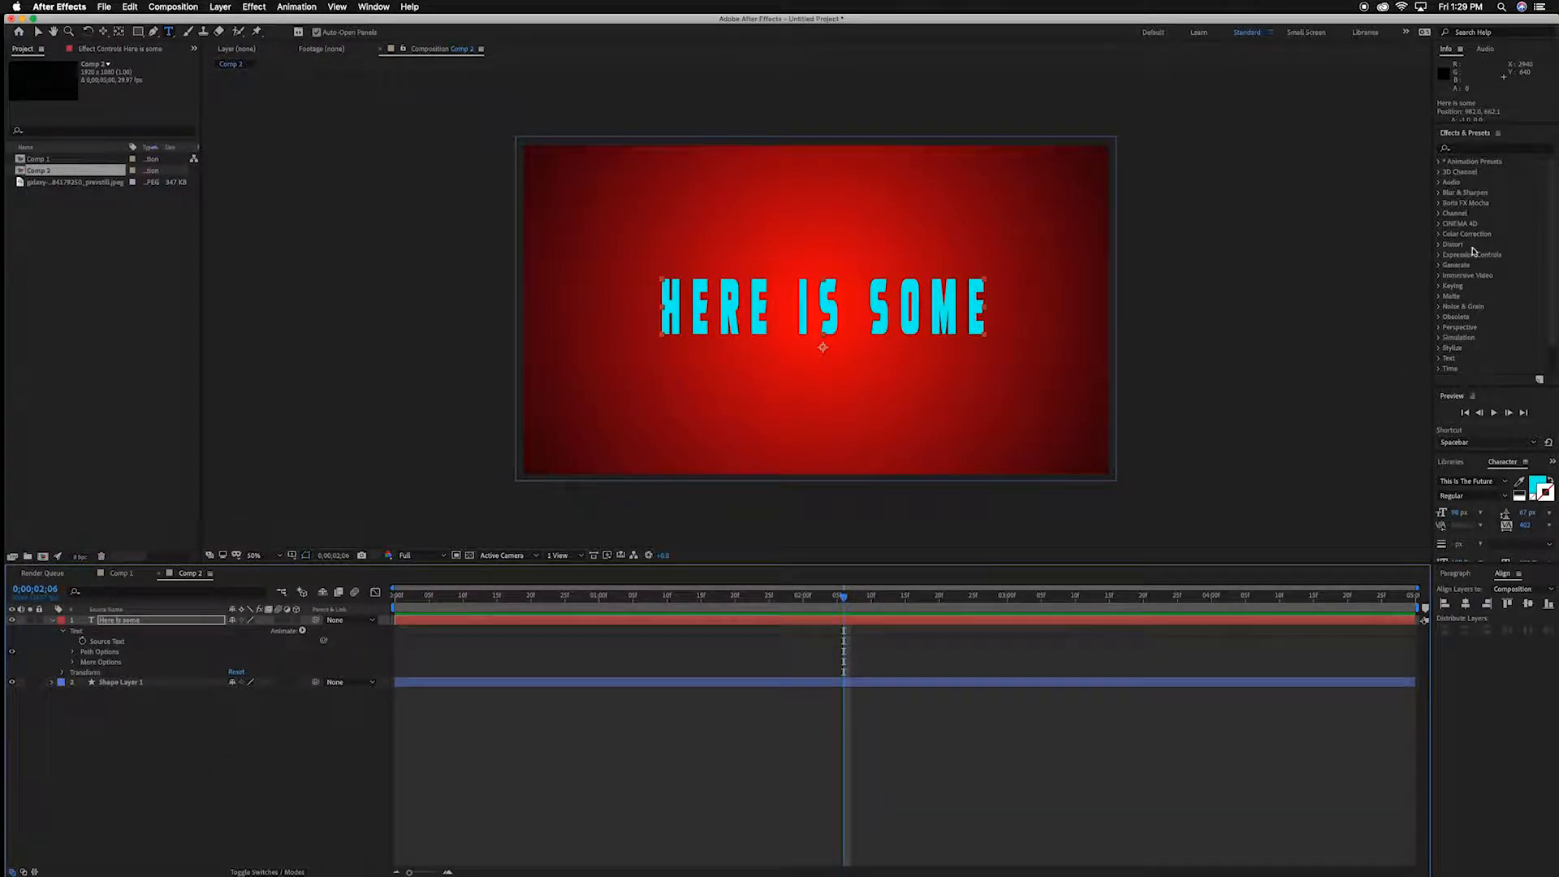
# Set the current time to 0;00;00;15 and expand the Text category of the animation presets.
pyautogui.moveTo(842, 605); pyautogui.dragTo(497, 612)
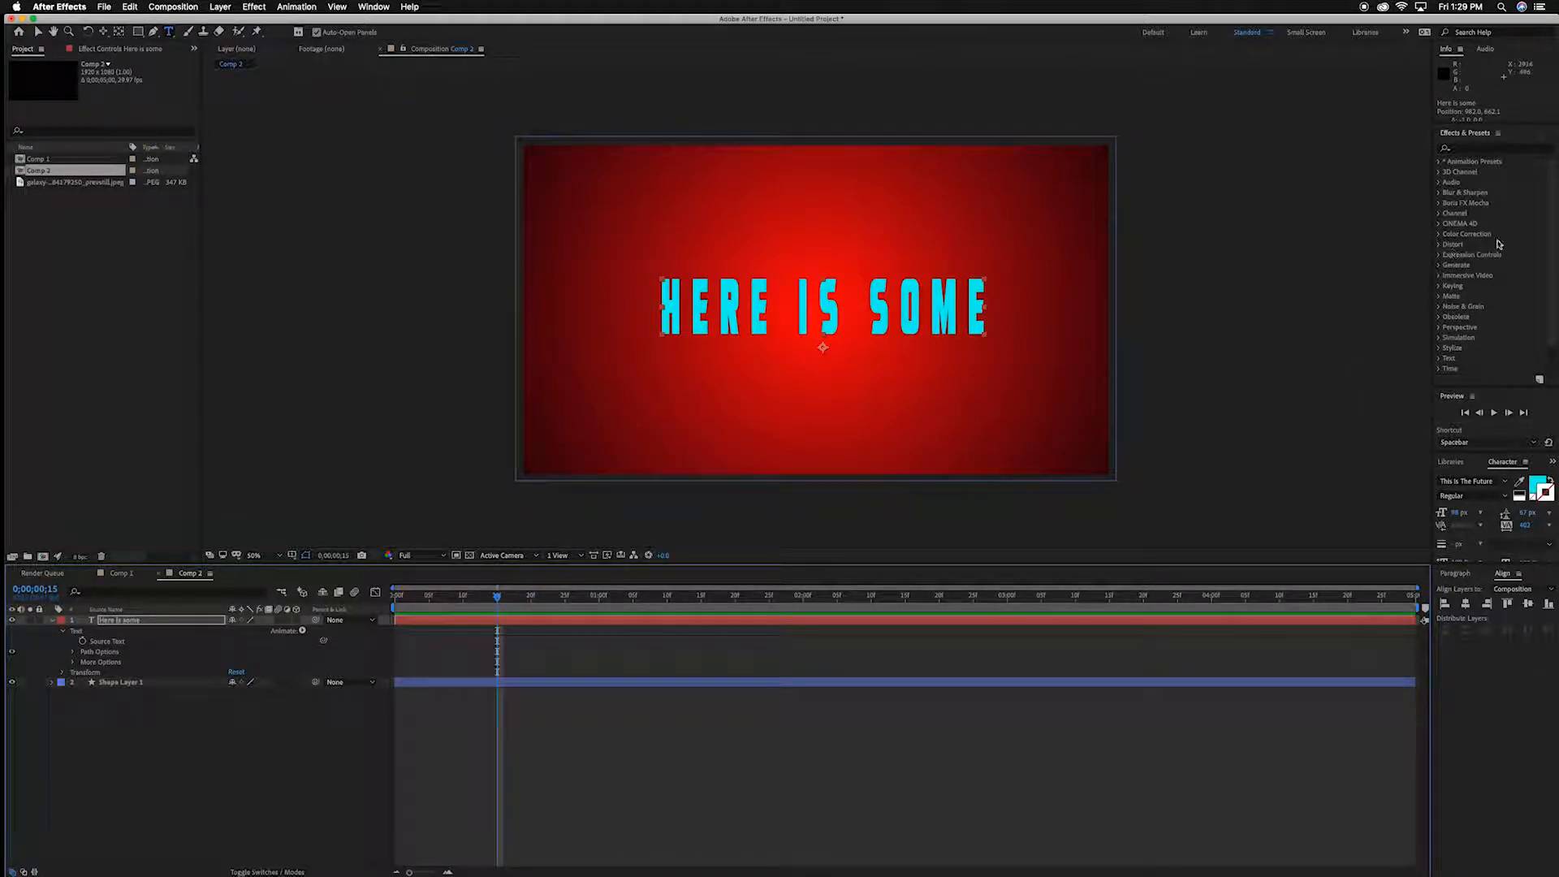
pyautogui.click(1470, 165)
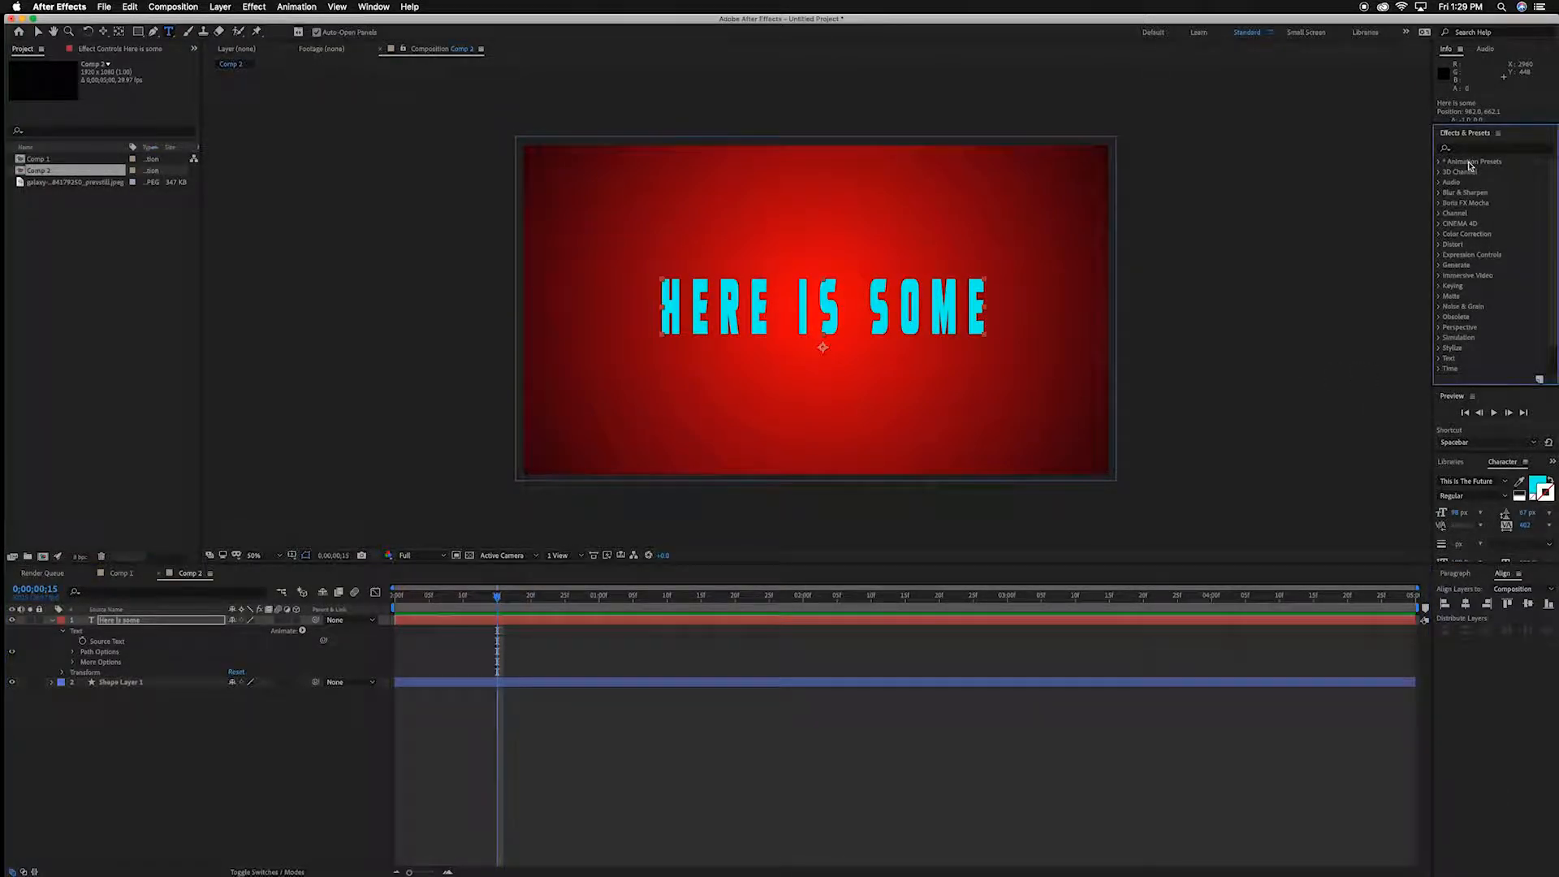
pyautogui.click(1439, 161)
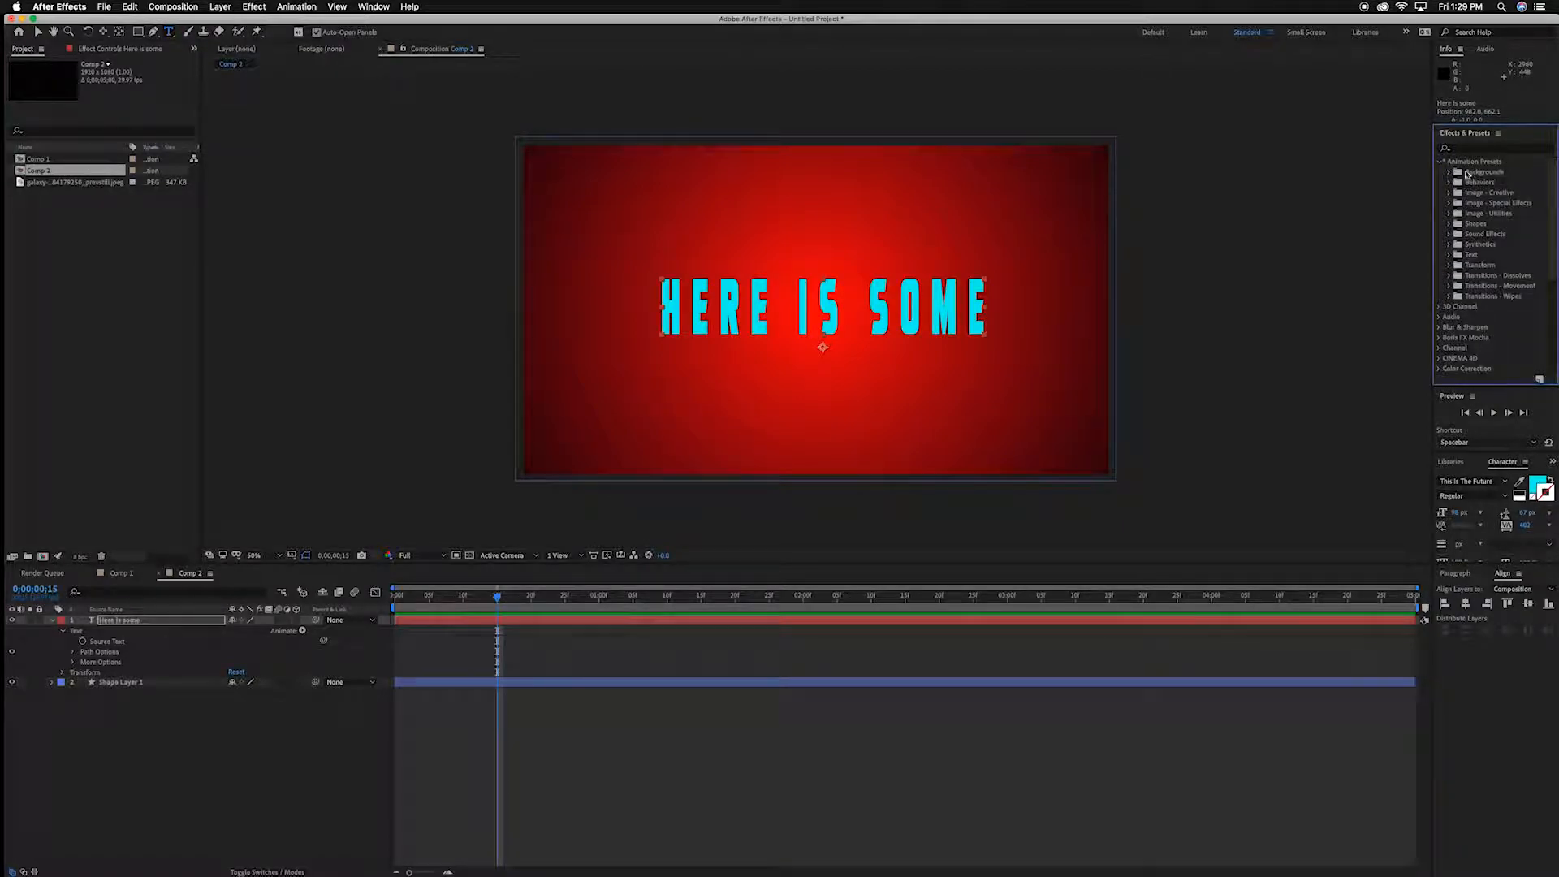
pyautogui.scroll(-1, 1449, 176)
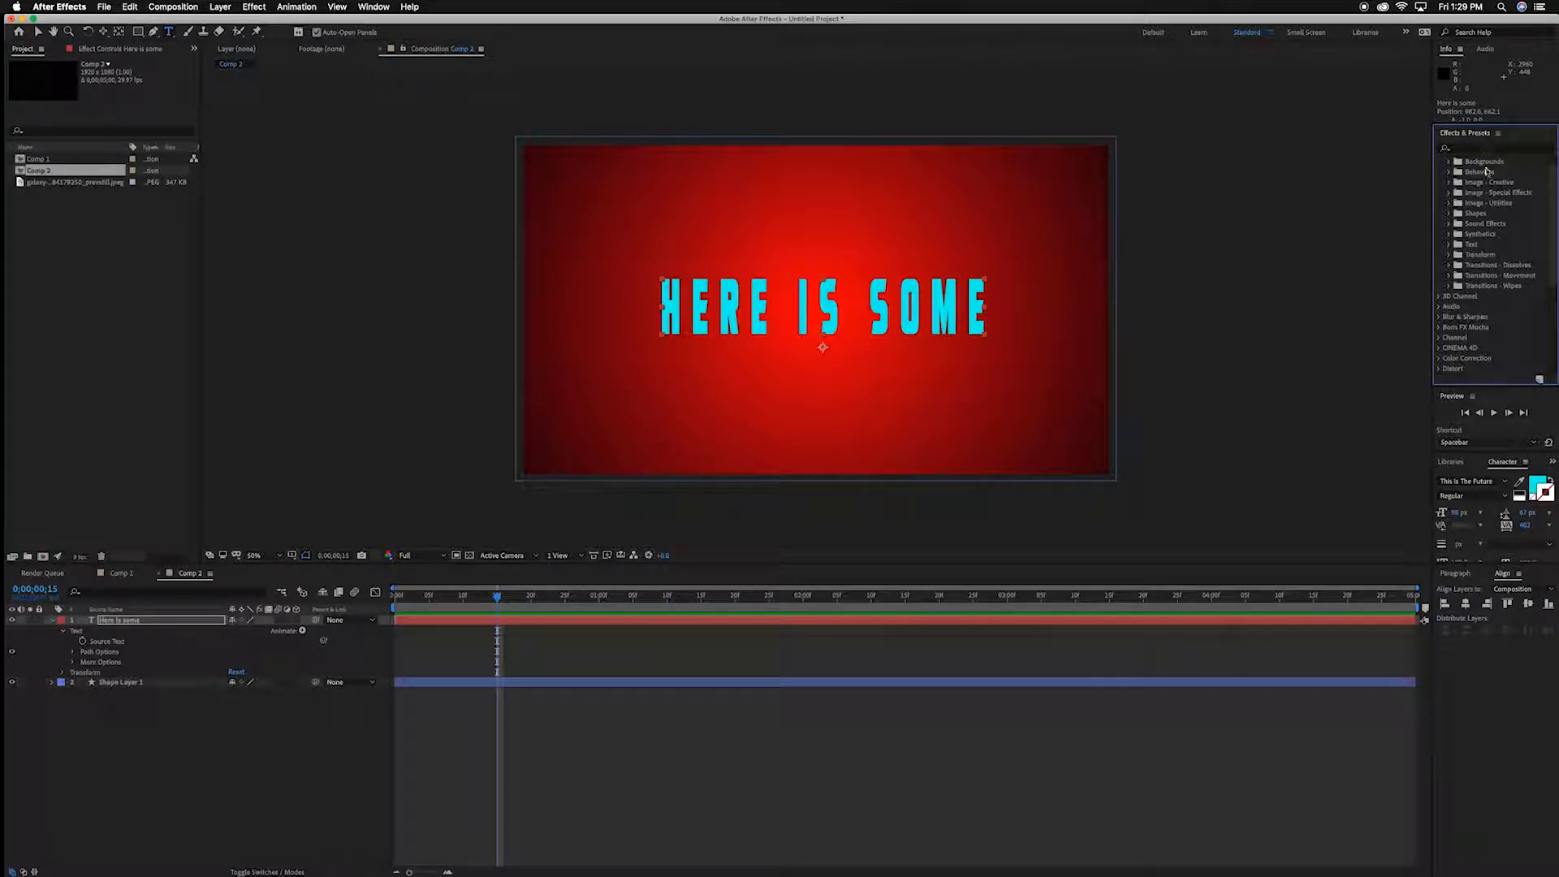
pyautogui.click(1449, 245)
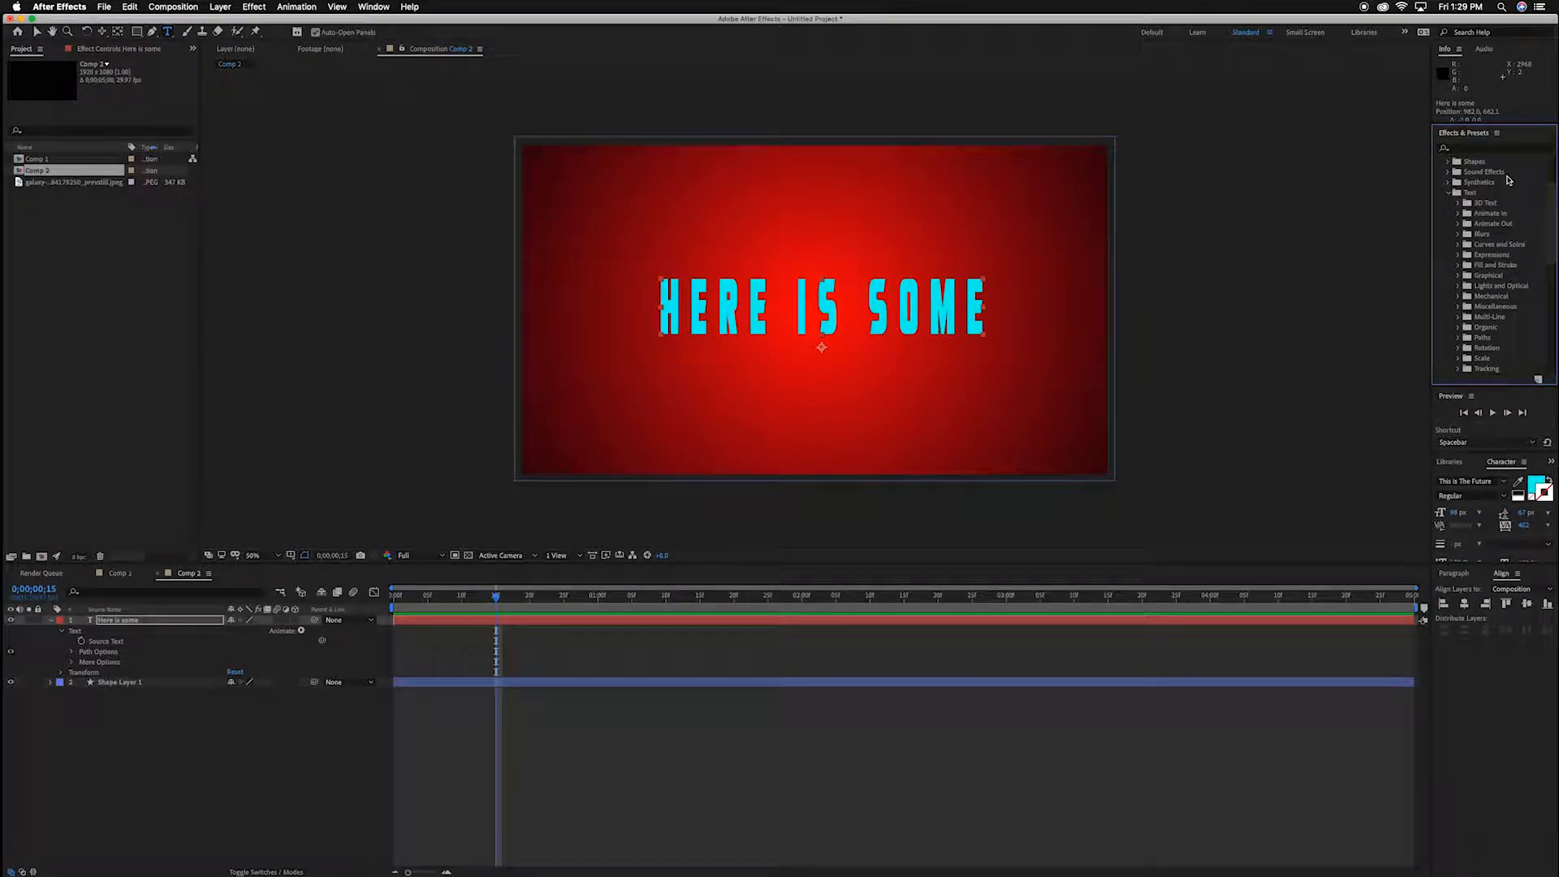
# Browse the animation presets in Adobe Bridge, declining the indesign-v14.0 extension and enabling AdobeIllustratorAutomation.
pyautogui.click(1497, 134)
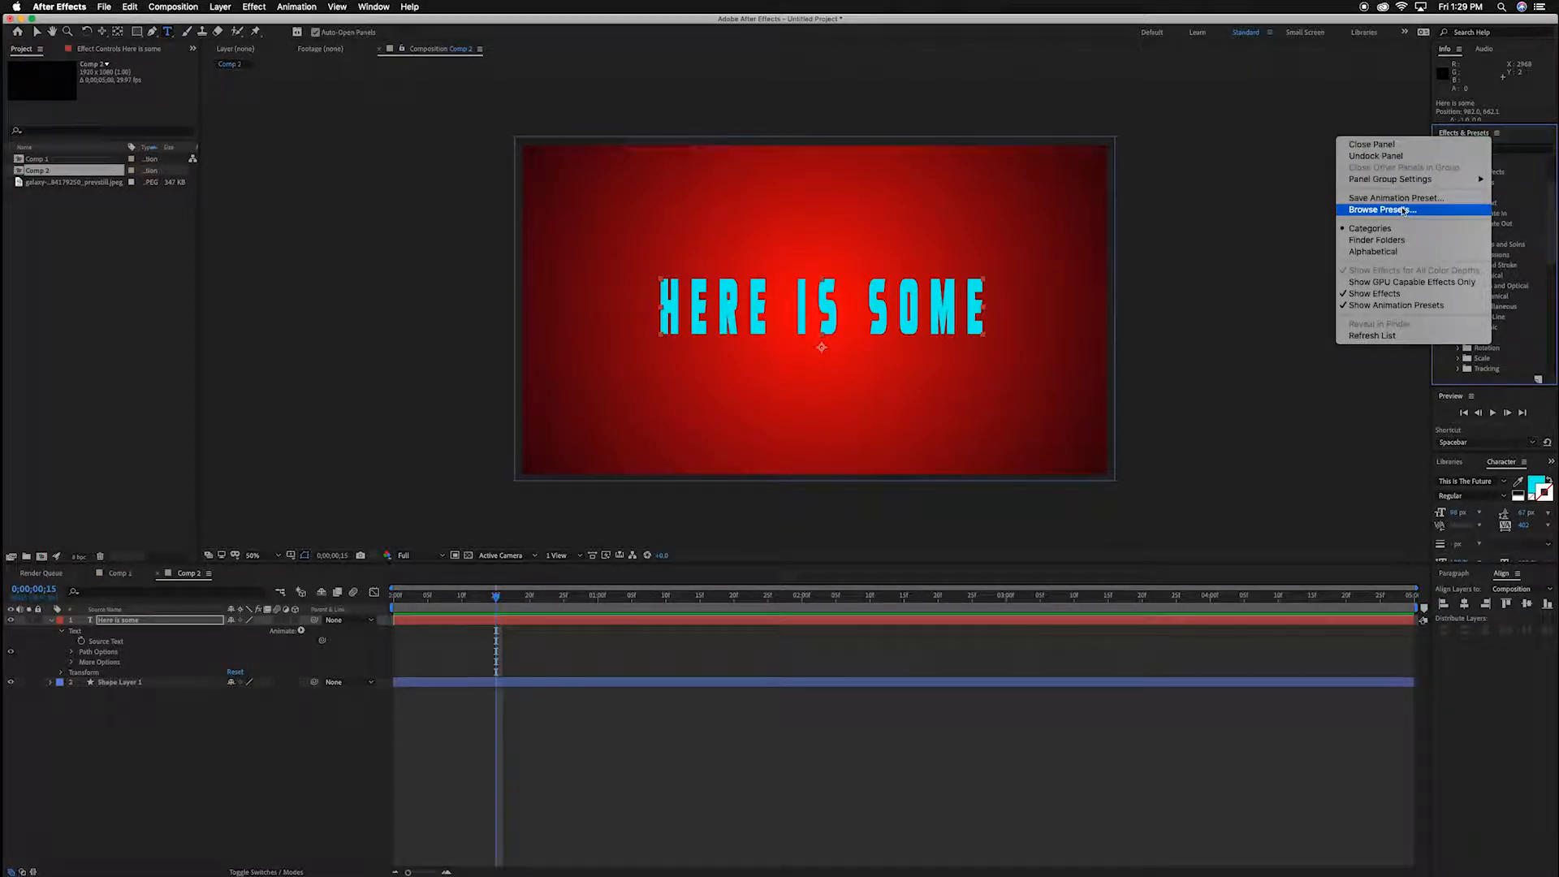
pyautogui.click(1404, 210)
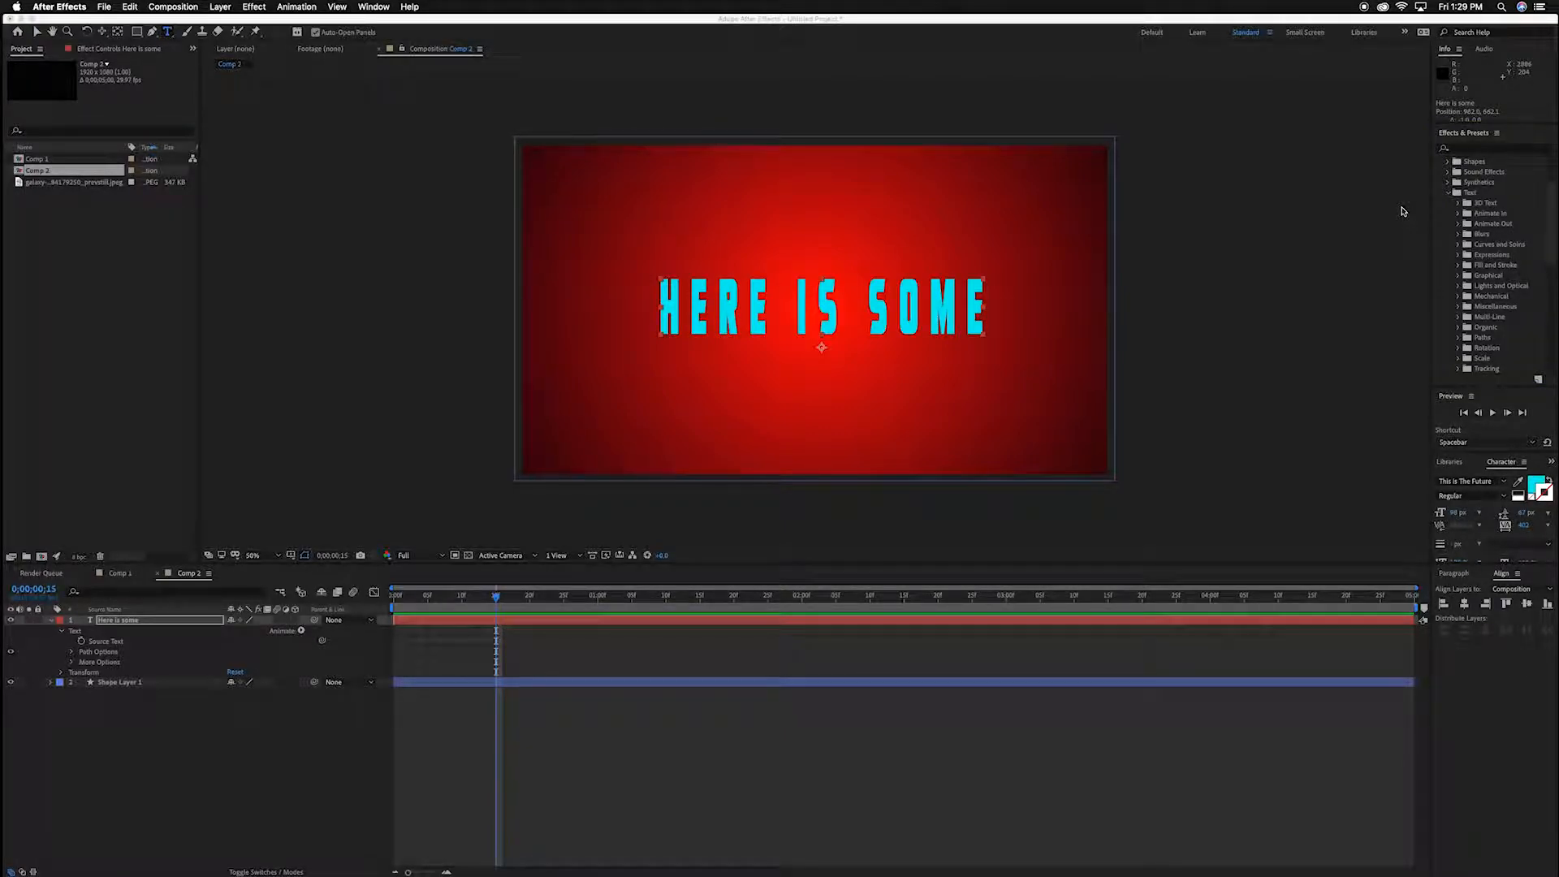
pyautogui.moveTo(986, 874)
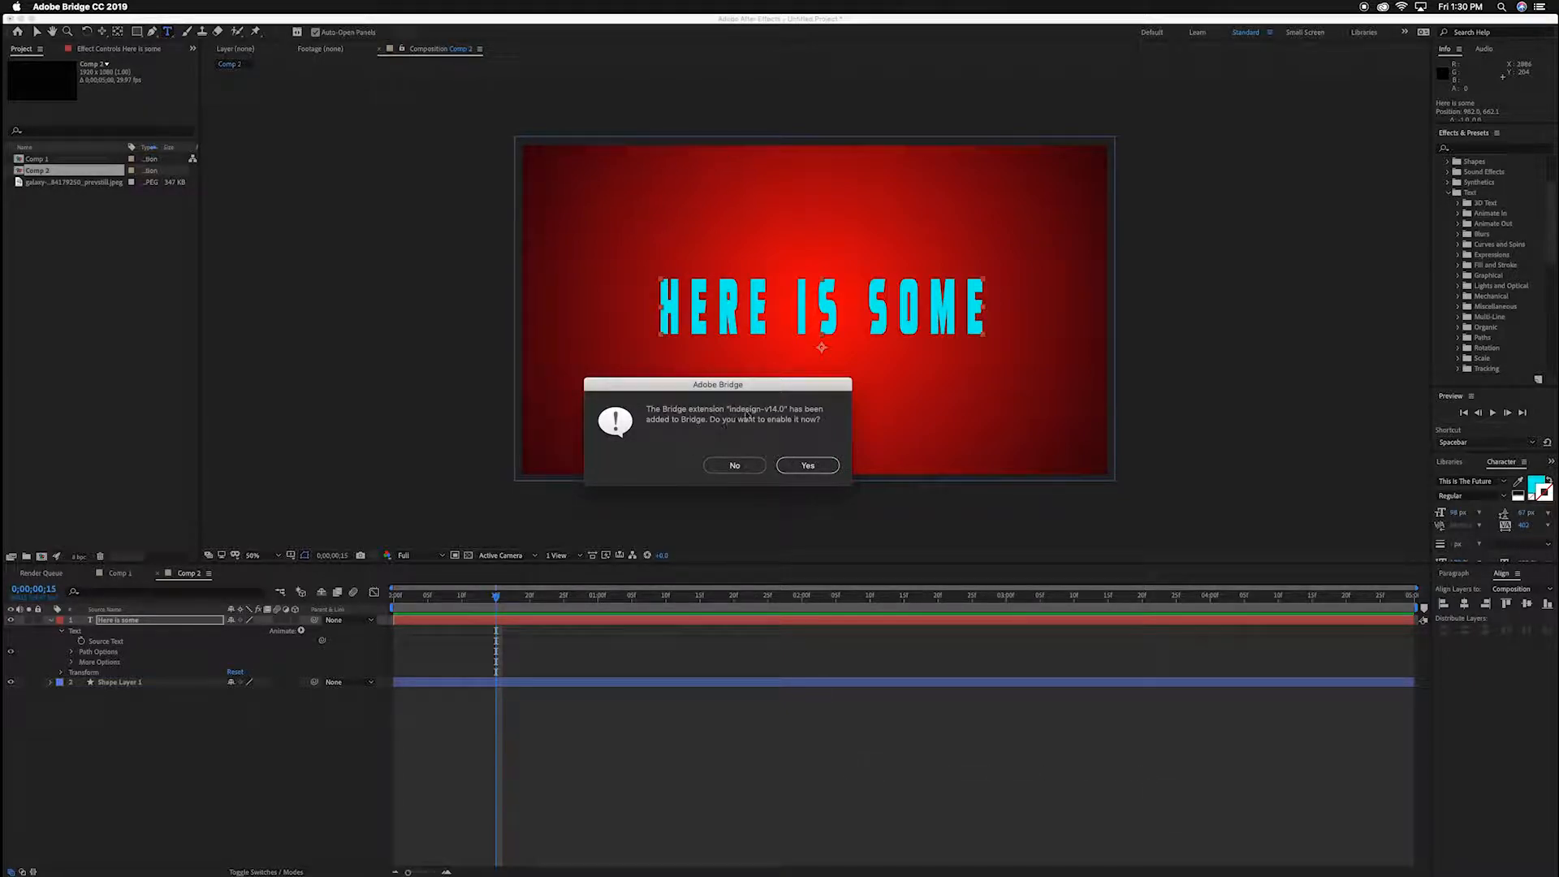
pyautogui.click(730, 466)
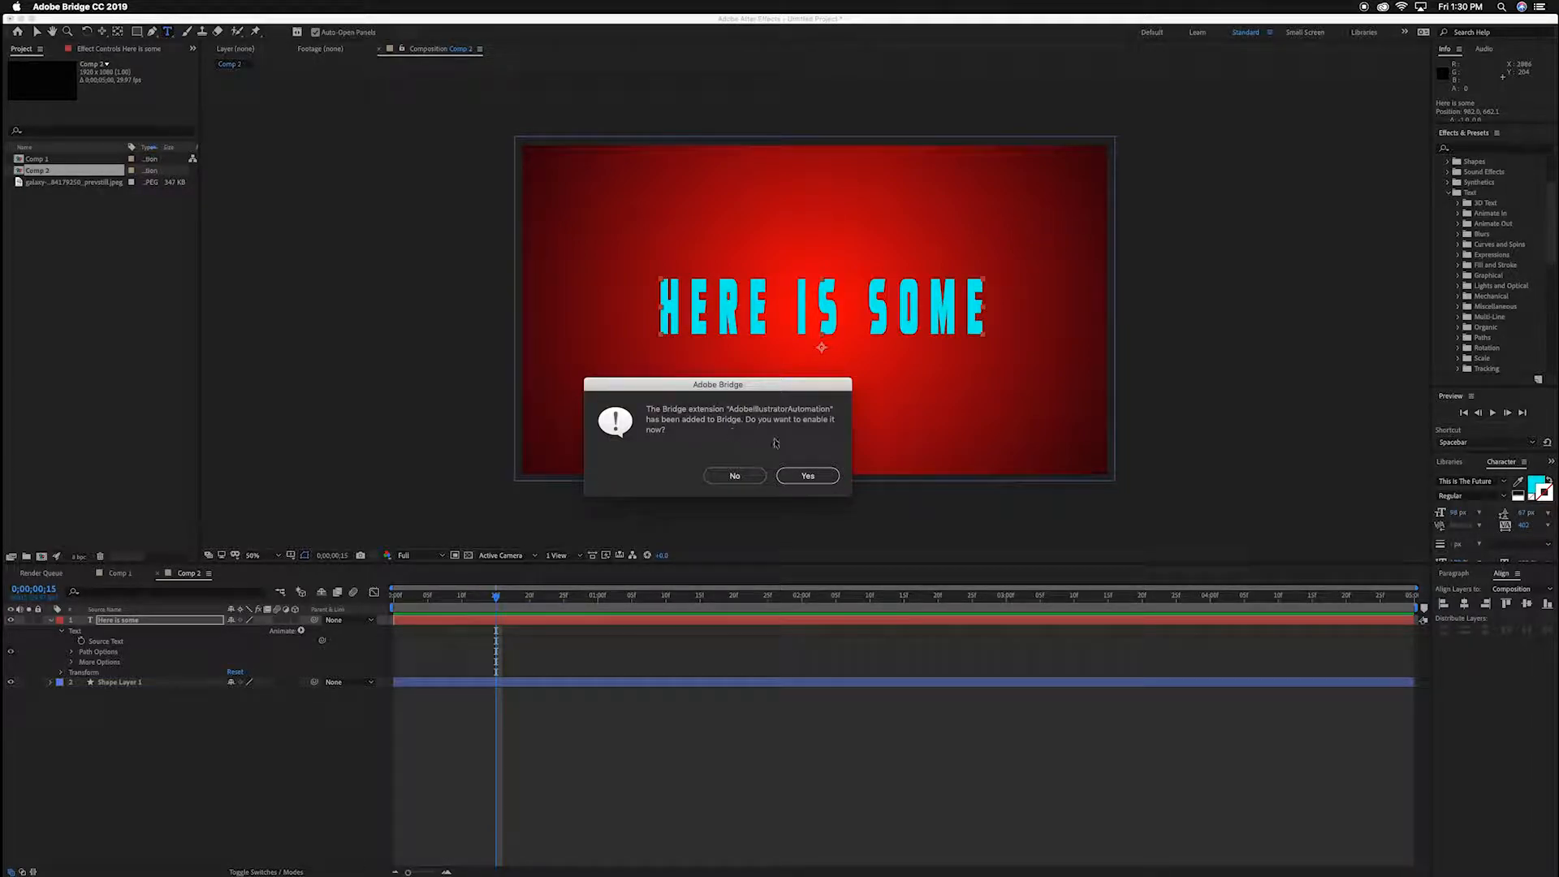
pyautogui.click(820, 483)
pyautogui.click(804, 476)
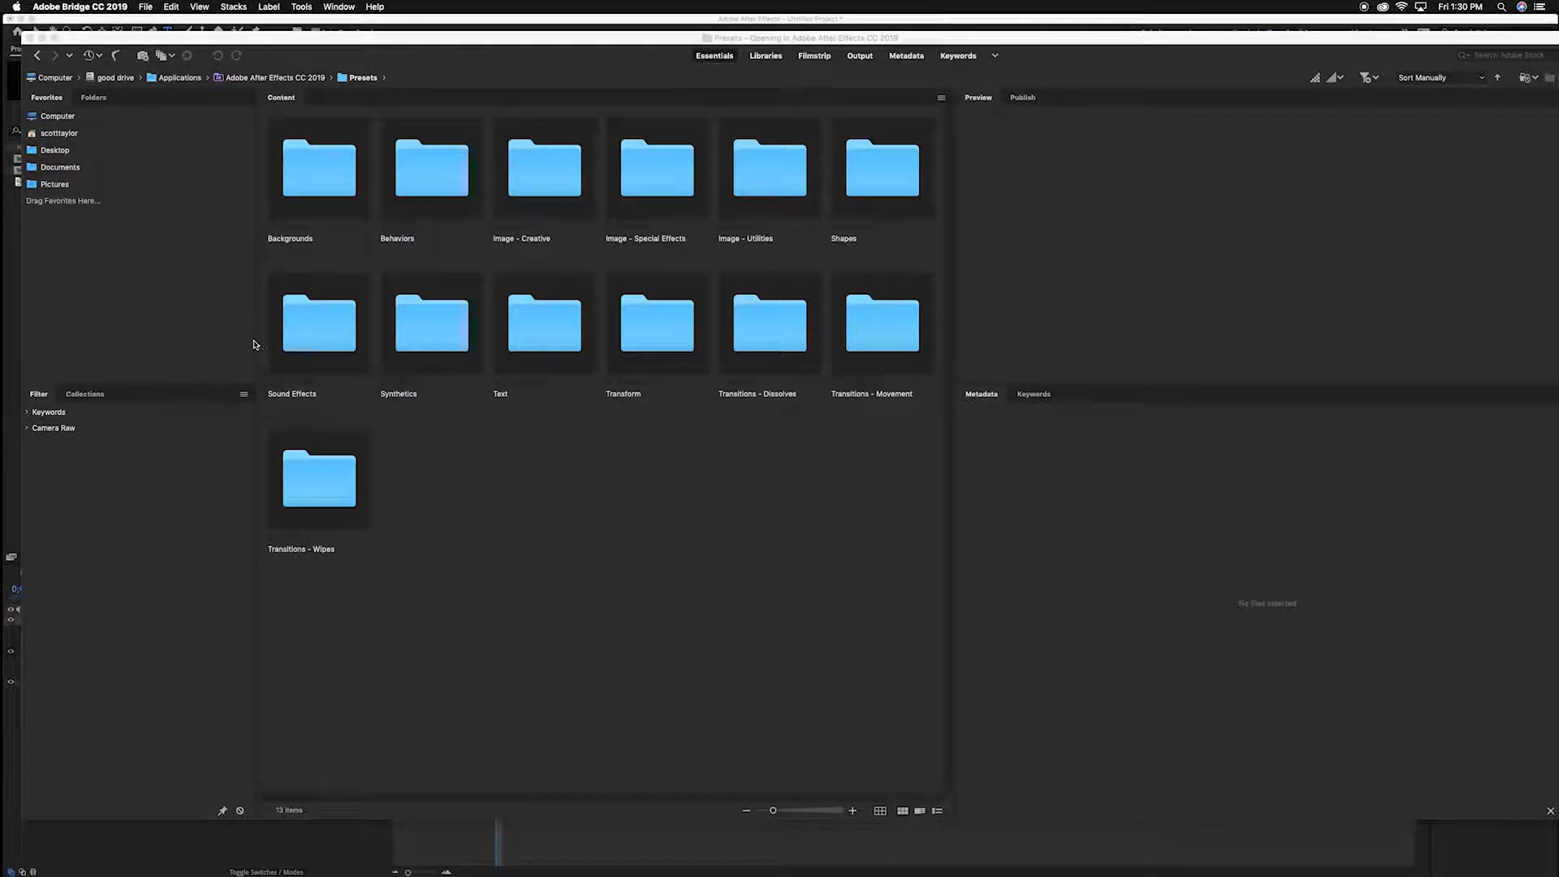
# Open the Animate In folder inside the Text presets.
pyautogui.click(520, 351)
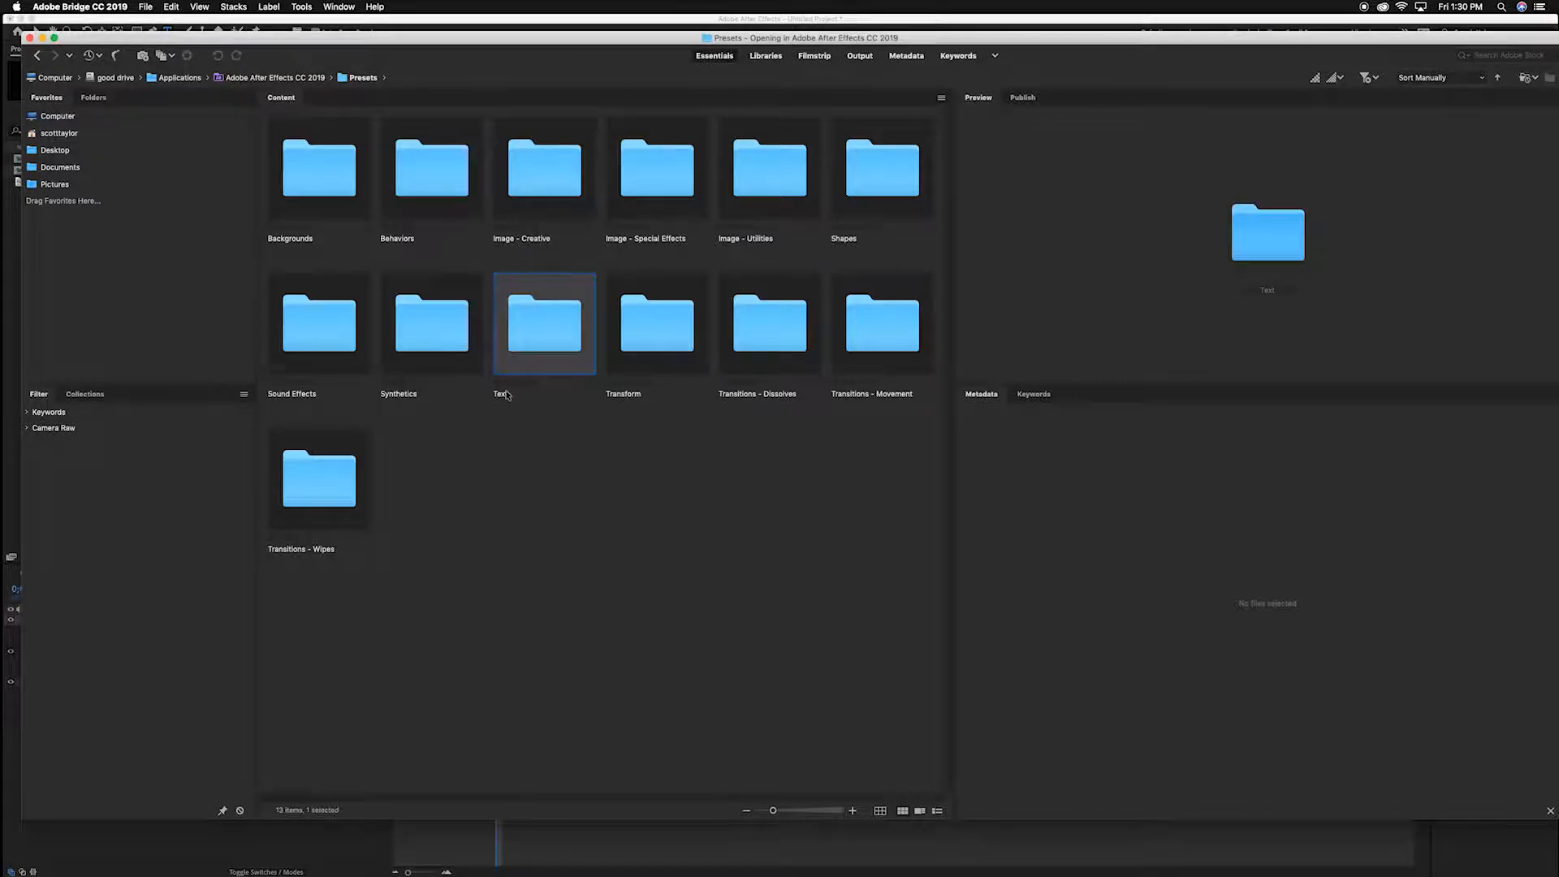
pyautogui.doubleClick(540, 326)
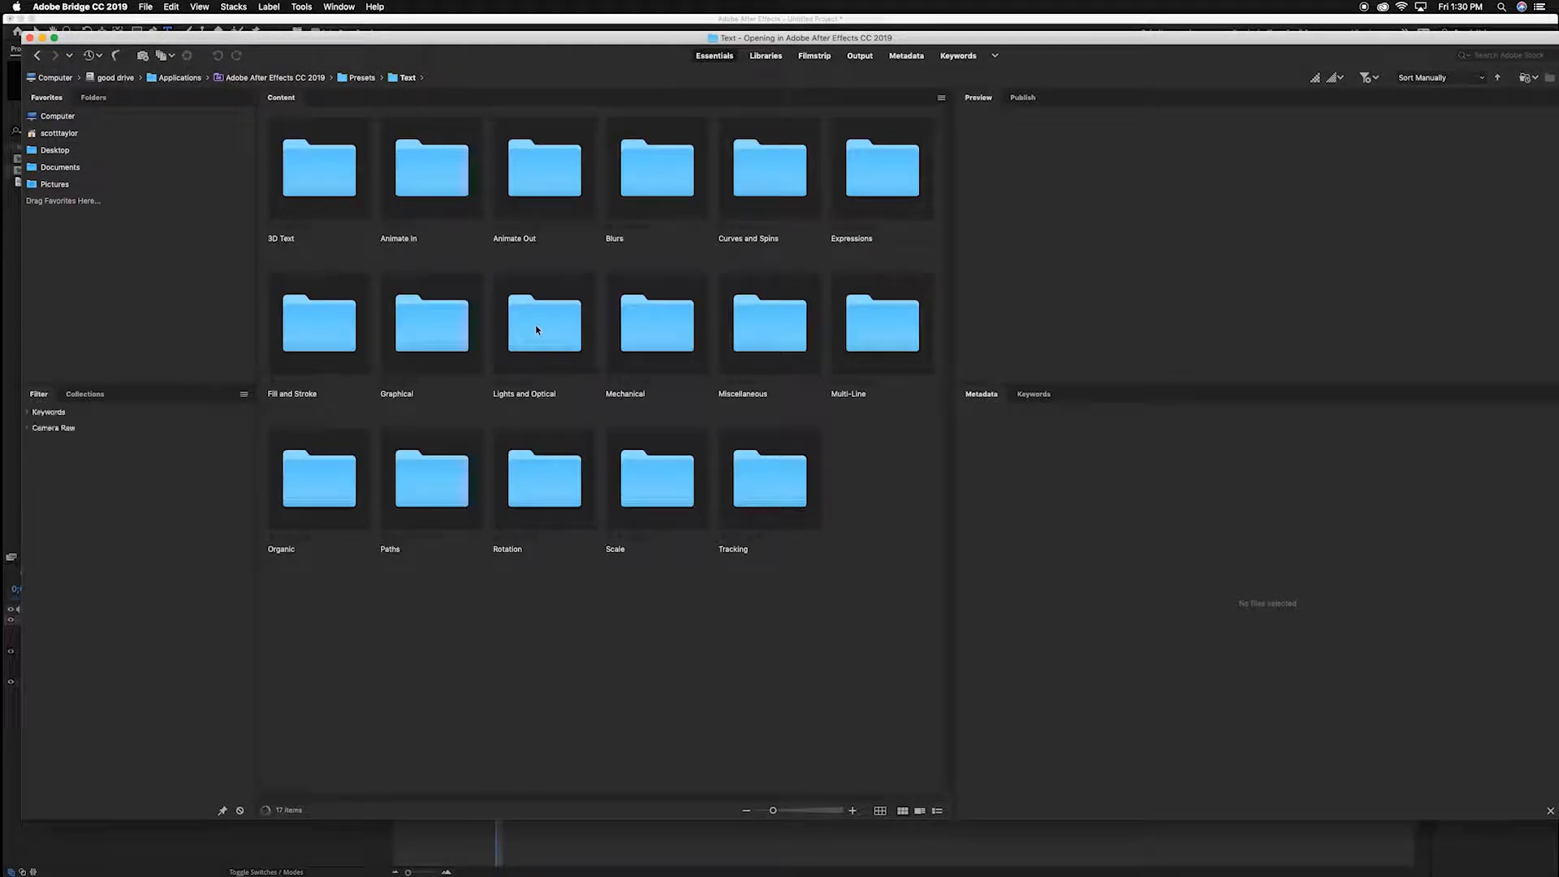
pyautogui.click(446, 179)
pyautogui.doubleClick(446, 179)
# Preview the Decoder Fade In and Random Word Shuffle In presets, and shrink the thumbnails to fit the whole folder.
pyautogui.click(544, 168)
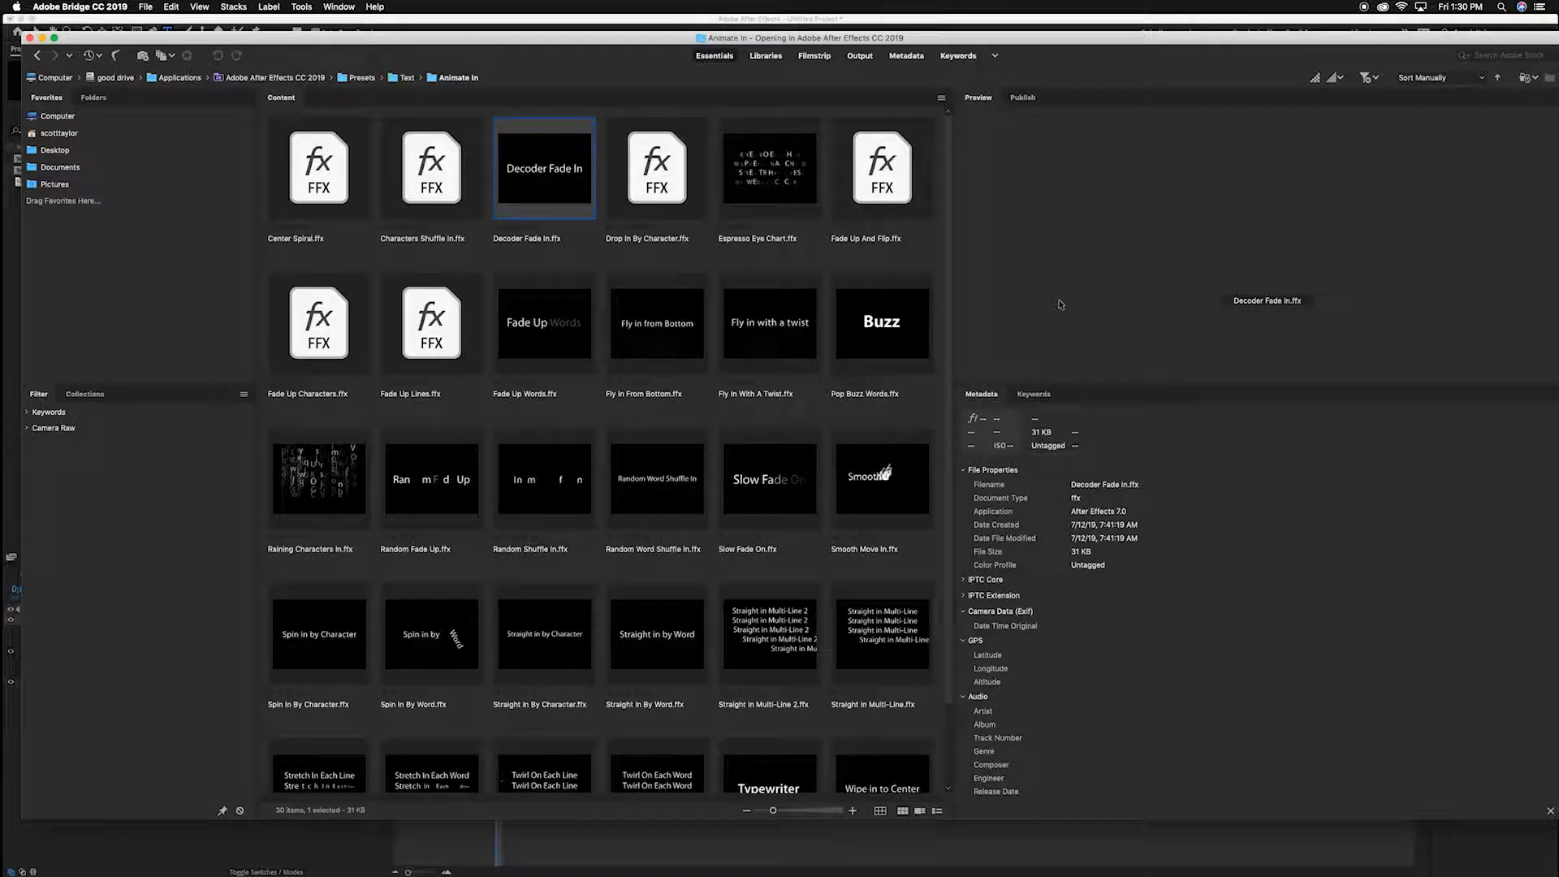
pyautogui.click(650, 477)
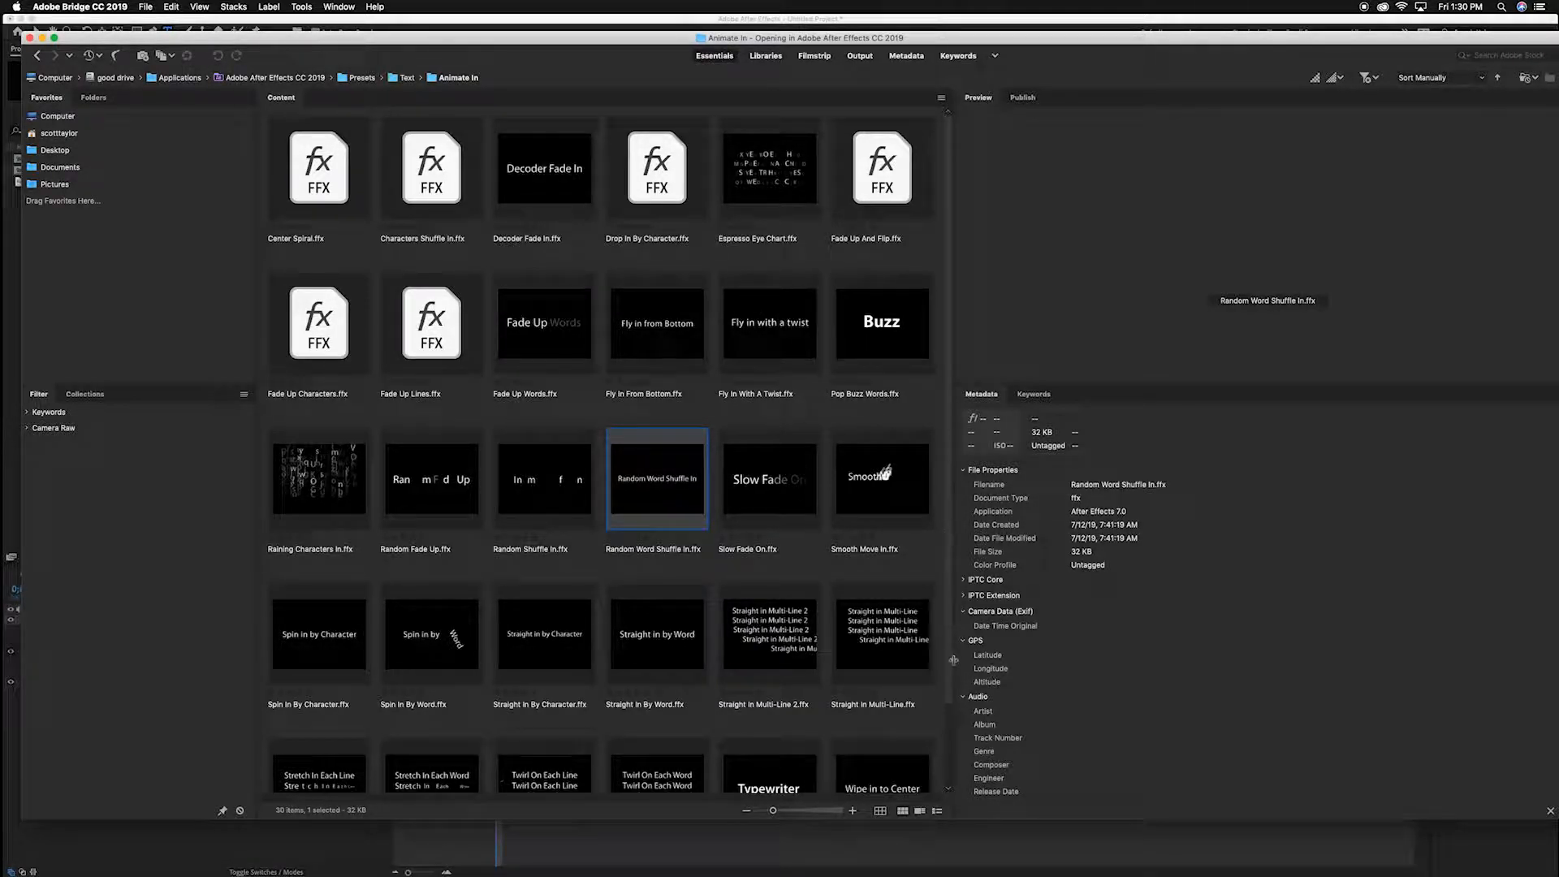
pyautogui.scroll(-3, 866, 736)
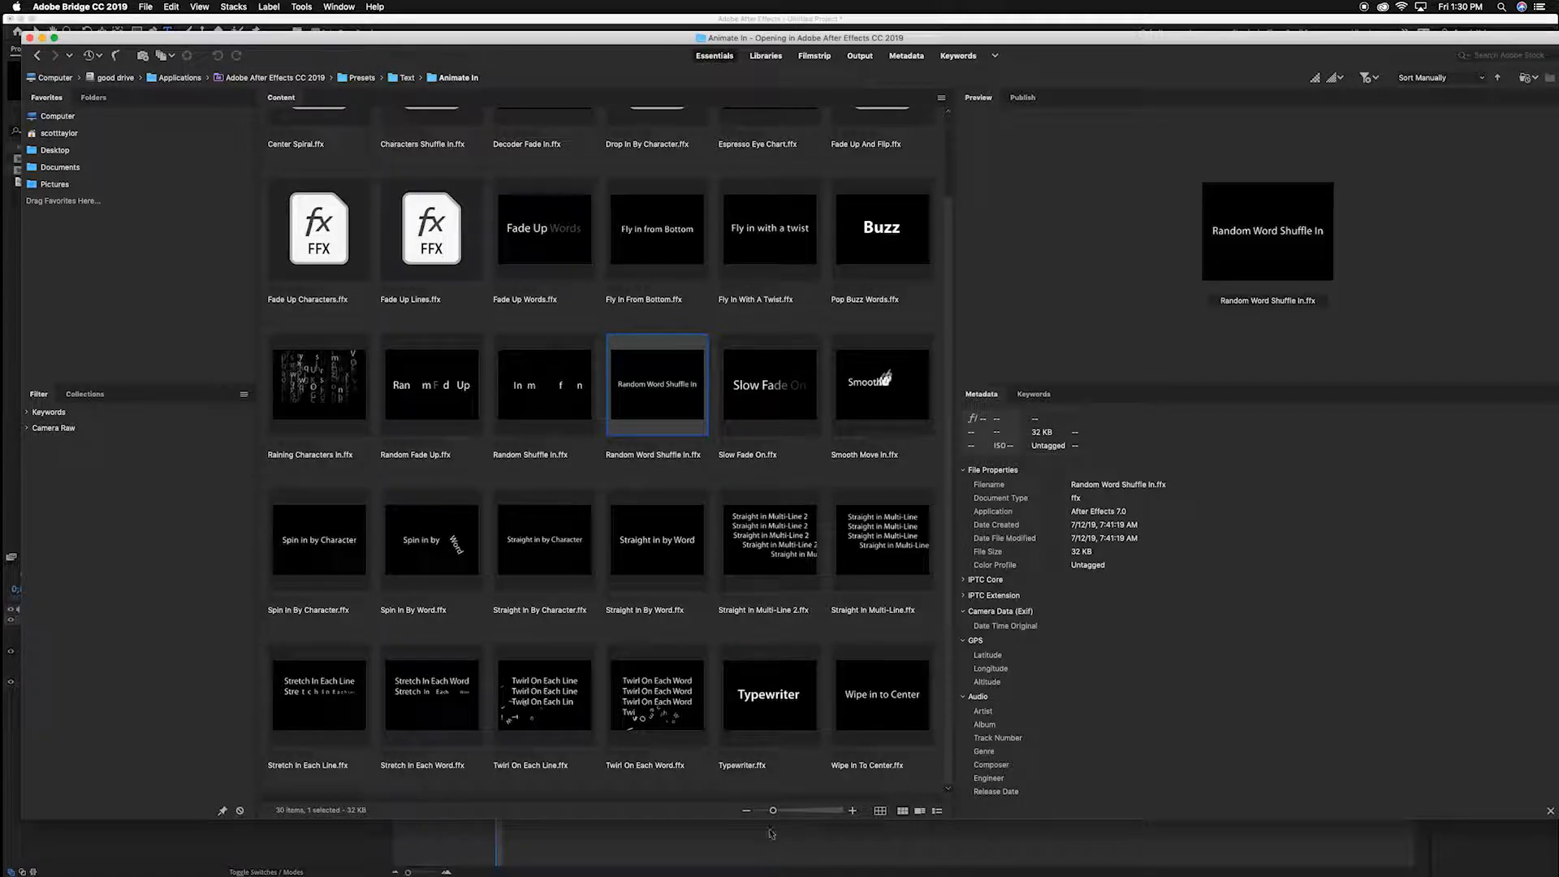
pyautogui.moveTo(773, 810); pyautogui.dragTo(769, 810)
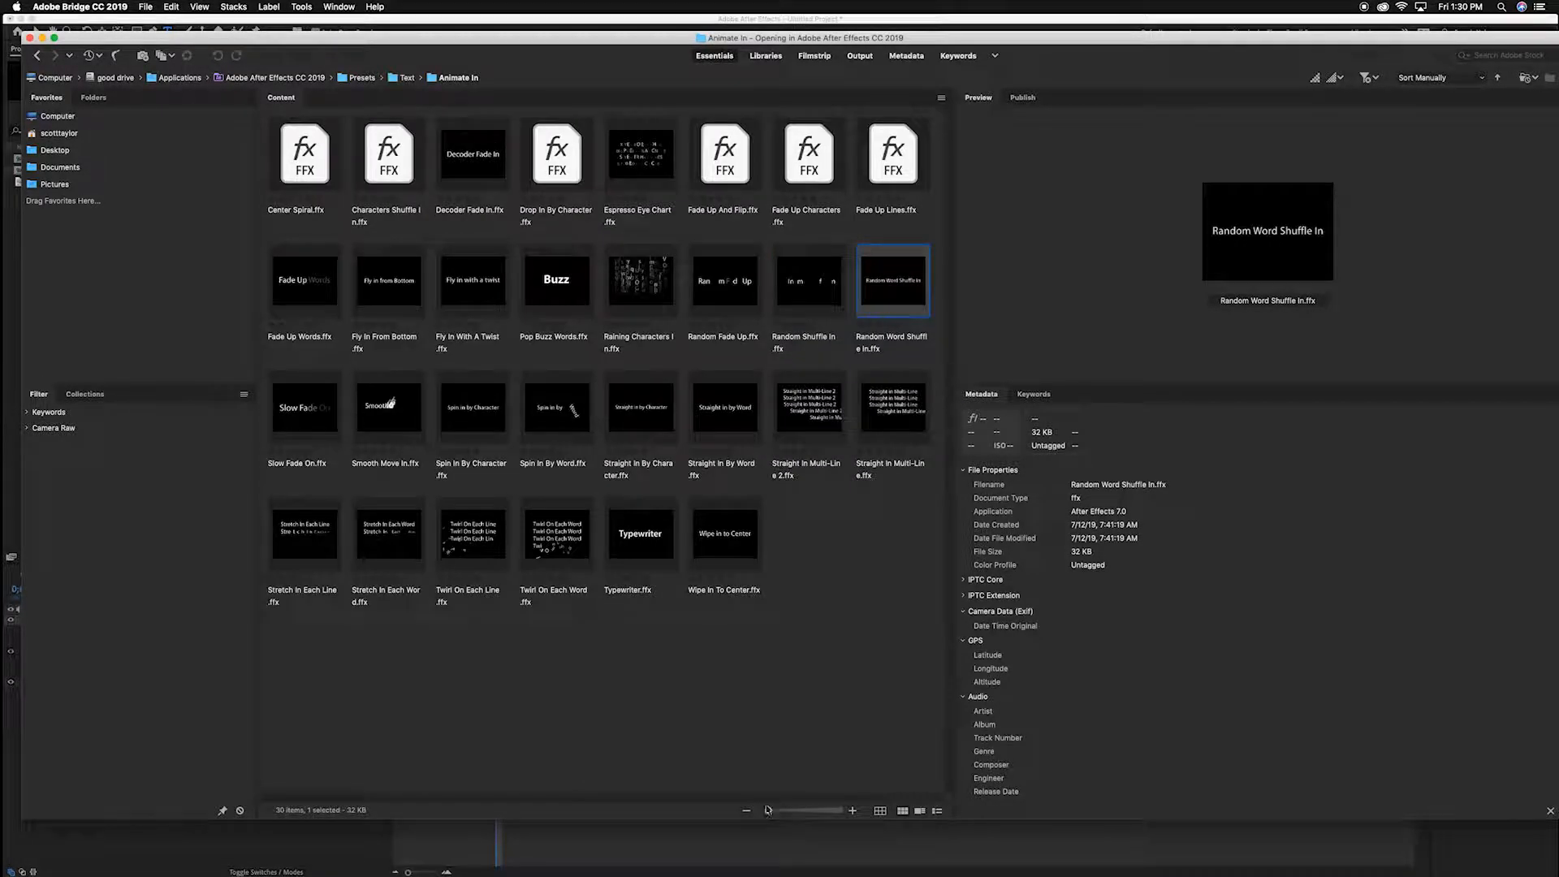
# Try the Spin In By Character preset on the "Here is some" layer and undo it.
pyautogui.click(542, 406)
pyautogui.click(475, 406)
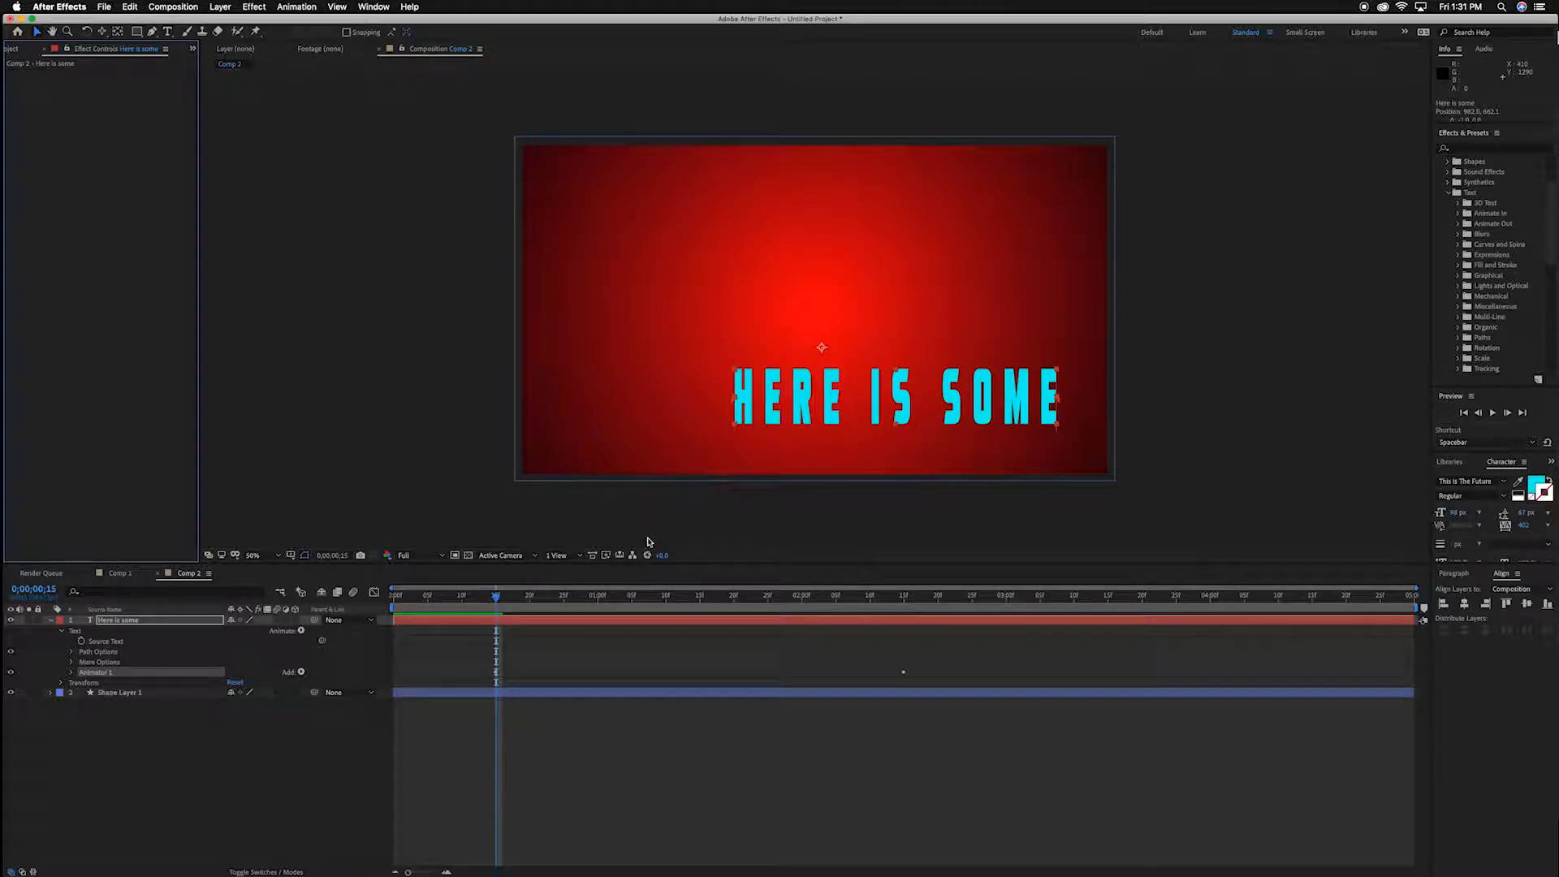
pyautogui.press('super+z')
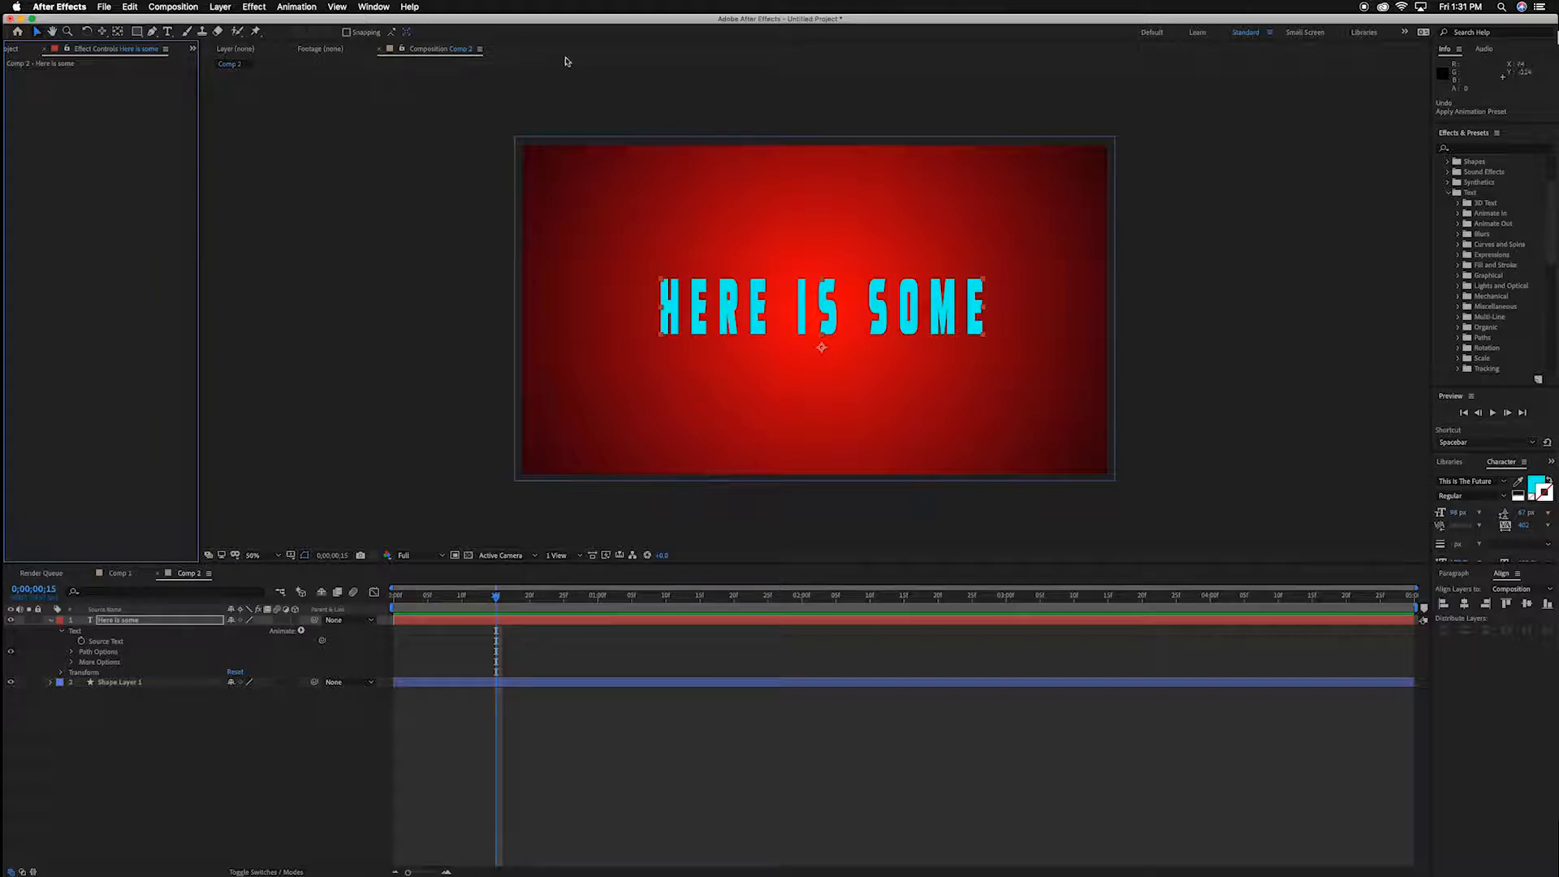
# Put Adobe Bridge away and return to After Effects with its window filling the screen.
pyautogui.moveTo(566, 23); pyautogui.dragTo(587, 646)
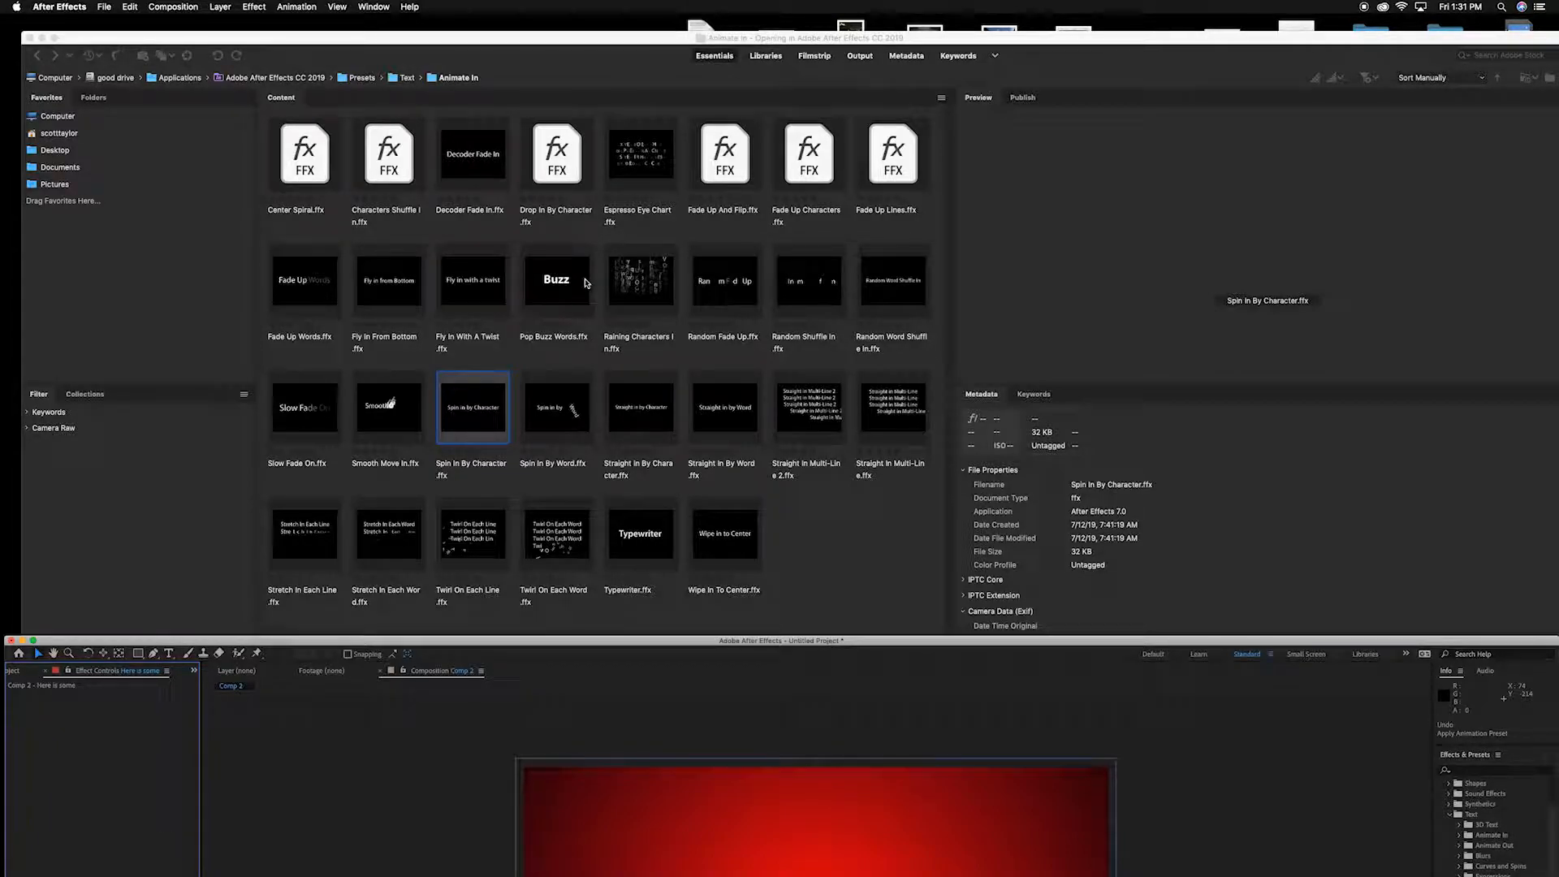
pyautogui.doubleClick(630, 642)
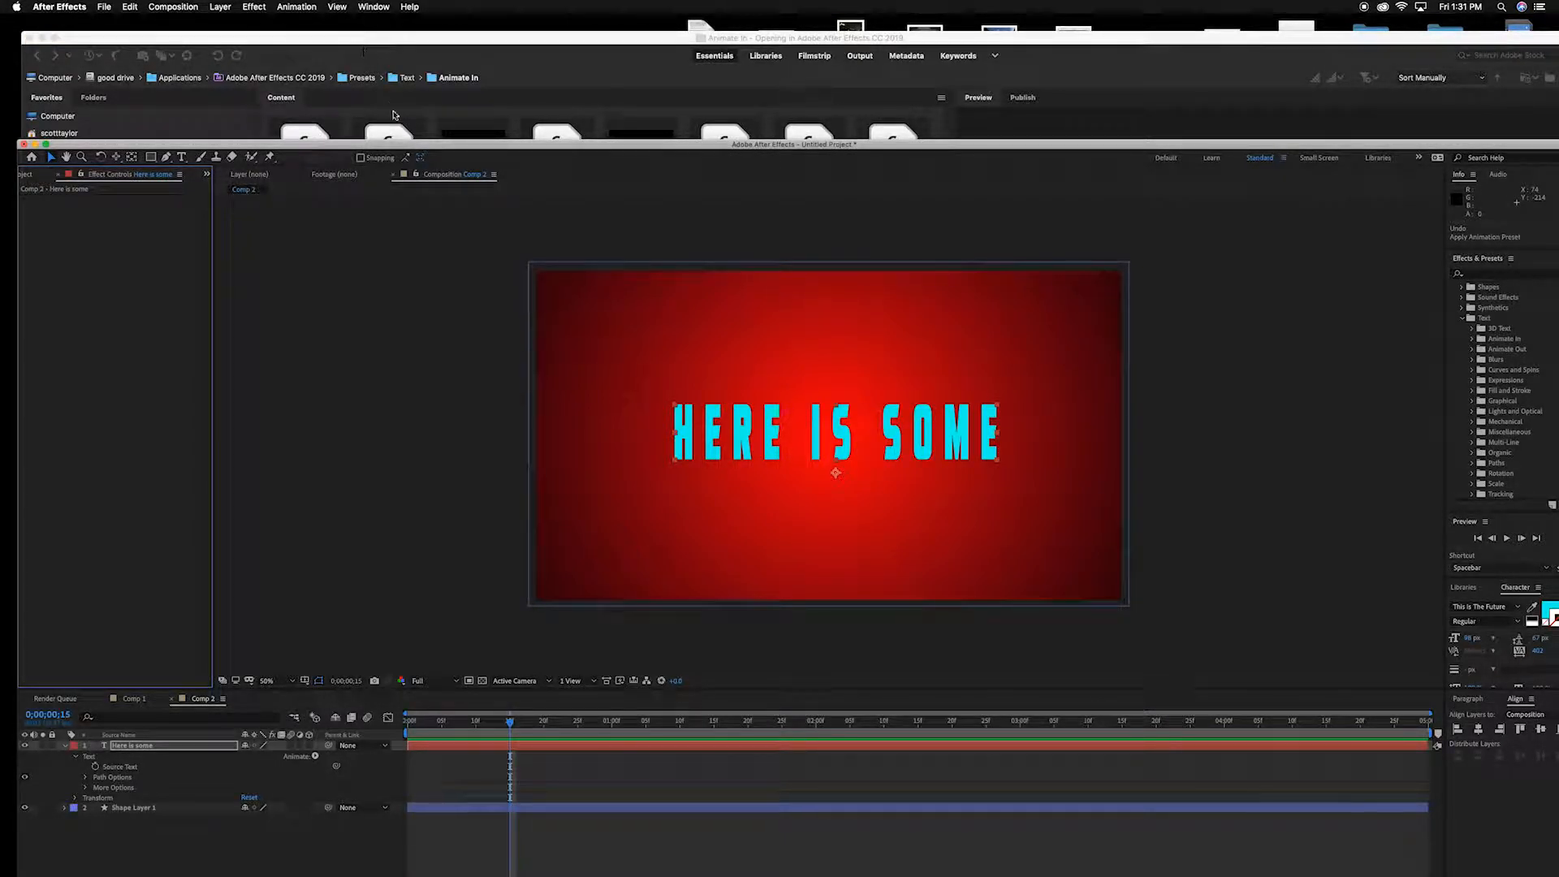
pyautogui.moveTo(414, 142); pyautogui.dragTo(786, 208)
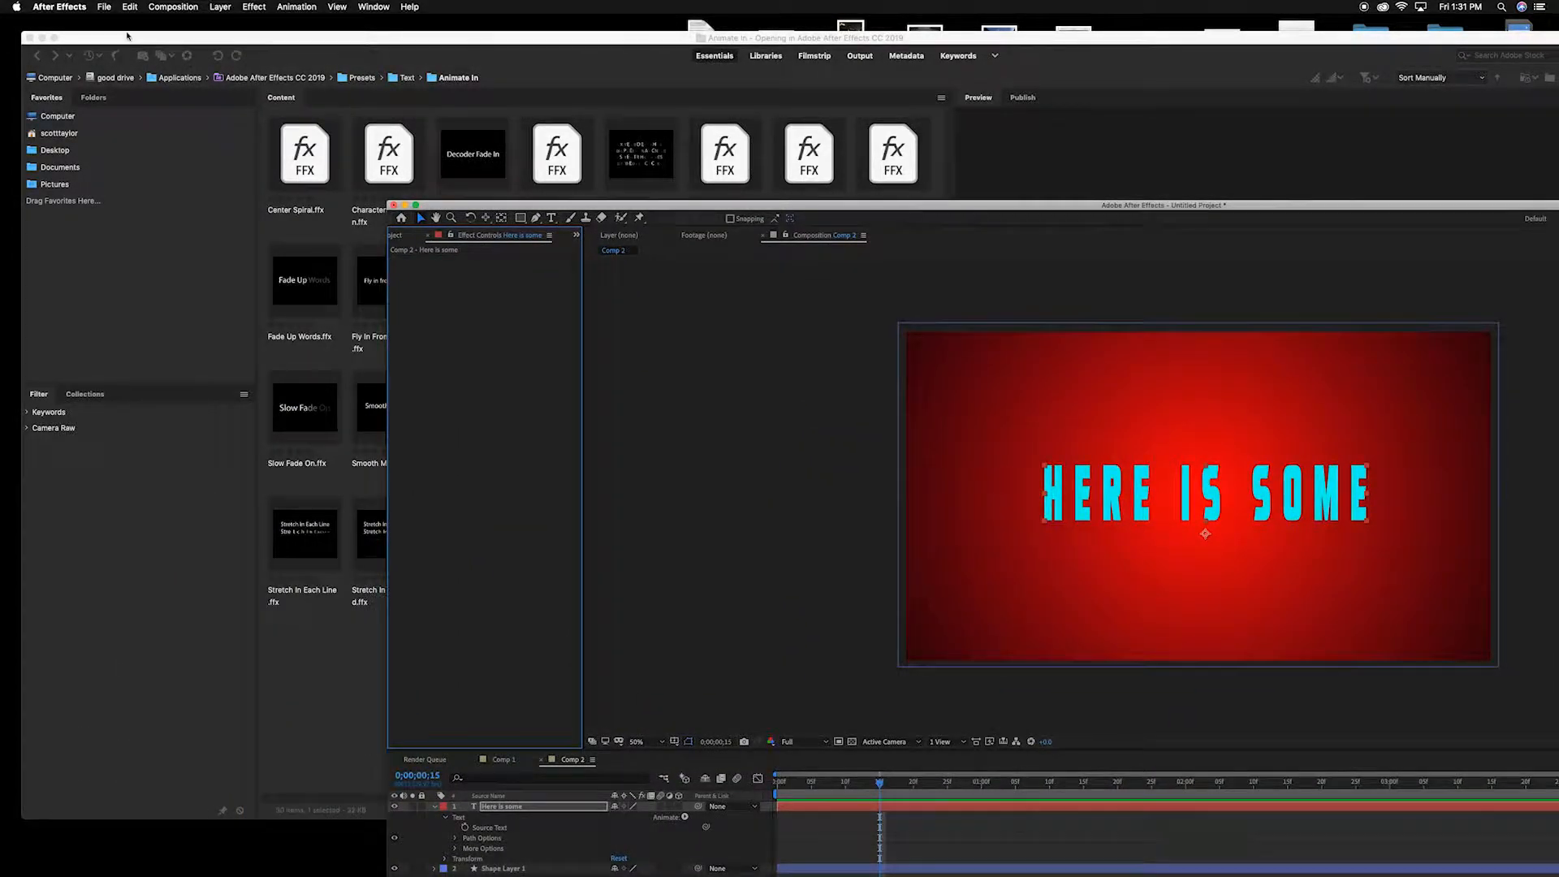
pyautogui.click(49, 41)
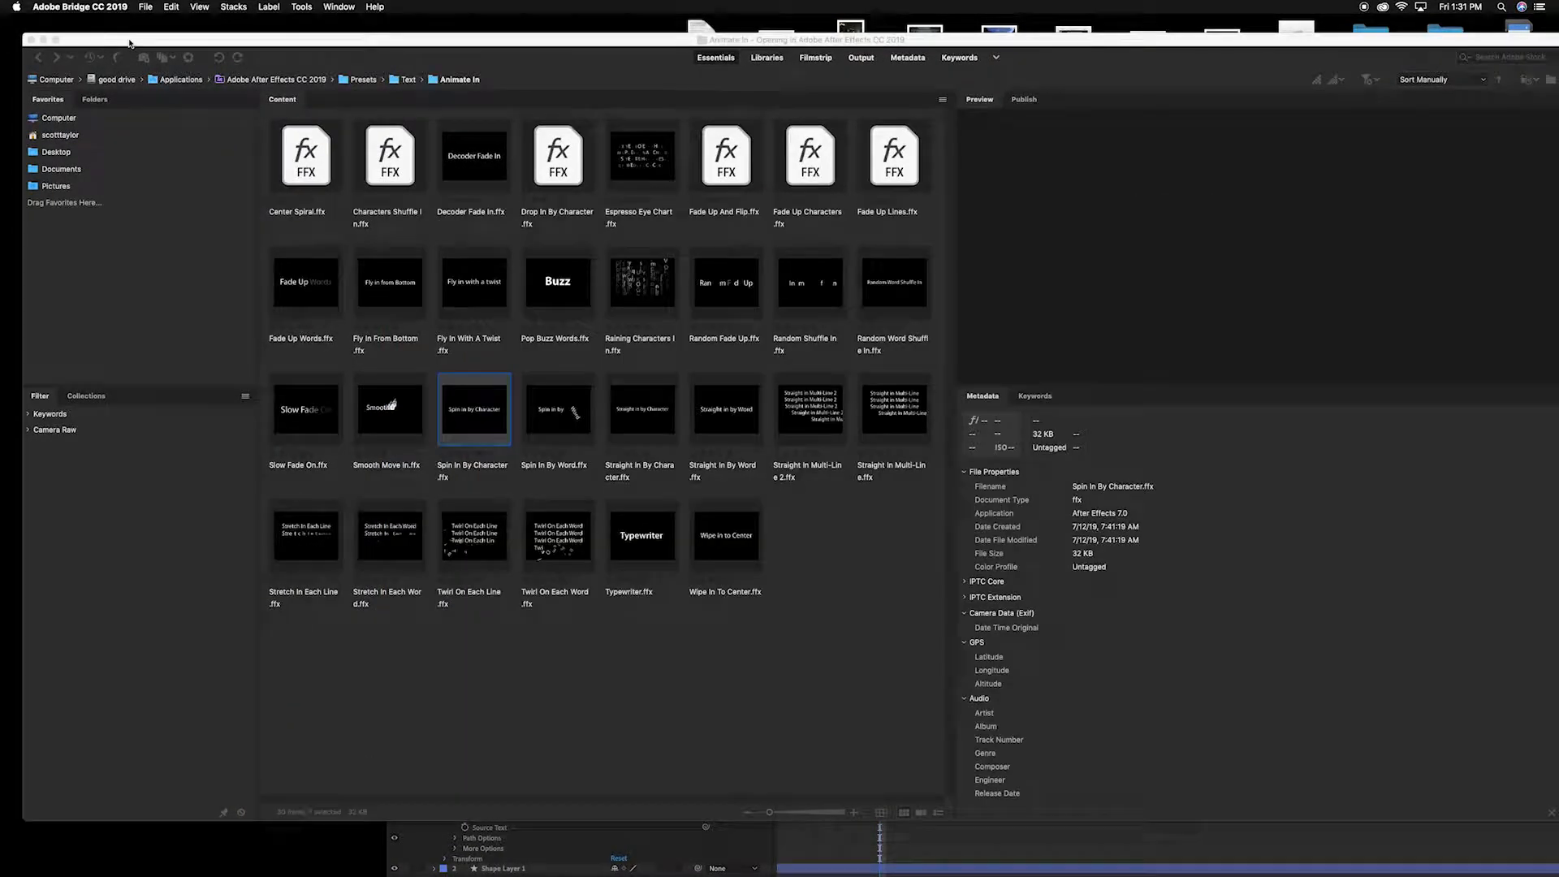
pyautogui.click(51, 6)
pyautogui.click(77, 132)
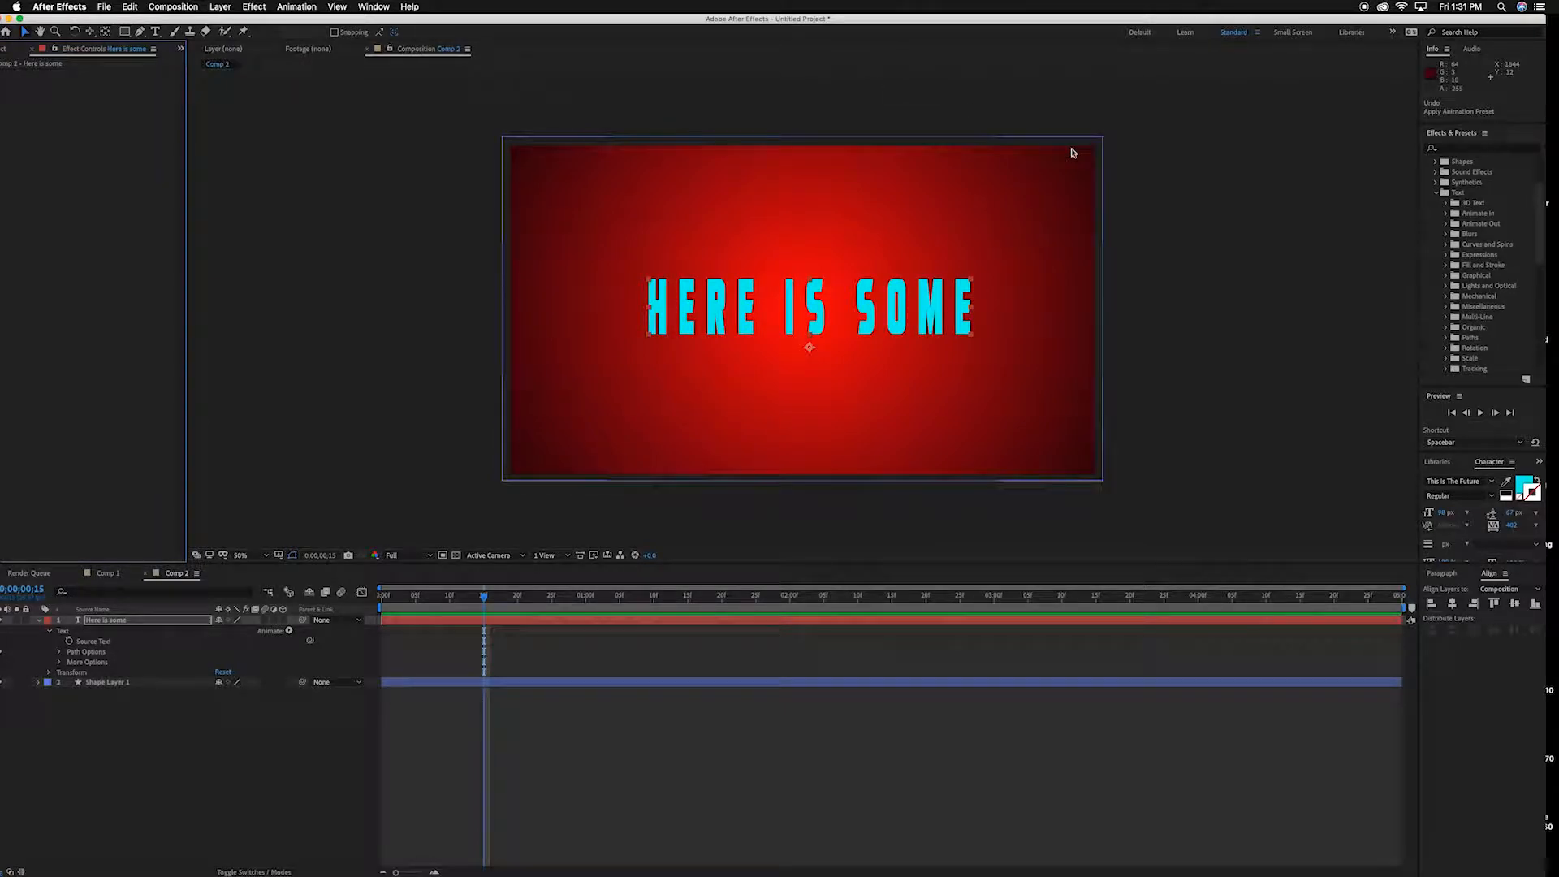
# Apply the Center Spiral preset from Animate In to the text at 0;00;01;00 and reveal the layer's keyframes.
pyautogui.click(1447, 214)
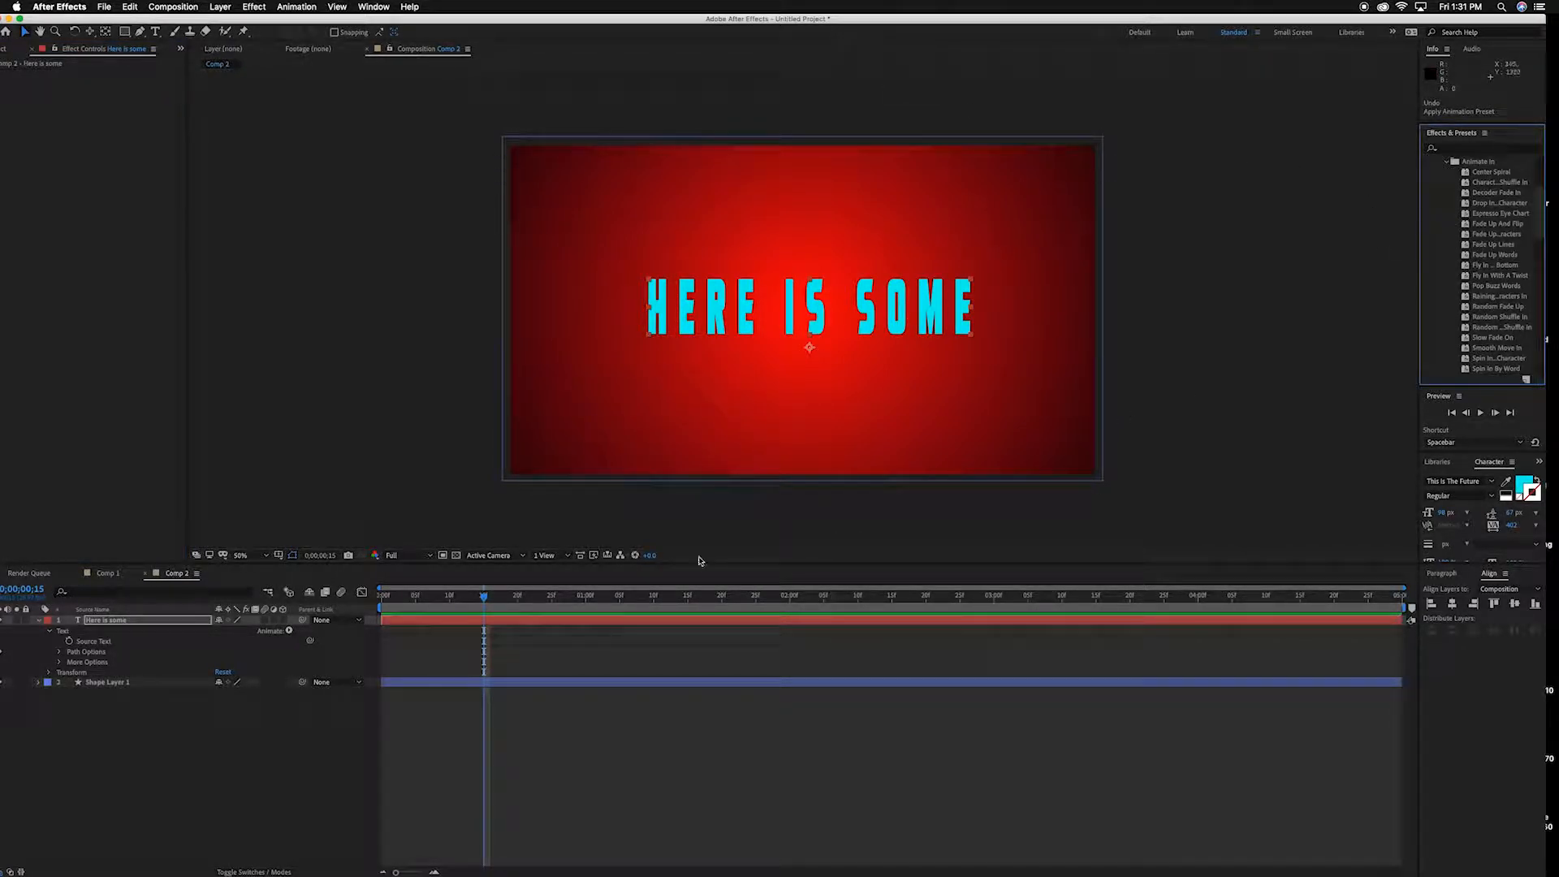
pyautogui.click(482, 599)
pyautogui.click(586, 599)
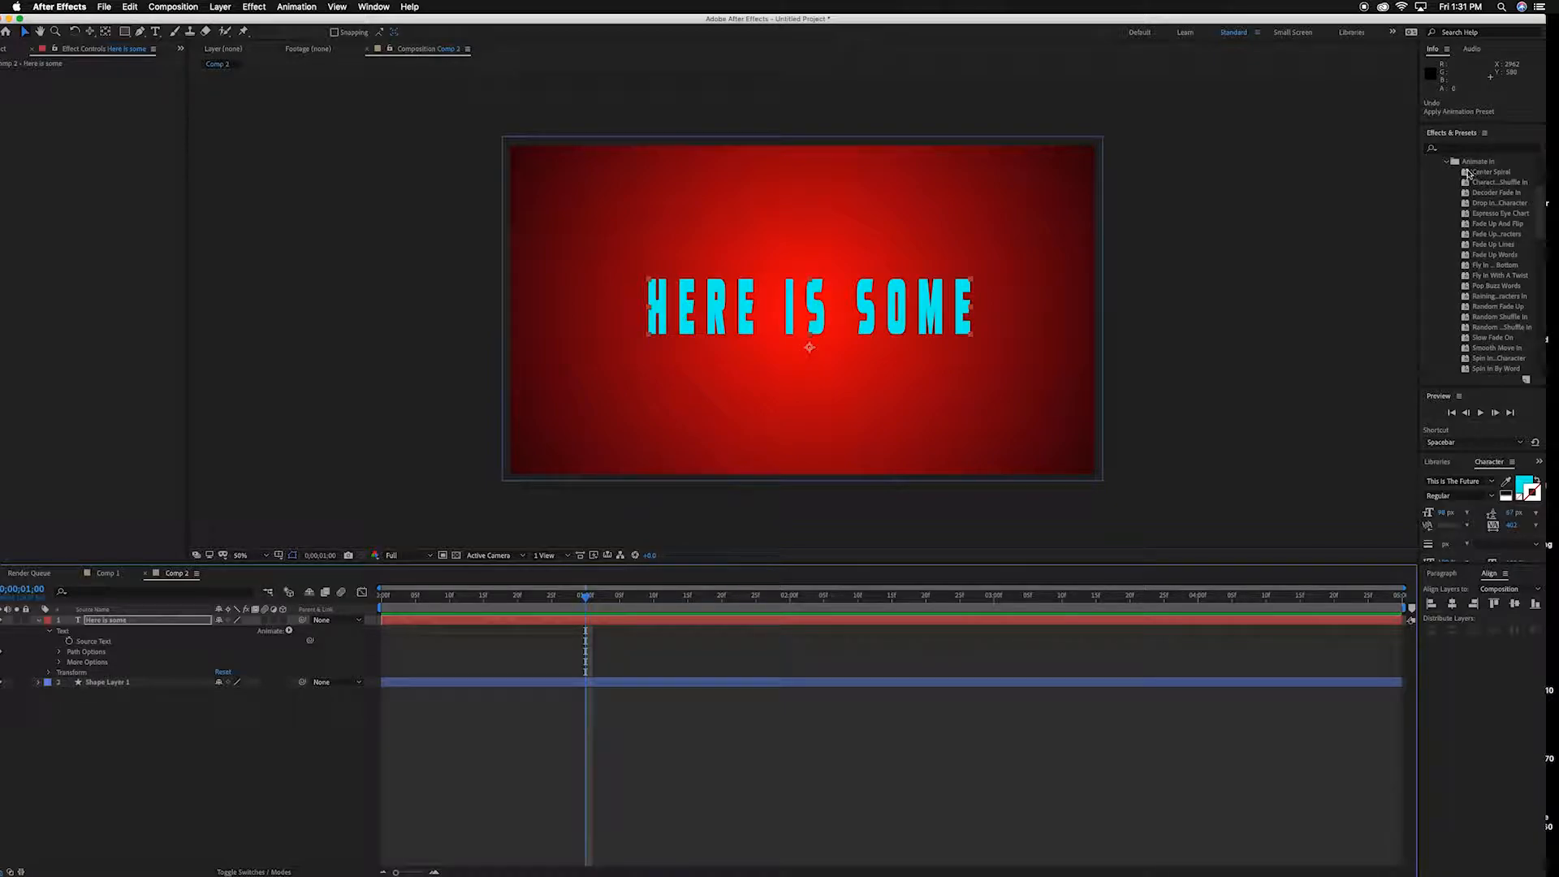
pyautogui.moveTo(1465, 173); pyautogui.dragTo(976, 430)
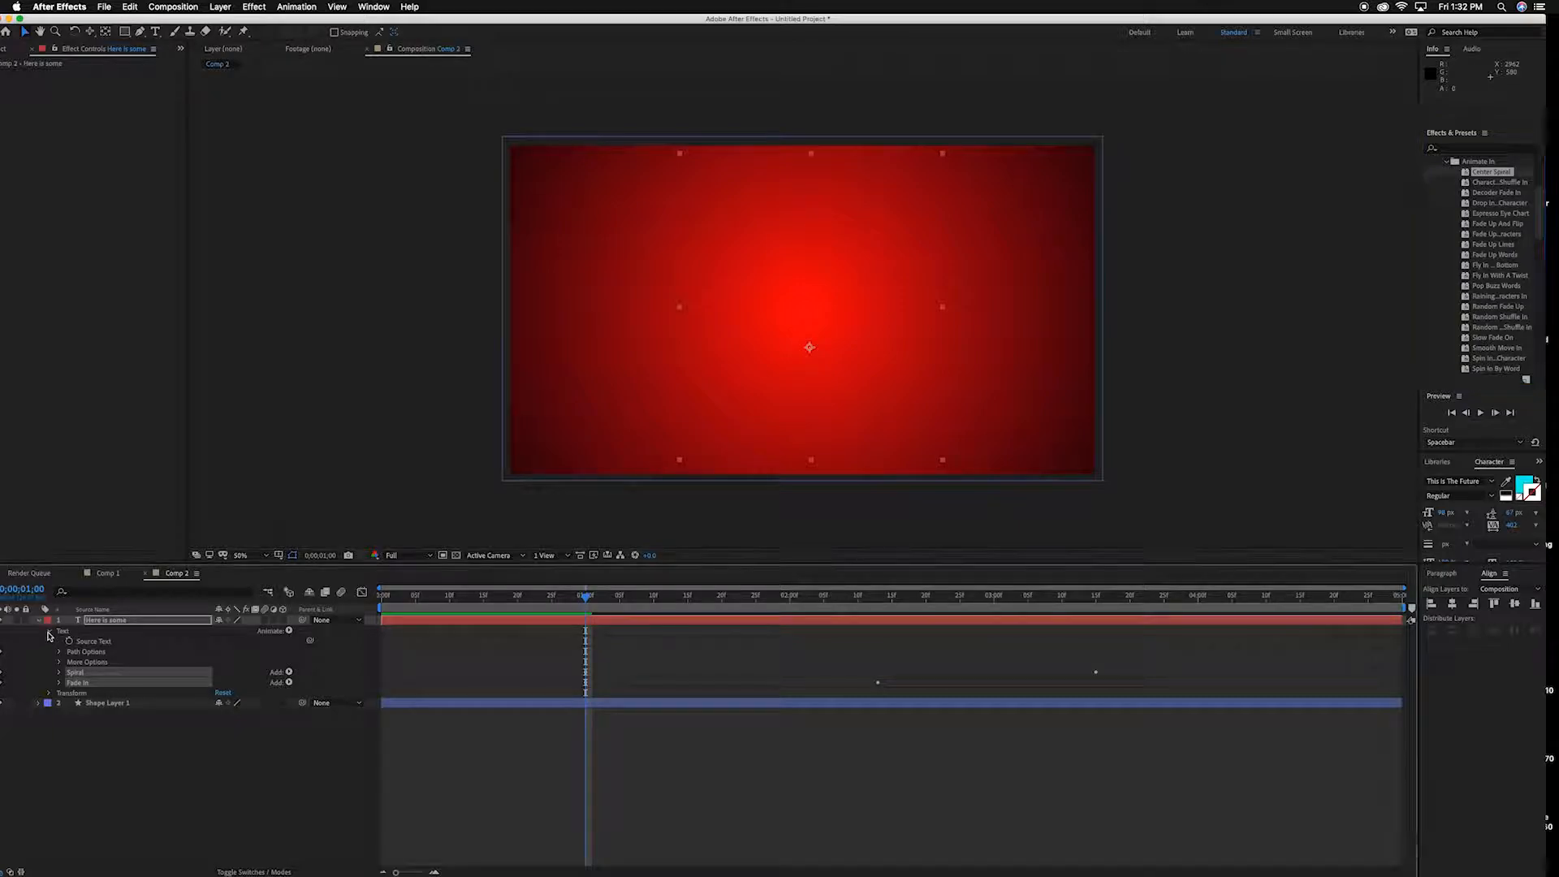
pyautogui.press('u')
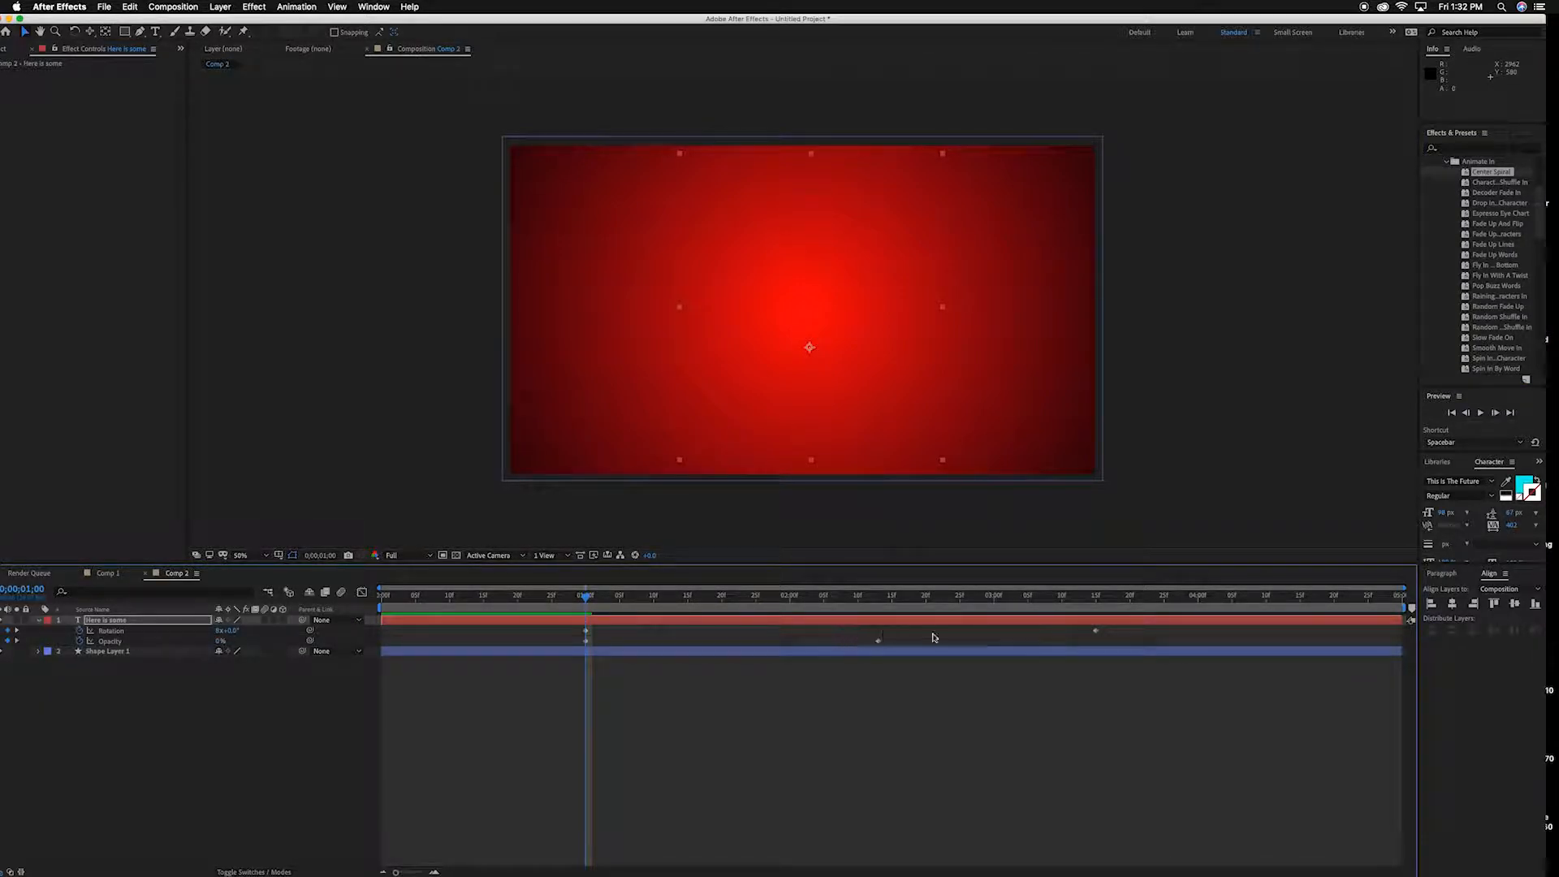
# Play back the spiral text animation from before its first keyframes.
pyautogui.moveTo(586, 598); pyautogui.dragTo(467, 599)
pyautogui.press('space')
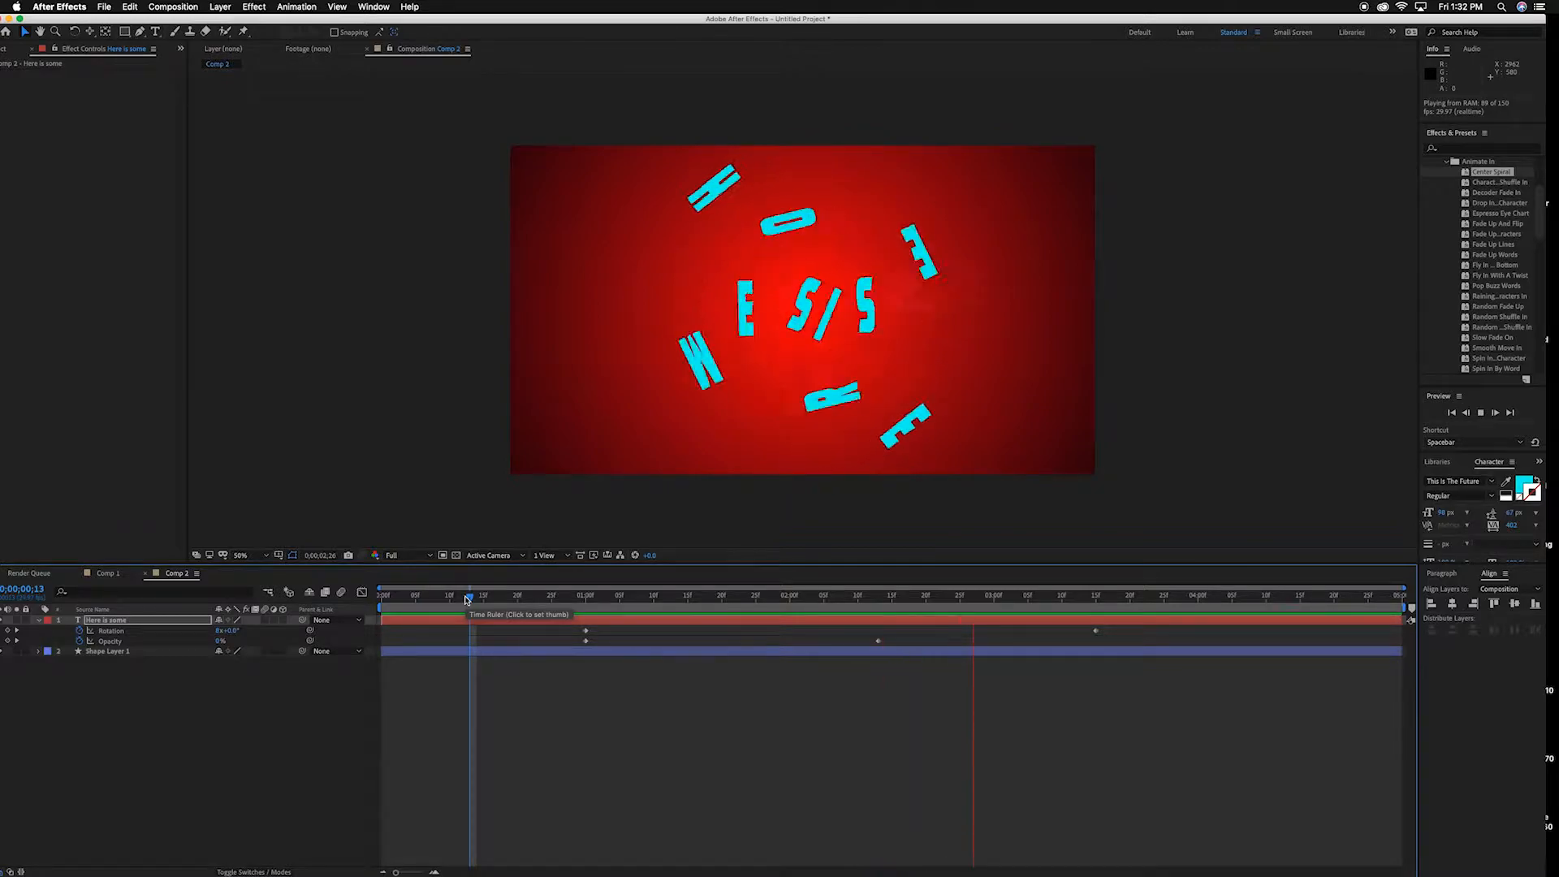
pyautogui.press('space')
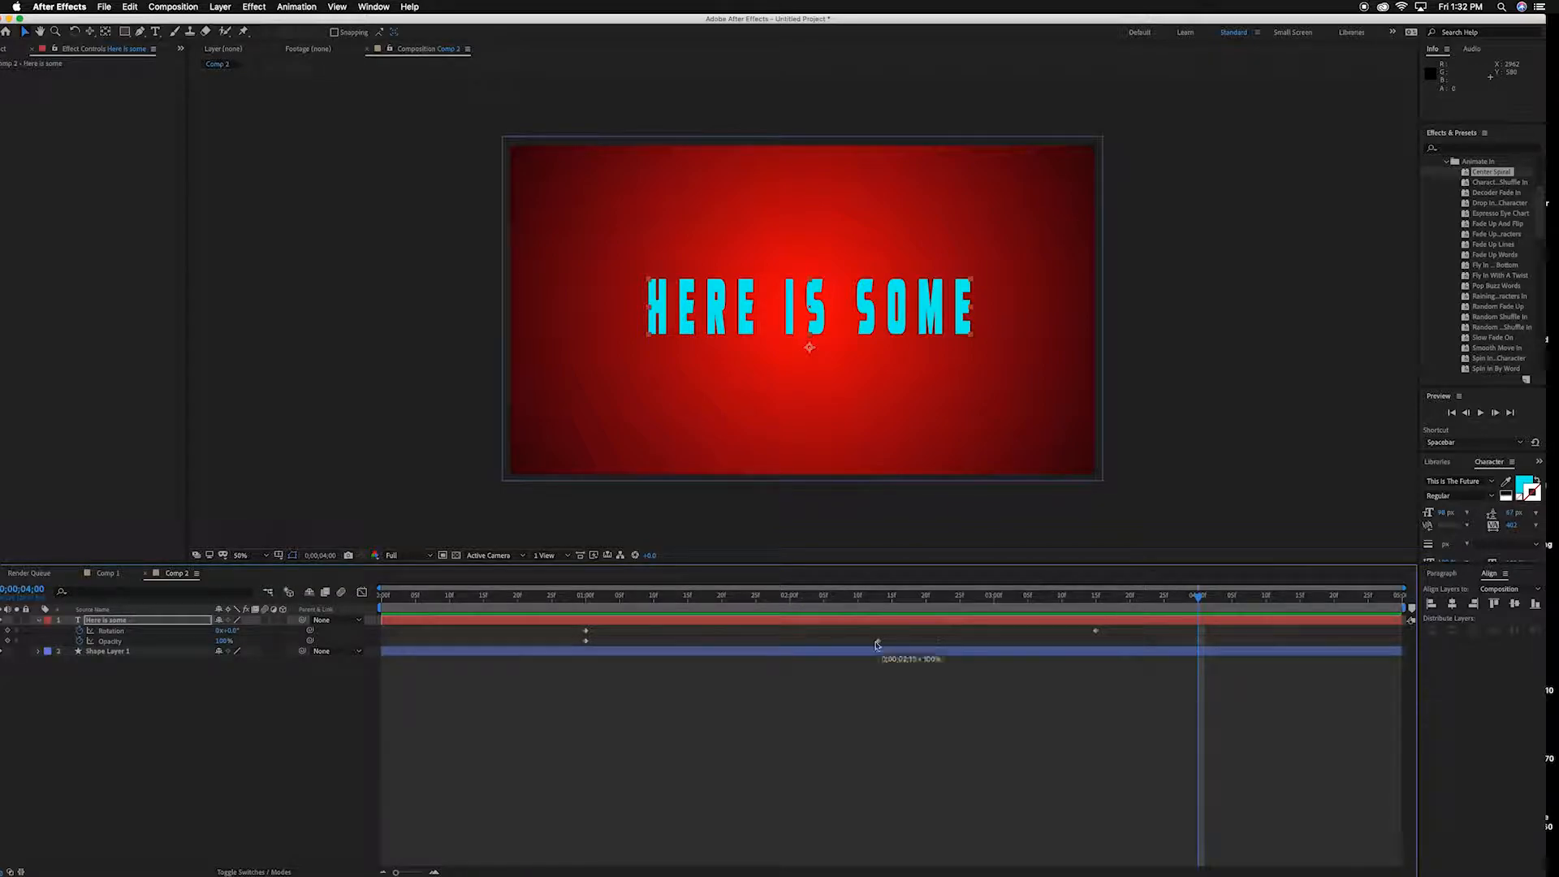
# Move the ending Opacity keyframe to 0;00;01;15 and the ending Rotation keyframe to 0;00;02;00, and preview the faster spiral.
pyautogui.moveTo(878, 640); pyautogui.dragTo(788, 643)
pyautogui.moveTo(1095, 630); pyautogui.dragTo(487, 607)
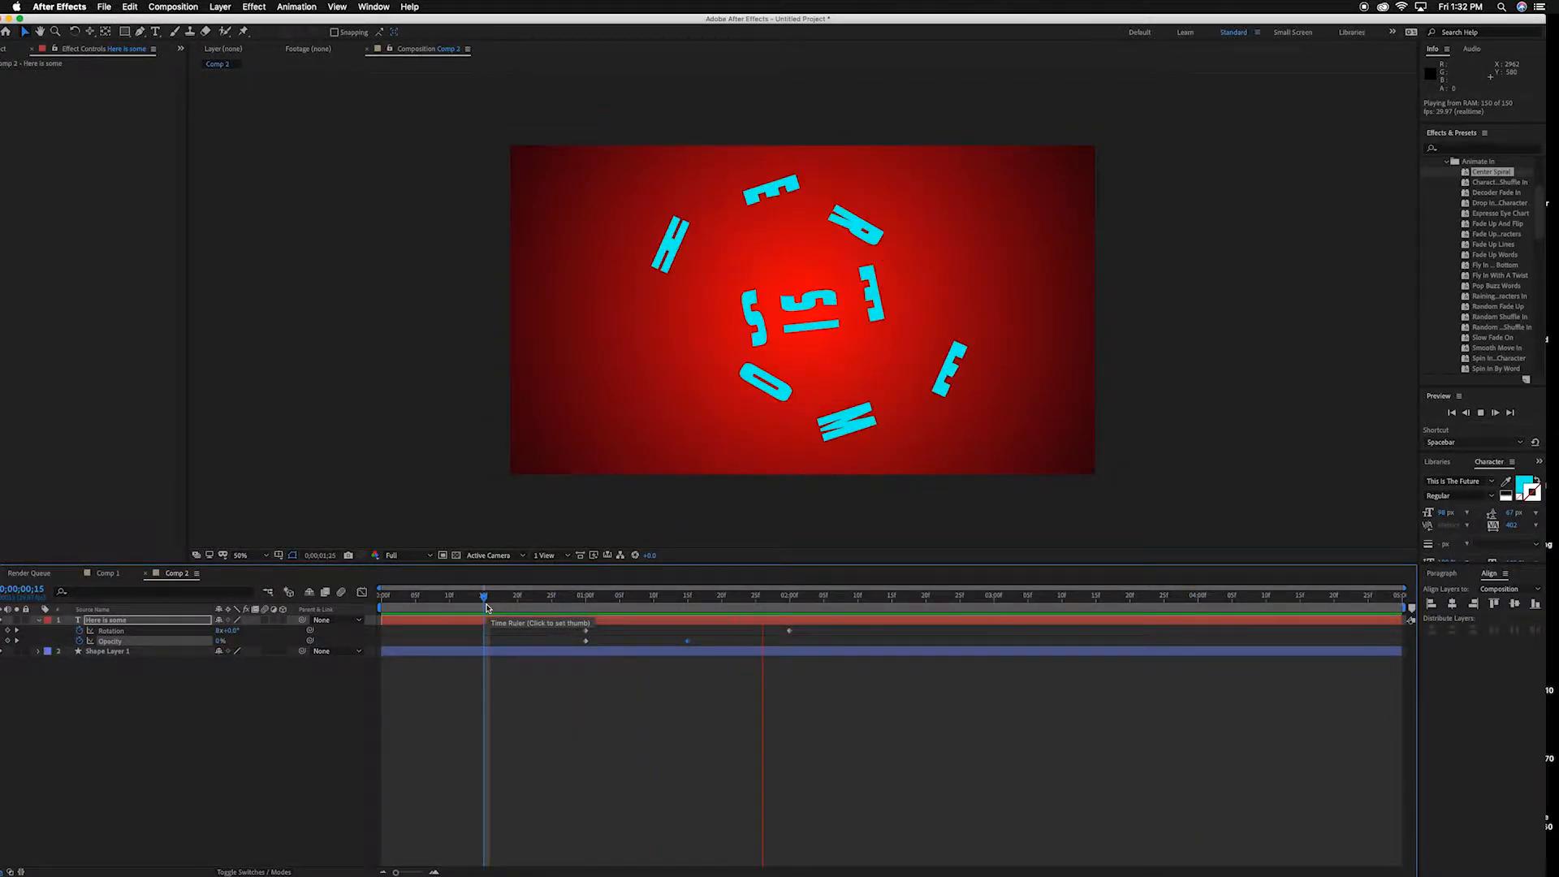
pyautogui.press('space')
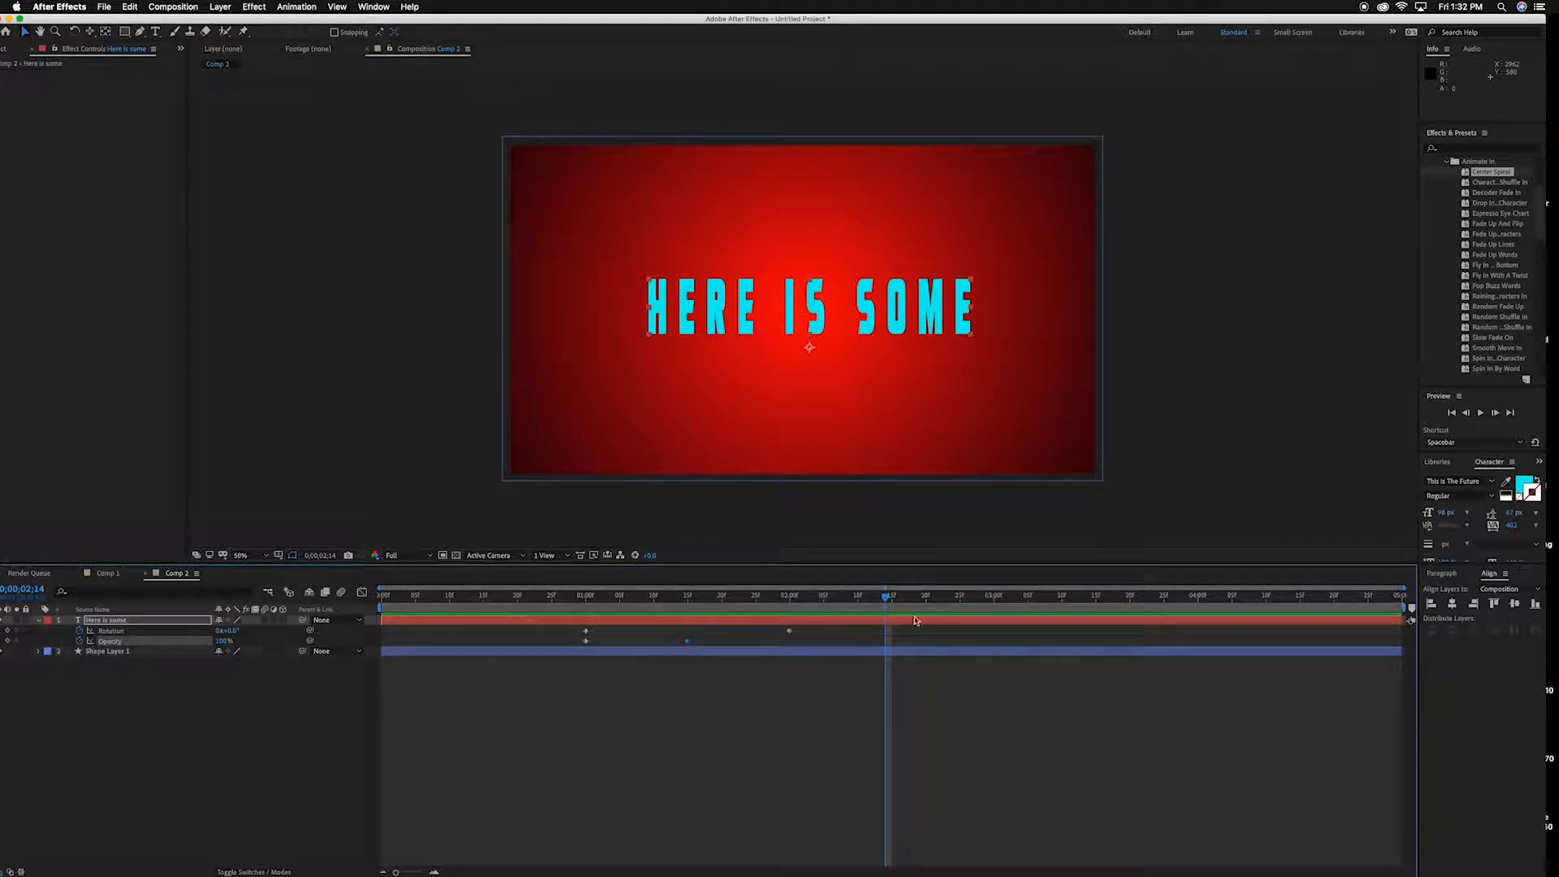
# Trim the "Here is some" layer to start at 0;00;01;00, split it at 0;00;03;00, and delete the part after the split.
pyautogui.moveTo(913, 599); pyautogui.dragTo(585, 604)
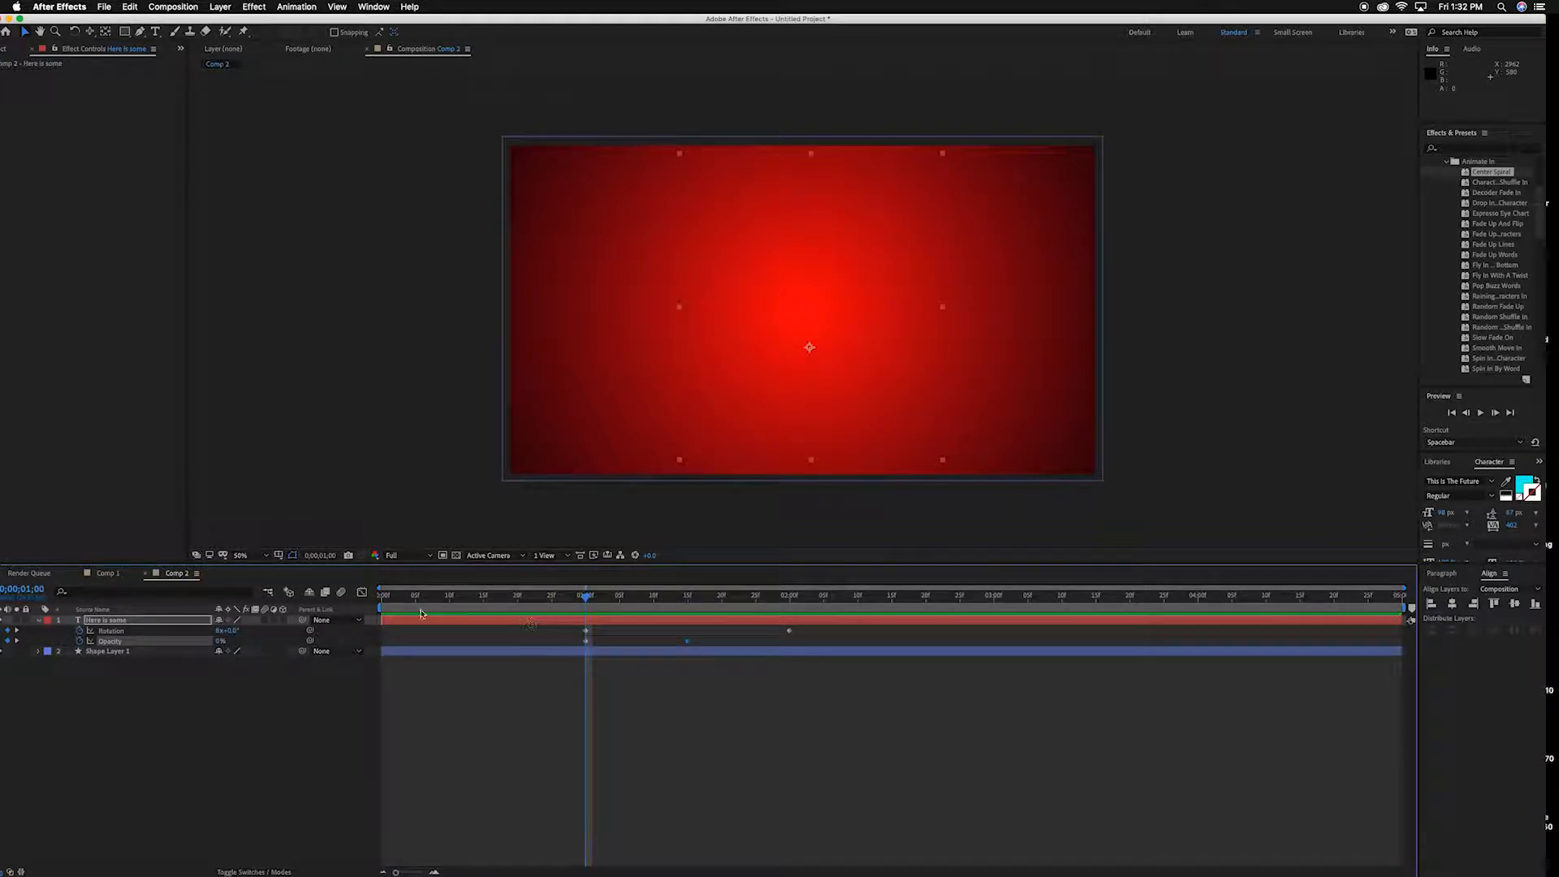
pyautogui.moveTo(382, 621); pyautogui.dragTo(992, 628)
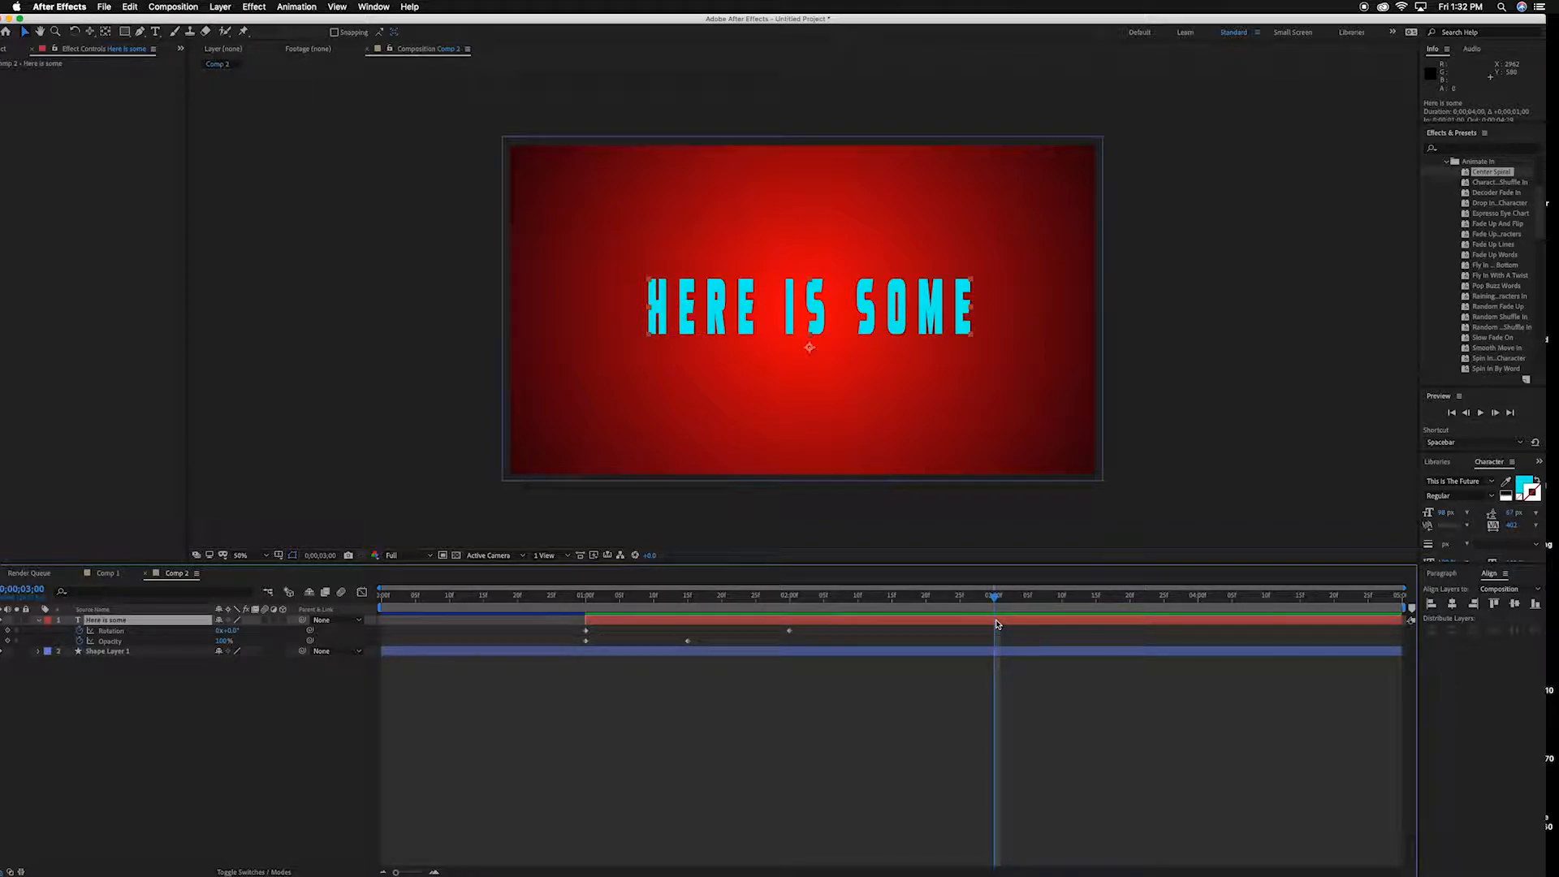
pyautogui.press('super+shift+d')
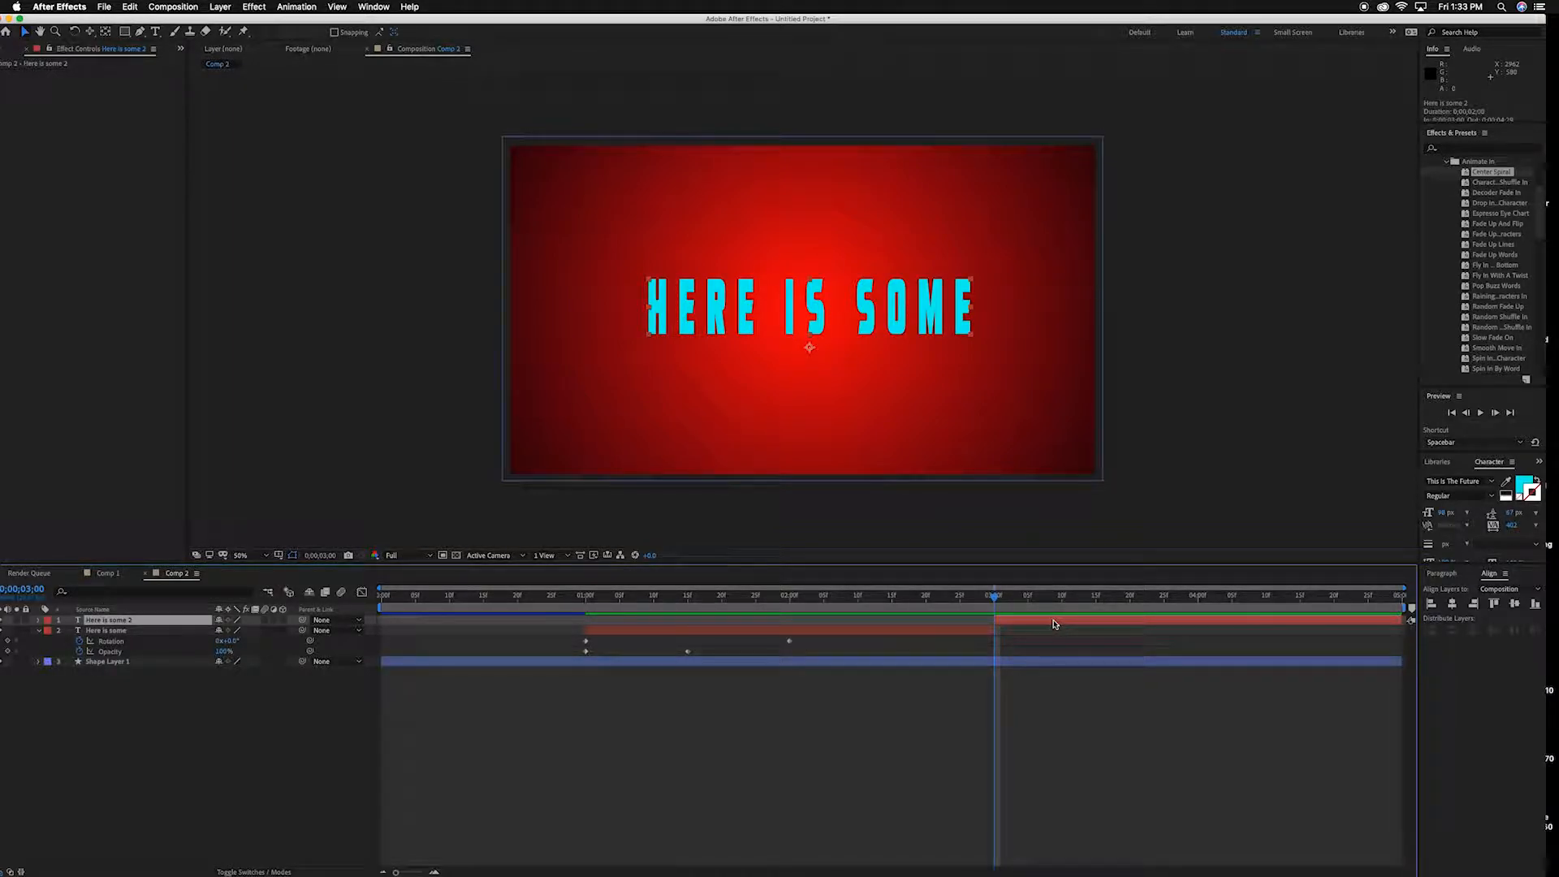
pyautogui.press('Delete')
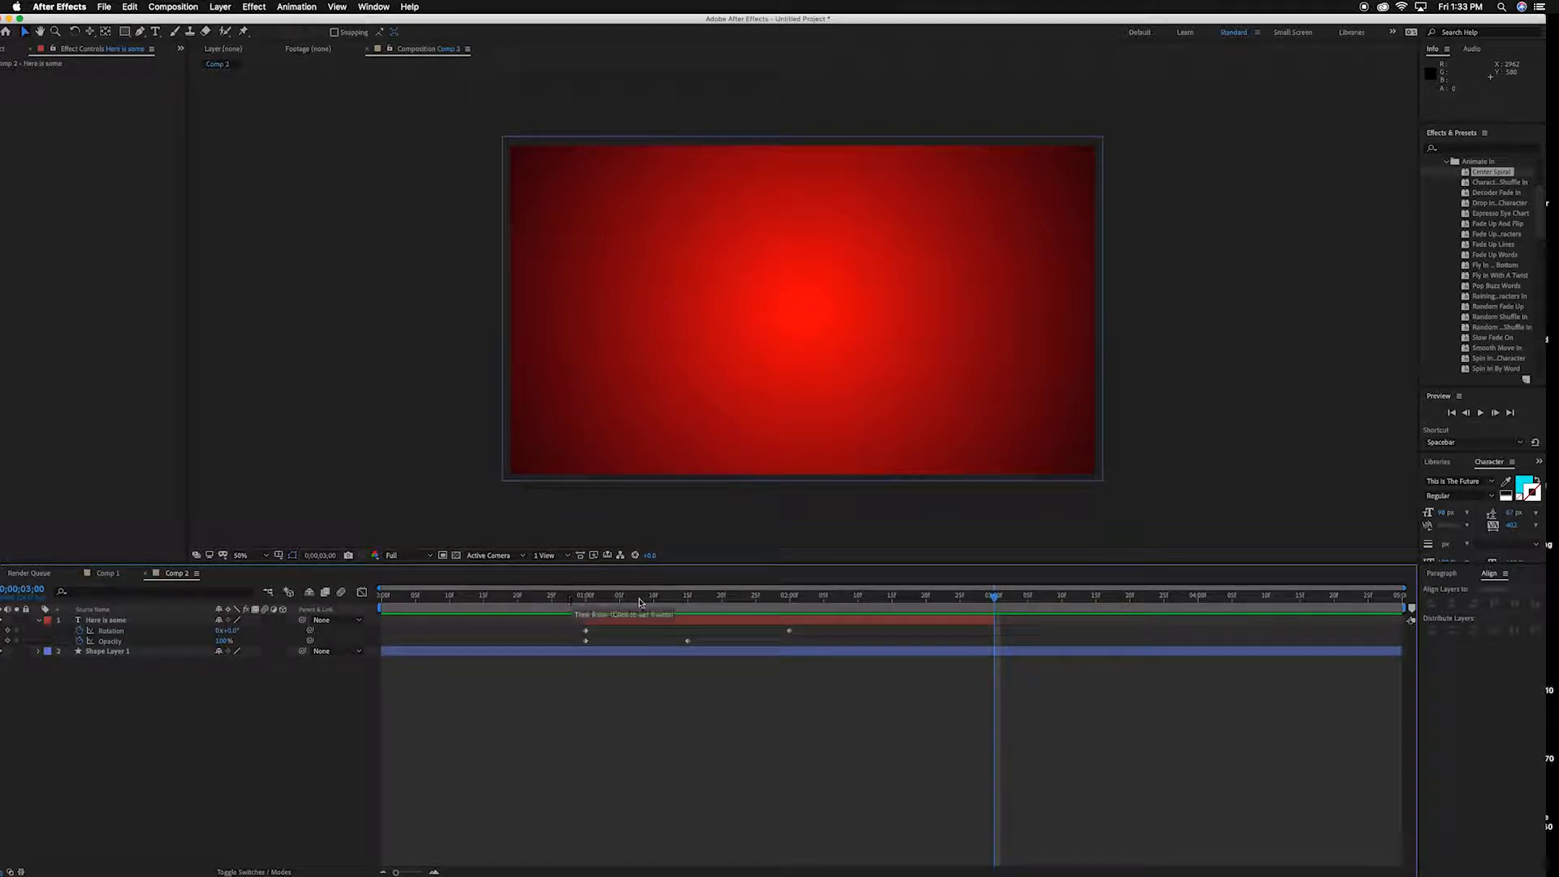
# Play back the trimmed "Here is some" text animation from shortly before 0;00;01;00.
pyautogui.moveTo(994, 599); pyautogui.dragTo(530, 588)
pyautogui.press('space')
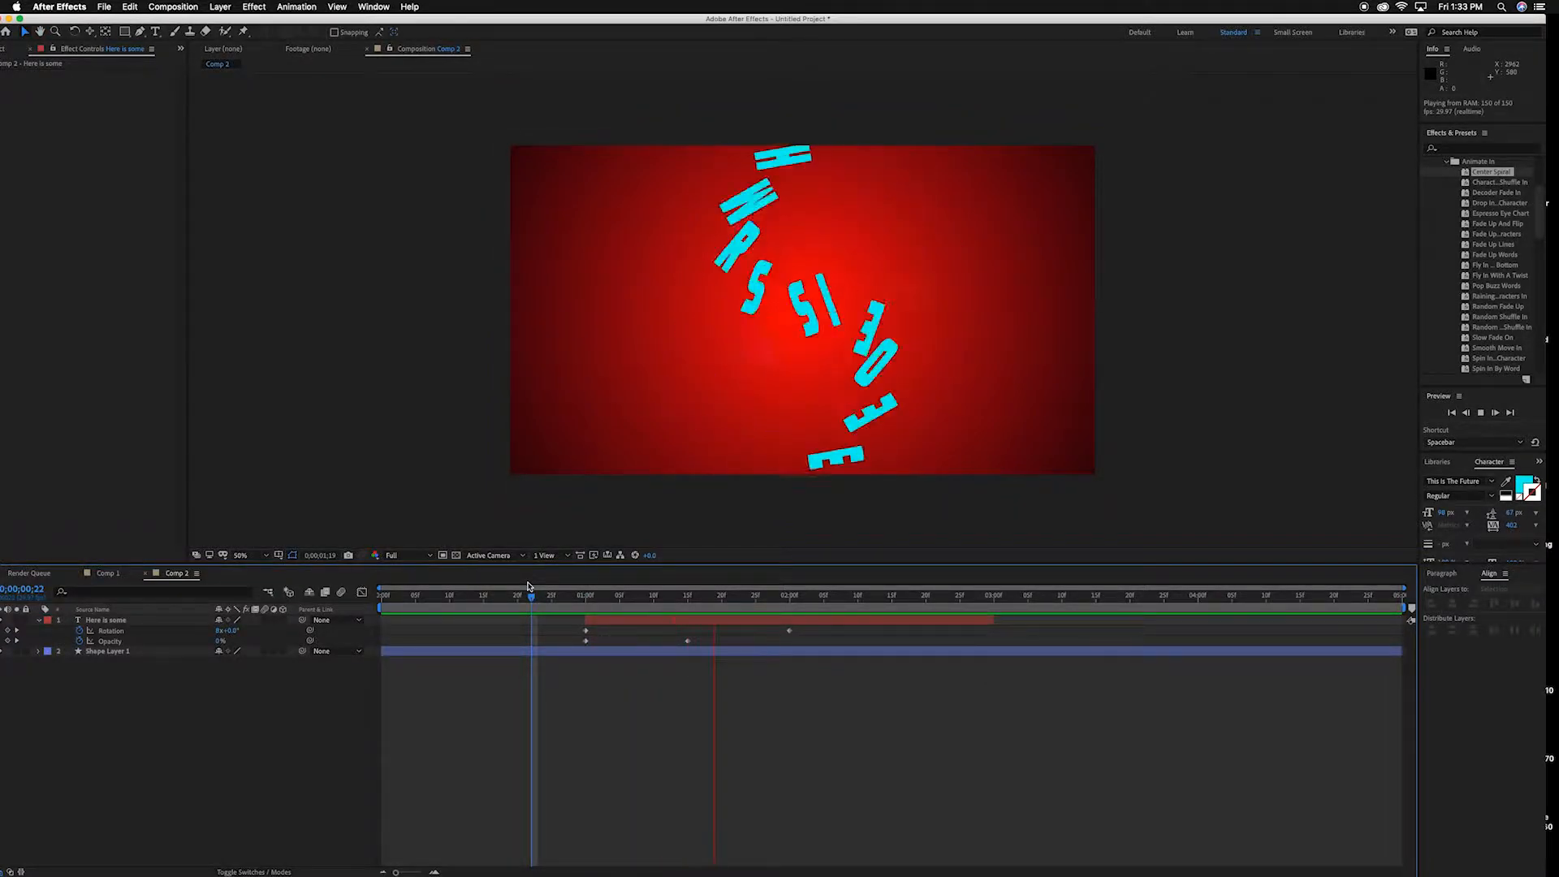
pyautogui.press('space')
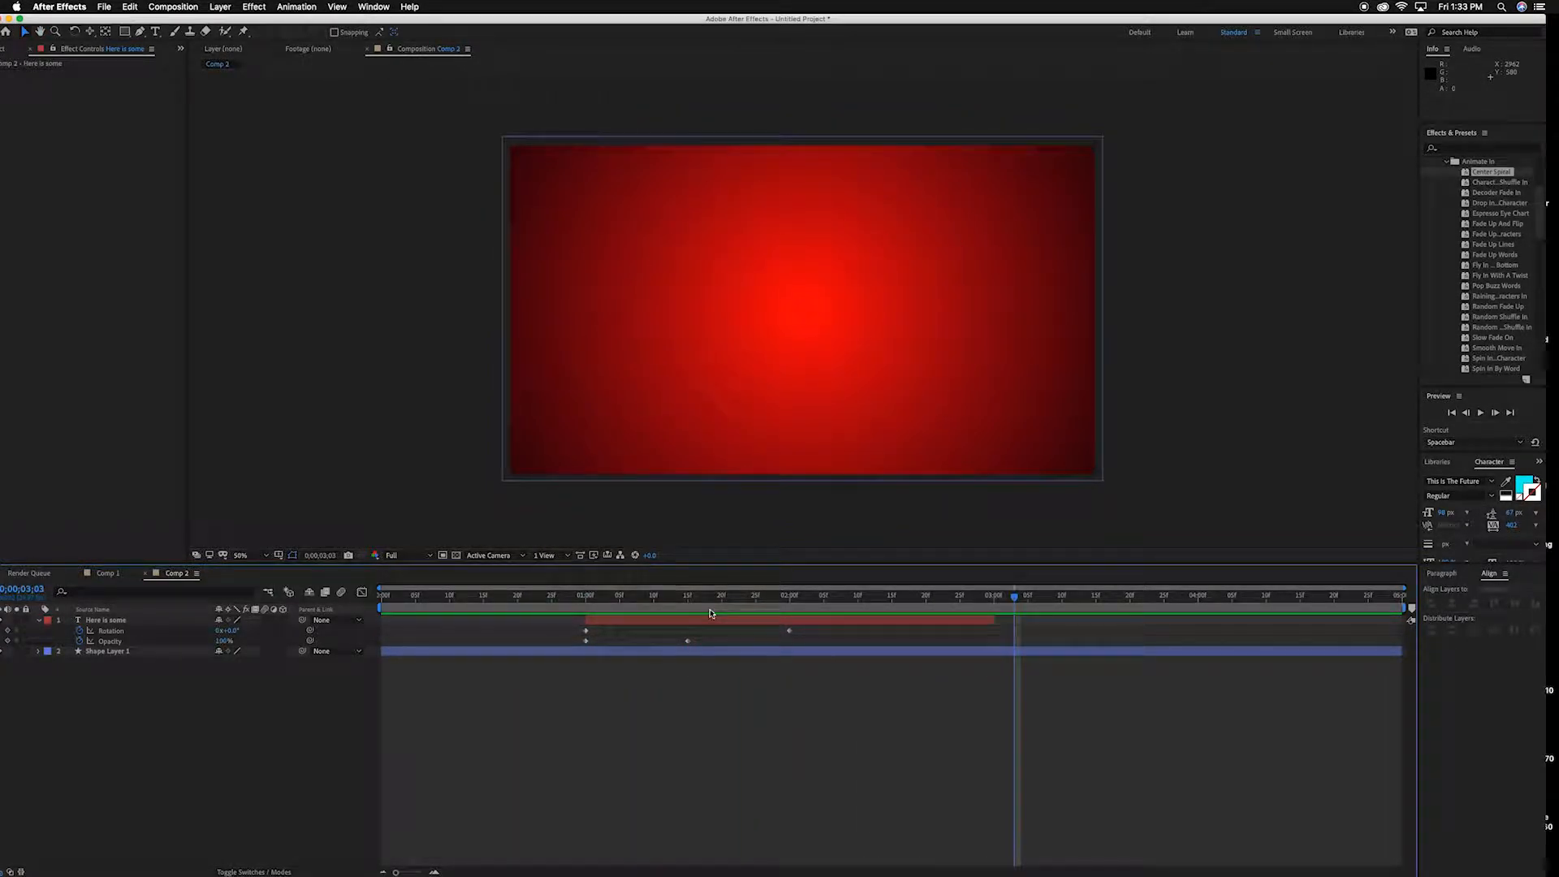
# Apply Easy Ease to all Rotation and Opacity keyframes of the "Here is some" layer and preview the smoothed spiral.
pyautogui.moveTo(806, 630); pyautogui.dragTo(555, 647)
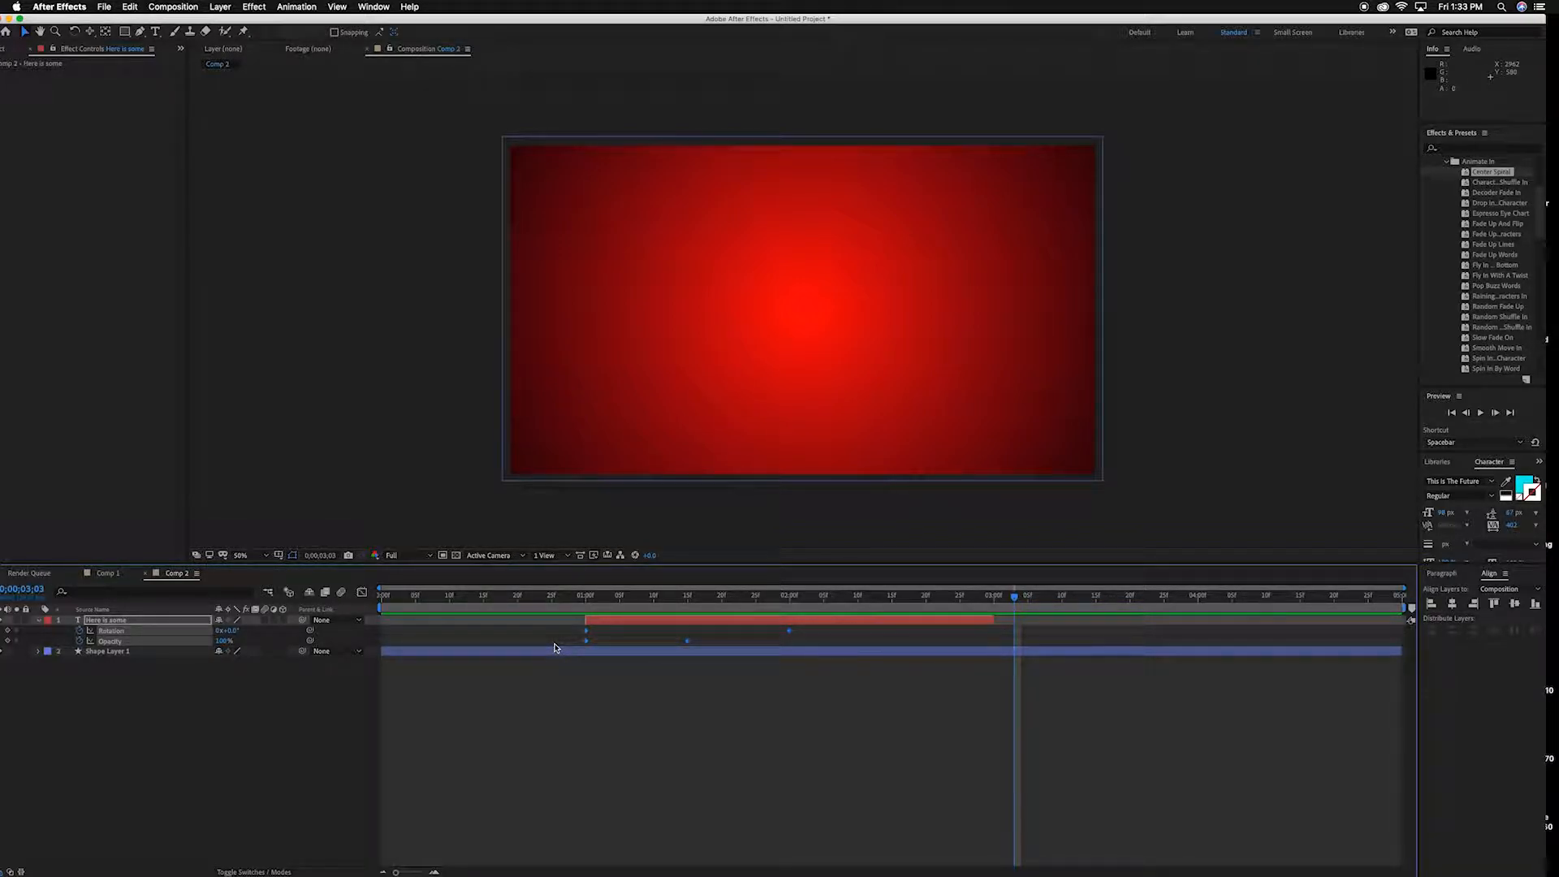
pyautogui.click(565, 599)
pyautogui.press('space')
pyautogui.press('space')
pyautogui.moveTo(919, 598); pyautogui.dragTo(713, 599)
pyautogui.press('space')
pyautogui.press('space')
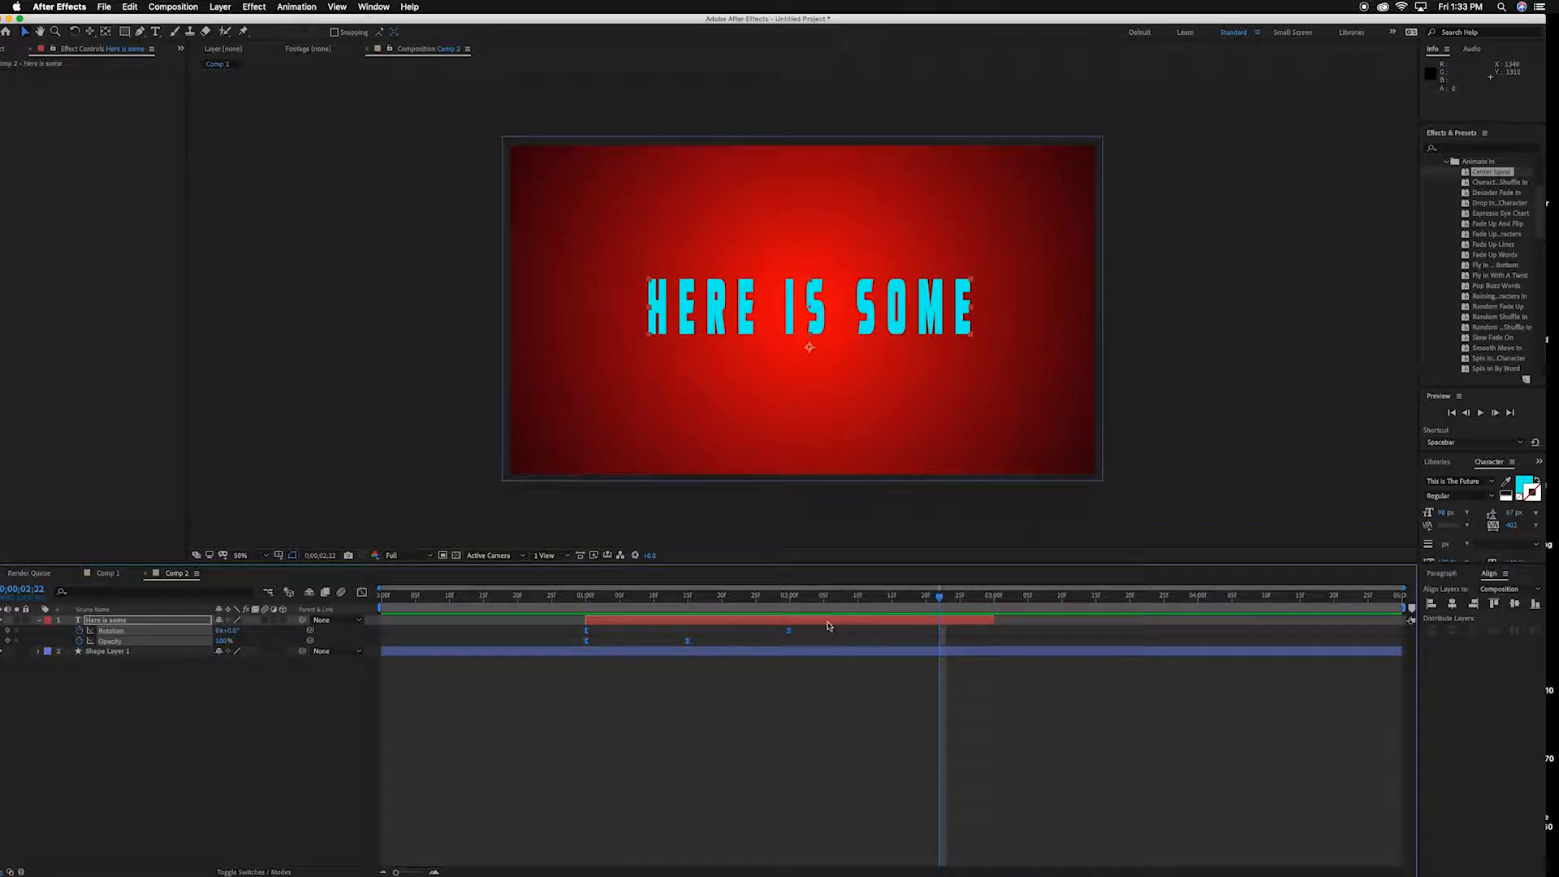
# Move the "Here is some" layer to start at 0;00;00;00 and set the current time to its end at 0;00;02;00.
pyautogui.moveTo(638, 623); pyautogui.dragTo(437, 622)
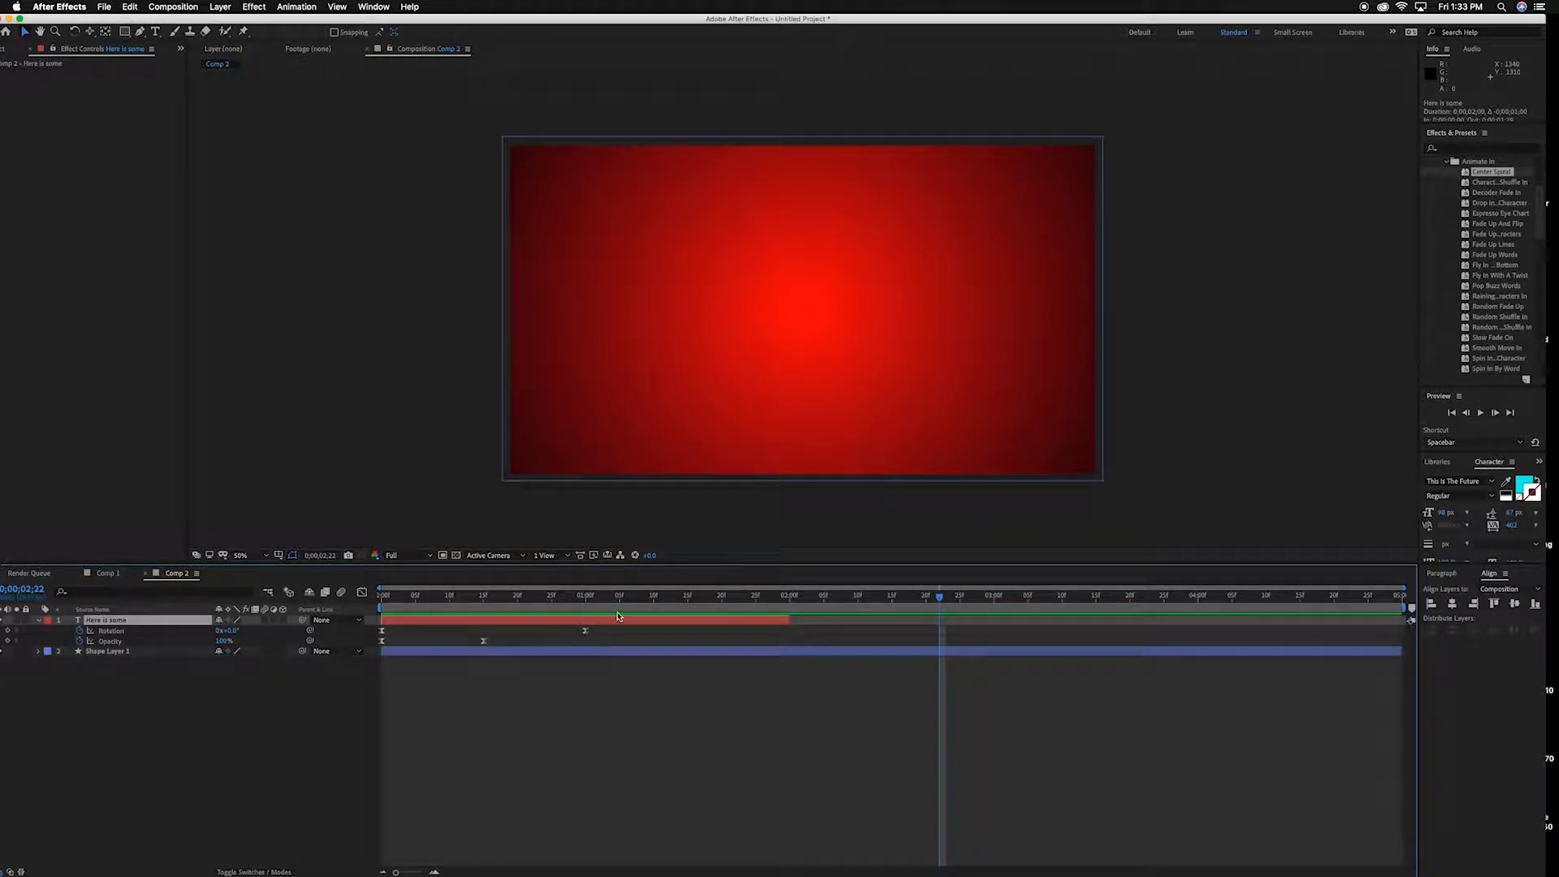
pyautogui.moveTo(938, 601); pyautogui.dragTo(792, 598)
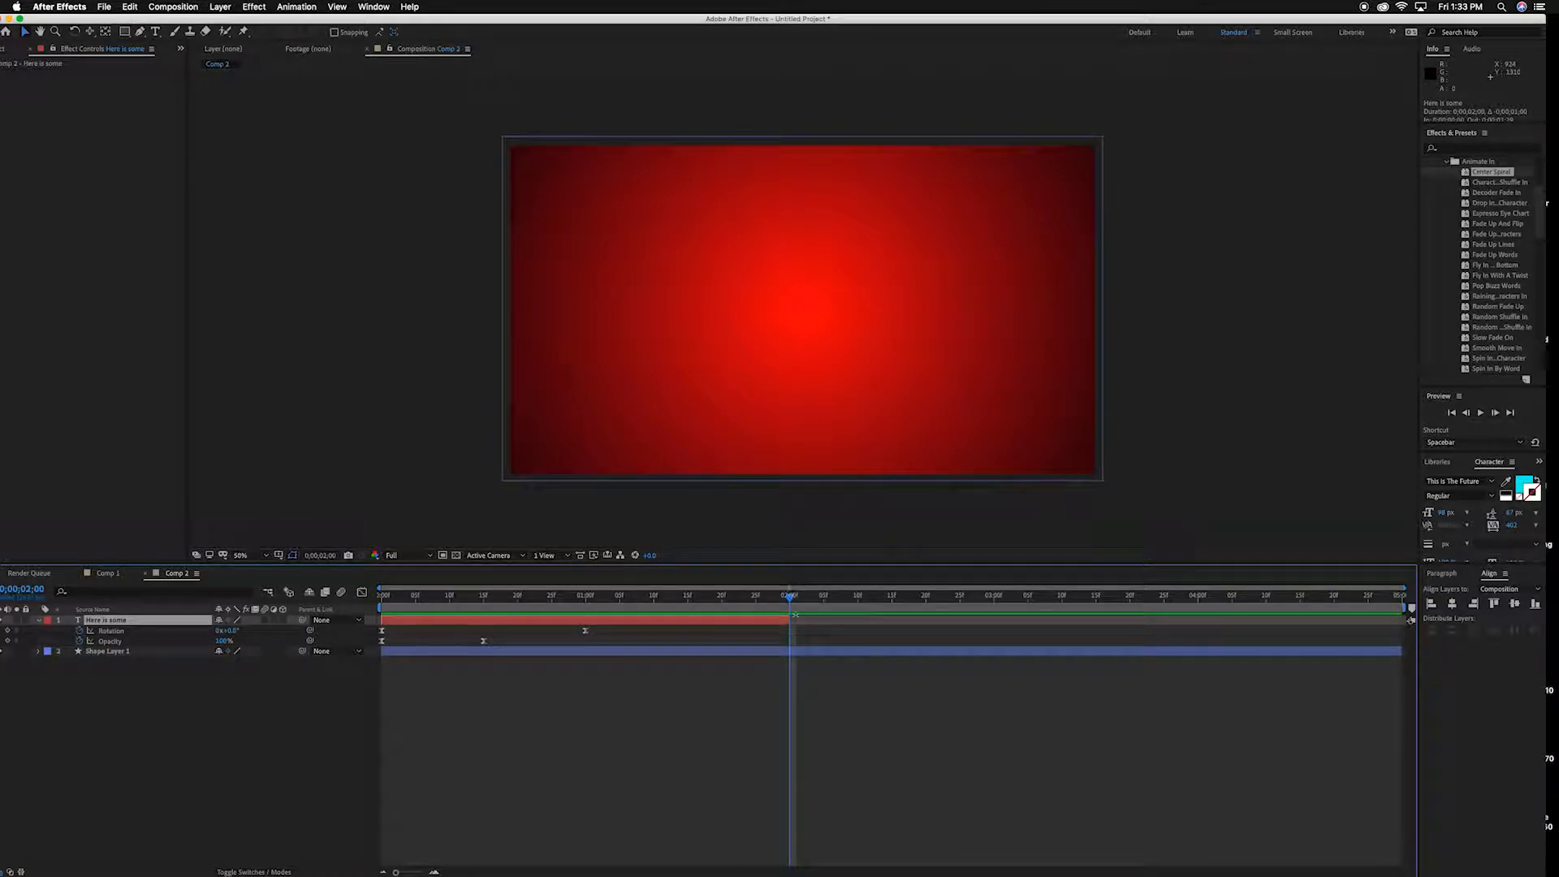
# Create a new text layer reading "animated text" in the composition at 0;00;02;00.
pyautogui.press('super+t')
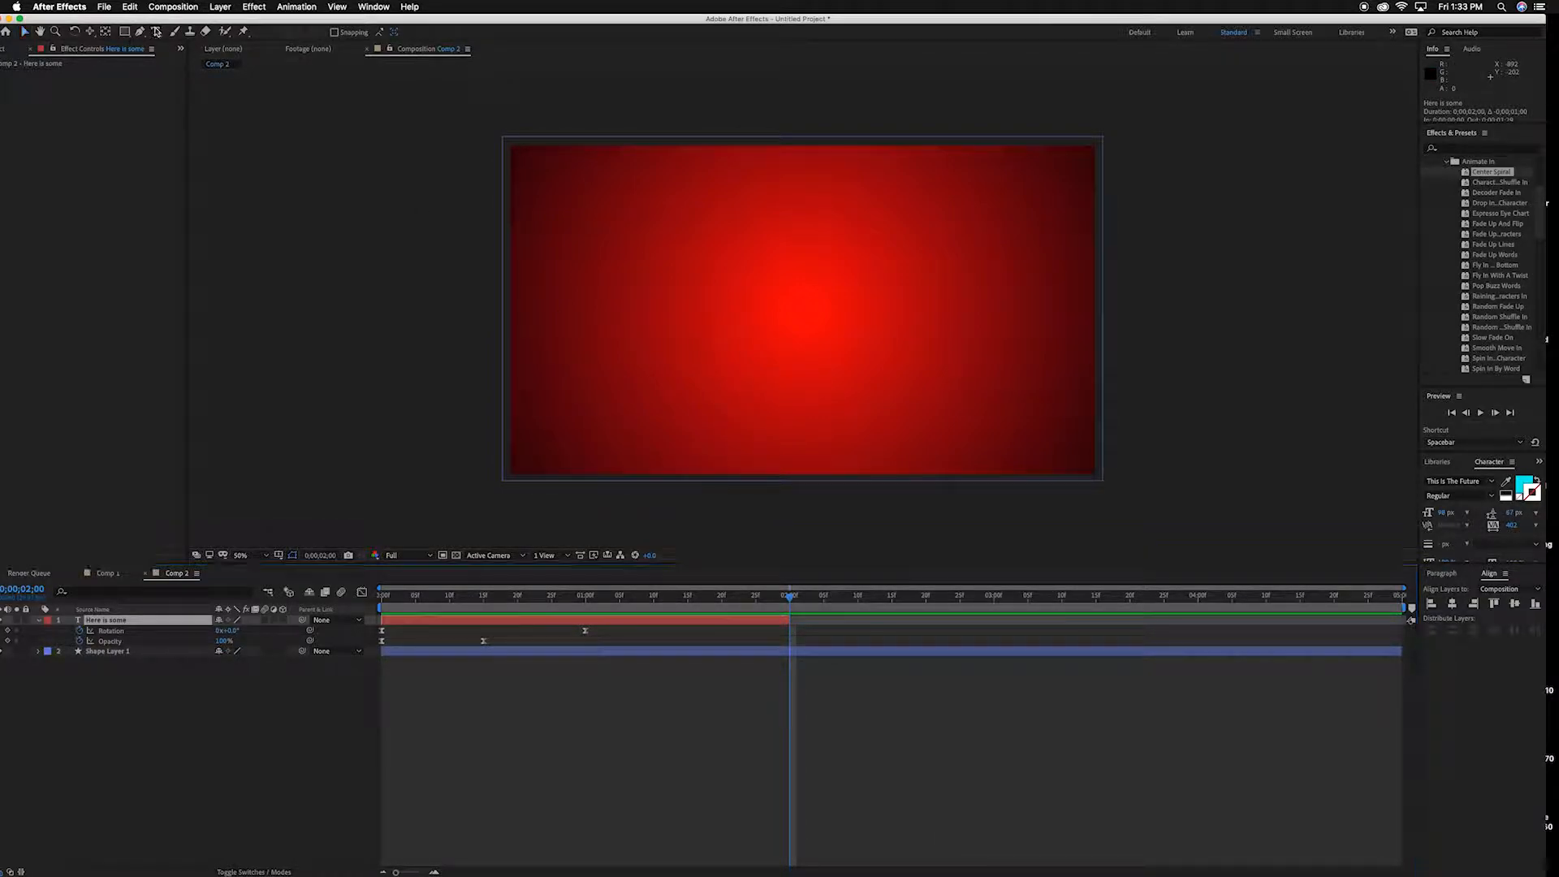
pyautogui.moveTo(794, 601); pyautogui.dragTo(791, 602)
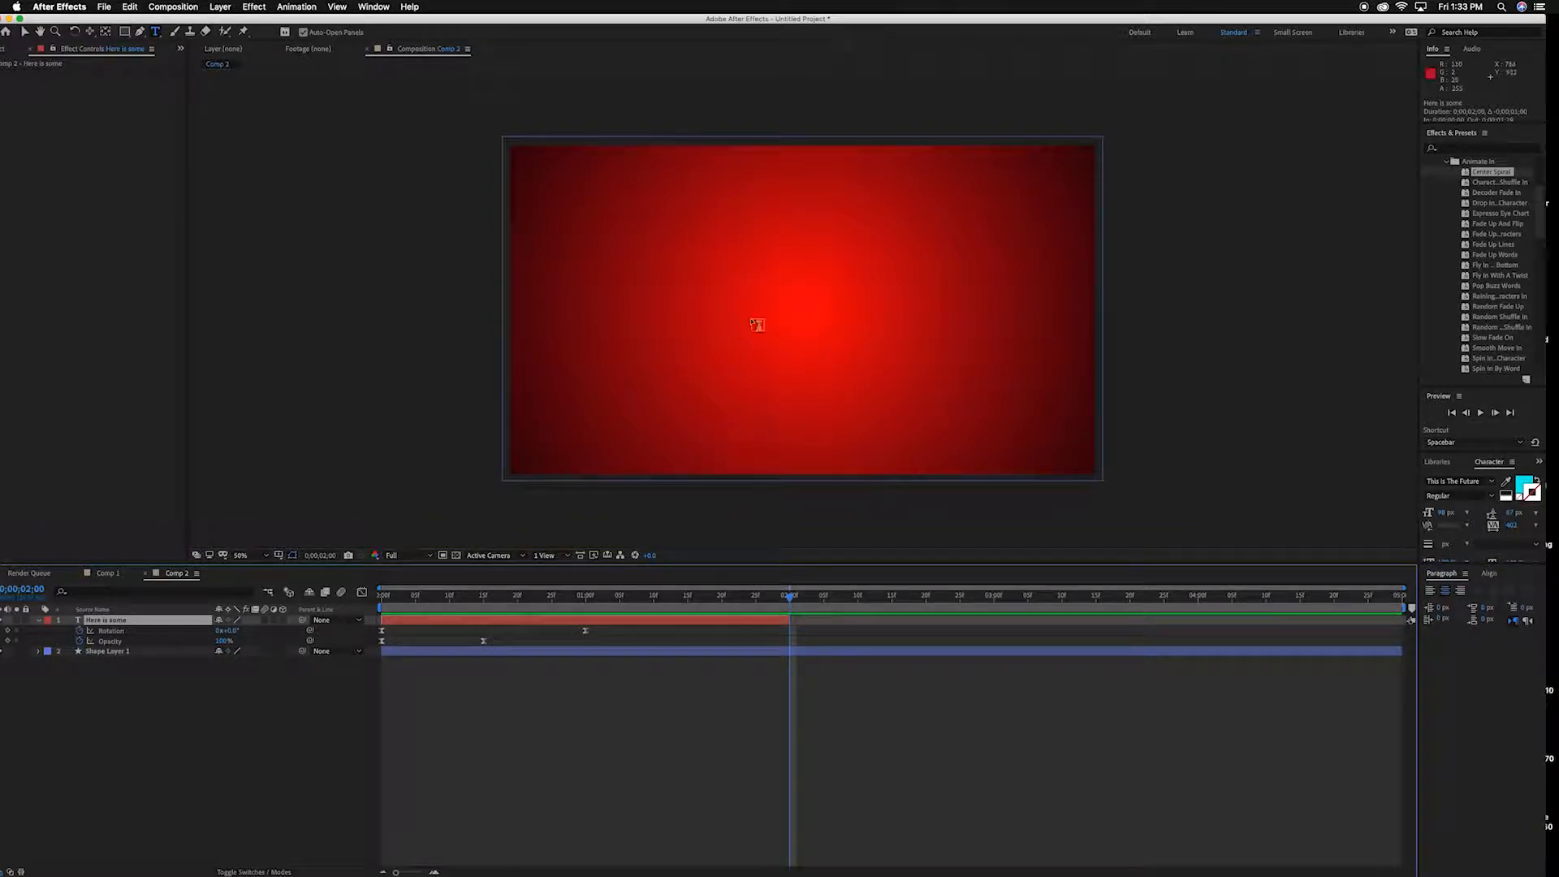
pyautogui.click(752, 315)
pyautogui.write('animated t')
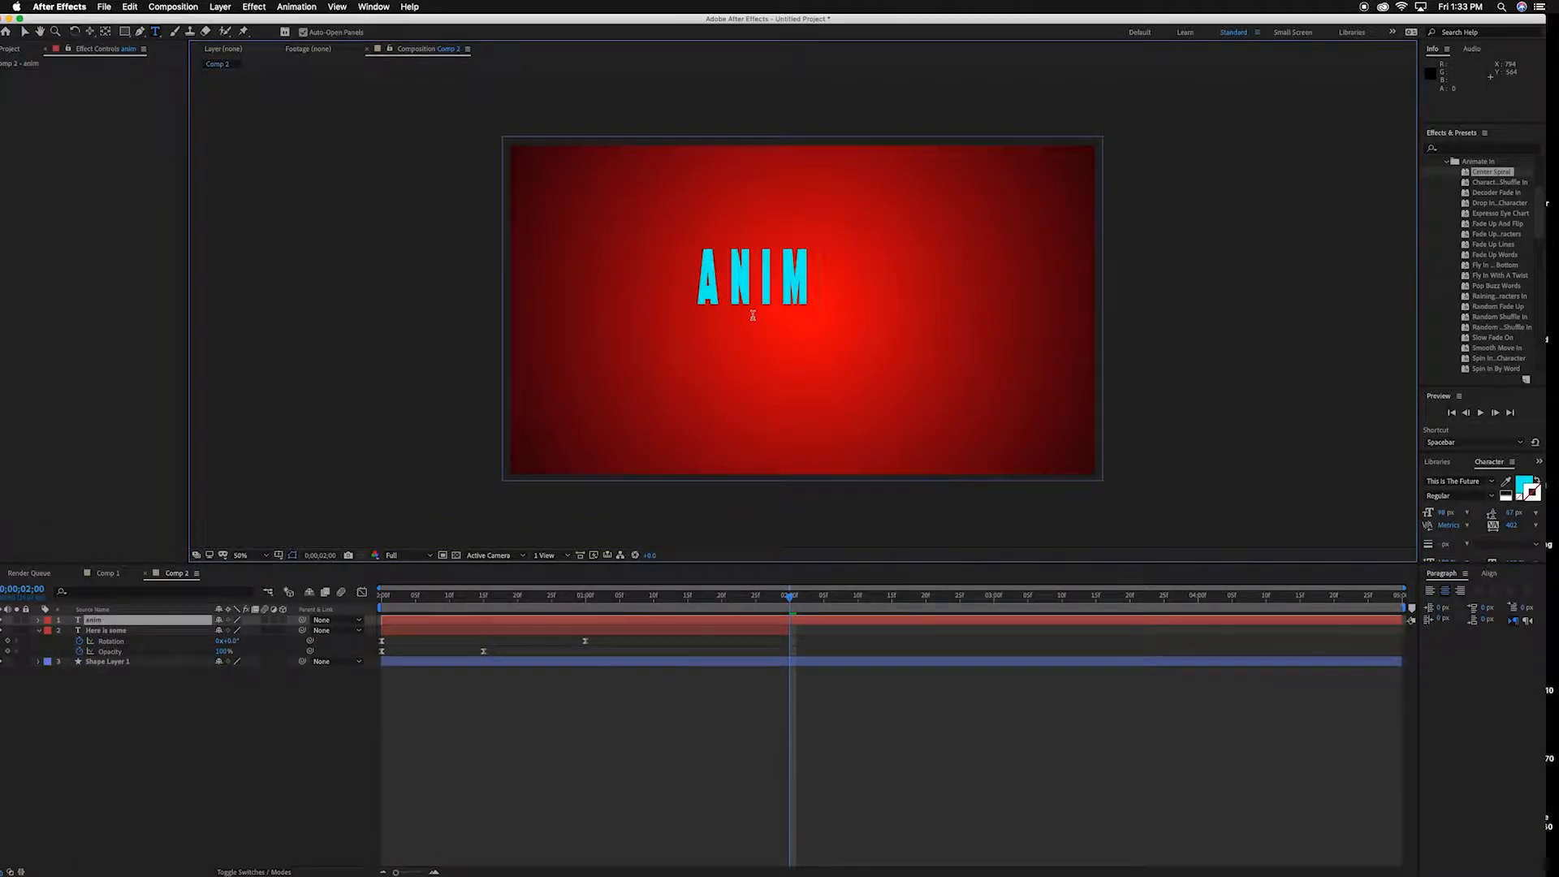
pyautogui.write('ext')
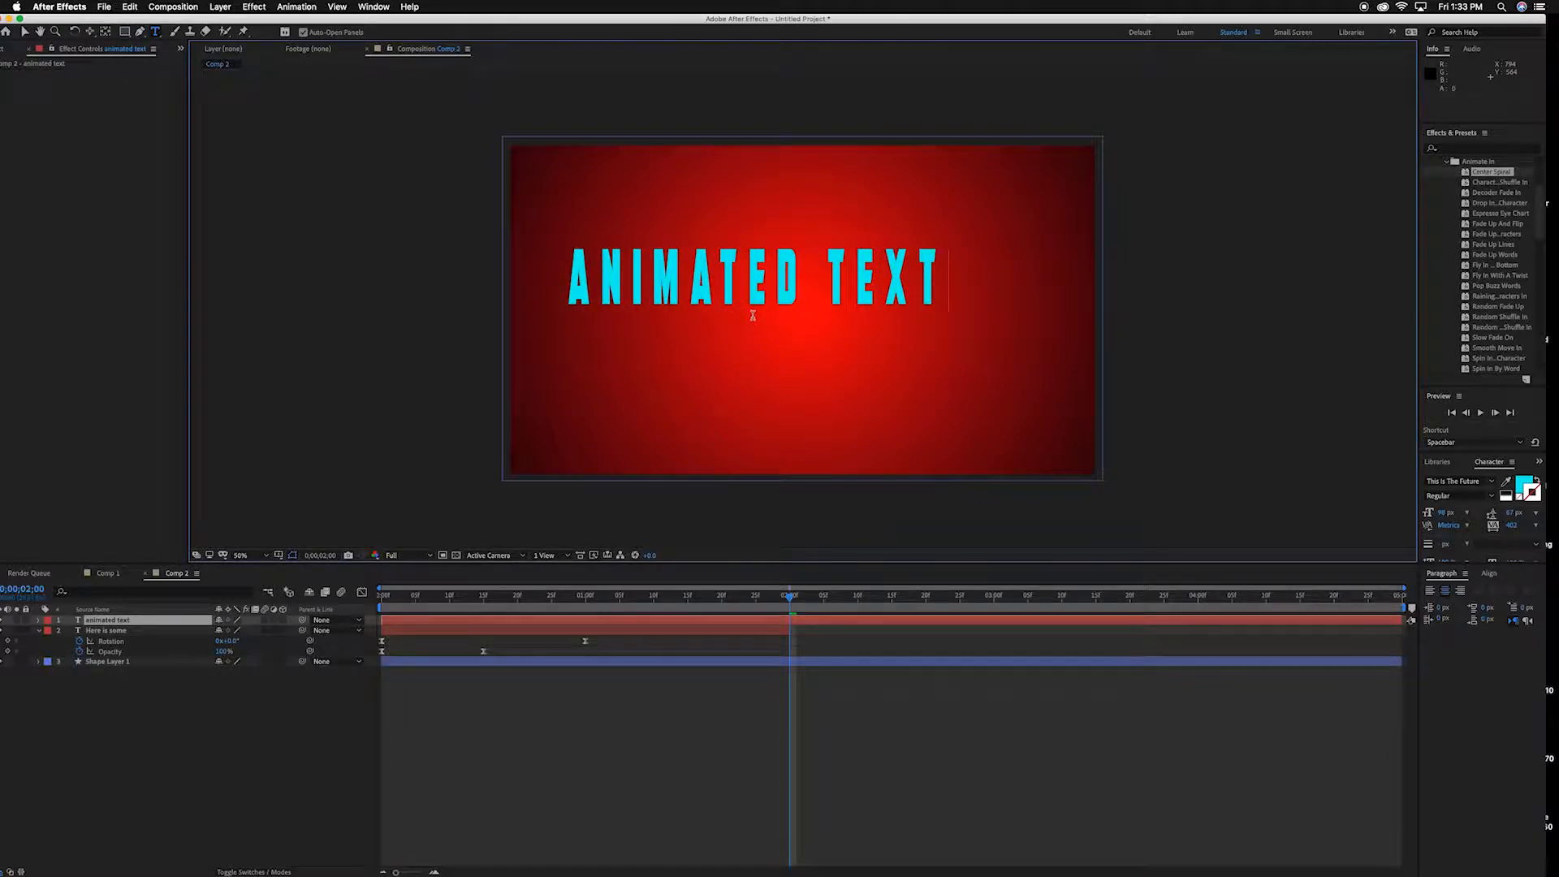
# Centre "animated text" horizontally and vertically in the composition and trim its layer to start at 0;00;02;00.
pyautogui.click(1489, 573)
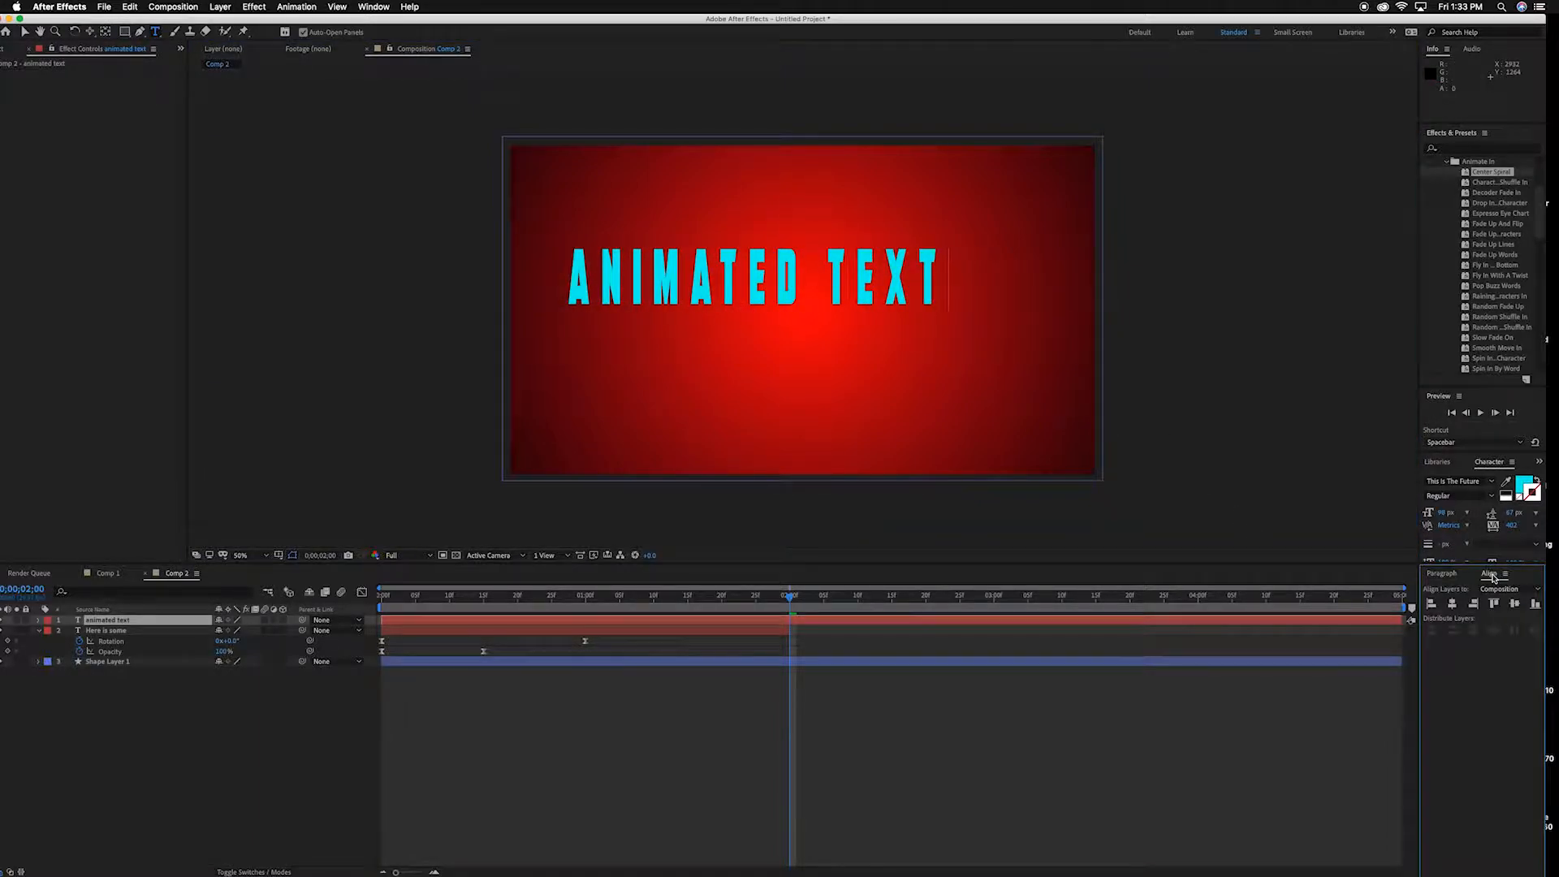
pyautogui.click(1452, 604)
pyautogui.click(1493, 605)
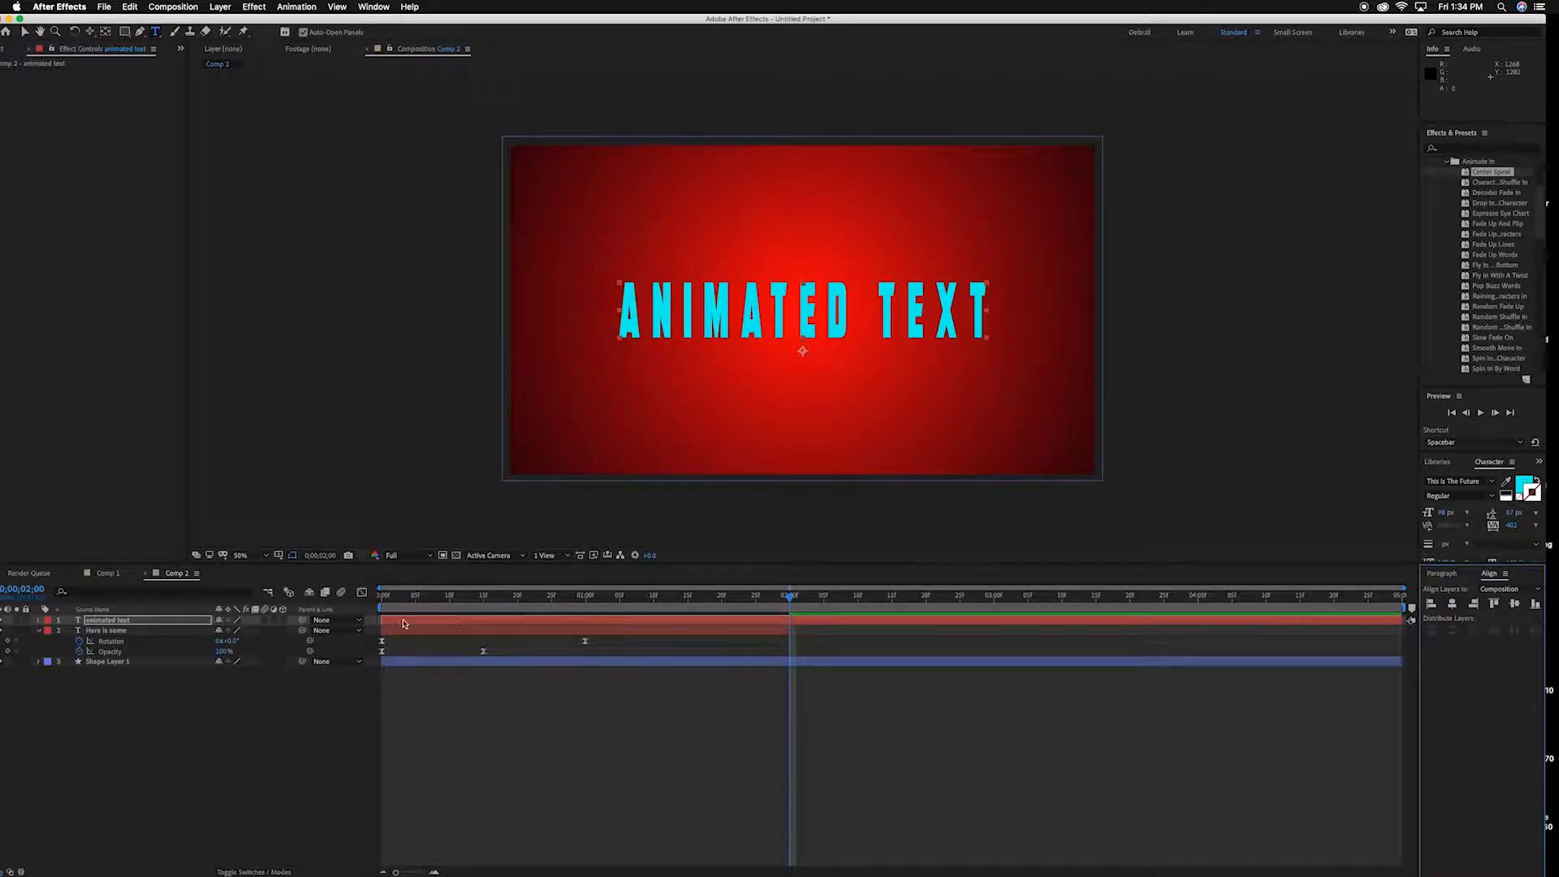
pyautogui.moveTo(384, 620); pyautogui.dragTo(789, 625)
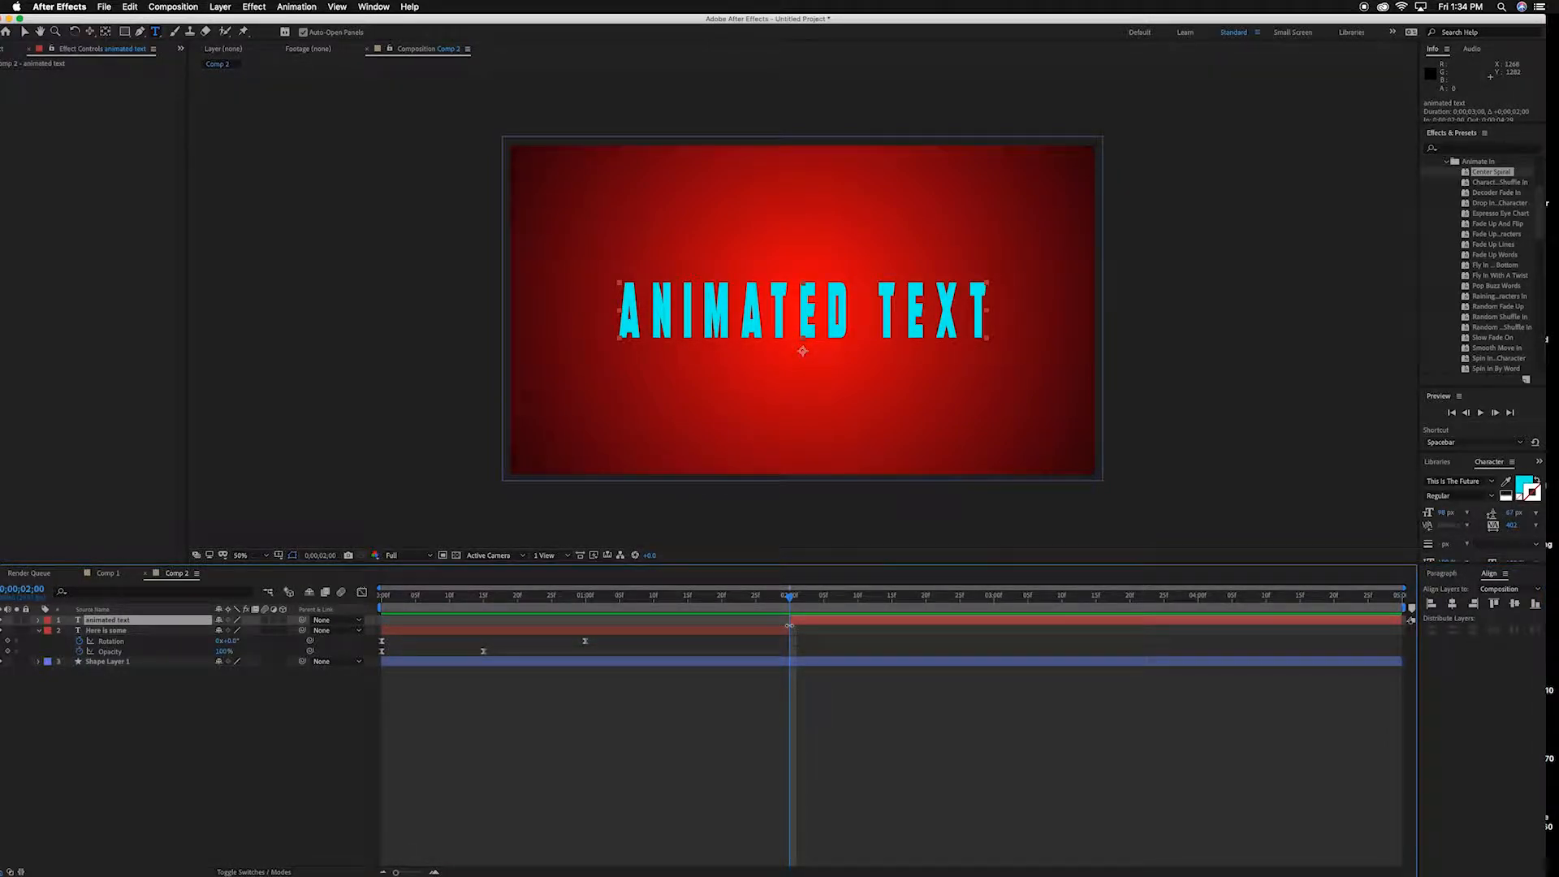
# Apply the Decoder Fade In preset from Animate In to the "animated text" layer at 0;00;02;00.
pyautogui.click(1478, 193)
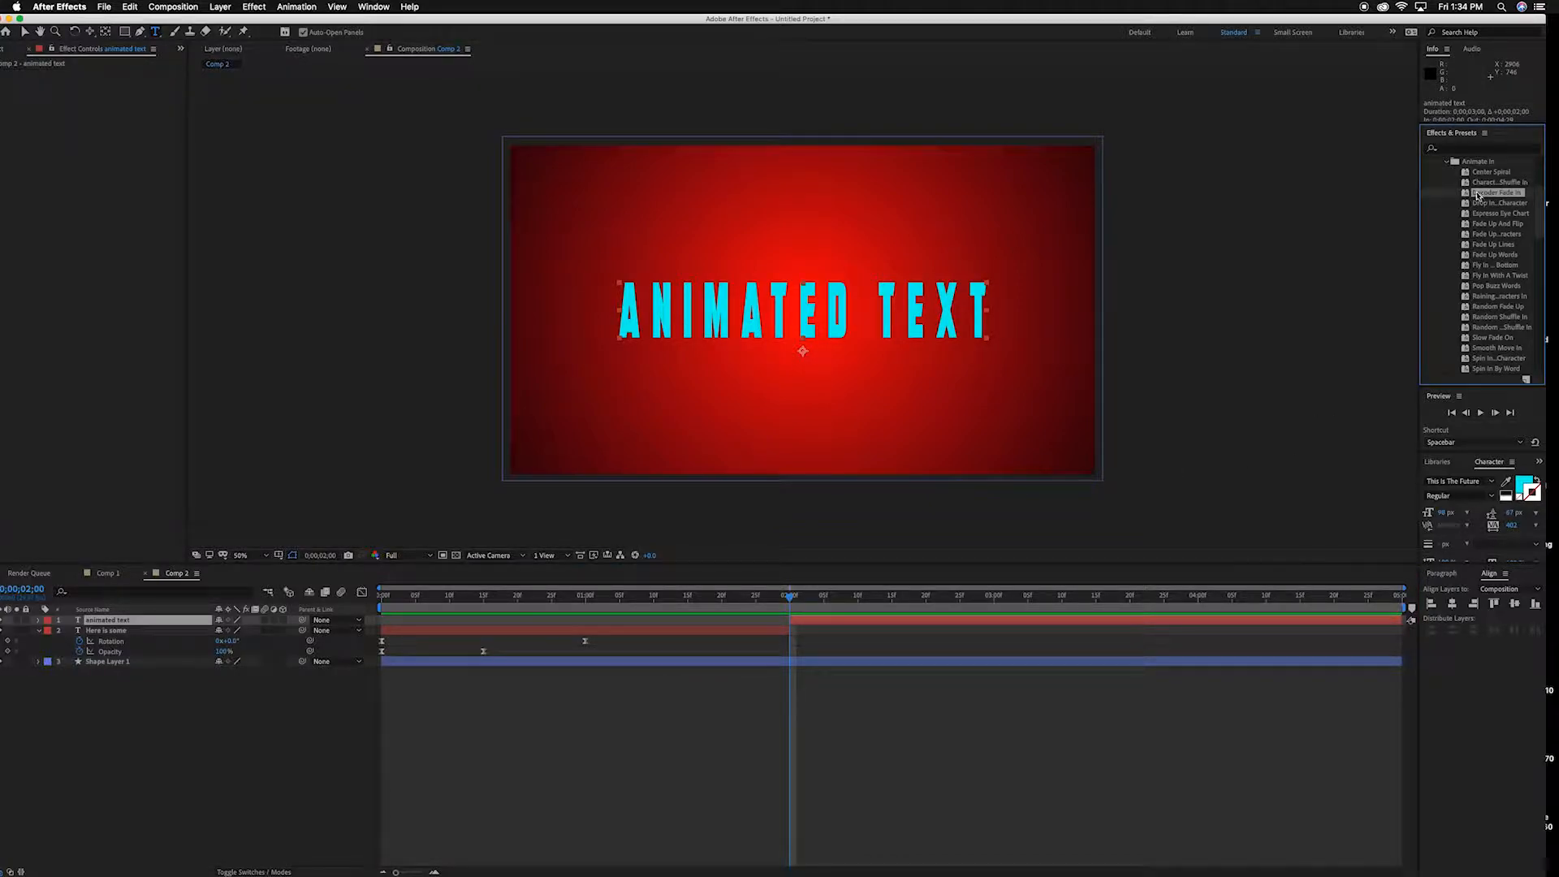
pyautogui.moveTo(1466, 195); pyautogui.dragTo(999, 623)
pyautogui.press('v')
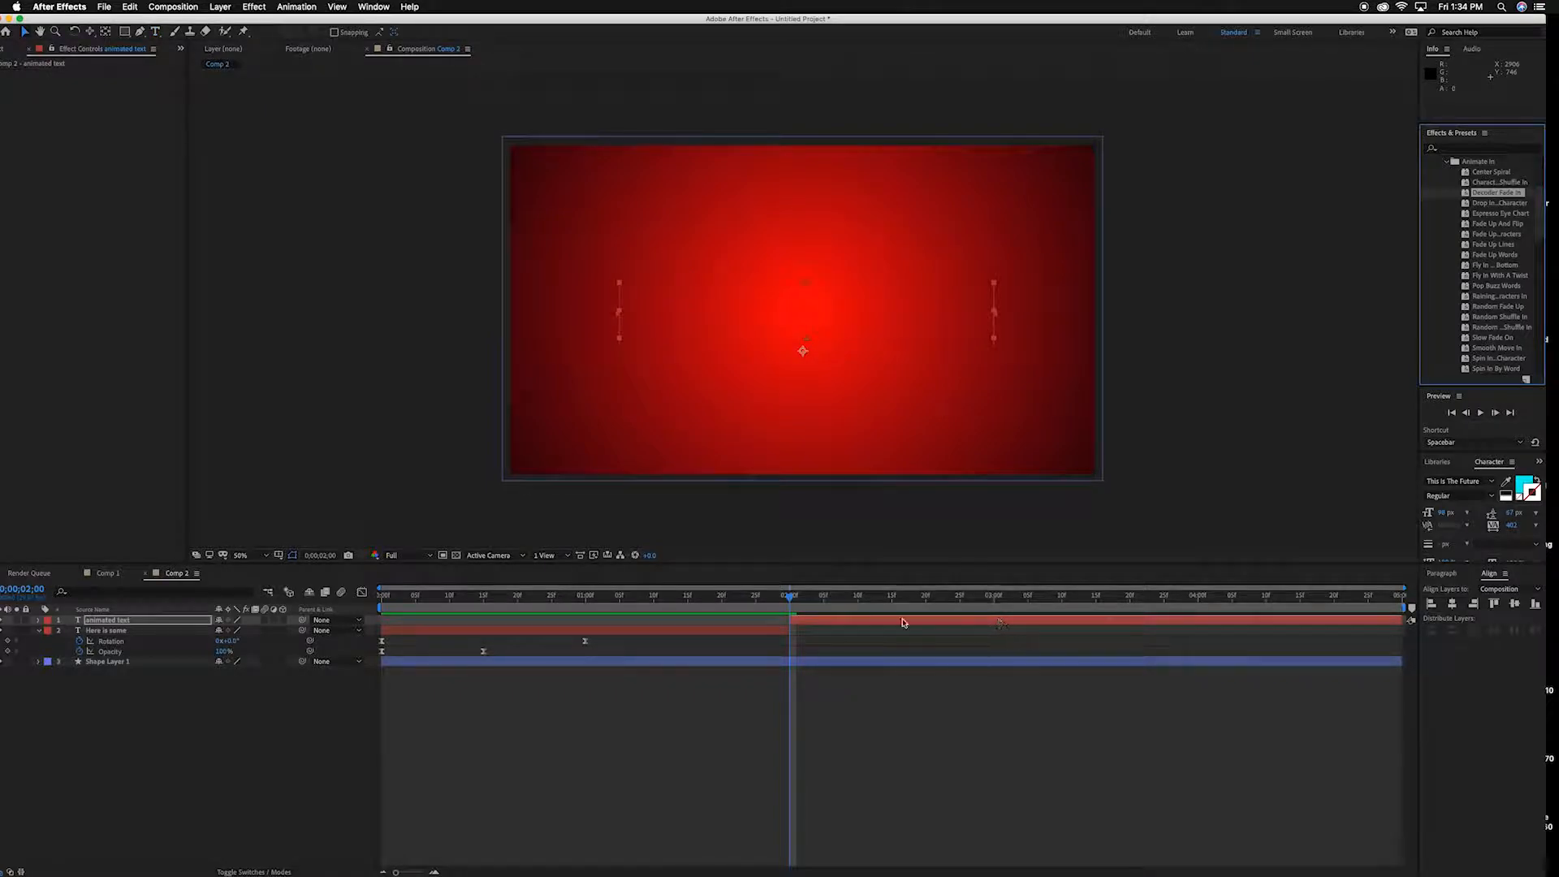
# Split the "animated text" layer at 0;00;04;00 and delete the part after the split.
pyautogui.moveTo(787, 600); pyautogui.dragTo(1207, 620)
pyautogui.click(1207, 620)
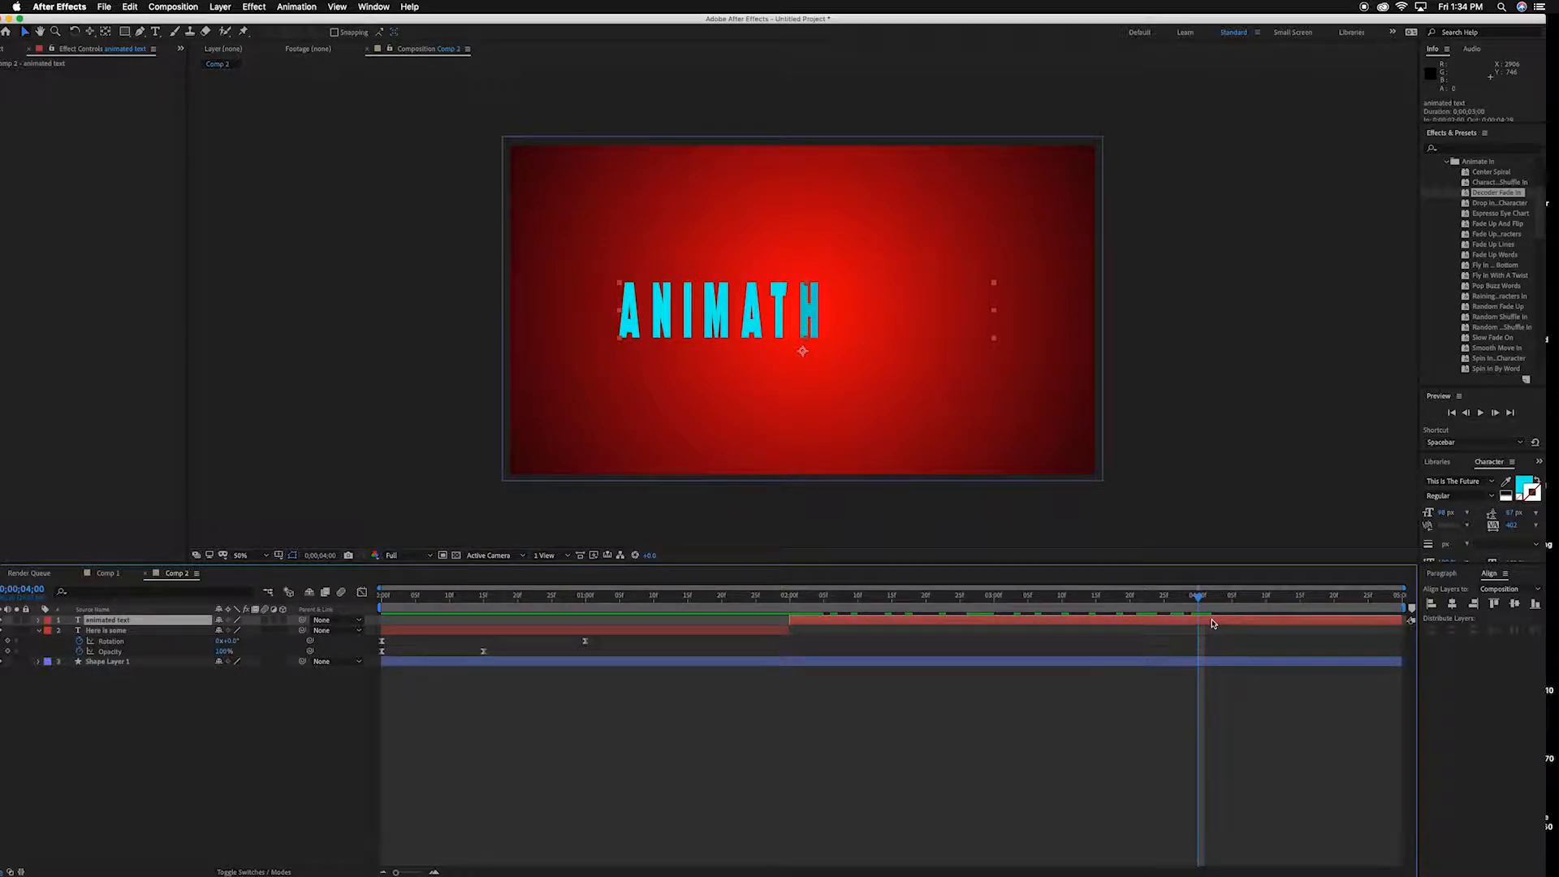
pyautogui.press('super+shift+d')
pyautogui.click(1212, 622)
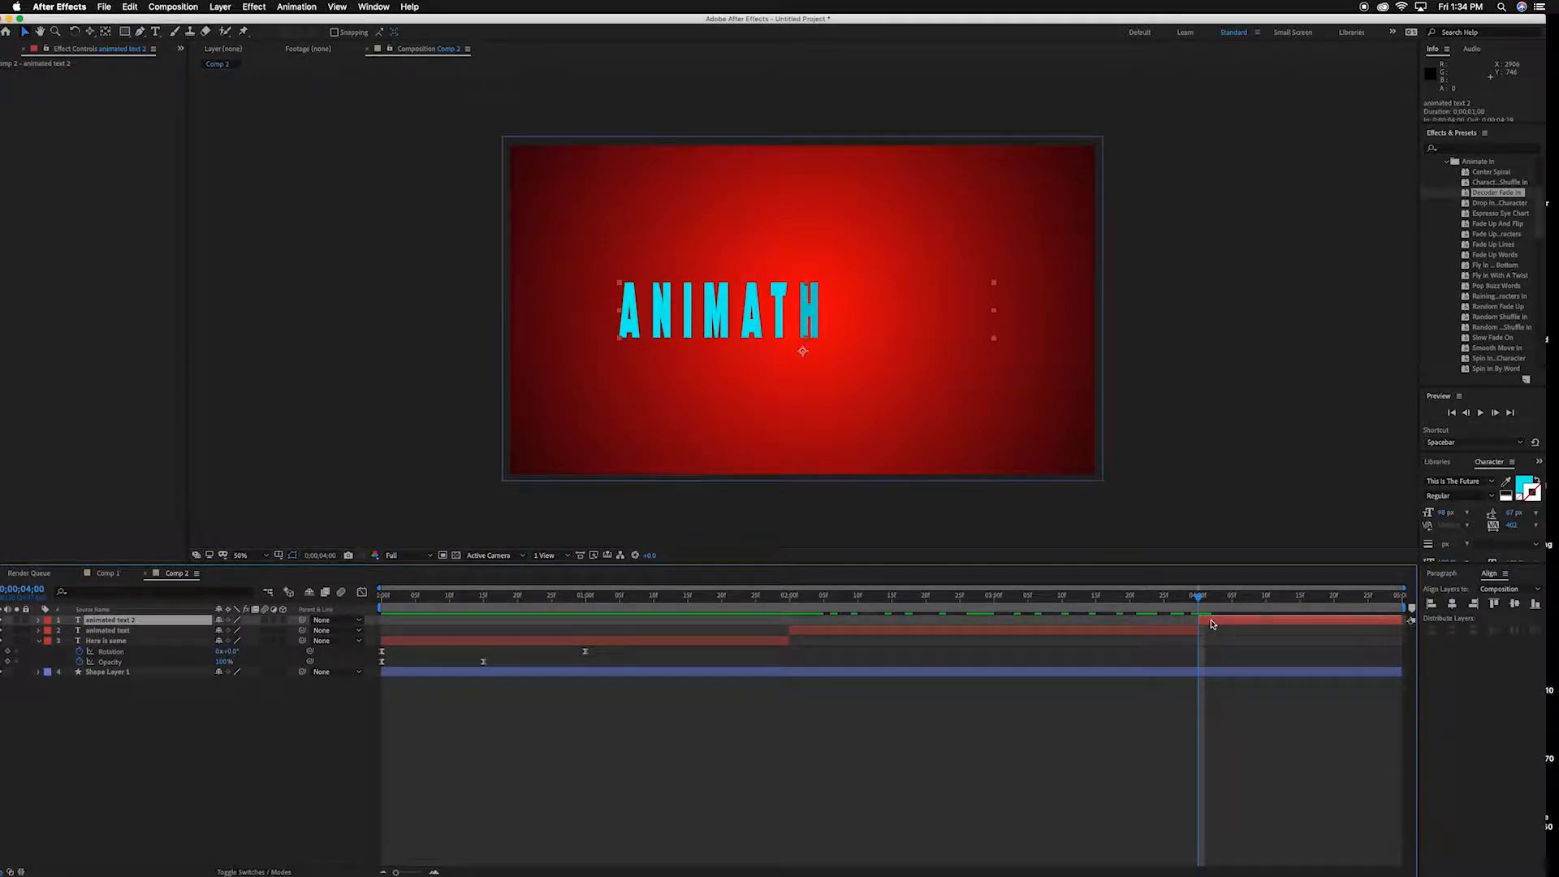
pyautogui.press('Delete')
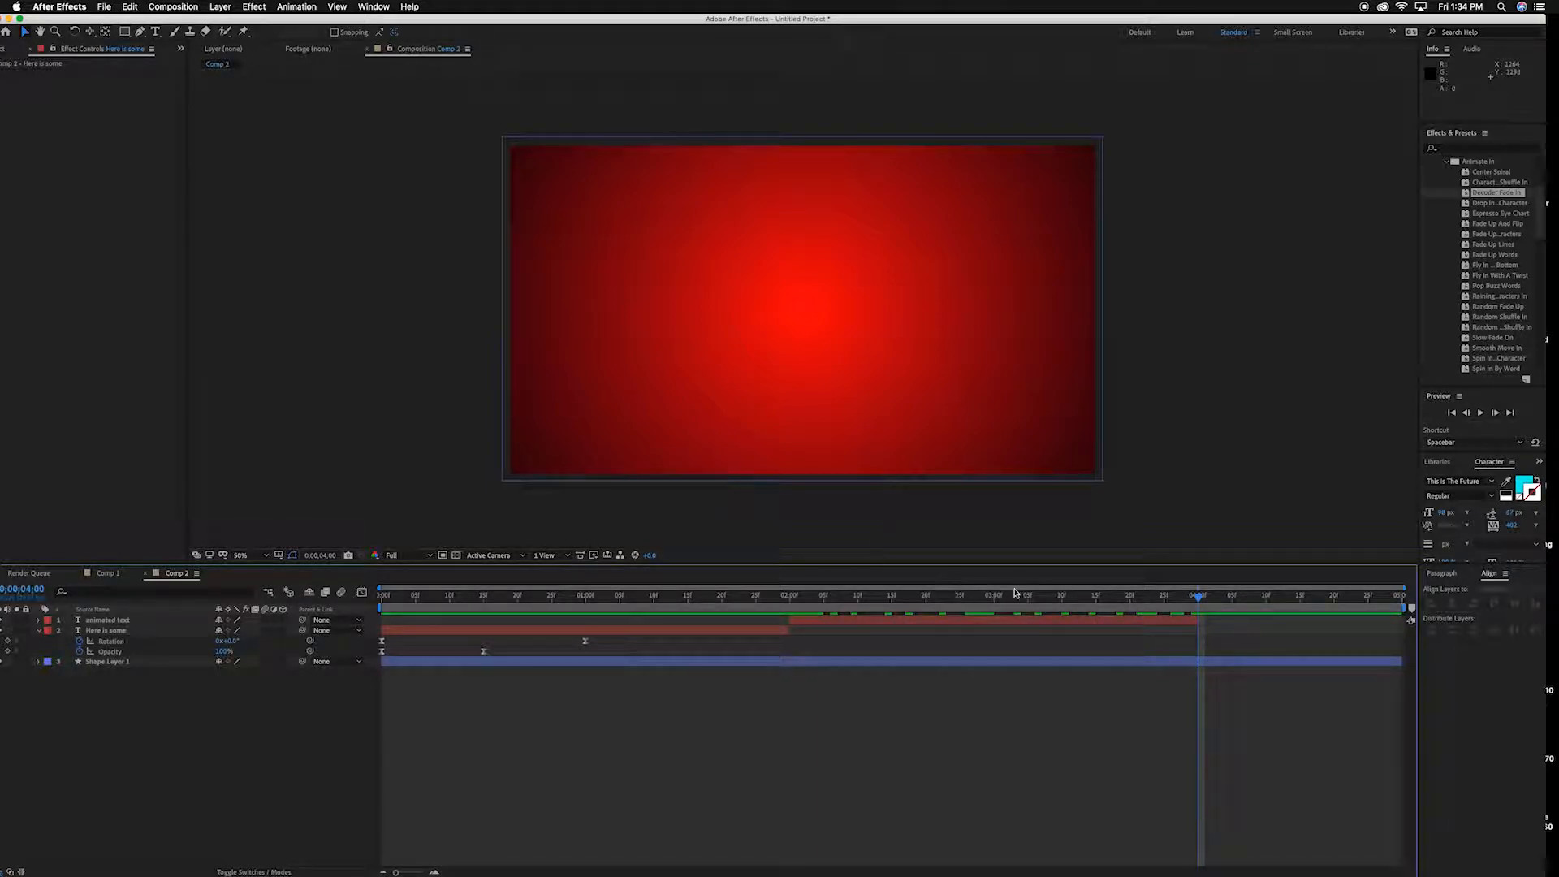
# Reveal the keyframes of the "animated text" layer.
pyautogui.click(1000, 623)
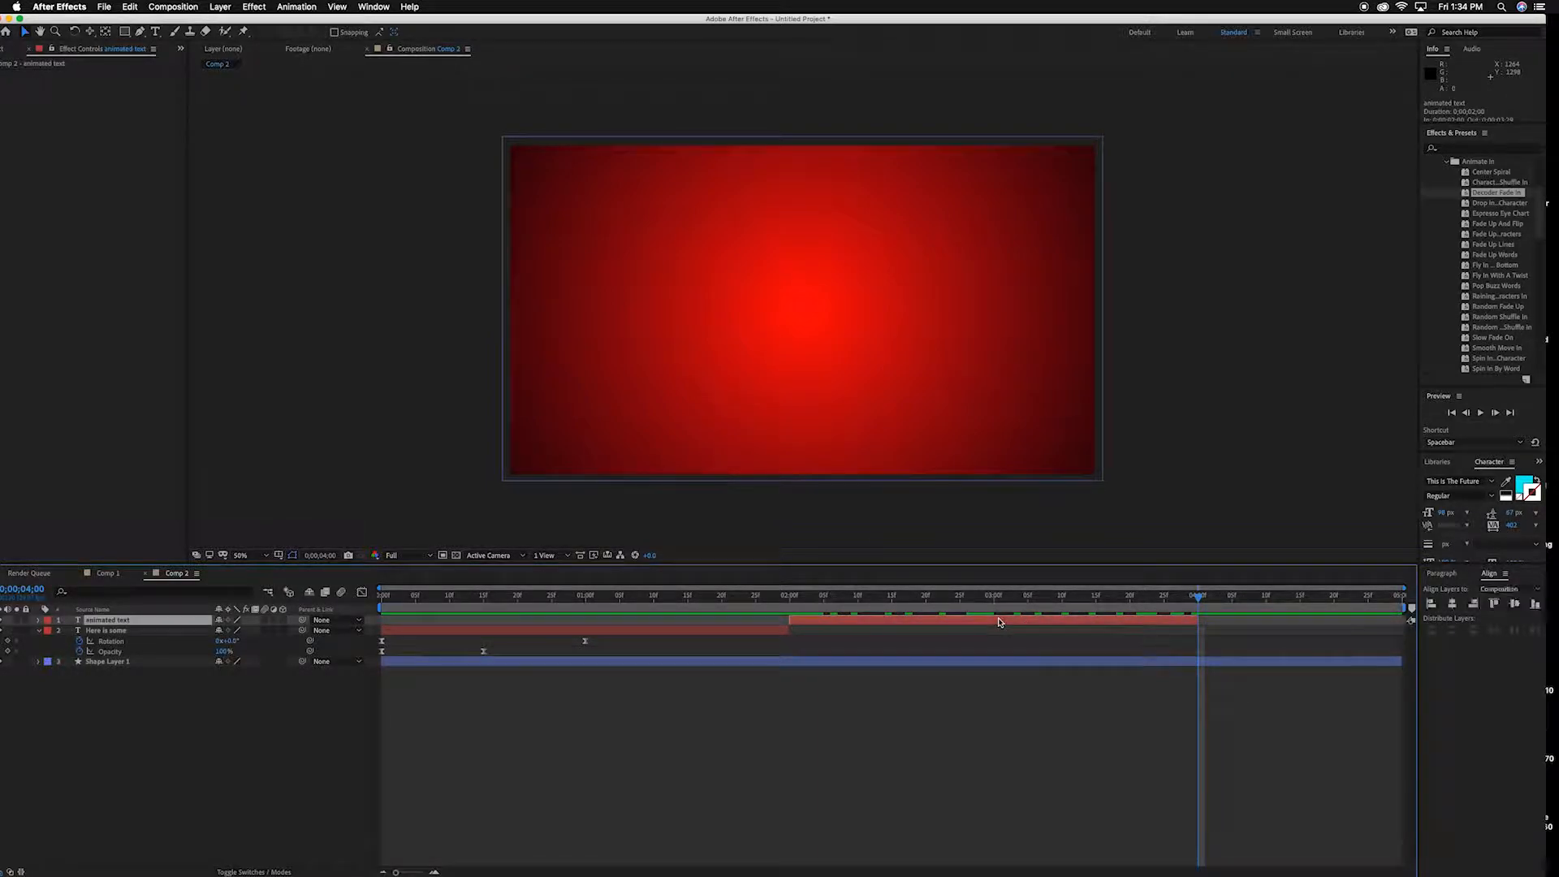
pyautogui.press('u')
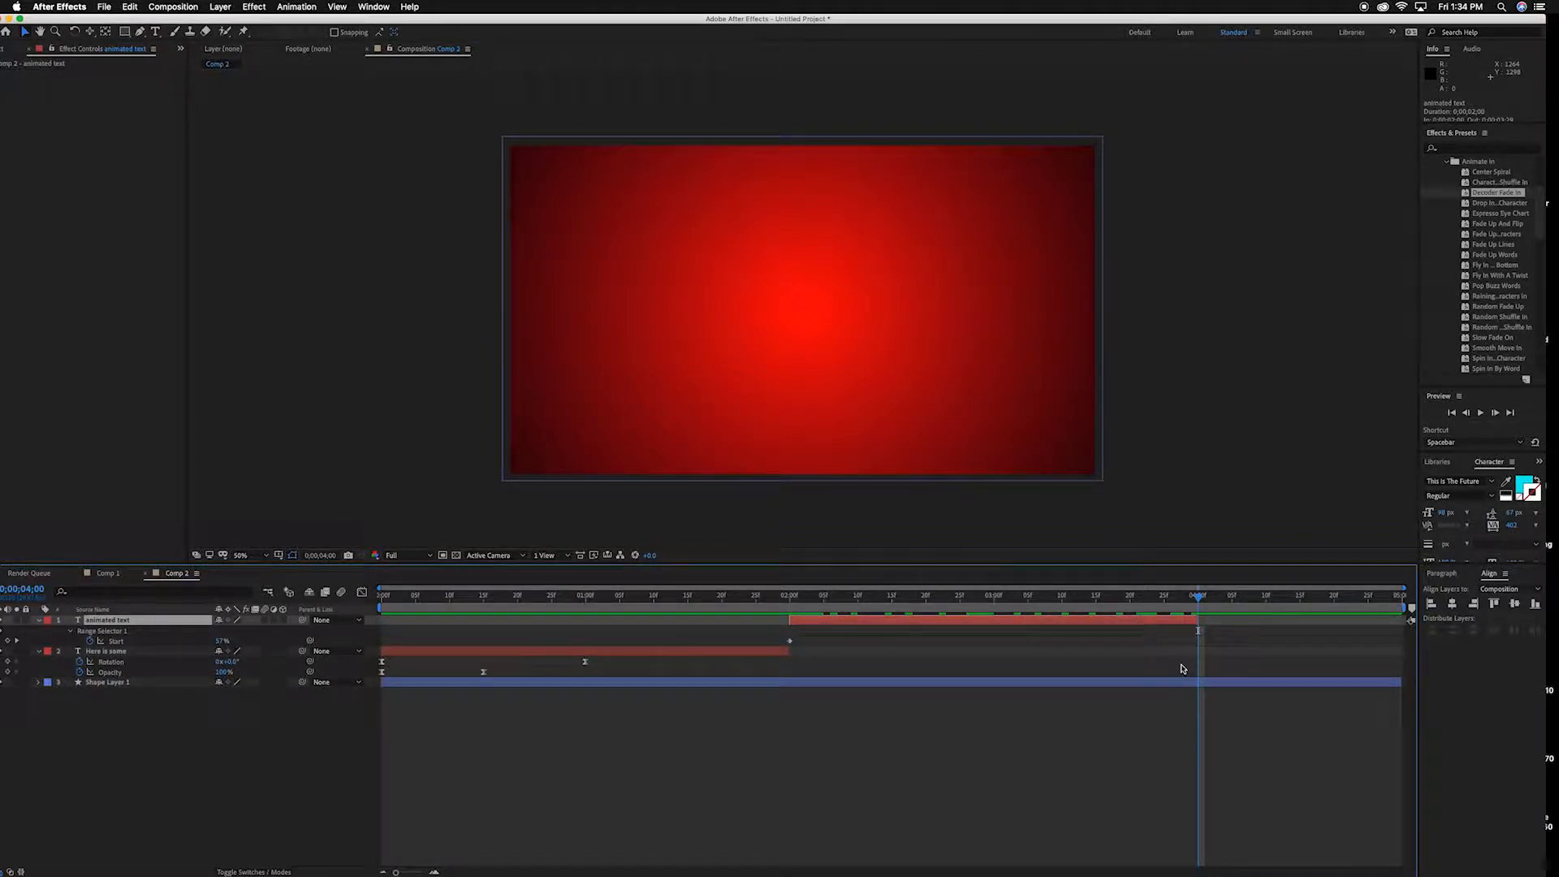
pyautogui.press(',')
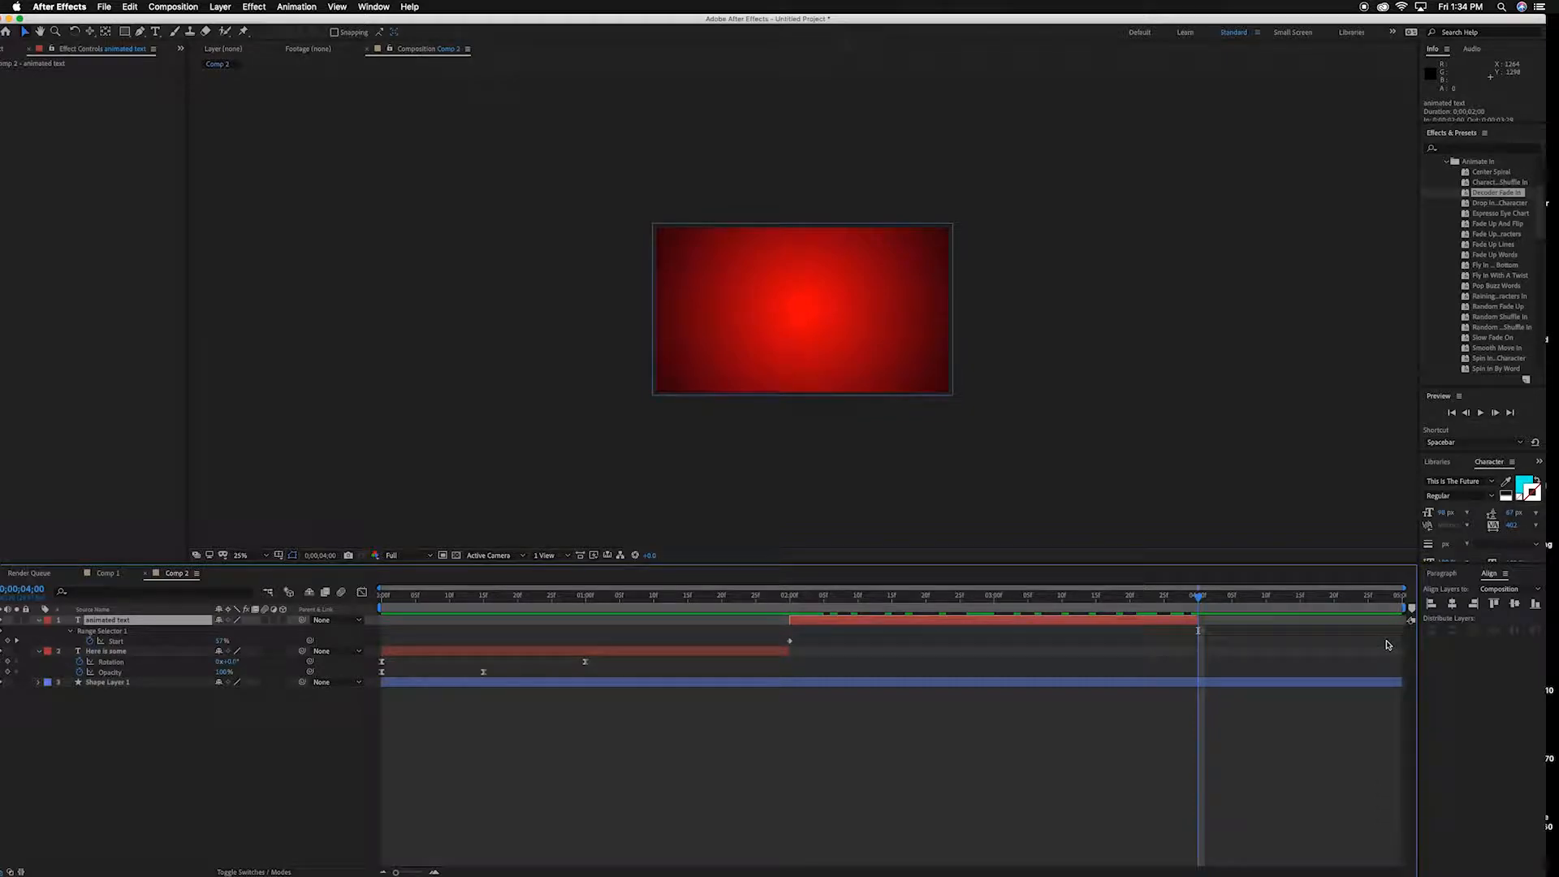
pyautogui.click(1376, 647)
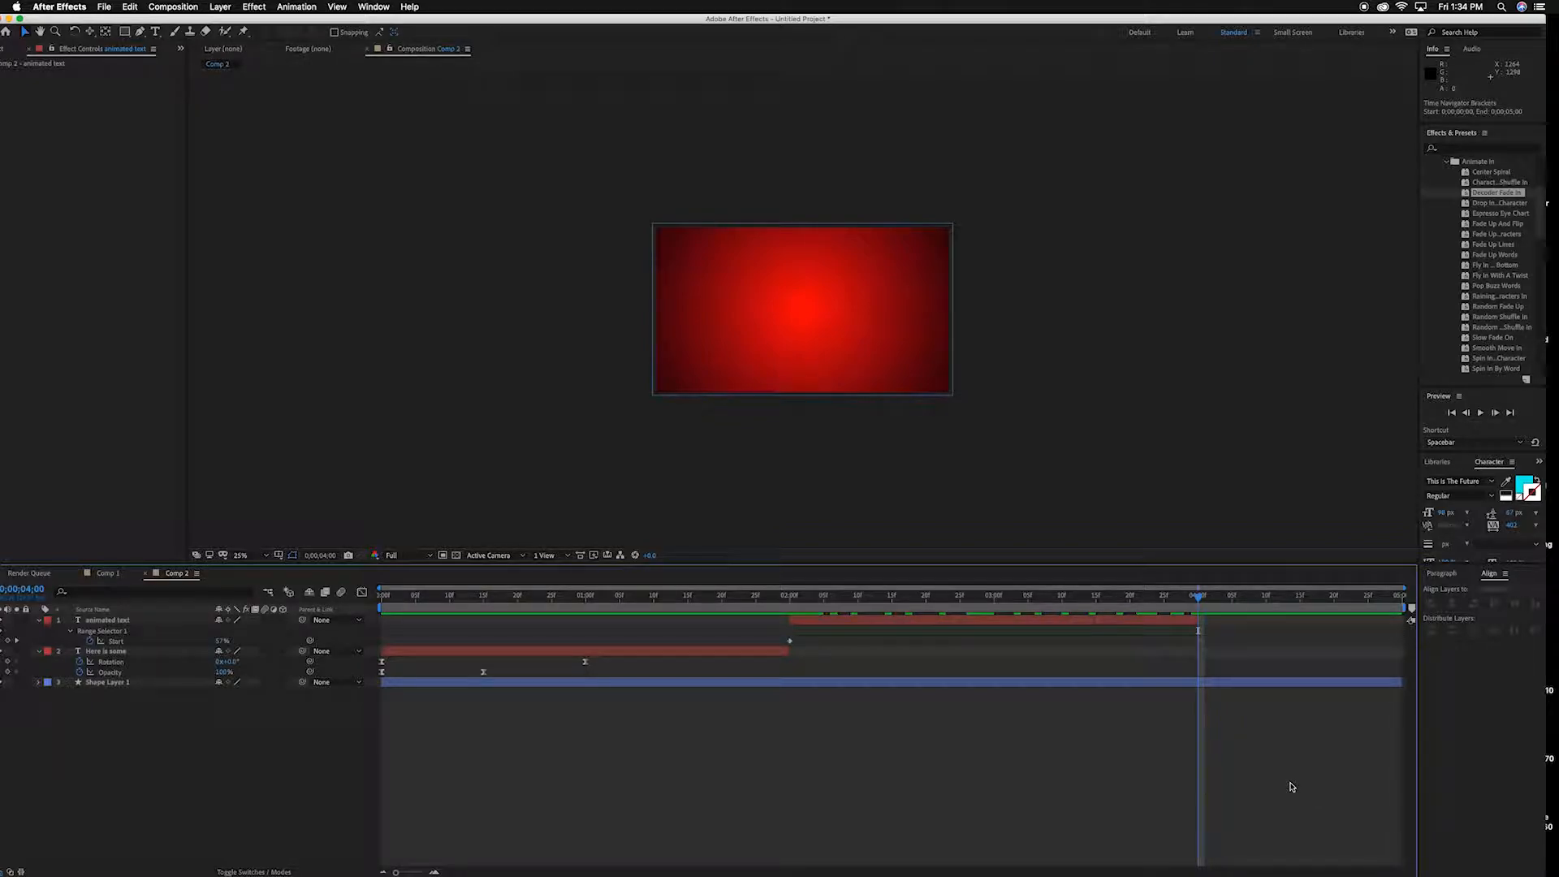
pyautogui.press(',')
pyautogui.press(',')
pyautogui.press('.')
pyautogui.press('.')
pyautogui.press('.')
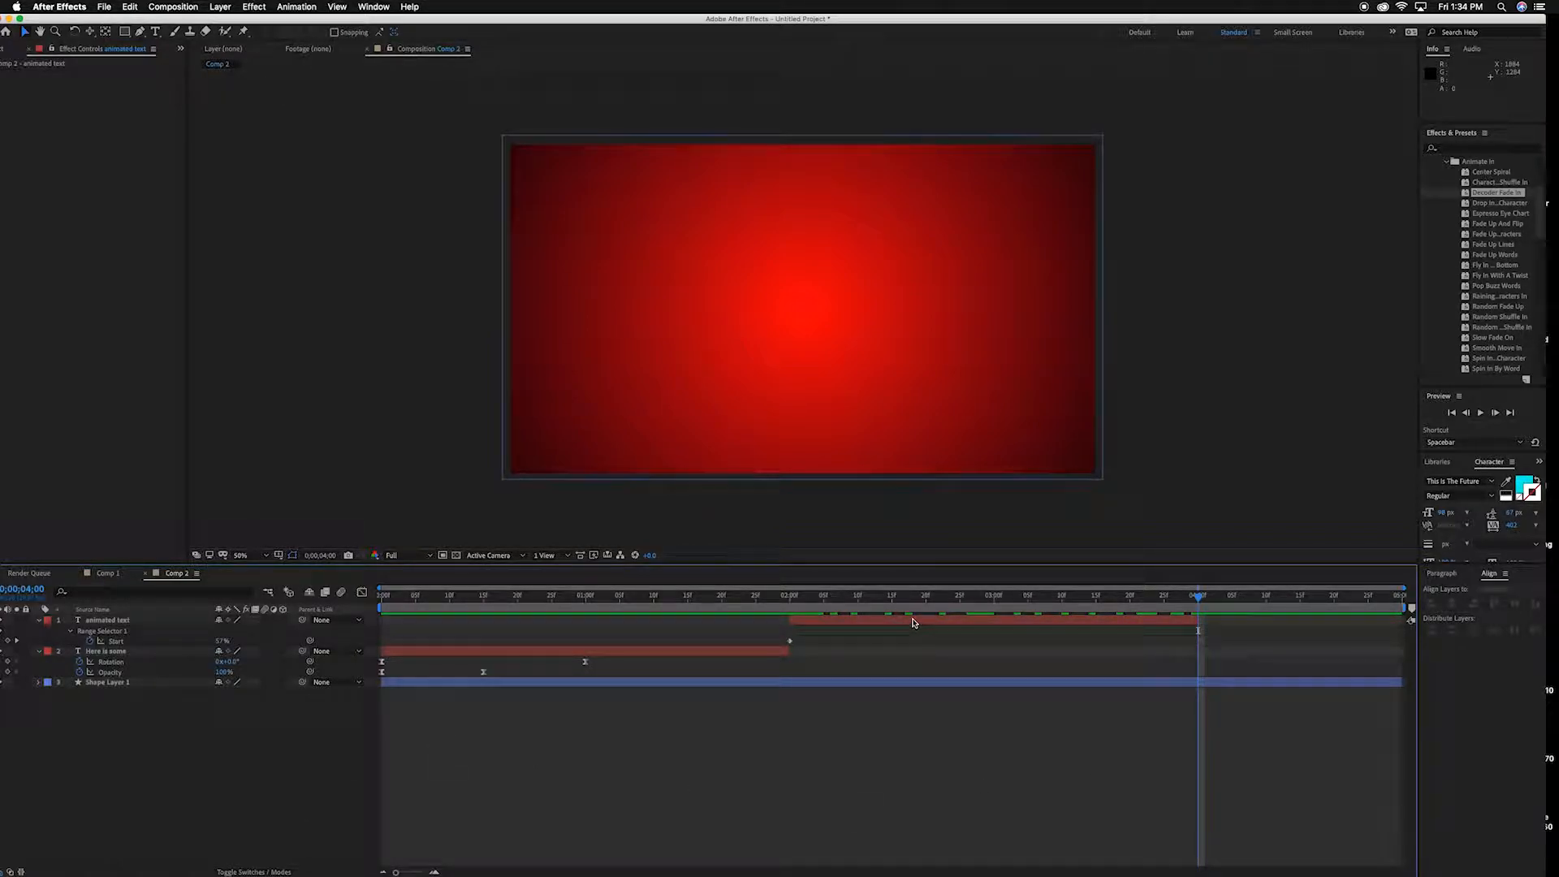
pyautogui.moveTo(395, 872); pyautogui.dragTo(401, 872)
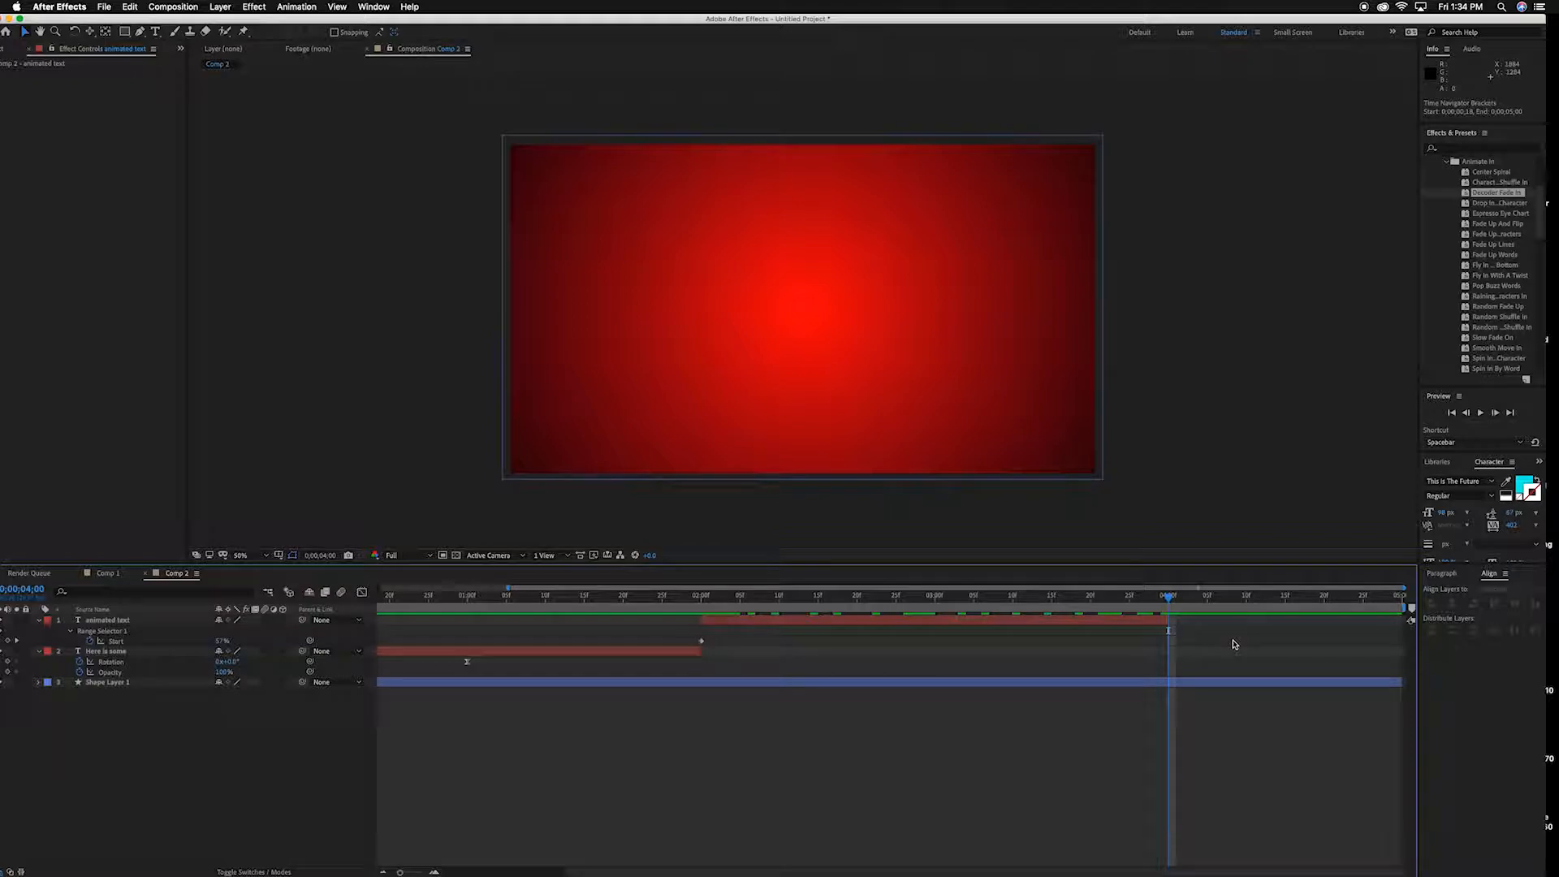
# Undo the deletion and the split of the "animated text" layer and show the full timeline again.
pyautogui.press('super+z')
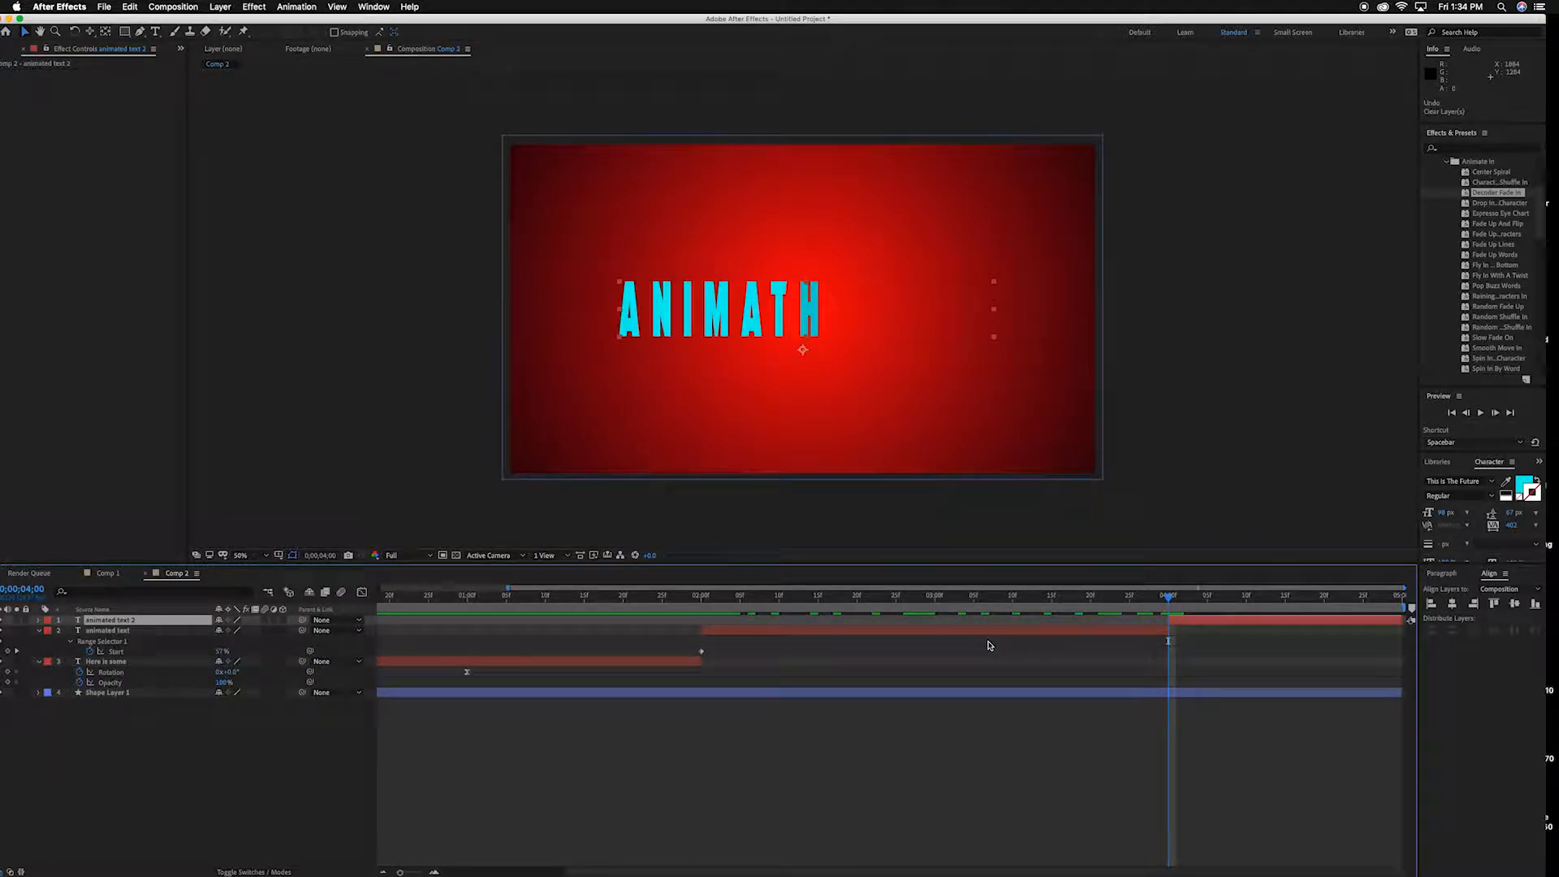
pyautogui.press('super+z')
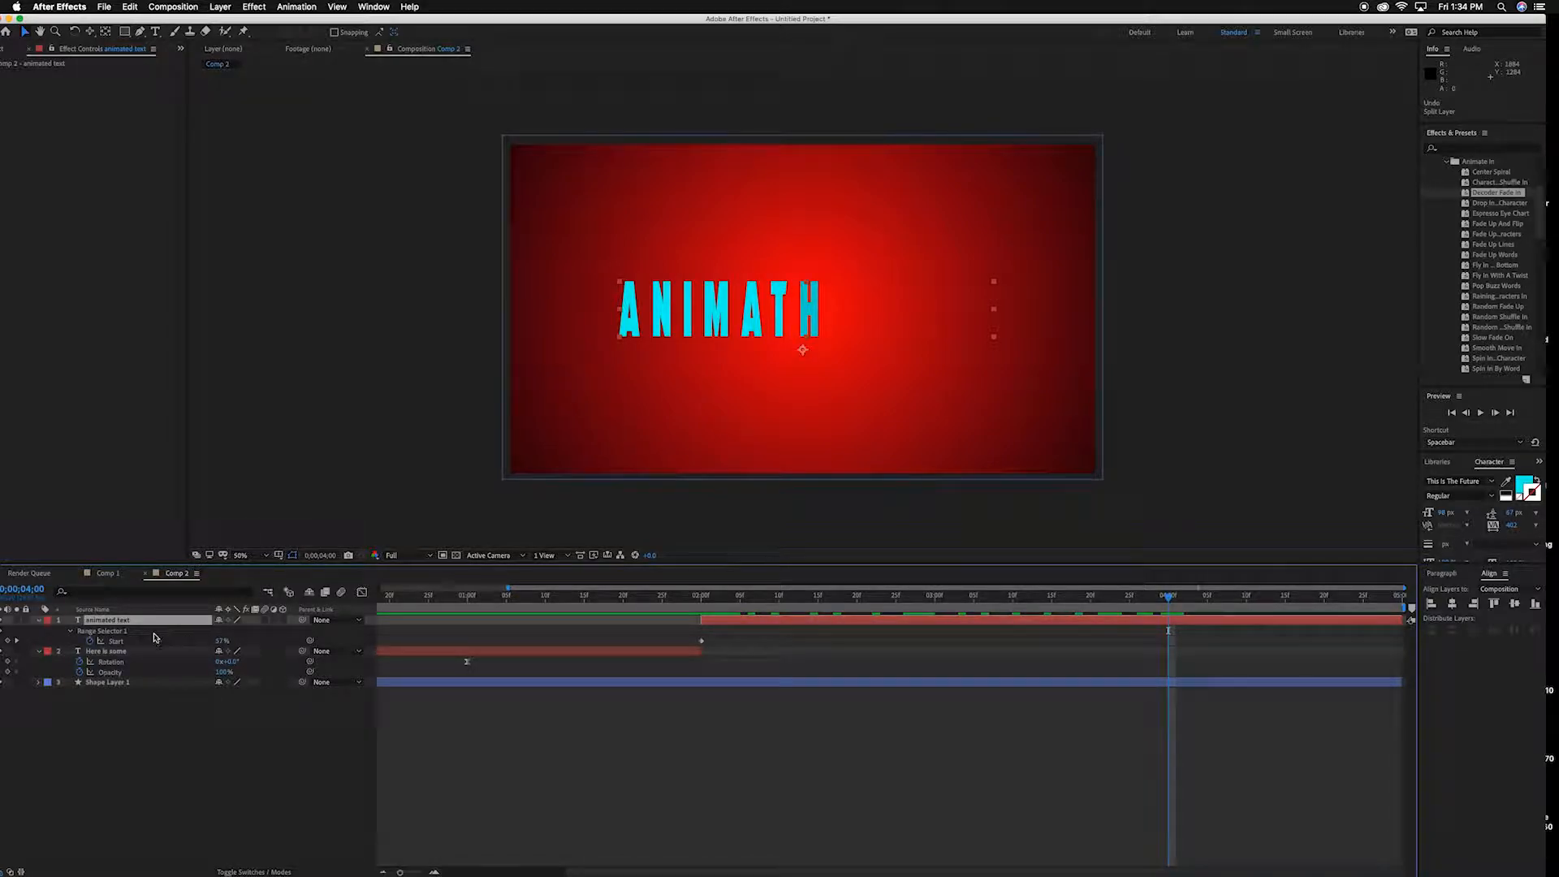
pyautogui.click(119, 623)
pyautogui.moveTo(400, 872); pyautogui.dragTo(351, 870)
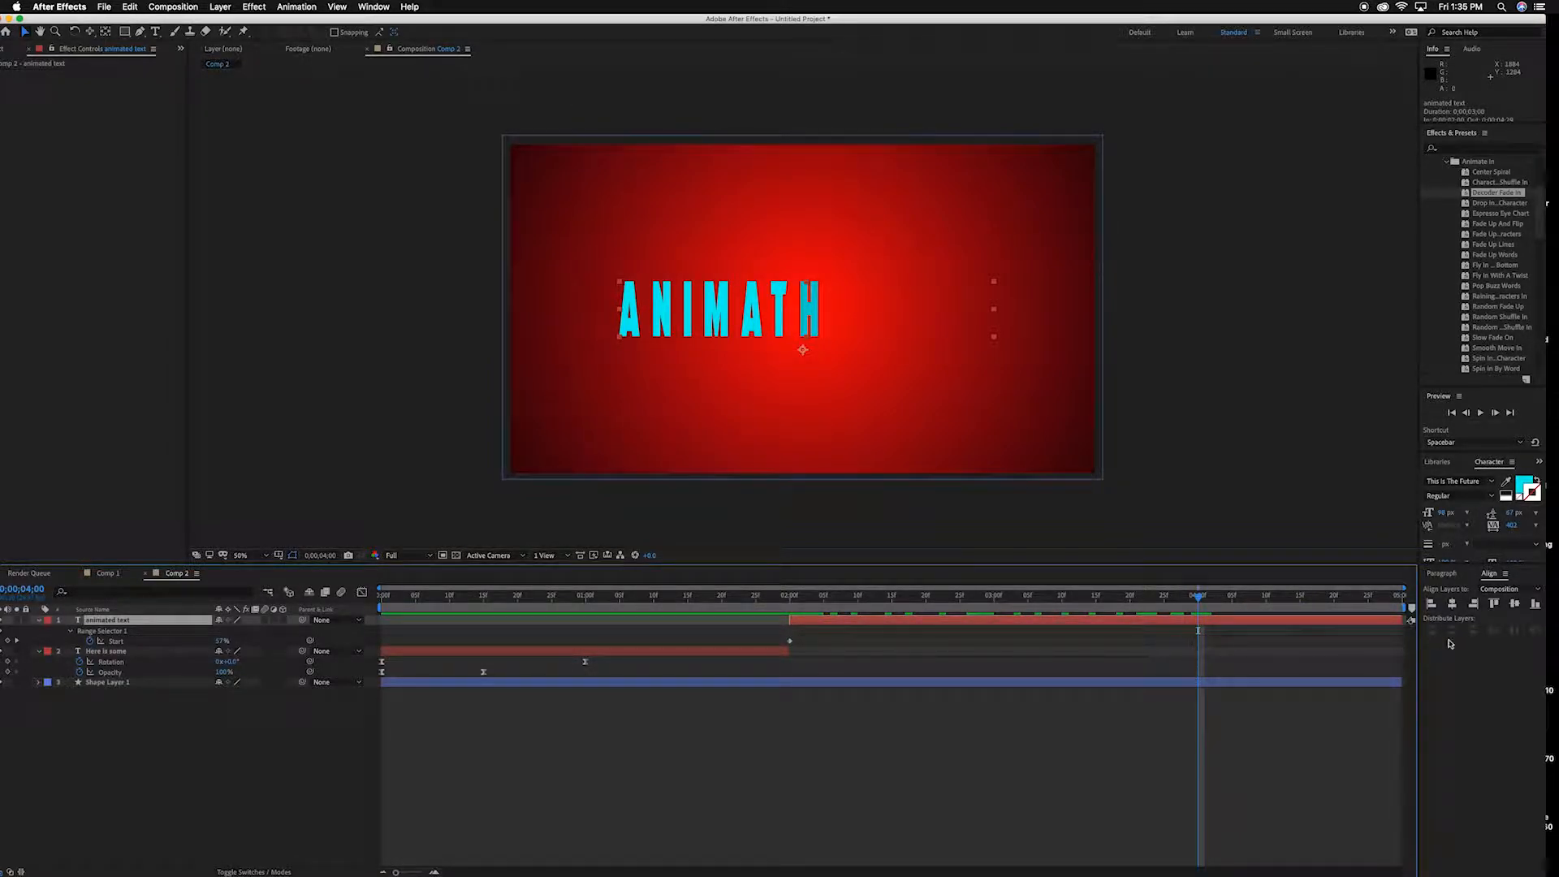
# Slide the "animated text" layer earlier to reach its ending Start keyframe, shorten the animation to one second, and return the layer to 0;00;02;00.
pyautogui.moveTo(1263, 620); pyautogui.dragTo(1100, 620)
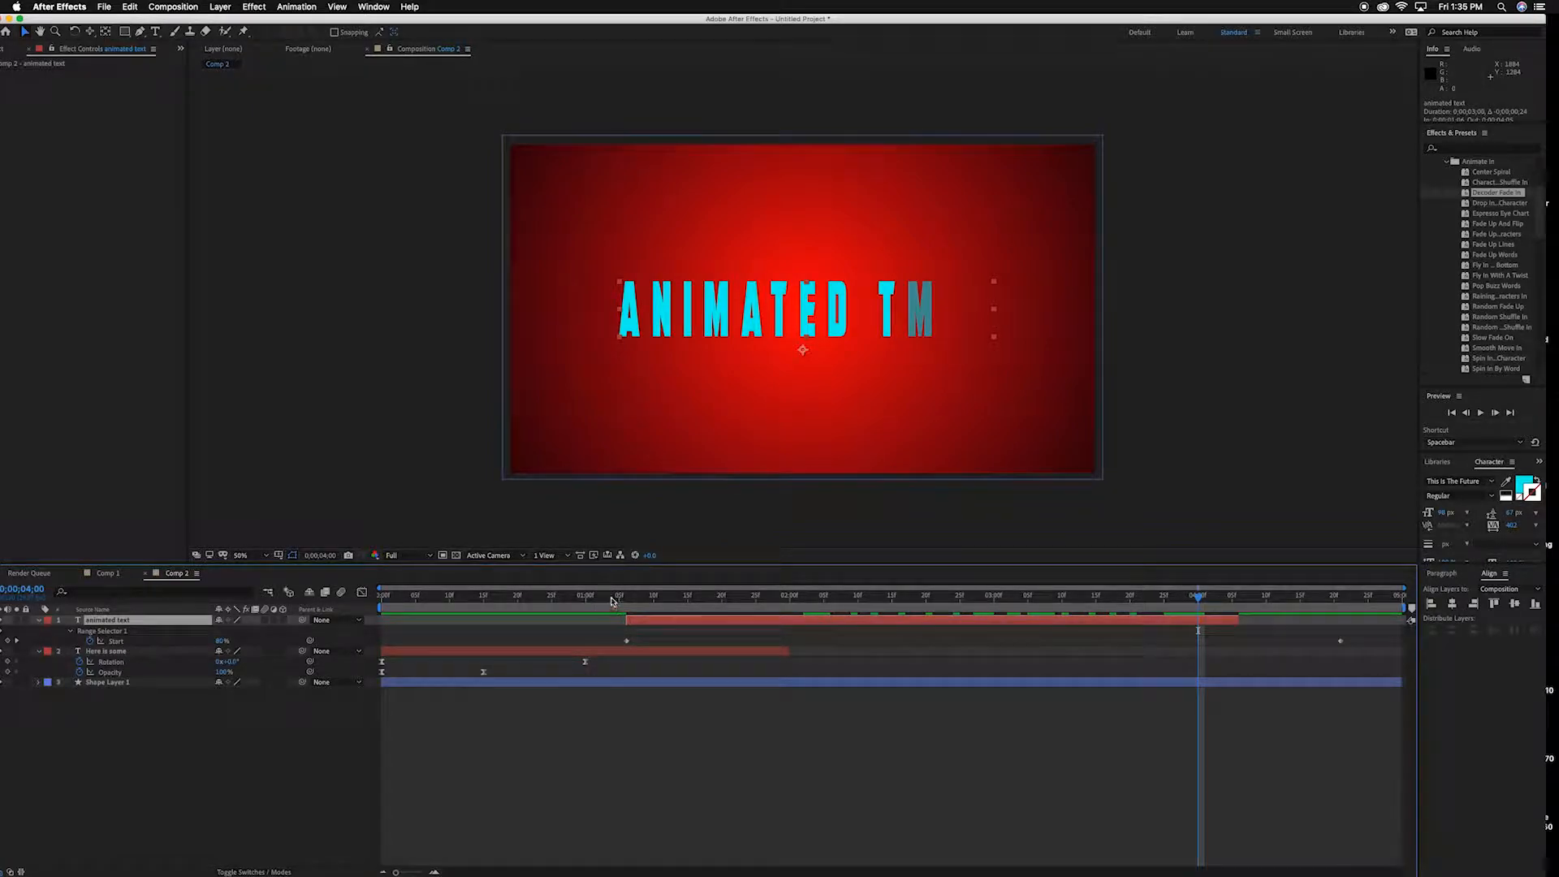
pyautogui.moveTo(677, 625); pyautogui.dragTo(636, 623)
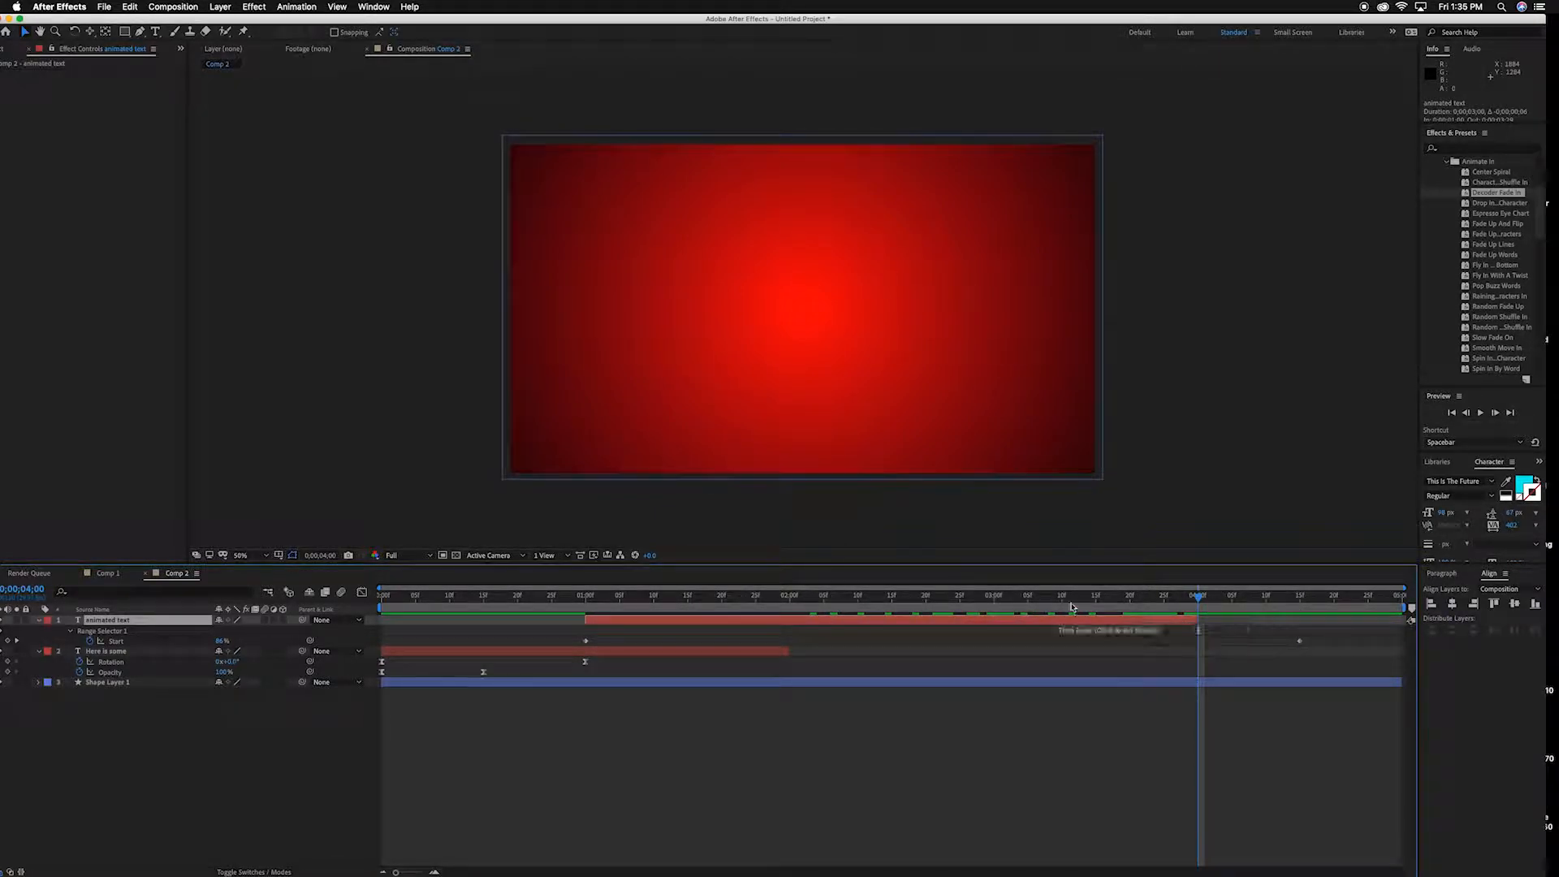
pyautogui.moveTo(1041, 624); pyautogui.dragTo(1076, 622)
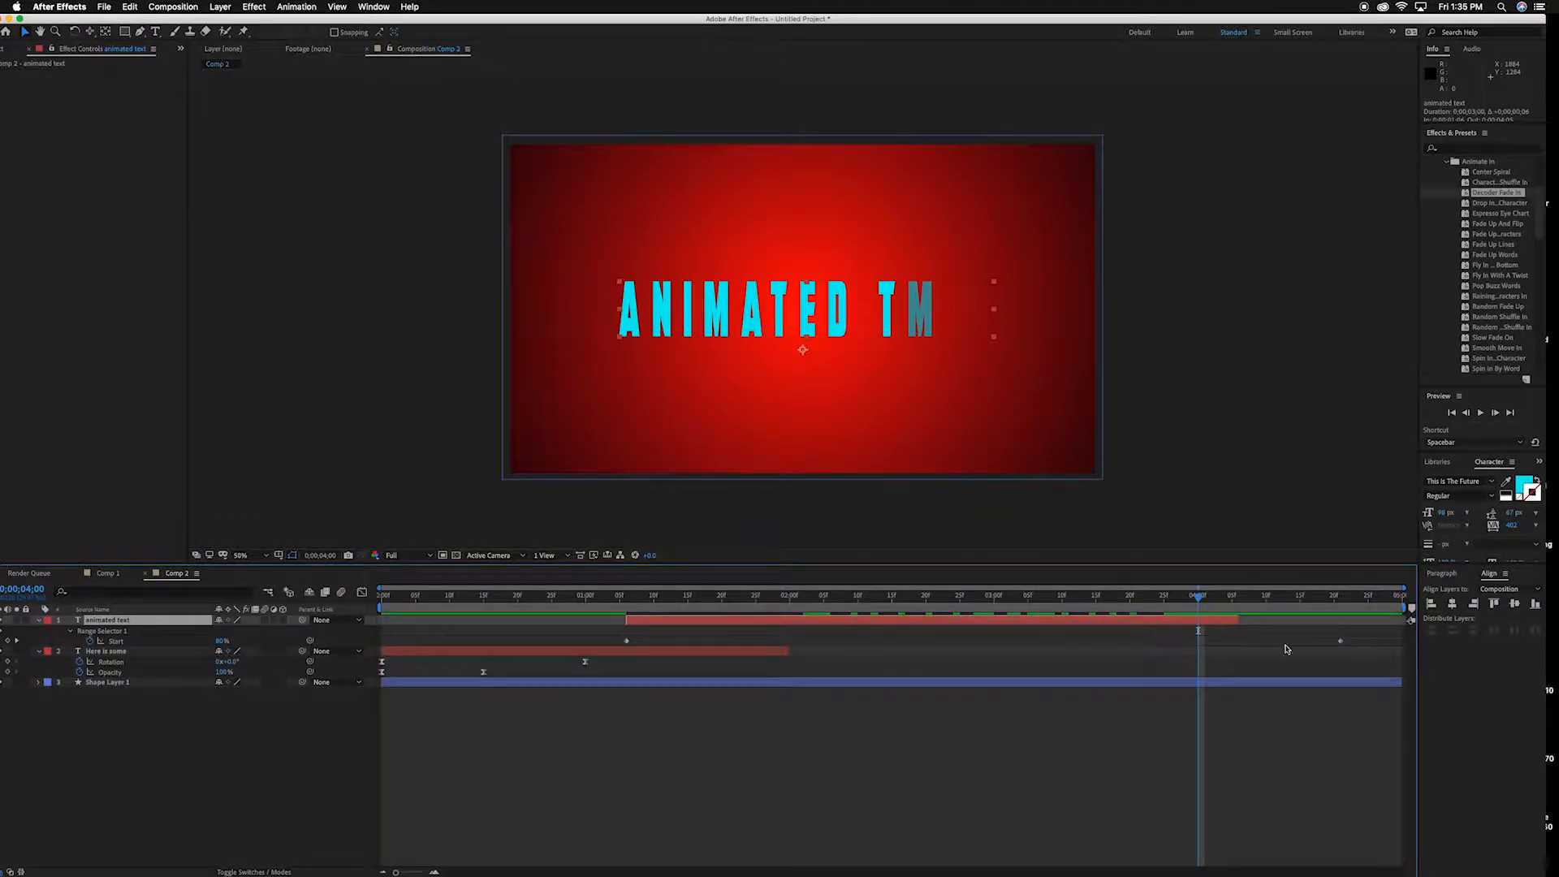
pyautogui.moveTo(1341, 644); pyautogui.dragTo(1000, 636)
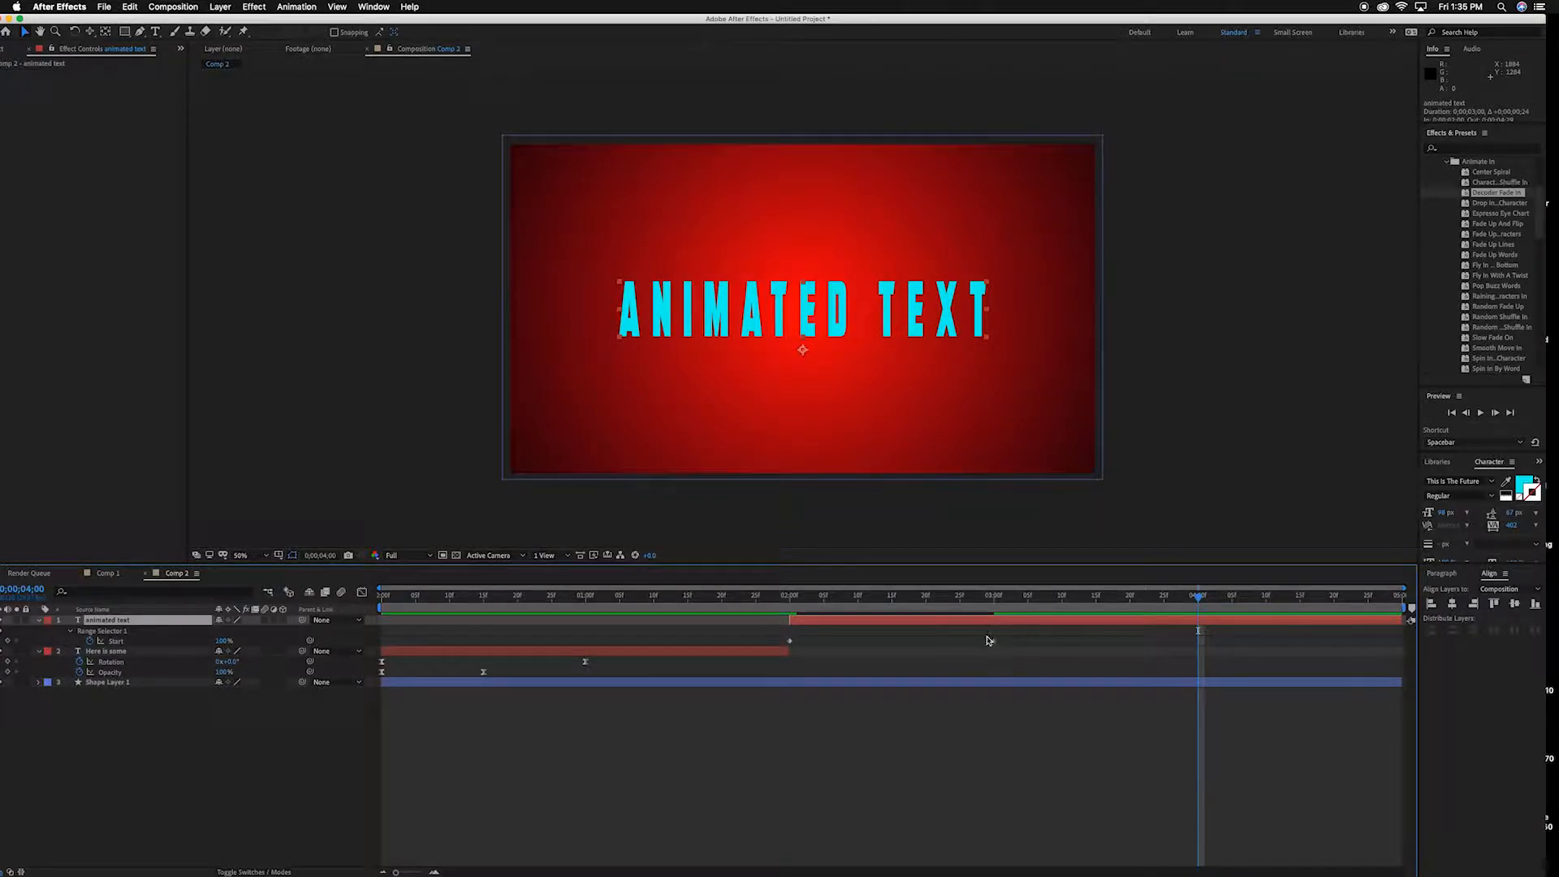
# Preview the faster decoder fade from before 0;00;02;00 and check the frame at its ending keyframe at 0;00;03;00.
pyautogui.moveTo(1198, 599); pyautogui.dragTo(675, 601)
pyautogui.press('space')
pyautogui.press('space')
pyautogui.moveTo(1048, 598); pyautogui.dragTo(993, 628)
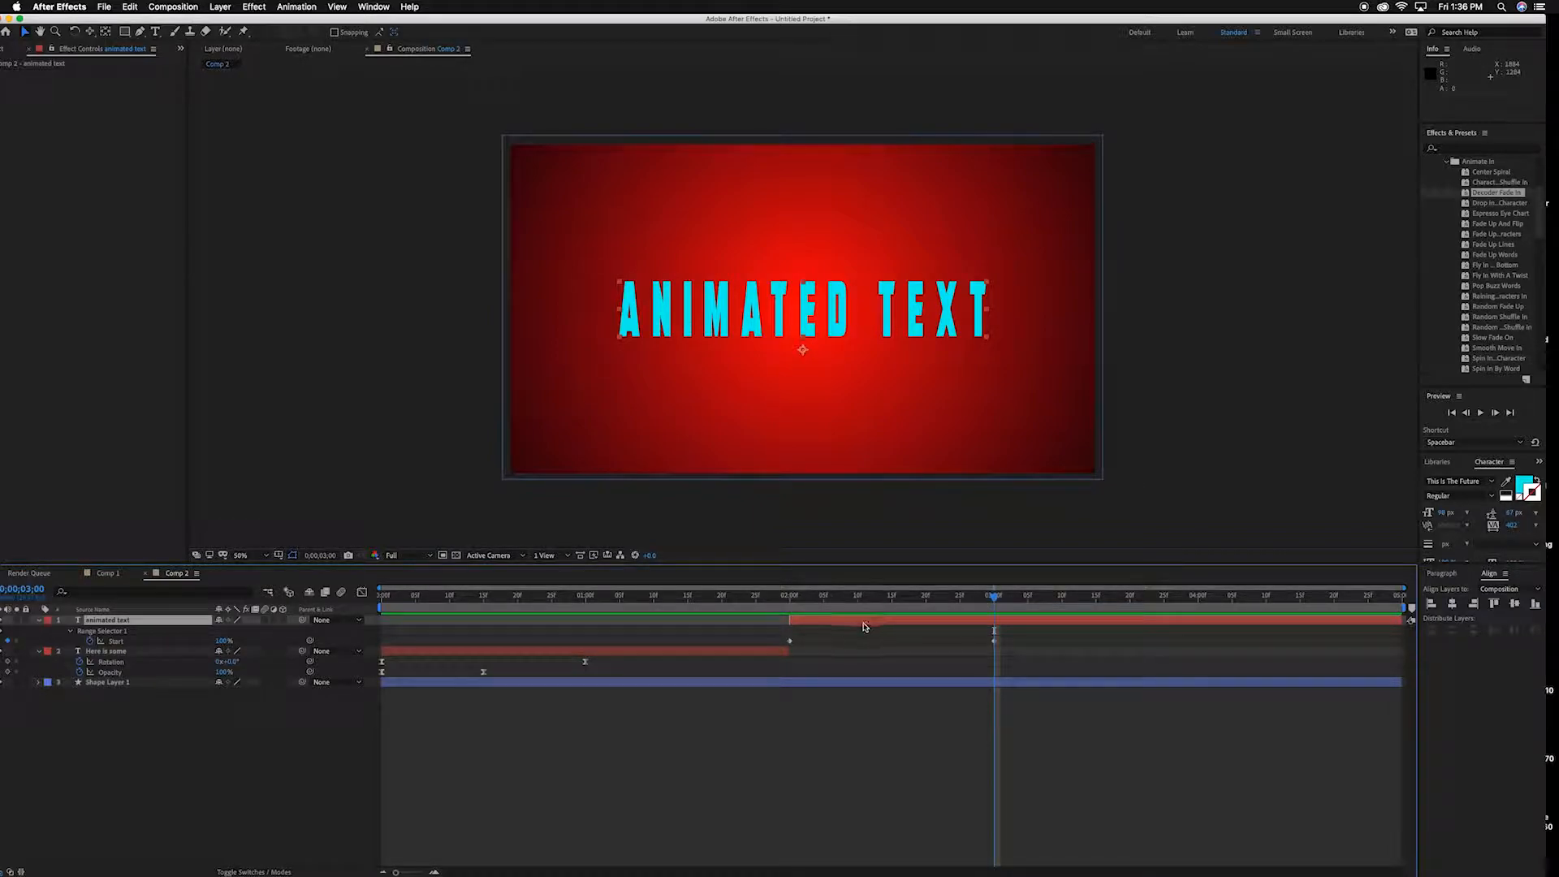
# Split the "animated text" layer with its shortened fade at 0;00;04;00 and delete the remainder after that time.
pyautogui.moveTo(992, 599); pyautogui.dragTo(1199, 619)
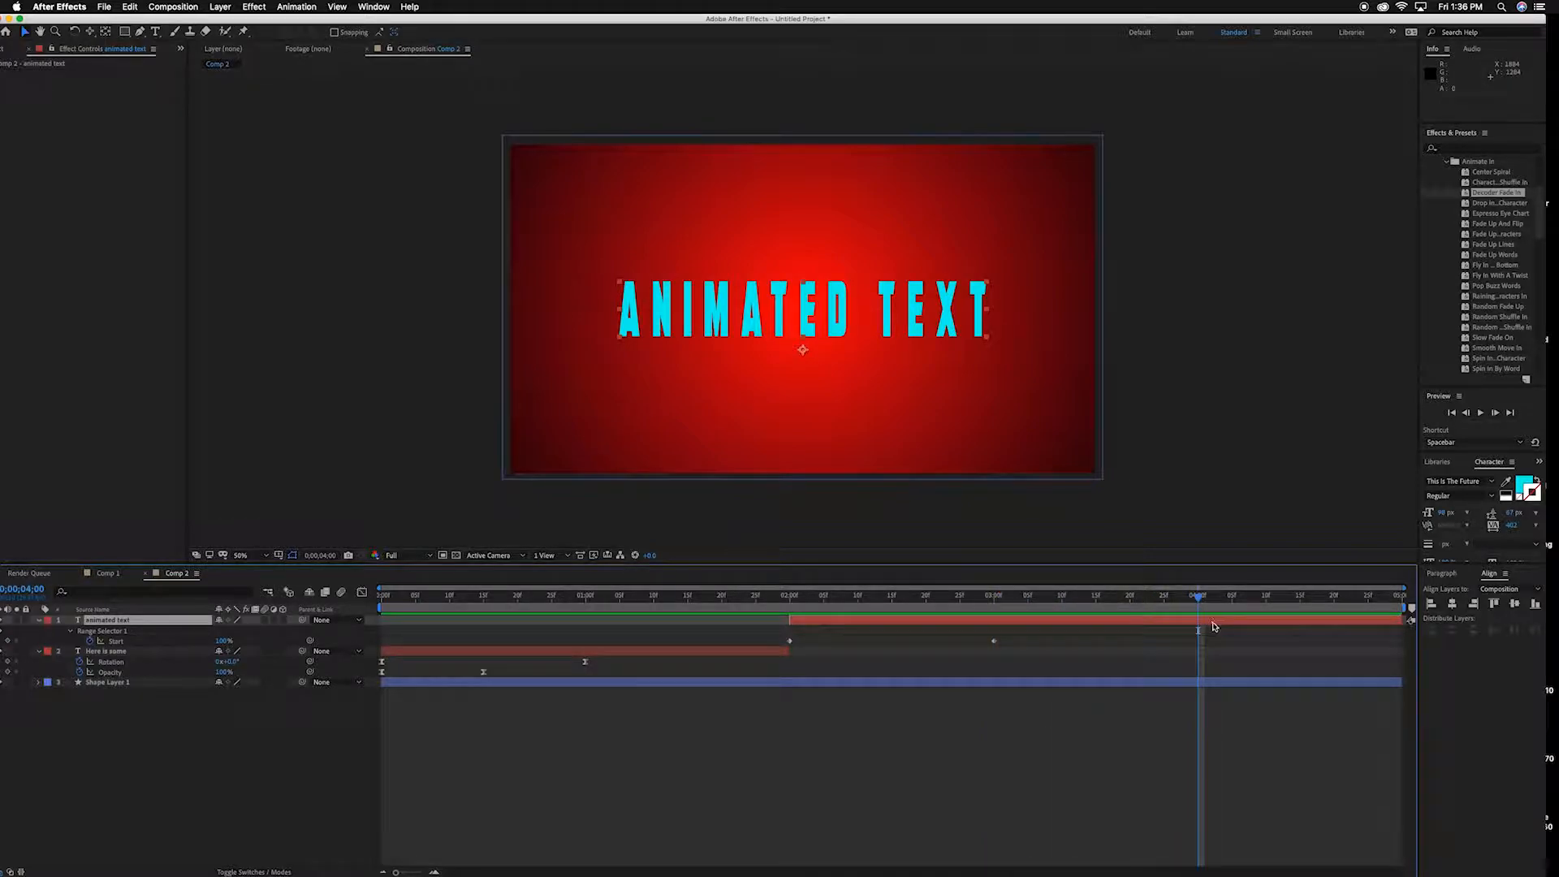
pyautogui.press('super+shift+d')
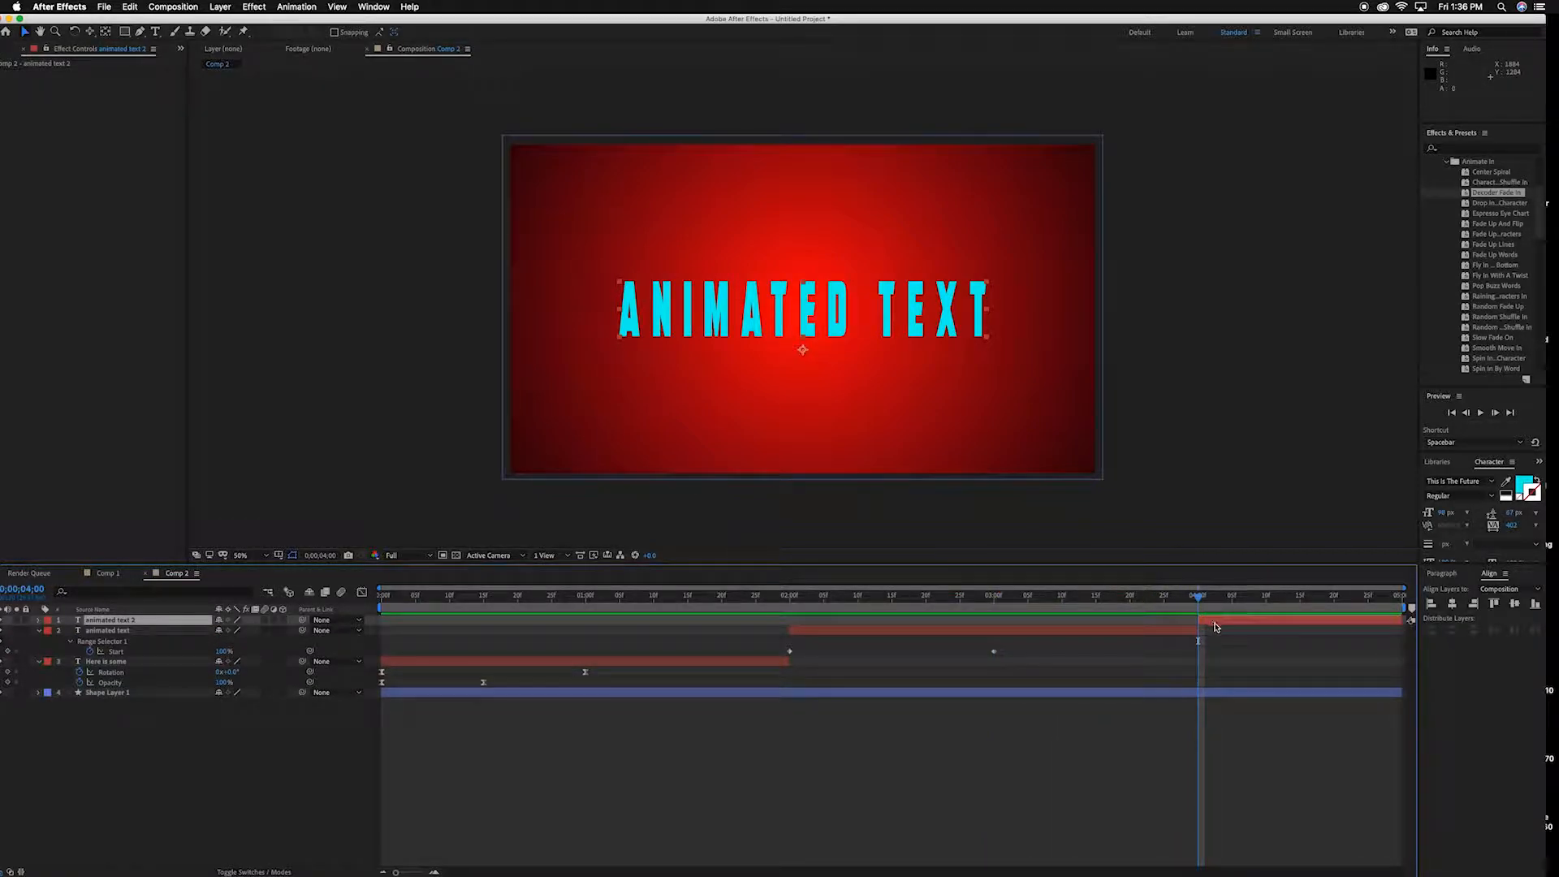
pyautogui.press('Delete')
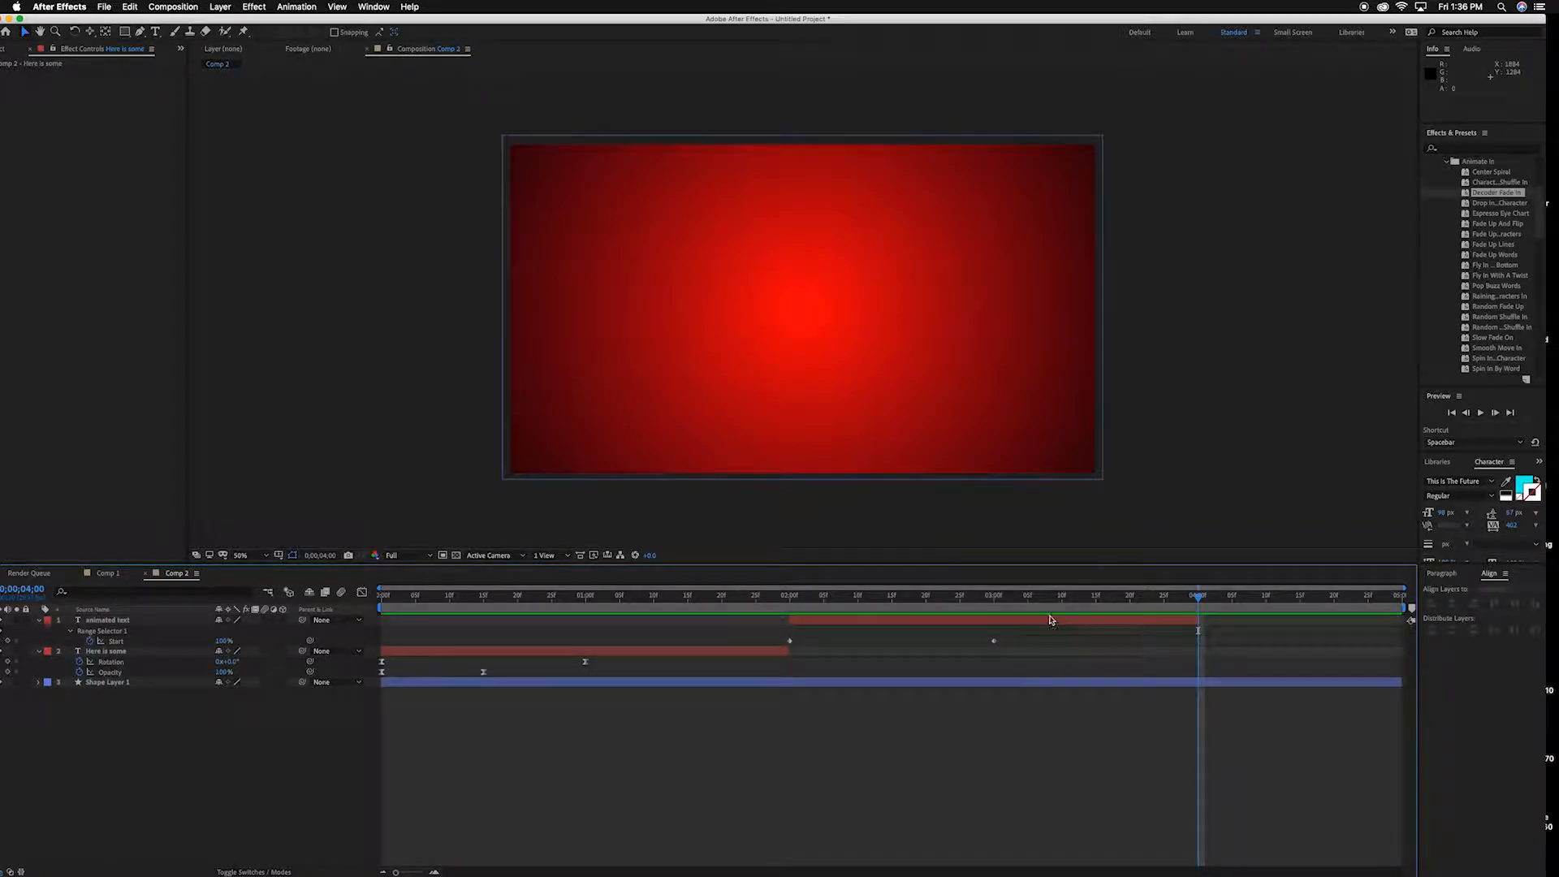
# Preview the handover from "Here is some" to the "animated text" decoder fade, starting at 0;00;01;28.
pyautogui.click(775, 598)
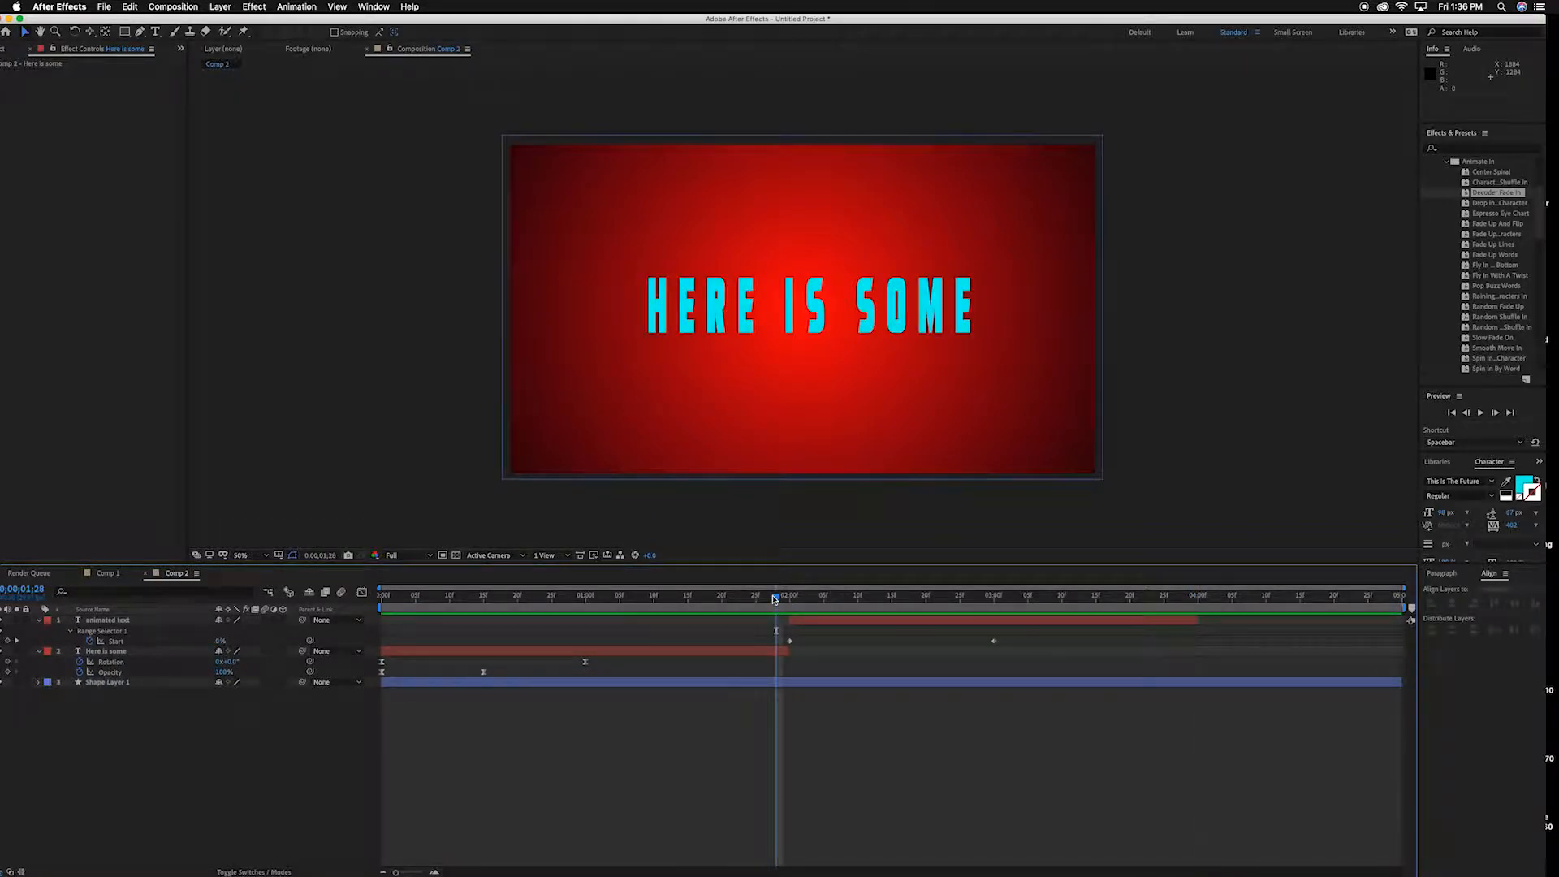
pyautogui.press('space')
pyautogui.press('space')
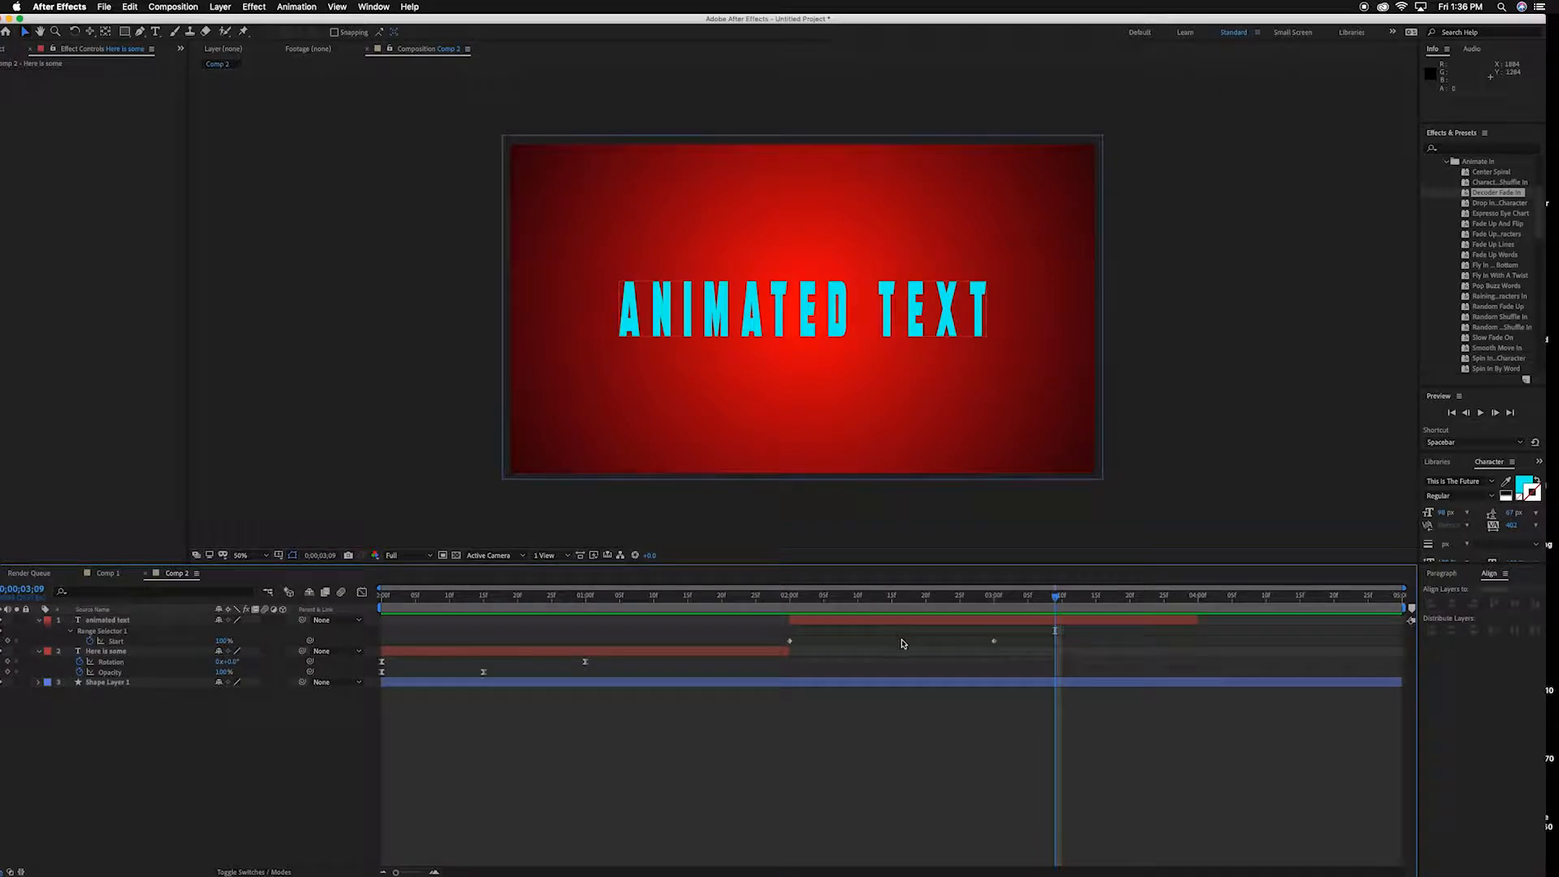
# Apply Easy Ease to both Start keyframes of the "animated text" layer.
pyautogui.moveTo(1031, 634); pyautogui.dragTo(766, 647)
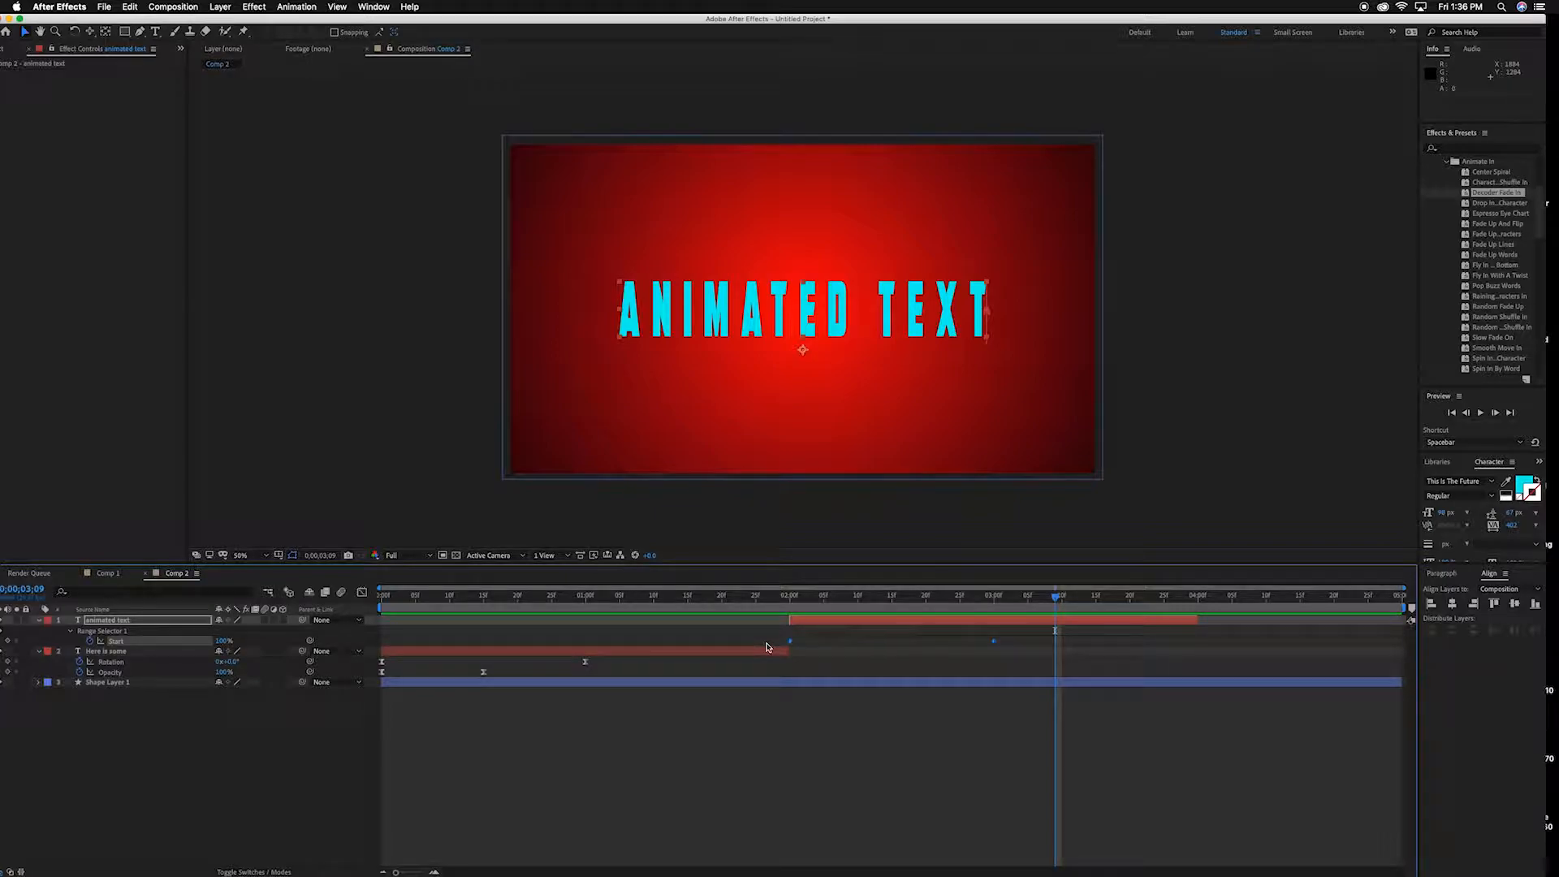
pyautogui.press('F9')
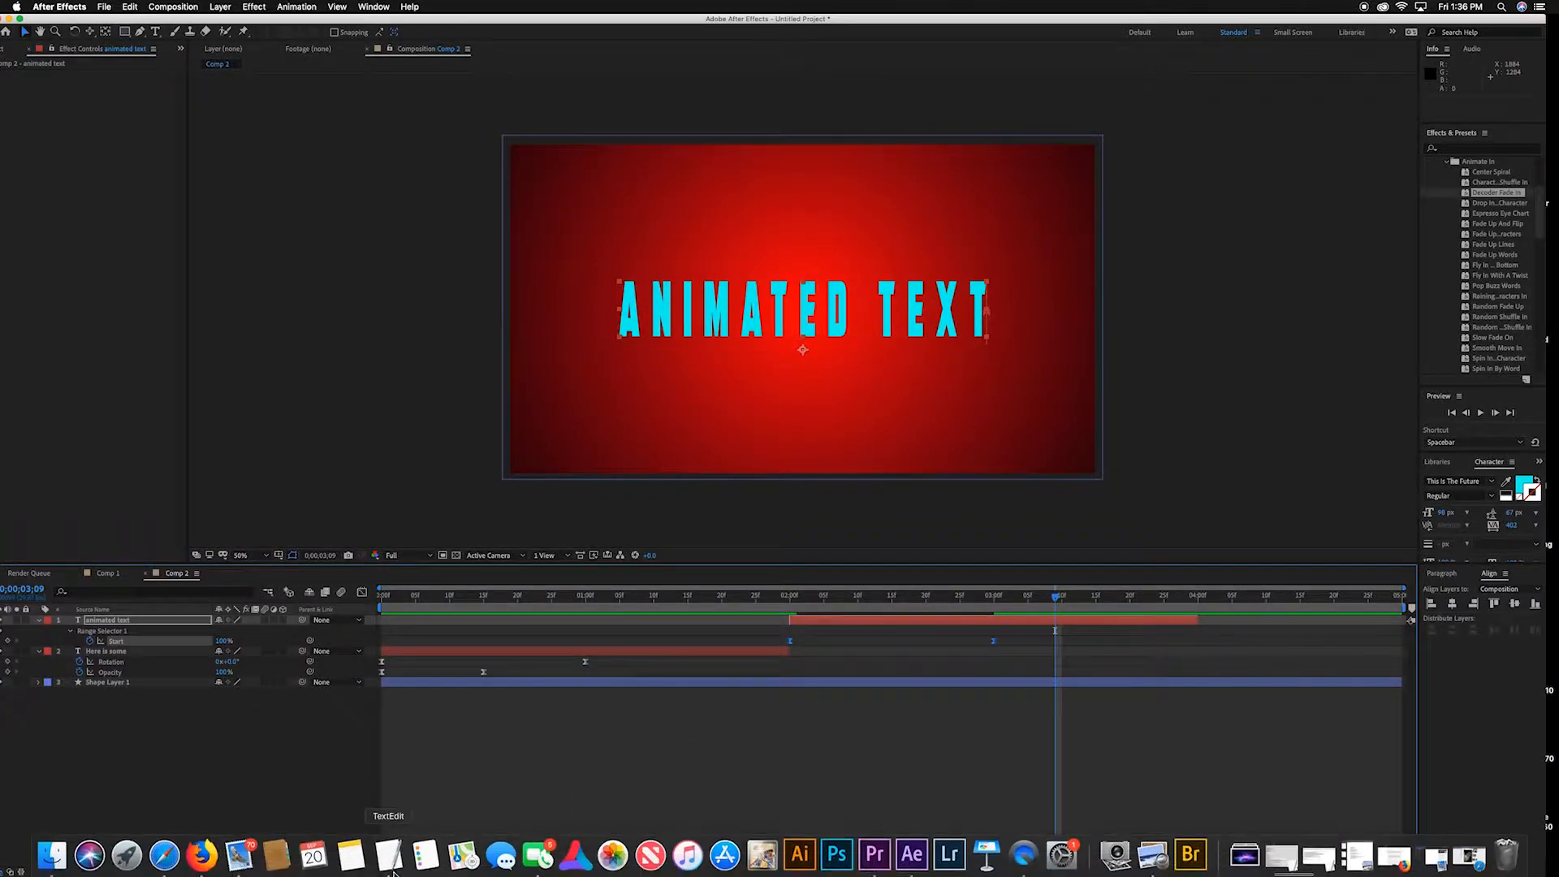
# Set the duration of Comp 2 to 22 seconds in the composition settings.
pyautogui.moveTo(396, 872); pyautogui.dragTo(379, 868)
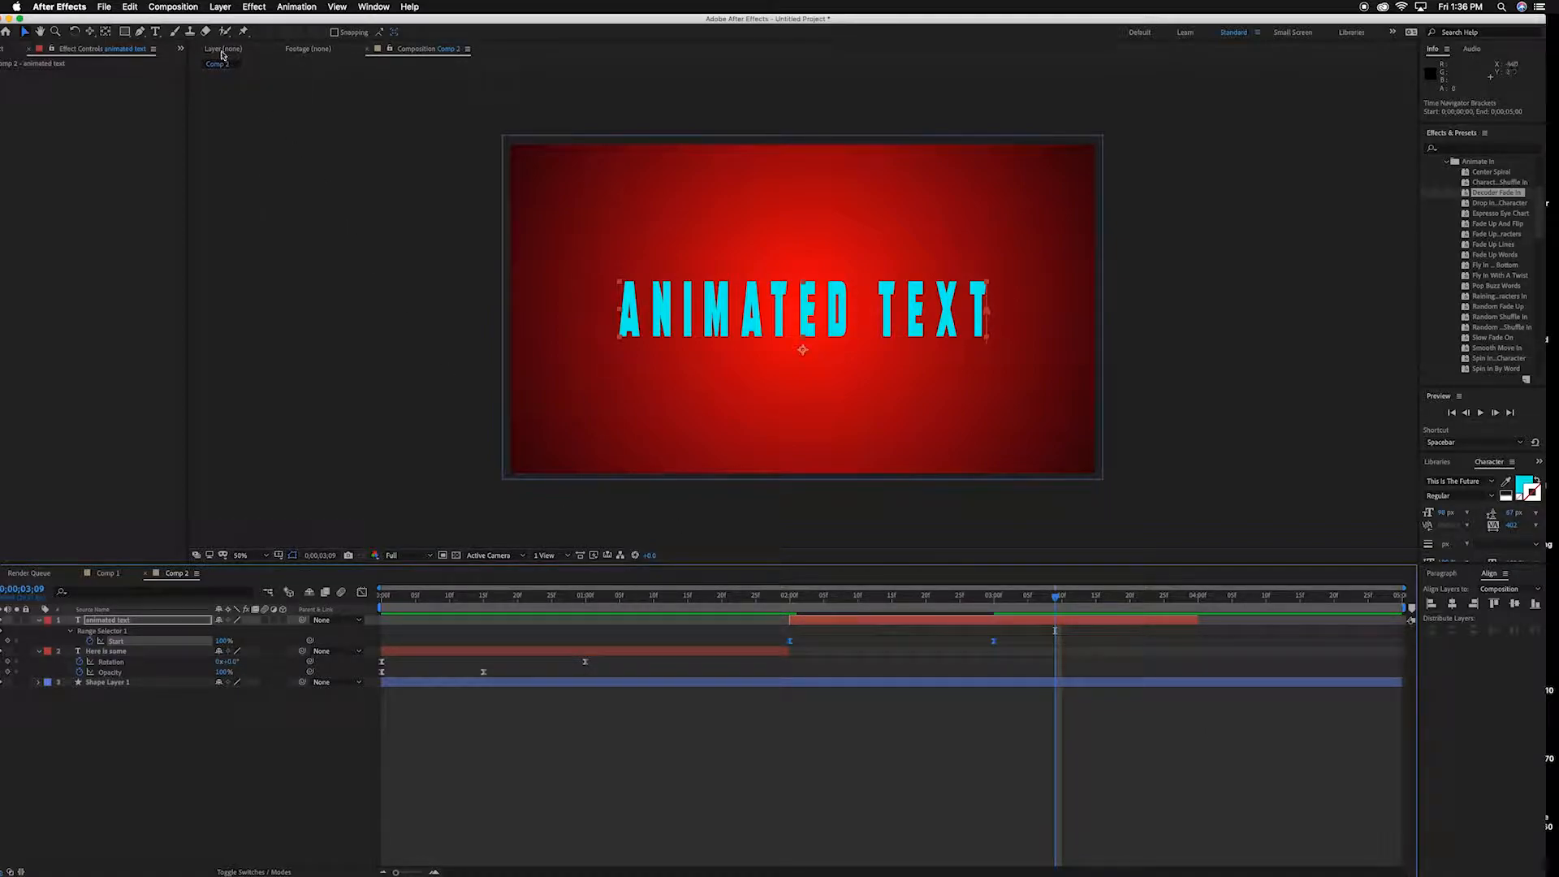
pyautogui.click(173, 7)
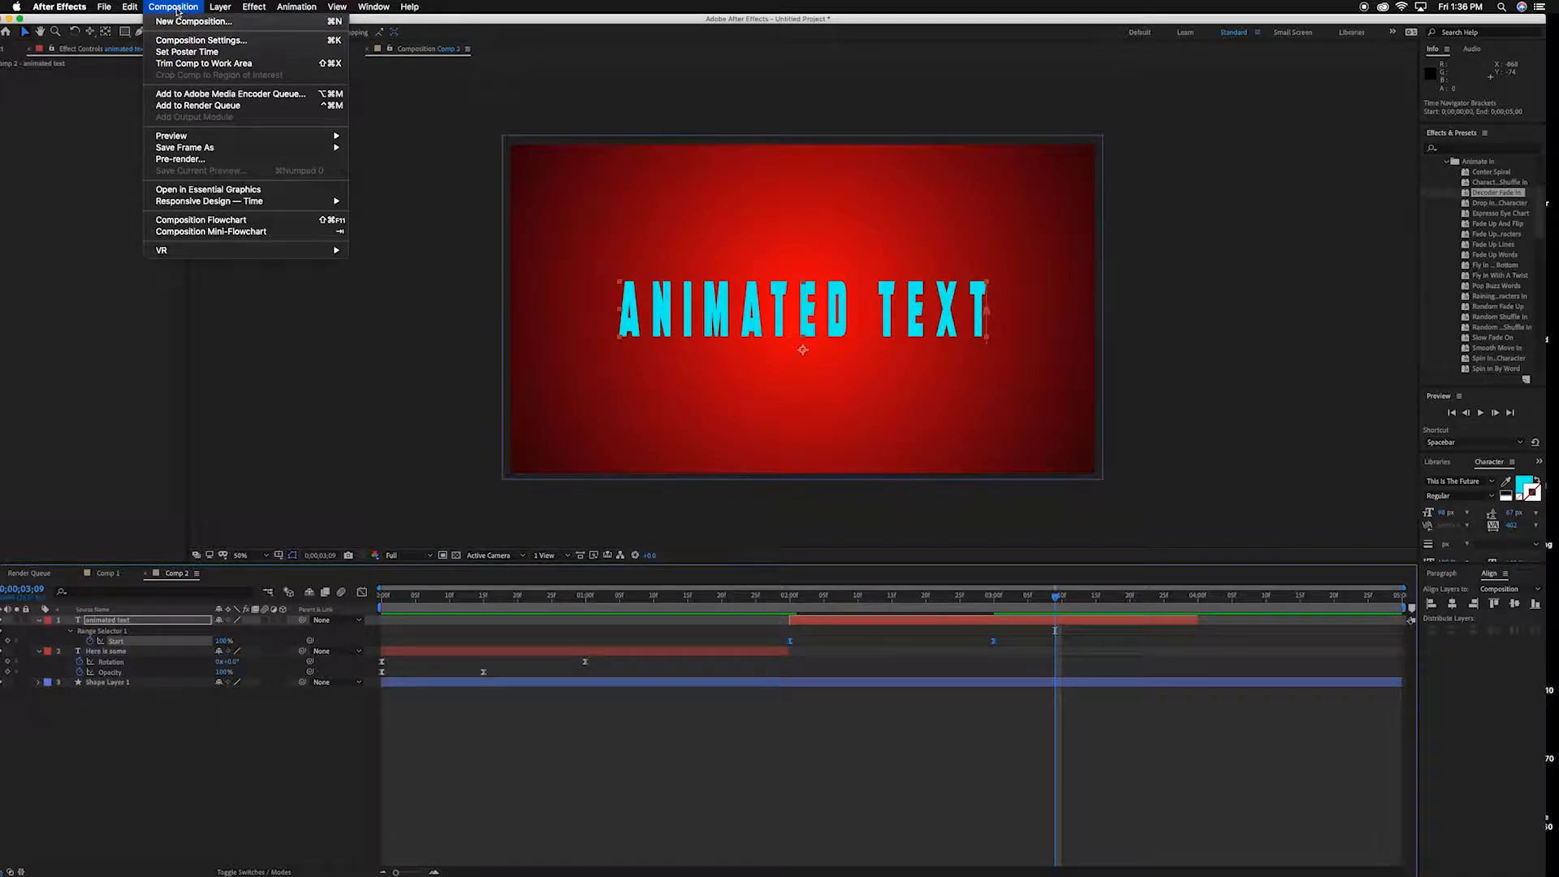
pyautogui.click(200, 40)
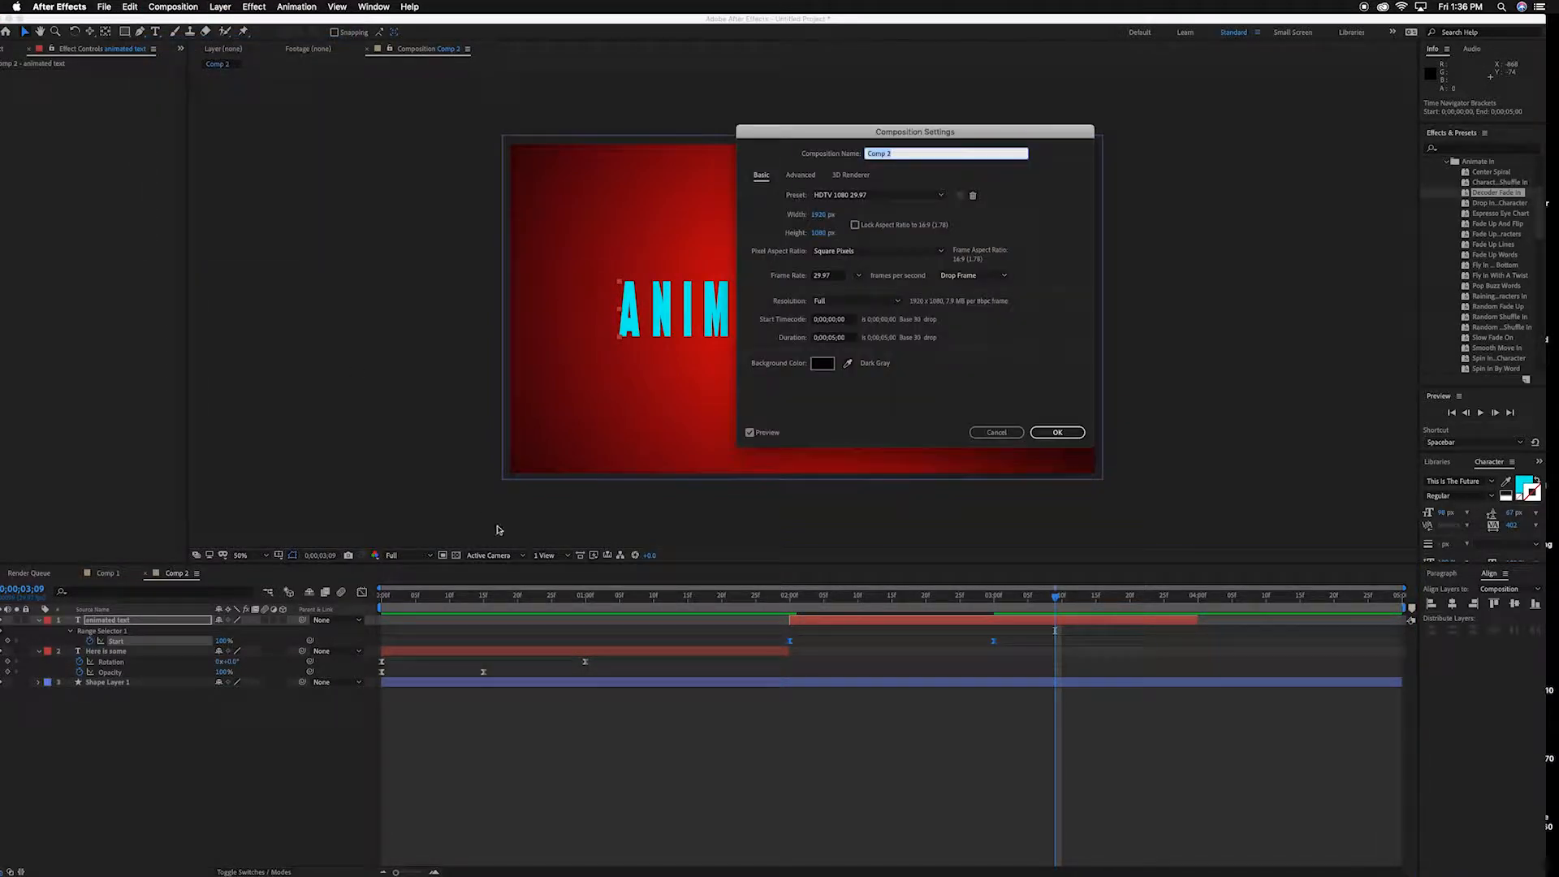
pyautogui.click(833, 338)
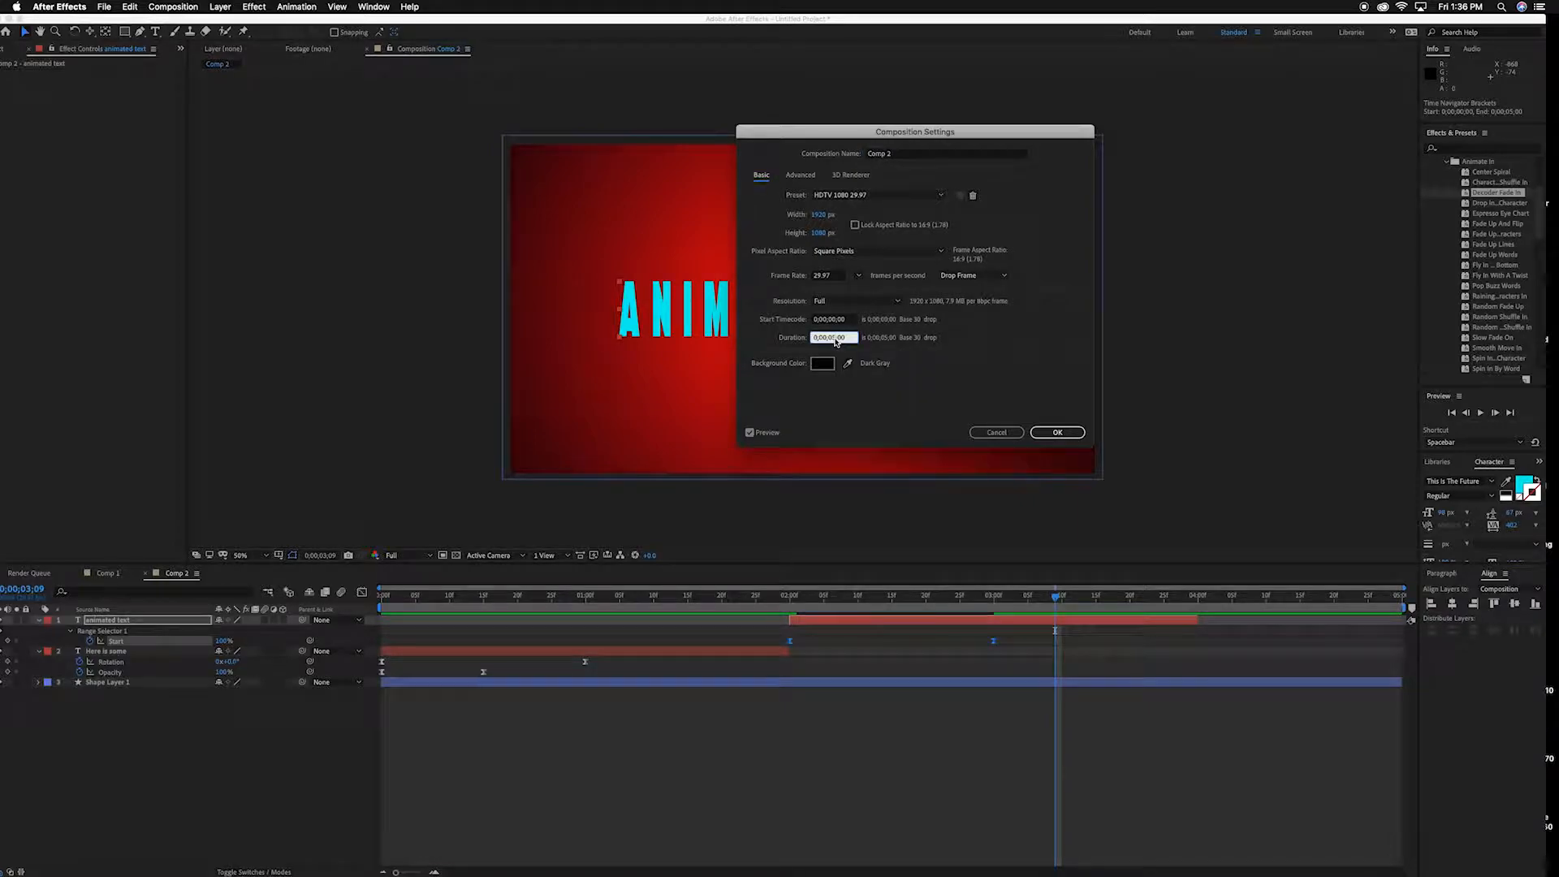
pyautogui.write('22')
pyautogui.click(1065, 432)
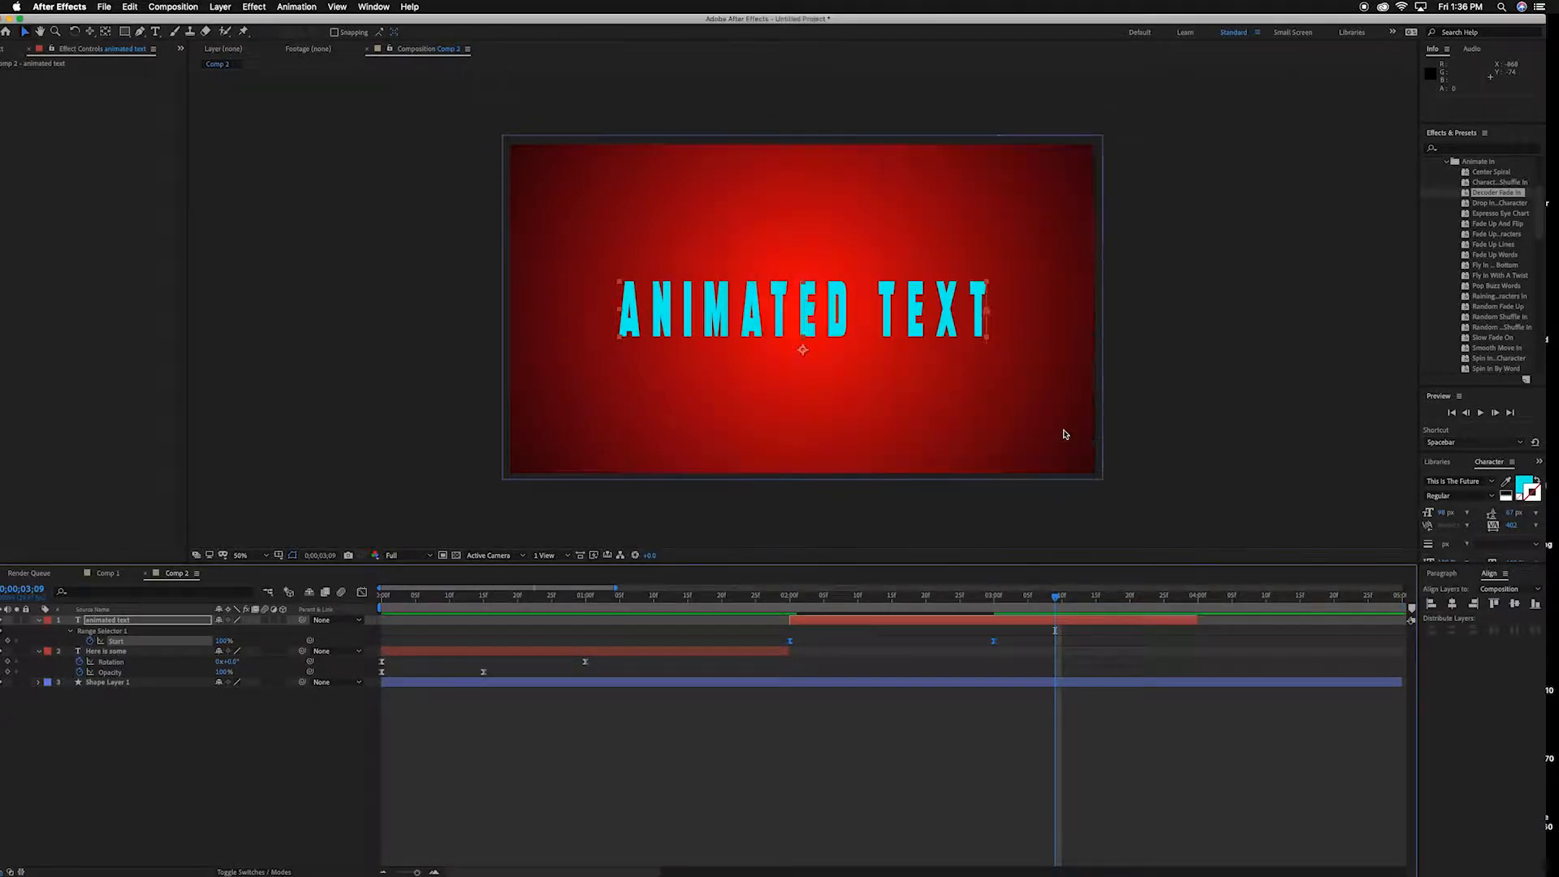
# Move the current time to 0;00;04;00 and collapse the properties of the "animated text" and "Here is some" layers.
pyautogui.moveTo(1057, 602); pyautogui.dragTo(1198, 602)
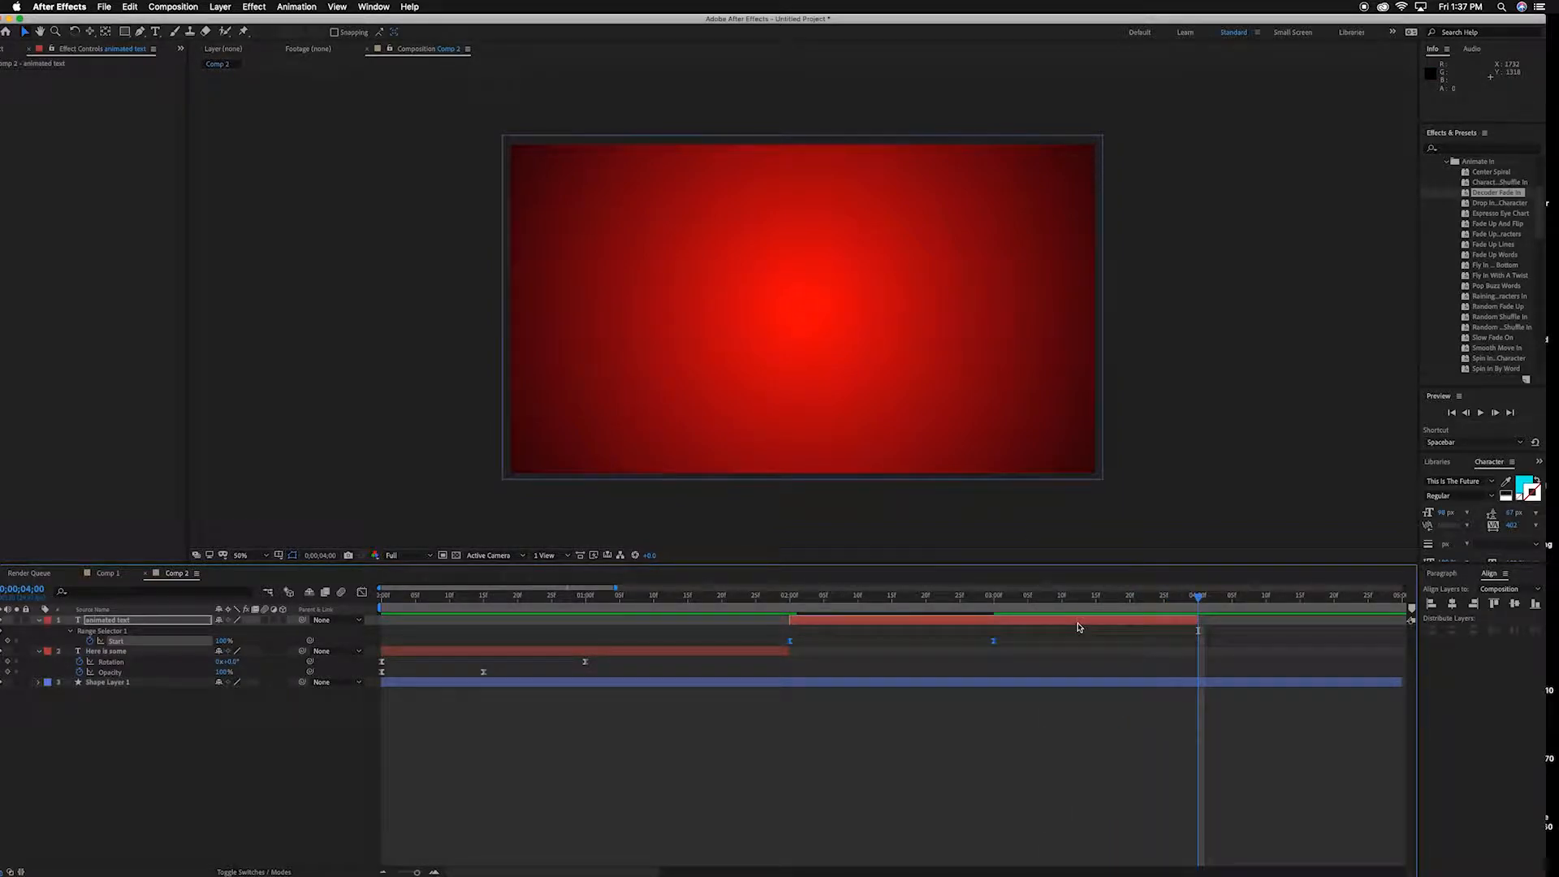
pyautogui.click(38, 620)
pyautogui.click(37, 631)
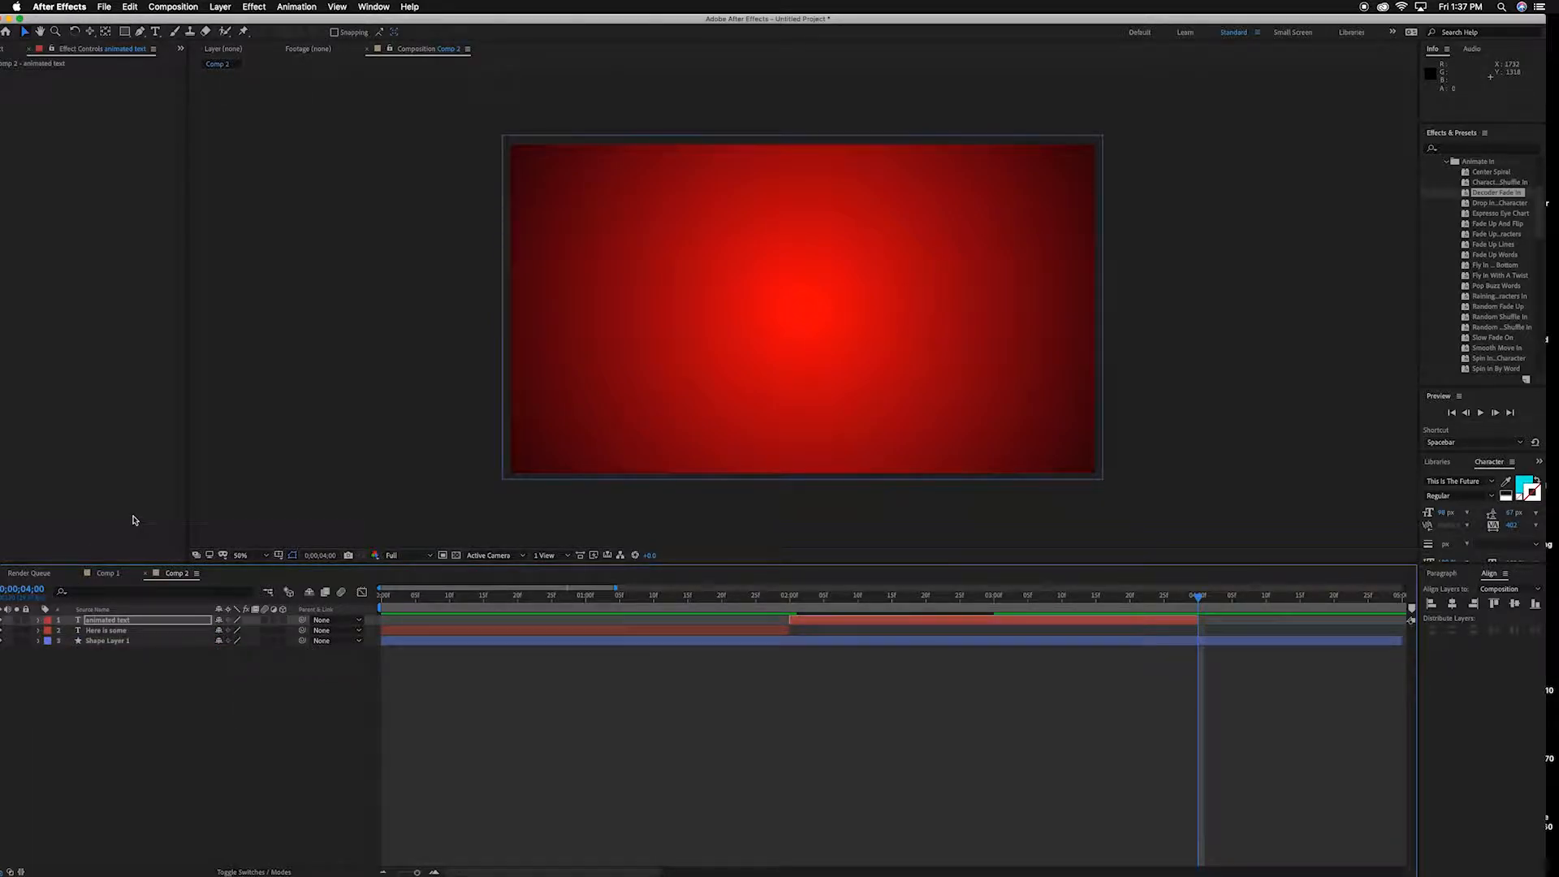
# Add a text layer reading "that we created in" in the upper part of the frame.
pyautogui.press('super+t')
pyautogui.click(676, 304)
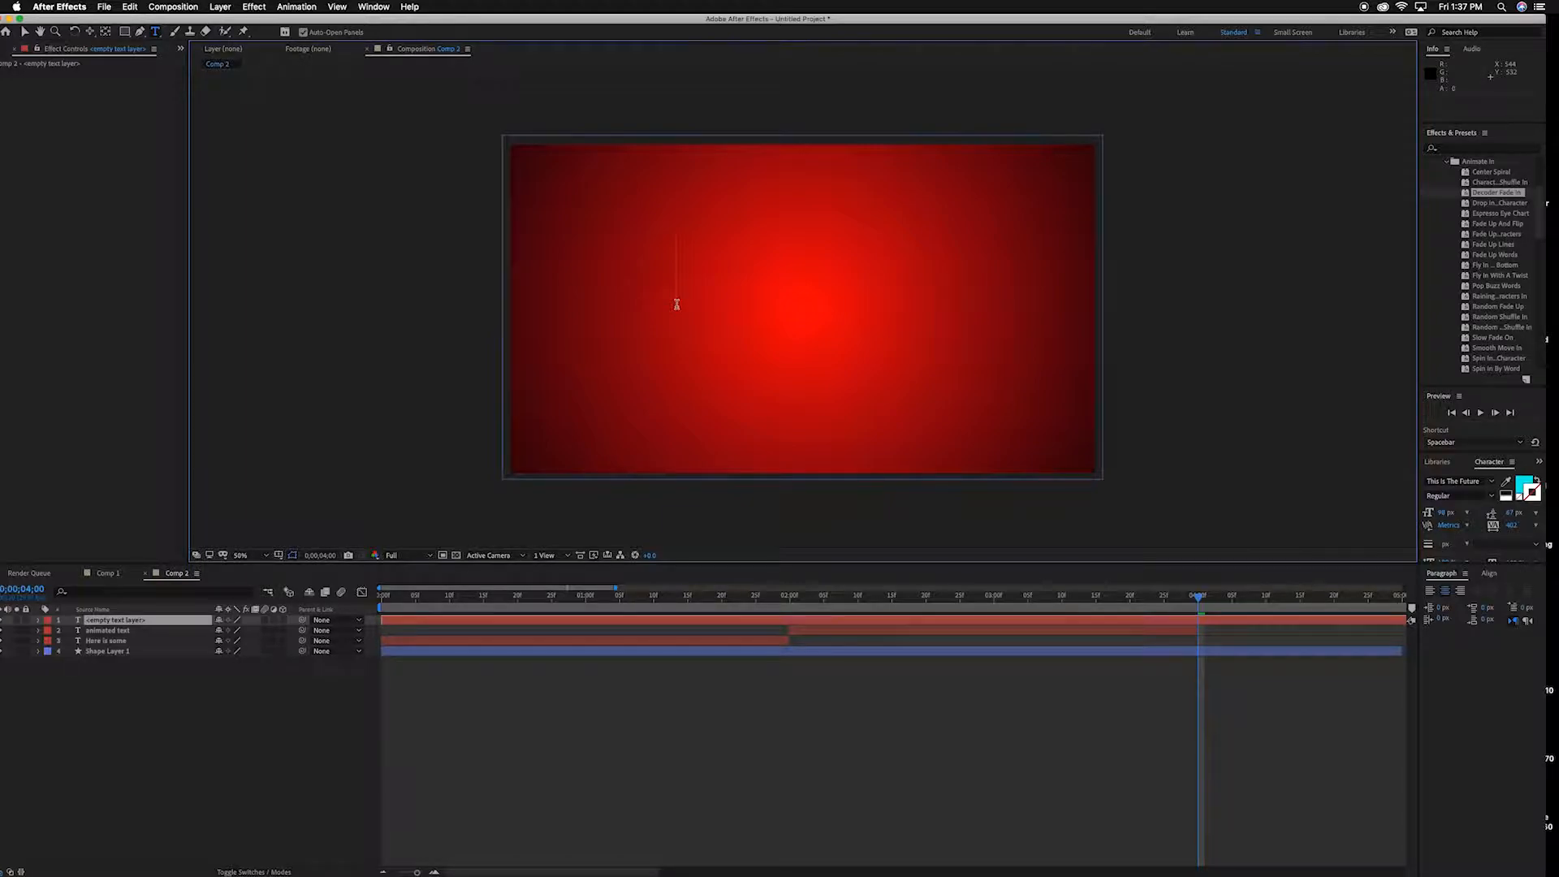
pyautogui.moveTo(687, 602); pyautogui.dragTo(1200, 625)
pyautogui.click(796, 276)
pyautogui.write('the we cre')
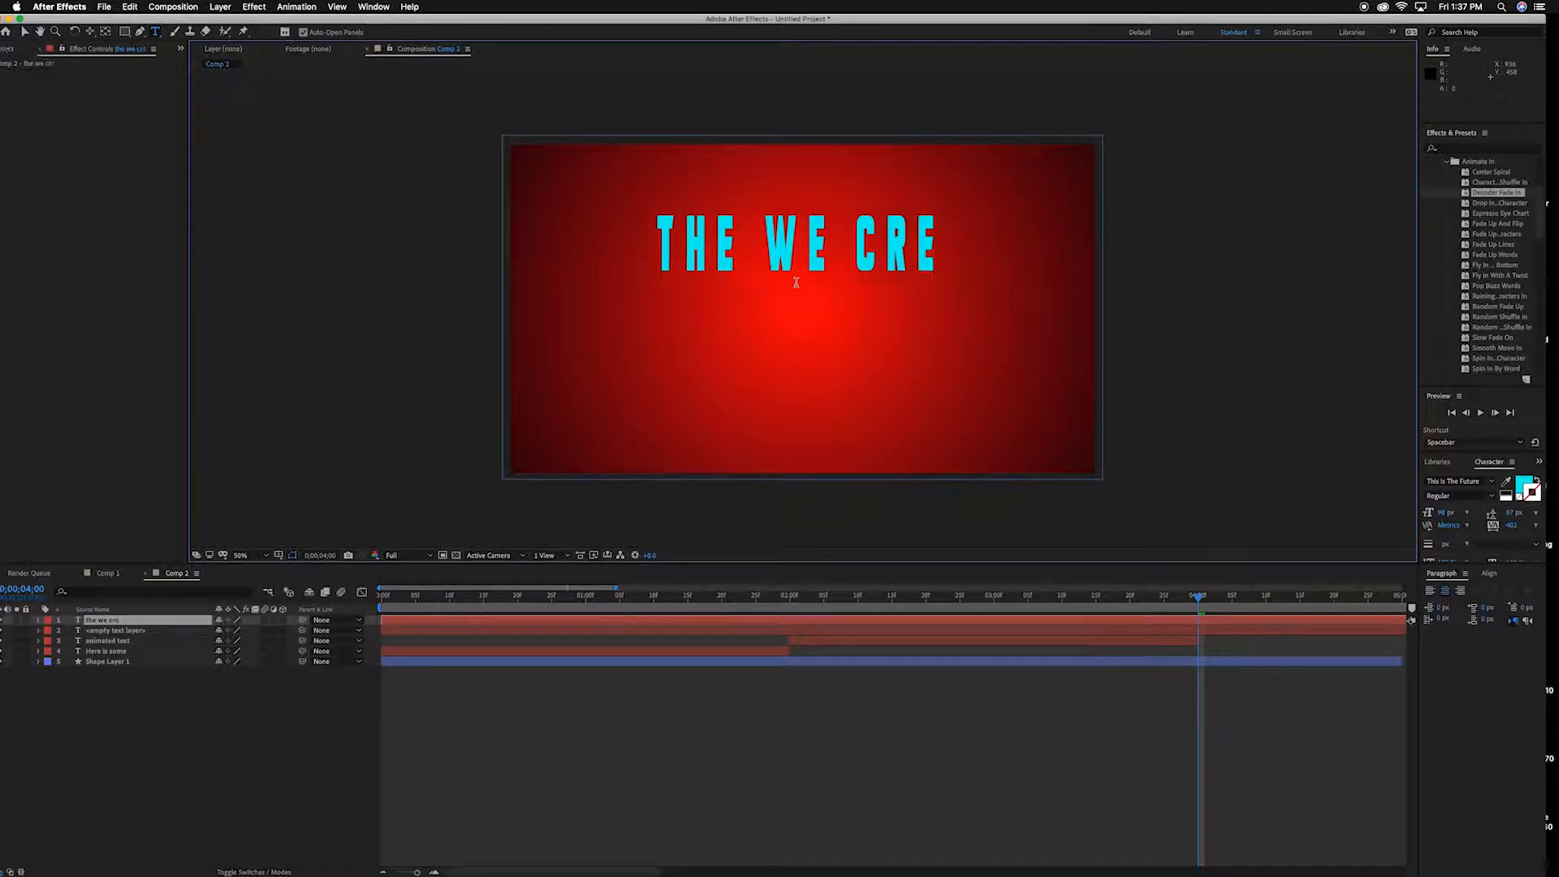
pyautogui.write('ated in')
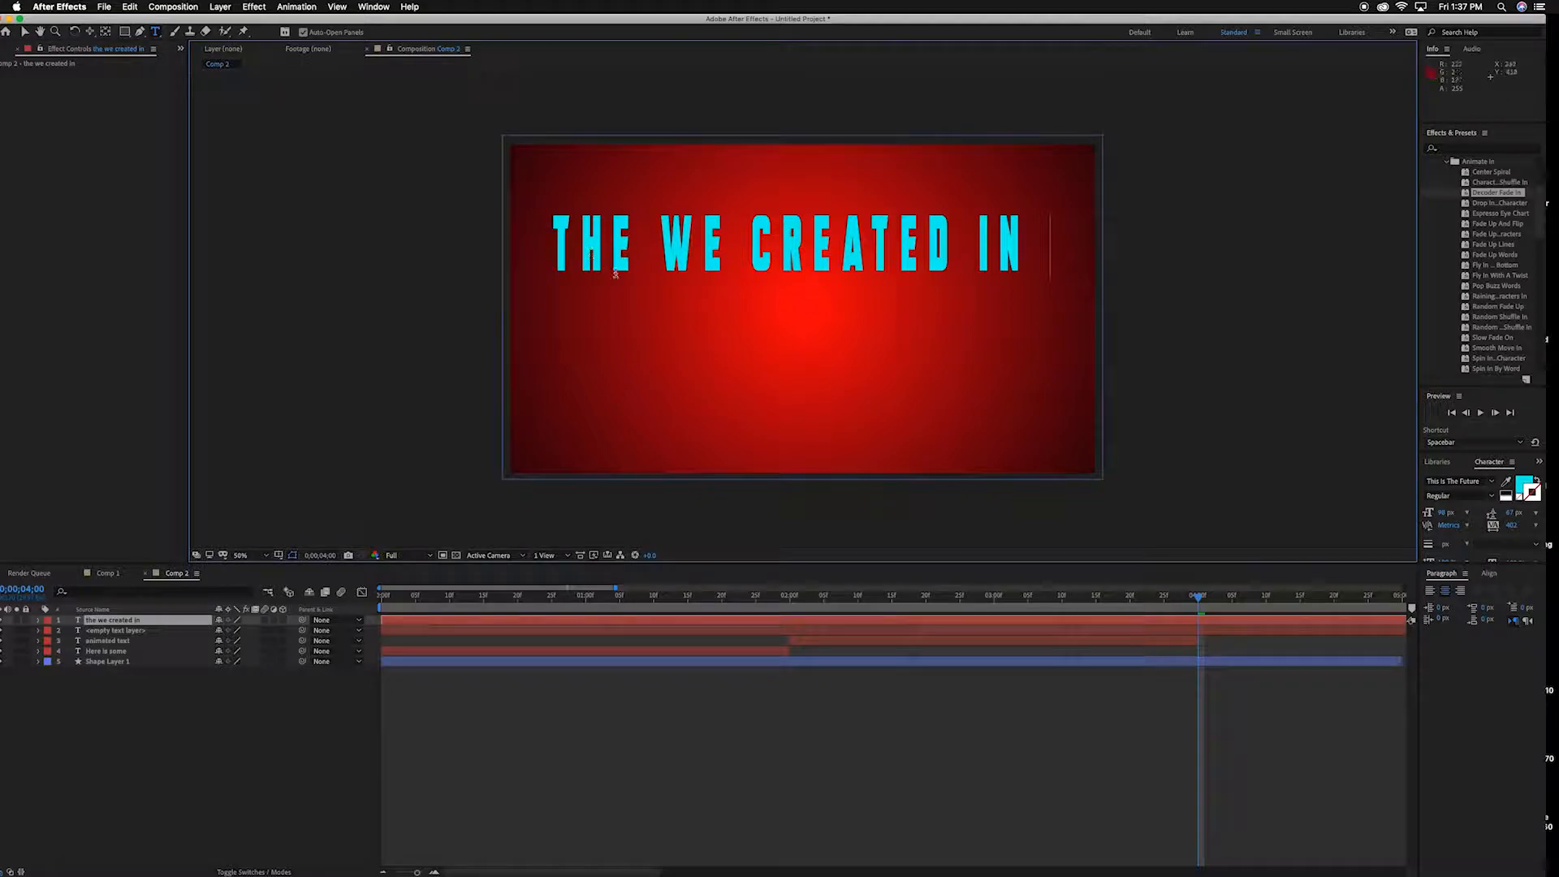
pyautogui.click(627, 268)
pyautogui.press('BackSpace')
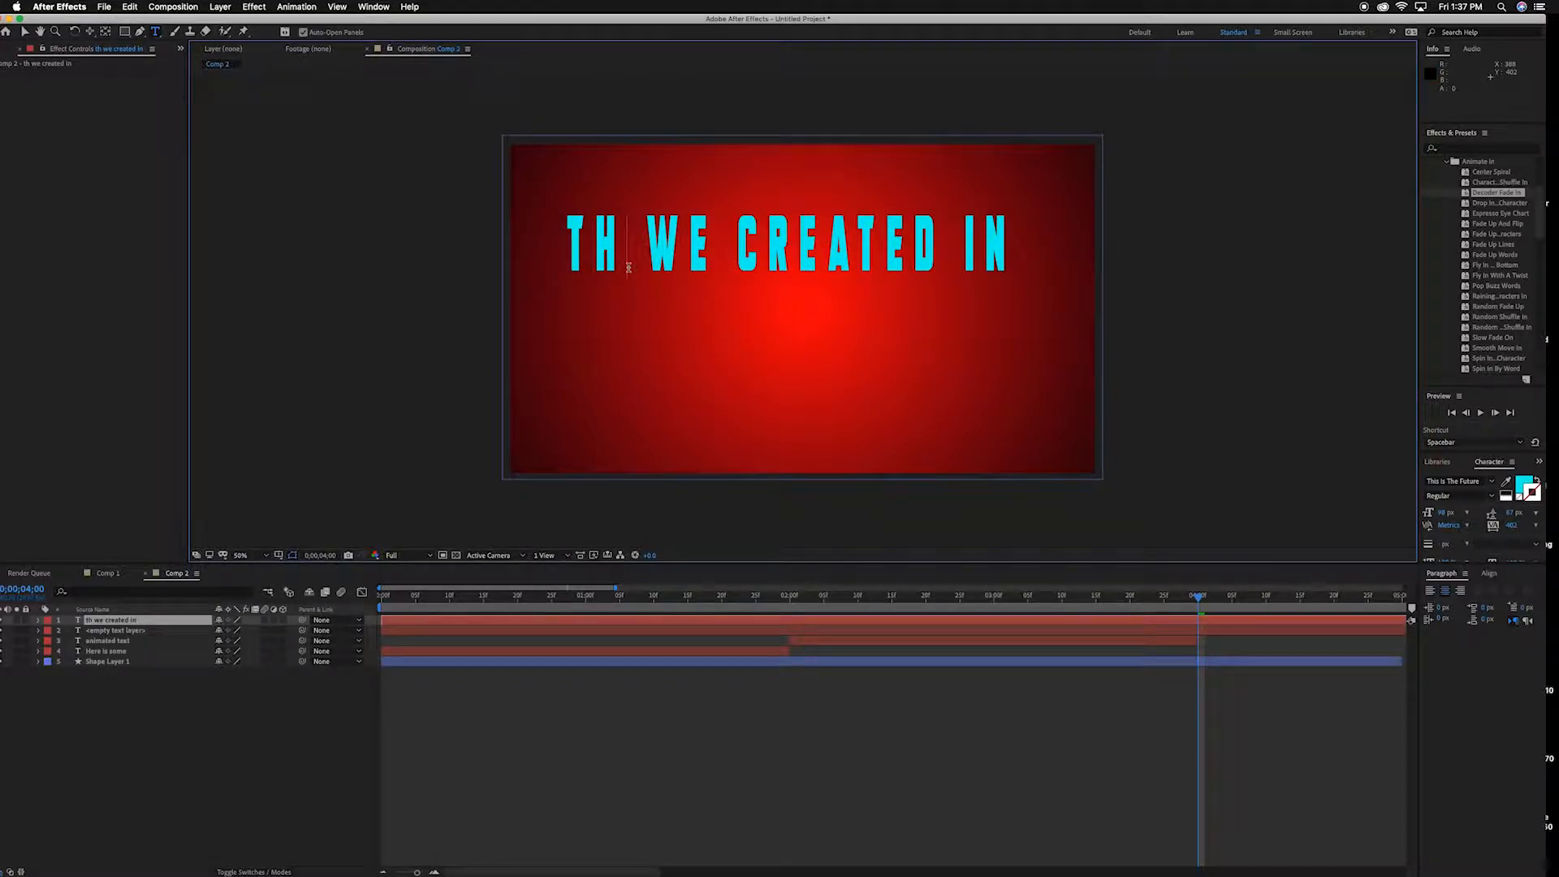
pyautogui.write('at')
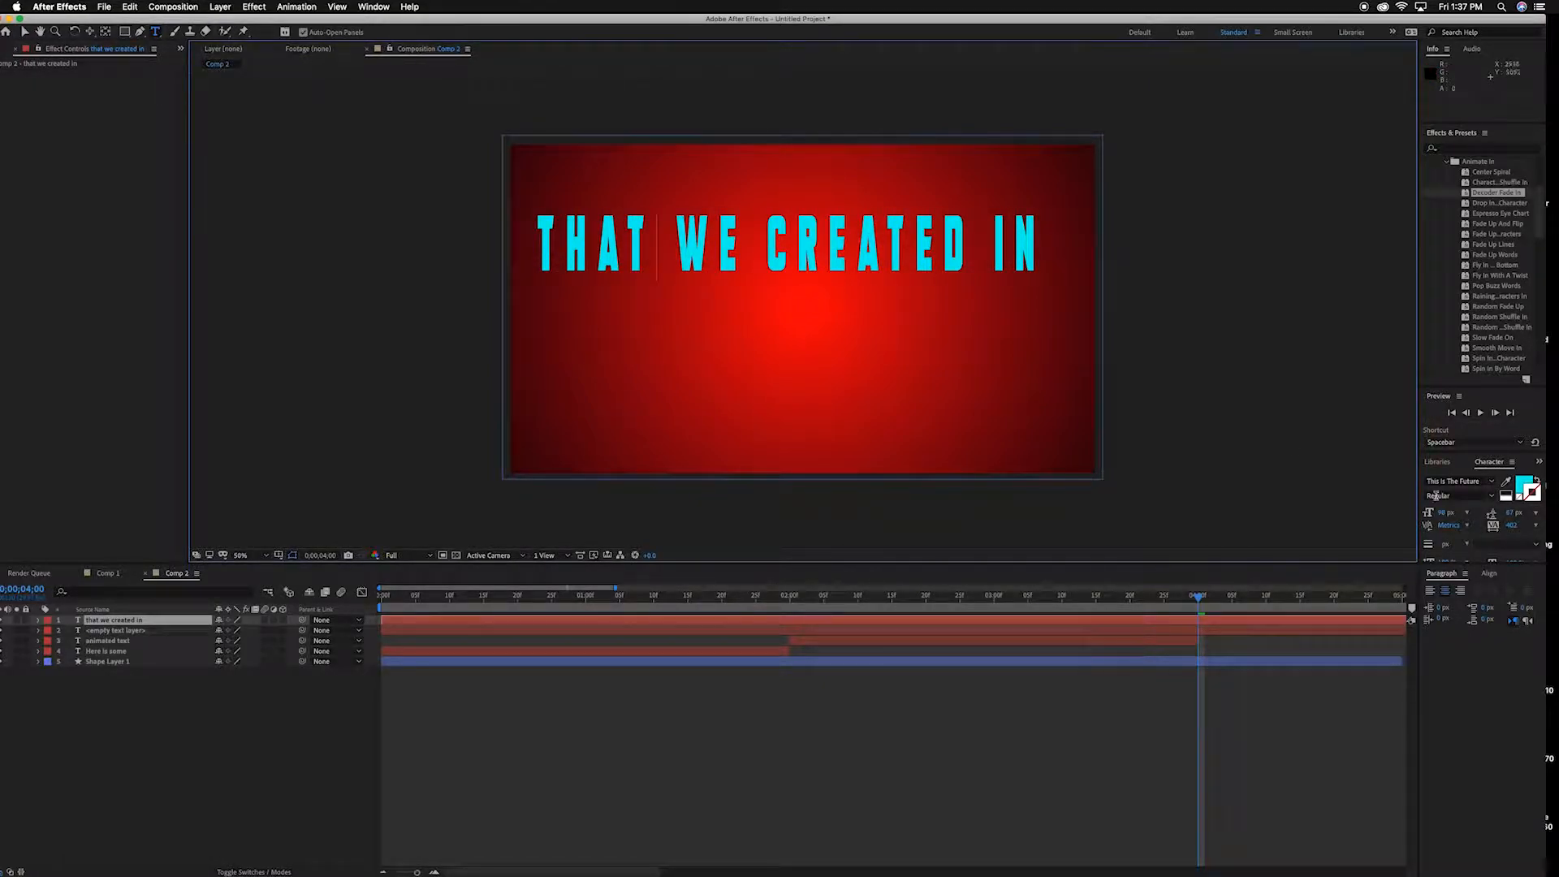
# Center the "that we created in" text in the composition and delete the leftover empty text layer.
pyautogui.click(1488, 574)
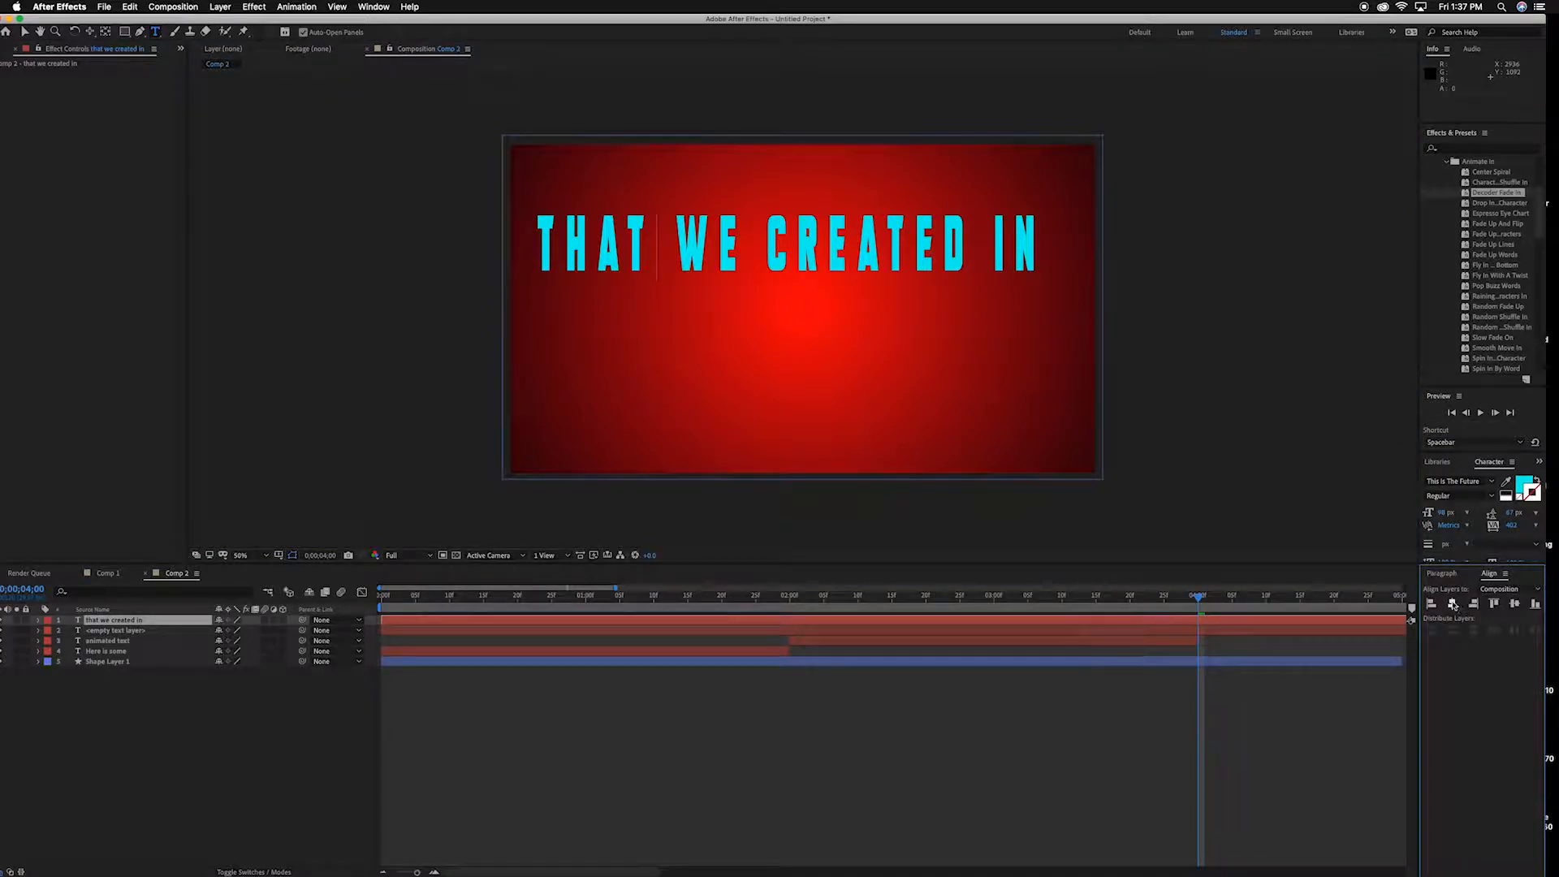
pyautogui.click(1494, 605)
pyautogui.click(1514, 604)
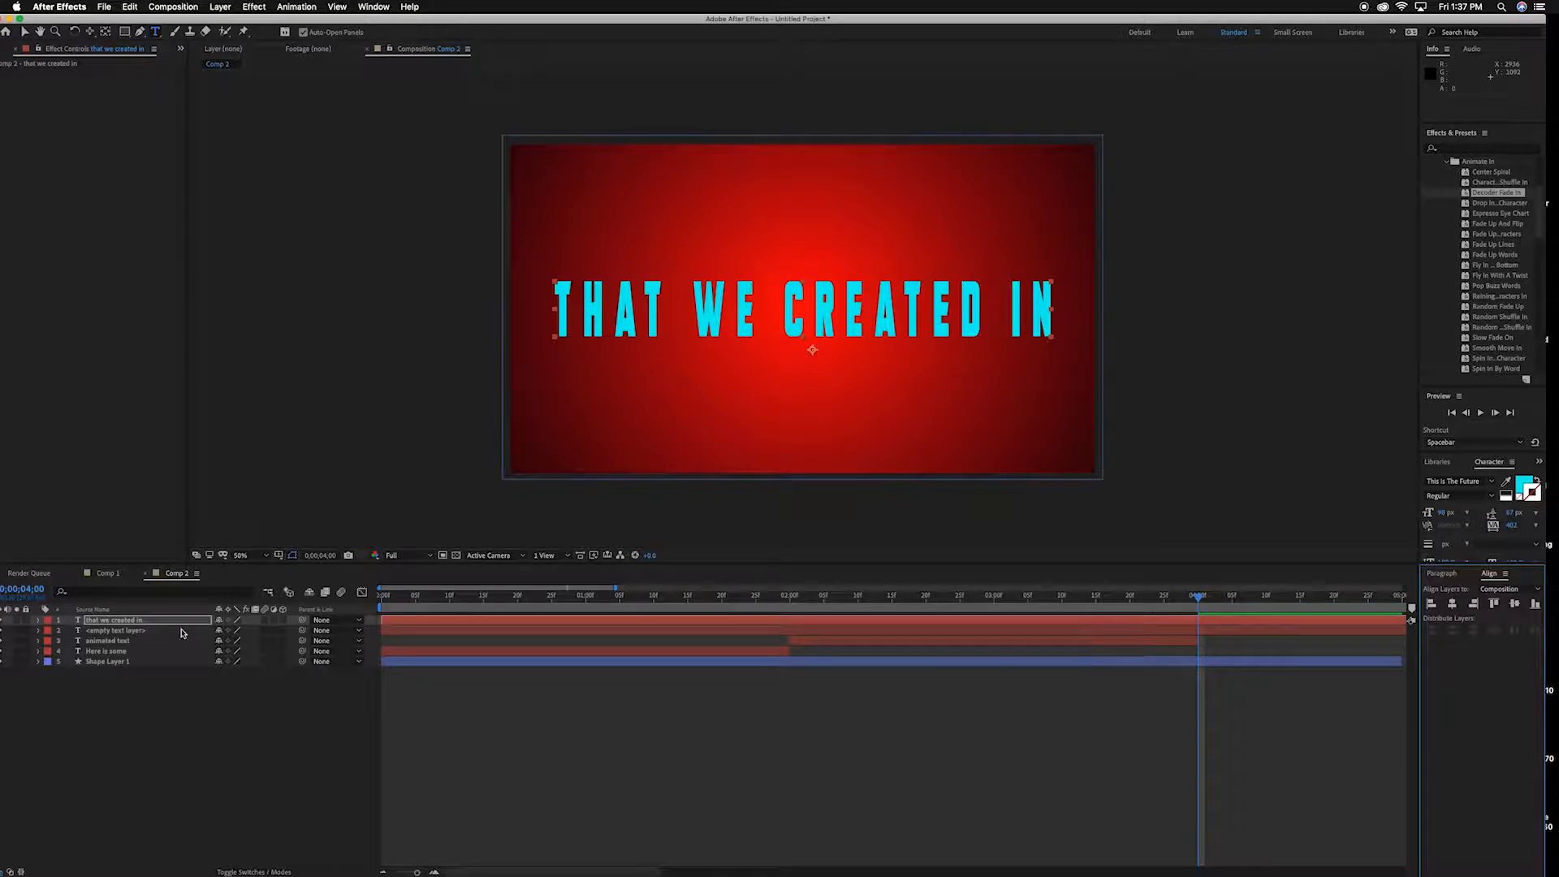
pyautogui.click(156, 632)
pyautogui.press('Delete')
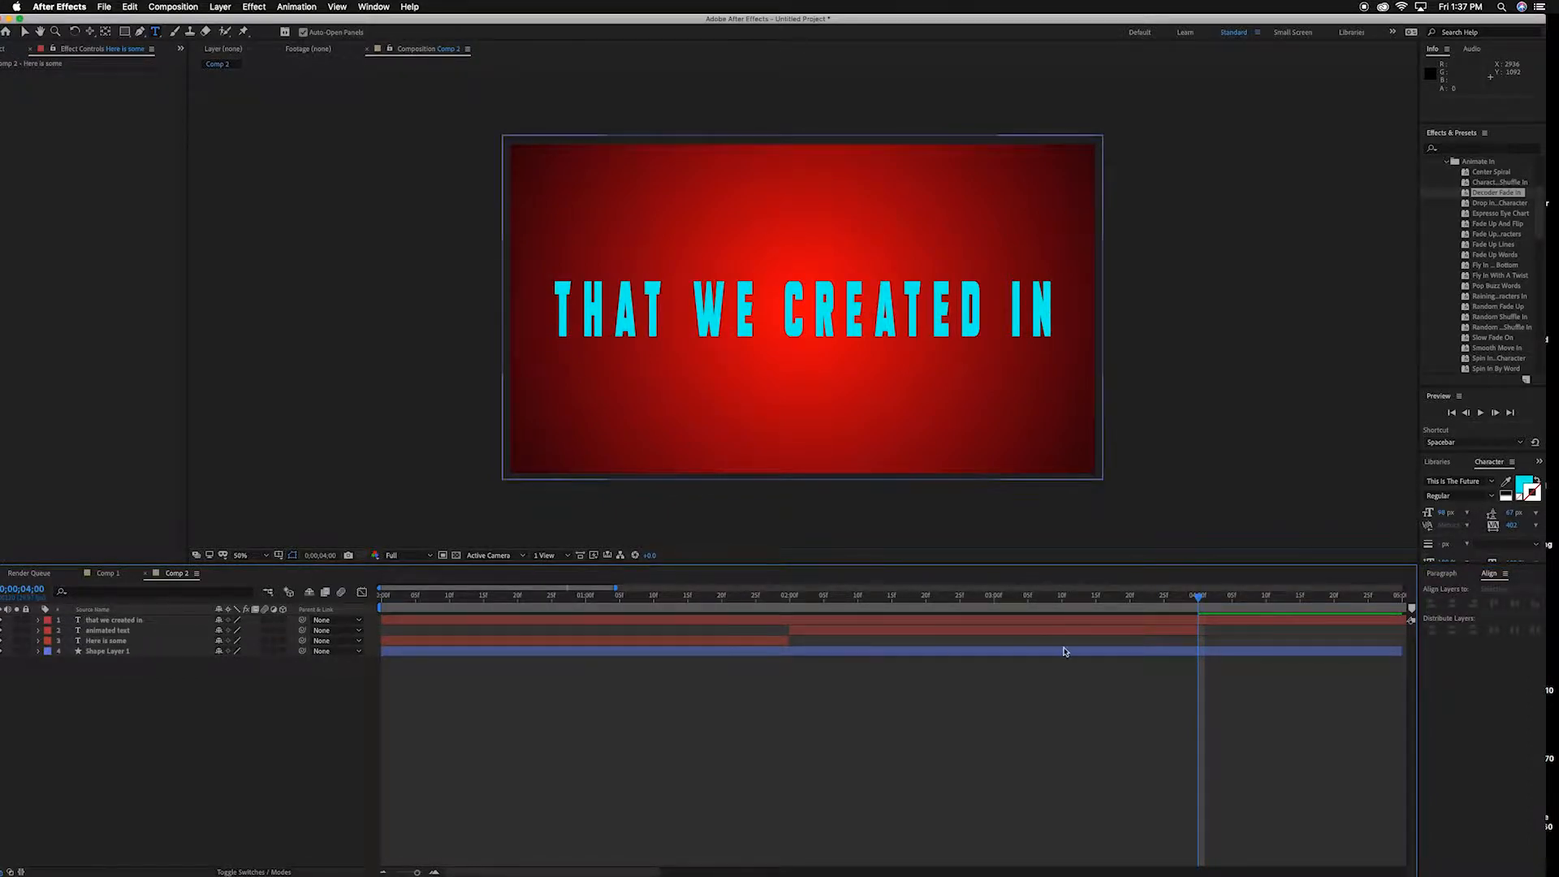
# Split the "that we created in" layer at 0;00;04;00 and delete the part before that time.
pyautogui.click(1205, 621)
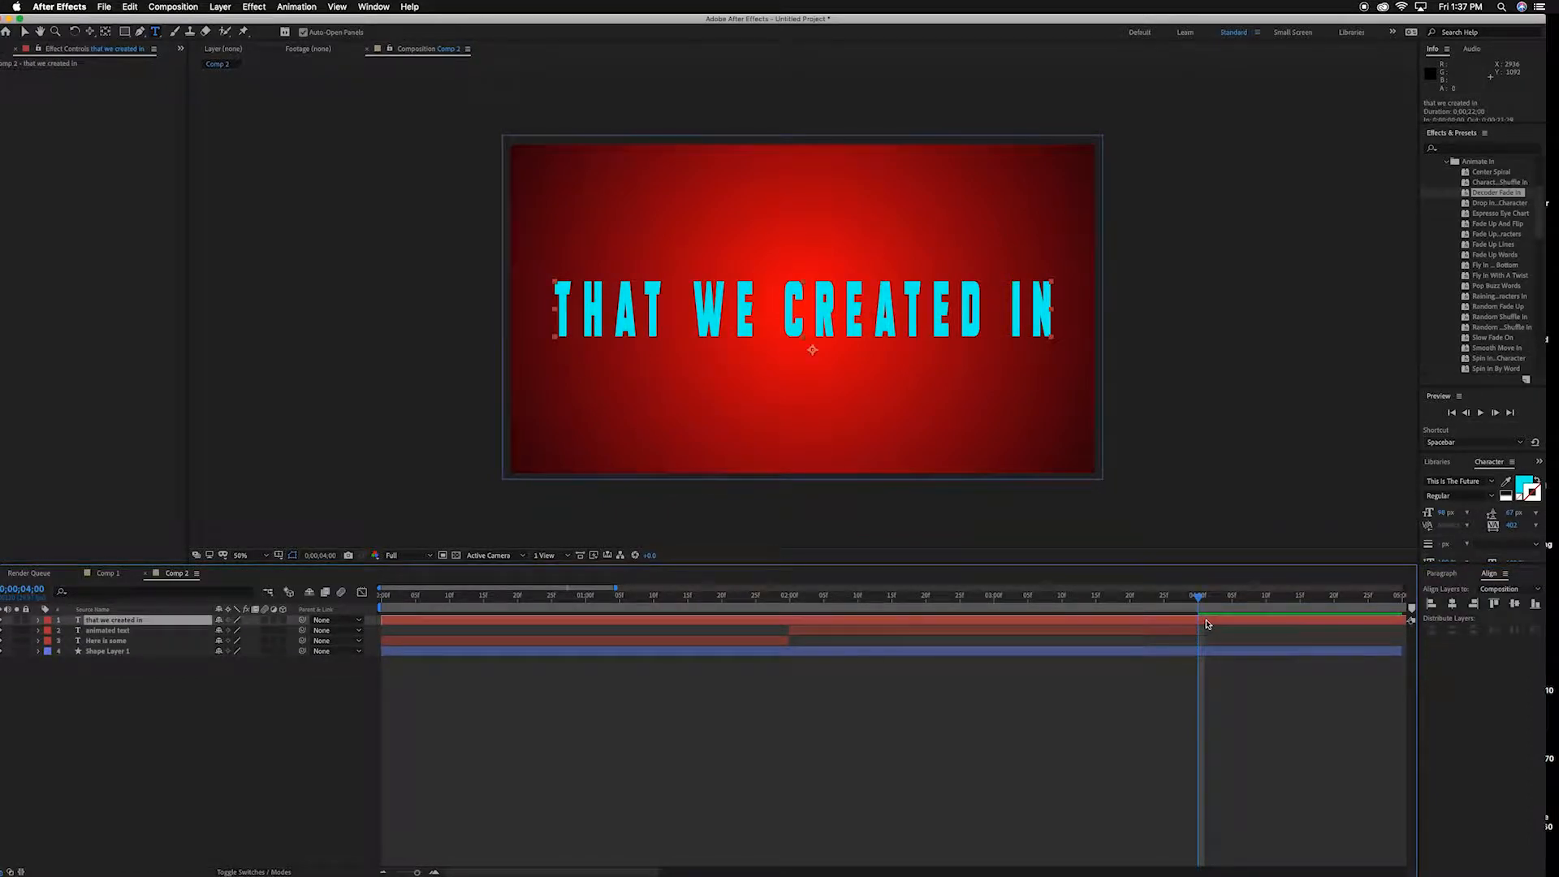
pyautogui.hotkey('ctrl', 'shift', 'd')
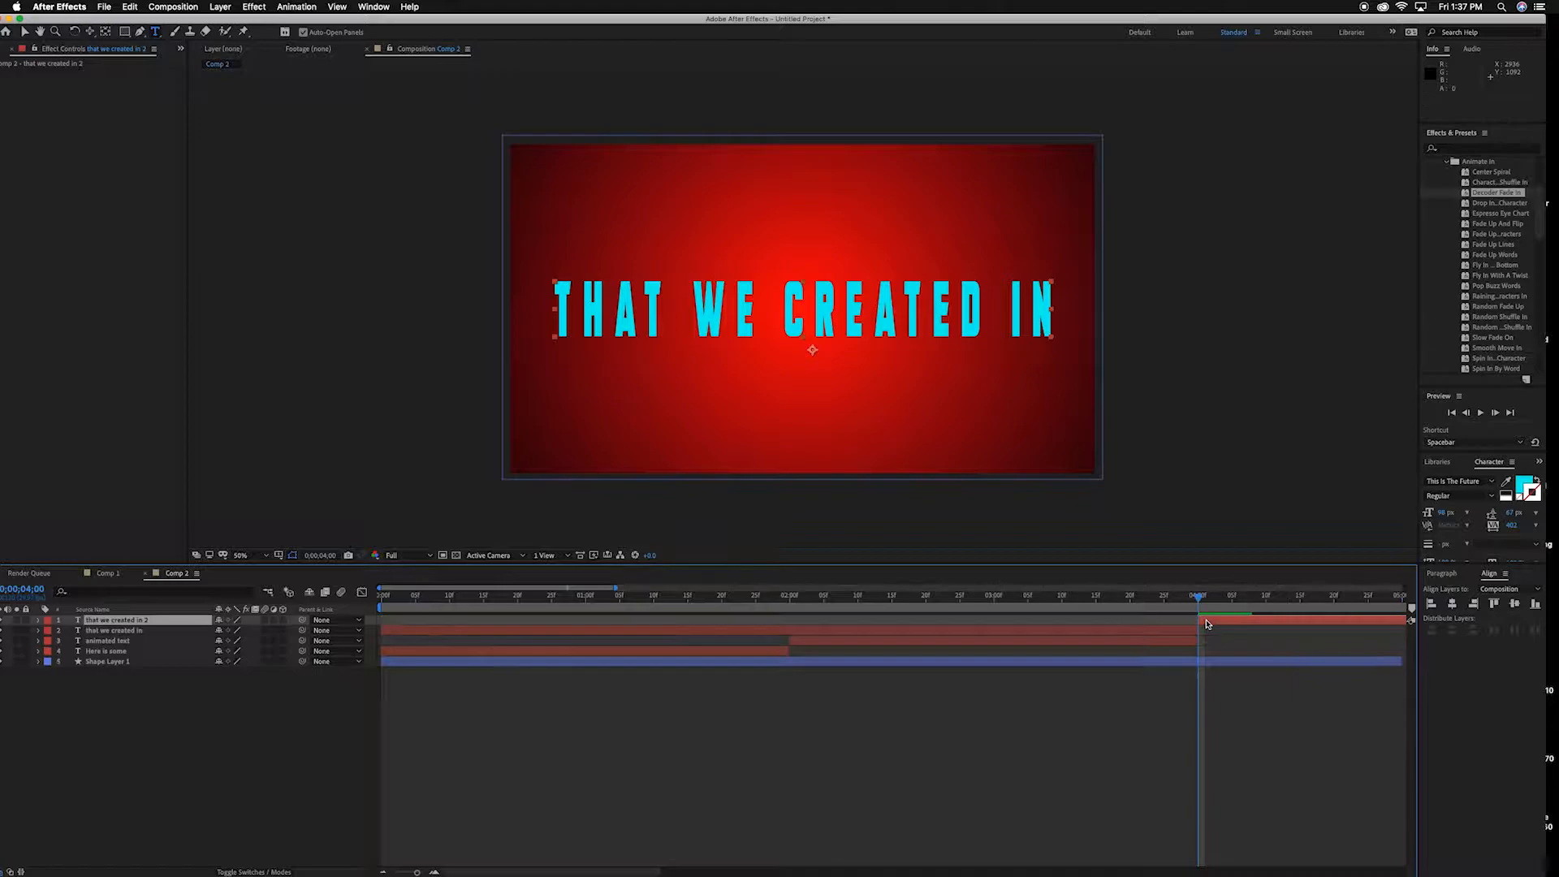
pyautogui.click(1148, 631)
pyautogui.press('Delete')
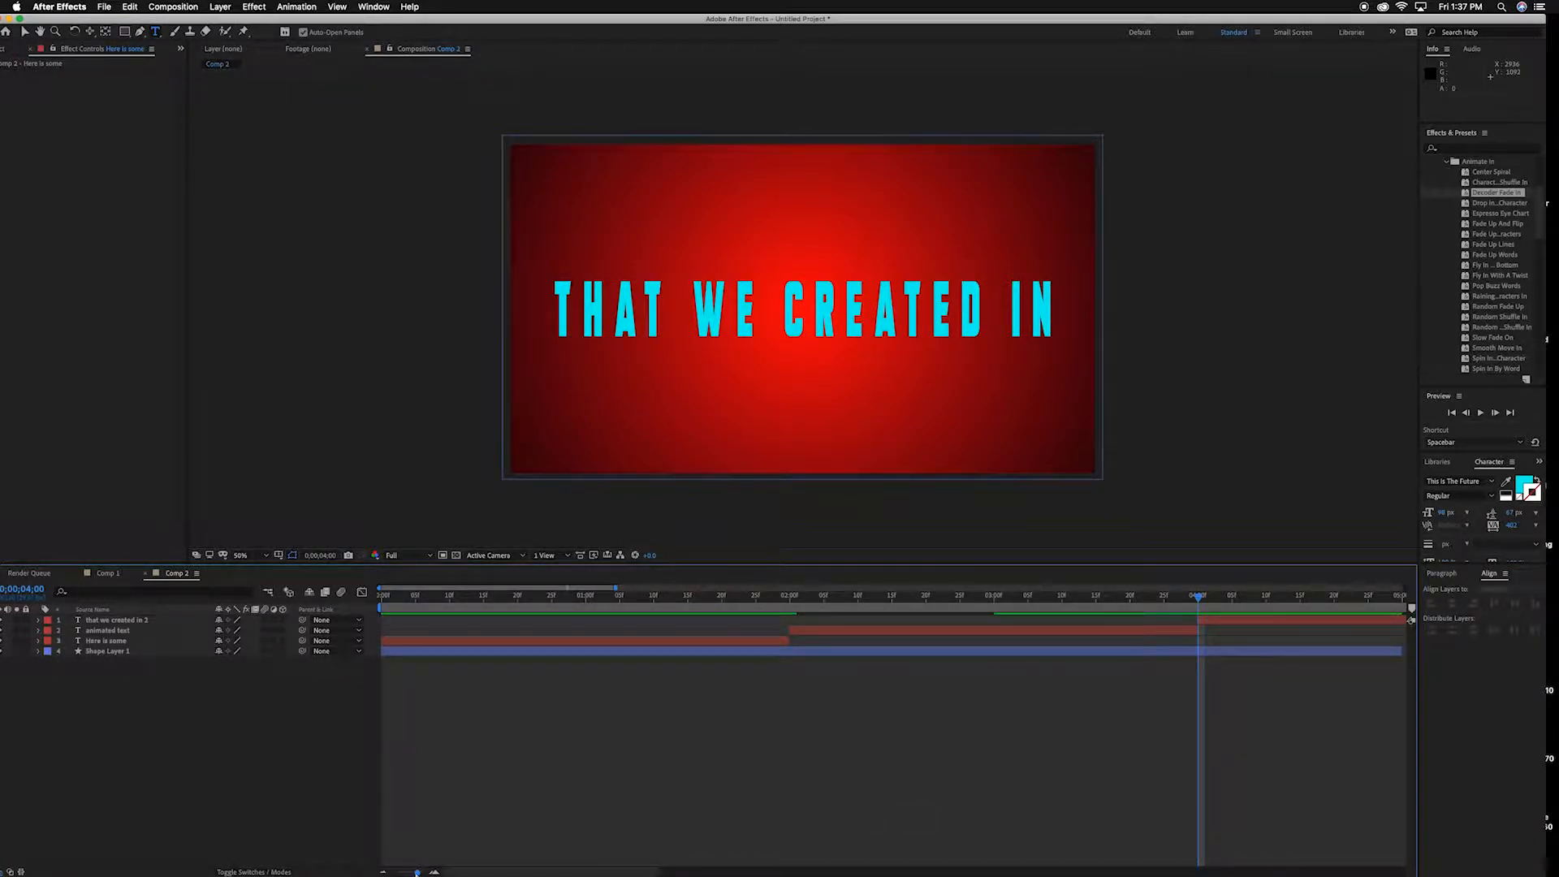
# Trim the "that we created in 2" layer to end at the six-second mark and extend Shape Layer 1 to the composition's end.
pyautogui.moveTo(417, 872); pyautogui.dragTo(395, 872)
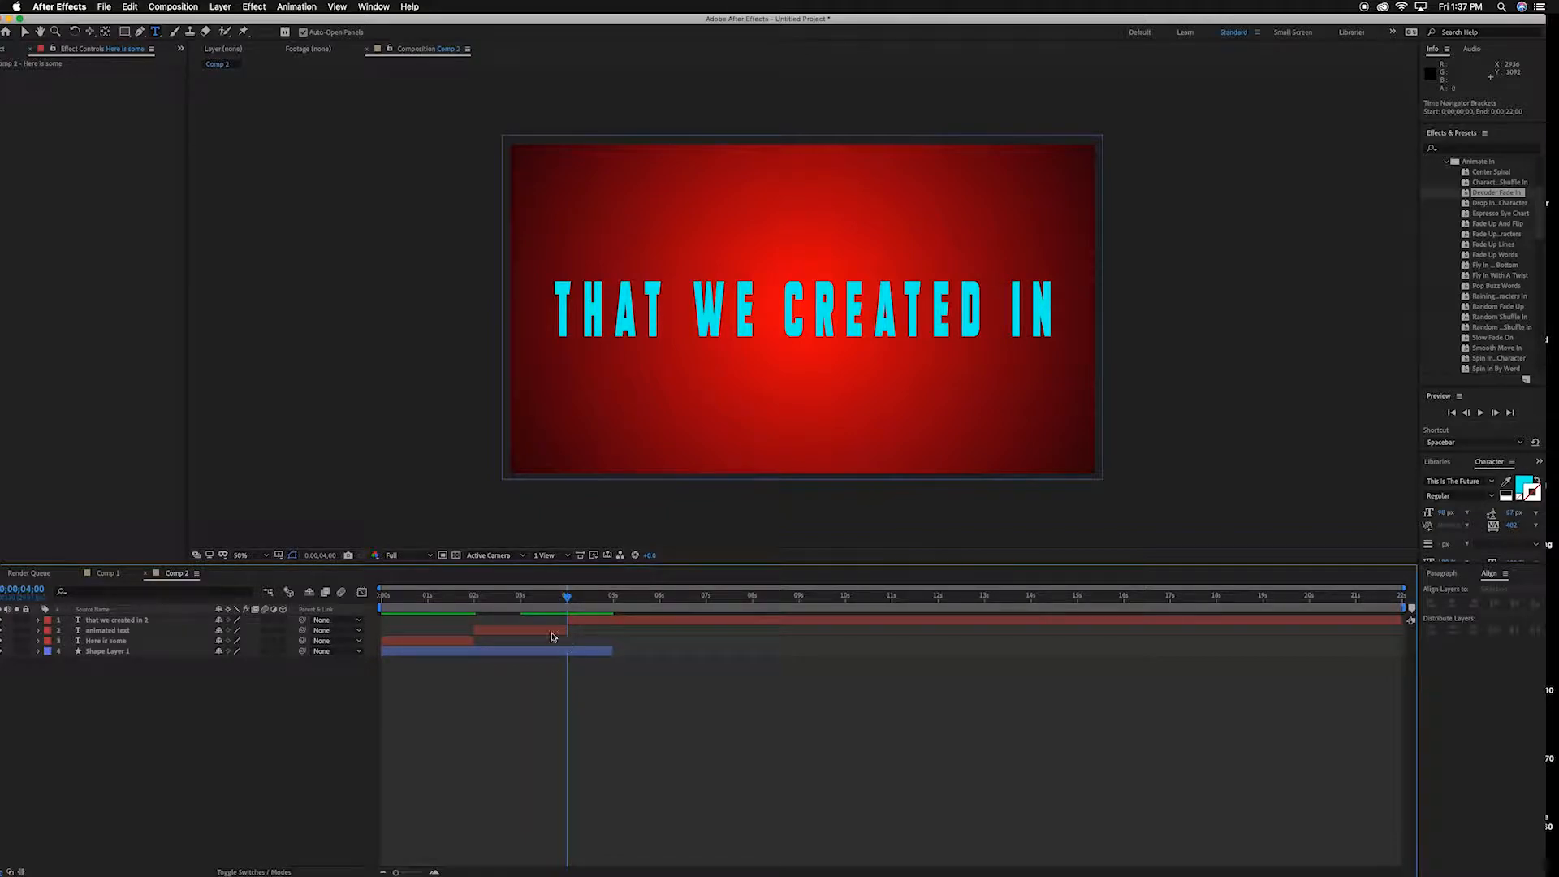
pyautogui.moveTo(562, 601); pyautogui.dragTo(660, 598)
pyautogui.moveTo(1147, 670); pyautogui.dragTo(1406, 654)
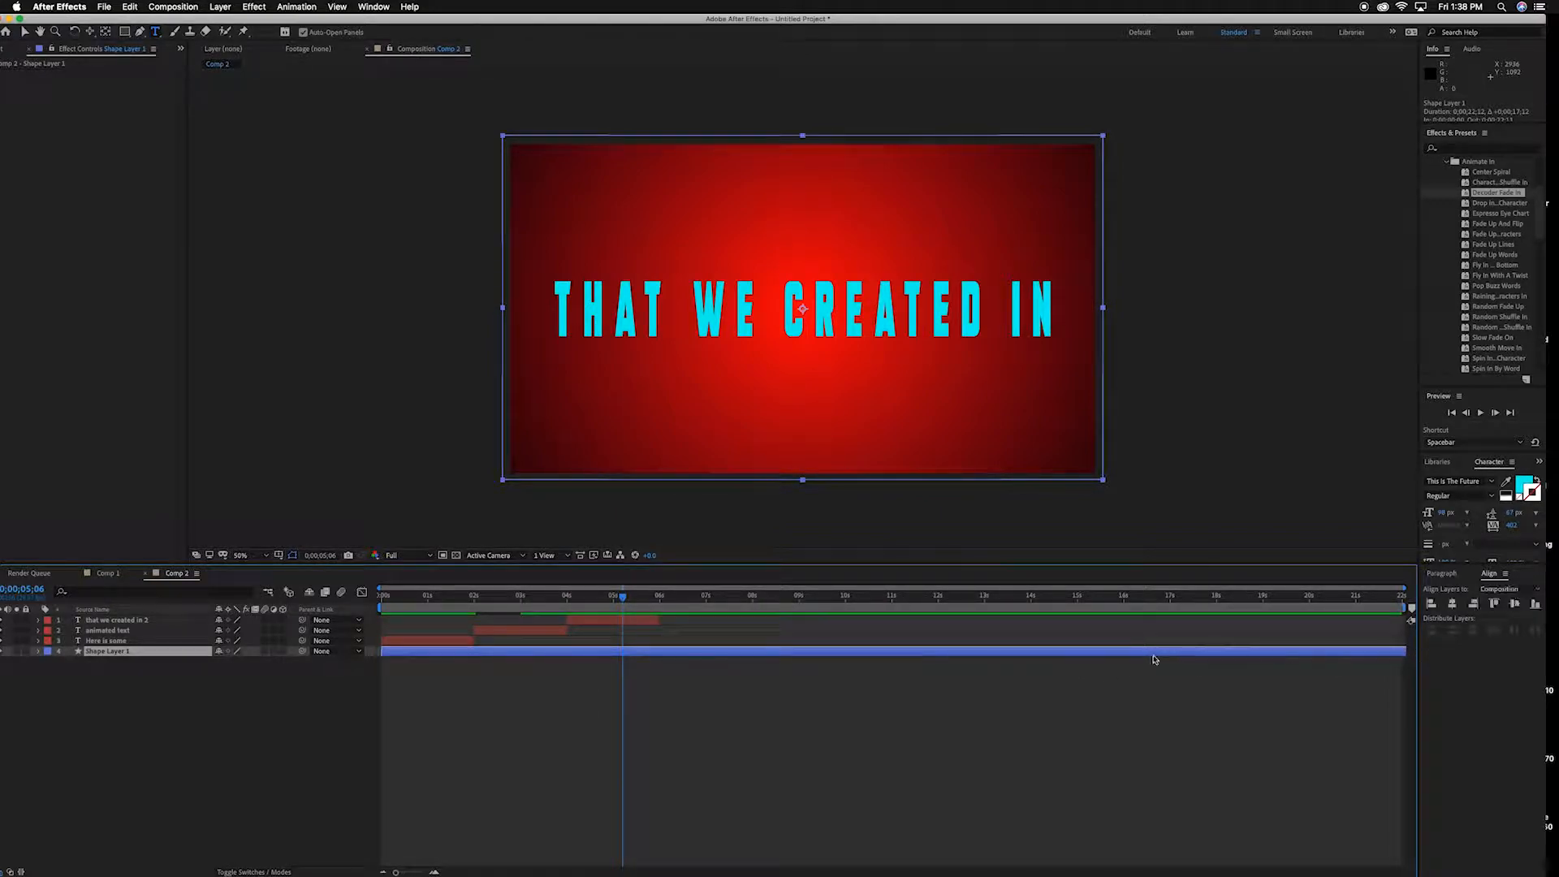
# Apply the Drop In By Character preset to the "that we created in 2" layer and preview it from 0;00;03;27.
pyautogui.click(629, 620)
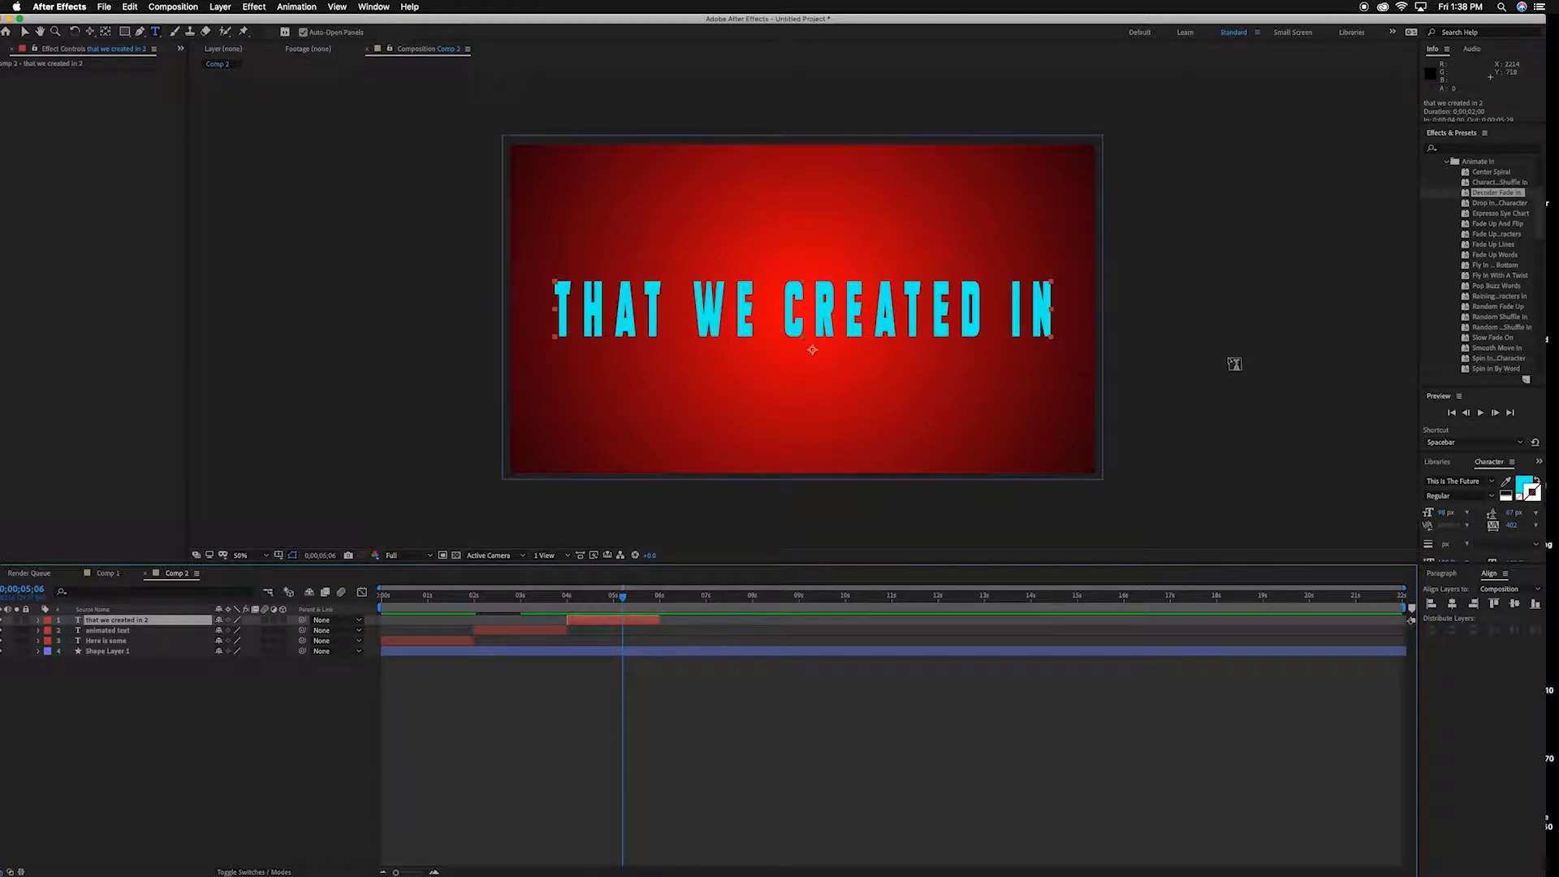
pyautogui.moveTo(1467, 208); pyautogui.dragTo(563, 599)
pyautogui.press('space')
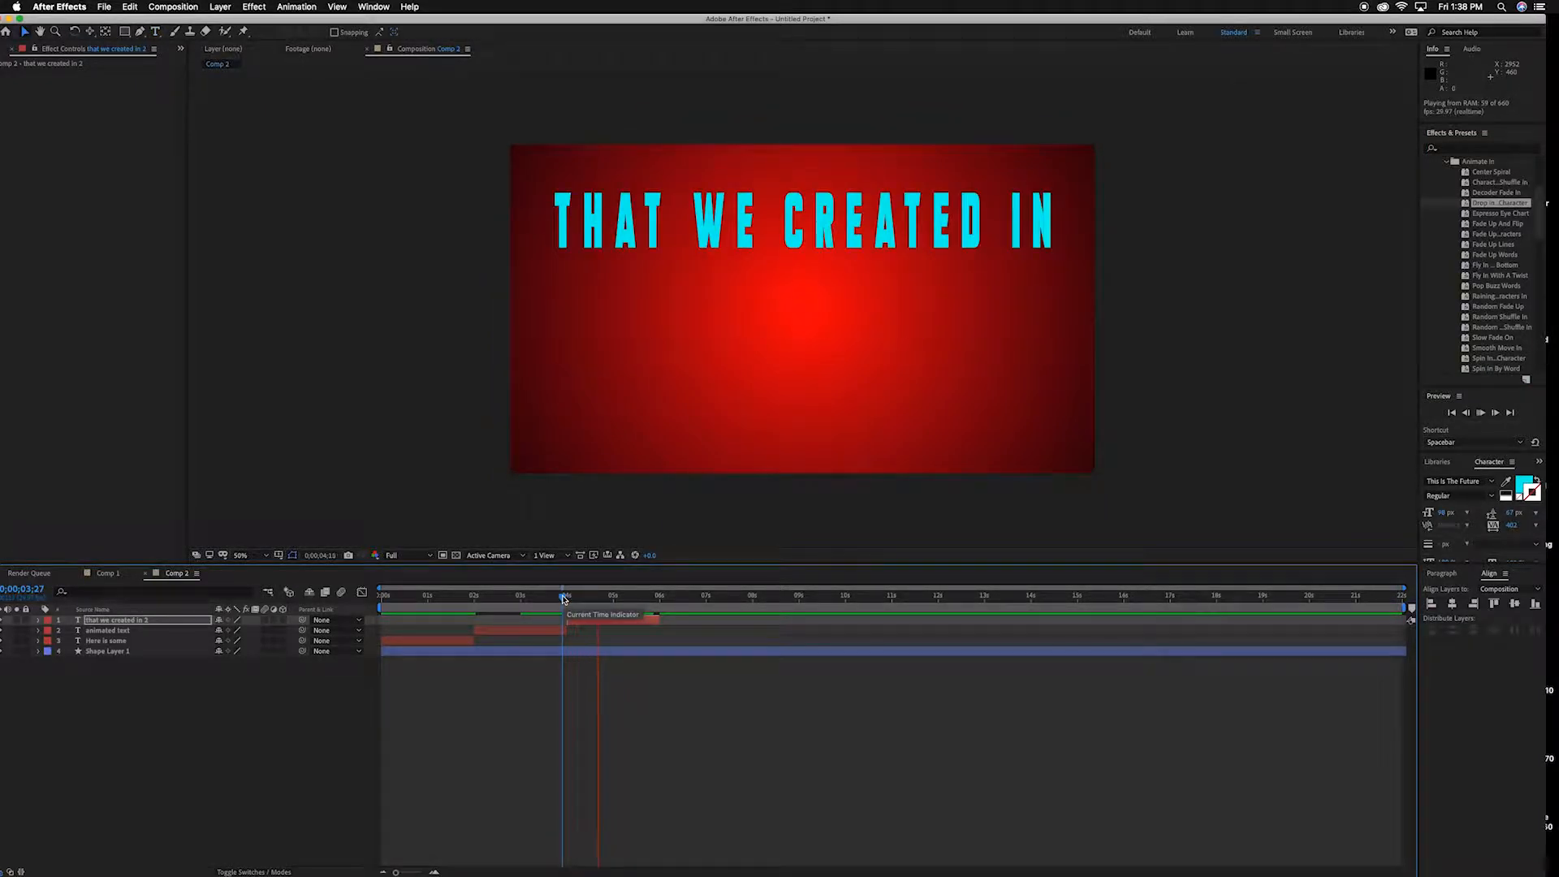
pyautogui.press('space')
# At 0;00;04;25, change the Animator 1 vertical Position of "that we created in 2" so its letters start above the frame.
pyautogui.moveTo(697, 599); pyautogui.dragTo(610, 599)
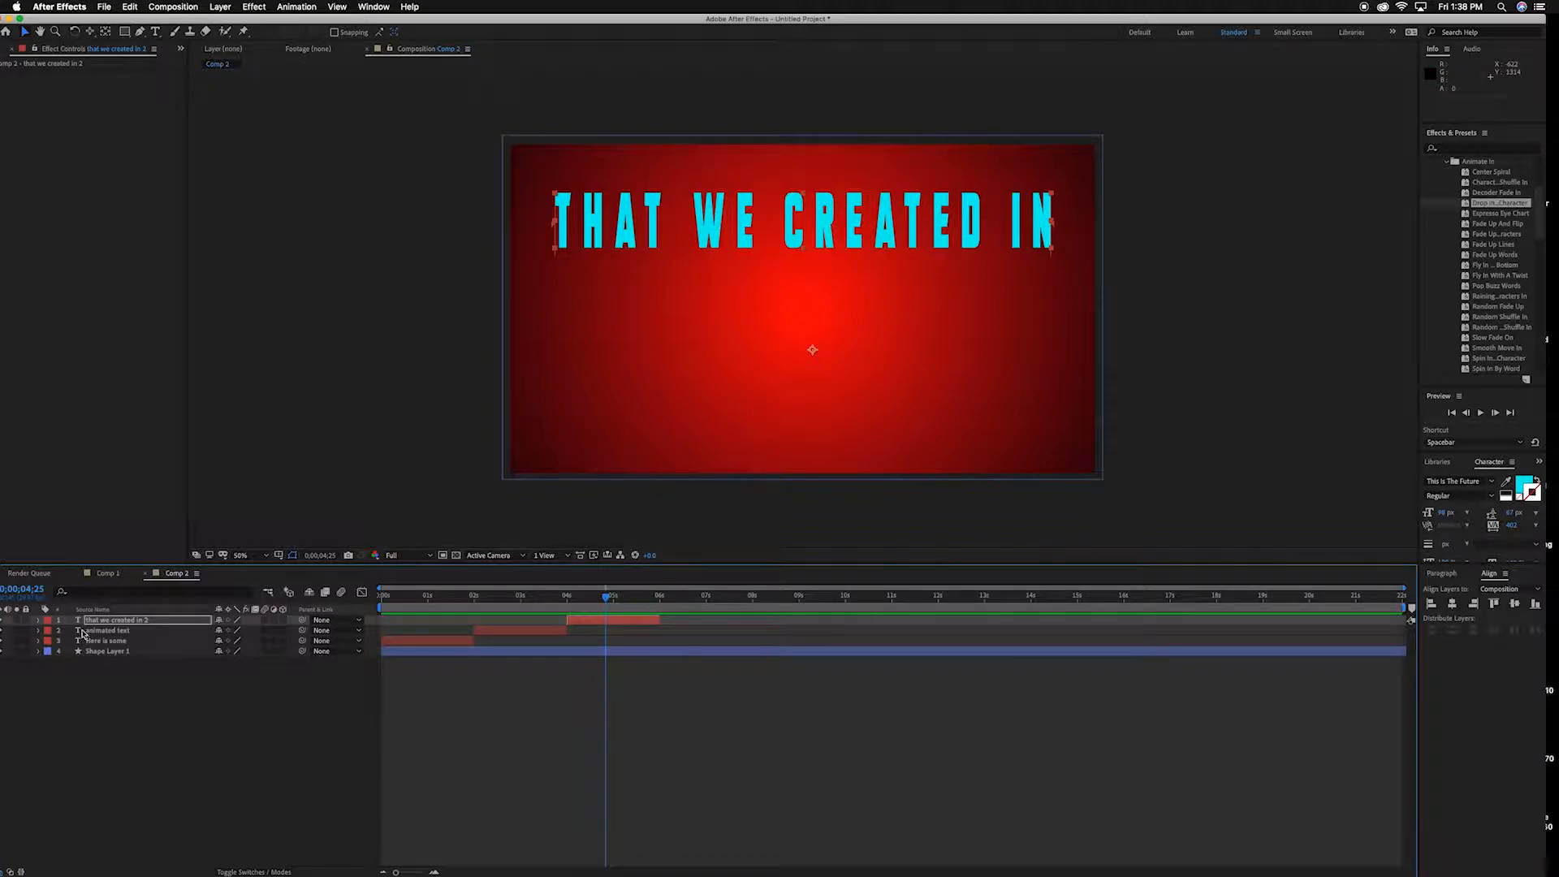
pyautogui.click(37, 621)
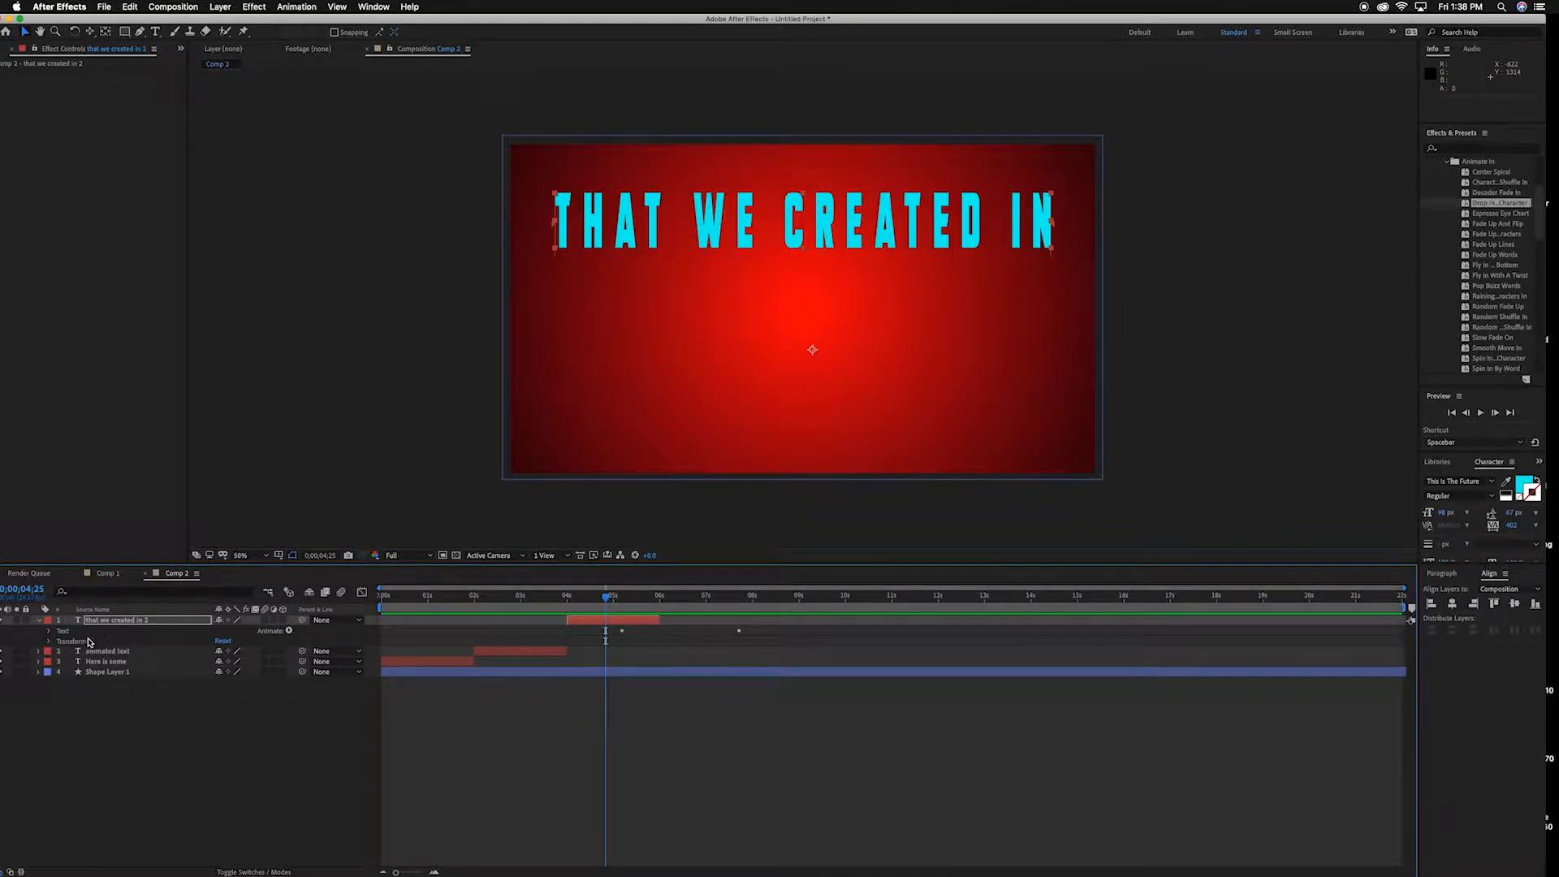
pyautogui.click(49, 630)
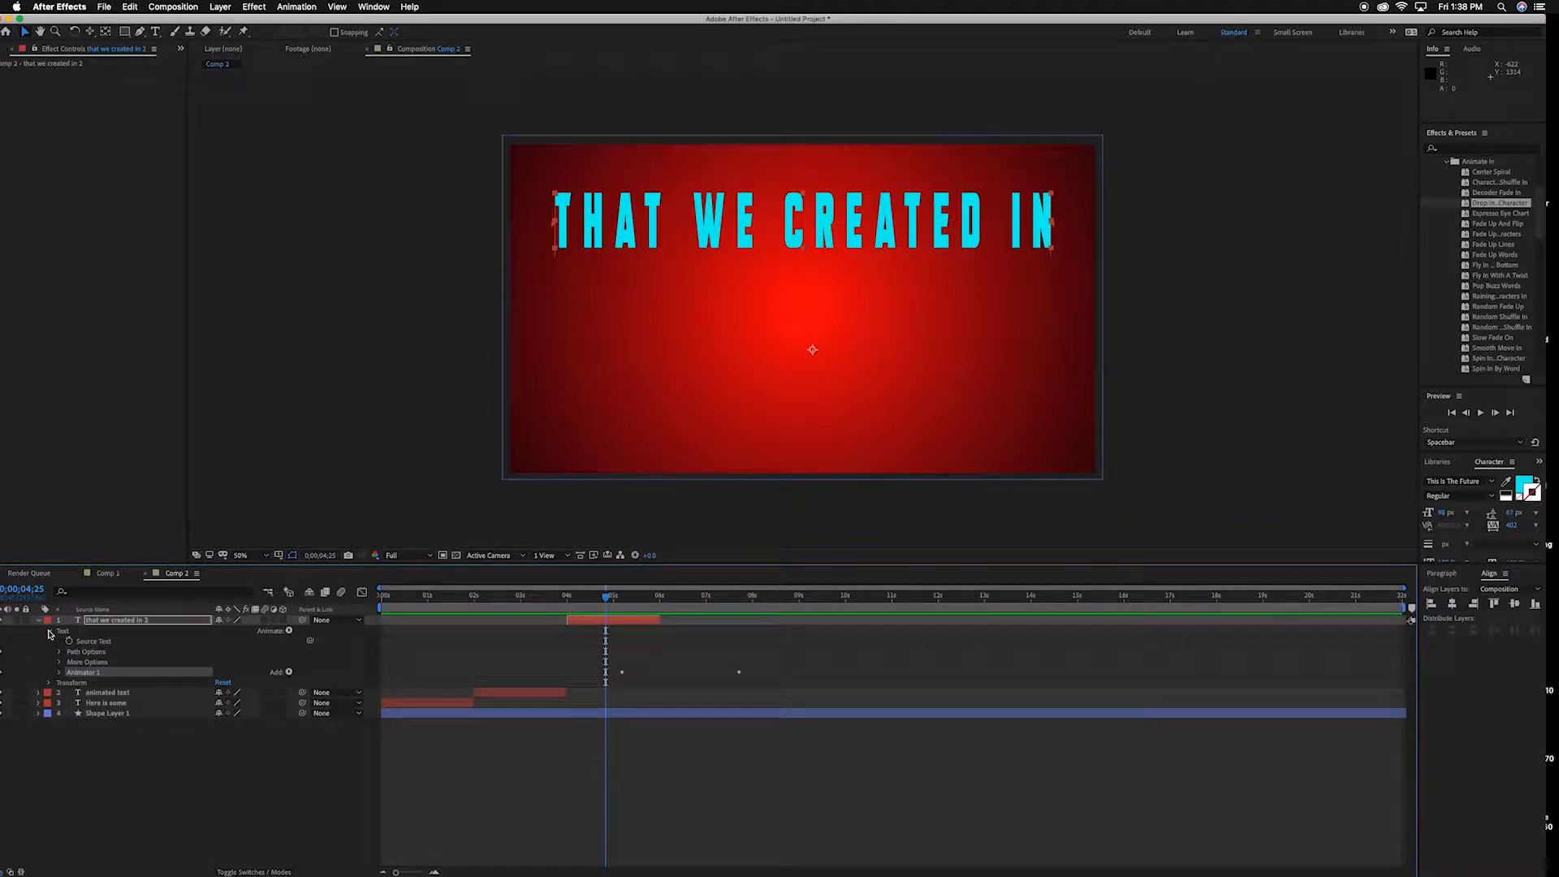
pyautogui.click(60, 673)
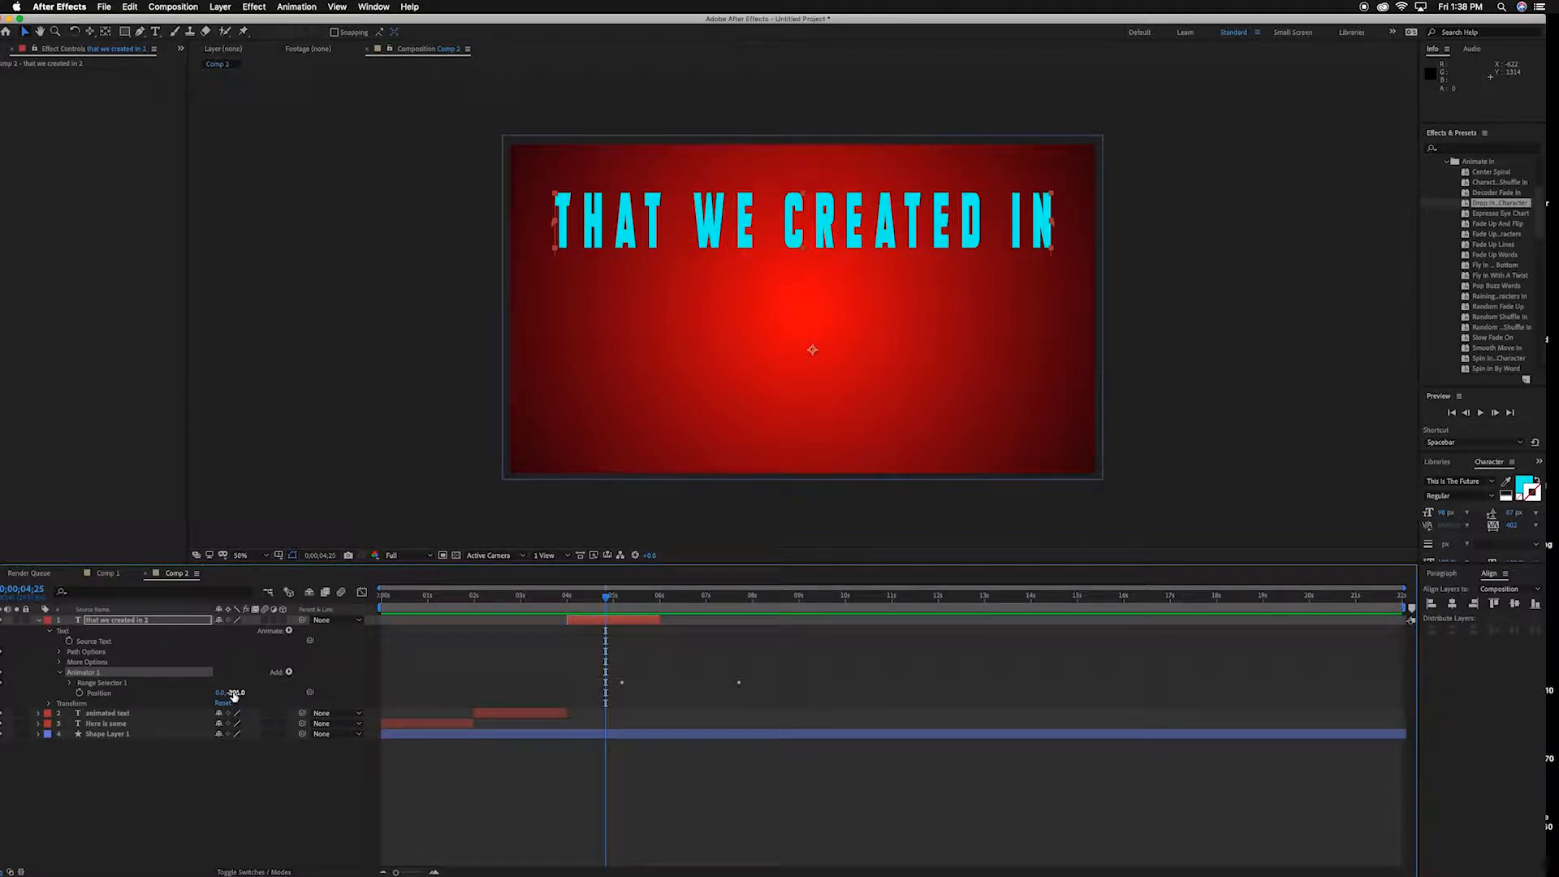
pyautogui.moveTo(234, 695); pyautogui.dragTo(16, 690)
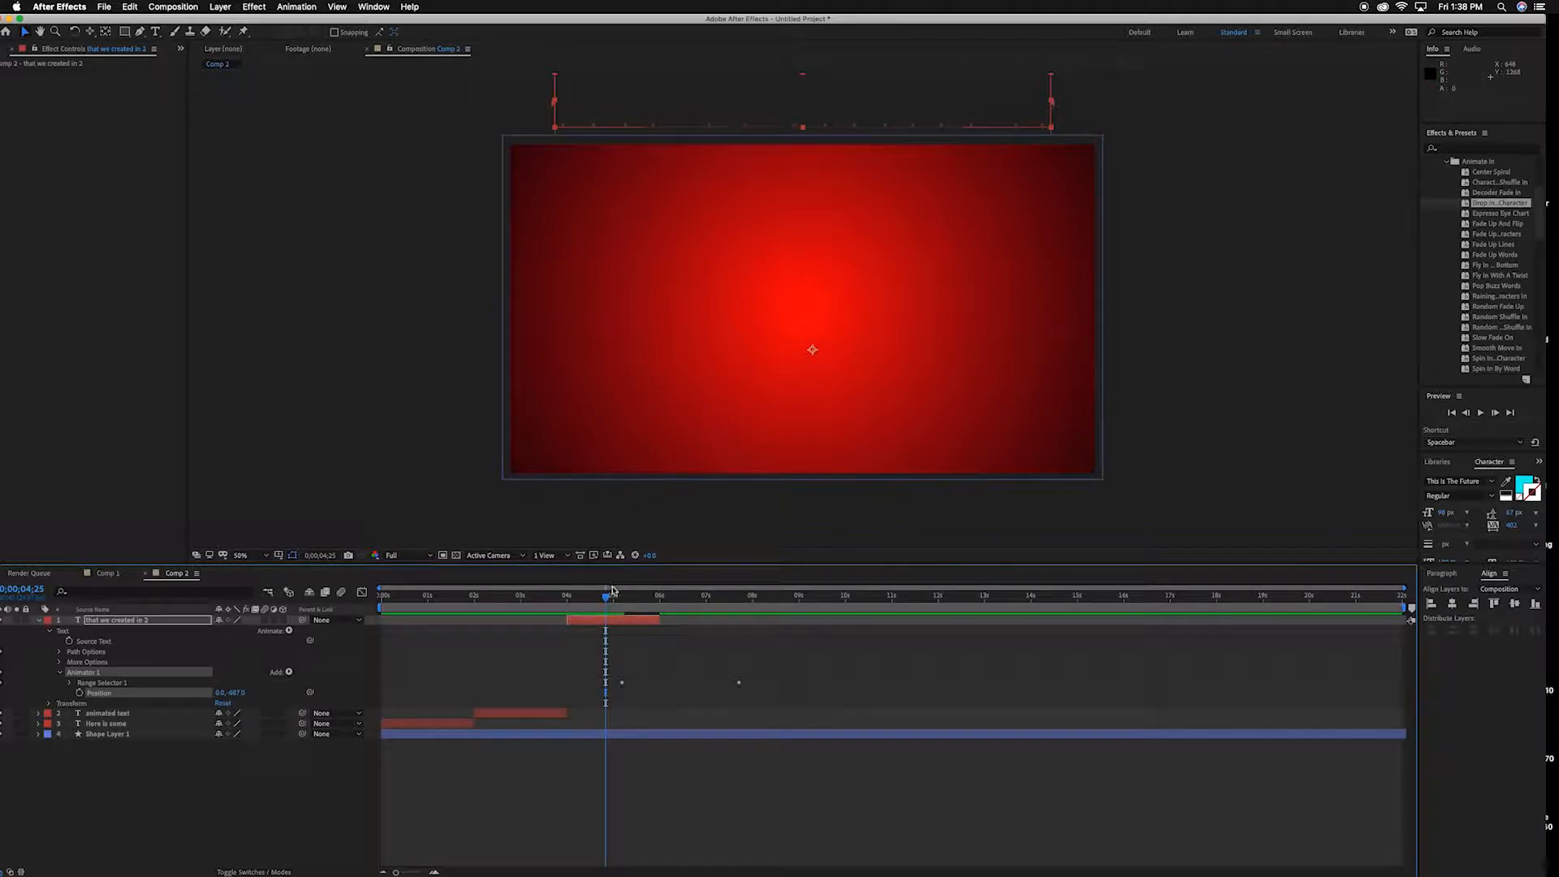
# Preview the drop-in of "that we created in 2" from 0;00;03;25 and check its Range Selector keyframe timing.
pyautogui.moveTo(605, 597); pyautogui.dragTo(558, 599)
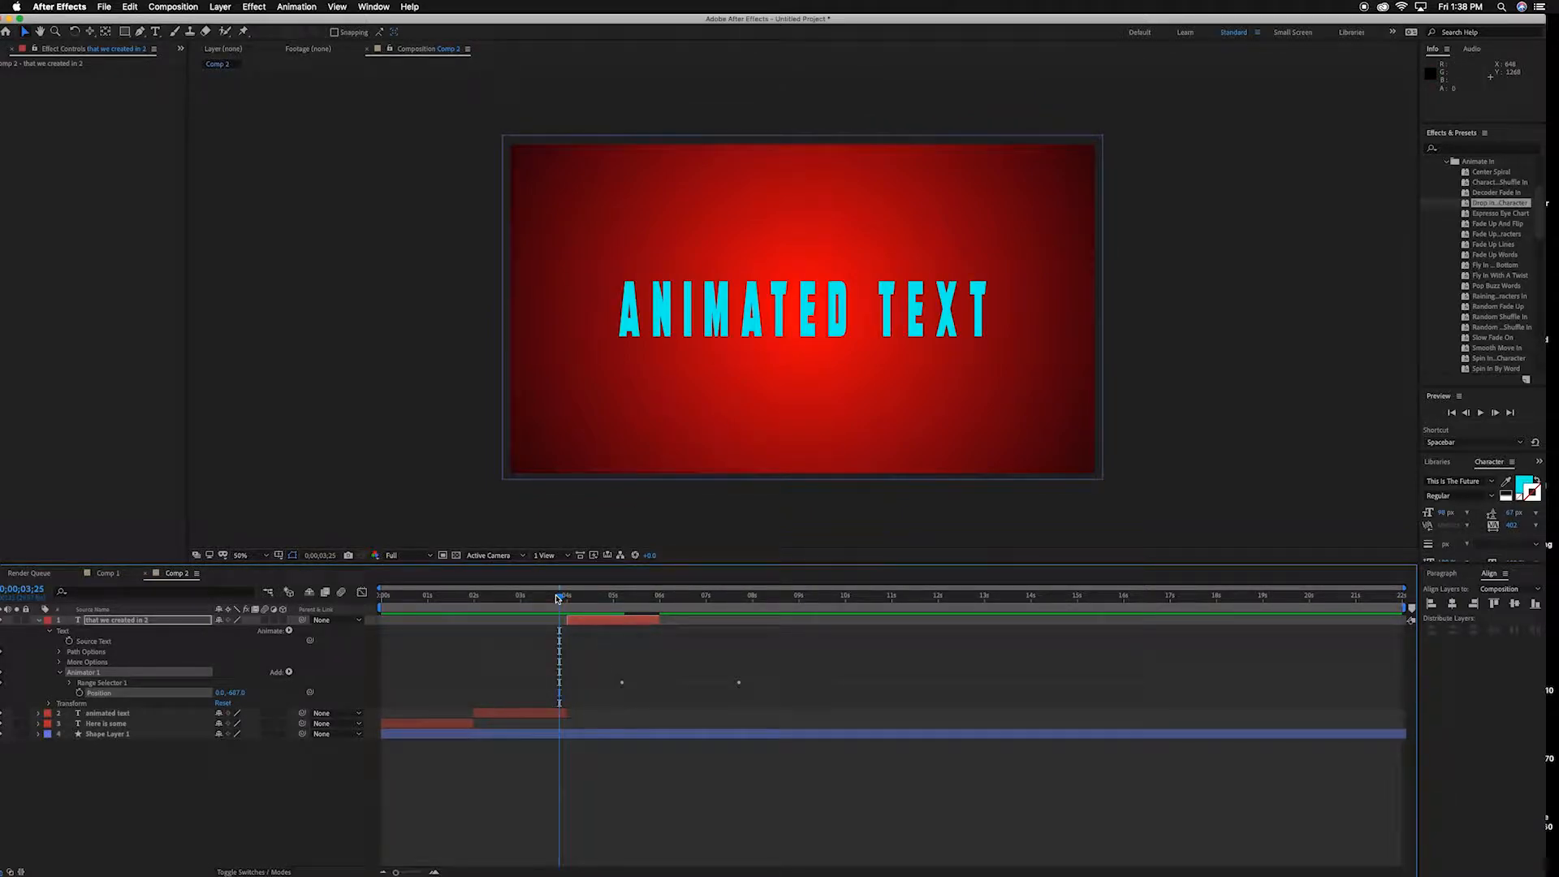
pyautogui.press('space')
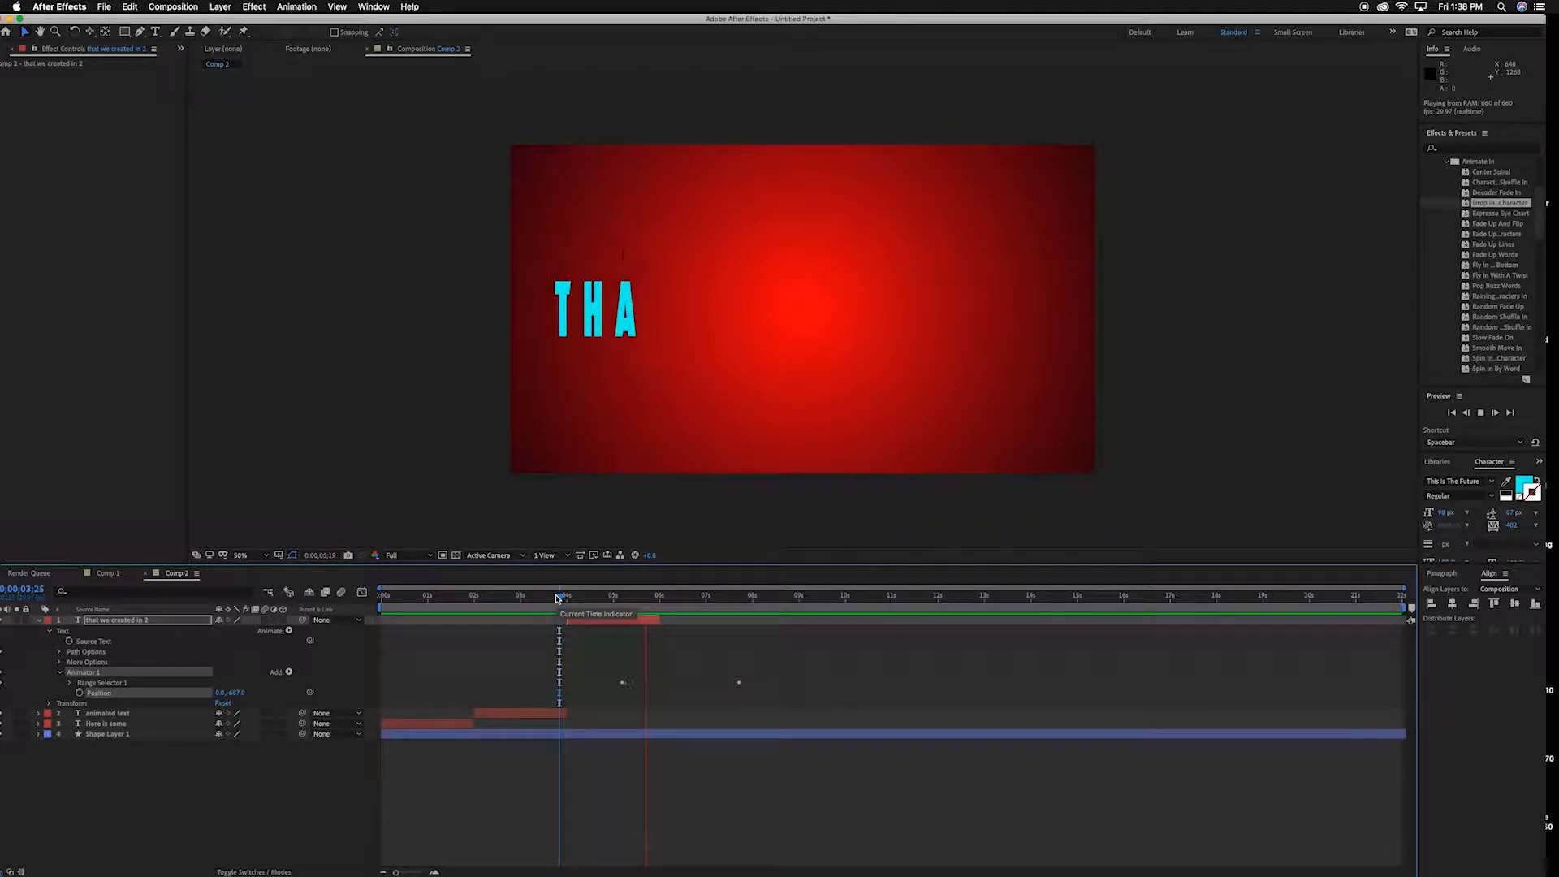
pyautogui.press('space')
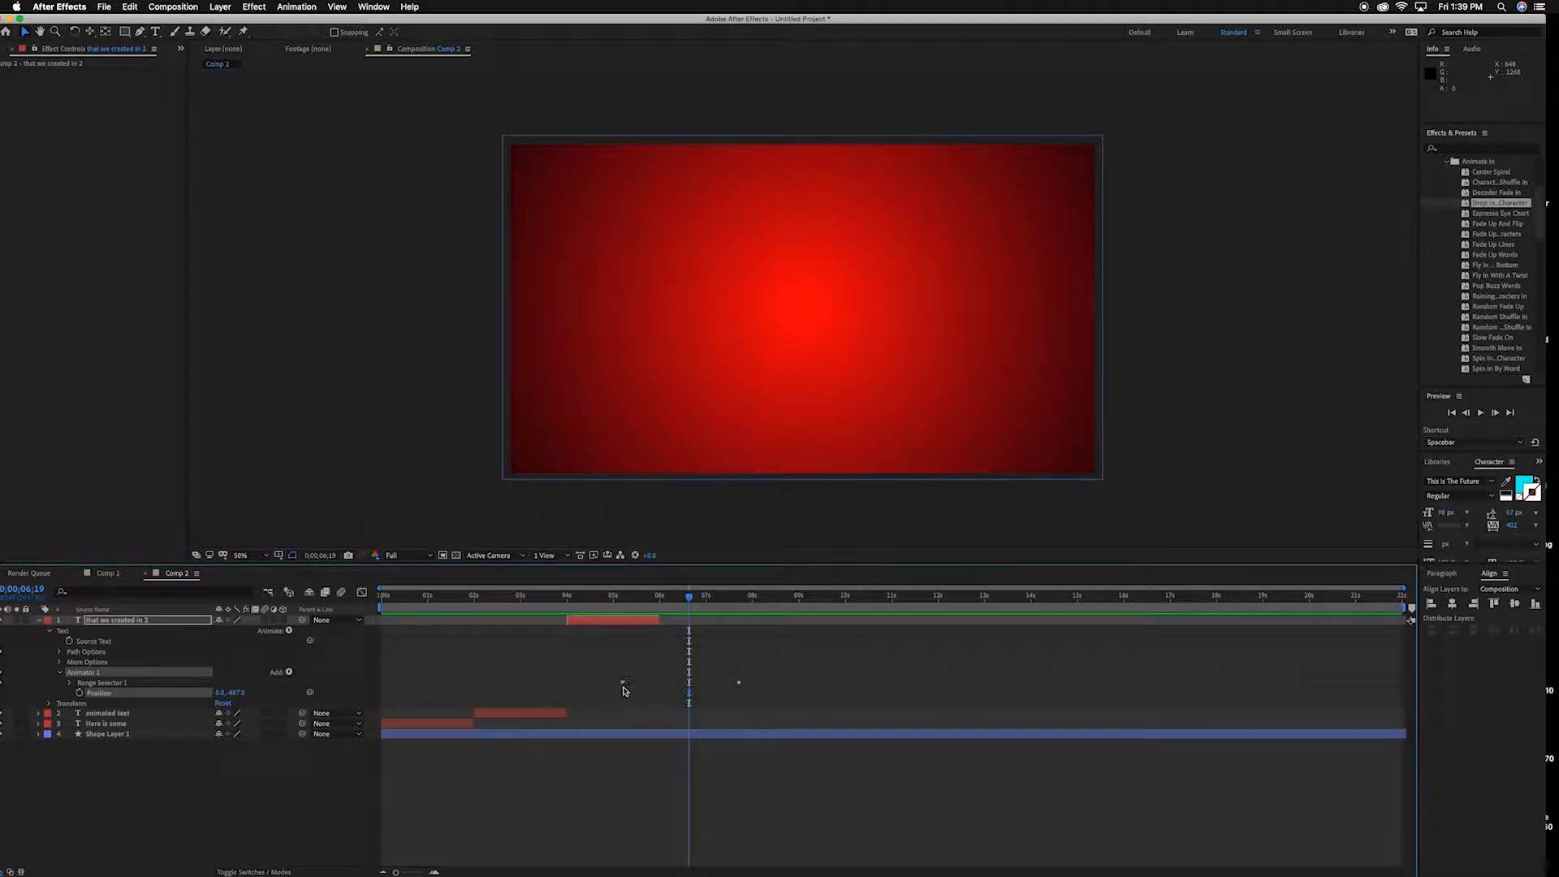
pyautogui.click(622, 686)
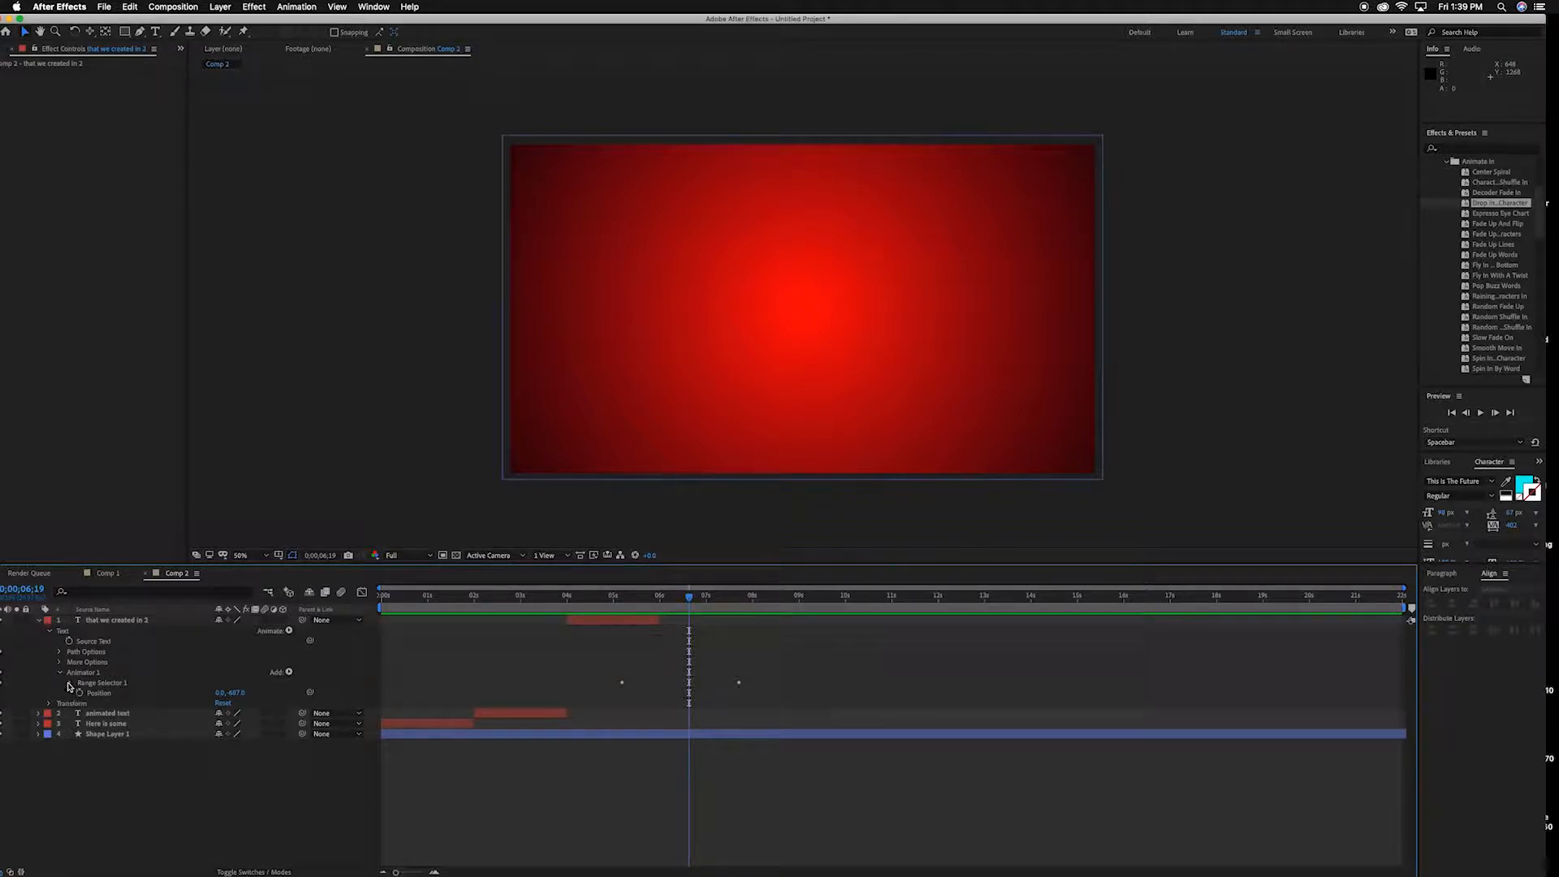
# Retime the Range Selector Start keyframes of "that we created in 2" to run from about four to five seconds.
pyautogui.click(69, 684)
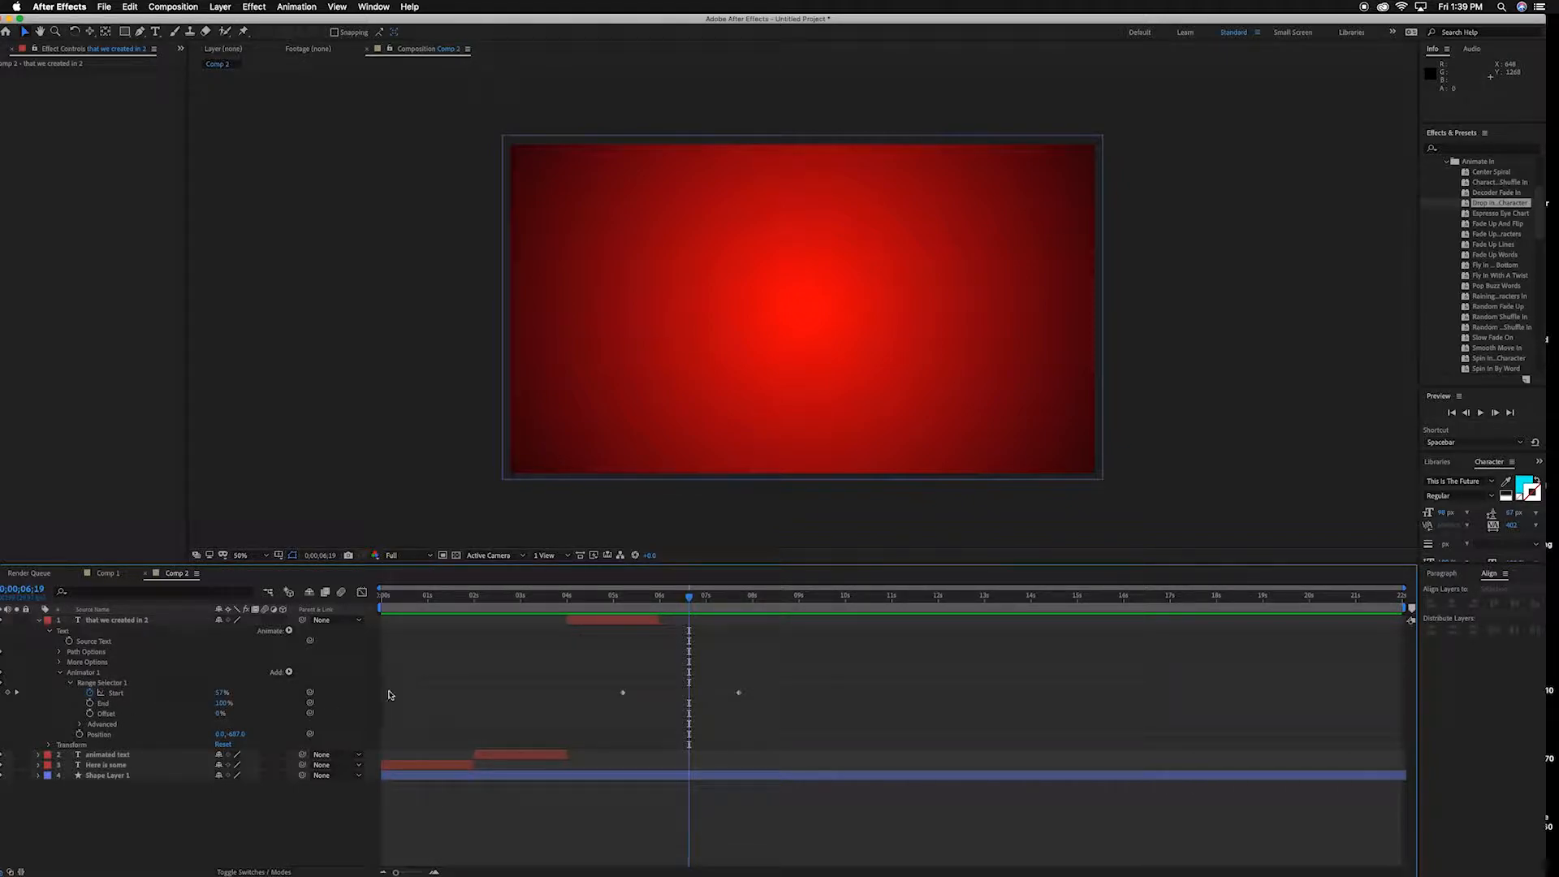
pyautogui.click(70, 683)
pyautogui.click(63, 674)
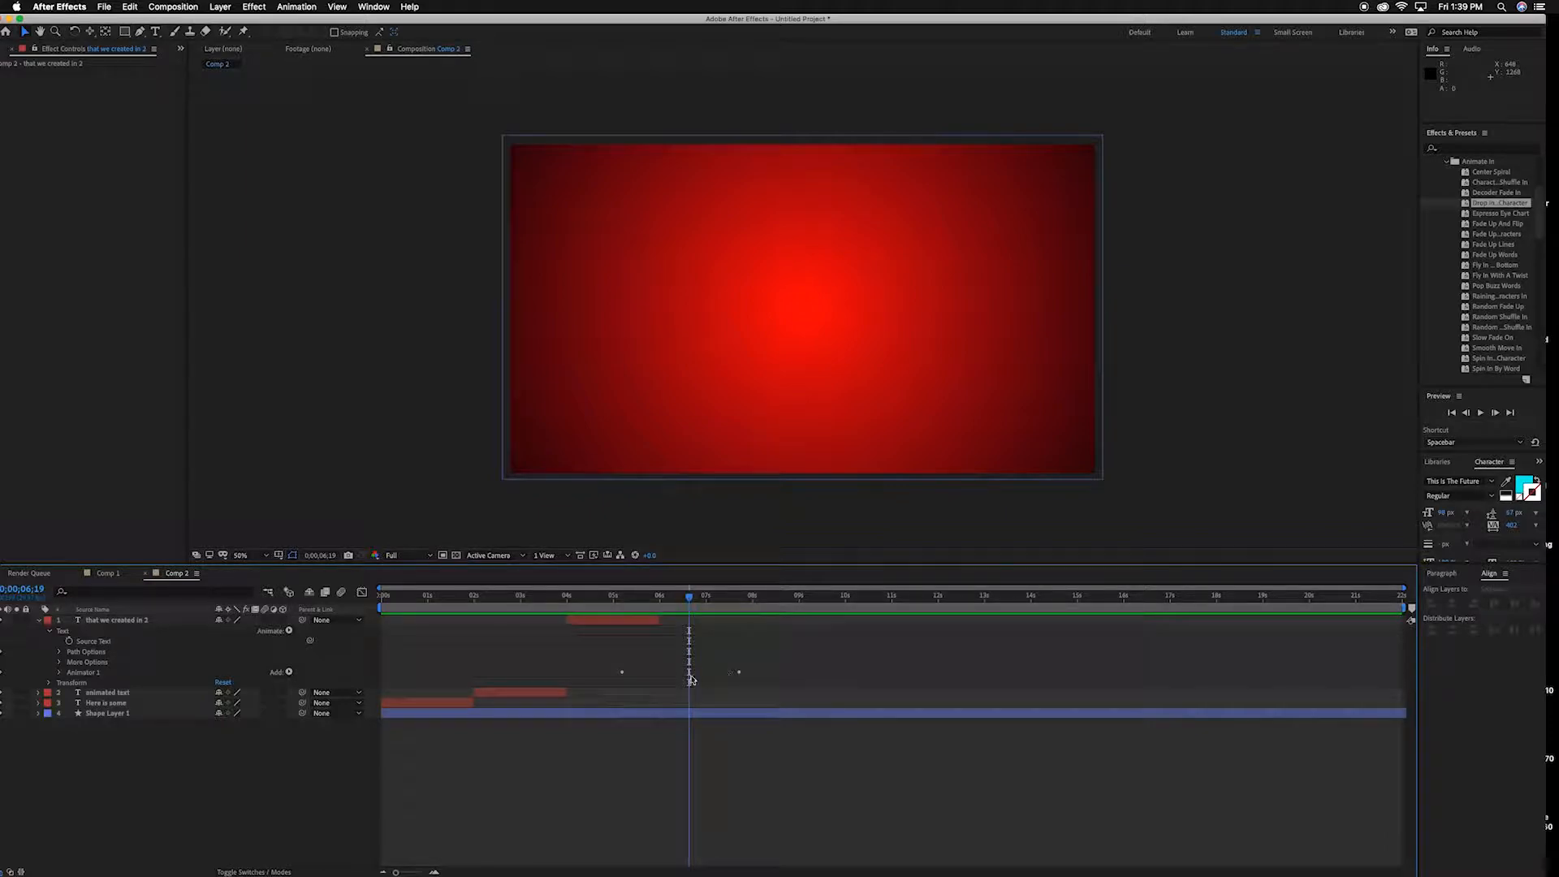
pyautogui.click(628, 622)
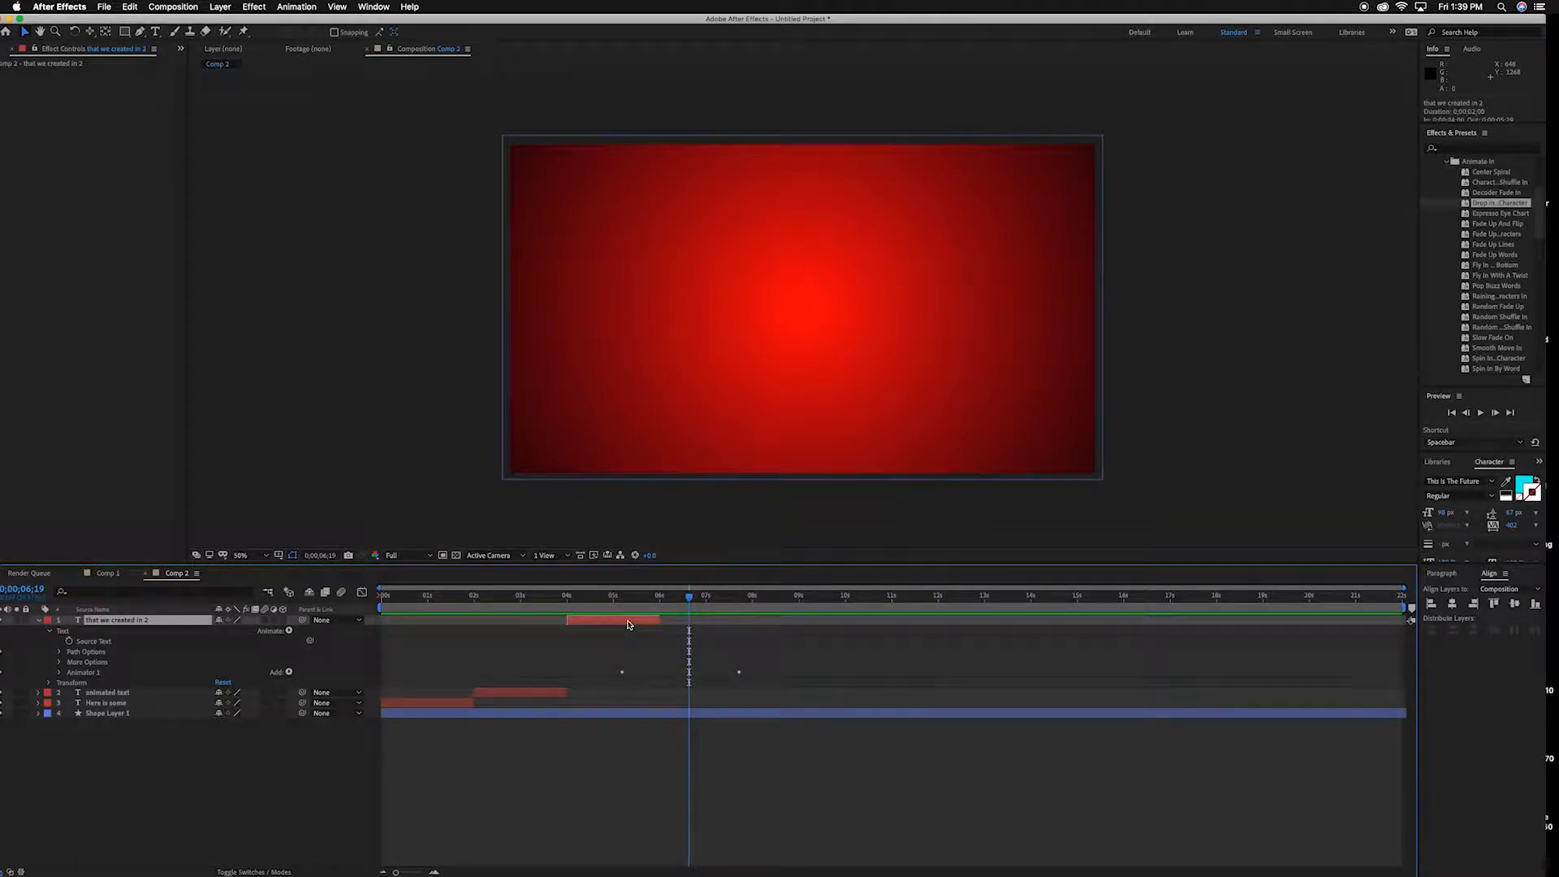
pyautogui.press('u')
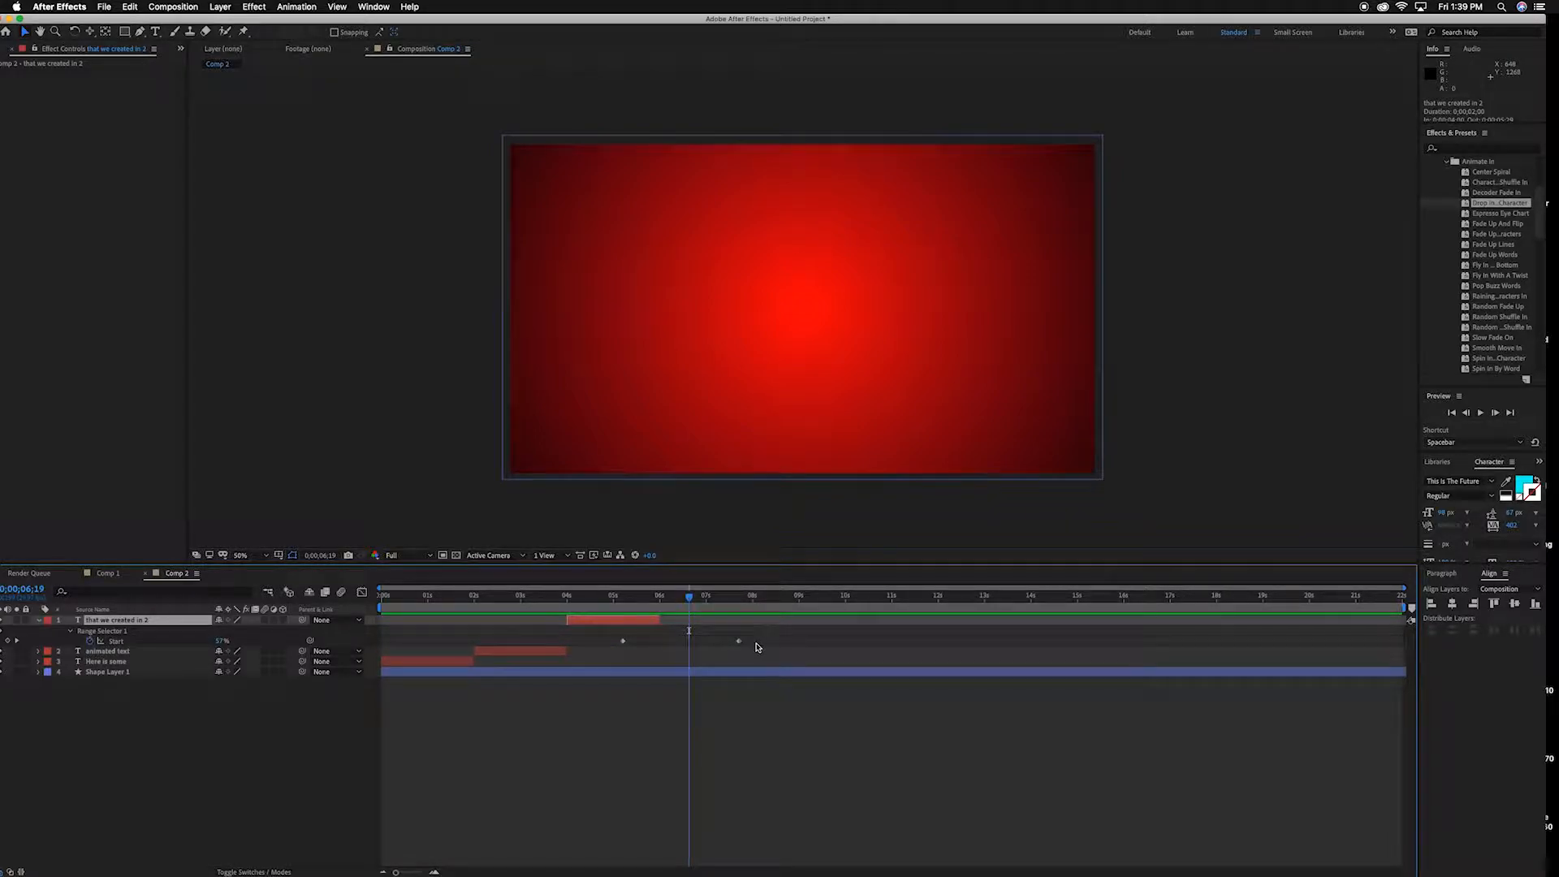
pyautogui.moveTo(623, 644); pyautogui.dragTo(569, 647)
pyautogui.moveTo(739, 645); pyautogui.dragTo(555, 647)
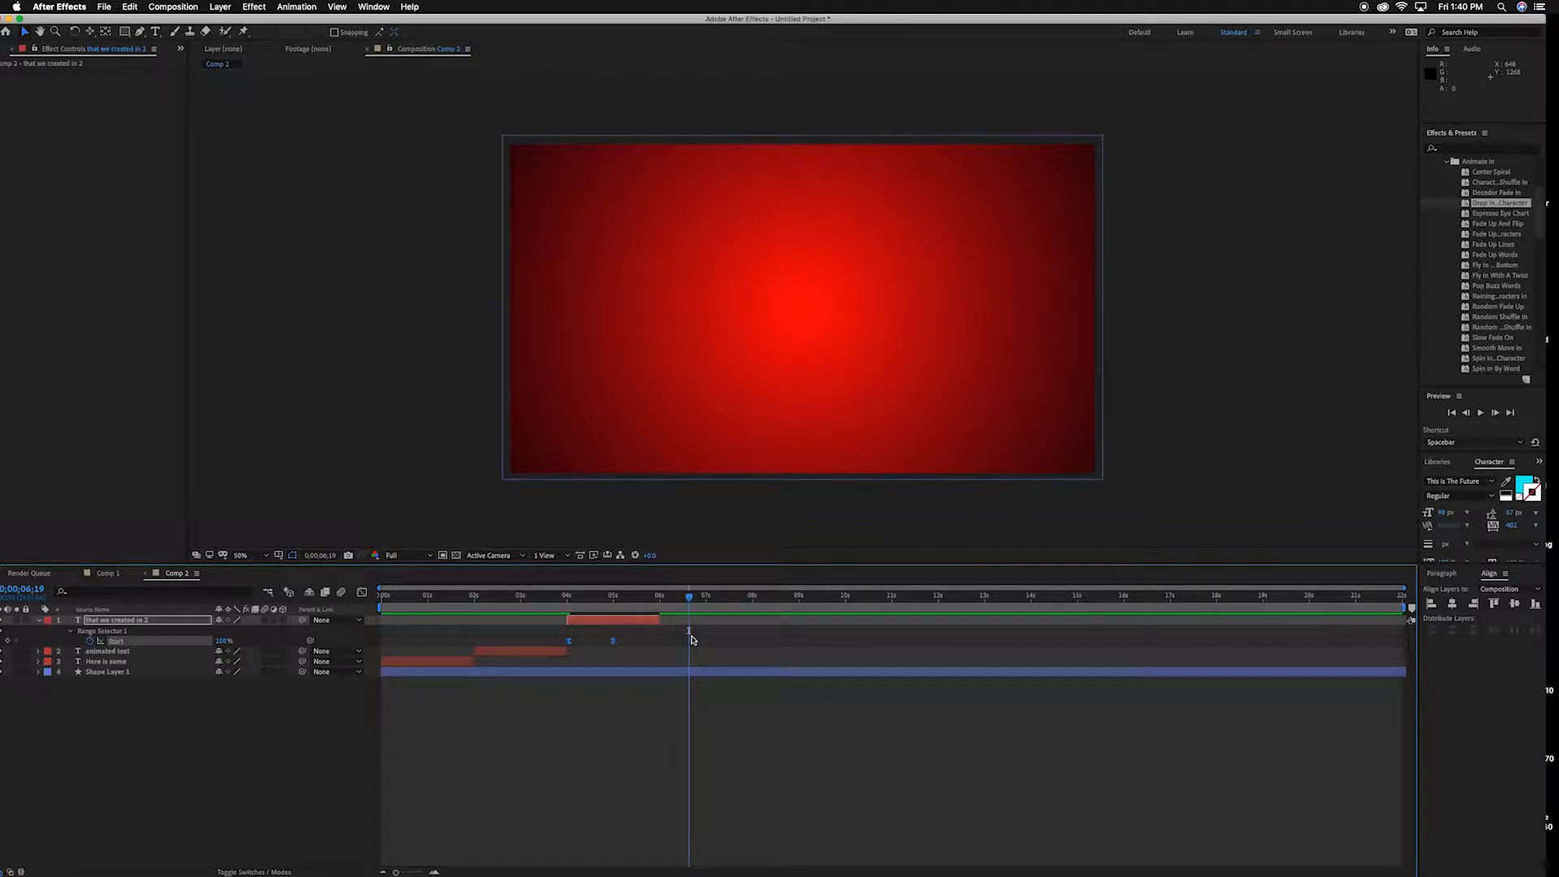
# Preview the retimed drop-in of "that we created in 2" from 0;00;03;18.
pyautogui.click(549, 599)
pyautogui.press('space')
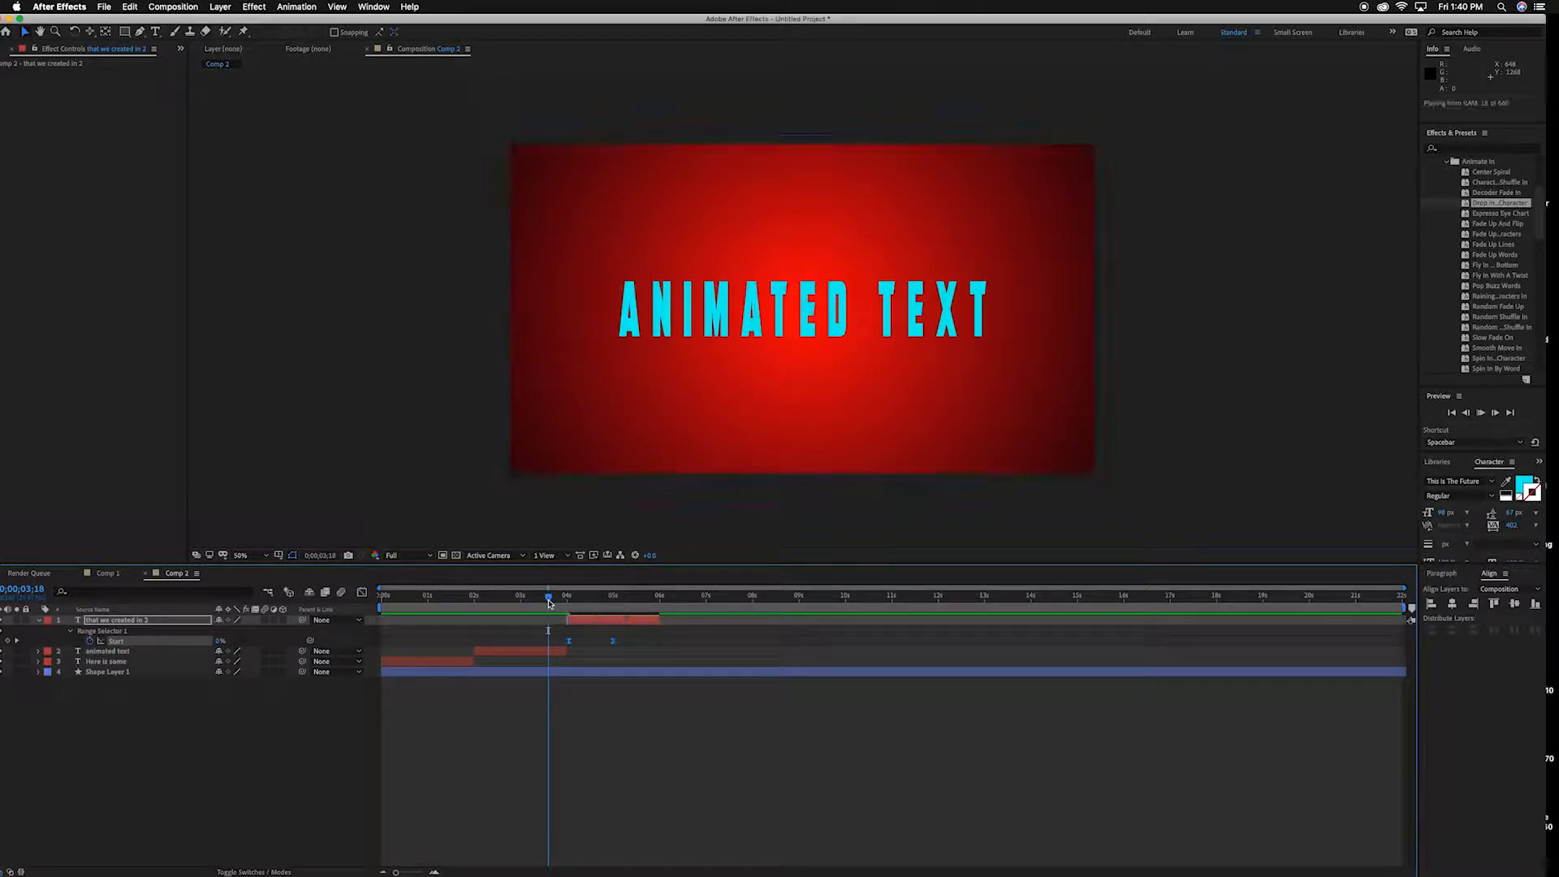
pyautogui.press('space')
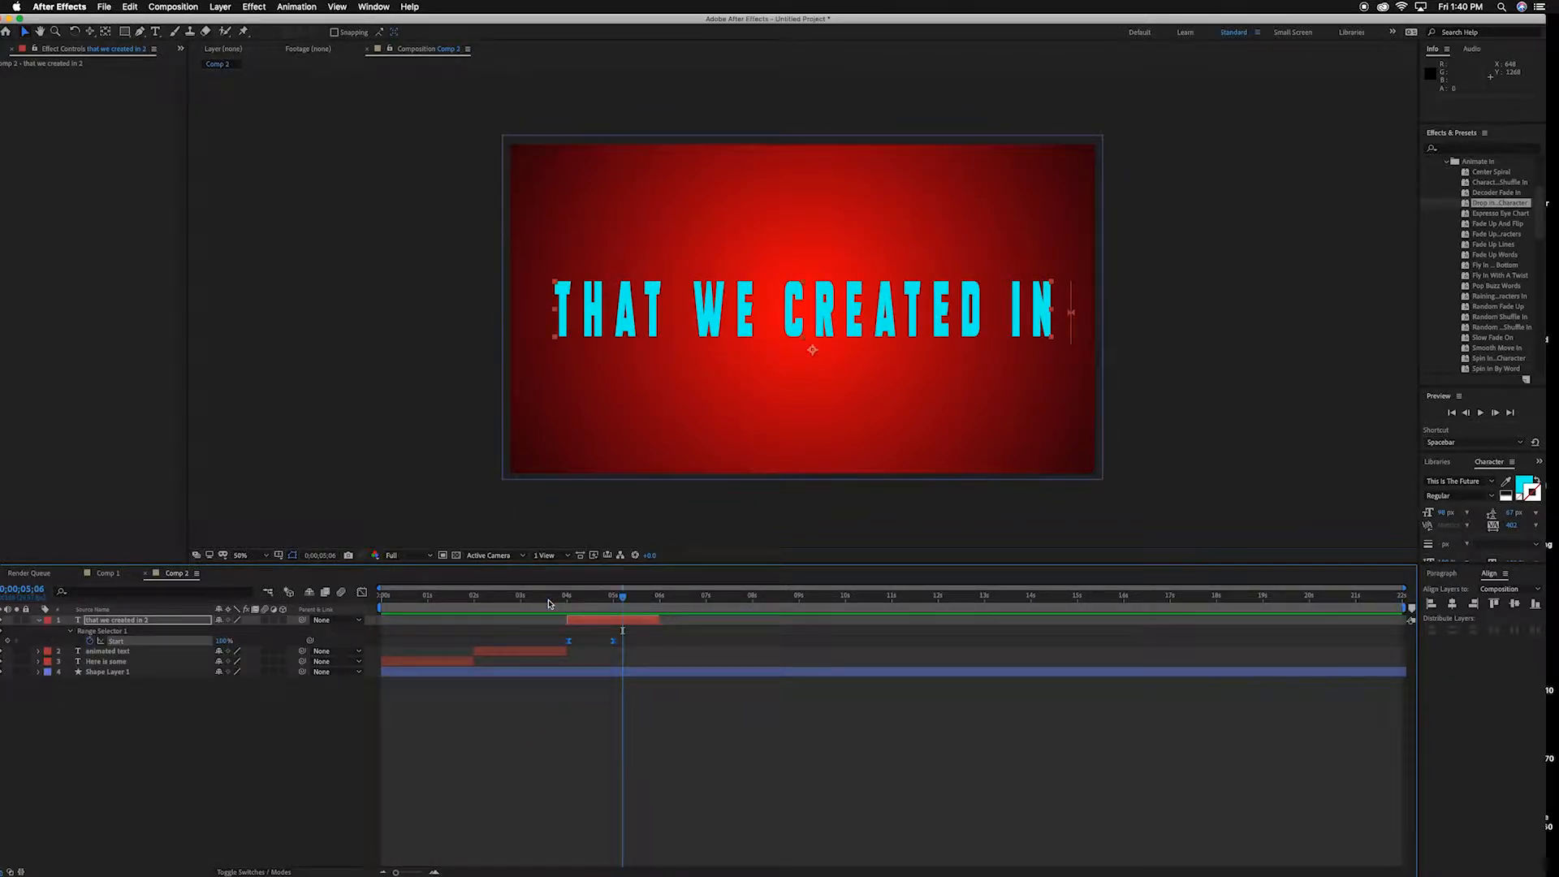
pyautogui.press('space')
pyautogui.press('space')
# Collapse the "that we created in 2" layer and add a new text layer reading "After effects CC" at 0;00;06;00.
pyautogui.moveTo(679, 597)
pyautogui.mouseDown()
pyautogui.moveTo(549, 602)
pyautogui.moveTo(659, 615)
pyautogui.moveTo(659, 600)
pyautogui.mouseUp()
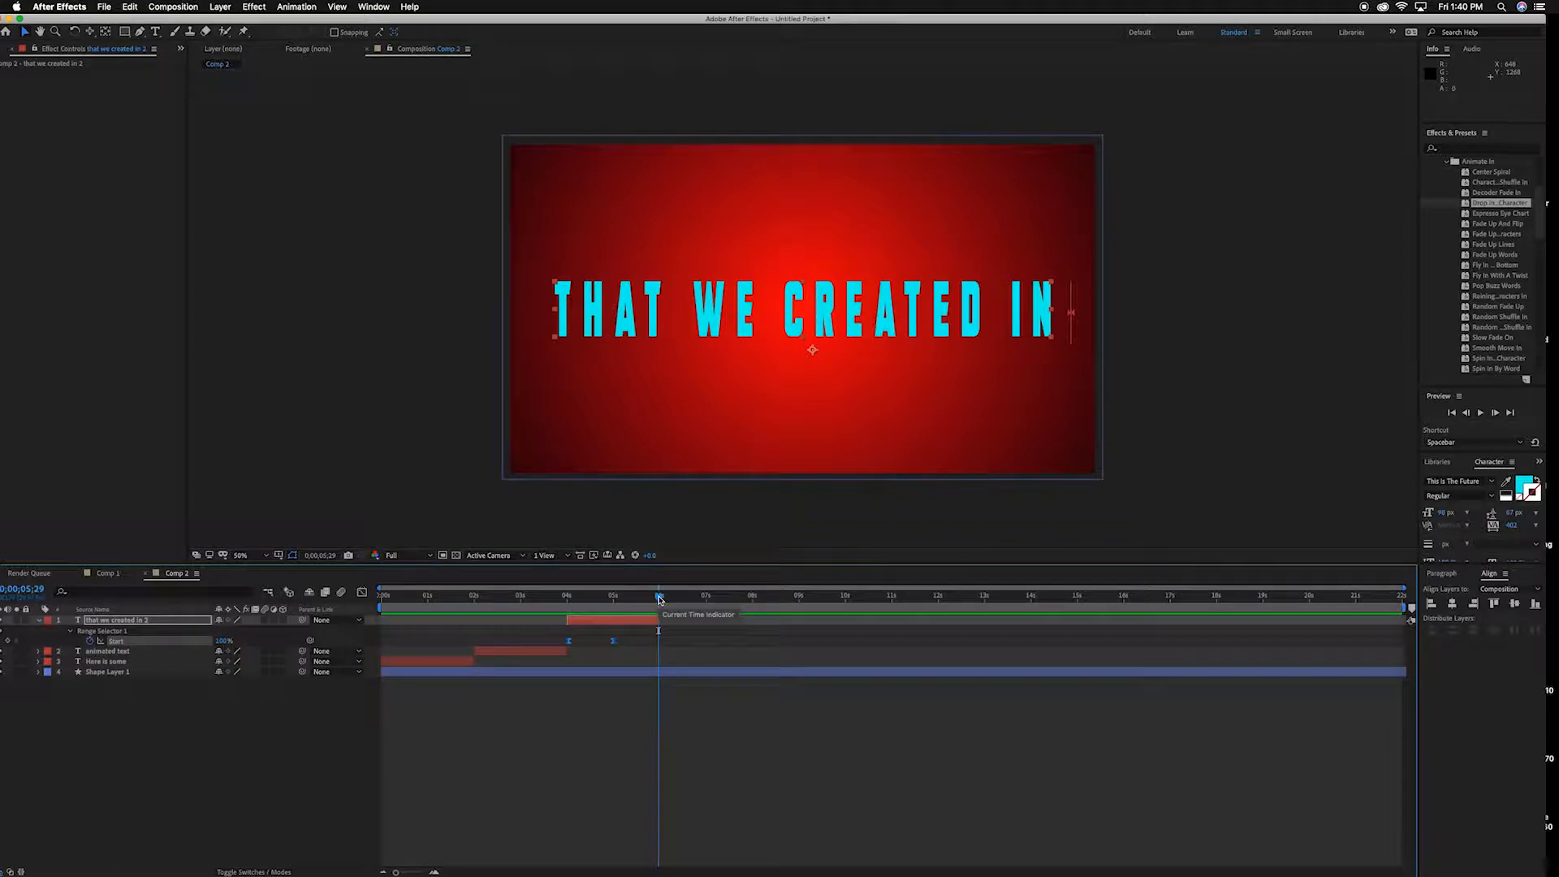
pyautogui.click(39, 620)
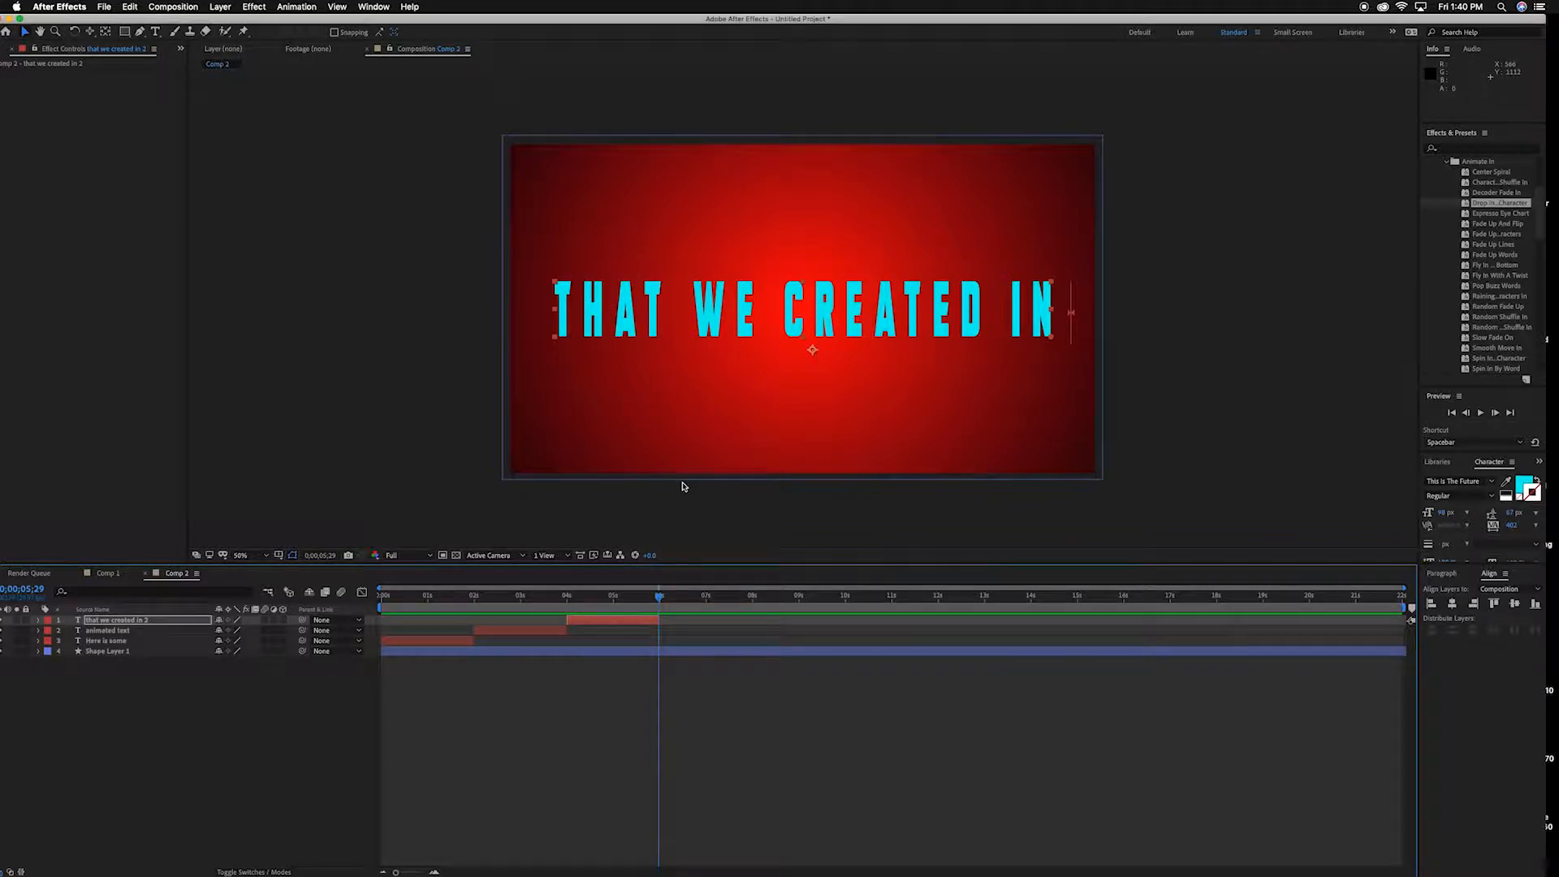
pyautogui.press('pagedown')
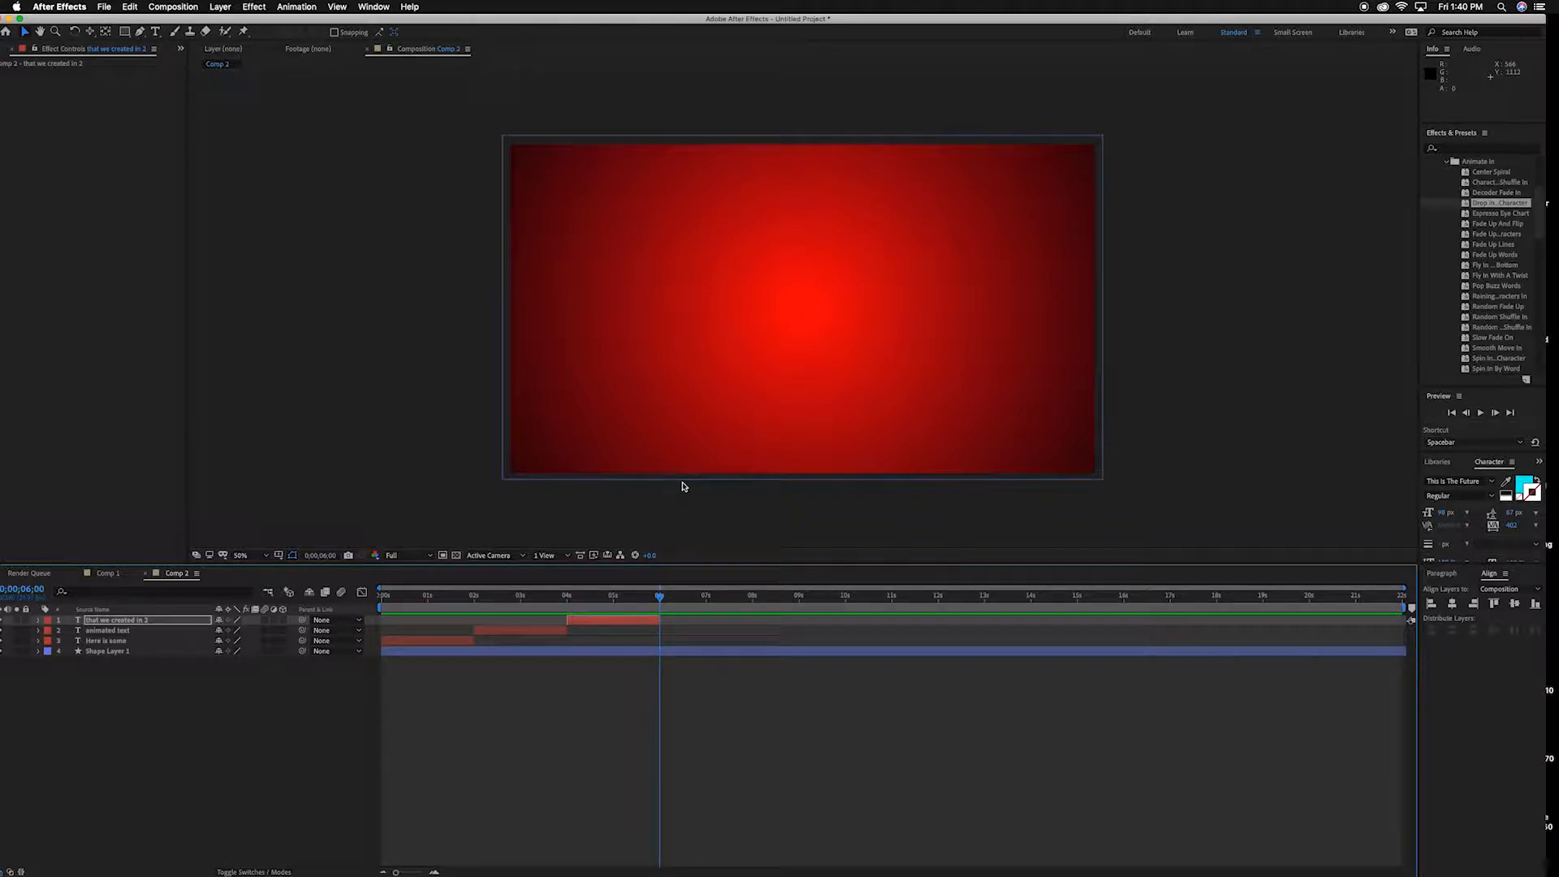
pyautogui.press('super+t')
pyautogui.click(589, 253)
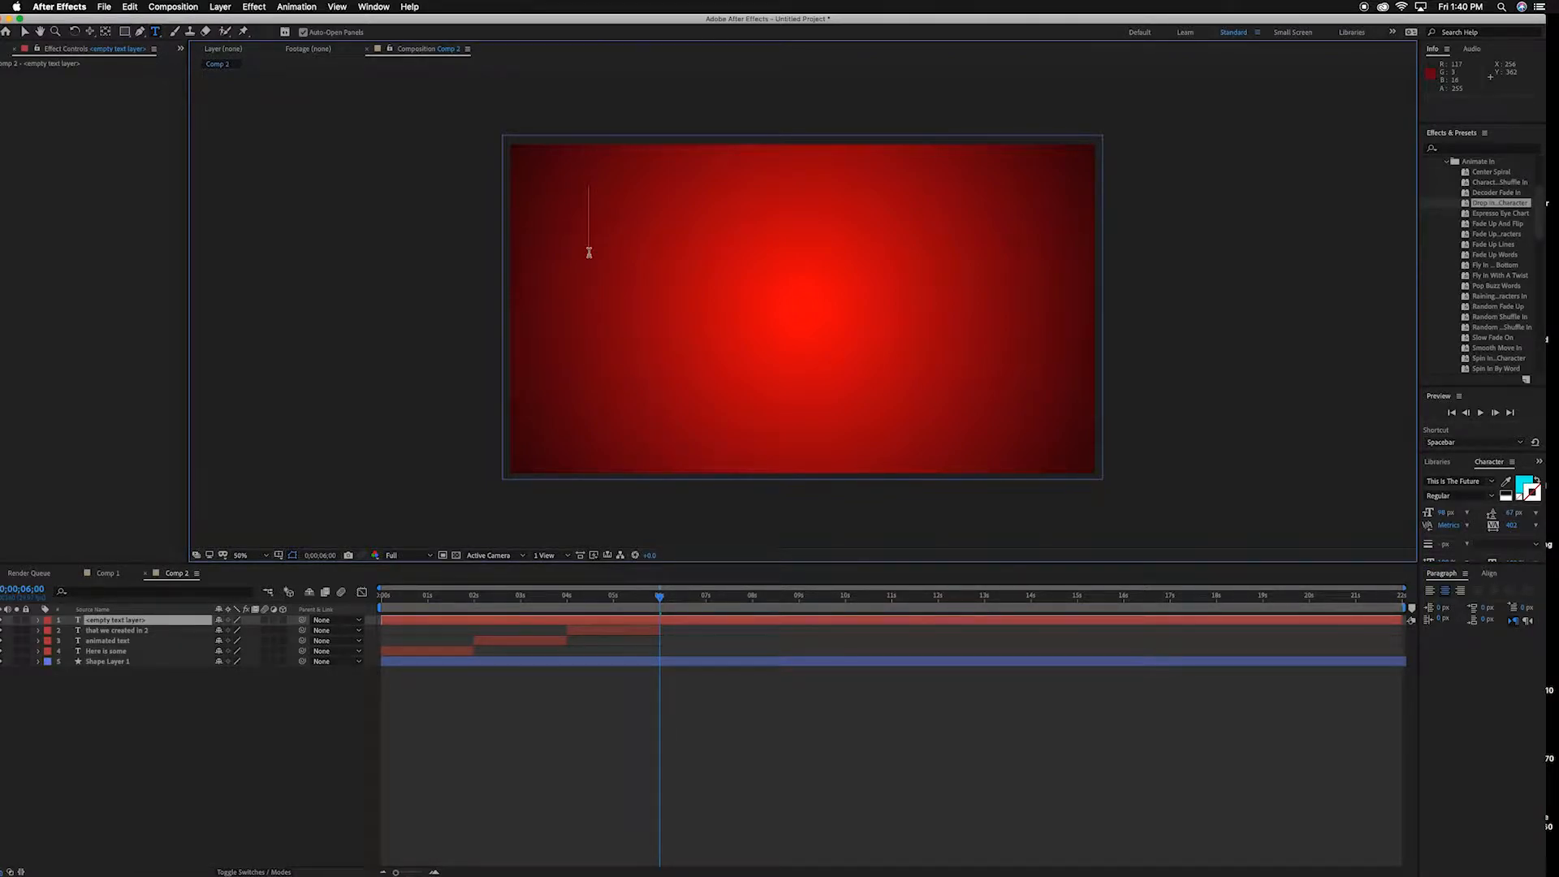
pyautogui.write('Aft')
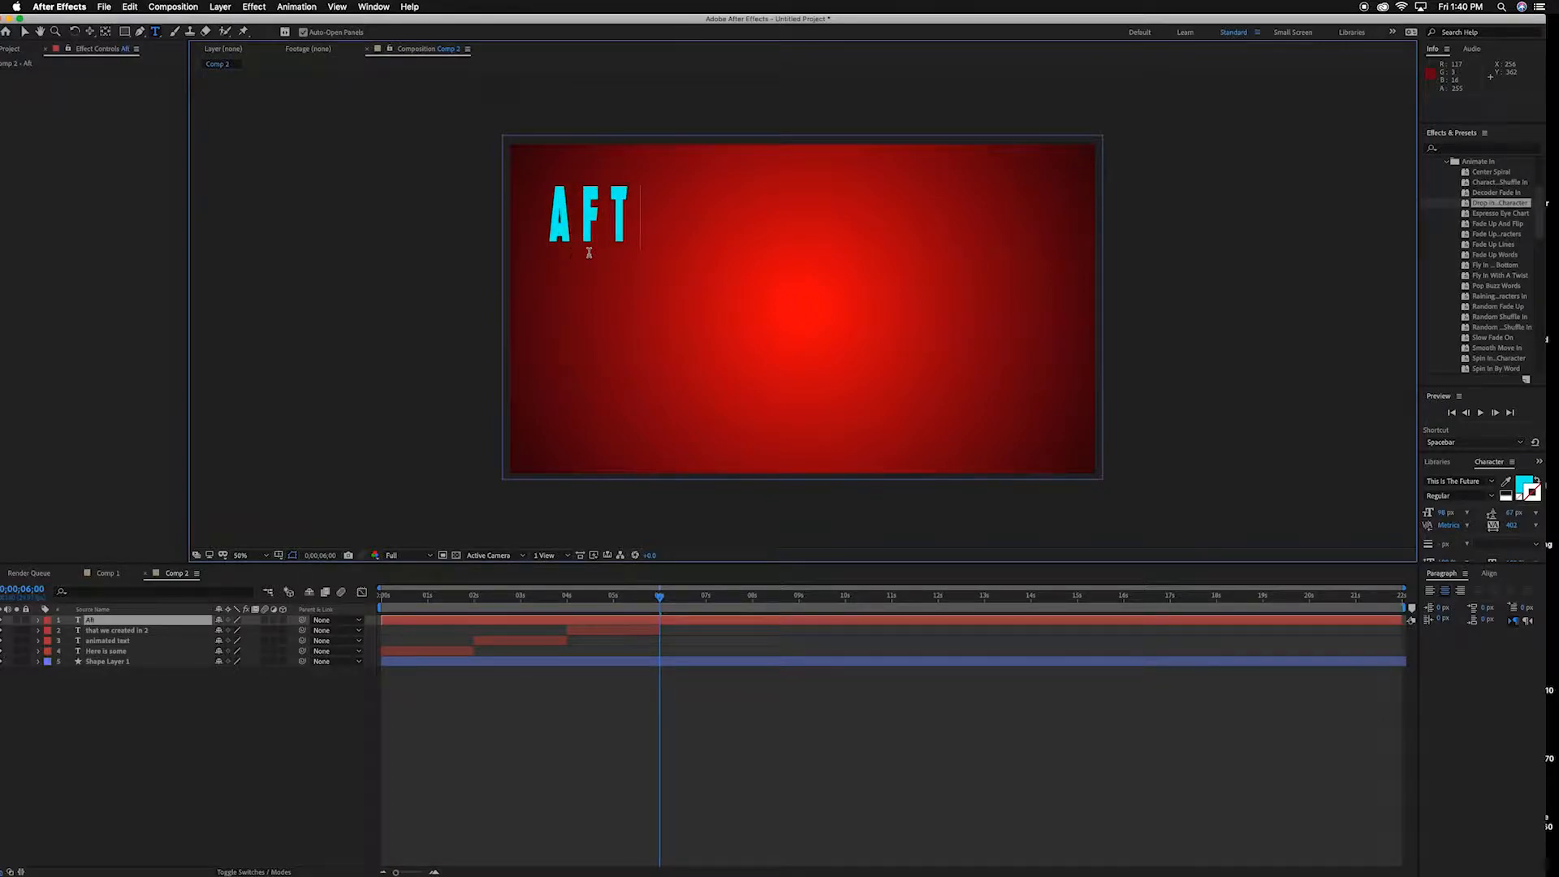
pyautogui.write('er effect')
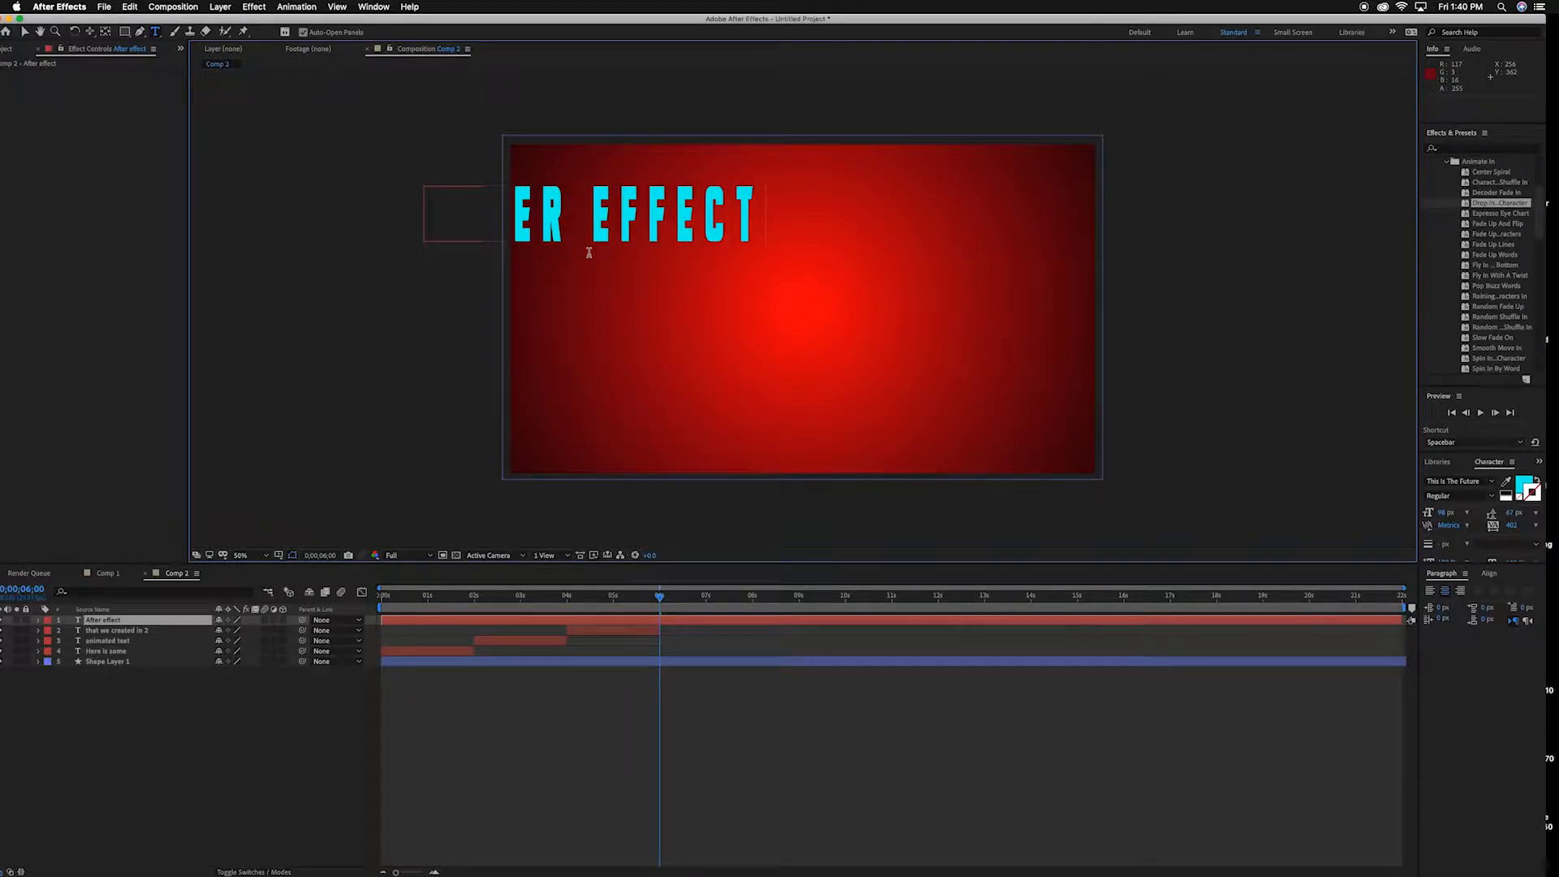
pyautogui.write(' CC')
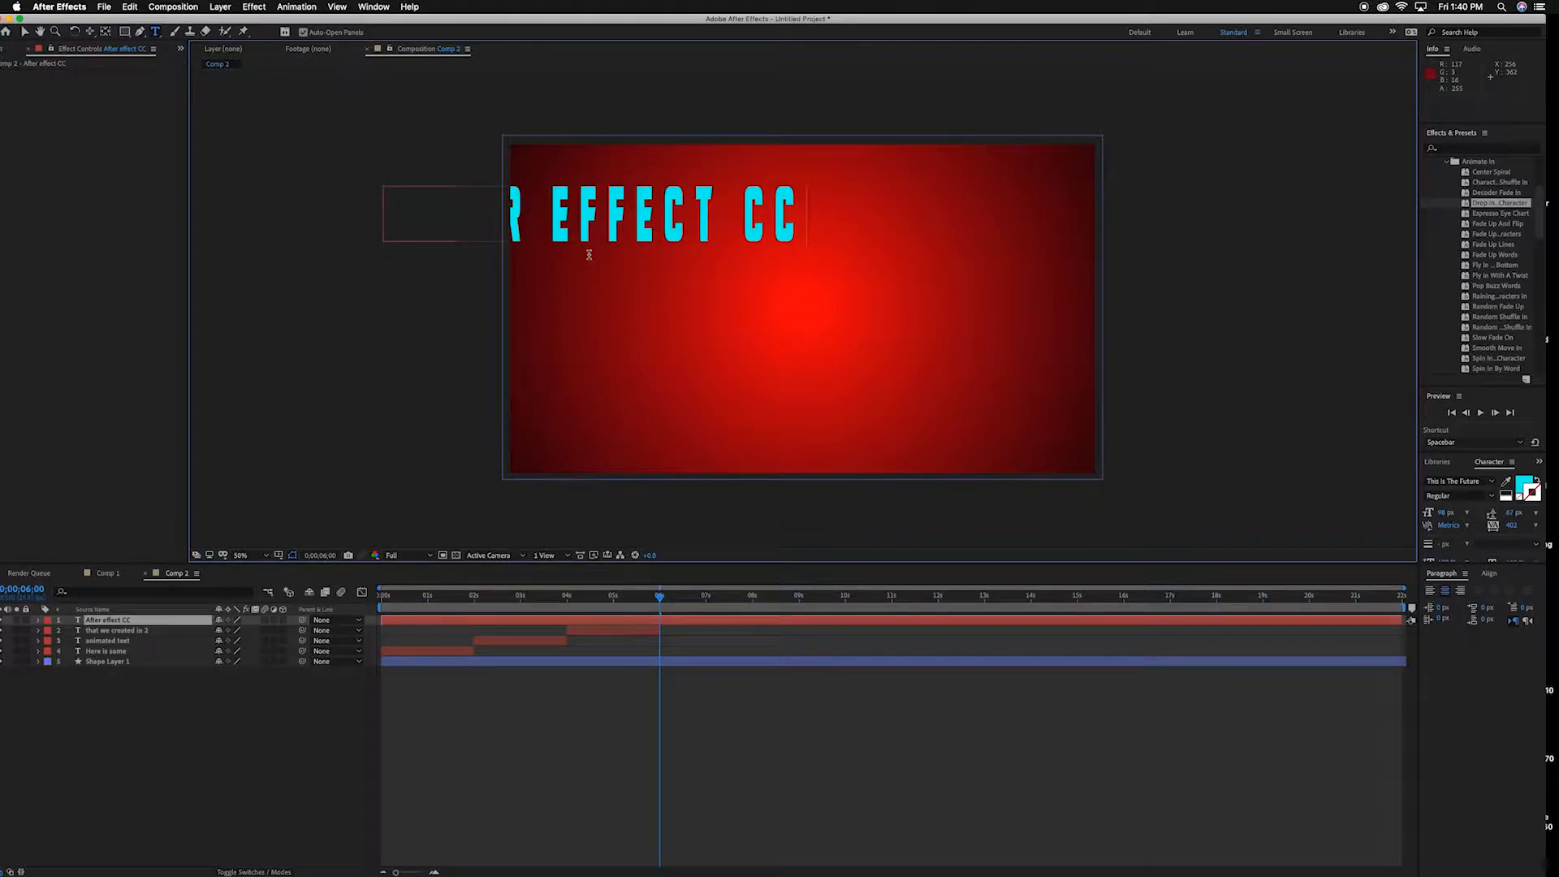
pyautogui.click(707, 239)
pyautogui.write('s')
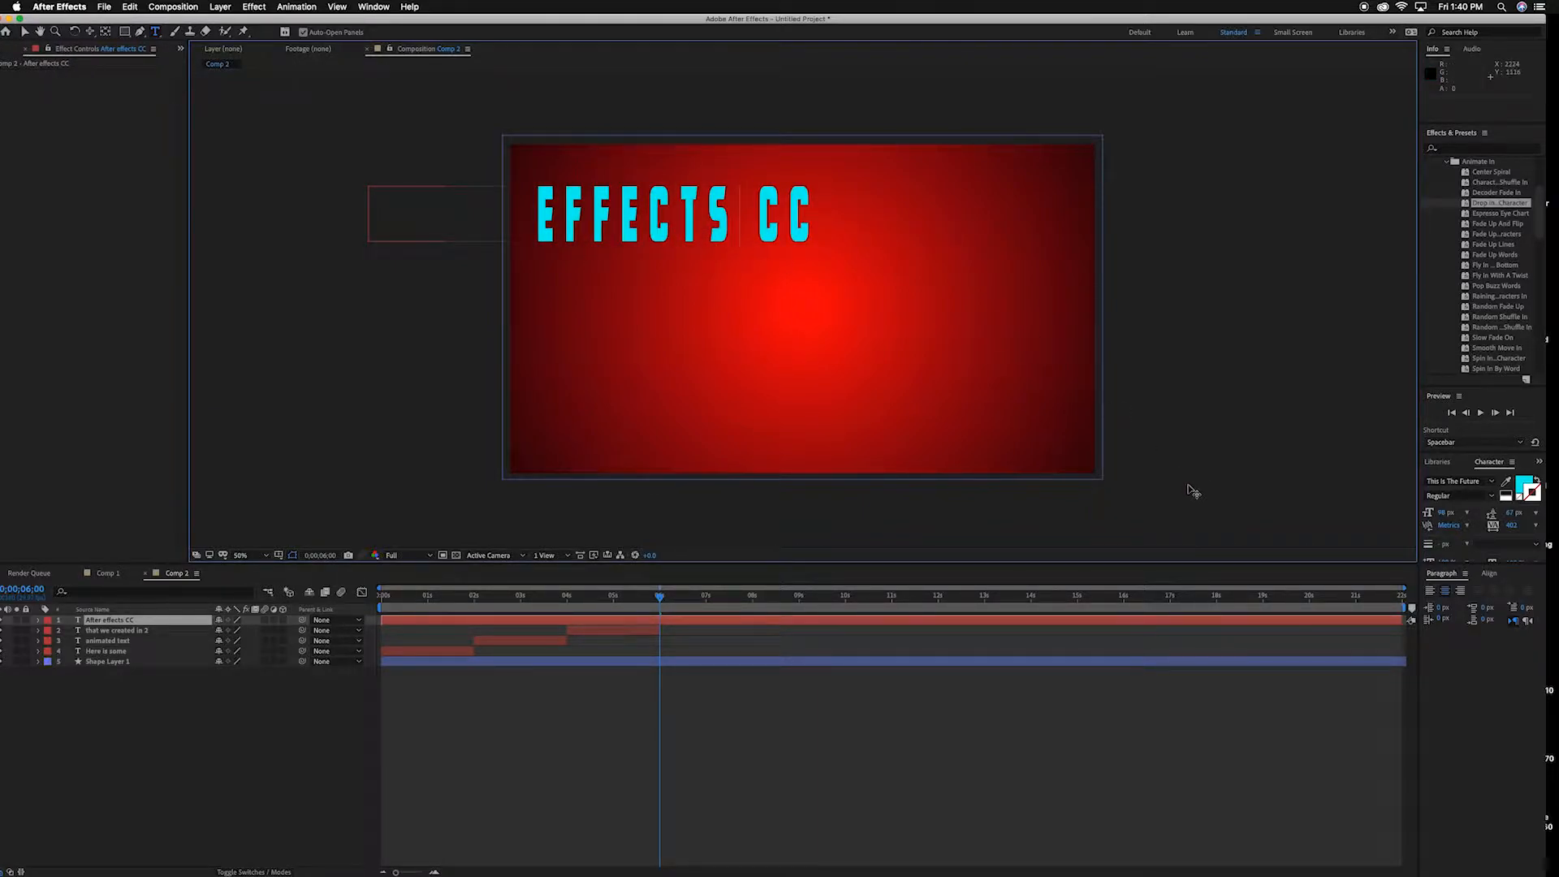
# Center the "After effects CC" text horizontally and vertically in the composition.
pyautogui.click(1491, 574)
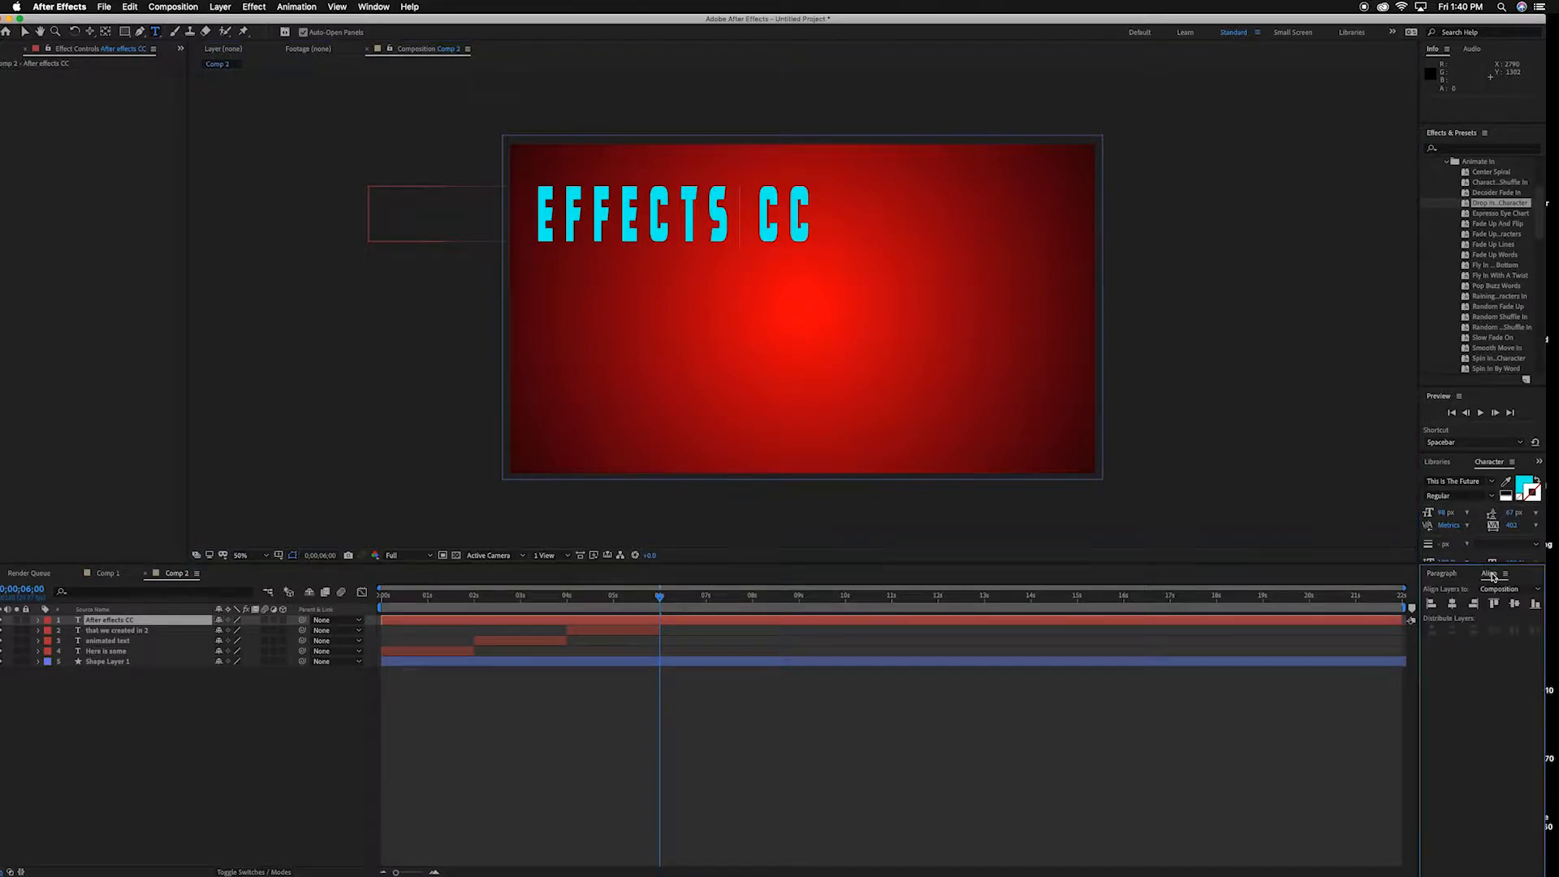
pyautogui.click(1451, 603)
pyautogui.click(1514, 603)
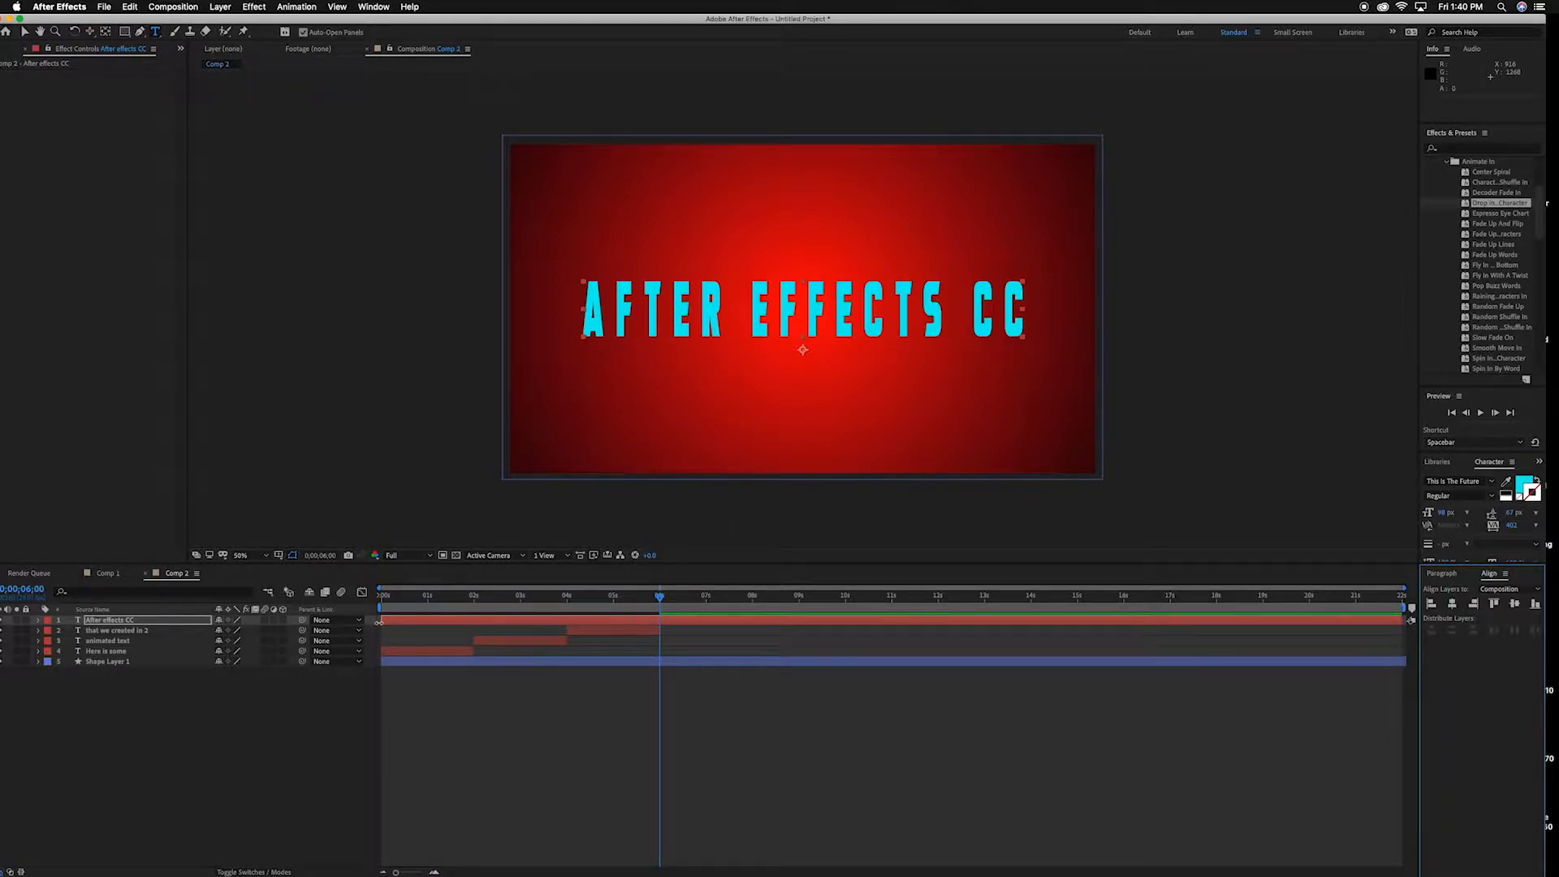
# Trim "After effects CC" to start at 0;00;06;00, split it at 0;00;08;01 and delete the remainder.
pyautogui.moveTo(381, 619); pyautogui.dragTo(660, 620)
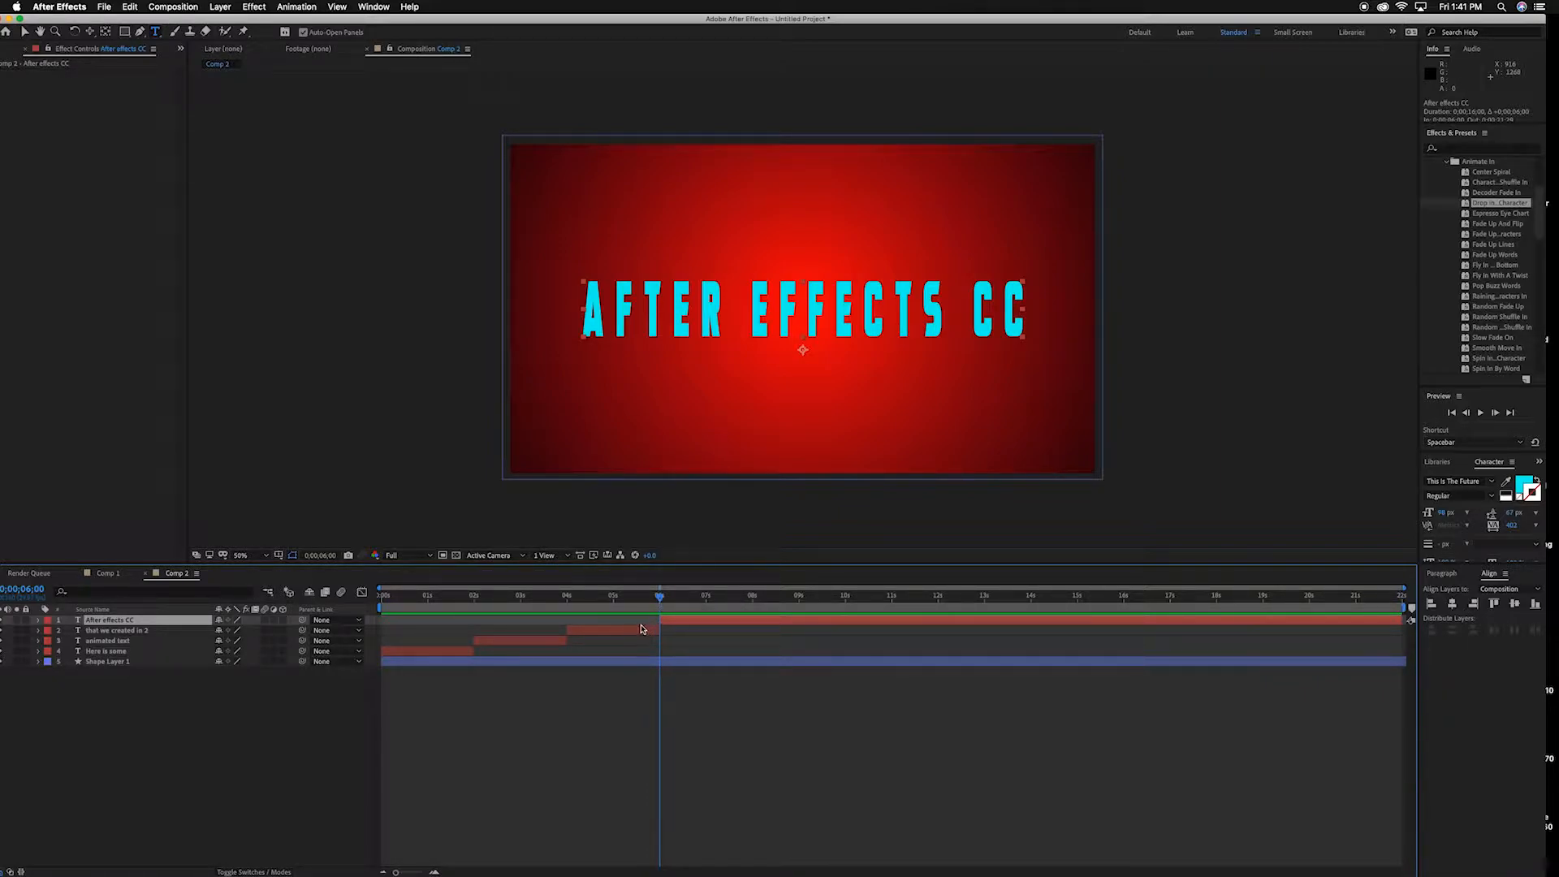
pyautogui.moveTo(660, 600); pyautogui.dragTo(753, 600)
pyautogui.press('super+shift+d')
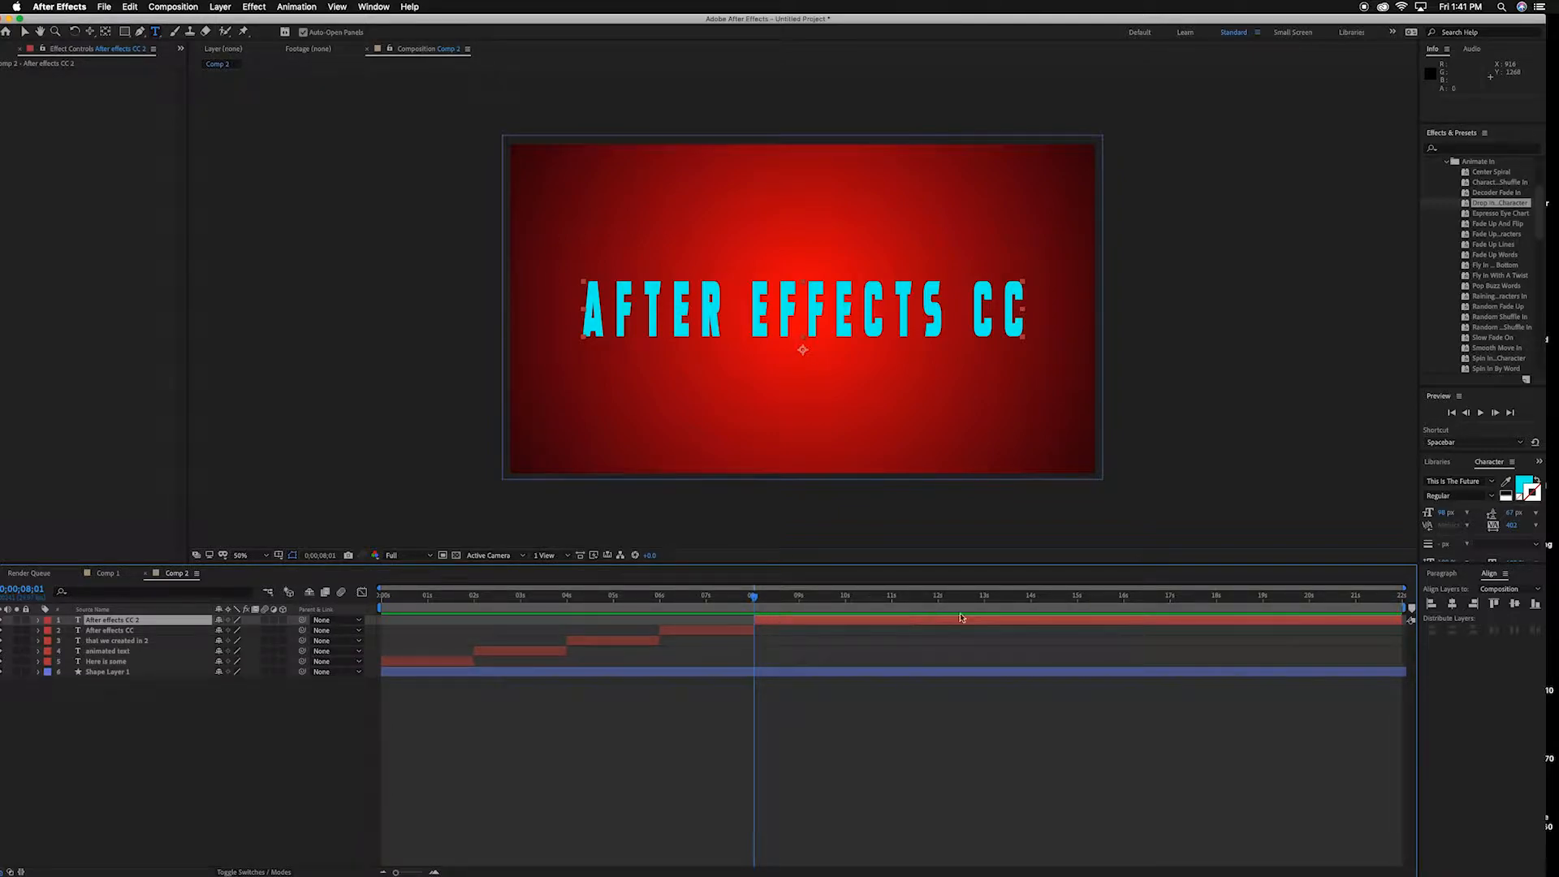
pyautogui.click(911, 624)
pyautogui.press('Delete')
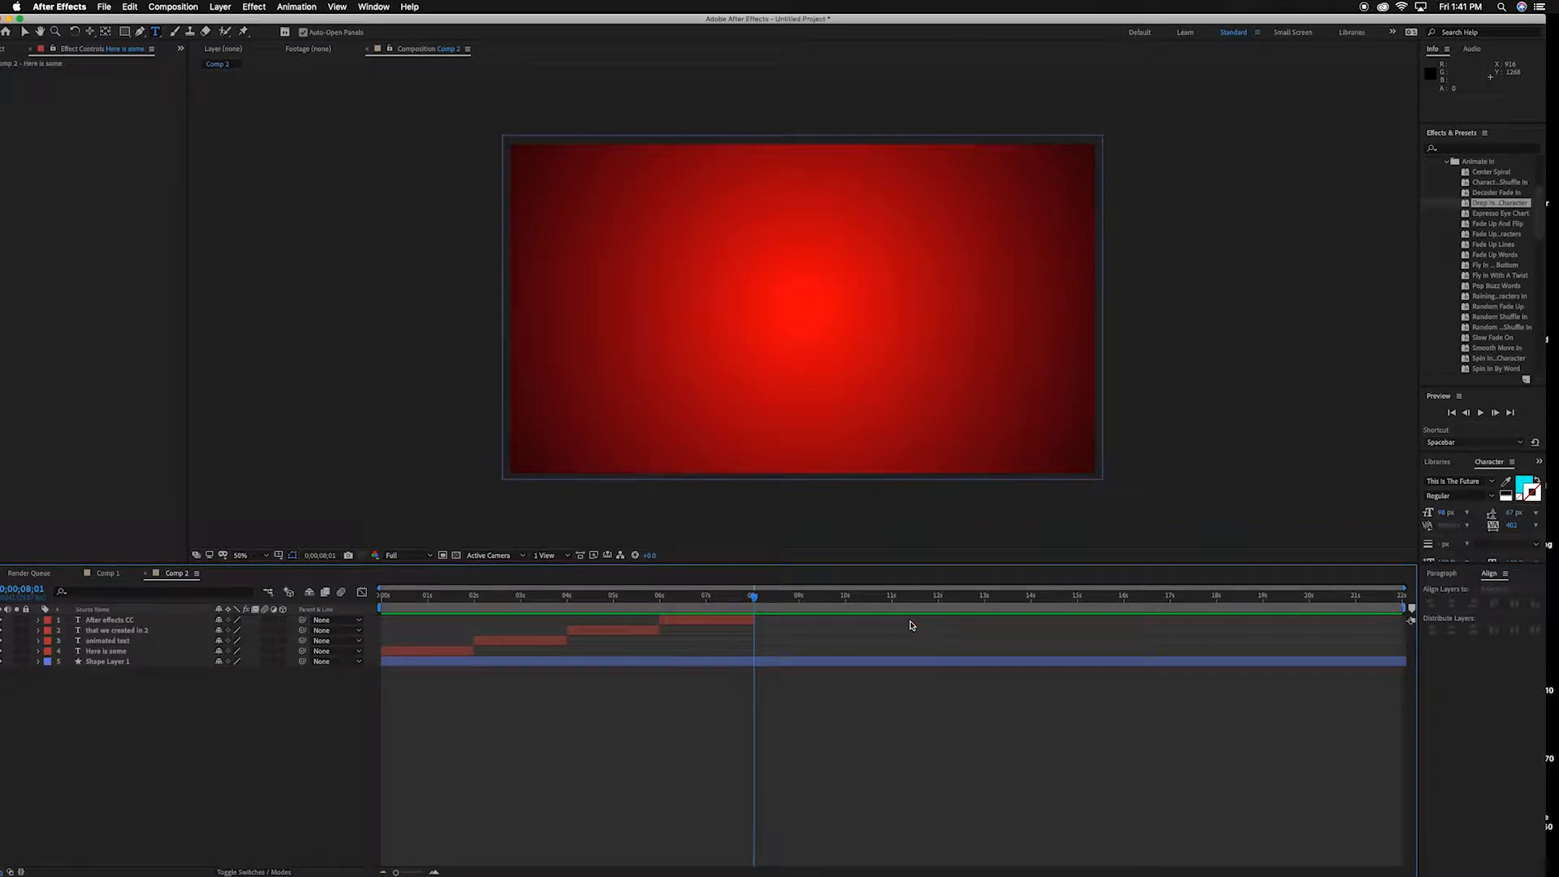
# Apply the Fade Up And Flip preset to the "After effects CC" layer at 0;00;06;04.
pyautogui.moveTo(755, 602); pyautogui.dragTo(668, 602)
pyautogui.click(684, 622)
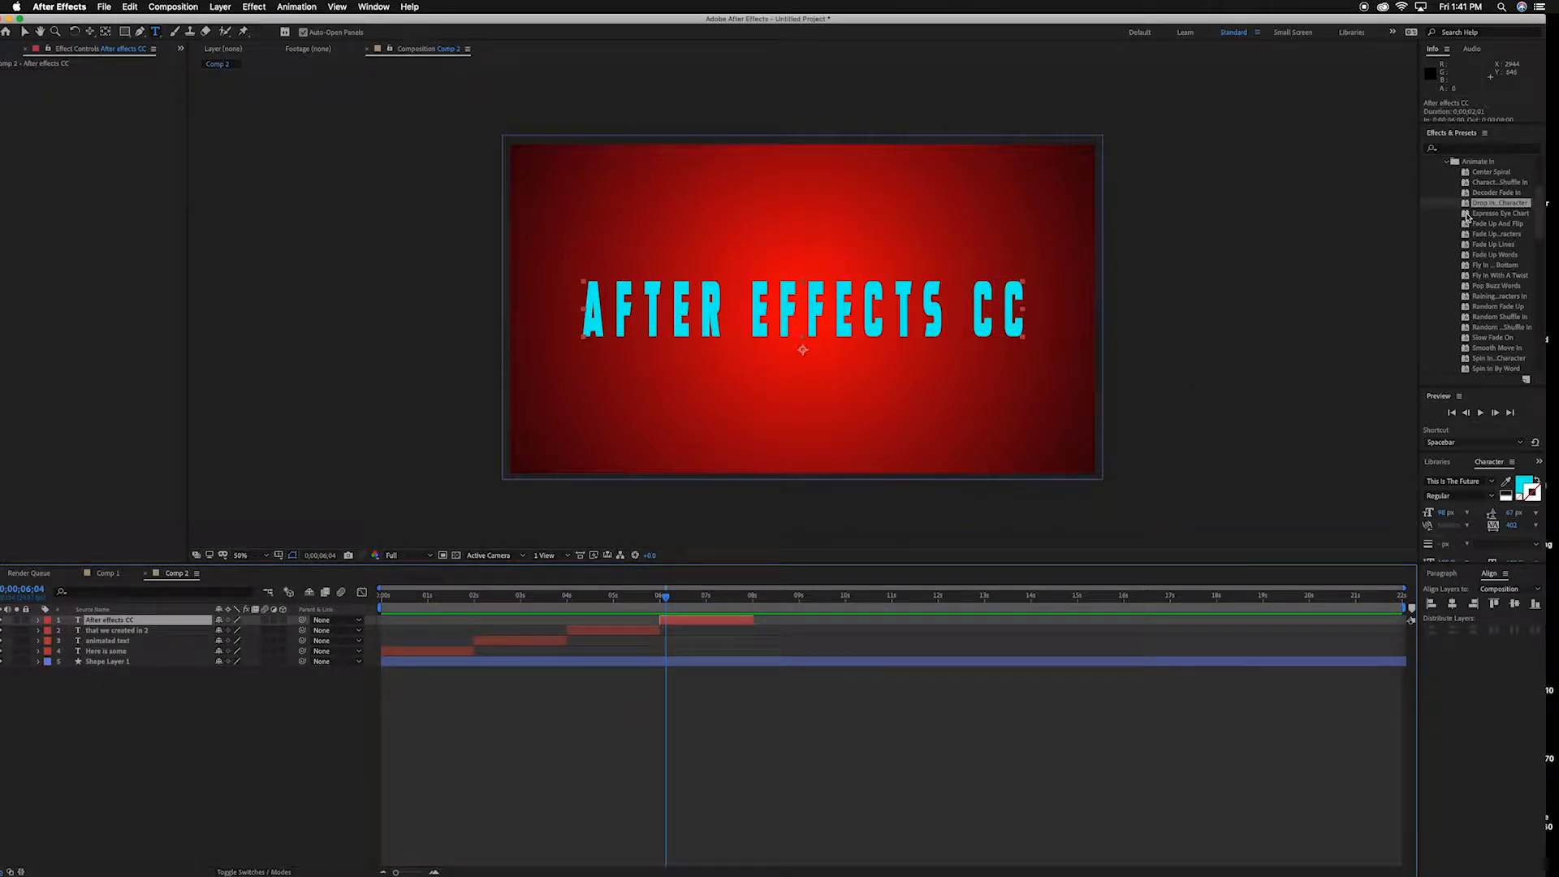
pyautogui.moveTo(1466, 225); pyautogui.dragTo(721, 615)
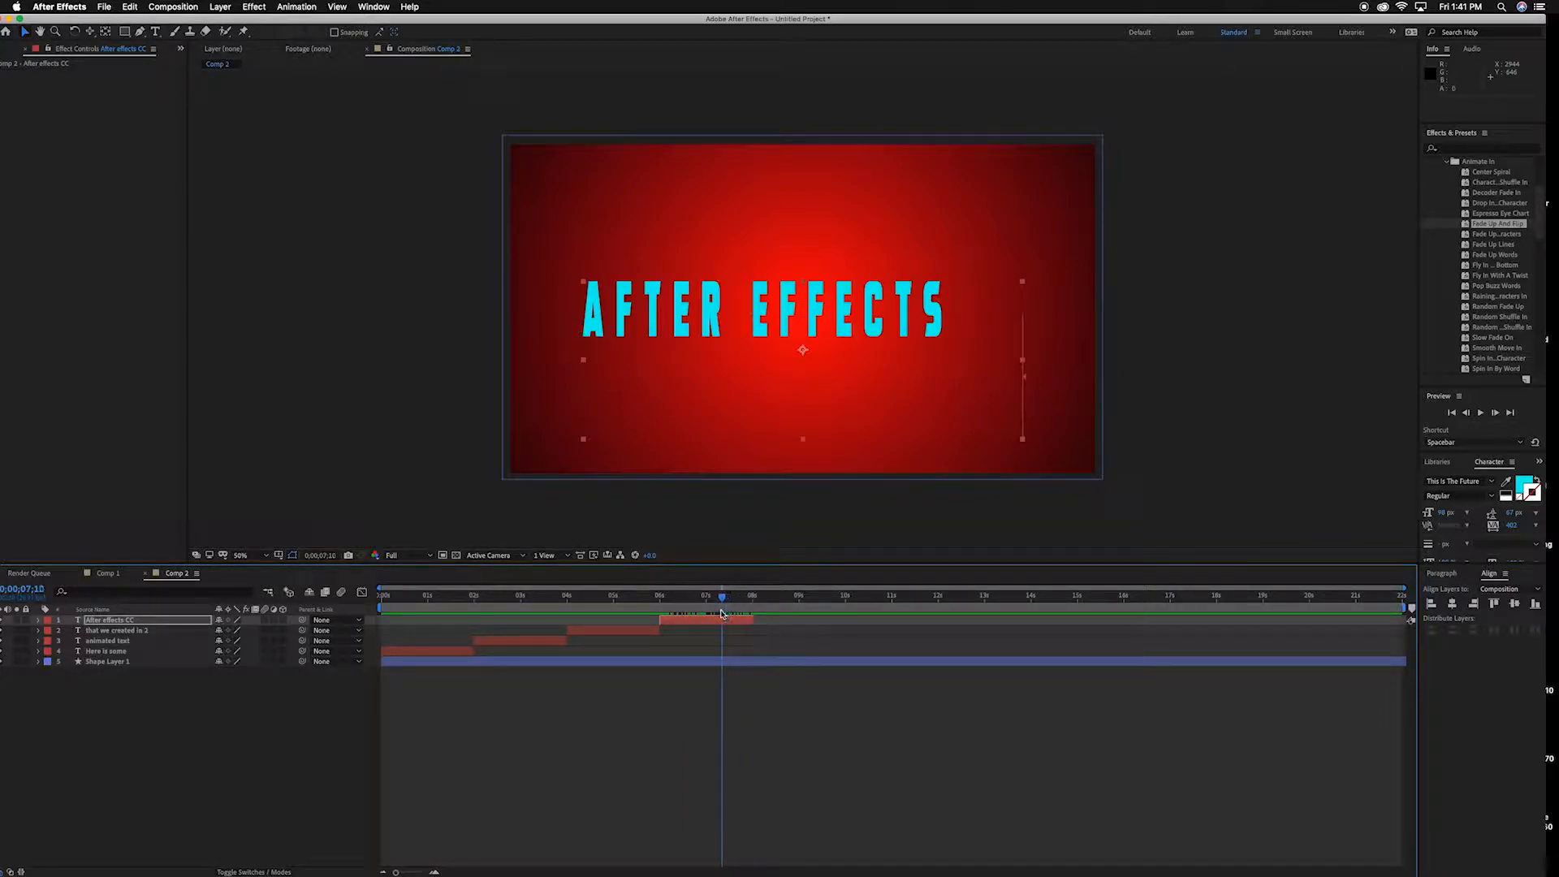
# Reveal the Range Selector keyframes of "After effects CC" and move the ending Offset keyframe to about the seven-second mark.
pyautogui.click(726, 623)
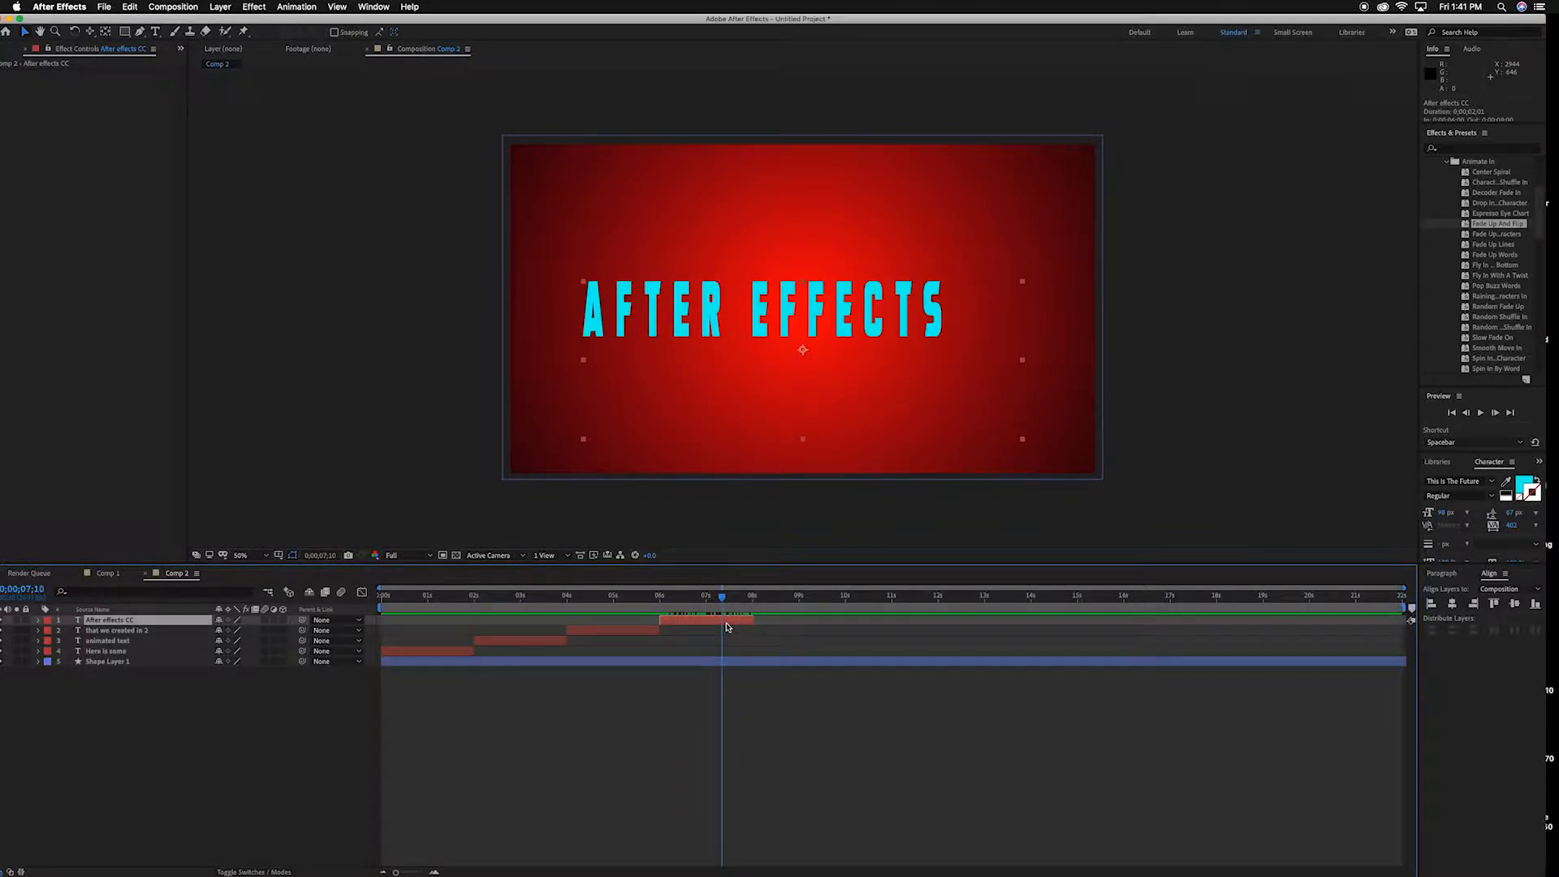
pyautogui.press('u')
pyautogui.moveTo(759, 645); pyautogui.dragTo(655, 647)
pyautogui.click(722, 639)
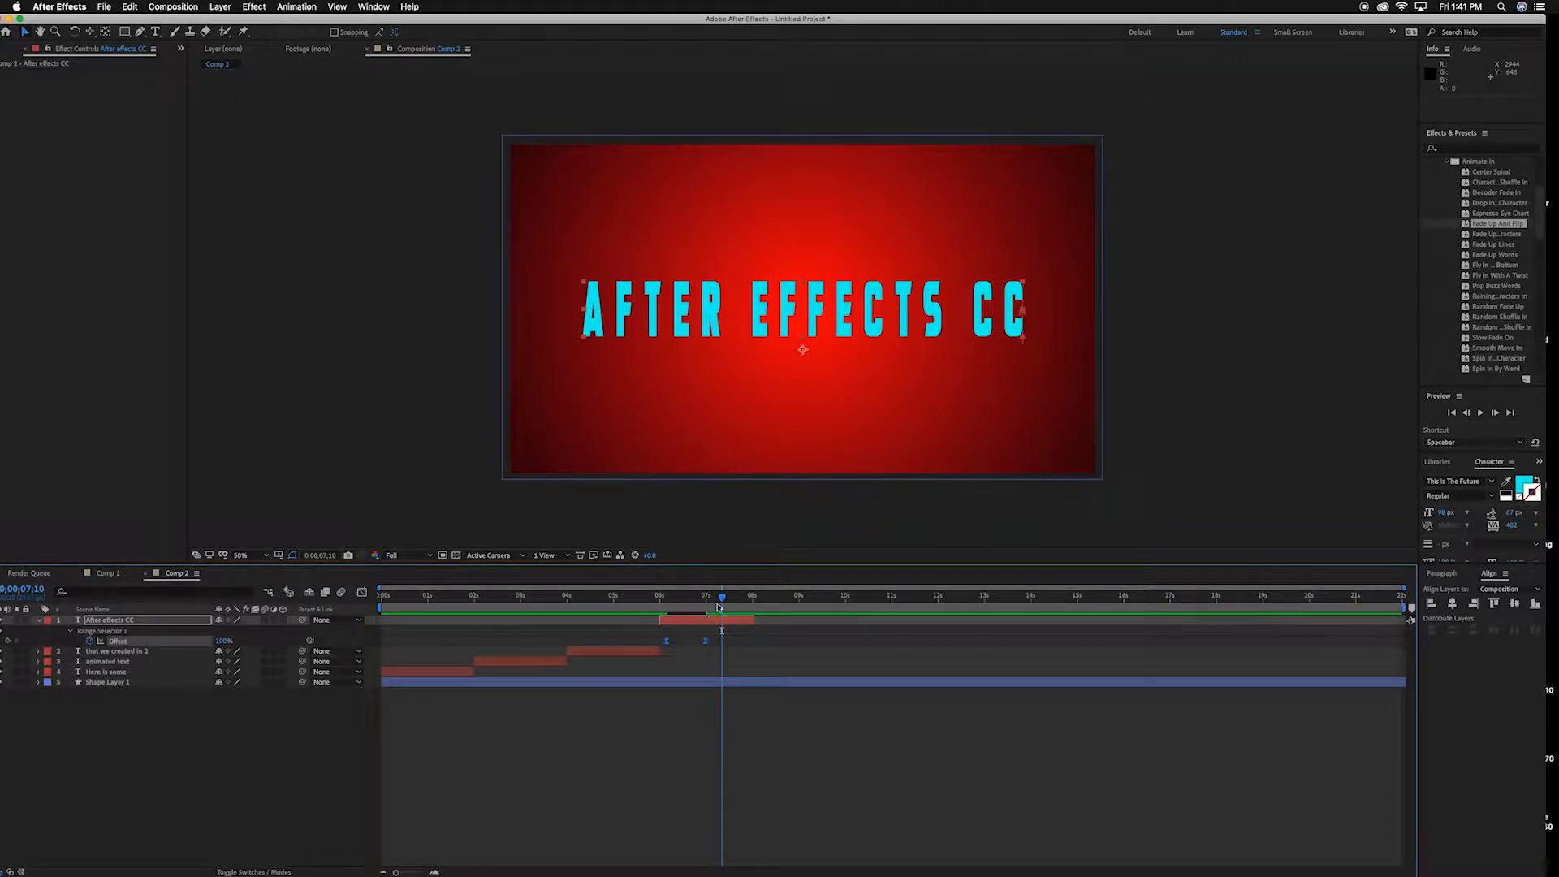
# Preview the flip-in of "After effects CC" from 0;00;05;15 and collapse the layer's properties.
pyautogui.moveTo(721, 596); pyautogui.dragTo(637, 598)
pyautogui.press('space')
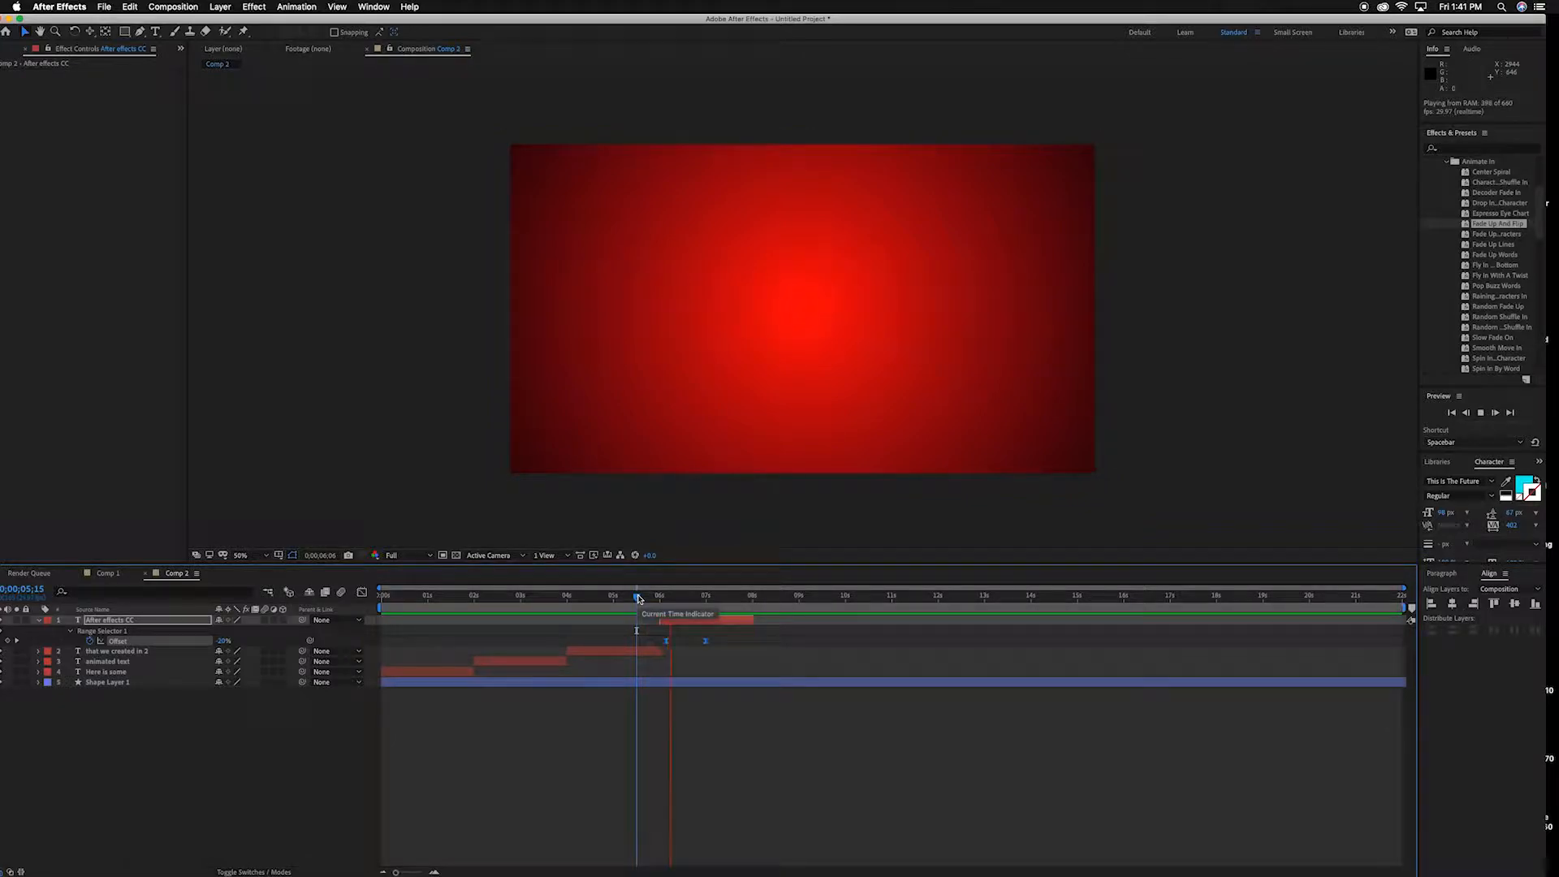
pyautogui.press('space')
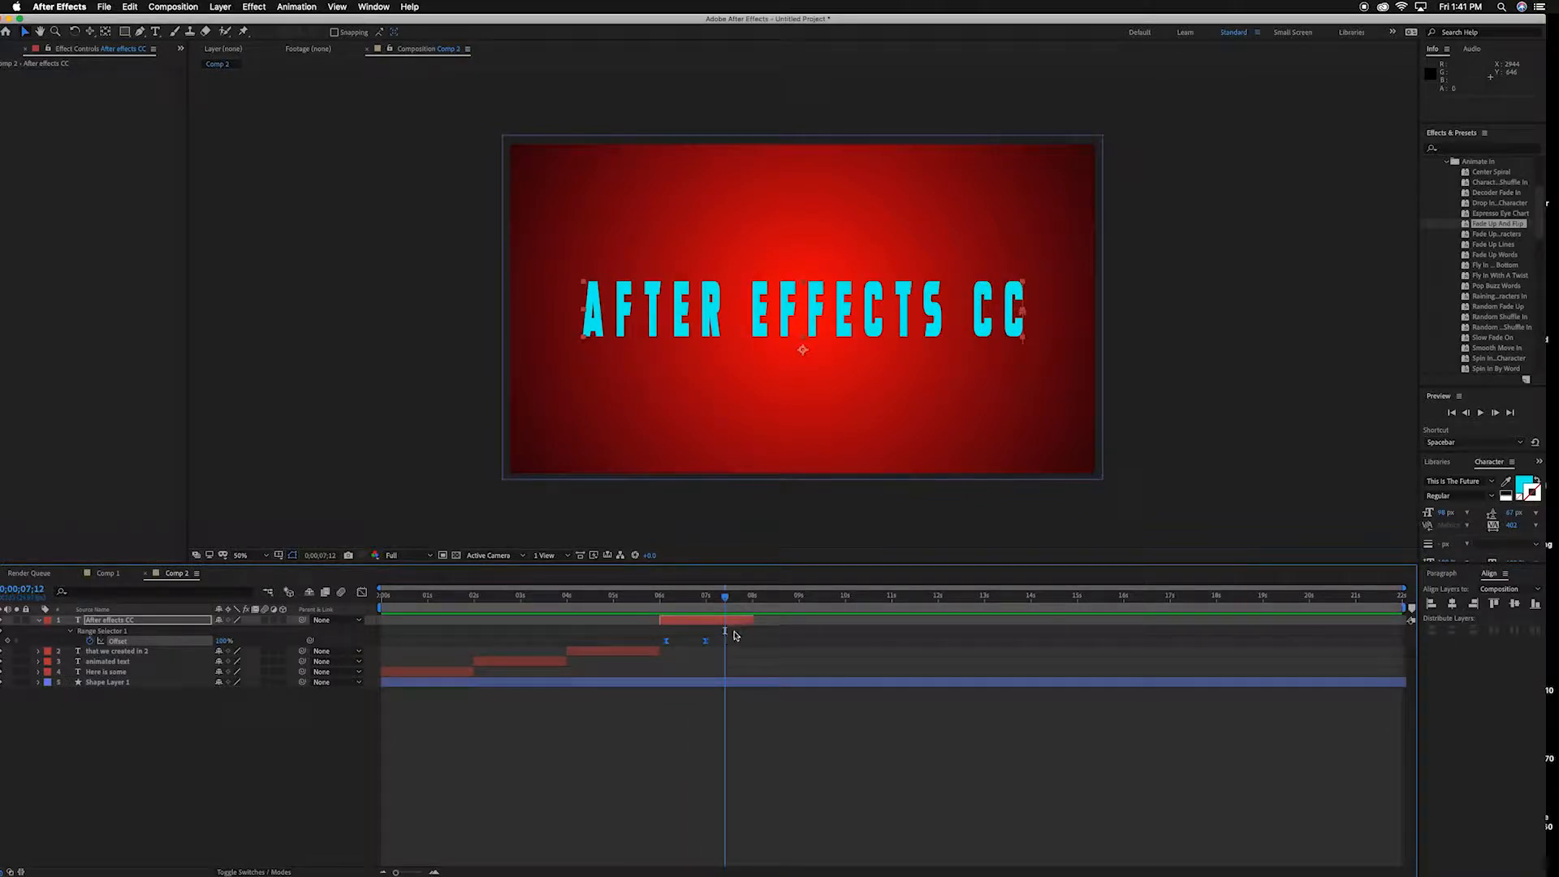
pyautogui.click(38, 622)
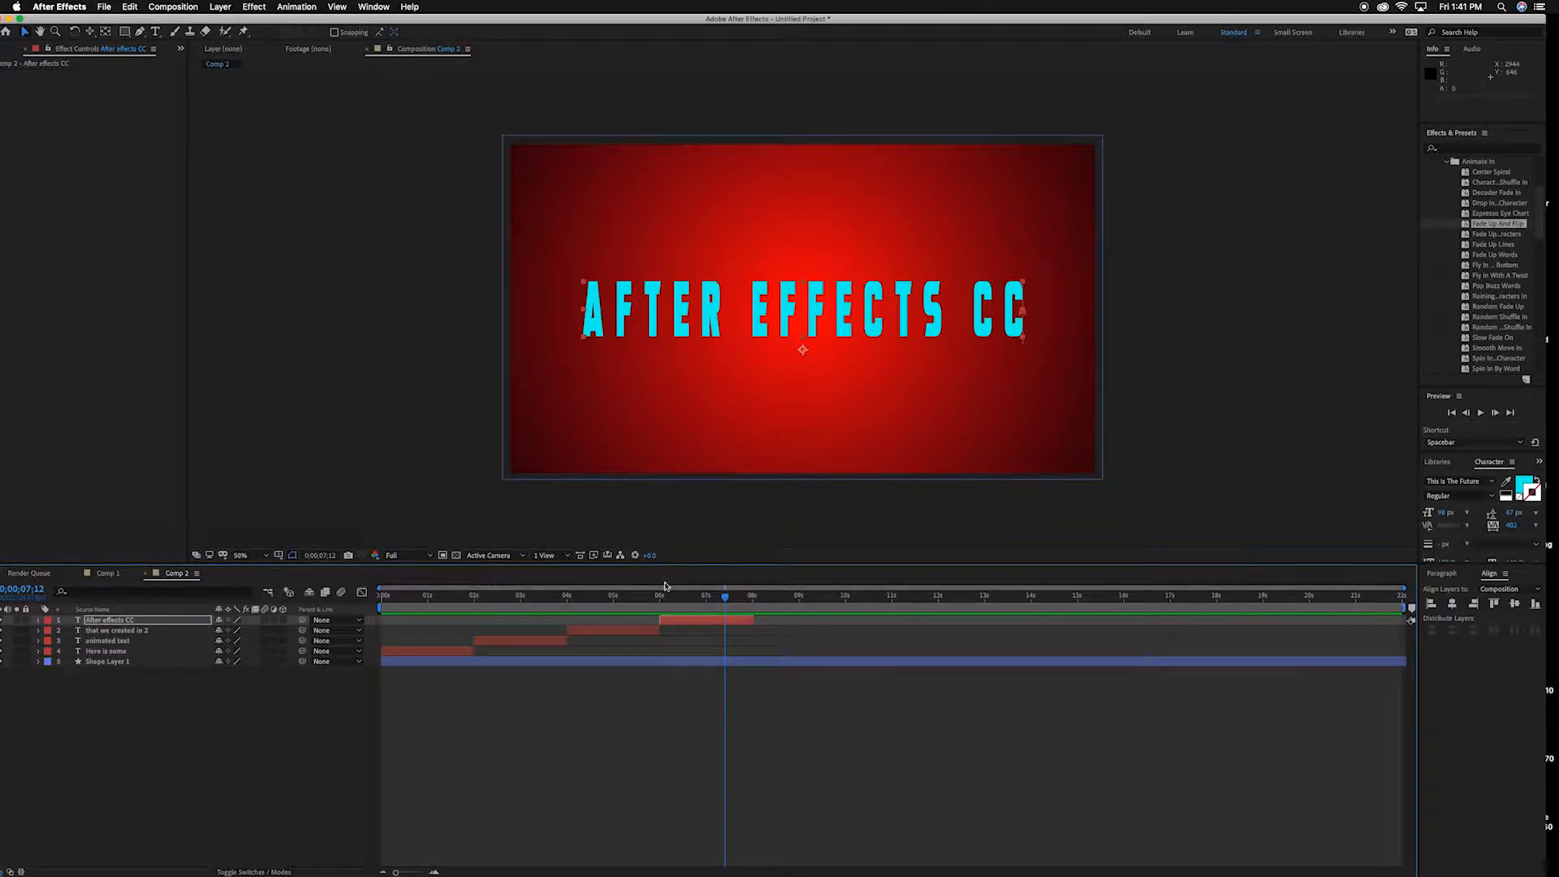
# Preview the whole title sequence from 0;00;00;00 to just past eight seconds, then scrub back to 0;00;01;29.
pyautogui.moveTo(629, 597); pyautogui.dragTo(343, 603)
pyautogui.press('space')
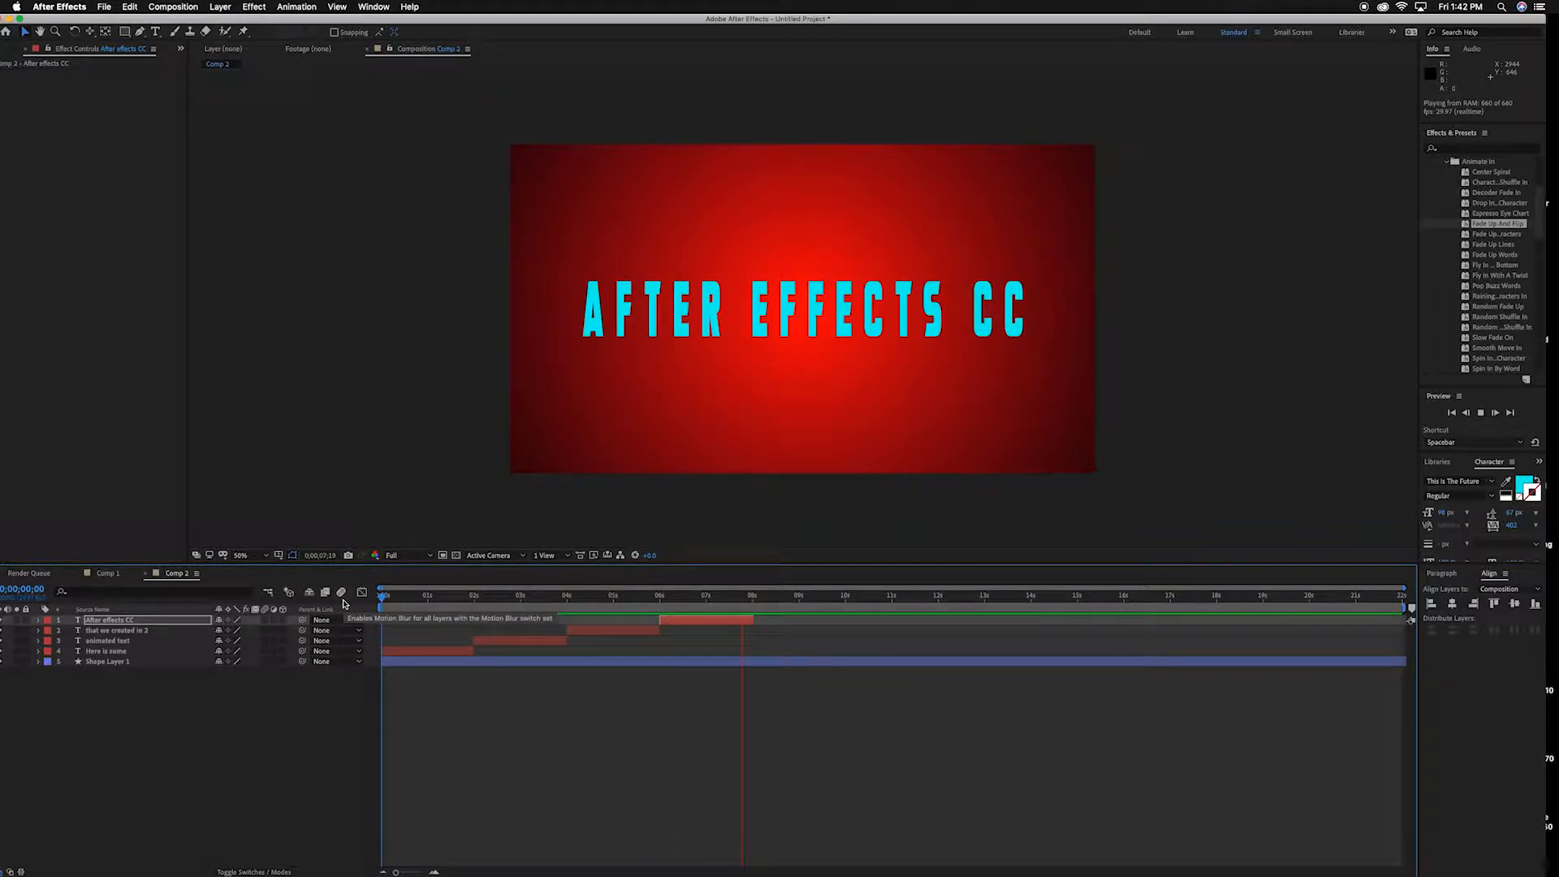
pyautogui.press('space')
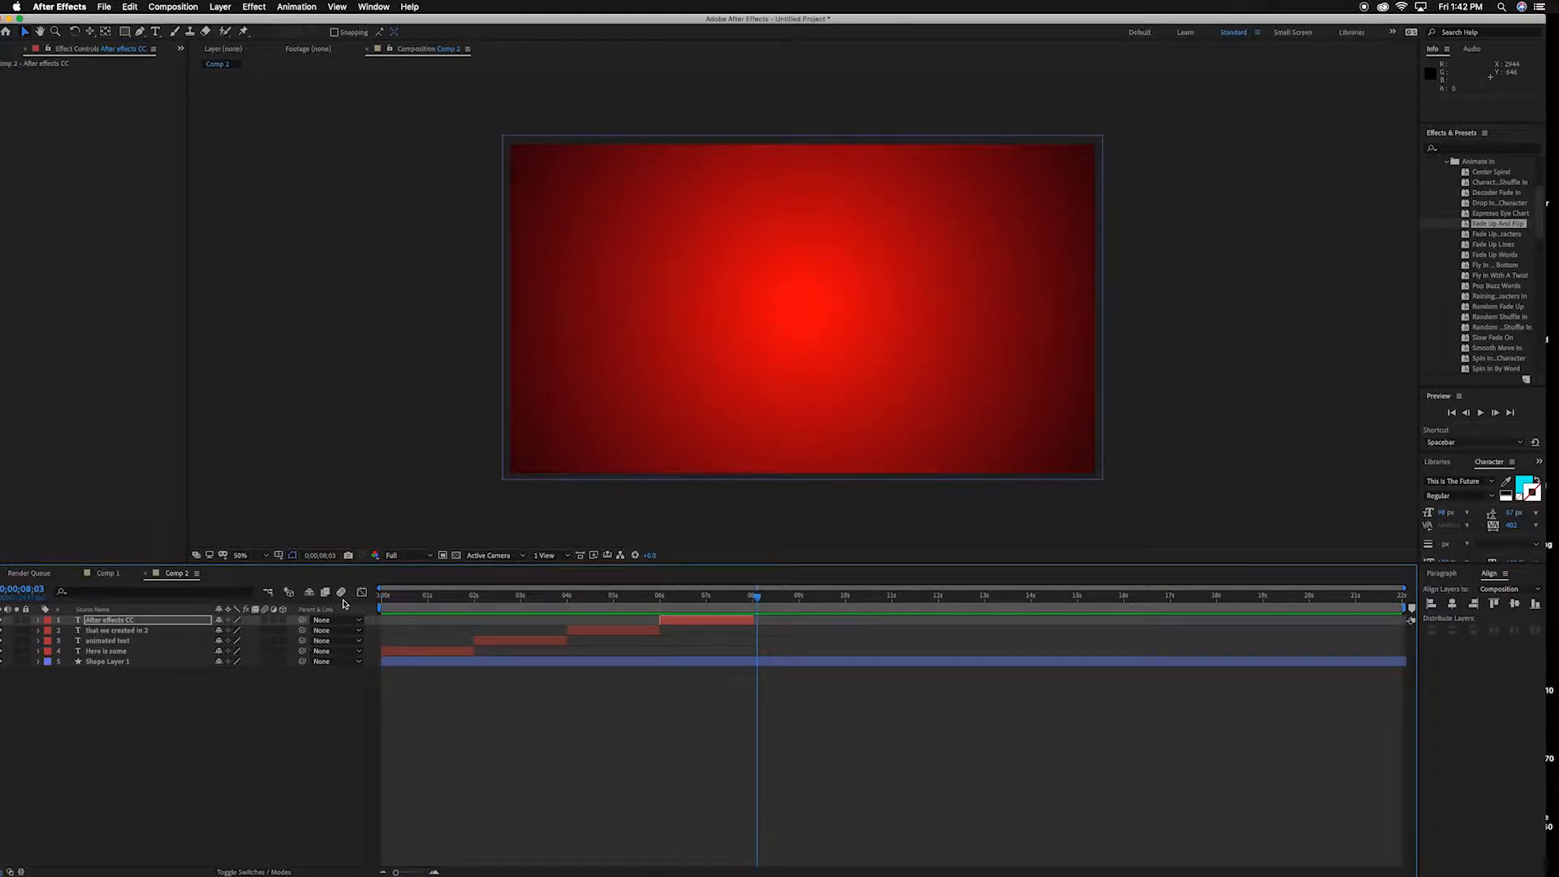
pyautogui.moveTo(756, 598); pyautogui.dragTo(475, 601)
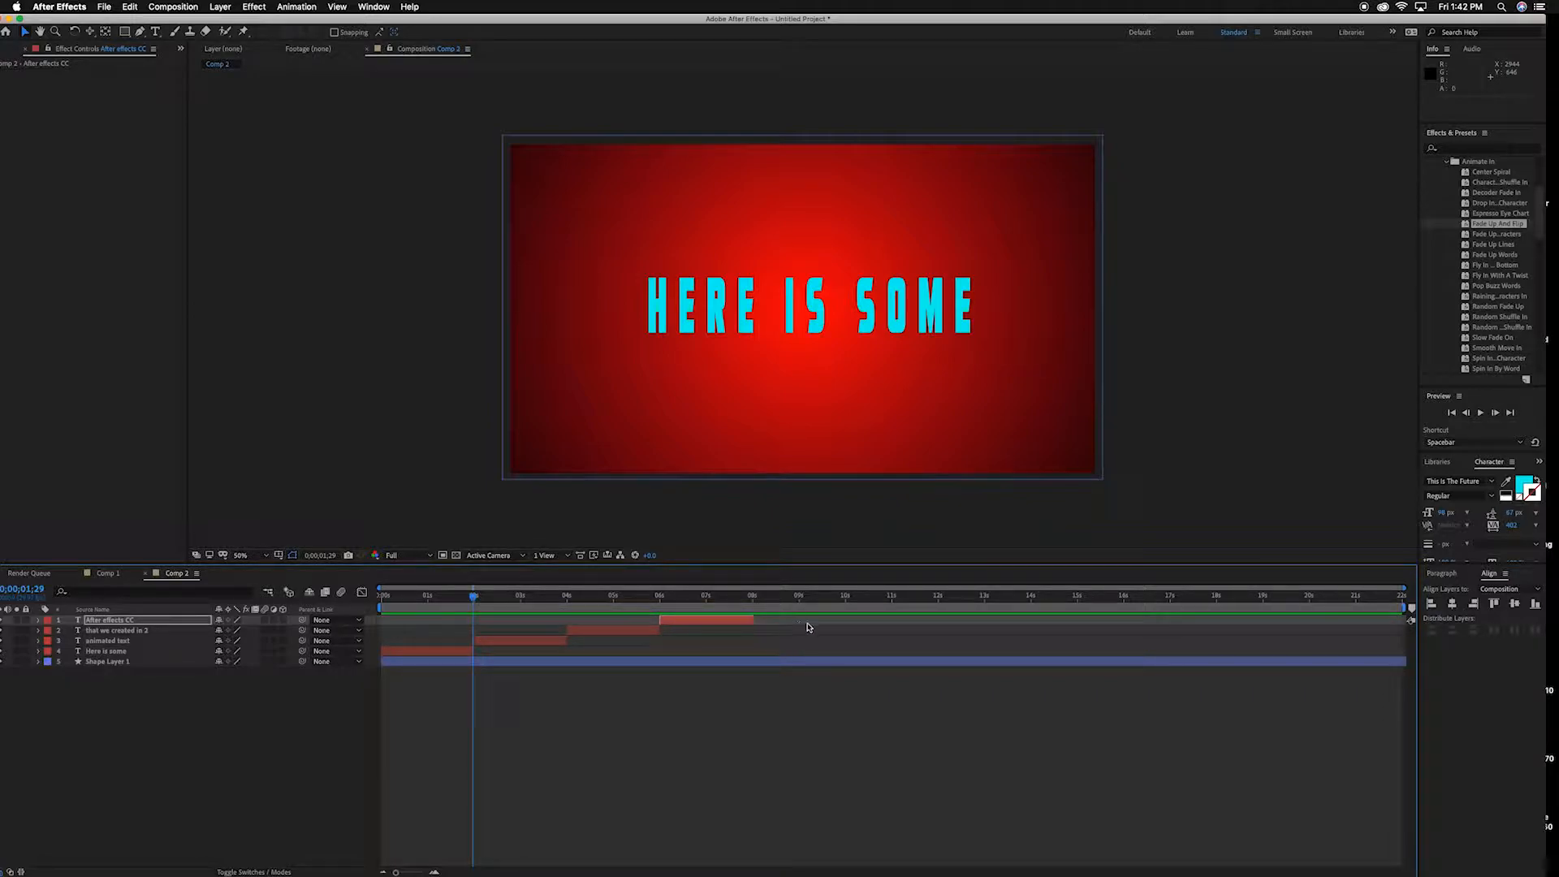
# Shift all four text layers three seconds later as a group and return to the composition's start.
pyautogui.moveTo(786, 620); pyautogui.dragTo(450, 658)
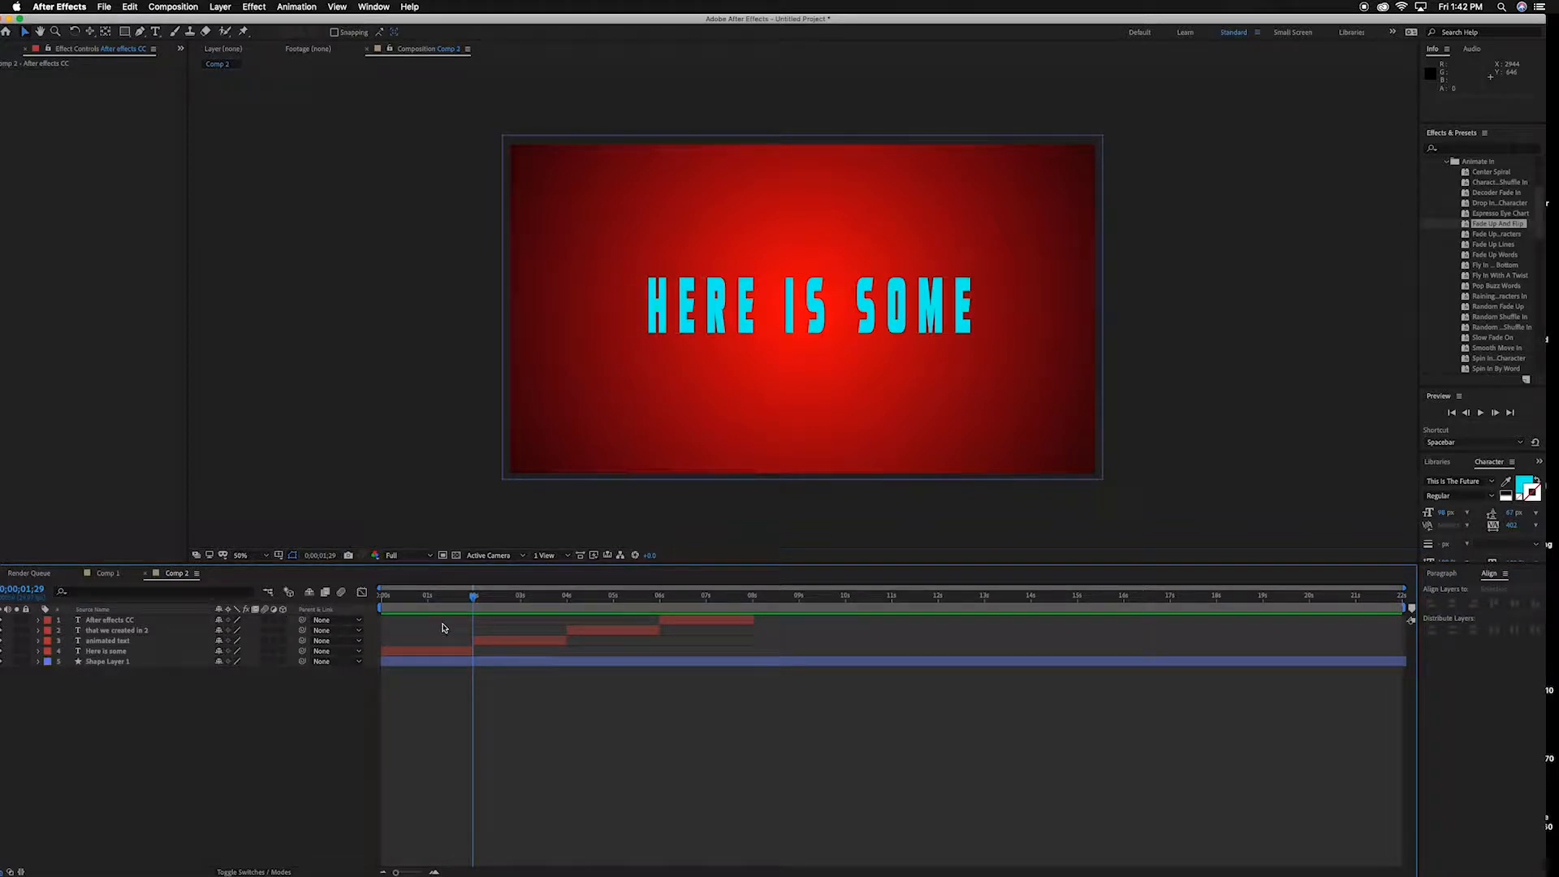
pyautogui.click(167, 652)
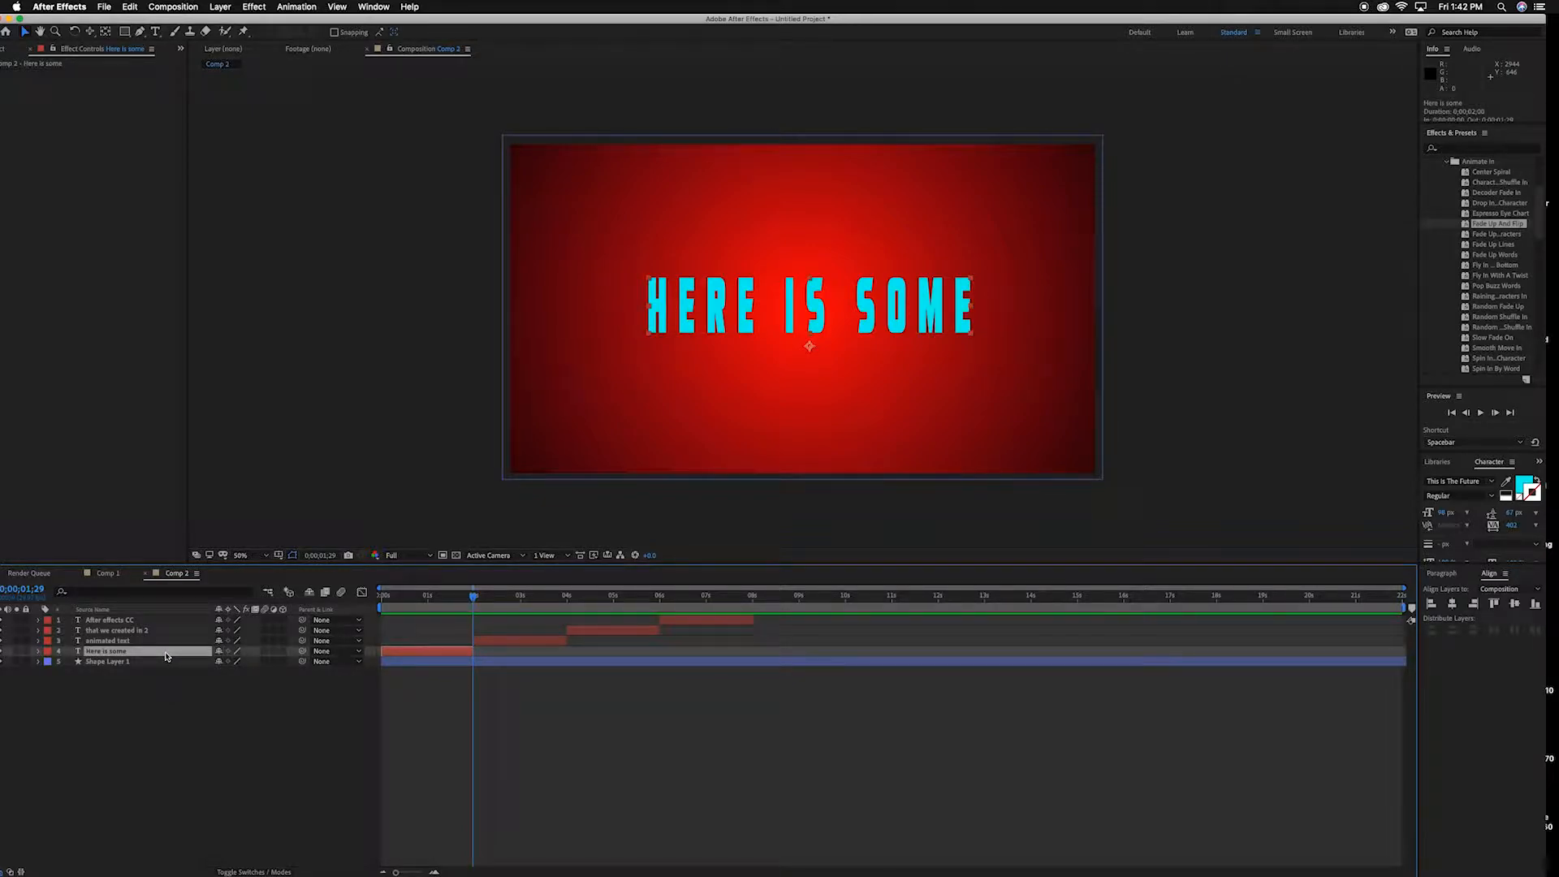
pyautogui.keyDown('shift'); pyautogui.click(162, 622); pyautogui.keyUp('shift')
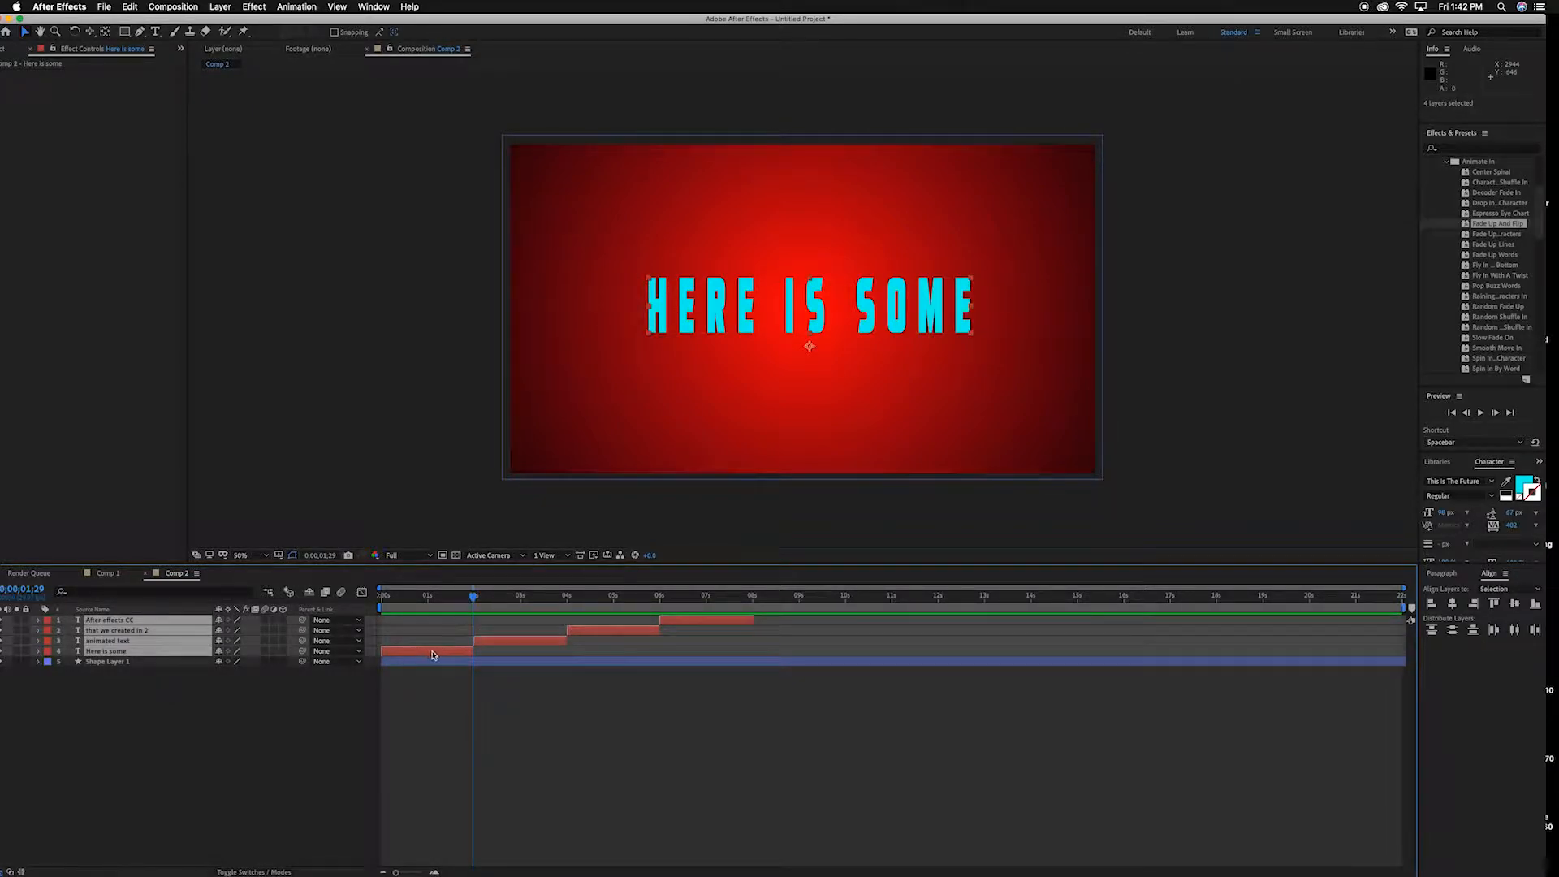
pyautogui.moveTo(426, 655); pyautogui.dragTo(566, 658)
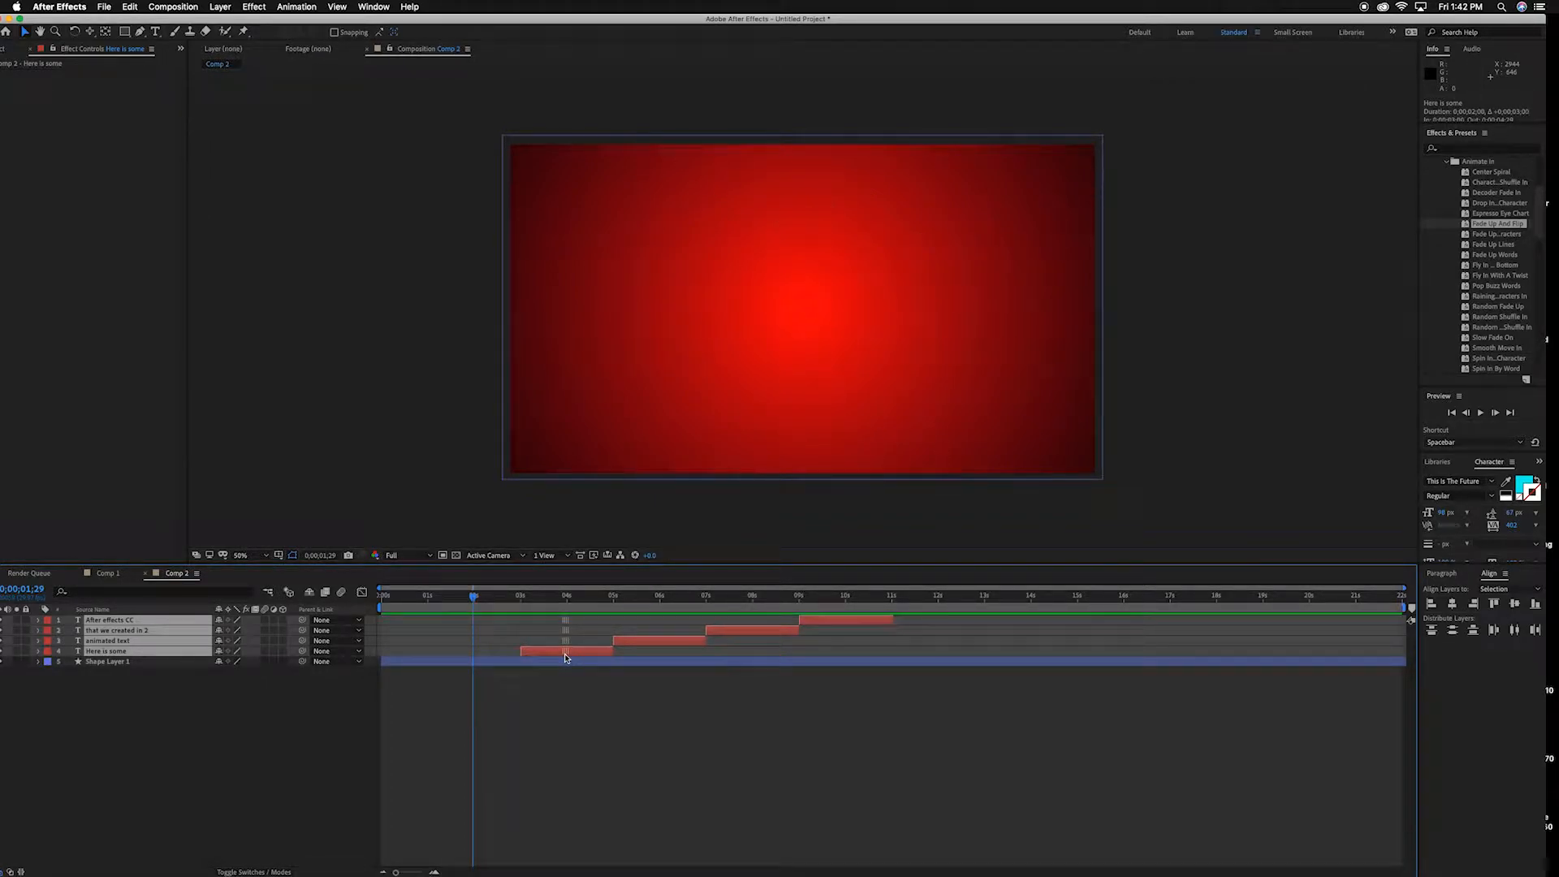
pyautogui.press('Home')
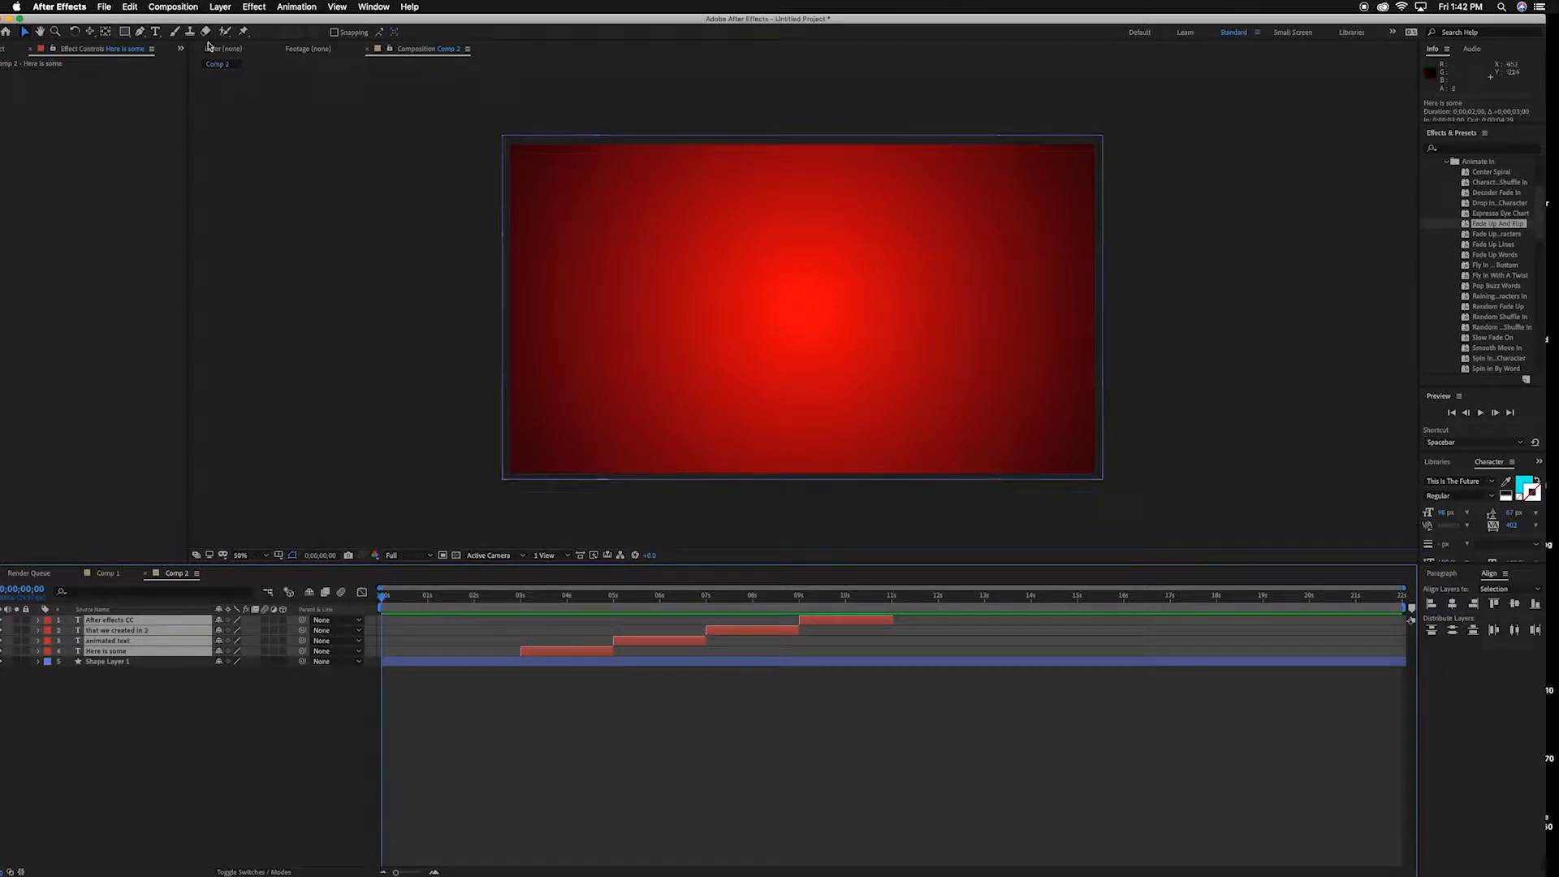
# Add a text layer reading "After effects example" on a single line at the composition's start.
pyautogui.click(155, 32)
pyautogui.click(647, 297)
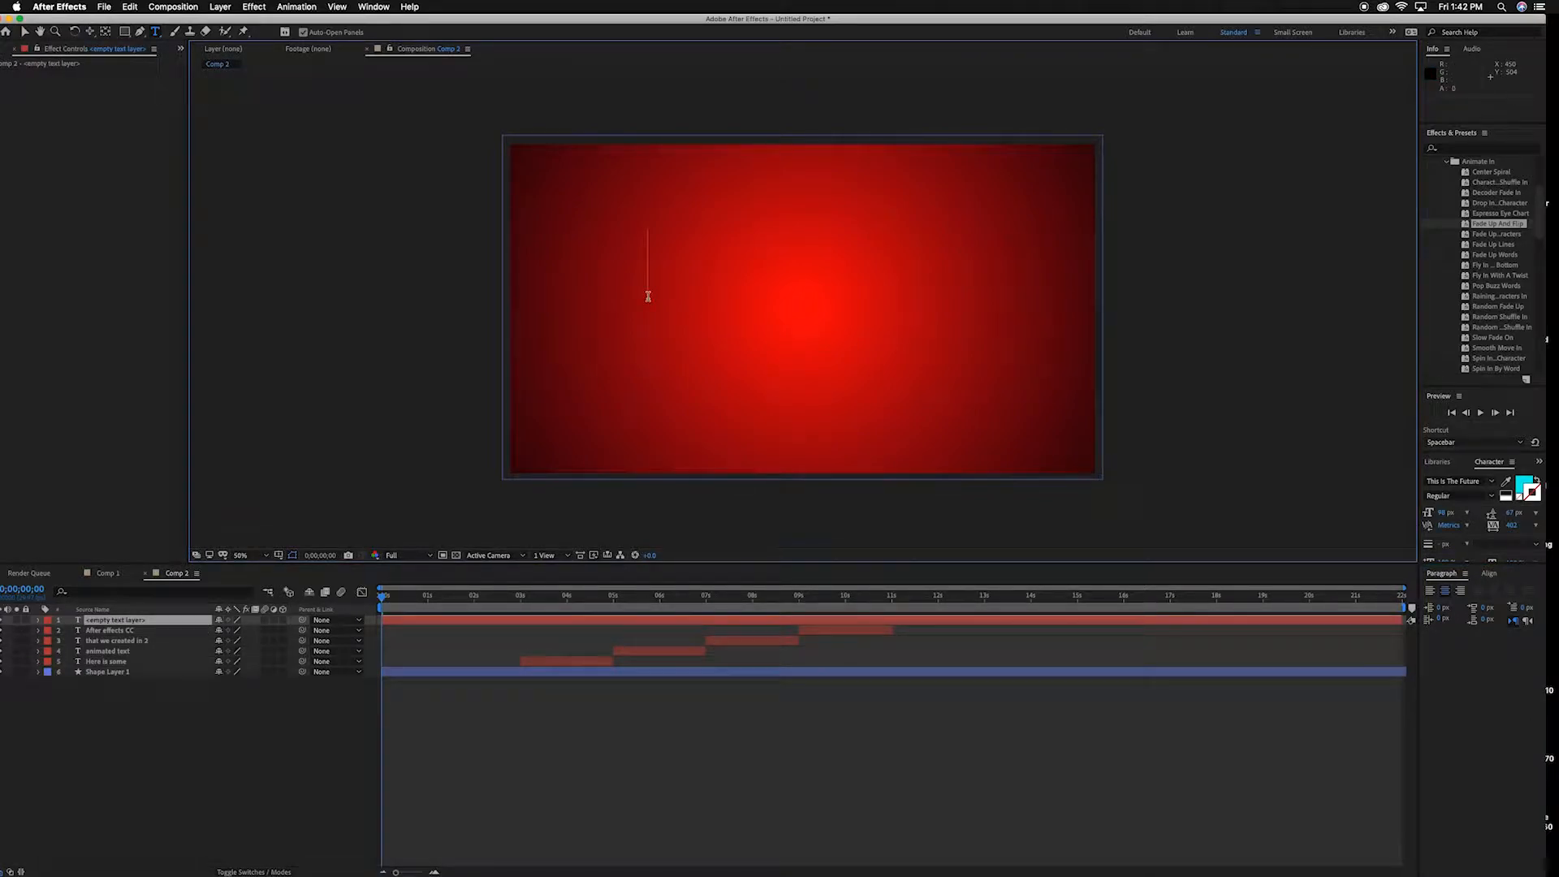
pyautogui.write('Ho')
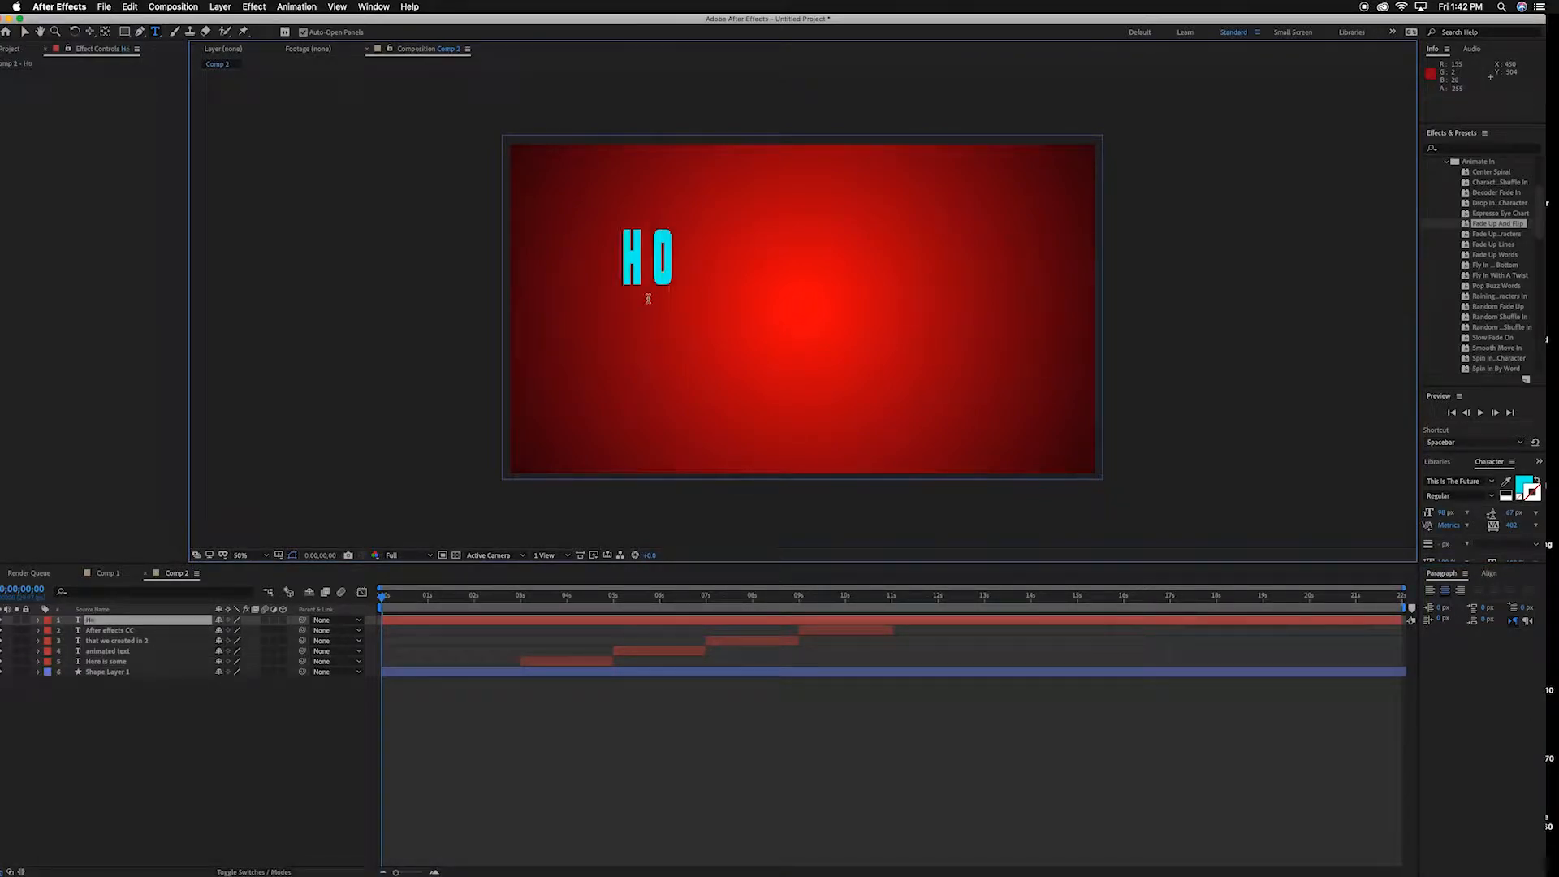
pyautogui.press('BackSpace')
pyautogui.press('BackSpace')
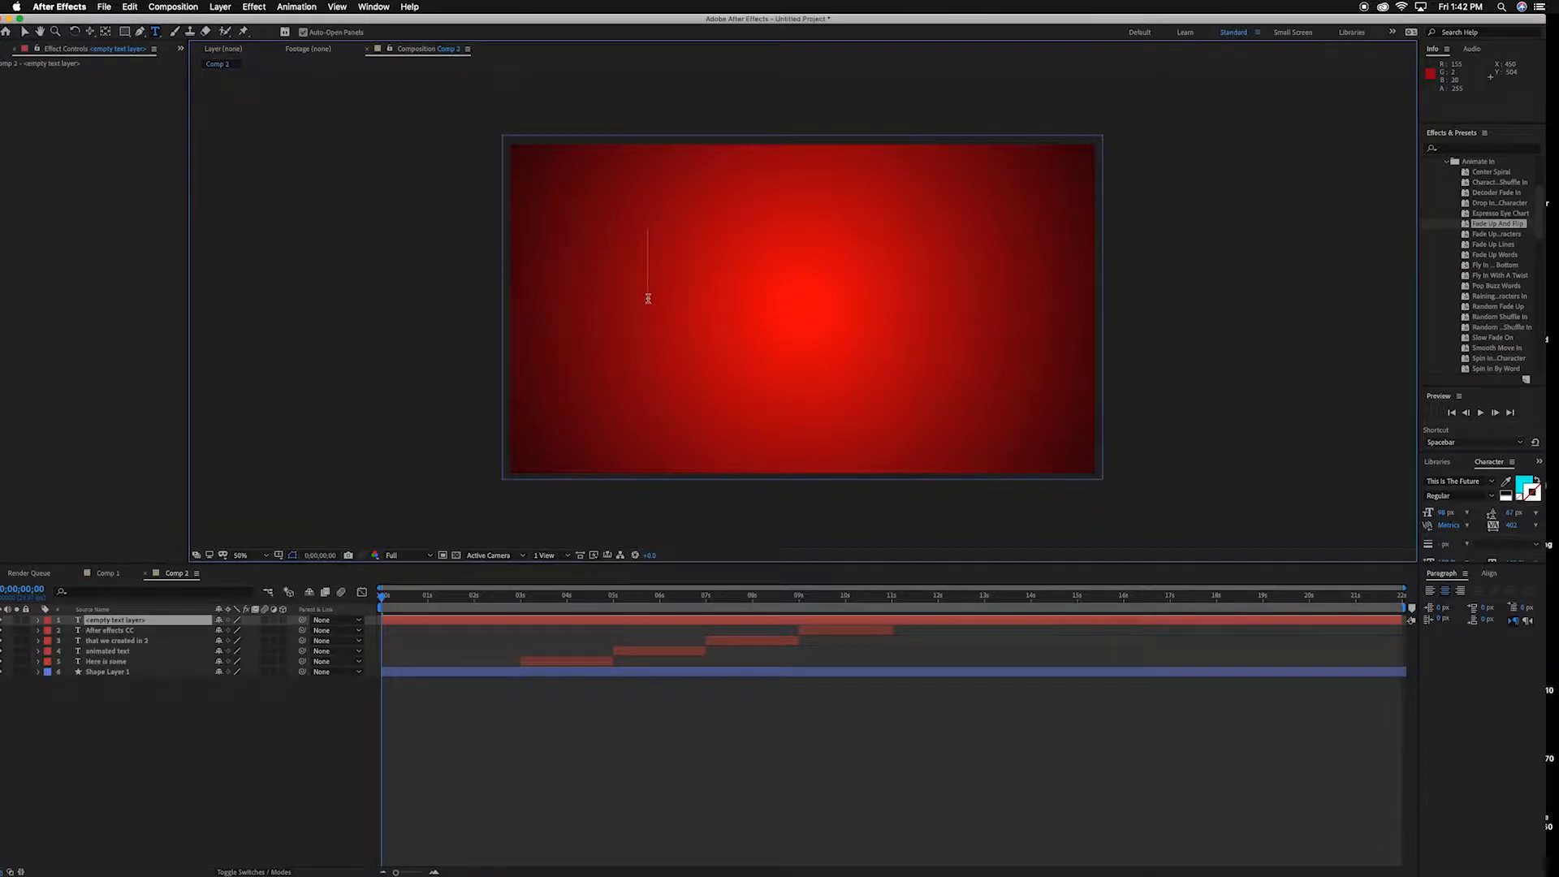
pyautogui.write('Aff')
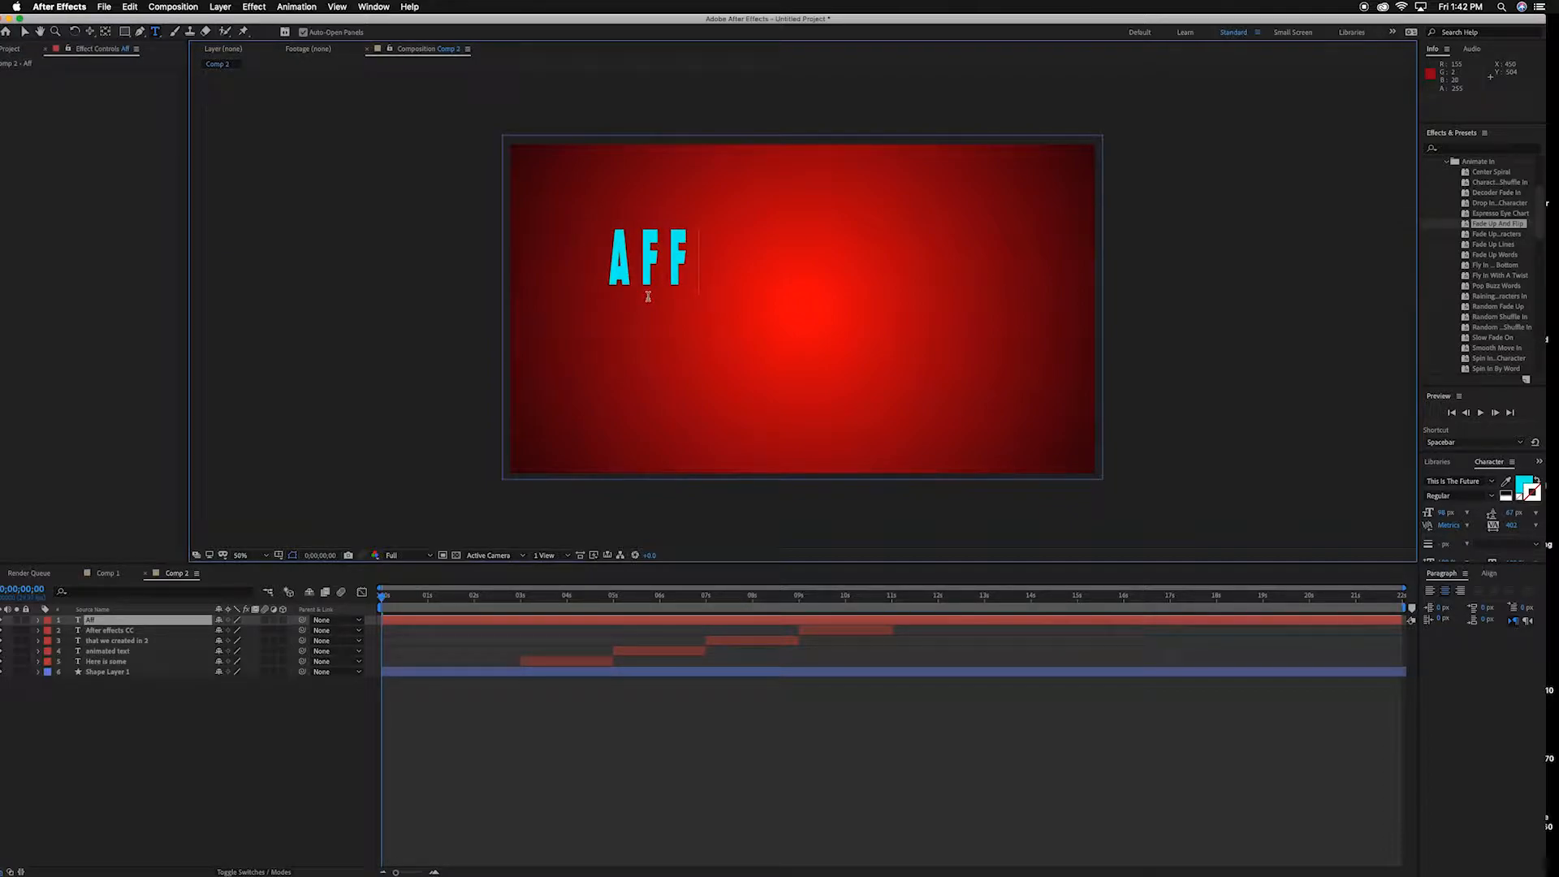
pyautogui.press('BackSpace')
pyautogui.press('BackSpace')
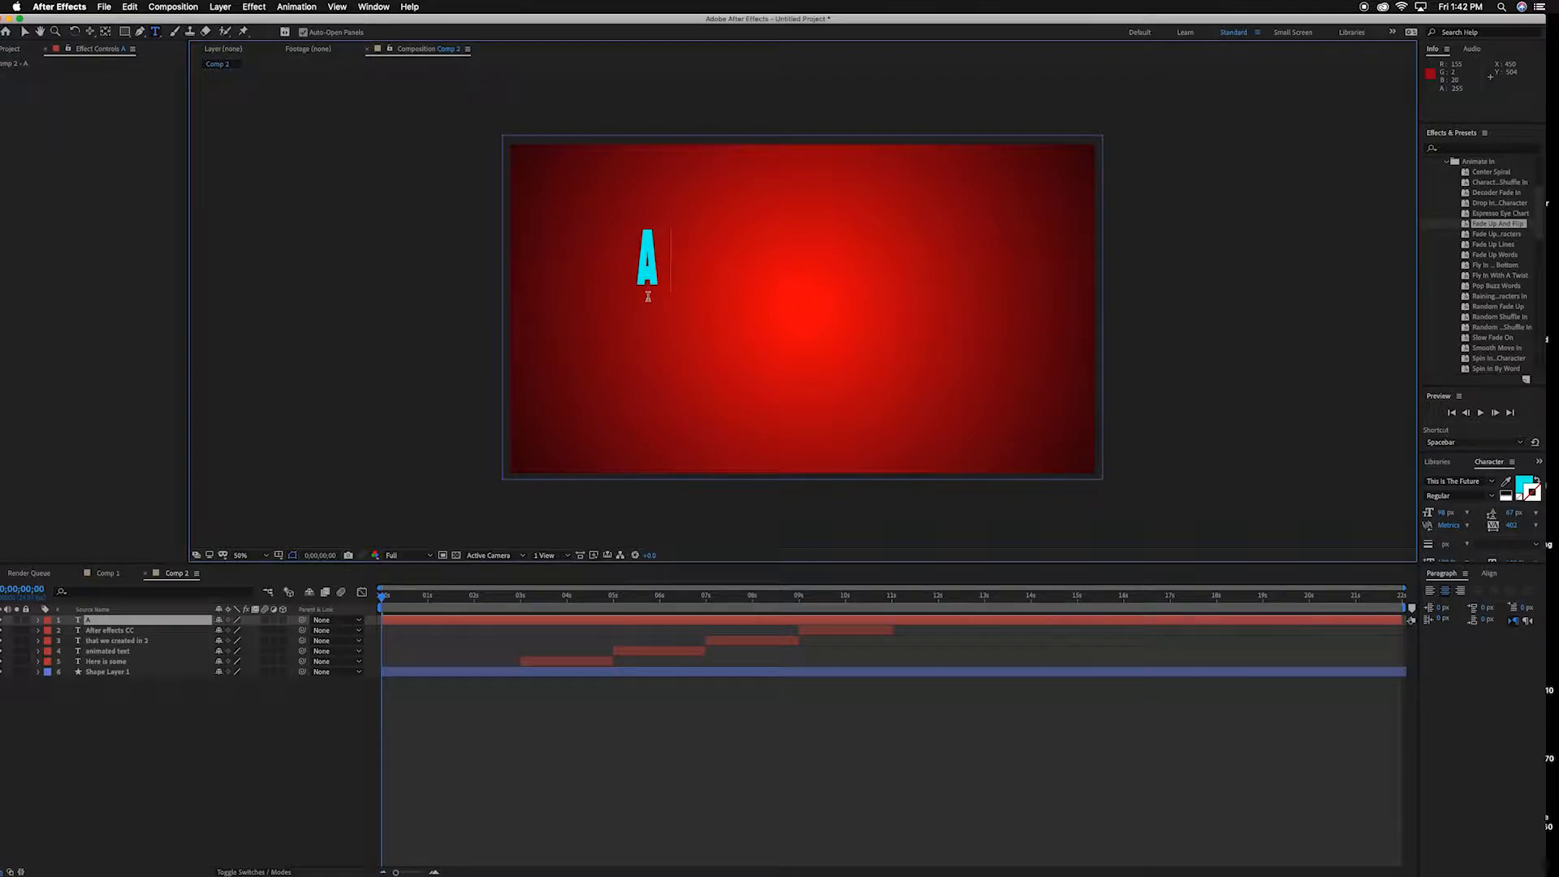
pyautogui.write('fter effe')
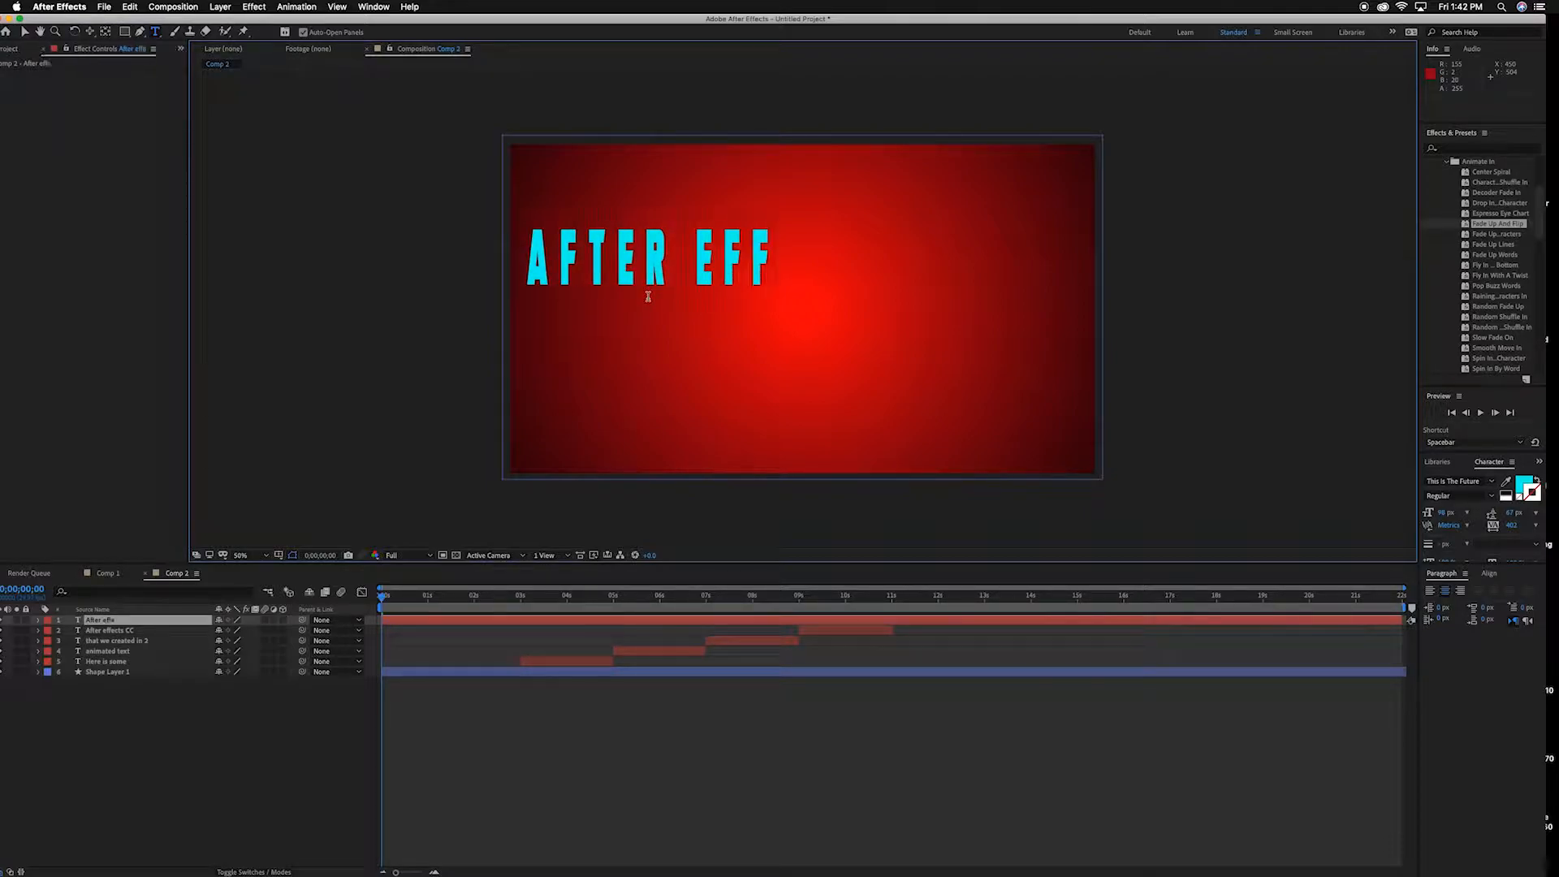
pyautogui.write('cts e')
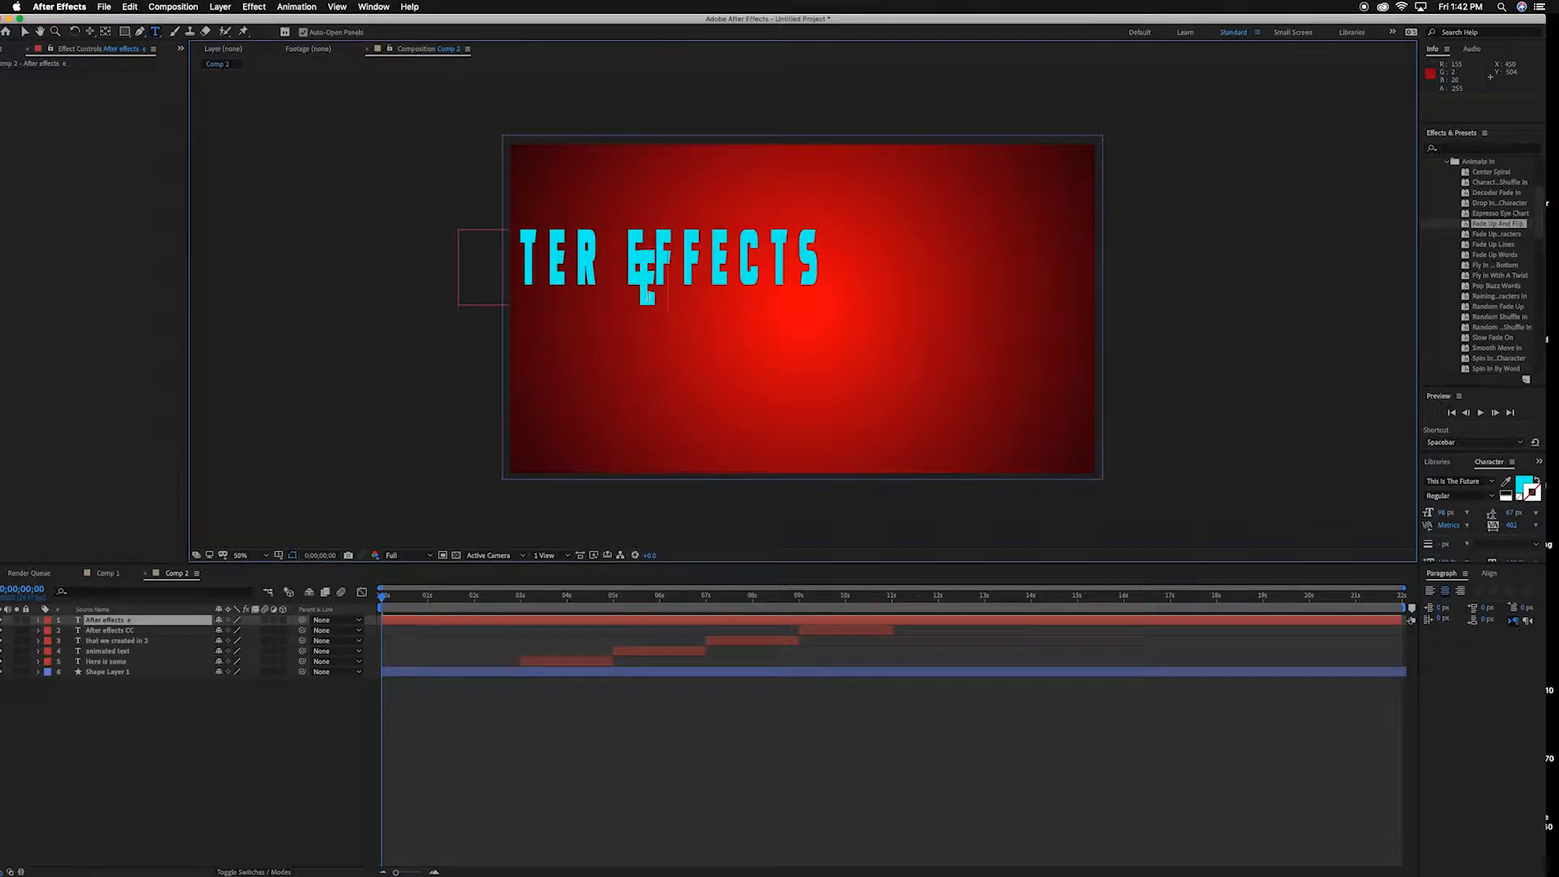
pyautogui.press('Return')
pyautogui.write('example')
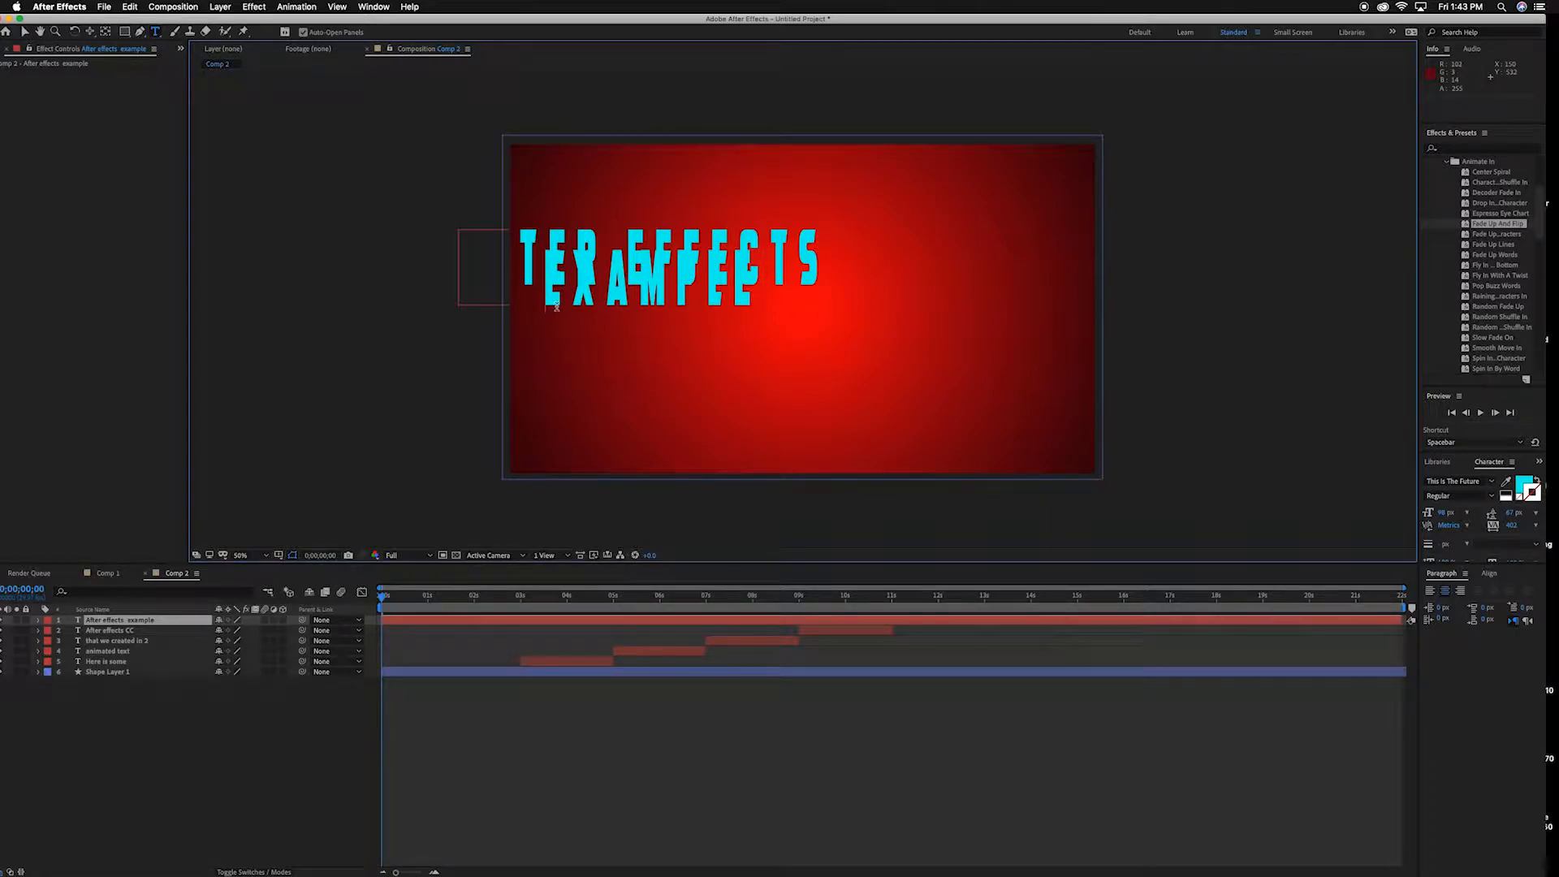
pyautogui.press('BackSpace')
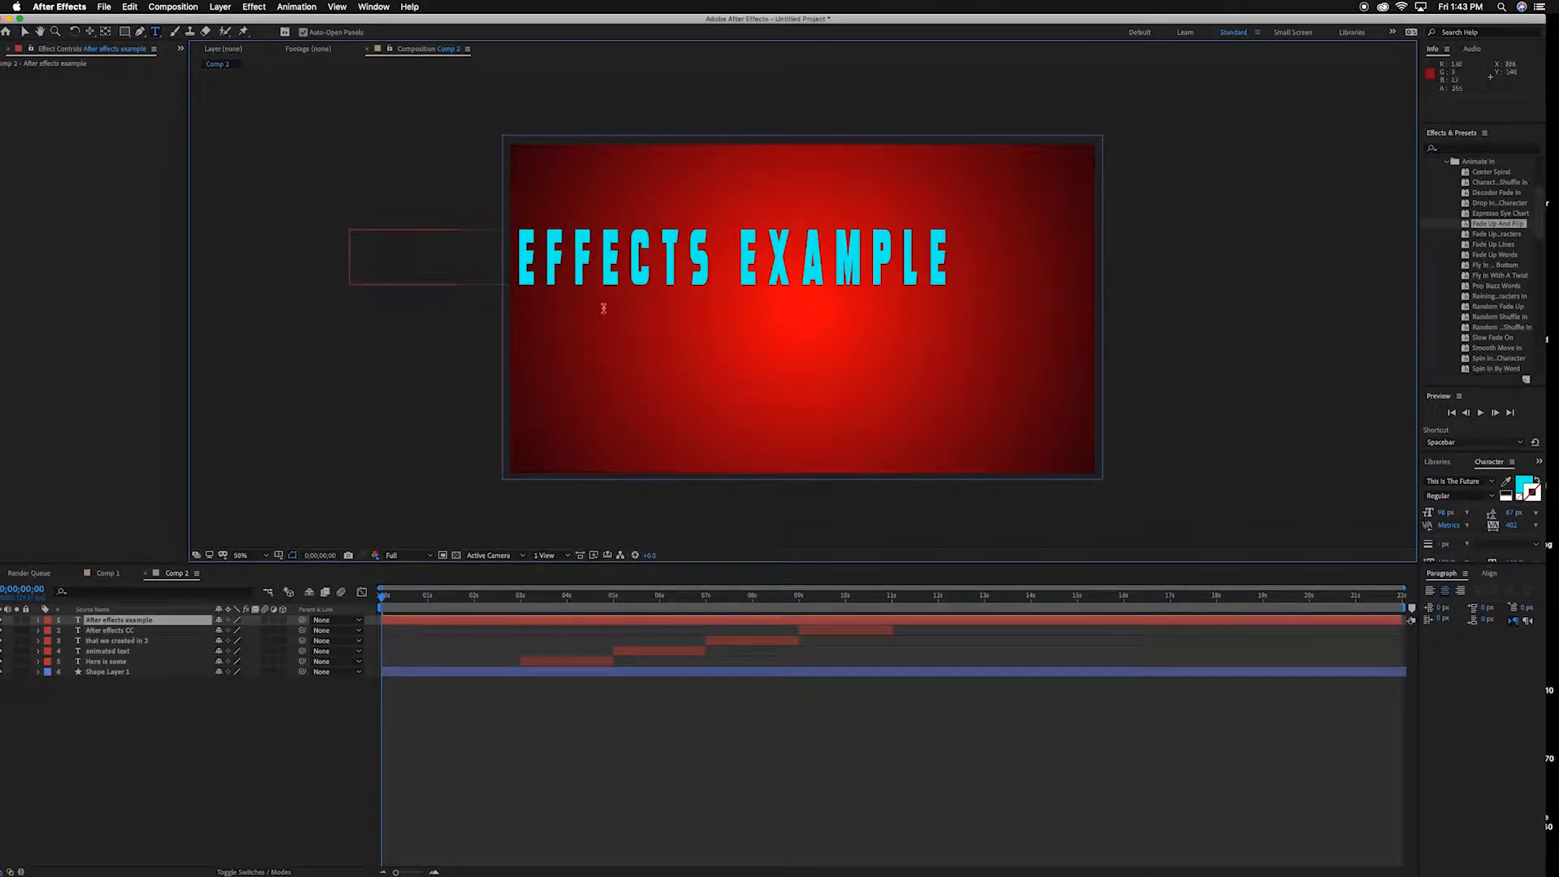
# Center "After effects example" horizontally and vertically in the composition and set its font size to 74 px.
pyautogui.click(1489, 573)
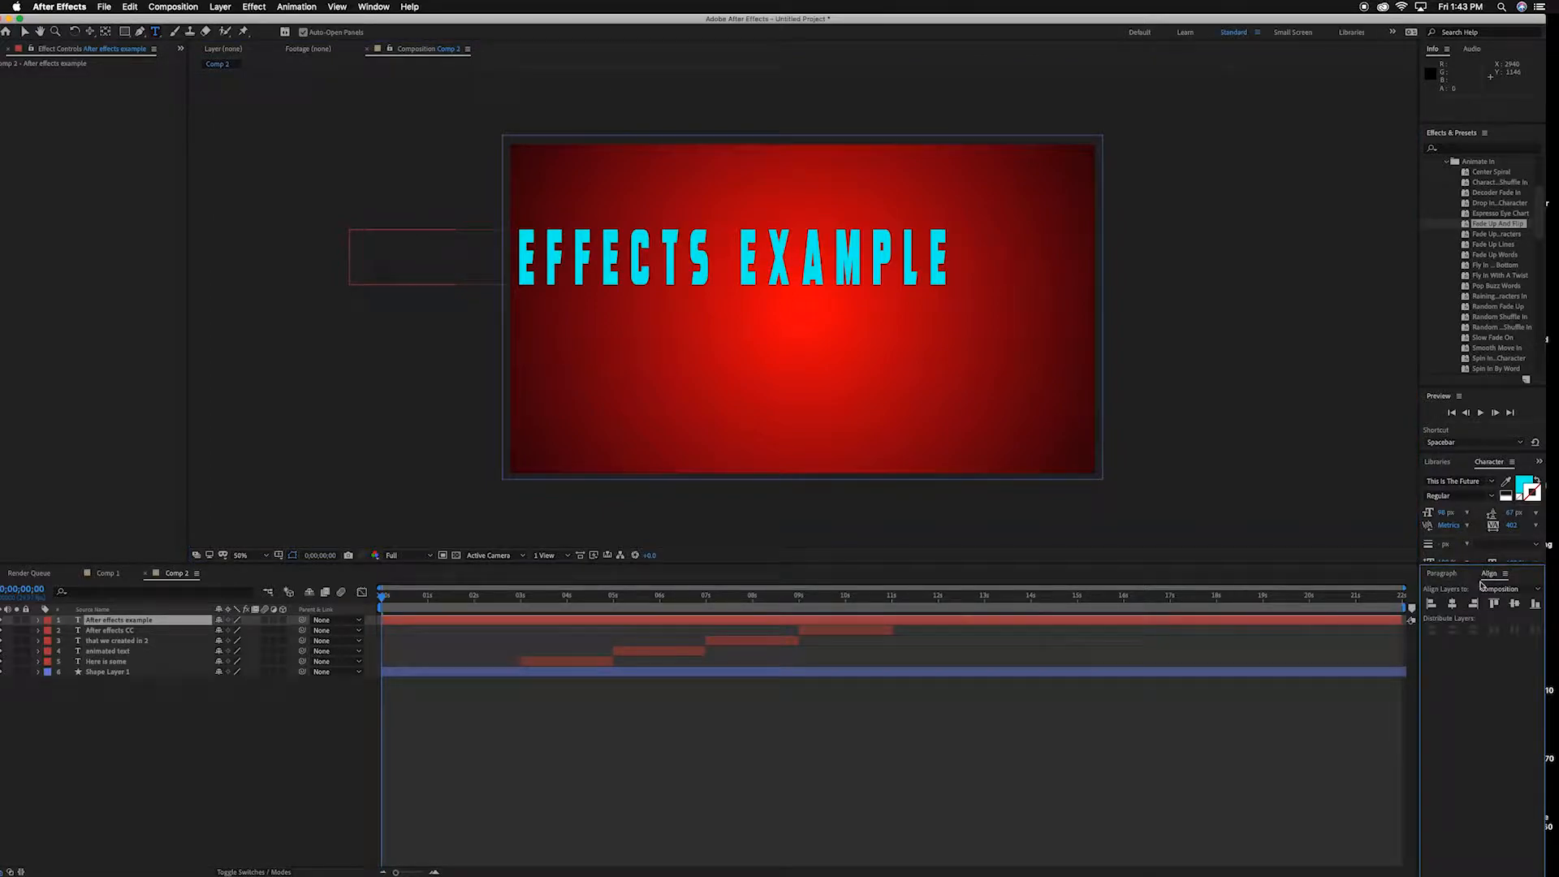
pyautogui.click(1452, 603)
pyautogui.click(1514, 603)
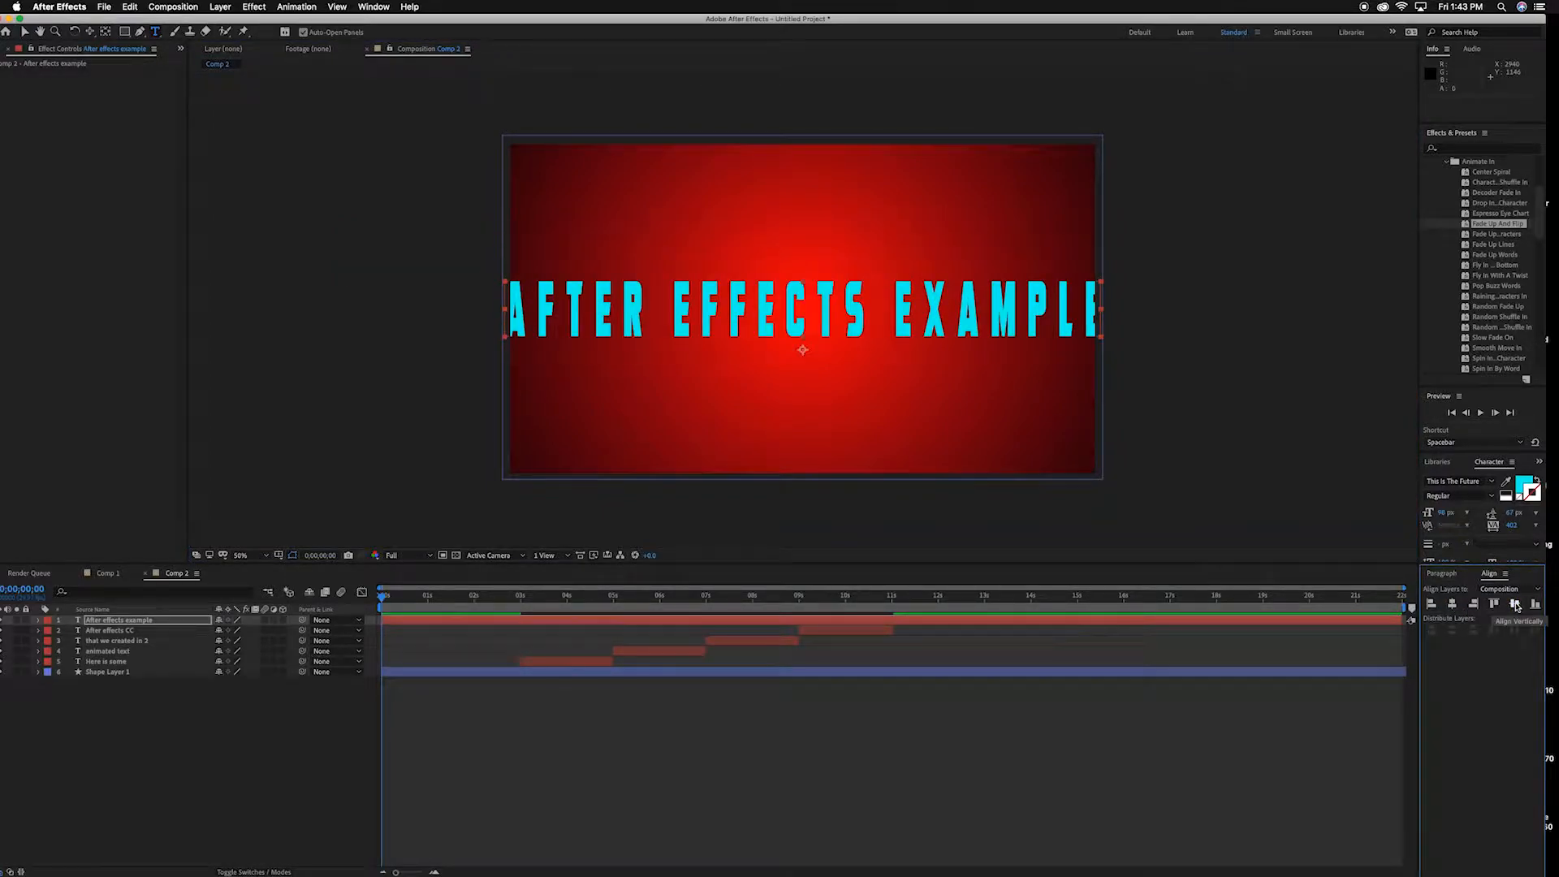
pyautogui.moveTo(1444, 513)
pyautogui.mouseDown()
pyautogui.moveTo(1414, 511)
pyautogui.moveTo(1427, 512)
pyautogui.mouseUp()
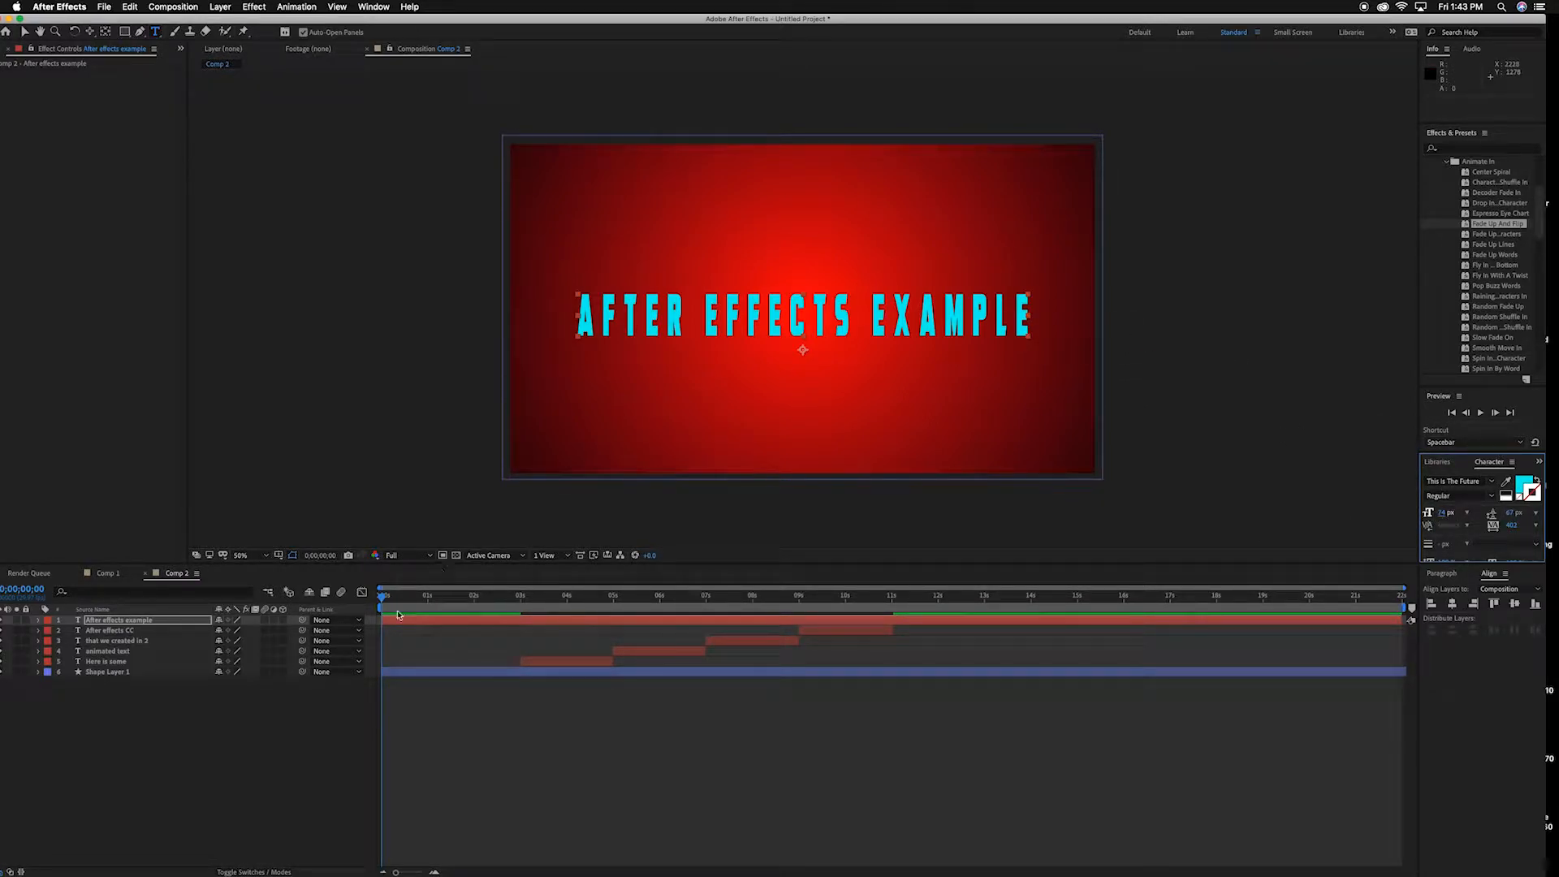
# Split the "After effects example" layer at 0;00;03;00 and delete the part after the split.
pyautogui.moveTo(380, 599); pyautogui.dragTo(520, 599)
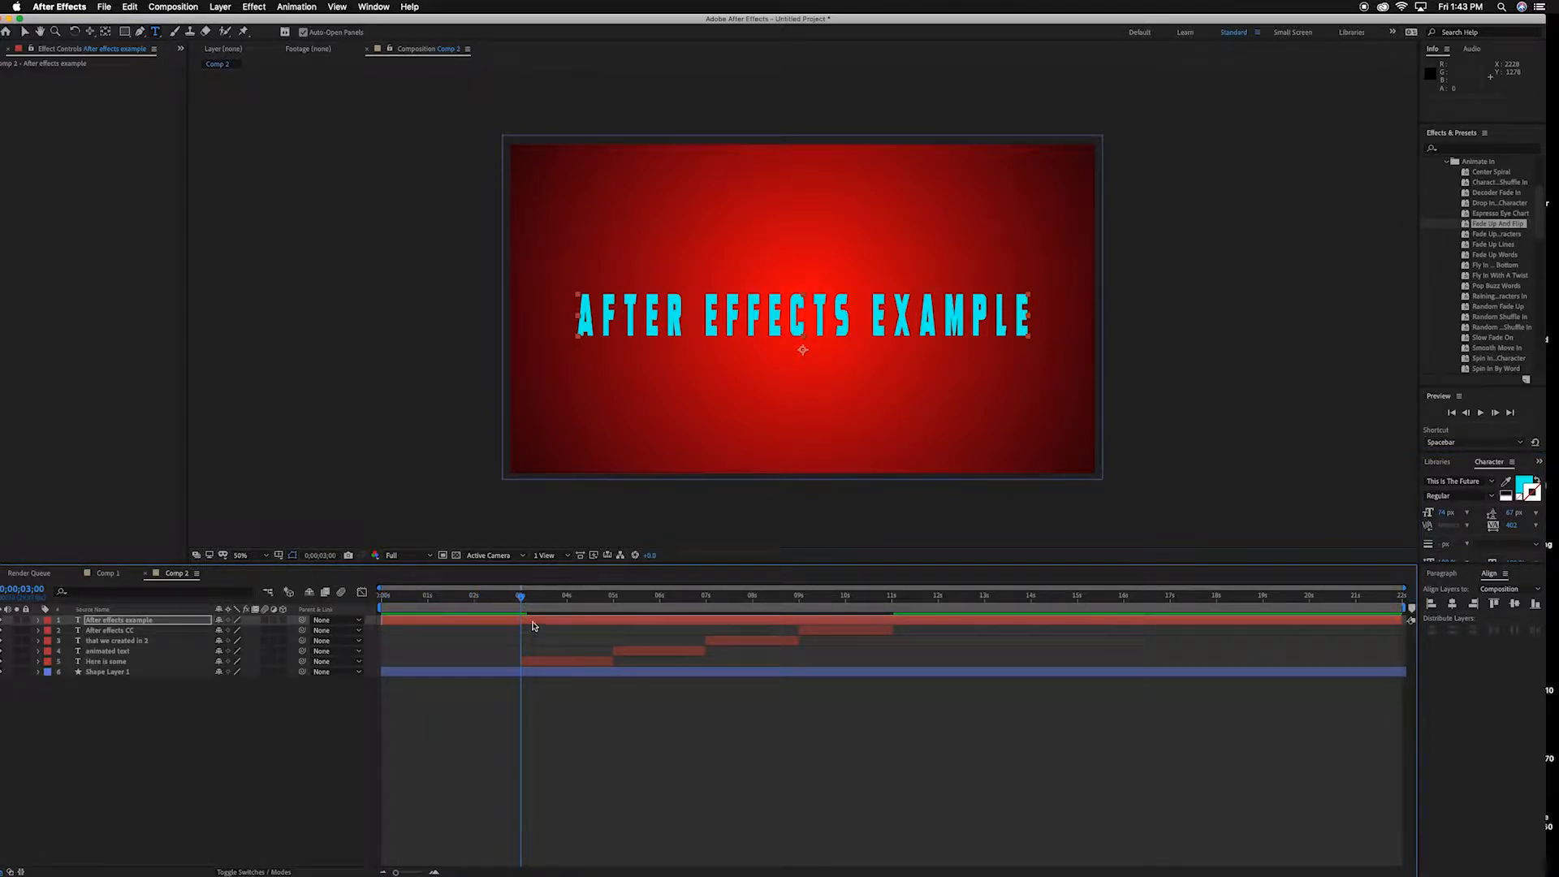
pyautogui.click(535, 625)
pyautogui.press('super+shift+d')
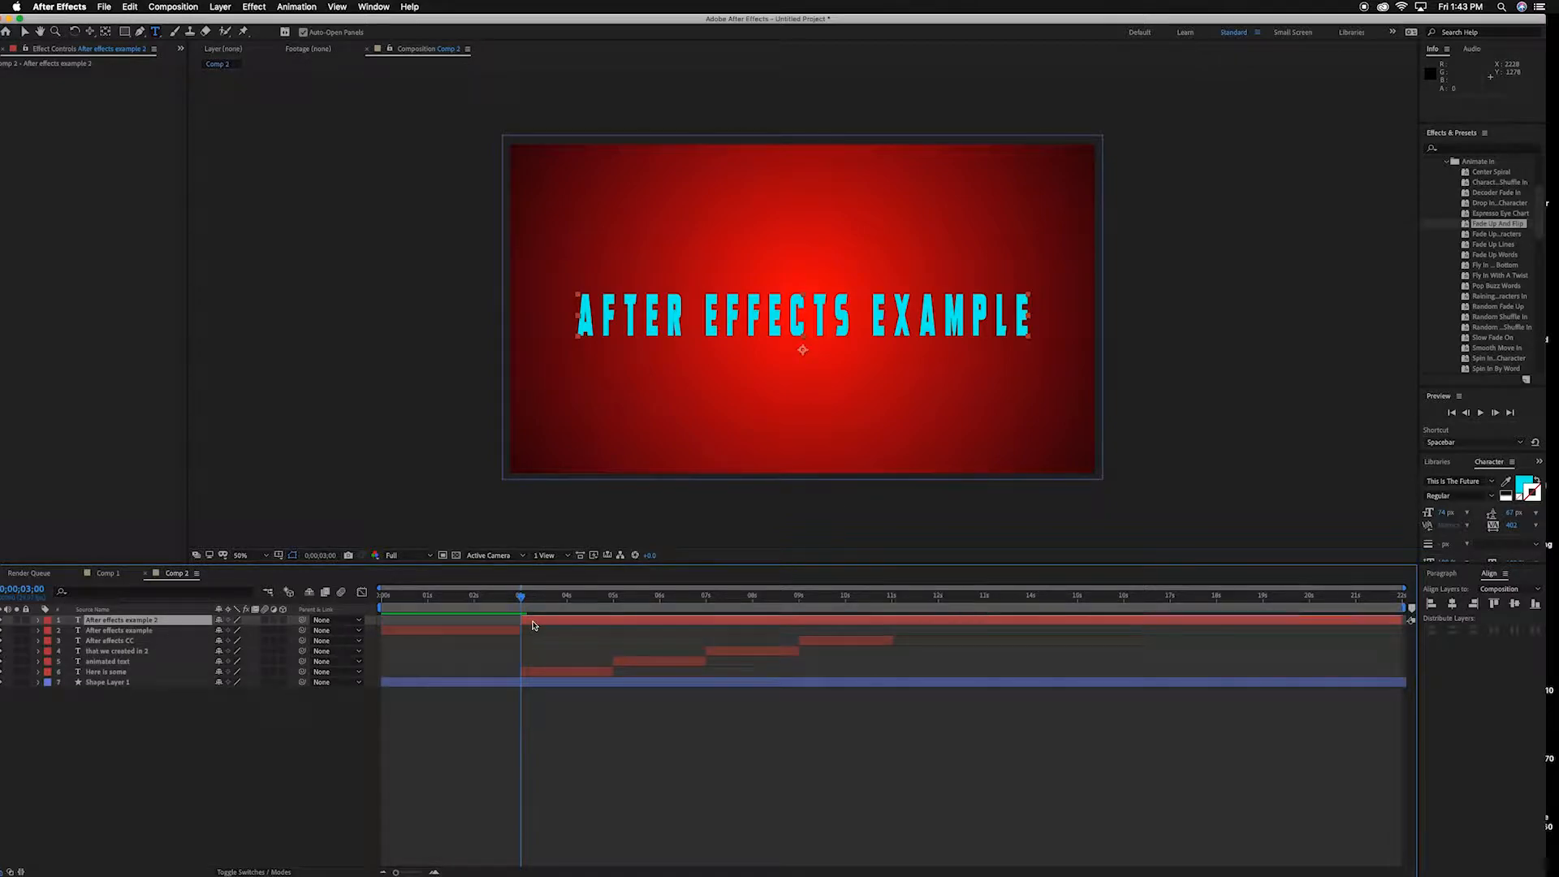
pyautogui.press('Delete')
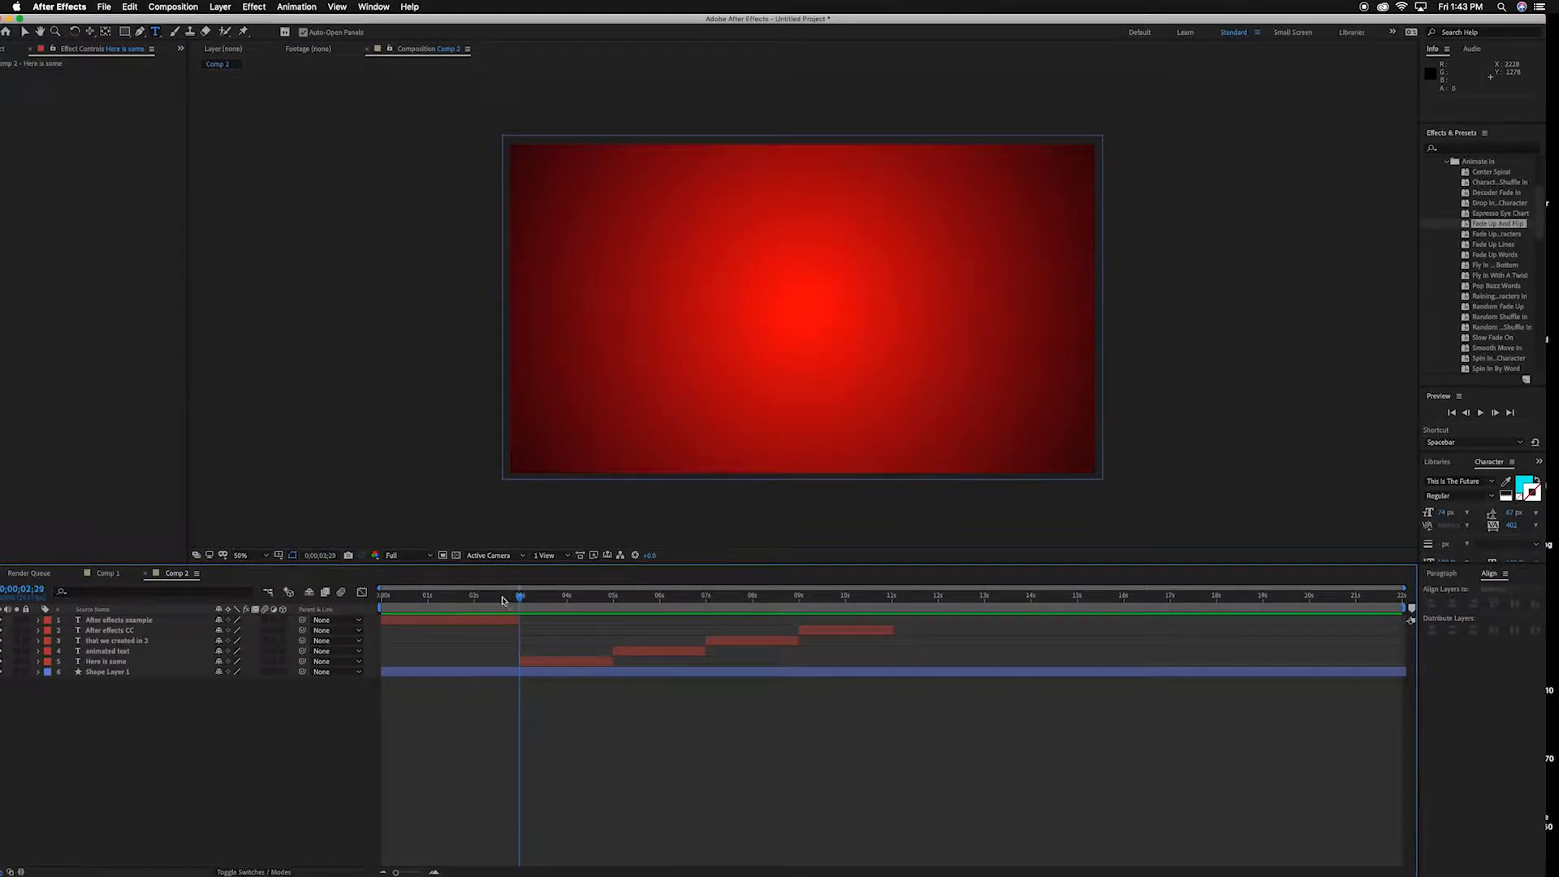
# Draw a narrow vertical rectangle shape just left of the title at 0;00;01;03, slightly taller than the letters.
pyautogui.moveTo(521, 597); pyautogui.dragTo(431, 597)
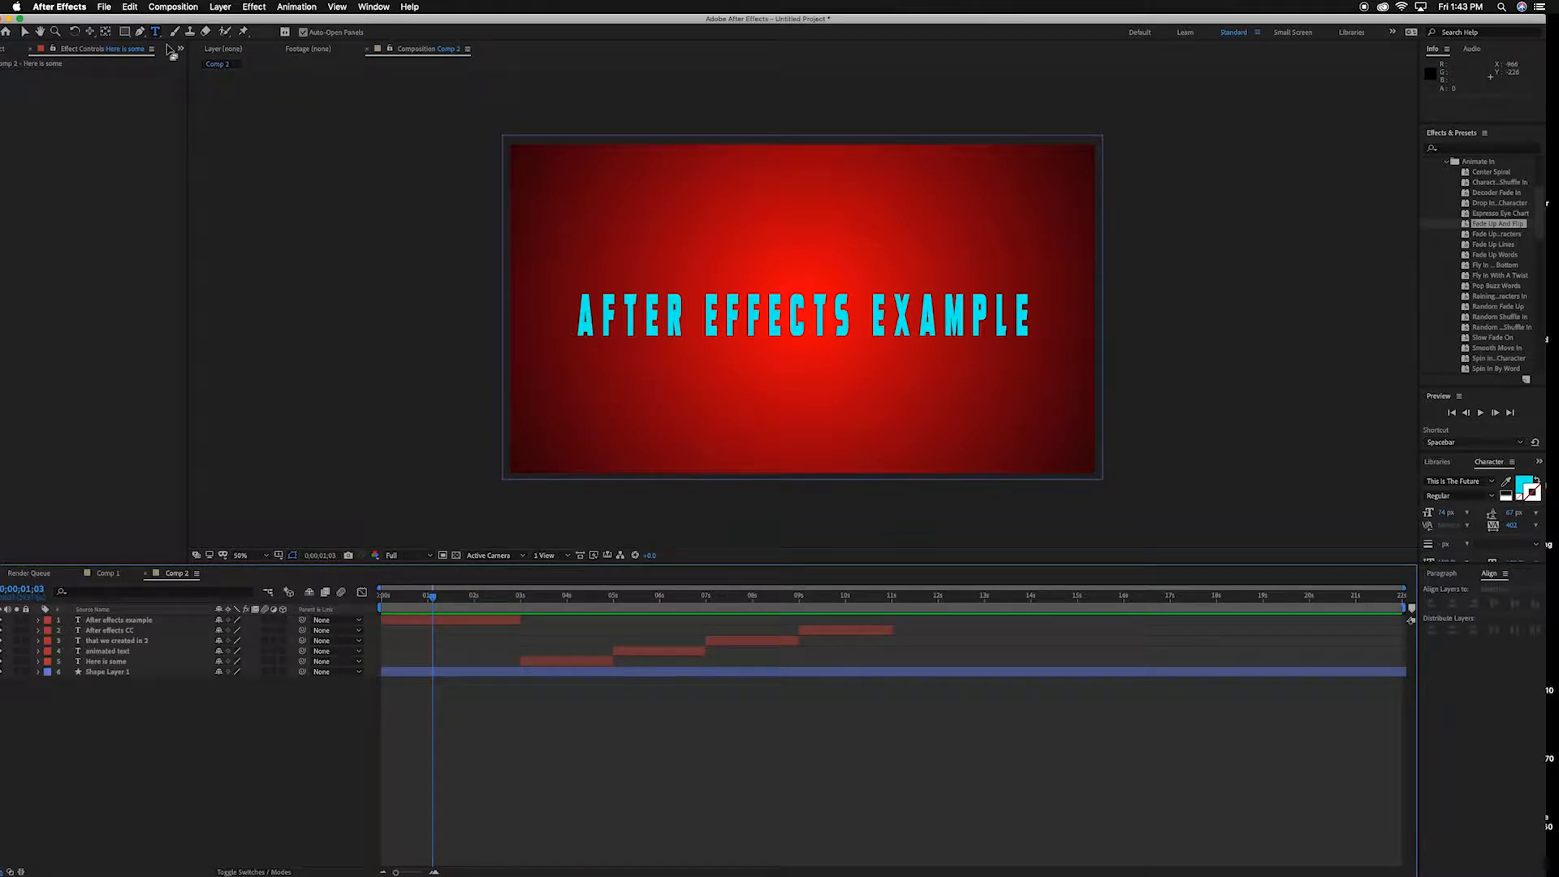
pyautogui.click(126, 33)
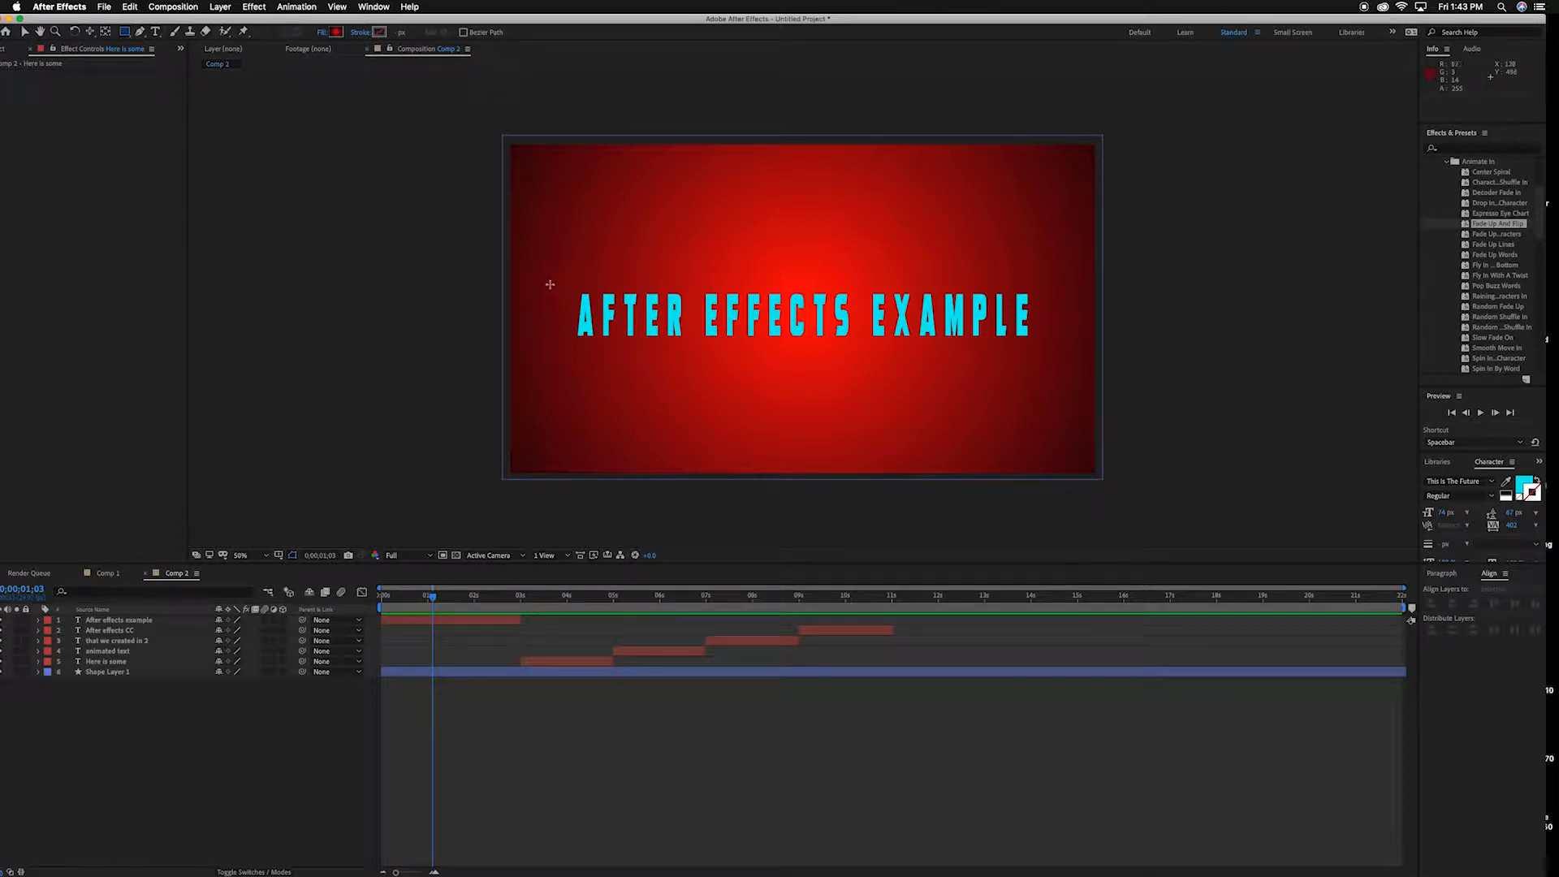
pyautogui.moveTo(548, 285)
pyautogui.mouseDown()
pyautogui.moveTo(552, 358)
pyautogui.moveTo(552, 342)
pyautogui.mouseUp()
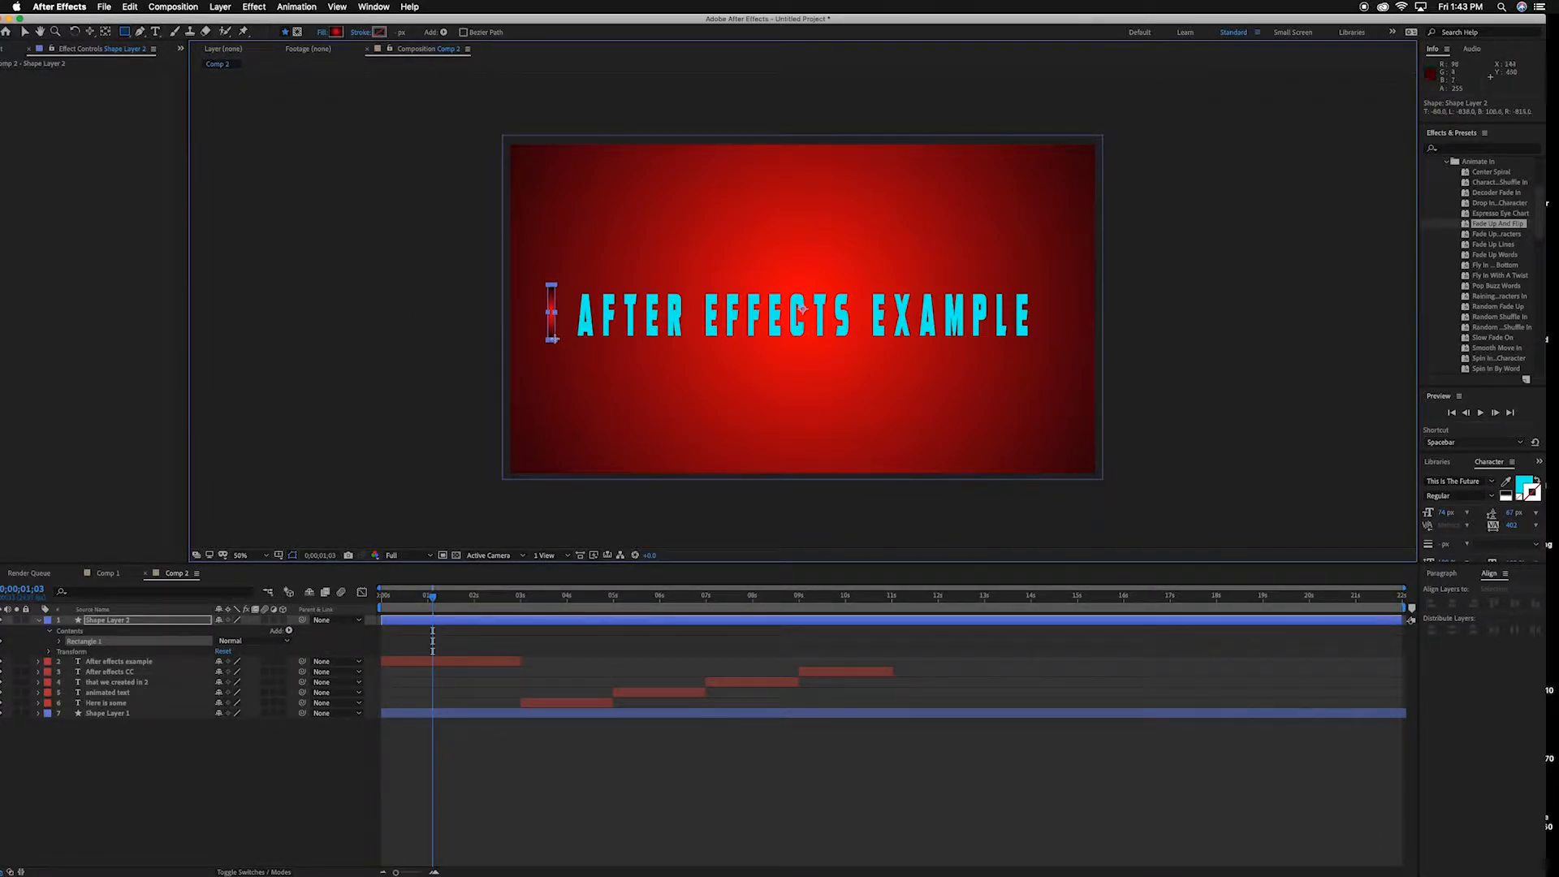
# Set the rectangle's fill to None and its stroke to a solid white color.
pyautogui.click(320, 34)
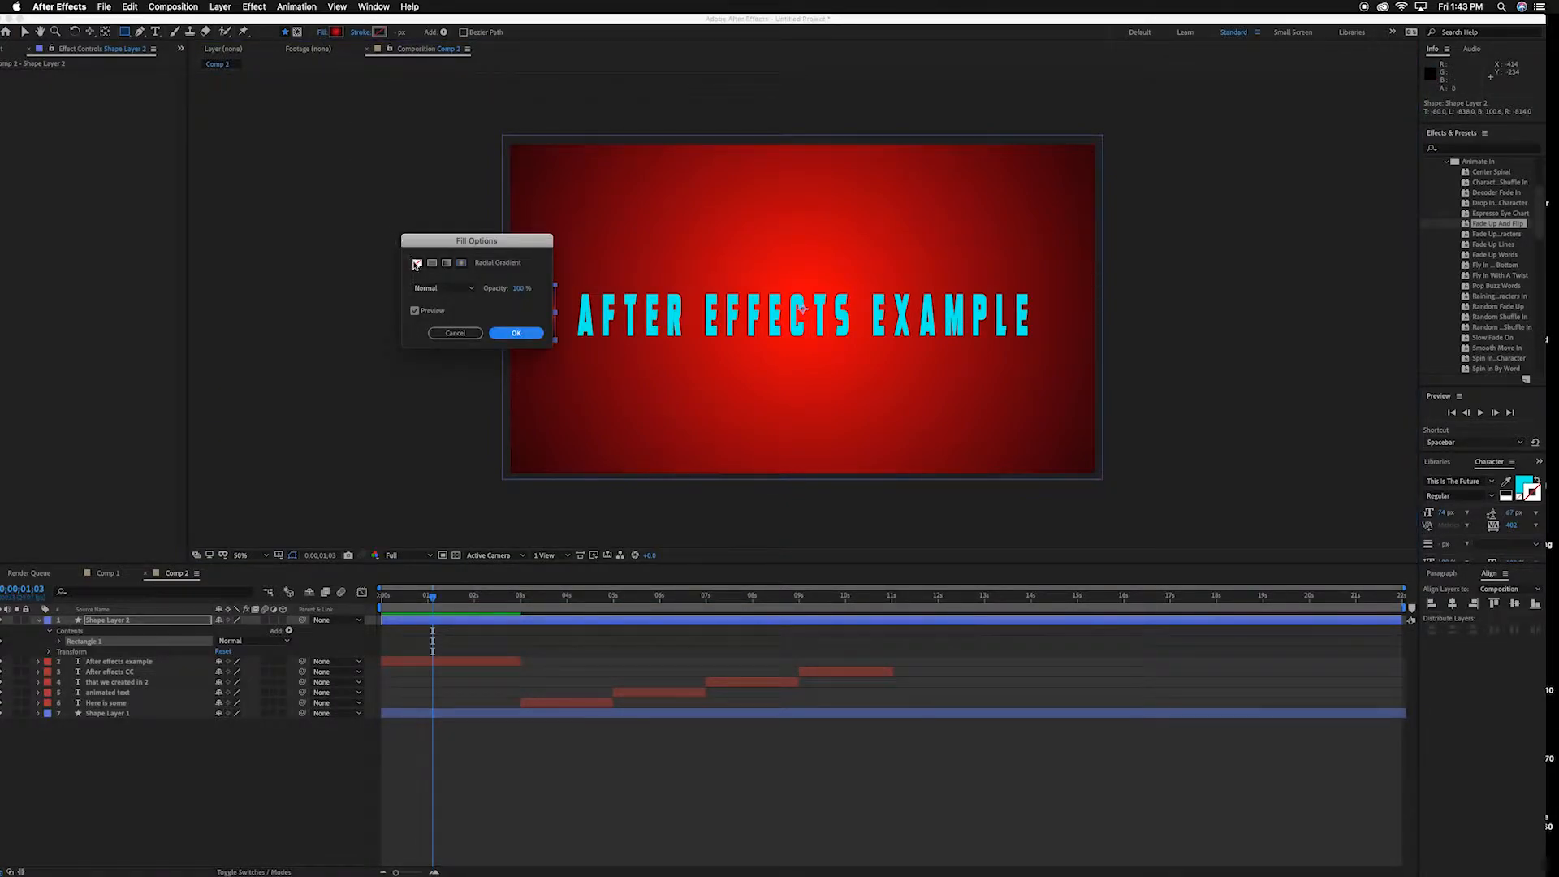
pyautogui.click(418, 262)
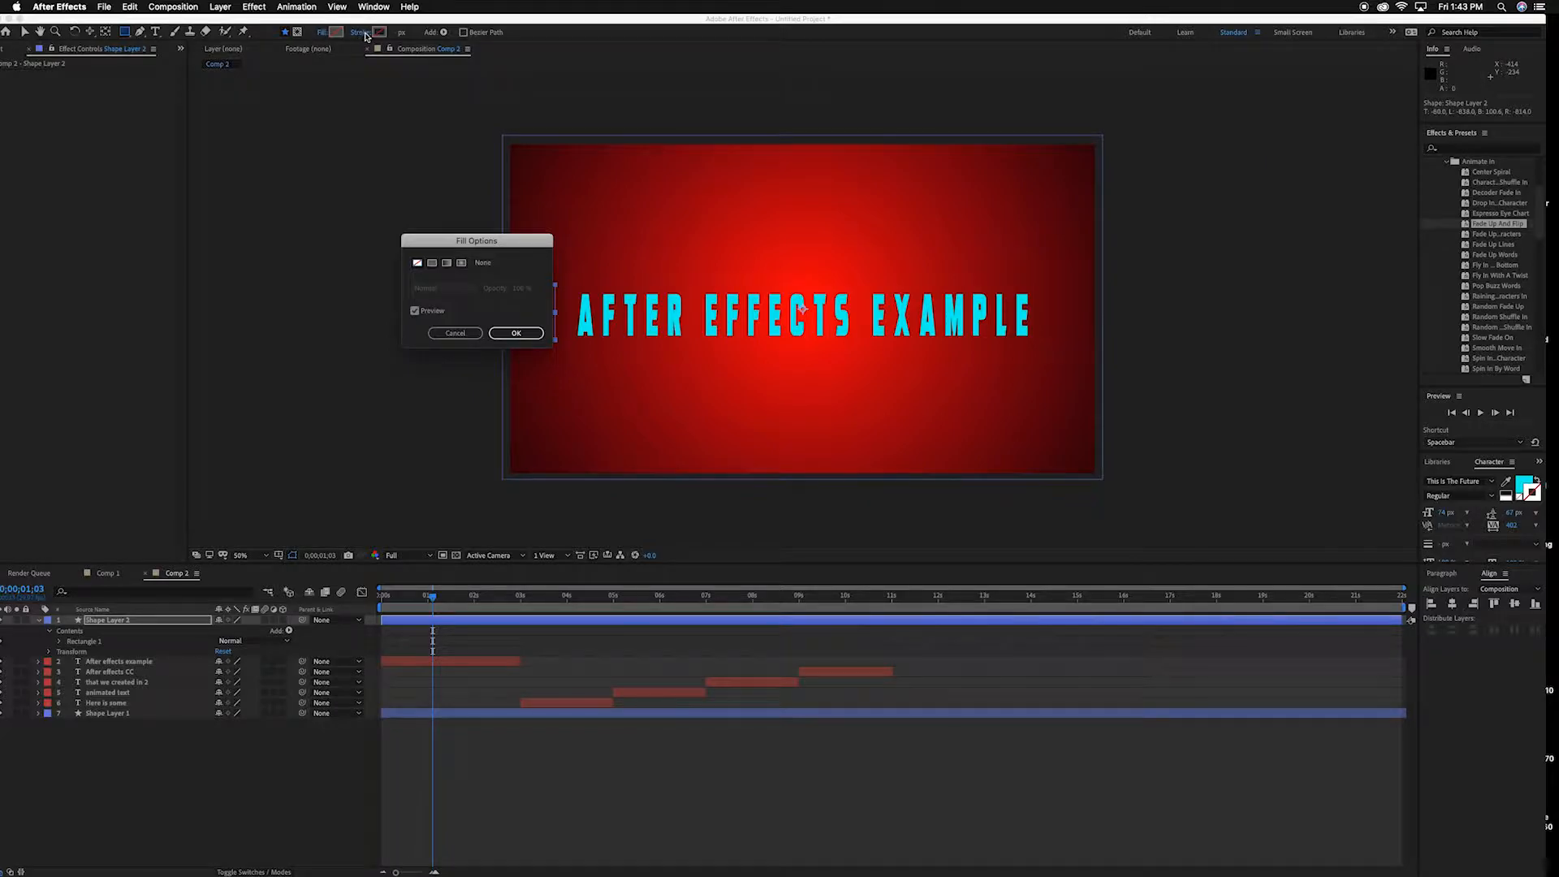
pyautogui.press('Return')
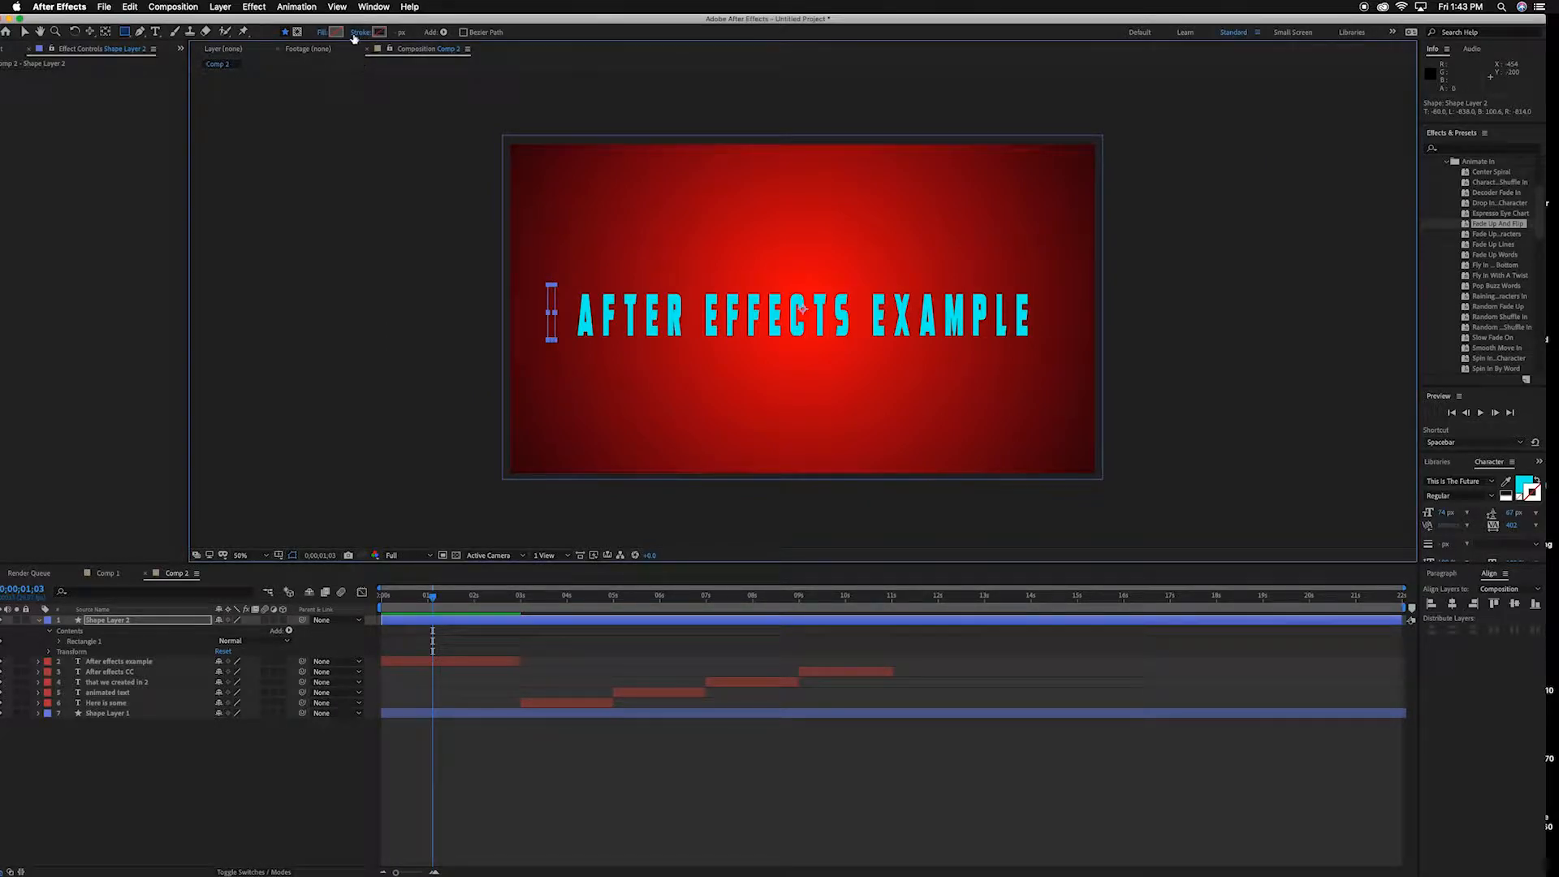
pyautogui.click(360, 32)
pyautogui.click(432, 263)
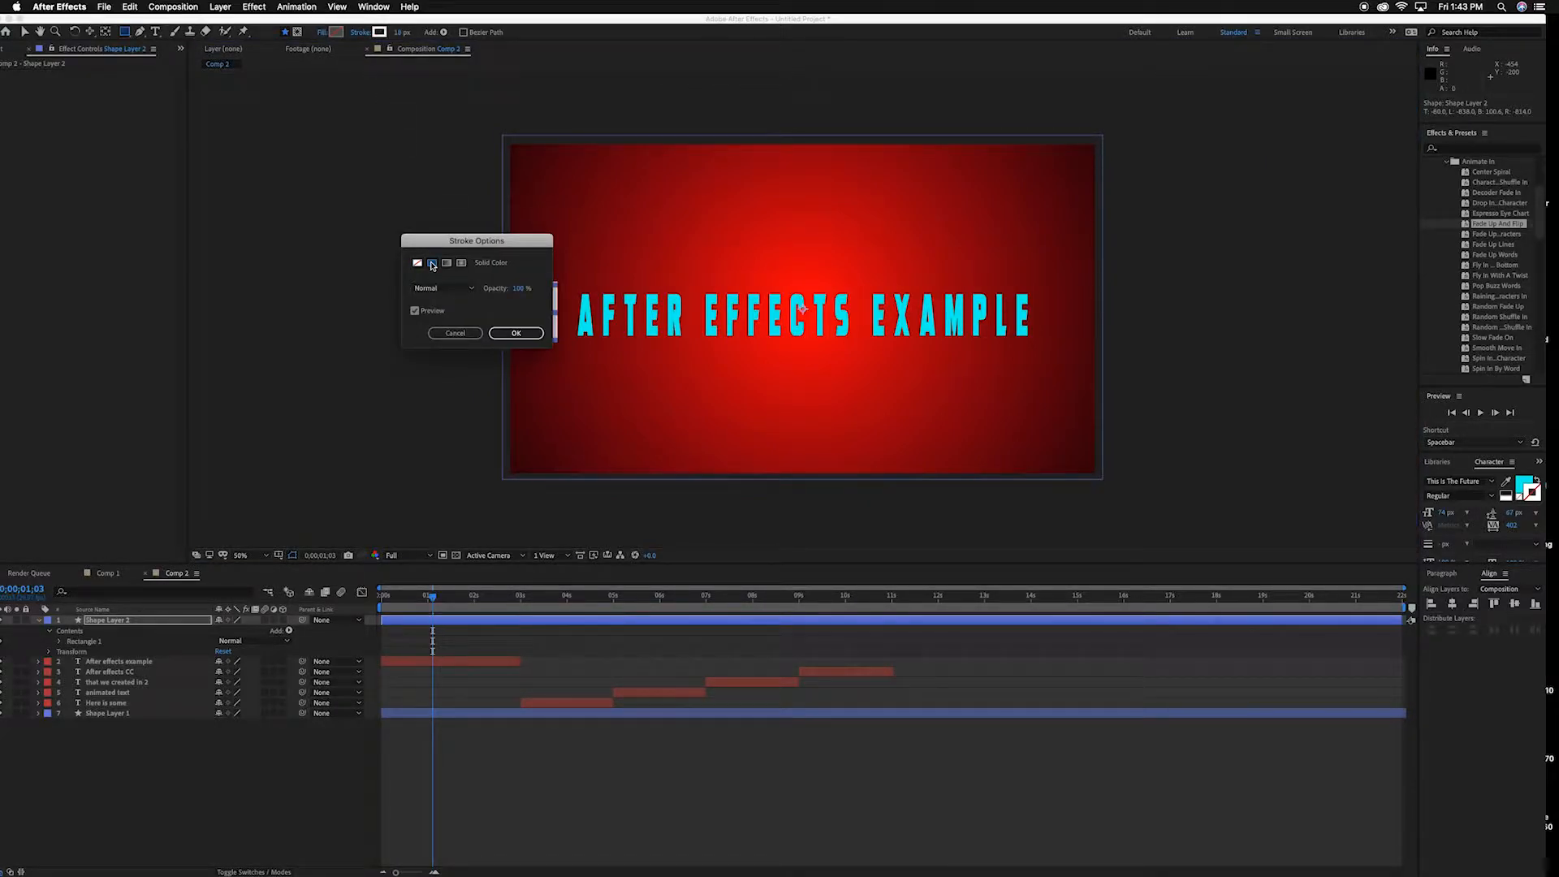
pyautogui.moveTo(522, 243)
pyautogui.mouseDown()
pyautogui.moveTo(345, 218)
pyautogui.moveTo(377, 208)
pyautogui.mouseUp()
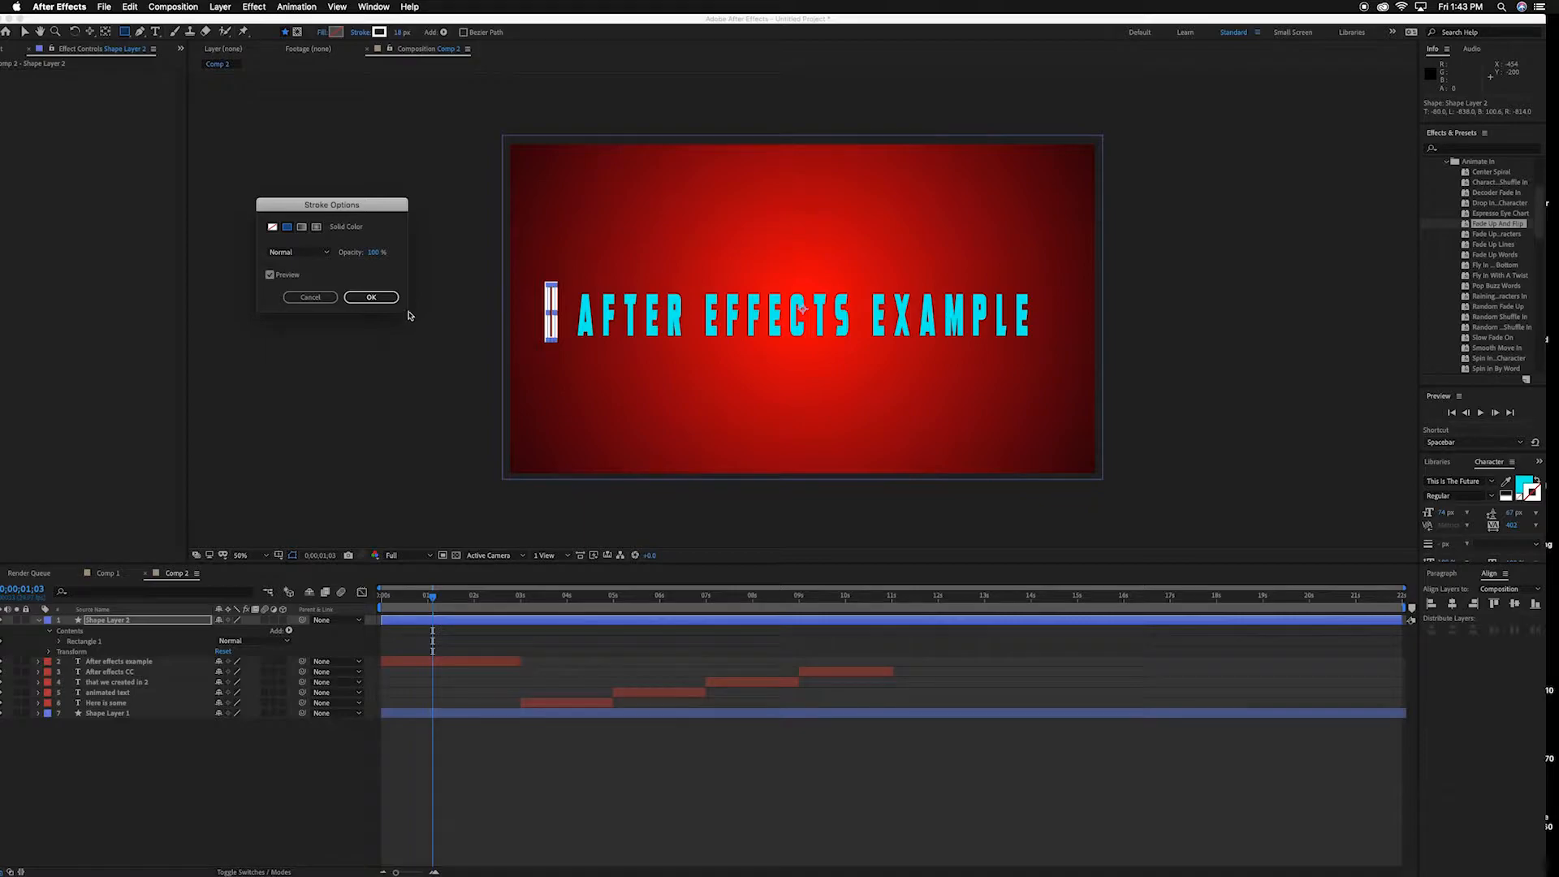
pyautogui.click(371, 297)
# Make the rectangle narrower and shorter and set its stroke width to 31 px so it forms a solid bar.
pyautogui.press('.')
pyautogui.press('.')
pyautogui.press('.')
pyautogui.press('.')
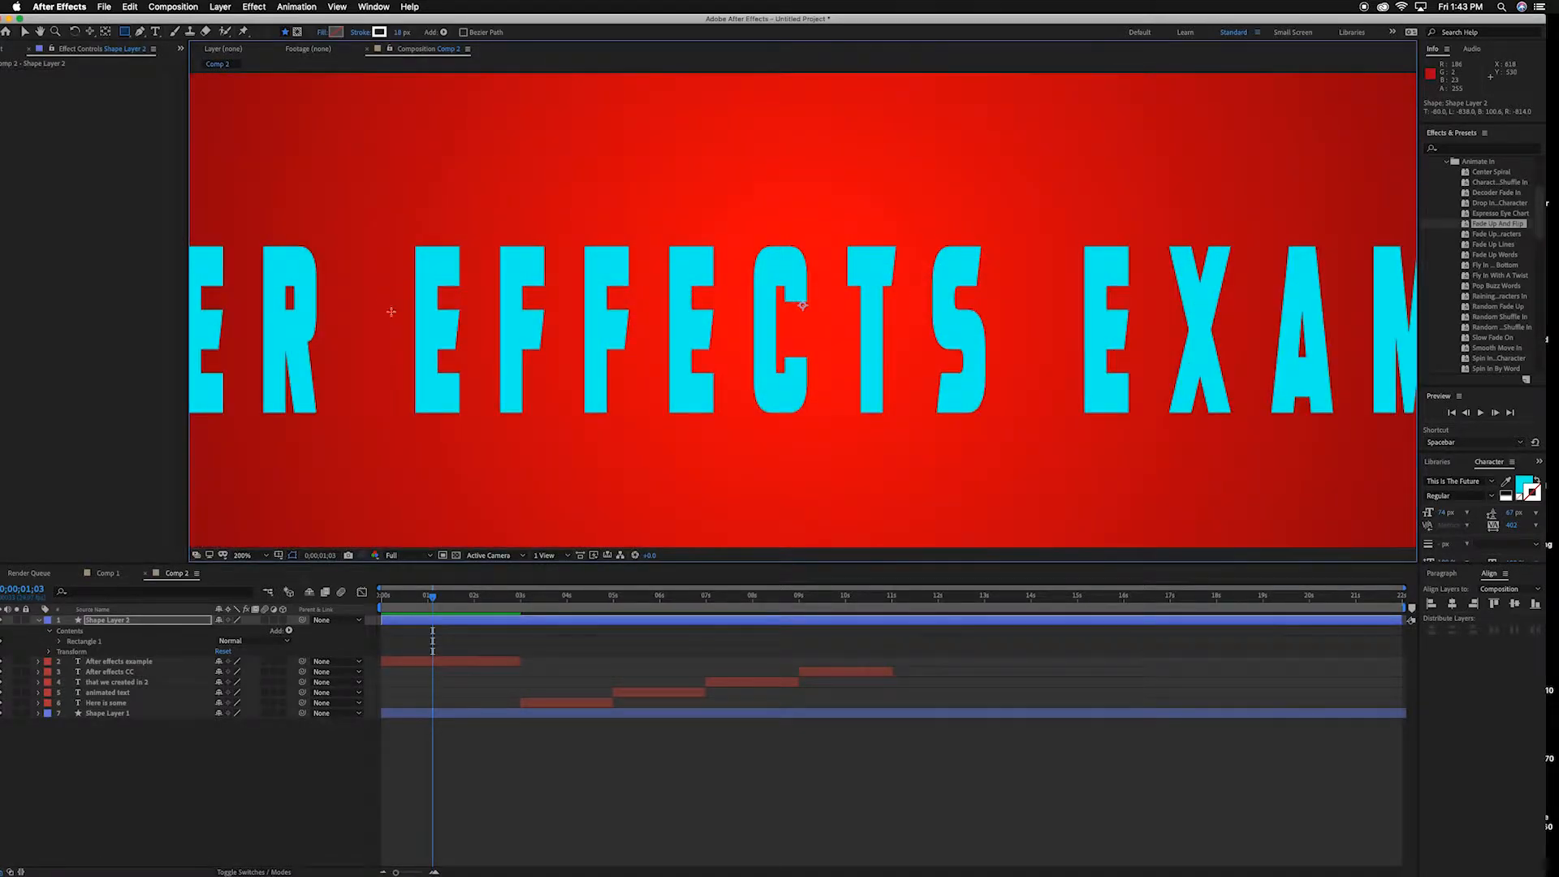
pyautogui.moveTo(491, 435); pyautogui.dragTo(1225, 435)
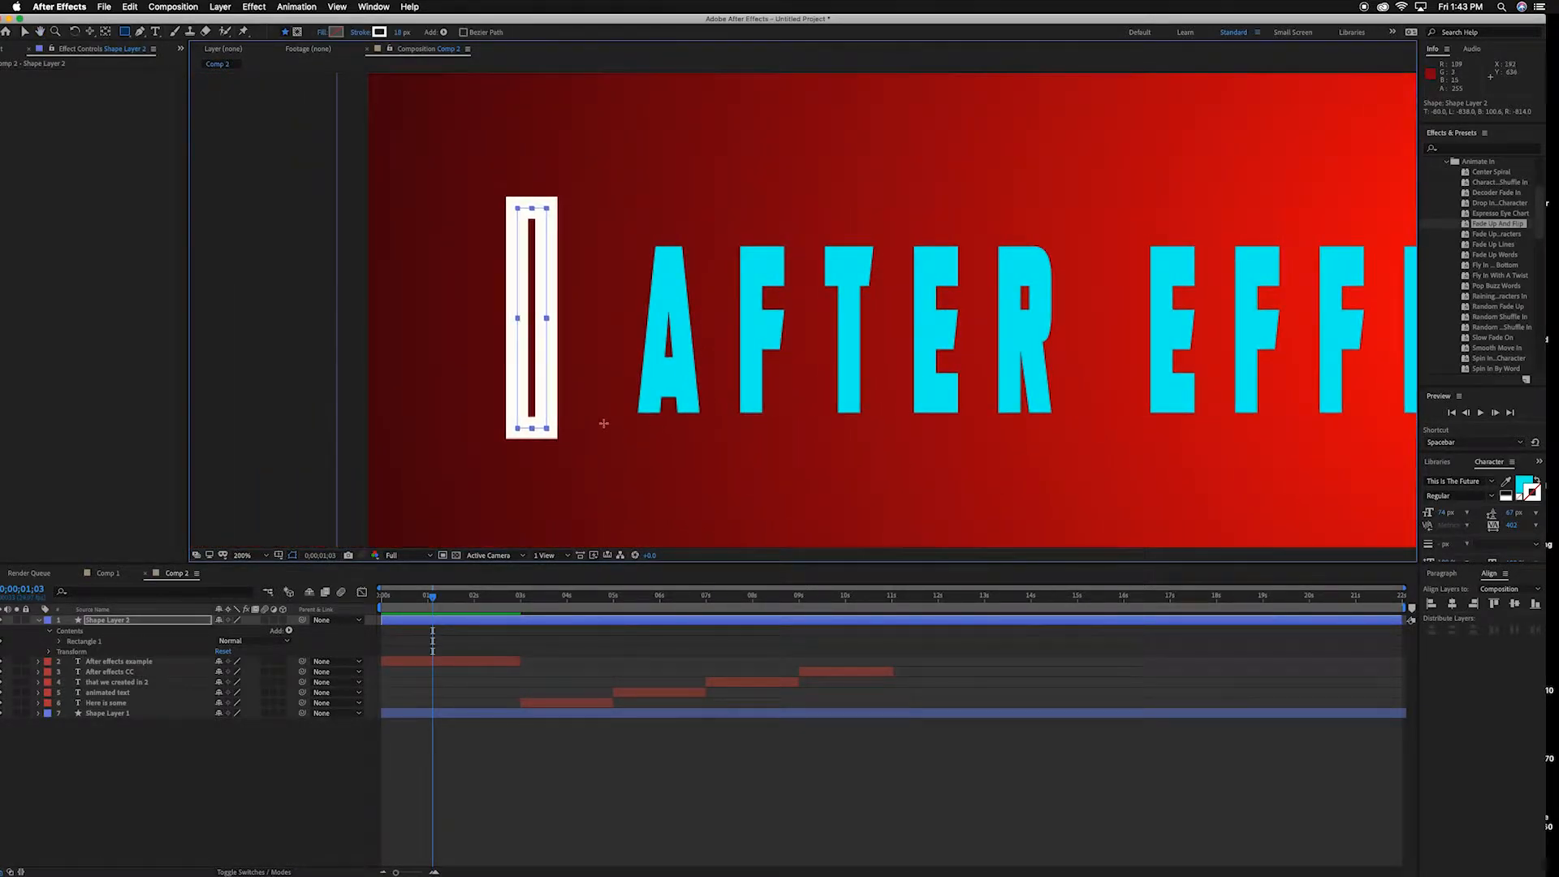
pyautogui.press('v')
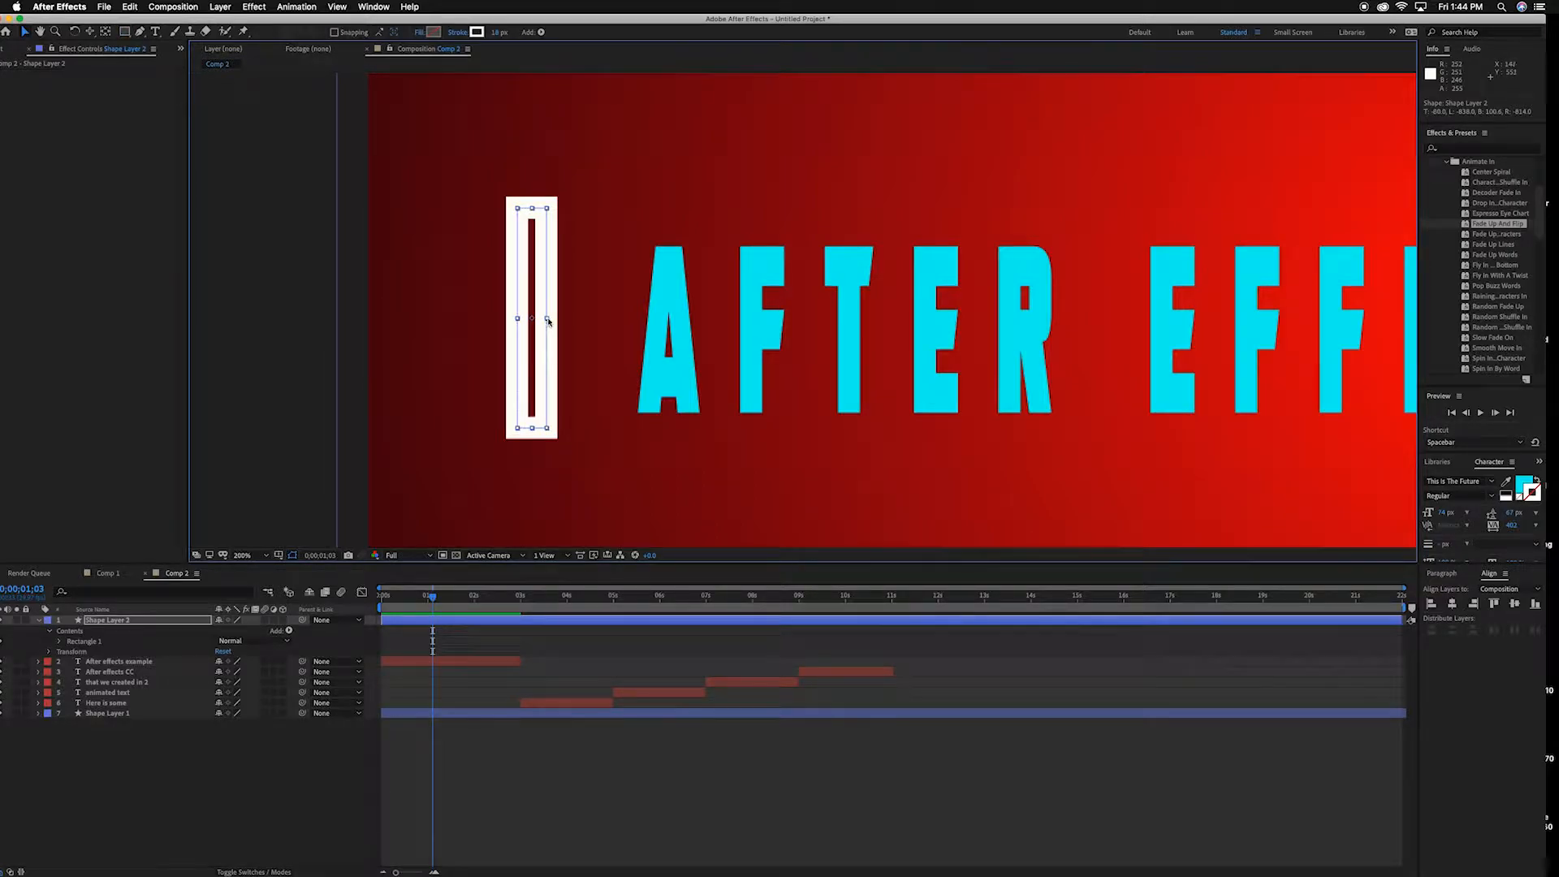
pyautogui.moveTo(548, 320); pyautogui.dragTo(538, 320)
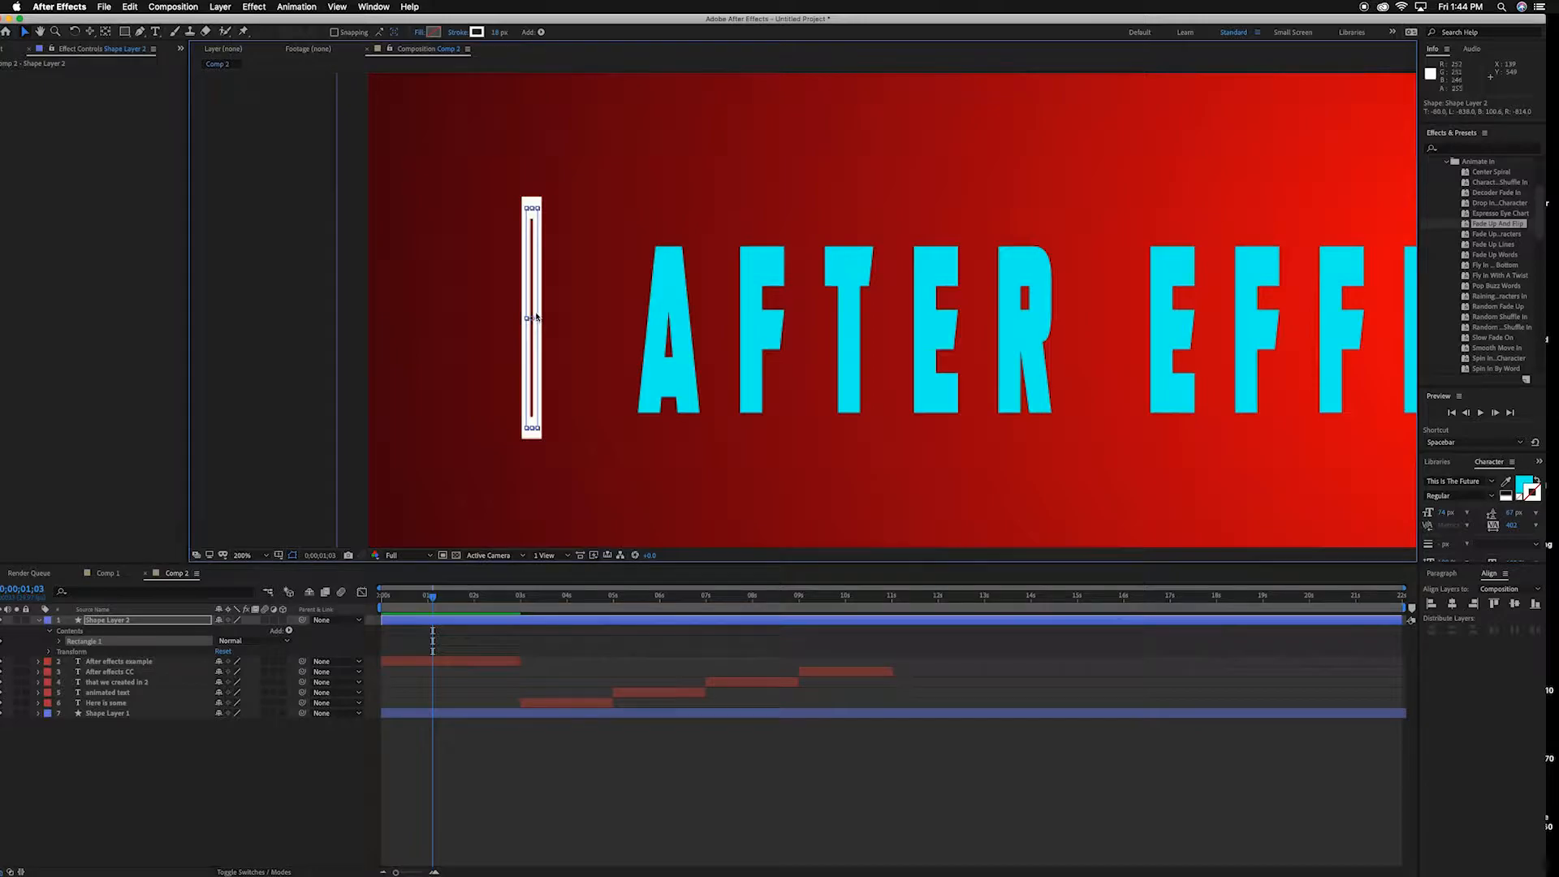
pyautogui.moveTo(494, 32); pyautogui.dragTo(503, 32)
pyautogui.moveTo(532, 209); pyautogui.dragTo(531, 234)
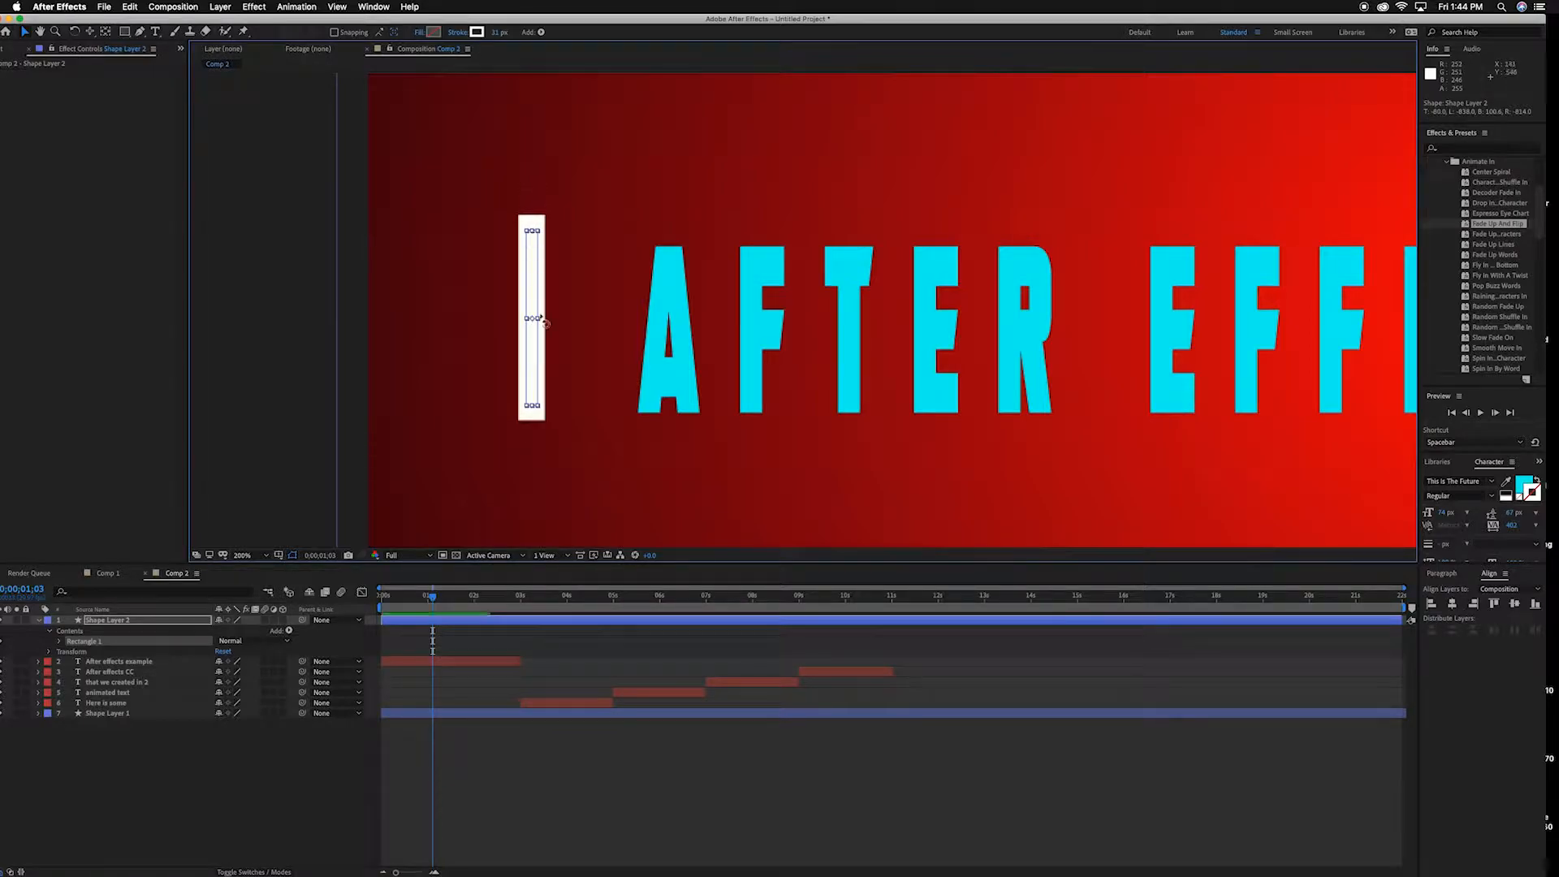
# Move the white bar close to the first letter of the title and align it vertically with the text.
pyautogui.moveTo(527, 321); pyautogui.dragTo(579, 367)
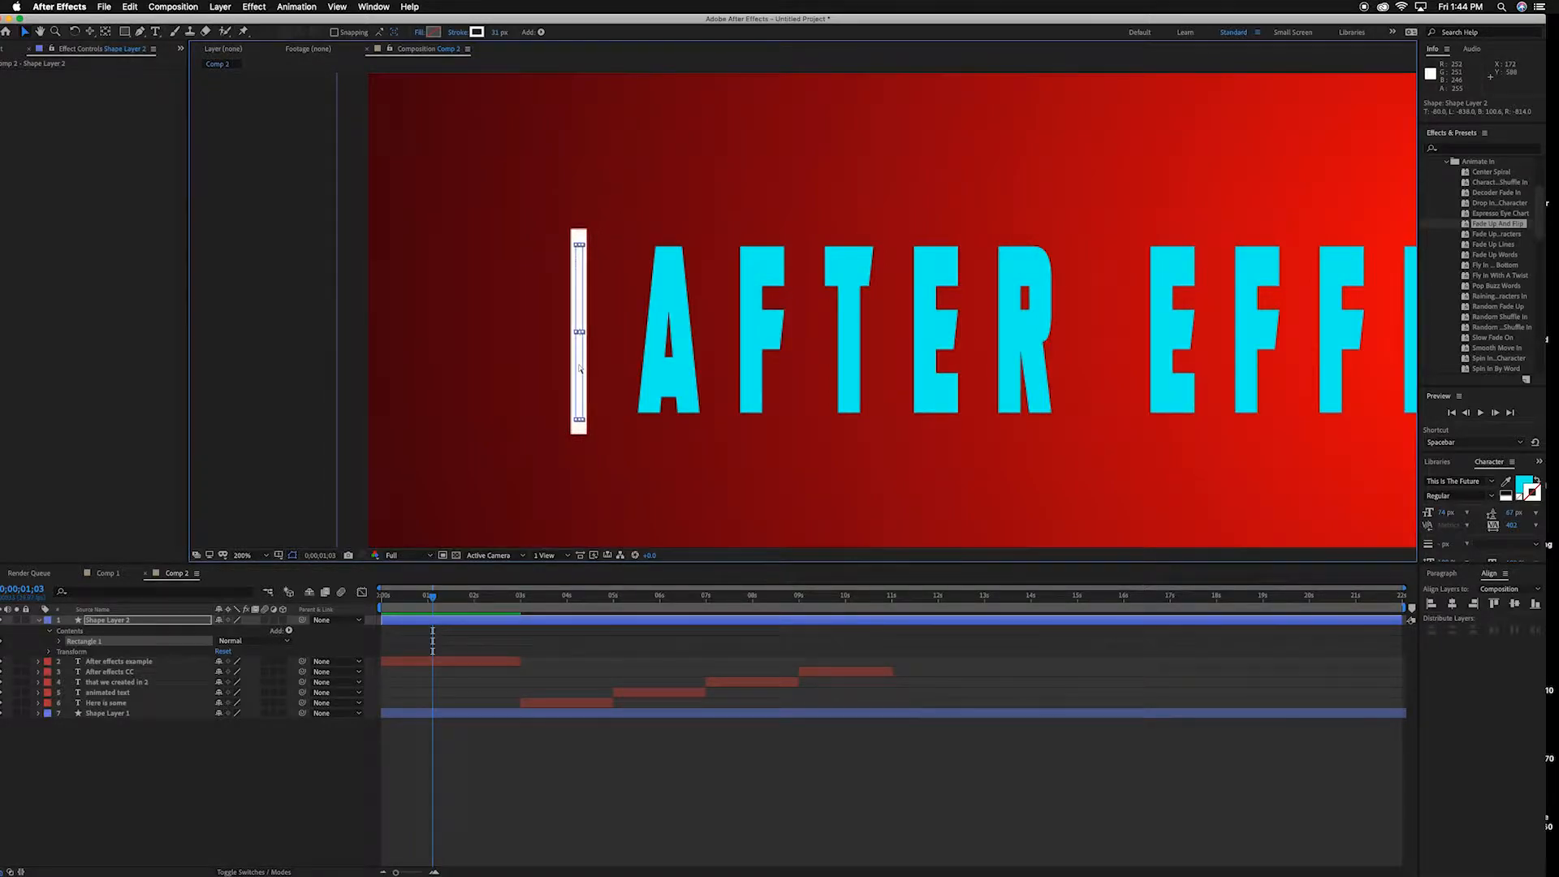
pyautogui.press(',')
pyautogui.press(',')
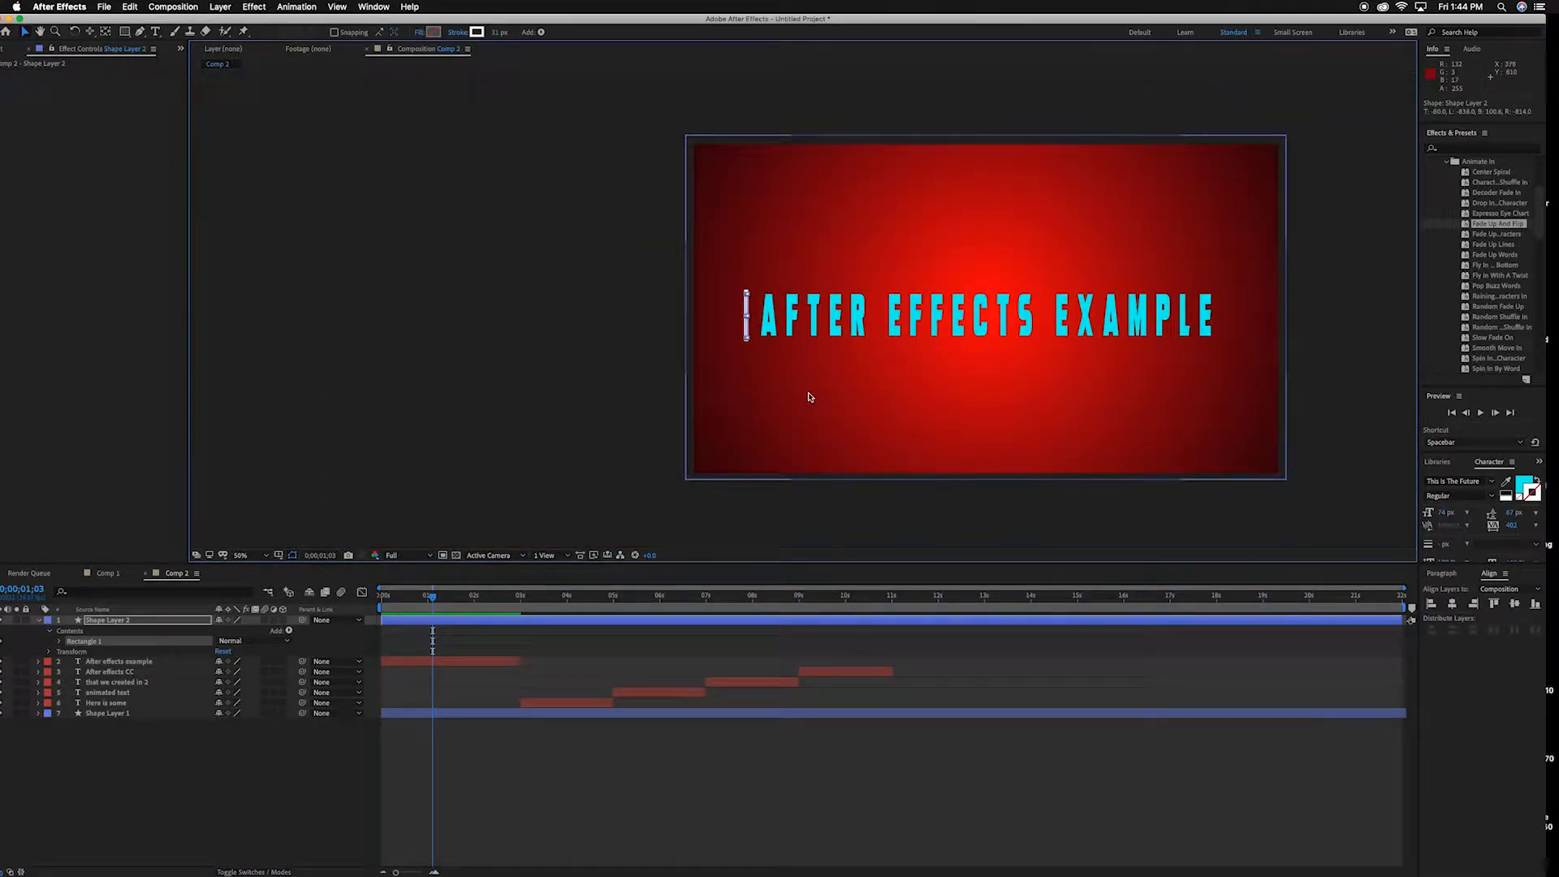
# At 0;00;00;20, draw a rectangular mask on the title layer enclosing the white bar and all the letters, and set its mode to Subtract.
pyautogui.moveTo(436, 598); pyautogui.dragTo(365, 599)
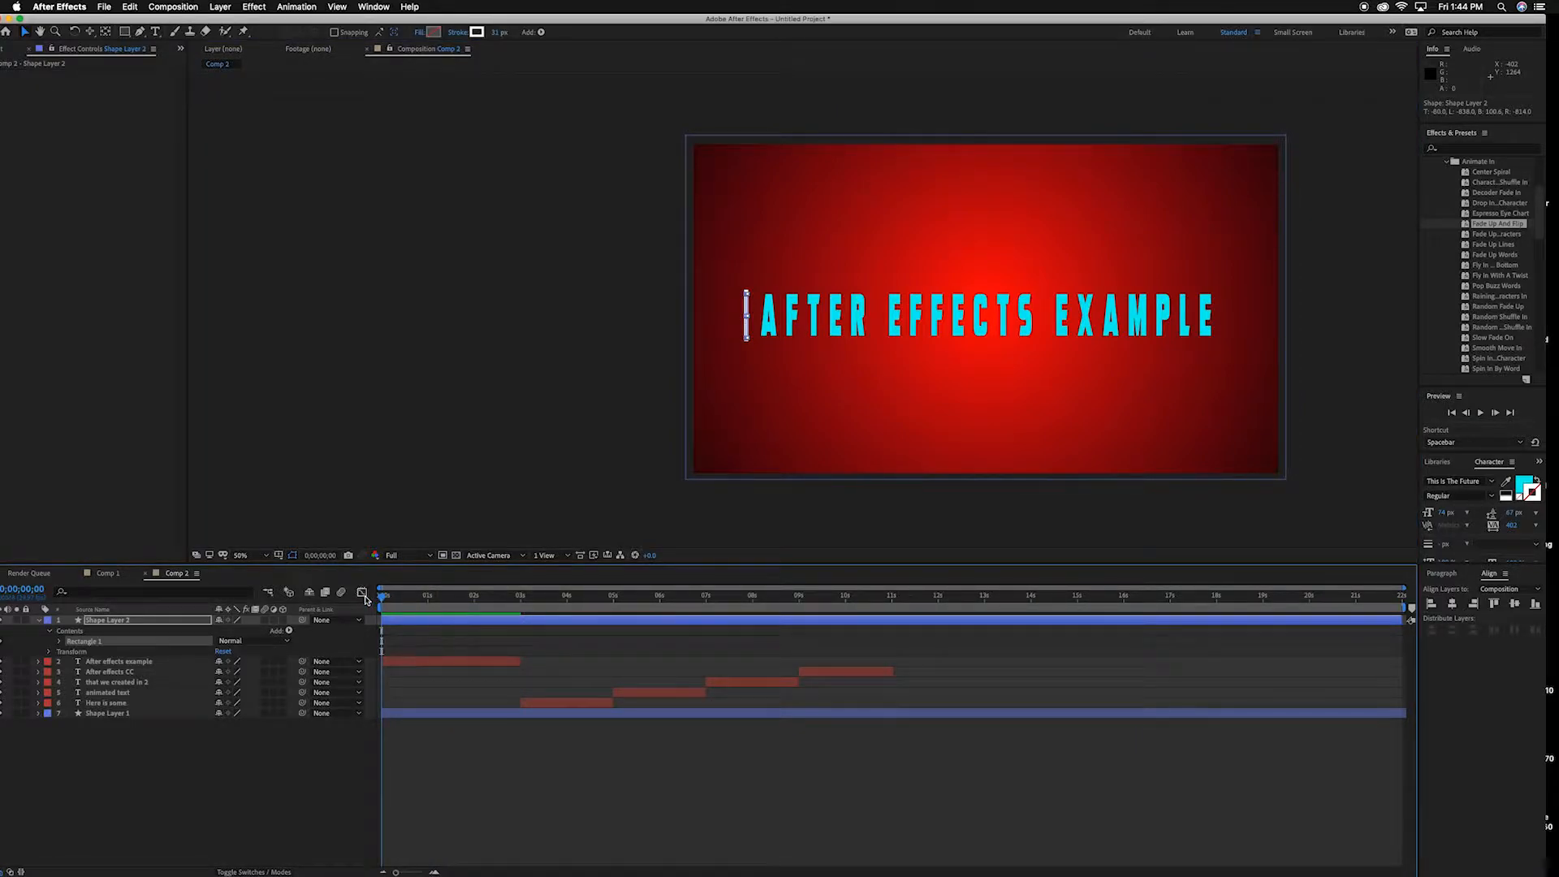
pyautogui.press('=')
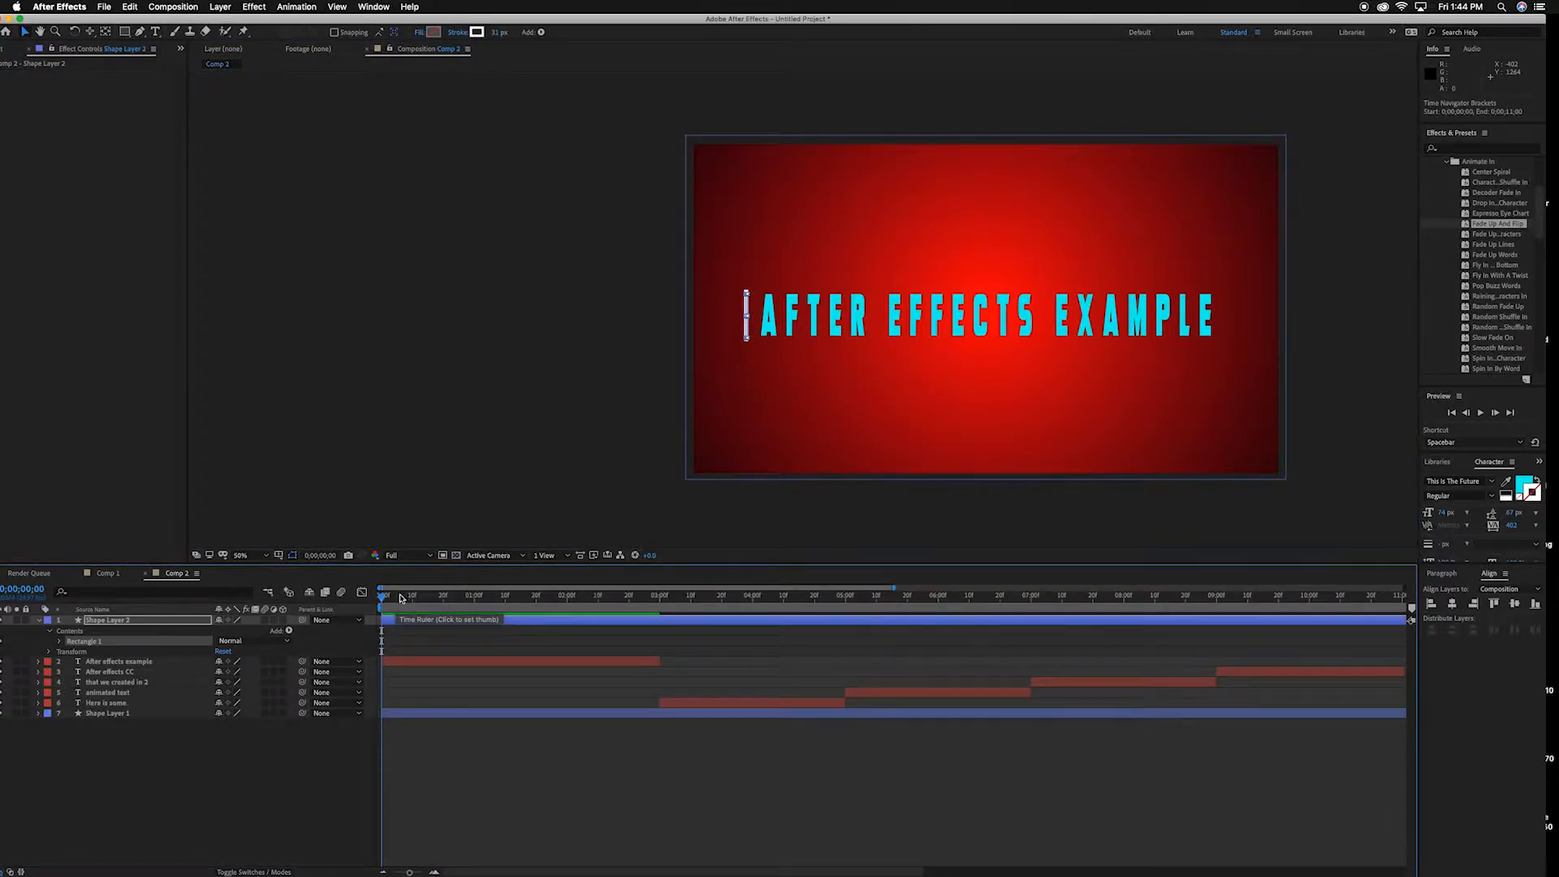
pyautogui.moveTo(378, 600); pyautogui.dragTo(444, 599)
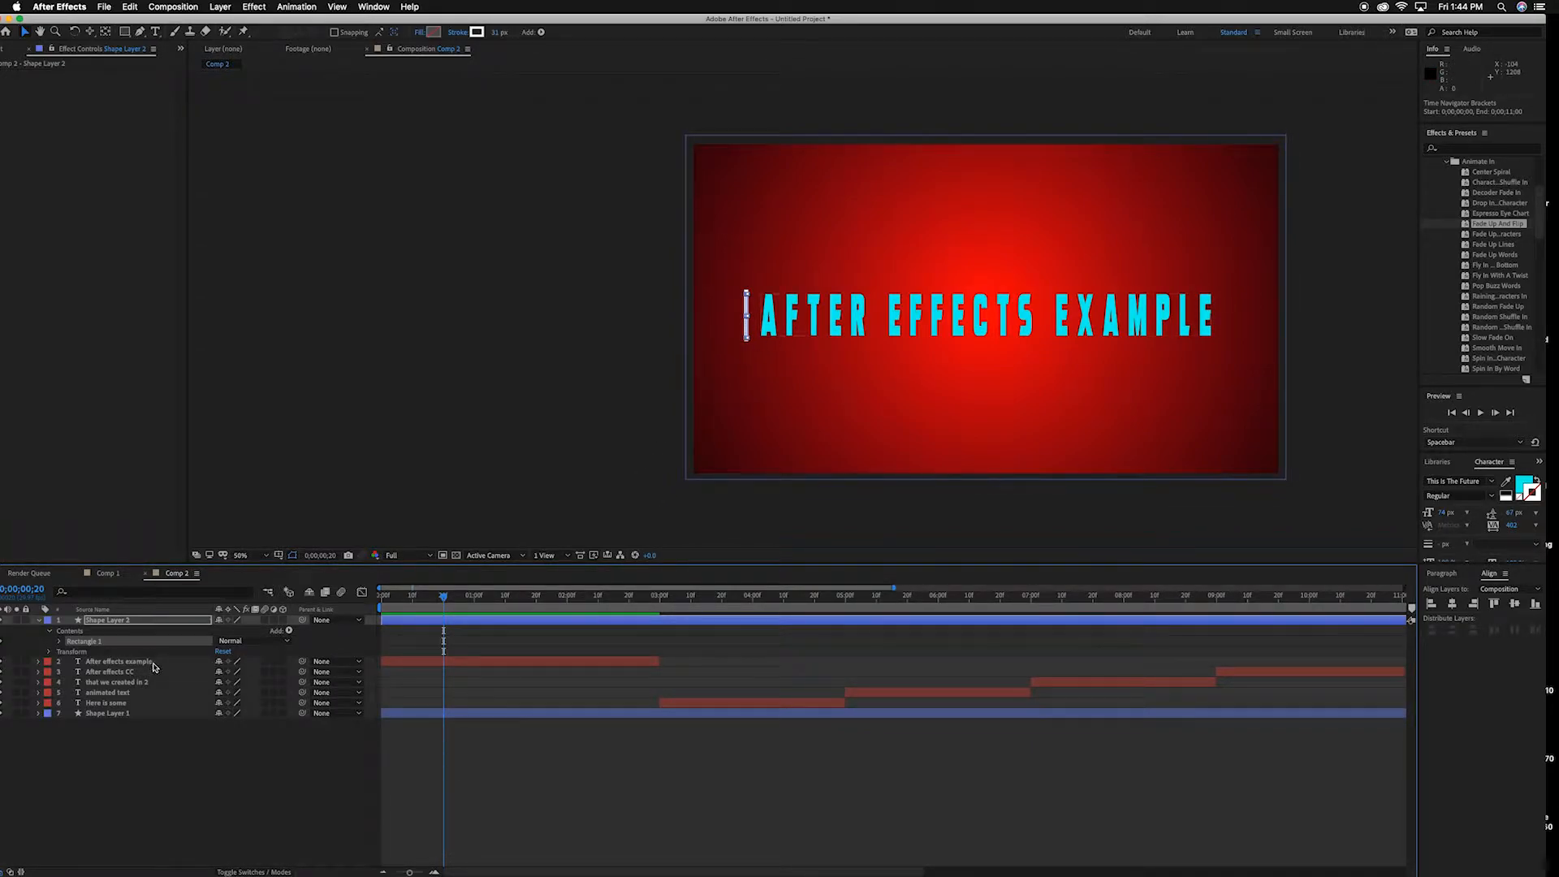
pyautogui.click(152, 664)
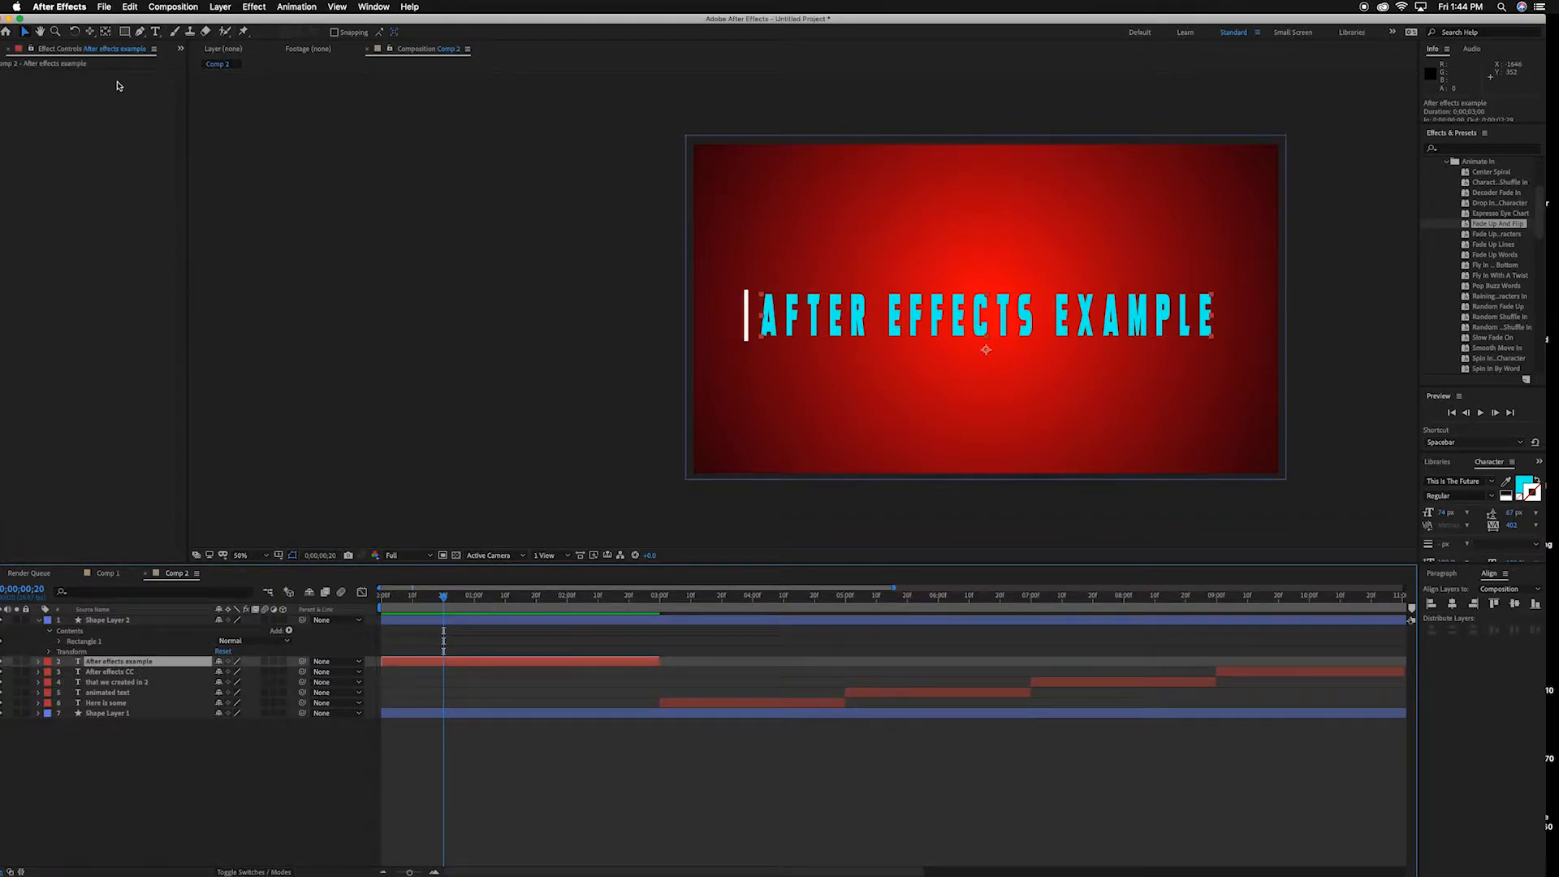
pyautogui.click(126, 32)
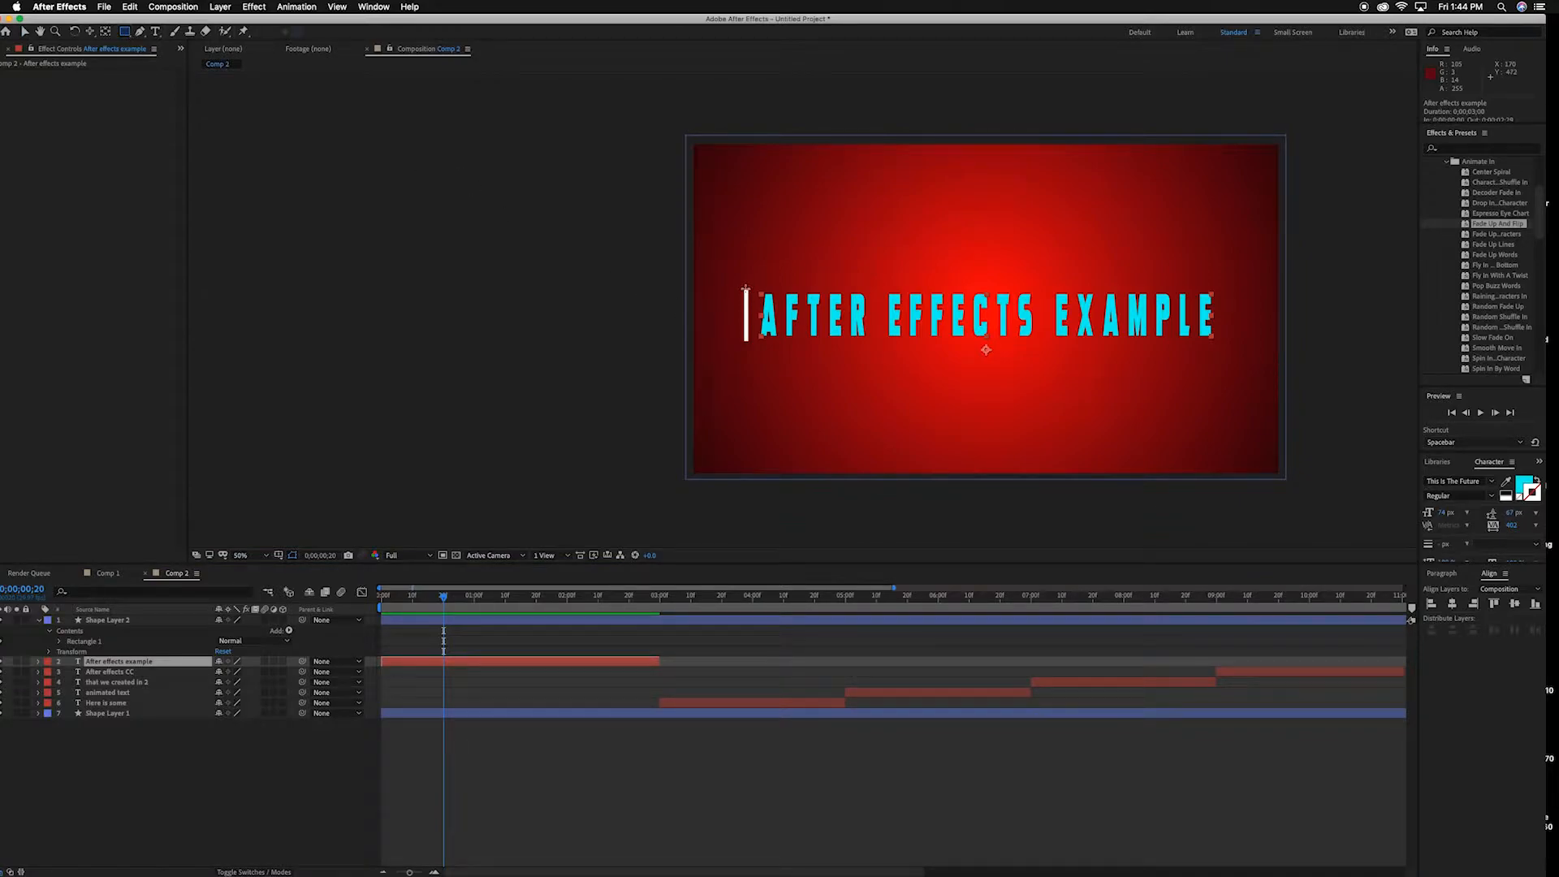
pyautogui.moveTo(746, 290); pyautogui.dragTo(1218, 343)
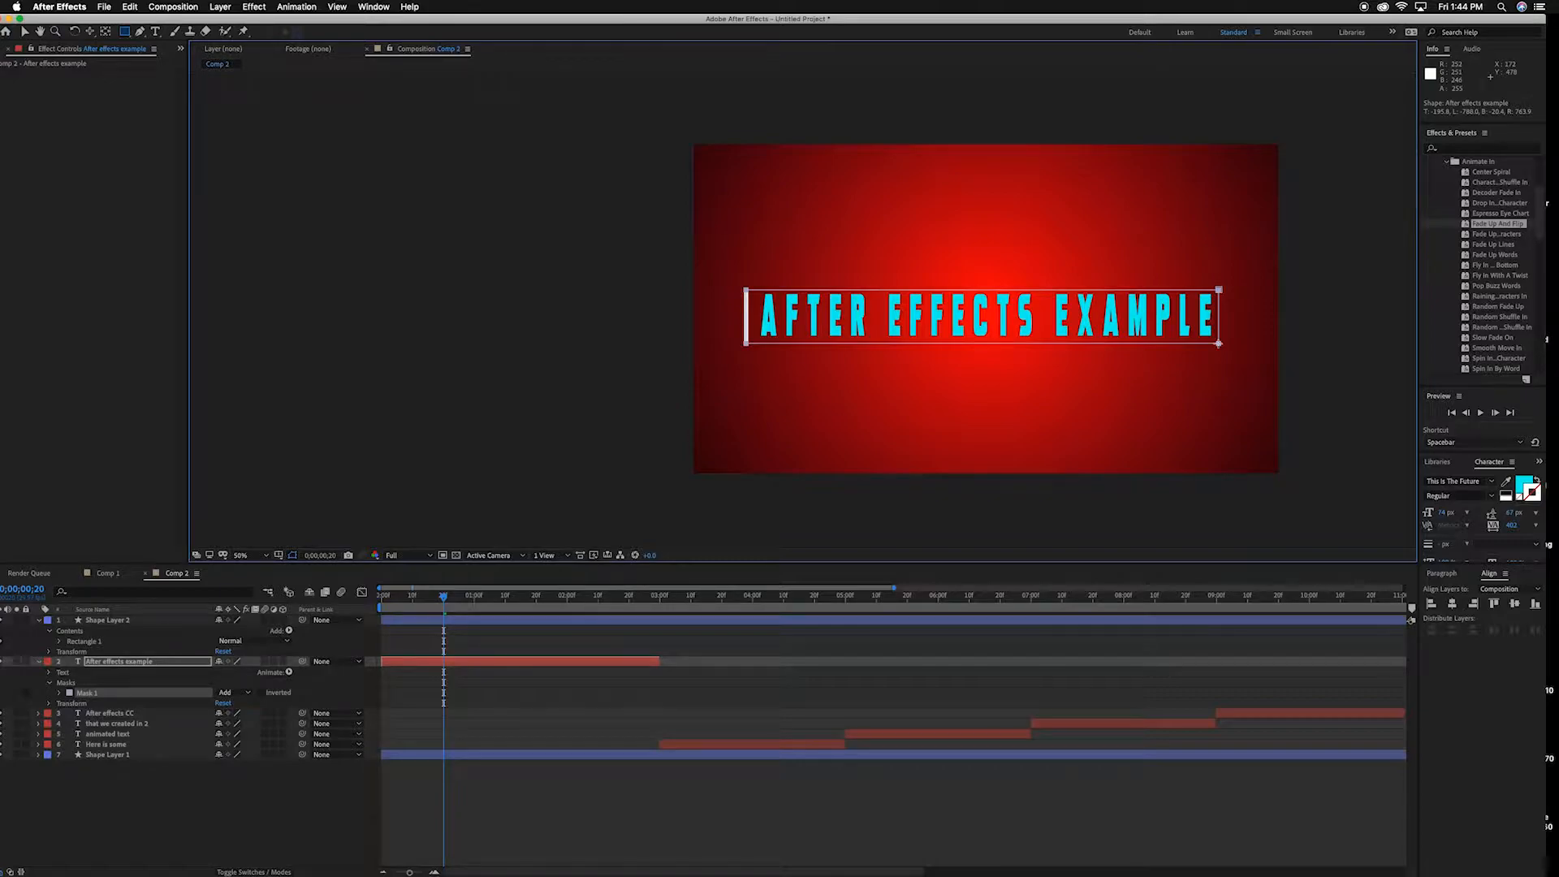
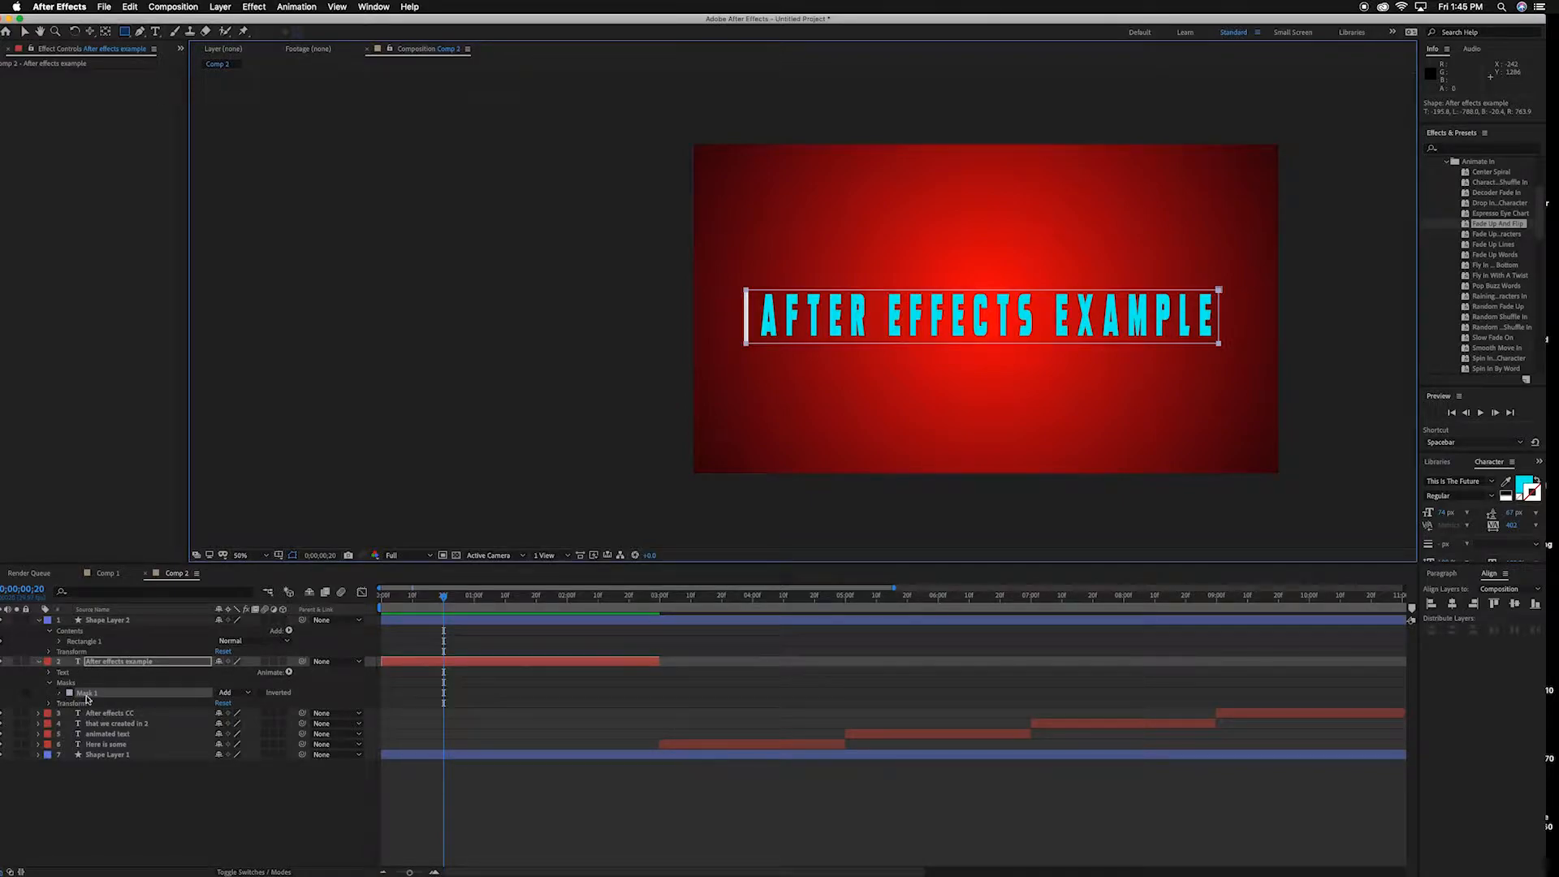
pyautogui.click(247, 694)
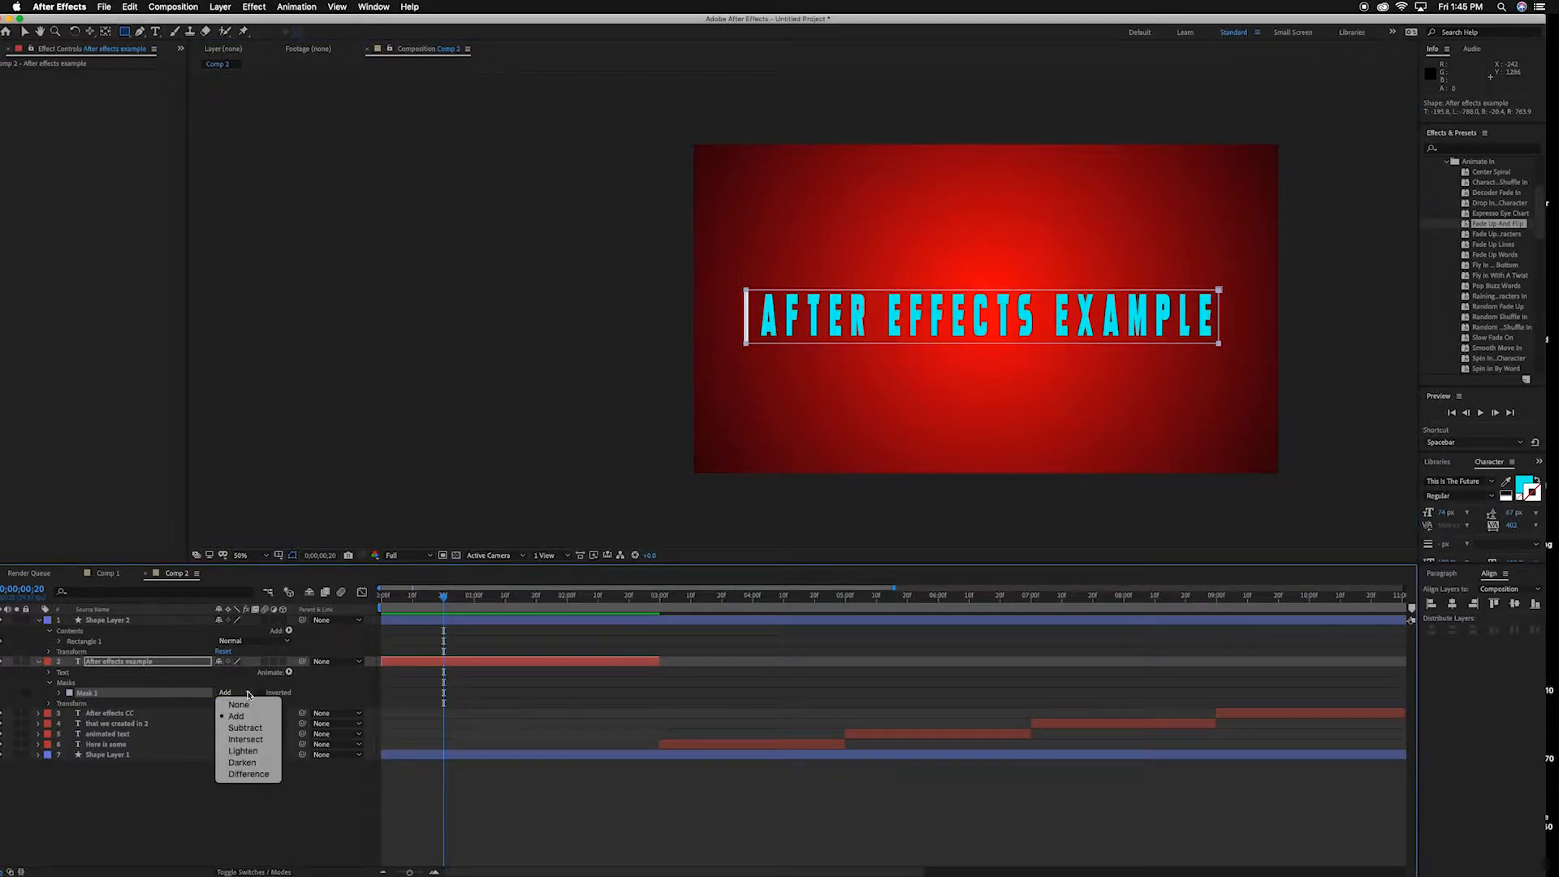
pyautogui.click(246, 728)
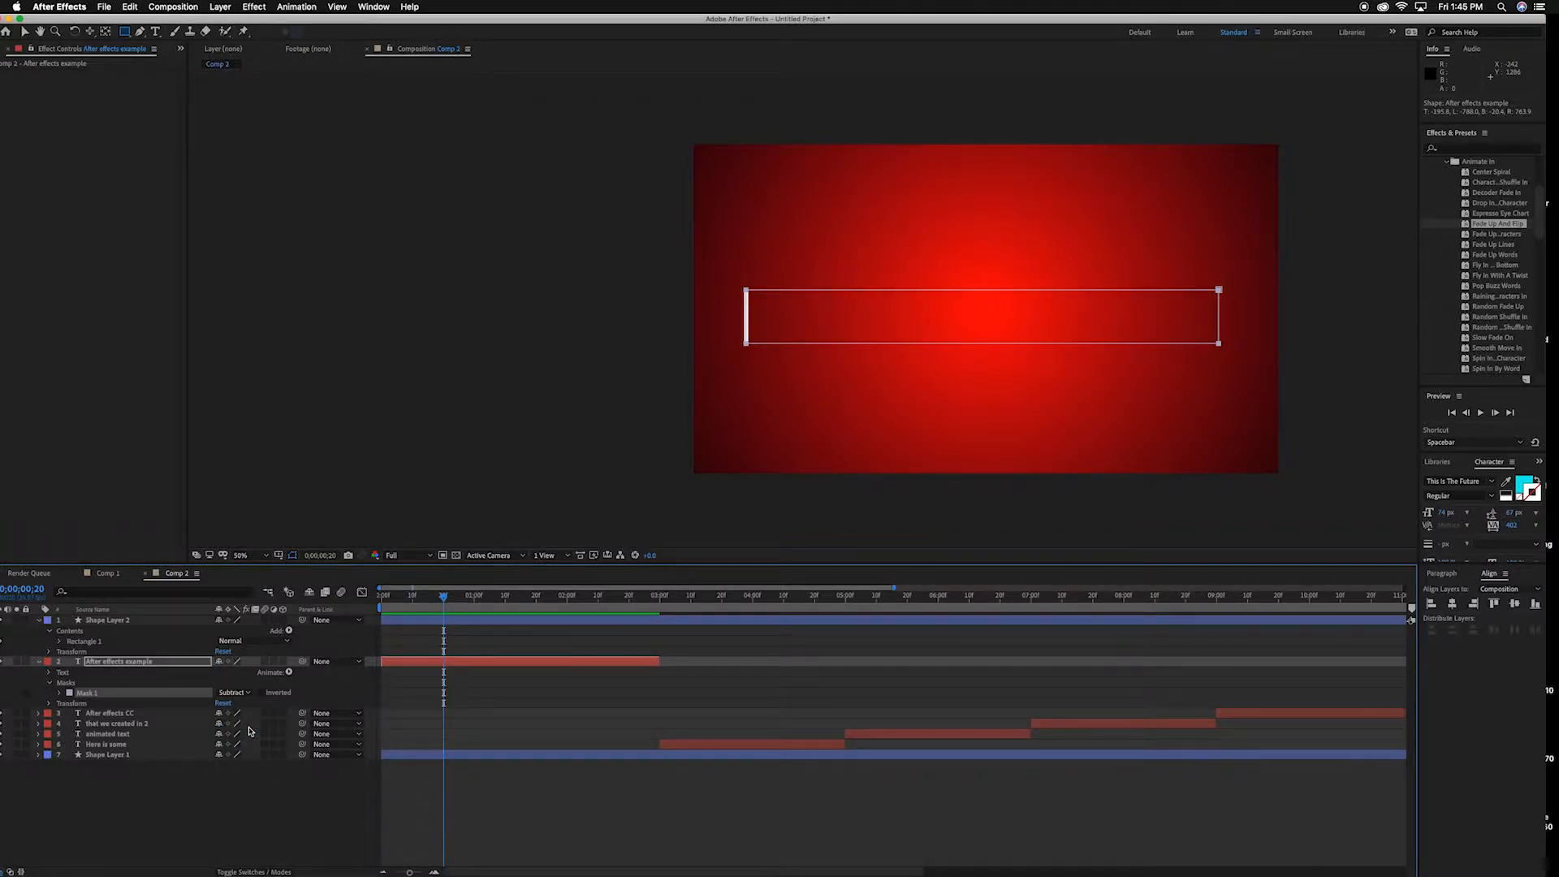
# Reveal the Position property of the white bar's layer and start keyframing it at 0;00;00;20.
pyautogui.click(126, 623)
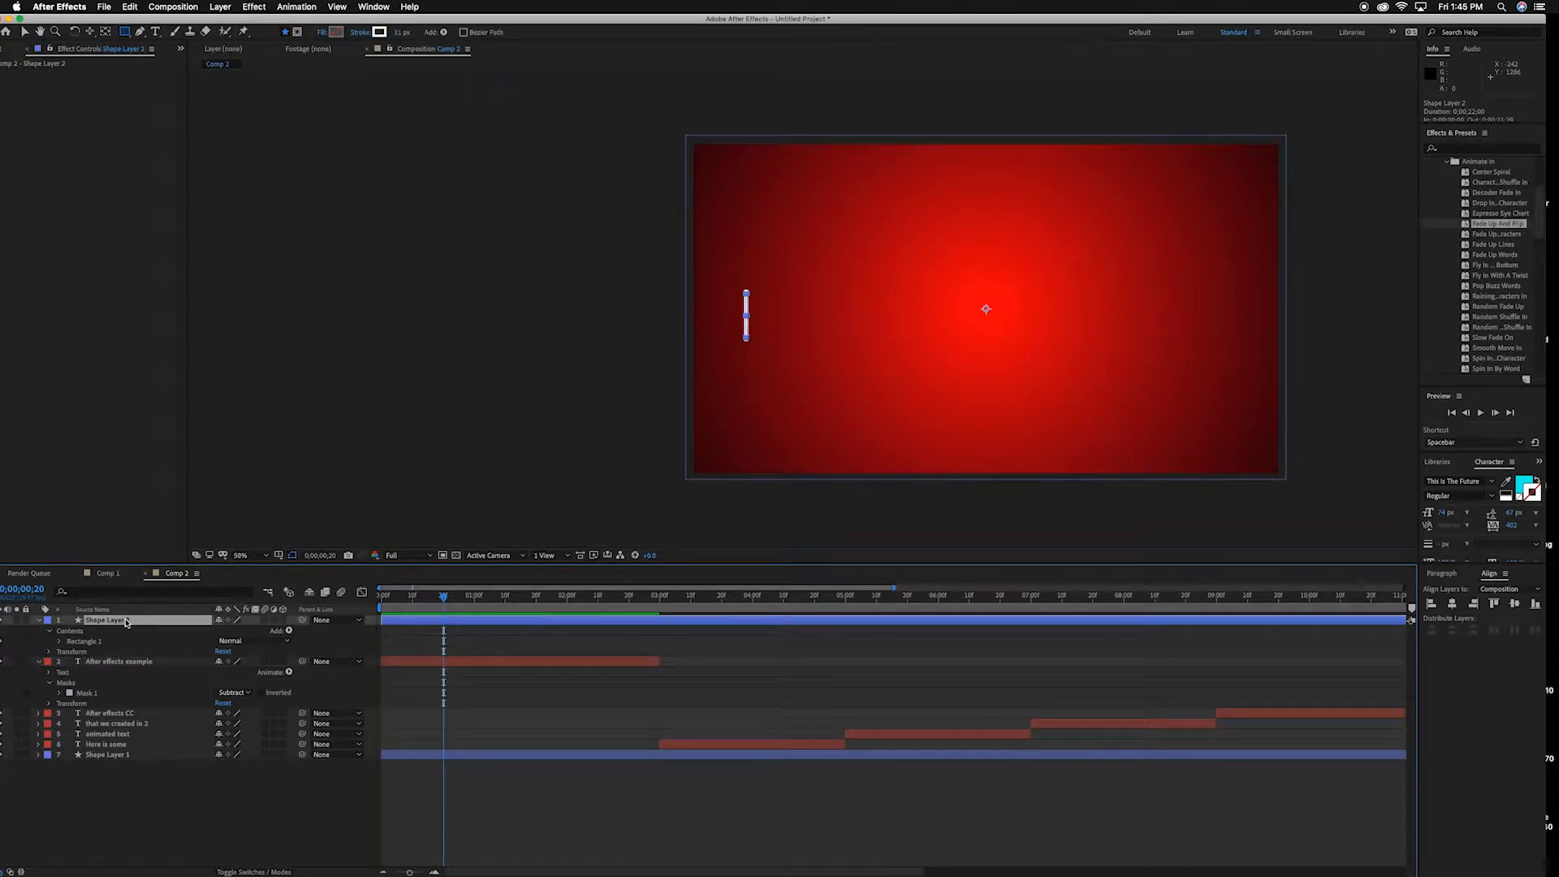
pyautogui.click(49, 630)
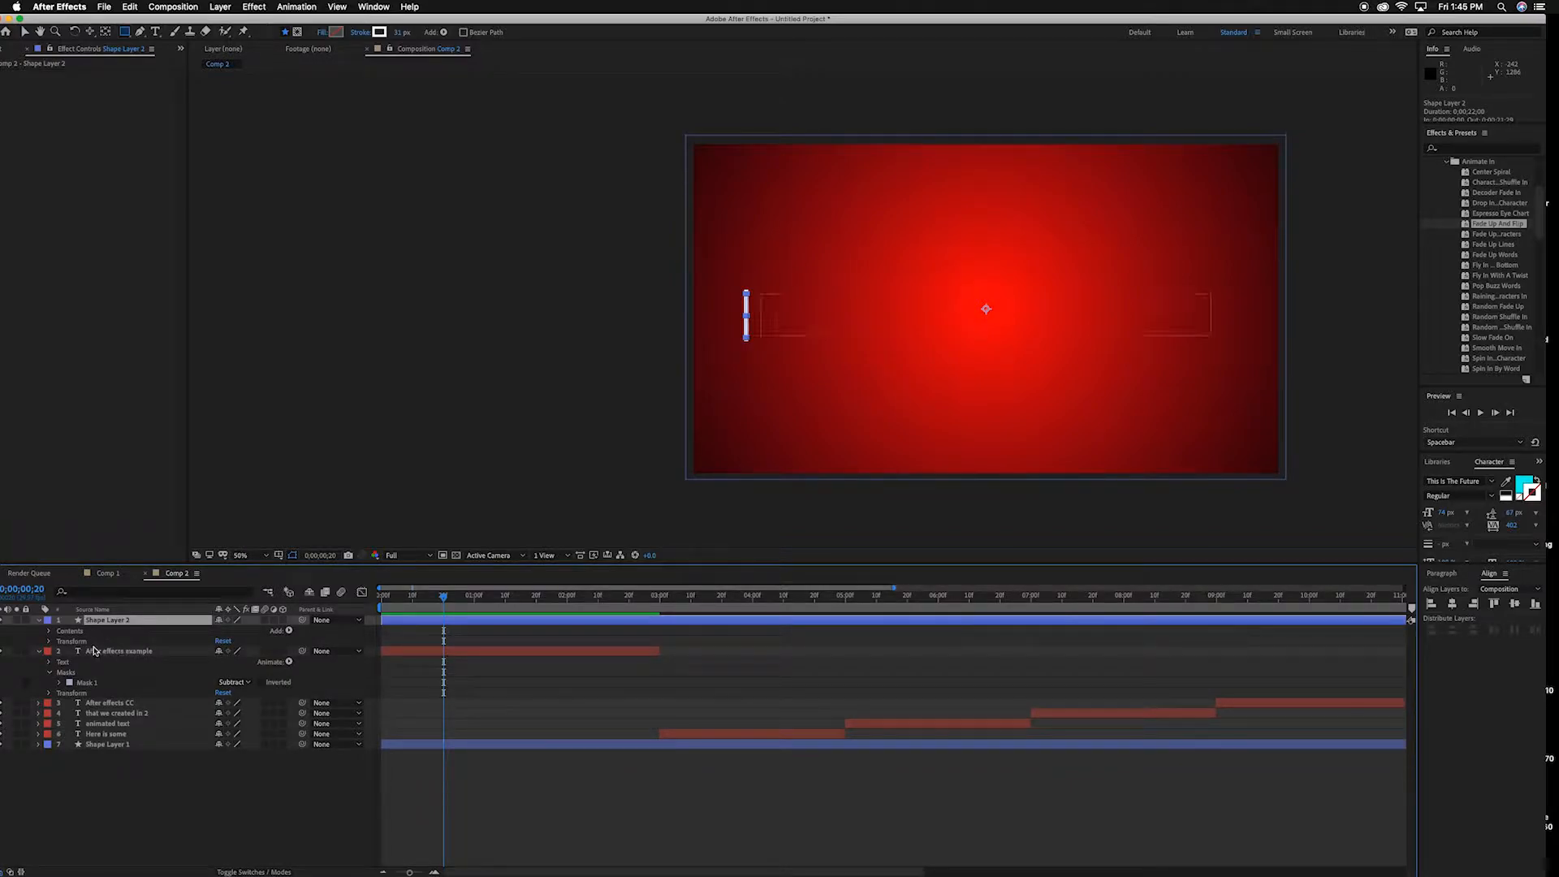
pyautogui.press('p')
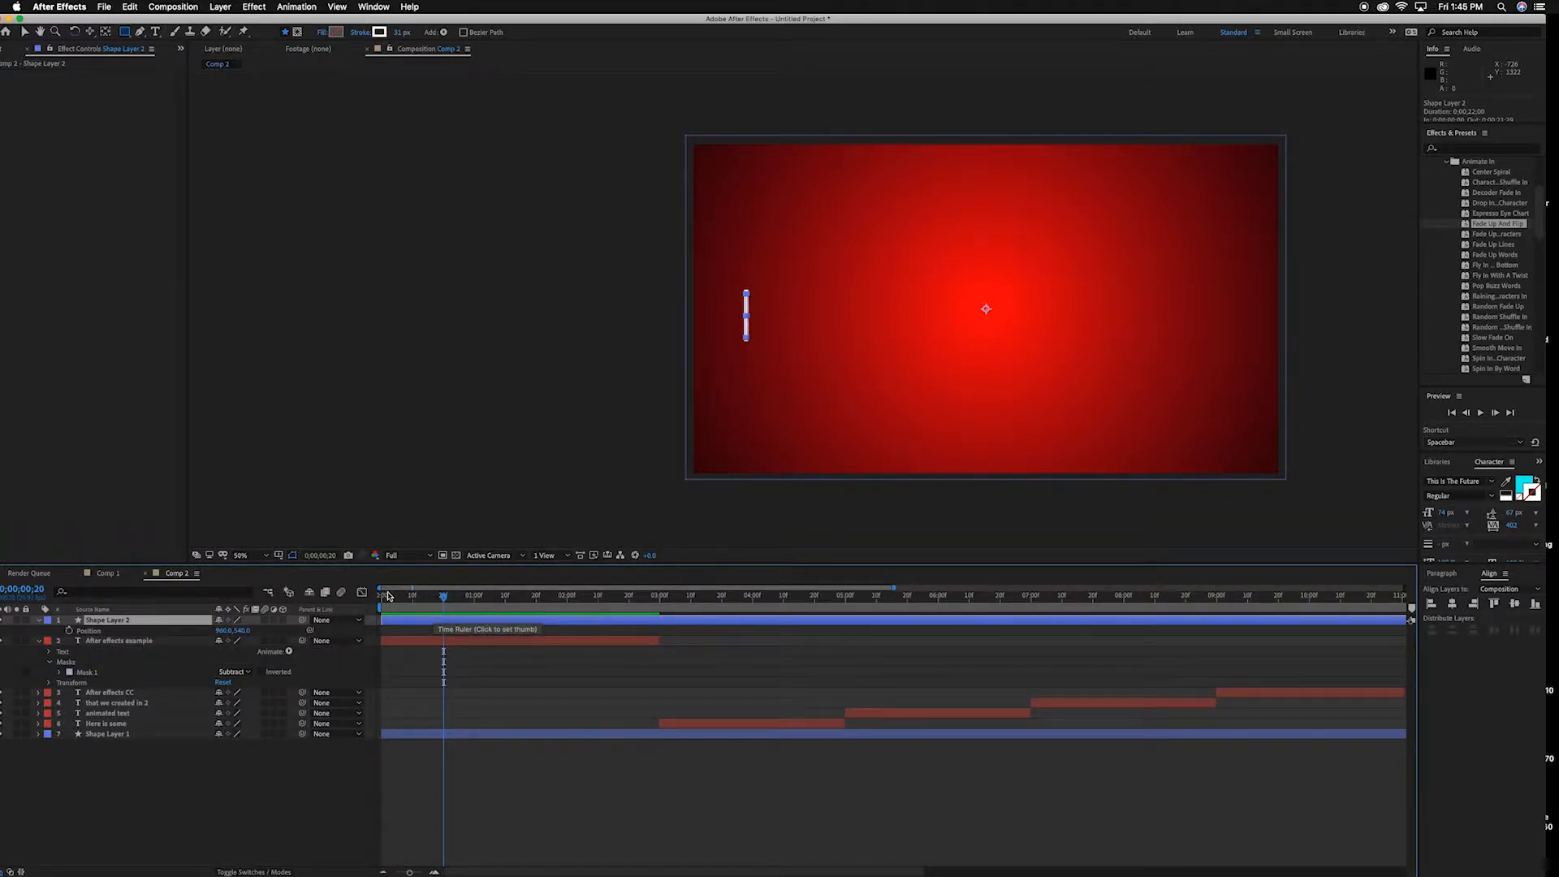
pyautogui.click(68, 632)
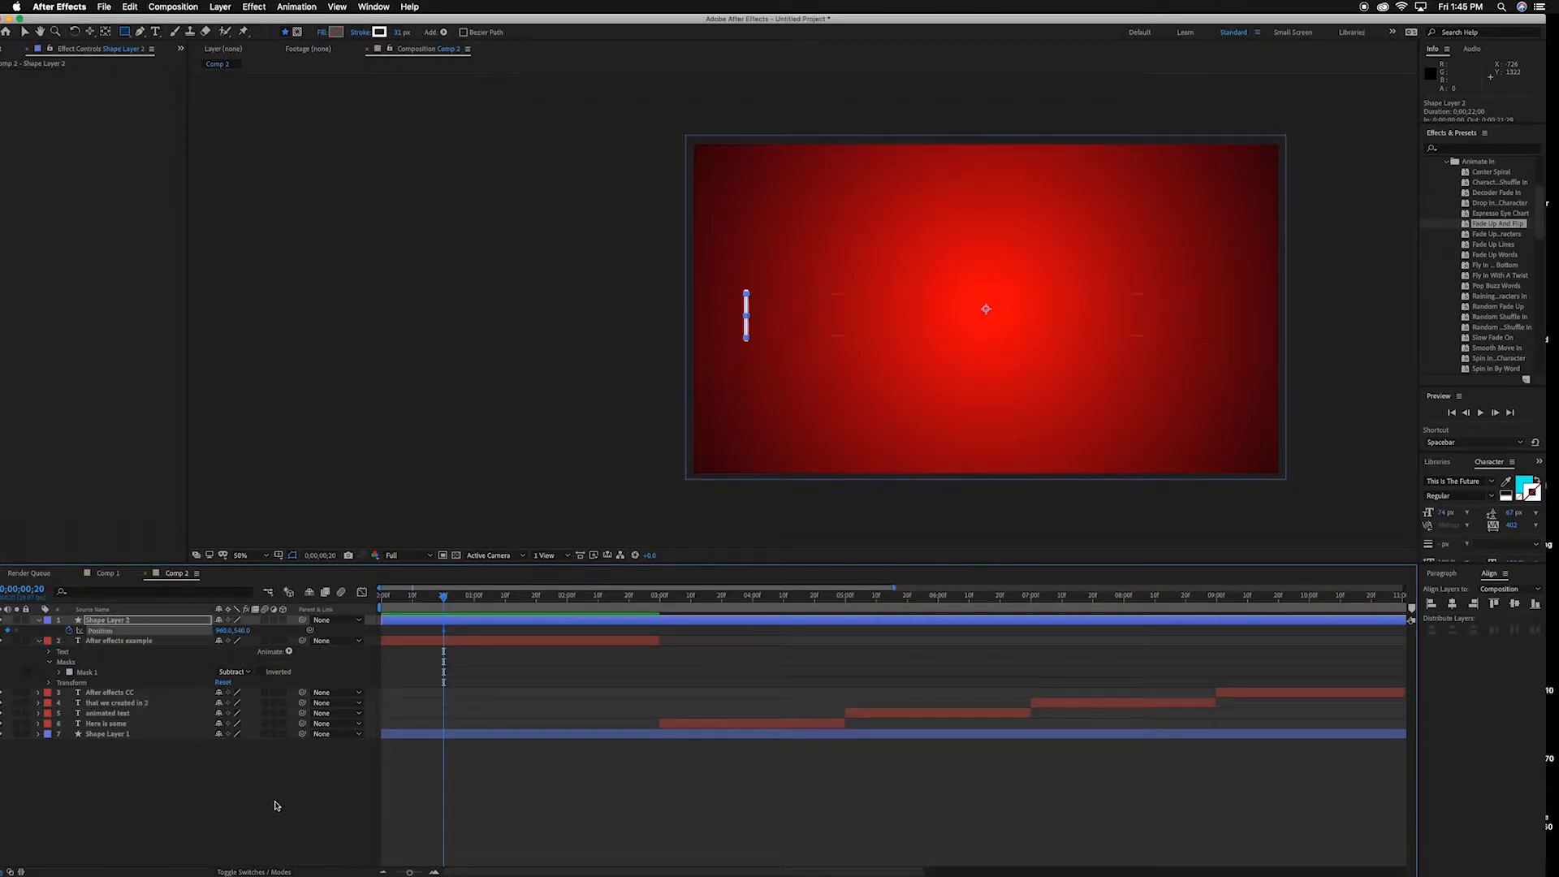
# Shift the white bar horizontally to the right end of the title area, to a layer position of about 2460, 540.
pyautogui.click(125, 34)
pyautogui.press('v')
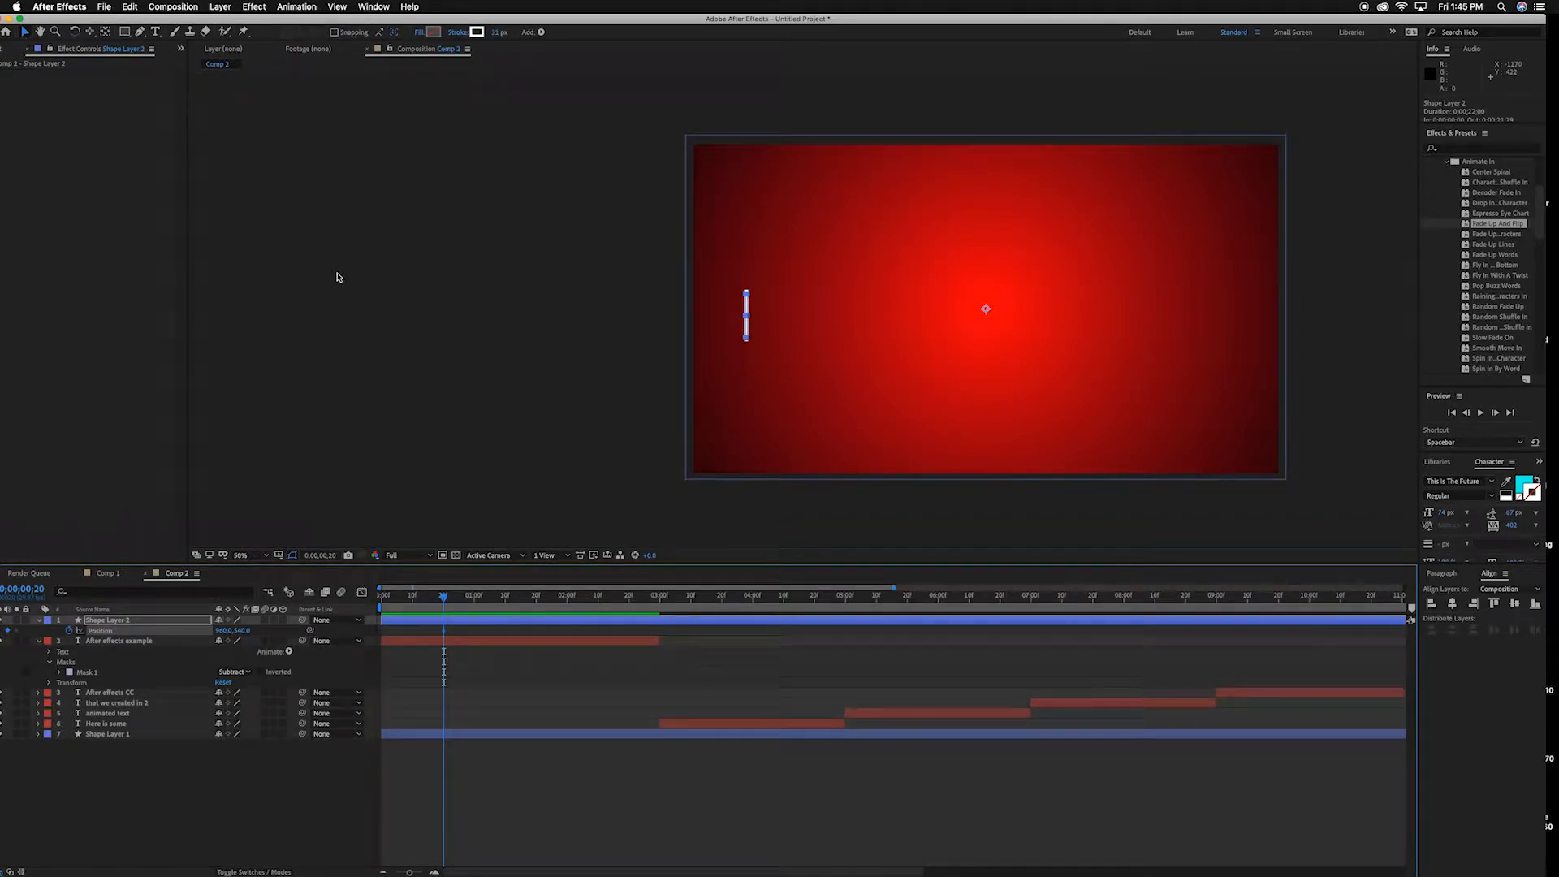
pyautogui.hotkey('shift', 'Right')
pyautogui.hotkey('shift', 'Right')
pyautogui.hotkey('shift', 'Right')
pyautogui.hotkey('shift', 'Right')
pyautogui.hotkey('shift', 'Right')
pyautogui.hotkey('shift', 'Right')
pyautogui.hotkey('shift', 'Right')
pyautogui.hotkey('shift', 'Right')
pyautogui.hotkey('shift', 'Right')
pyautogui.hotkey('shift', 'Right')
pyautogui.hotkey('shift', 'Right')
pyautogui.hotkey('shift', 'Right')
pyautogui.hotkey('shift', 'Right')
pyautogui.hotkey('shift', 'Right')
pyautogui.hotkey('shift', 'Right')
pyautogui.hotkey('shift', 'Right')
pyautogui.hotkey('shift', 'Right')
pyautogui.hotkey('shift', 'Right')
pyautogui.hotkey('shift', 'Right')
pyautogui.hotkey('shift', 'Right')
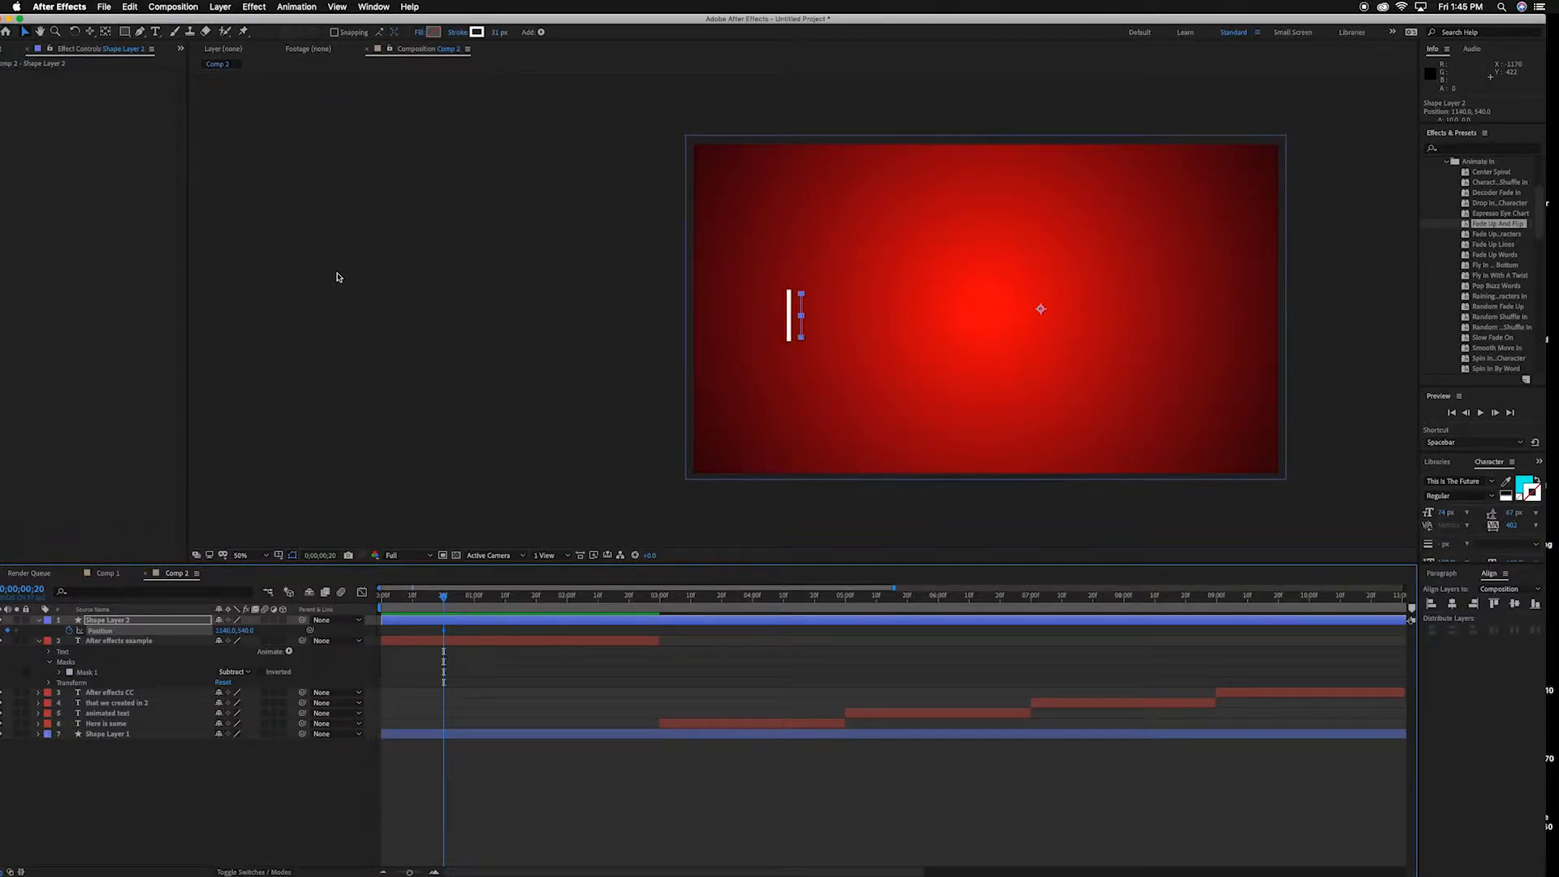
pyautogui.hotkey('shift', 'Right')
pyautogui.hotkey('shift', 'Right')
pyautogui.hotkey('shift', 'Right')
pyautogui.hotkey('shift', 'Right')
pyautogui.hotkey('shift', 'Right')
pyautogui.hotkey('shift', 'Right')
pyautogui.hotkey('shift', 'Right')
pyautogui.hotkey('shift', 'Right')
pyautogui.hotkey('shift', 'Right')
pyautogui.hotkey('shift', 'Right')
pyautogui.hotkey('shift', 'Right')
pyautogui.hotkey('shift', 'Right')
pyautogui.hotkey('shift', 'Right')
pyautogui.hotkey('shift', 'Right')
pyautogui.hotkey('shift', 'Right')
pyautogui.hotkey('shift', 'Right')
pyautogui.hotkey('shift', 'Right')
pyautogui.hotkey('shift', 'Right')
pyautogui.hotkey('shift', 'Right')
pyautogui.hotkey('shift', 'Right')
pyautogui.hotkey('shift', 'Right')
pyautogui.hotkey('shift', 'Right')
pyautogui.hotkey('shift', 'Right')
pyautogui.hotkey('shift', 'Right')
pyautogui.hotkey('shift', 'Right')
pyautogui.hotkey('shift', 'Right')
pyautogui.hotkey('shift', 'Right')
pyautogui.hotkey('shift', 'Right')
pyautogui.hotkey('shift', 'Right')
pyautogui.hotkey('shift', 'Right')
pyautogui.hotkey('shift', 'Right')
pyautogui.hotkey('shift', 'Right')
pyautogui.hotkey('shift', 'Right')
pyautogui.hotkey('shift', 'Right')
pyautogui.hotkey('shift', 'Right')
pyautogui.hotkey('shift', 'Right')
pyautogui.hotkey('shift', 'Right')
pyautogui.hotkey('shift', 'Right')
pyautogui.hotkey('shift', 'Right')
pyautogui.hotkey('shift', 'Right')
pyautogui.hotkey('shift', 'Right')
pyautogui.hotkey('shift', 'Right')
pyautogui.hotkey('shift', 'Right')
pyautogui.hotkey('shift', 'Right')
pyautogui.hotkey('shift', 'Right')
pyautogui.hotkey('shift', 'Right')
pyautogui.hotkey('shift', 'Right')
pyautogui.hotkey('shift', 'Right')
pyautogui.hotkey('shift', 'Right')
pyautogui.hotkey('shift', 'Right')
pyautogui.hotkey('shift', 'Right')
pyautogui.hotkey('shift', 'Right')
pyautogui.hotkey('shift', 'Right')
pyautogui.hotkey('shift', 'Right')
pyautogui.hotkey('shift', 'Right')
pyautogui.hotkey('shift', 'Right')
pyautogui.hotkey('shift', 'Right')
pyautogui.hotkey('shift', 'Right')
pyautogui.hotkey('shift', 'Right')
pyautogui.hotkey('shift', 'Right')
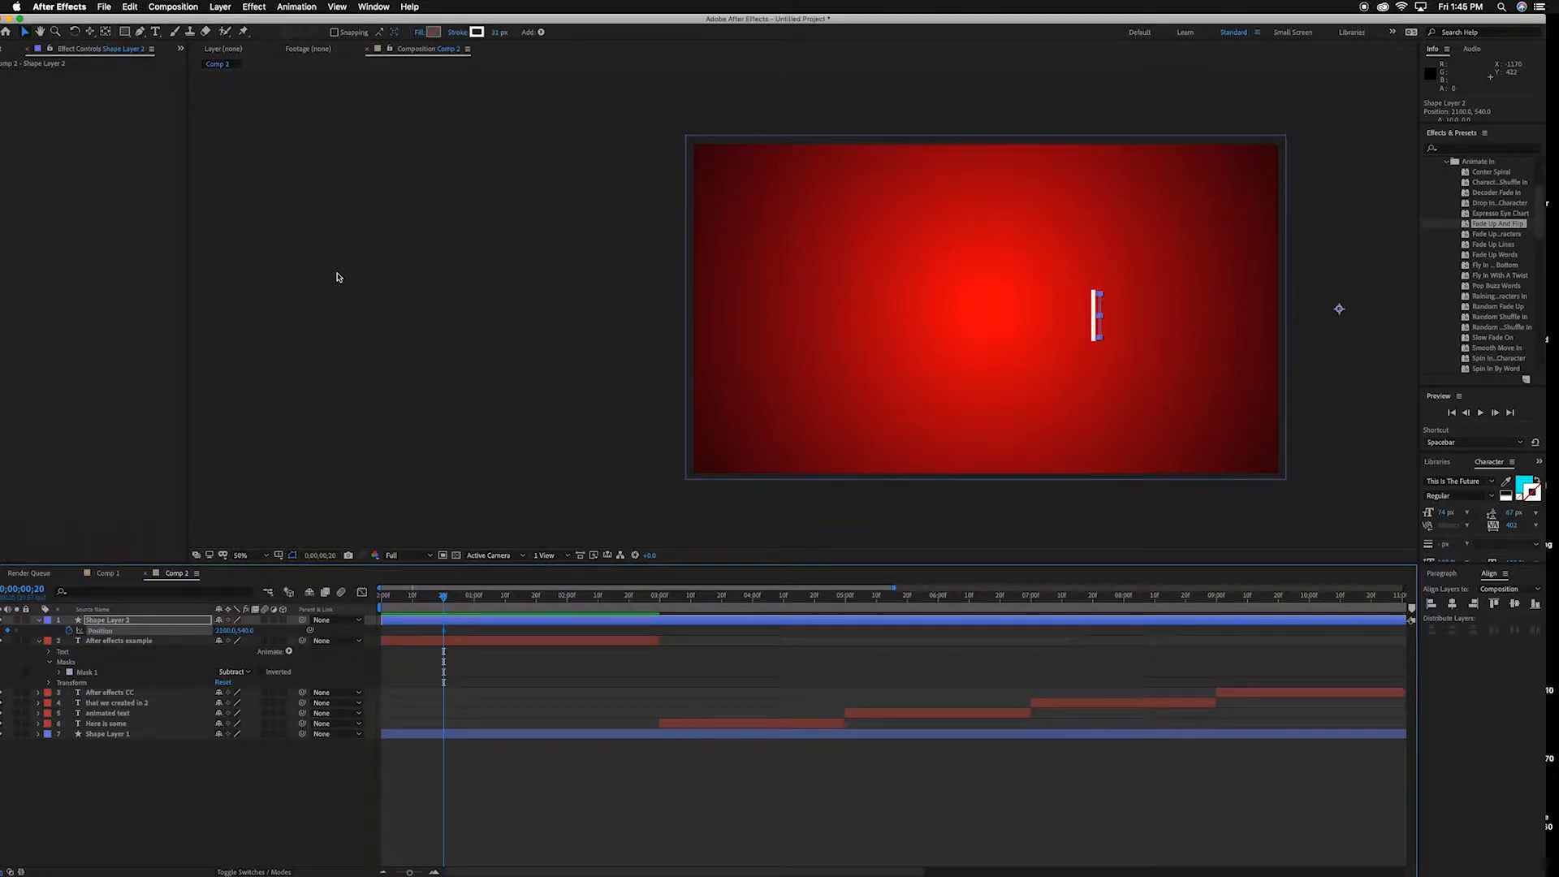
pyautogui.hotkey('shift', 'Right')
pyautogui.hotkey('shift', 'Right')
# Temporarily set the title's mask to Add to compare the bar with the last letter, and undo it.
pyautogui.click(235, 672)
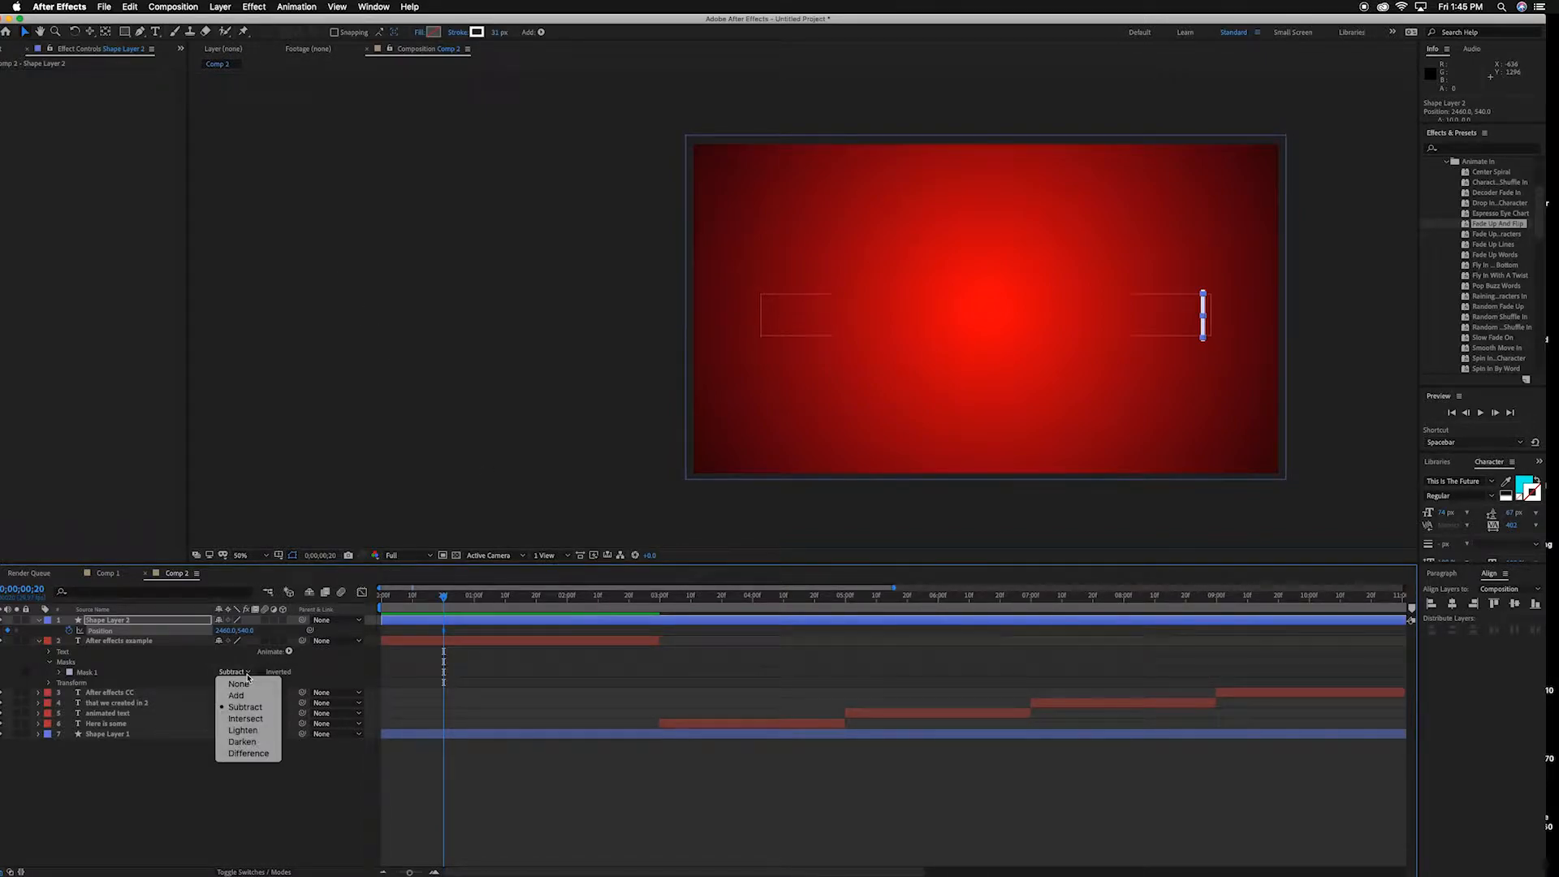
pyautogui.click(238, 696)
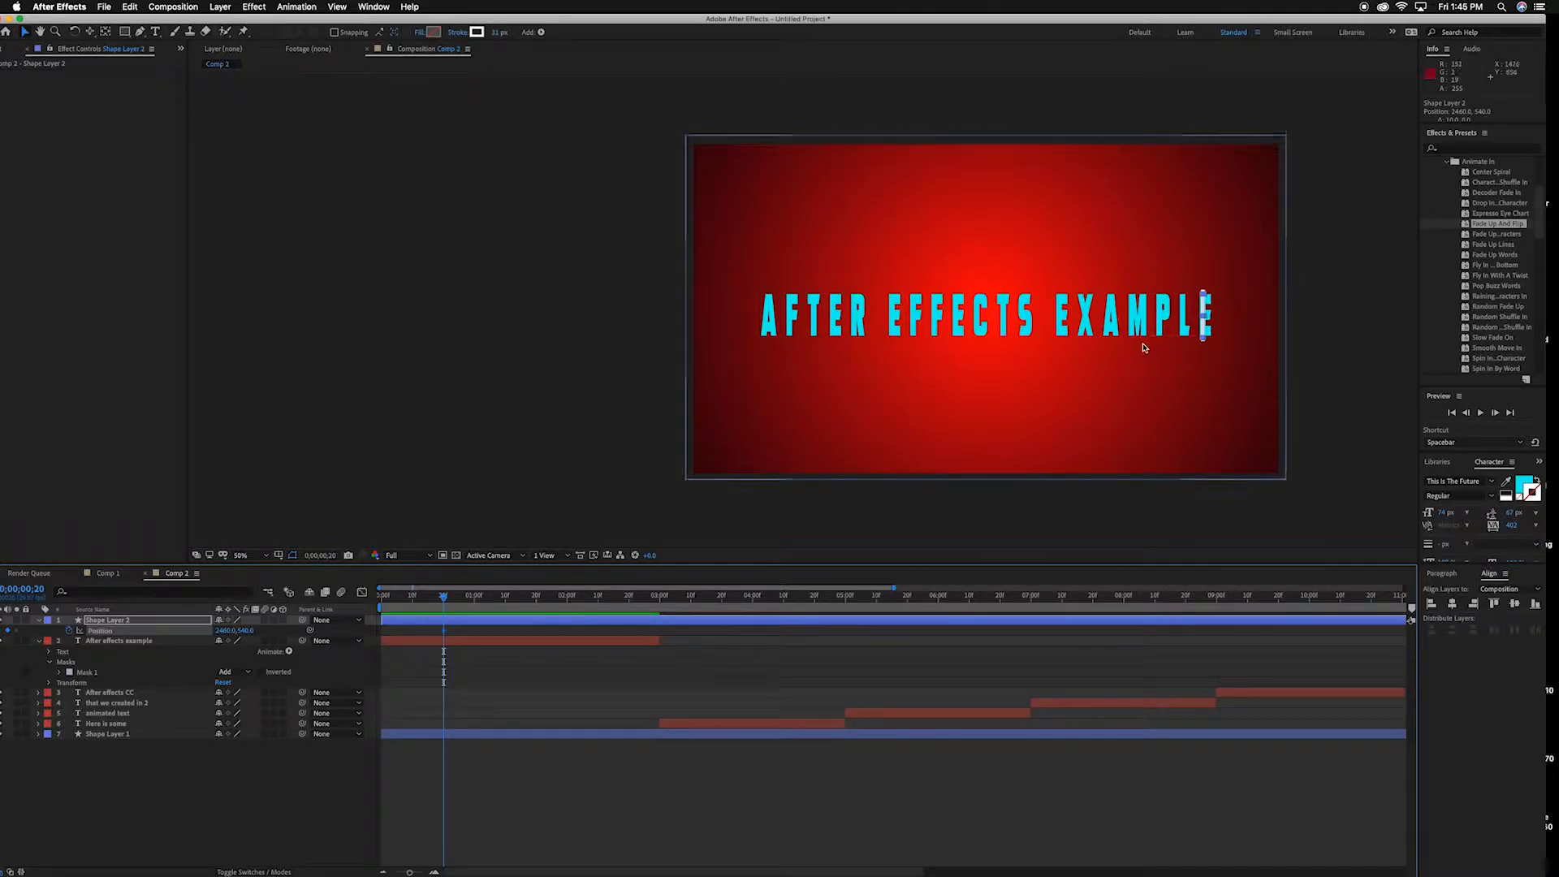
pyautogui.press('super+z')
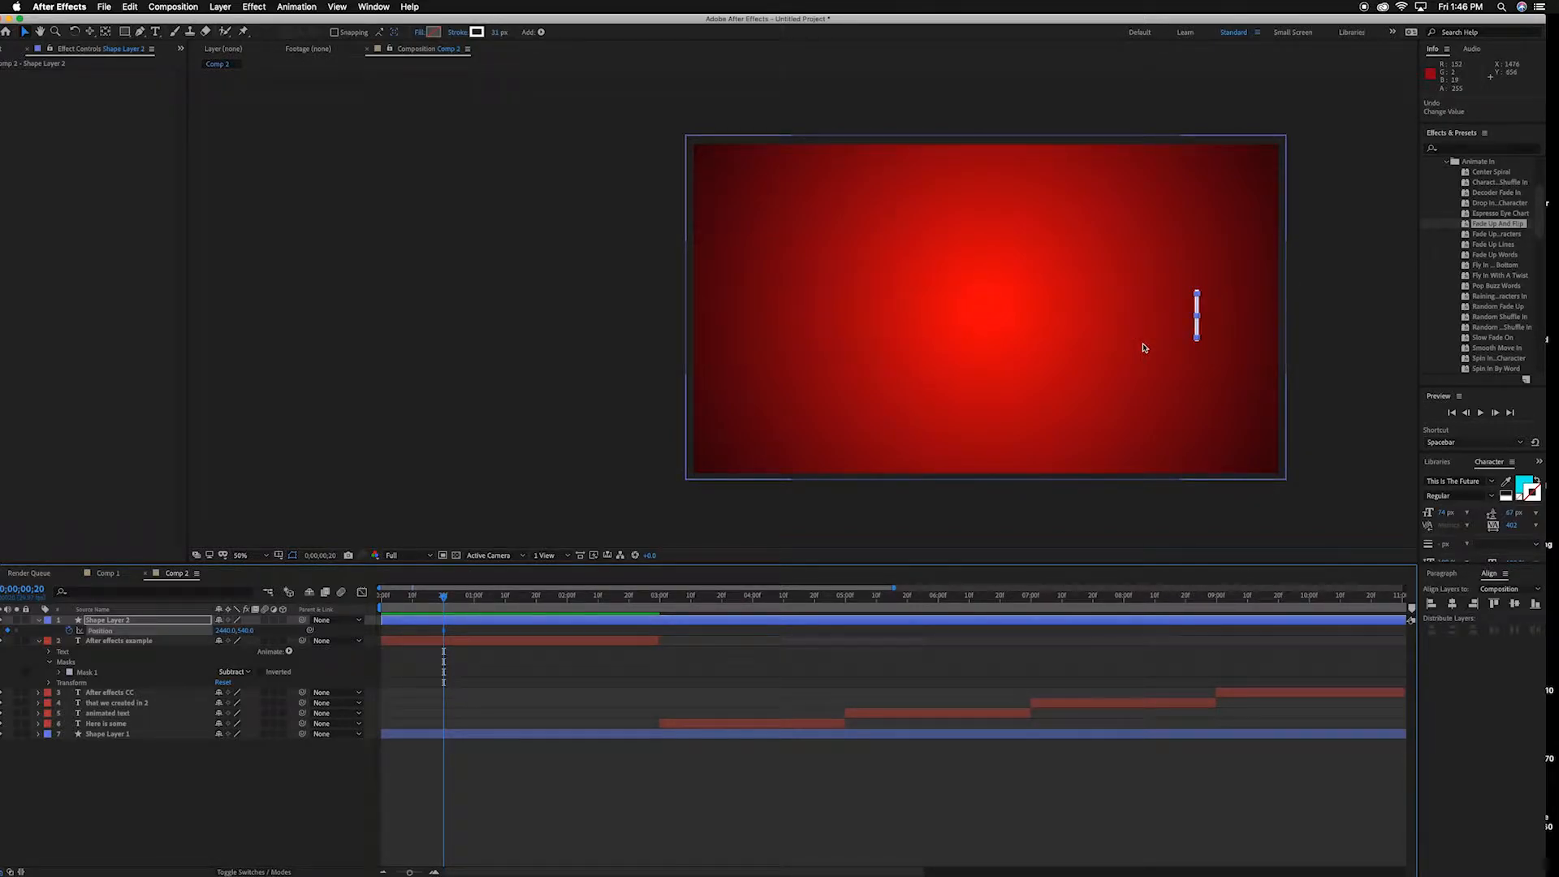
# Return the white bar to its starting position of 960, 540 and undo its Position keyframing.
pyautogui.hotkey('shift', 'Left')
pyautogui.hotkey('shift', 'Left')
pyautogui.hotkey('shift', 'Left')
pyautogui.hotkey('shift', 'Left')
pyautogui.hotkey('shift', 'Left')
pyautogui.hotkey('shift', 'Left')
pyautogui.hotkey('shift', 'Left')
pyautogui.hotkey('shift', 'Left')
pyautogui.hotkey('shift', 'Left')
pyautogui.hotkey('shift', 'Left')
pyautogui.hotkey('shift', 'Left')
pyautogui.hotkey('shift', 'Left')
pyautogui.hotkey('shift', 'Left')
pyautogui.hotkey('shift', 'Left')
pyautogui.hotkey('shift', 'Left')
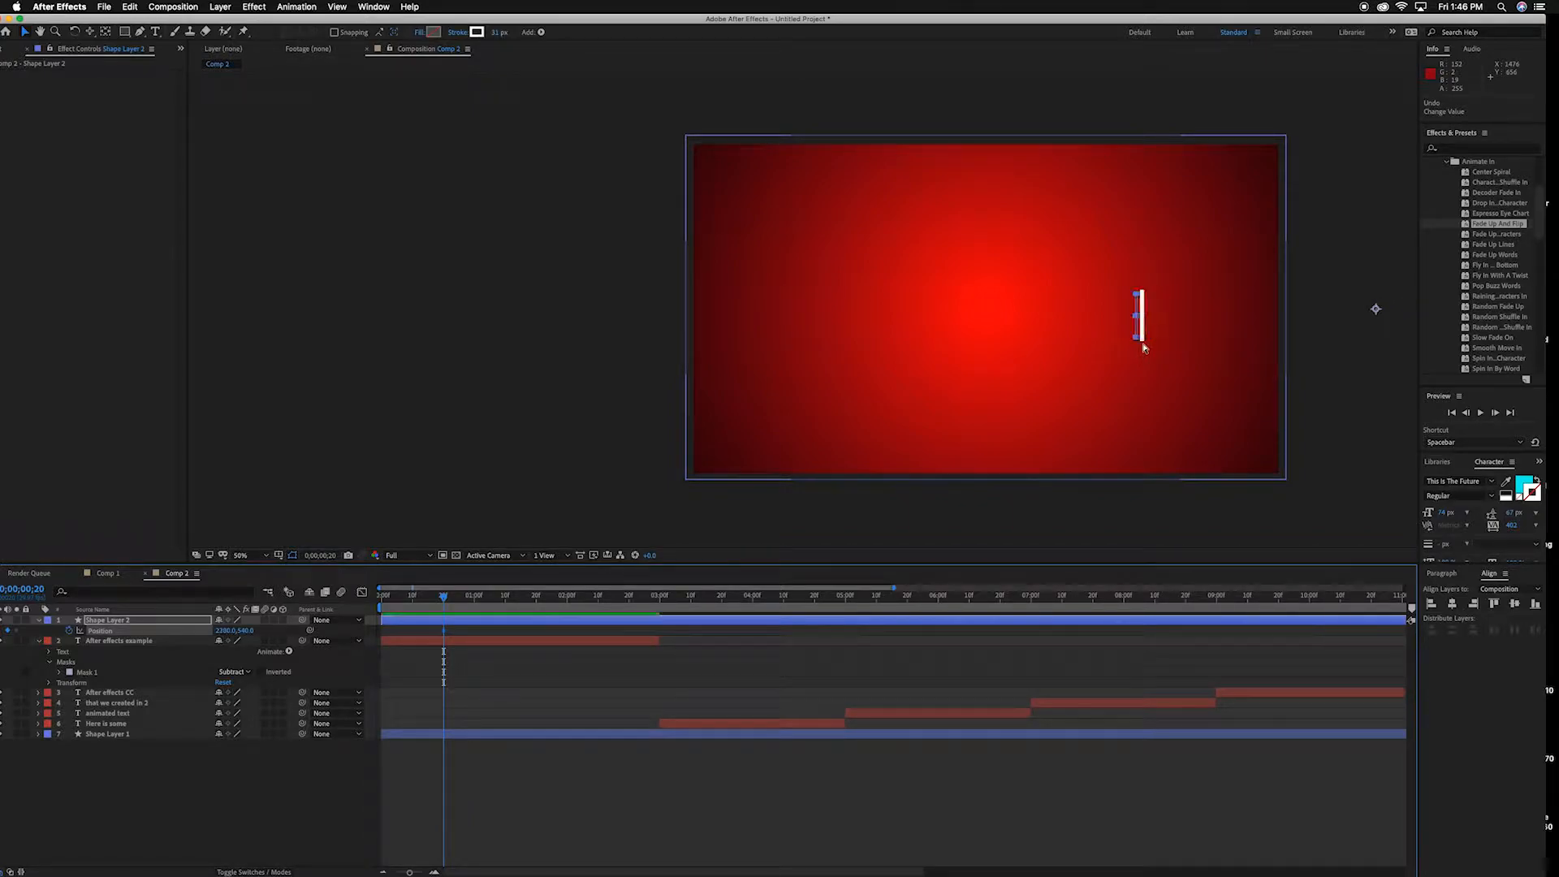
pyautogui.hotkey('shift', 'Left')
pyautogui.hotkey('shift', 'Left')
pyautogui.hotkey('shift', 'Left')
pyautogui.hotkey('shift', 'Left')
pyautogui.hotkey('shift', 'Left')
pyautogui.hotkey('shift', 'Left')
pyautogui.hotkey('shift', 'Left')
pyautogui.hotkey('shift', 'Left')
pyautogui.hotkey('shift', 'Left')
pyautogui.hotkey('shift', 'Left')
pyautogui.hotkey('shift', 'Left')
pyautogui.hotkey('shift', 'Left')
pyautogui.hotkey('shift', 'Left')
pyautogui.hotkey('shift', 'Left')
pyautogui.hotkey('shift', 'Left')
pyautogui.hotkey('shift', 'Left')
pyautogui.hotkey('shift', 'Left')
pyautogui.hotkey('shift', 'Left')
pyautogui.hotkey('shift', 'Left')
pyautogui.hotkey('shift', 'Left')
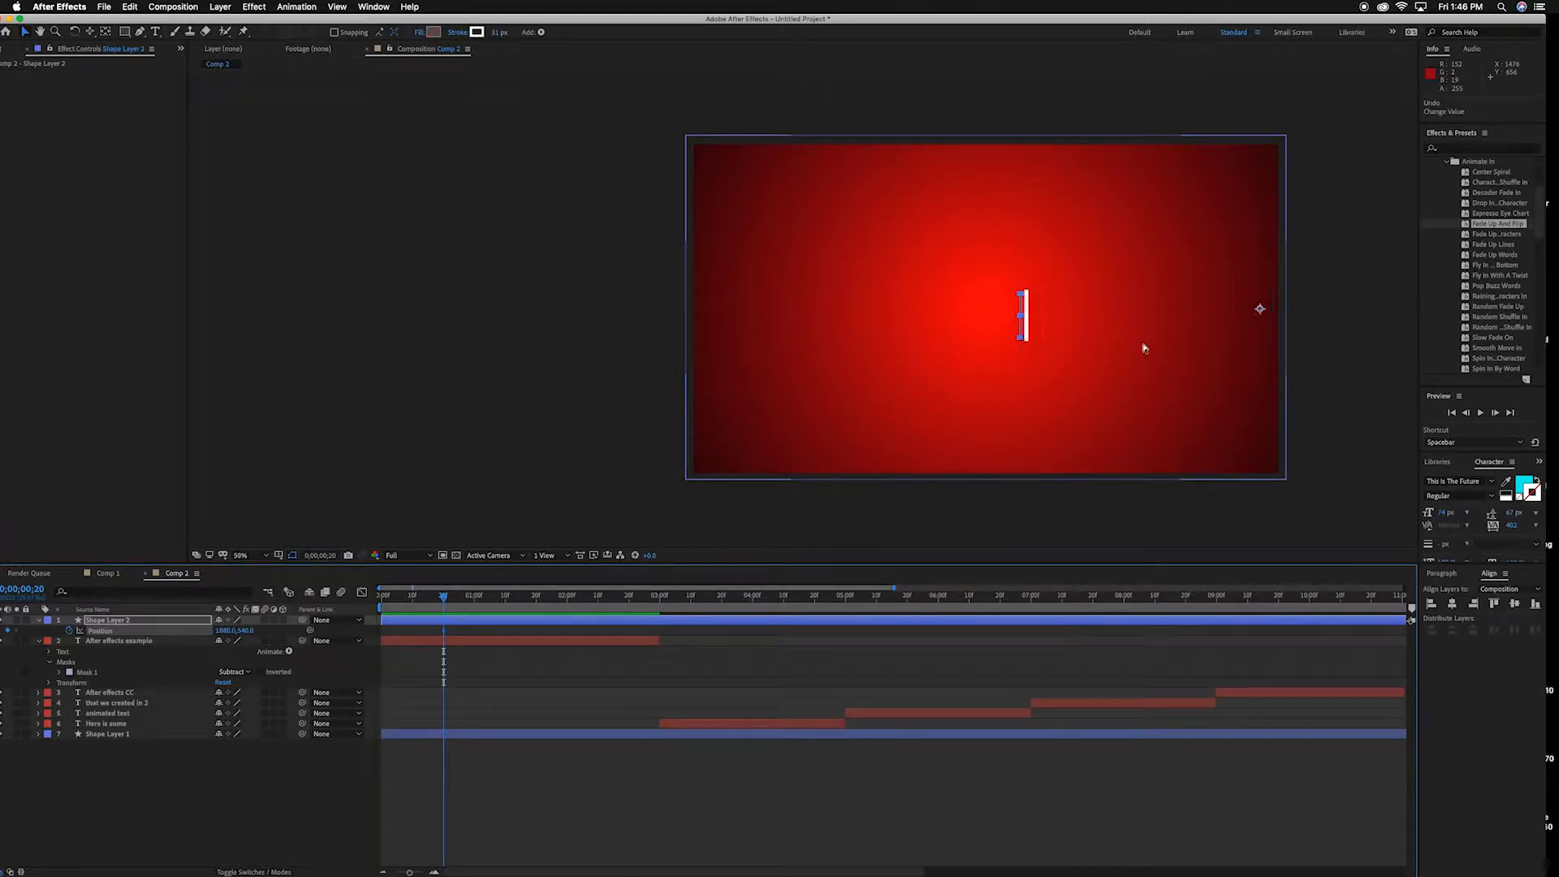
pyautogui.hotkey('shift', 'Left')
pyautogui.hotkey('shift', 'Left')
pyautogui.hotkey('shift', 'Left')
pyautogui.hotkey('shift', 'Left')
pyautogui.hotkey('shift', 'Left')
pyautogui.hotkey('shift', 'Left')
pyautogui.hotkey('shift', 'Left')
pyautogui.hotkey('shift', 'Left')
pyautogui.hotkey('shift', 'Left')
pyautogui.hotkey('shift', 'Left')
pyautogui.hotkey('shift', 'Left')
pyautogui.hotkey('shift', 'Left')
pyautogui.hotkey('shift', 'Left')
pyautogui.hotkey('shift', 'Left')
pyautogui.hotkey('shift', 'Left')
pyautogui.hotkey('shift', 'Left')
pyautogui.hotkey('shift', 'Left')
pyautogui.hotkey('shift', 'Left')
pyautogui.hotkey('shift', 'Left')
pyautogui.hotkey('shift', 'Left')
pyautogui.hotkey('shift', 'Left')
pyautogui.hotkey('shift', 'Left')
pyautogui.hotkey('shift', 'Left')
pyautogui.hotkey('shift', 'Left')
pyautogui.hotkey('shift', 'Left')
pyautogui.hotkey('shift', 'Left')
pyautogui.hotkey('shift', 'Left')
pyautogui.hotkey('shift', 'Left')
pyautogui.hotkey('shift', 'Left')
pyautogui.hotkey('shift', 'Left')
pyautogui.hotkey('shift', 'Left')
pyautogui.hotkey('shift', 'Left')
pyautogui.hotkey('shift', 'Left')
pyautogui.hotkey('shift', 'Left')
pyautogui.hotkey('shift', 'Left')
pyautogui.hotkey('shift', 'Left')
pyautogui.hotkey('shift', 'Left')
pyautogui.hotkey('shift', 'Left')
pyautogui.hotkey('shift', 'Left')
pyautogui.hotkey('shift', 'Left')
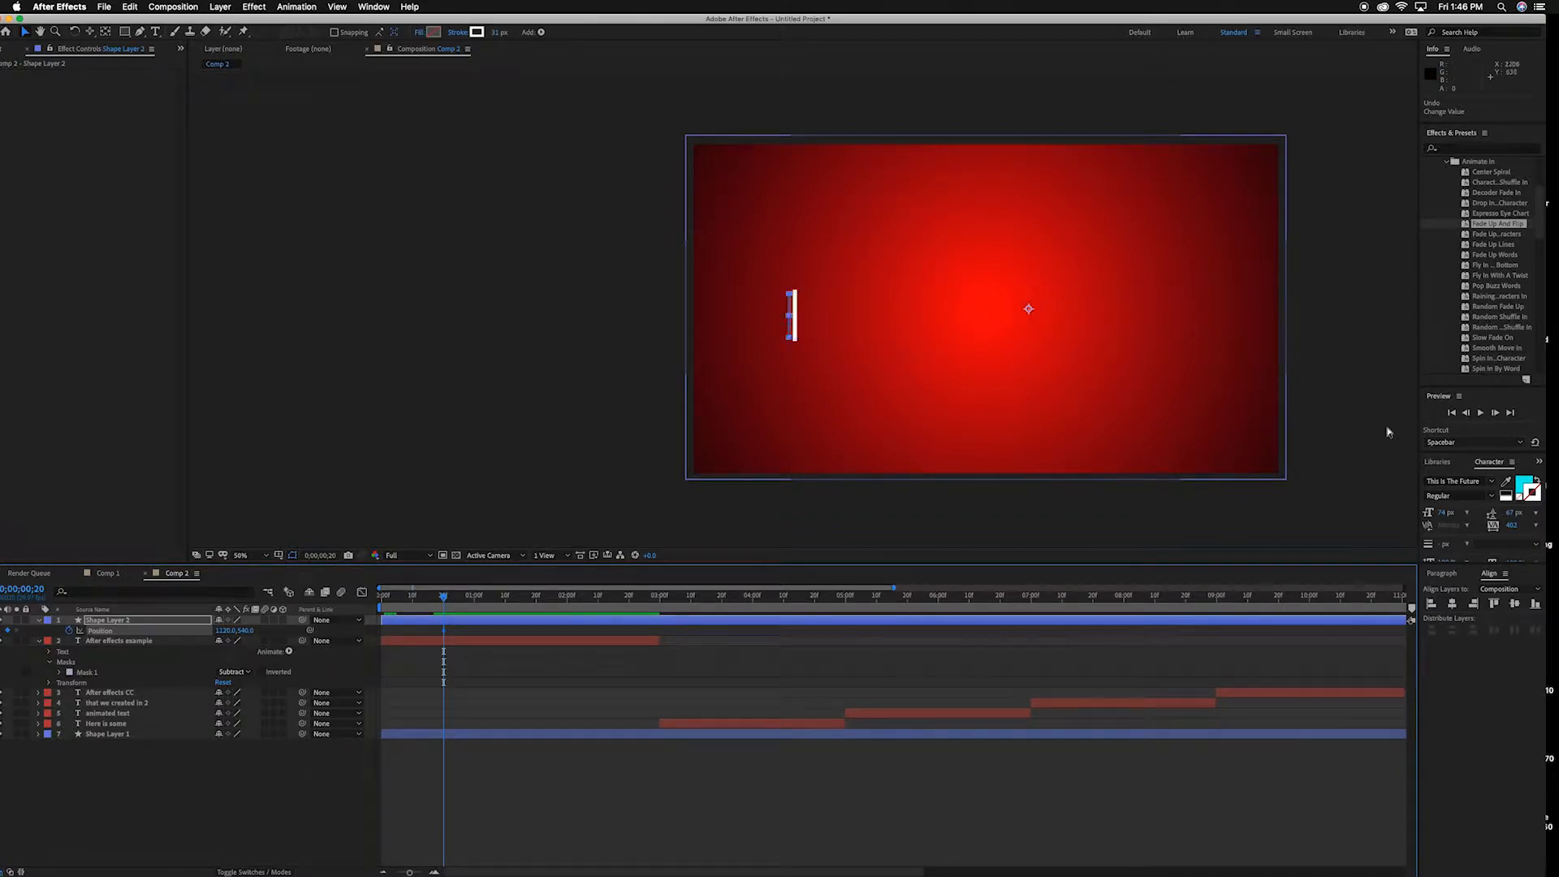
pyautogui.hotkey('shift', 'Left')
pyautogui.hotkey('shift', 'Left')
pyautogui.hotkey('shift', 'Left')
pyautogui.hotkey('shift', 'Left')
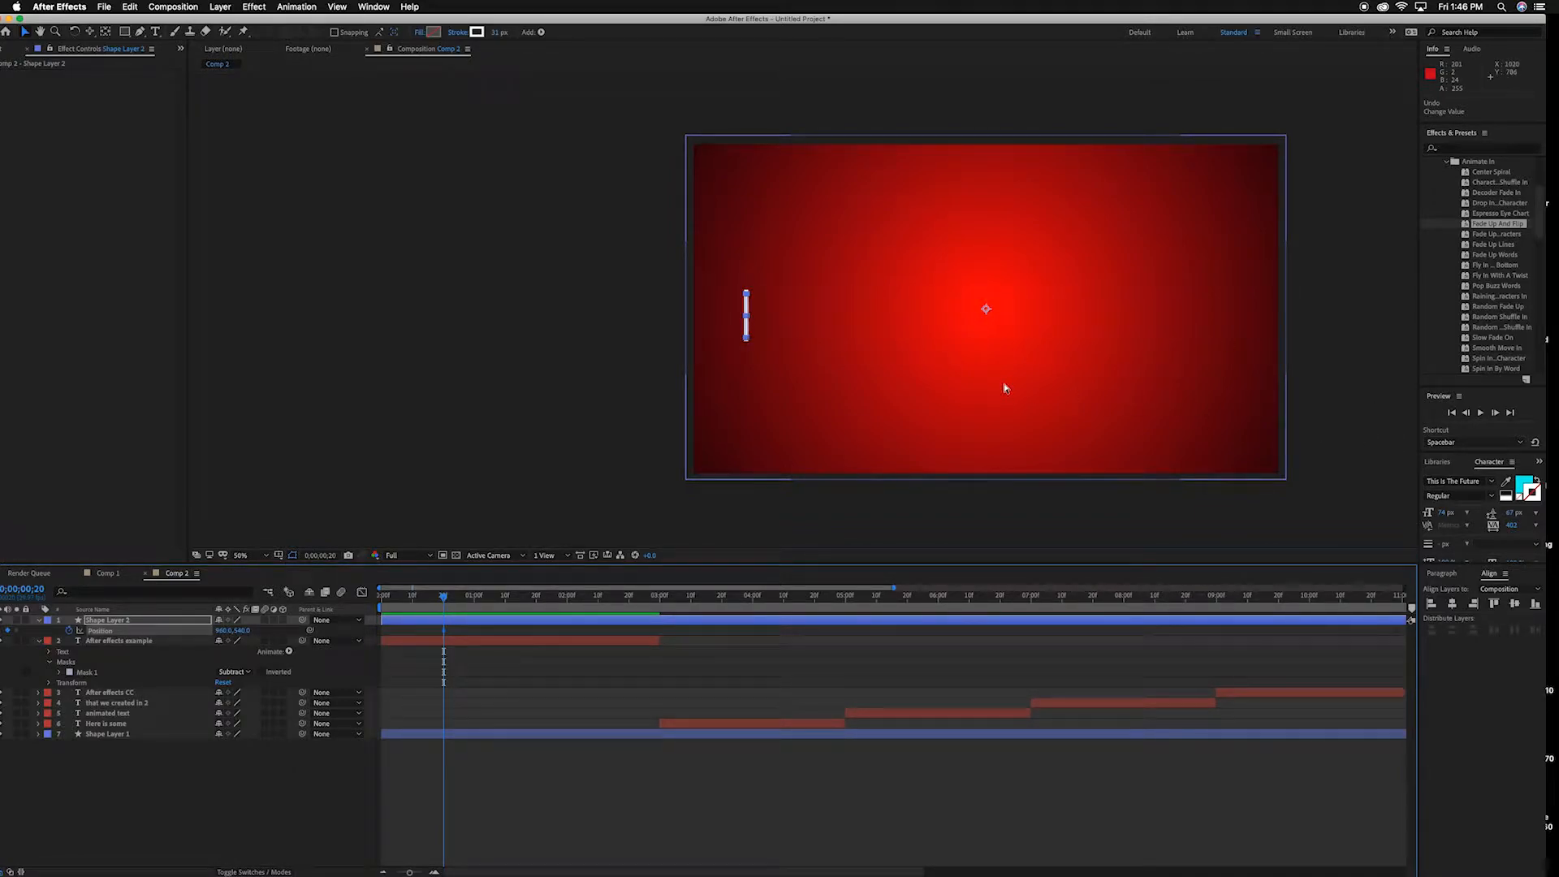
pyautogui.press('super+z')
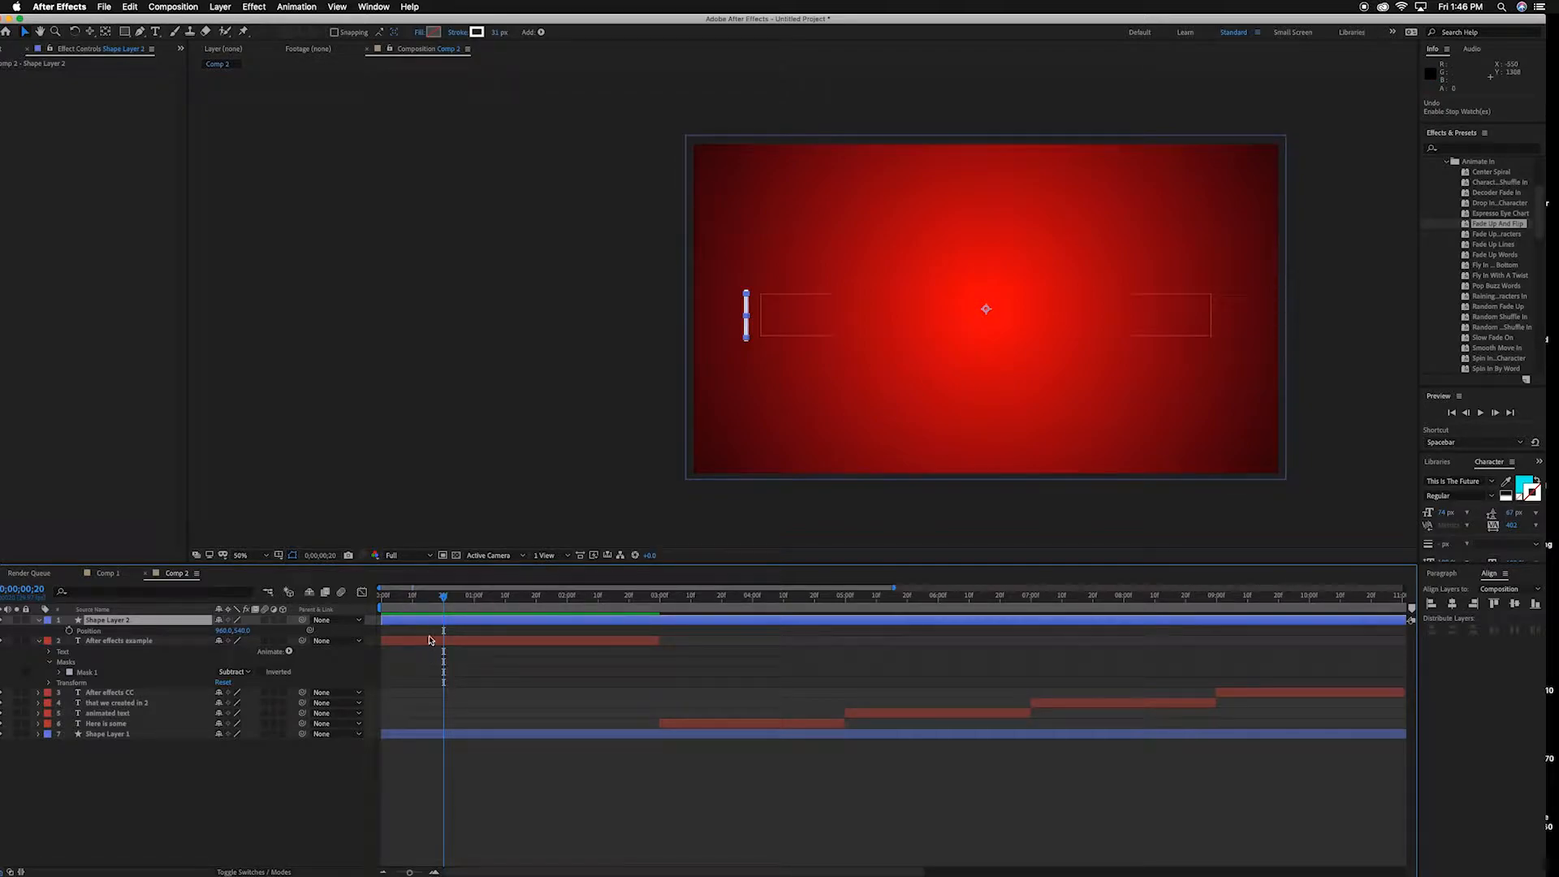
# Start keyframing the white bar's Position at 0;00;00;20, and at 0;00;02;10 shift it horizontally rightward to about 1680, 540.
pyautogui.click(69, 630)
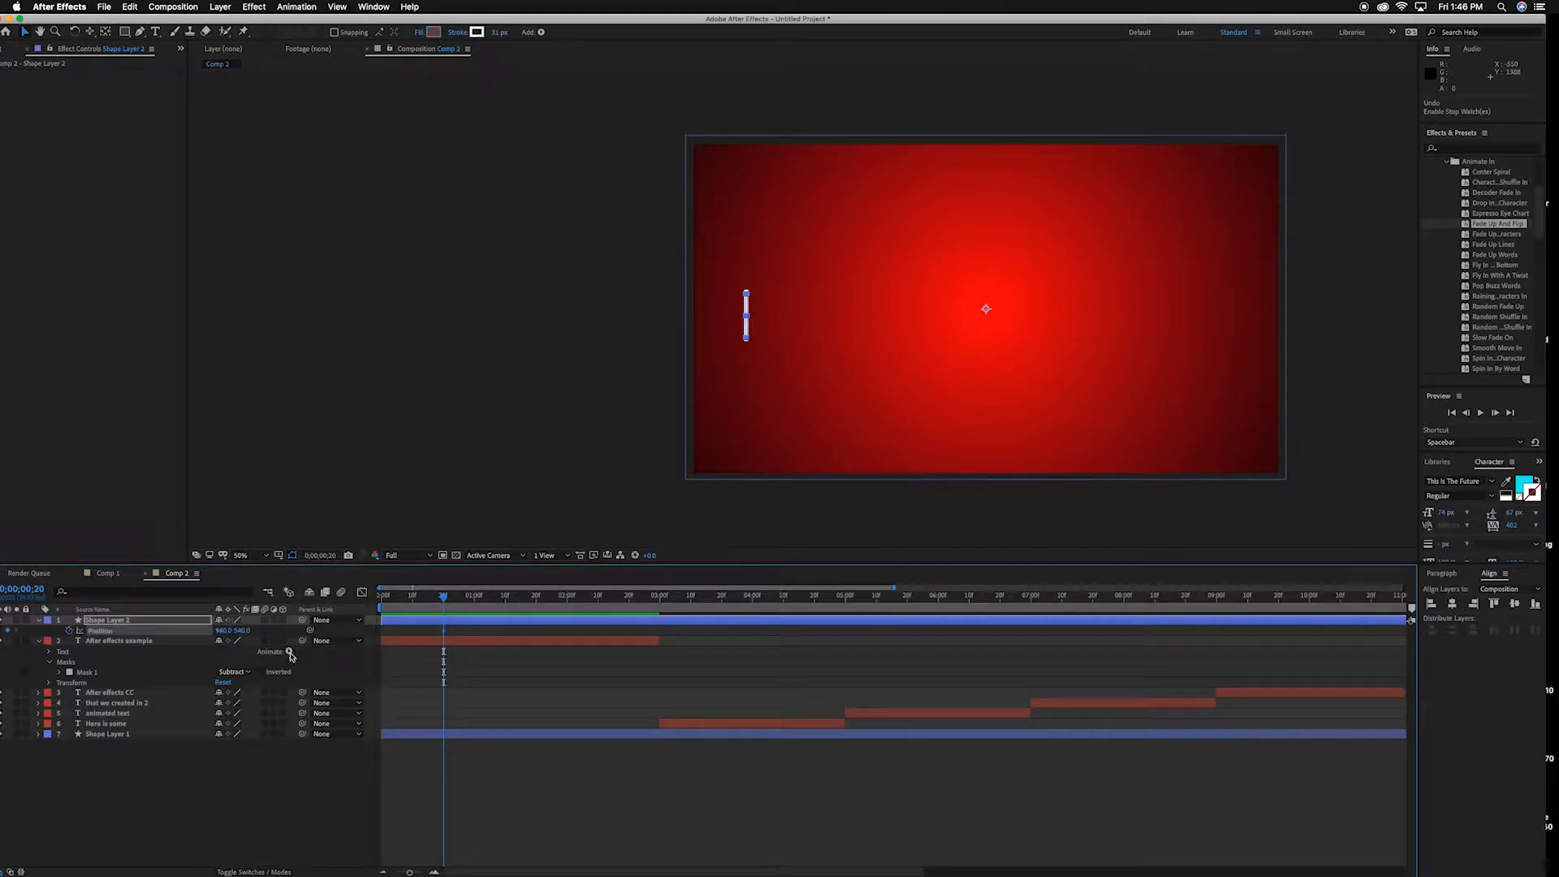
pyautogui.moveTo(444, 598); pyautogui.dragTo(628, 623)
pyautogui.moveTo(628, 622); pyautogui.dragTo(598, 623)
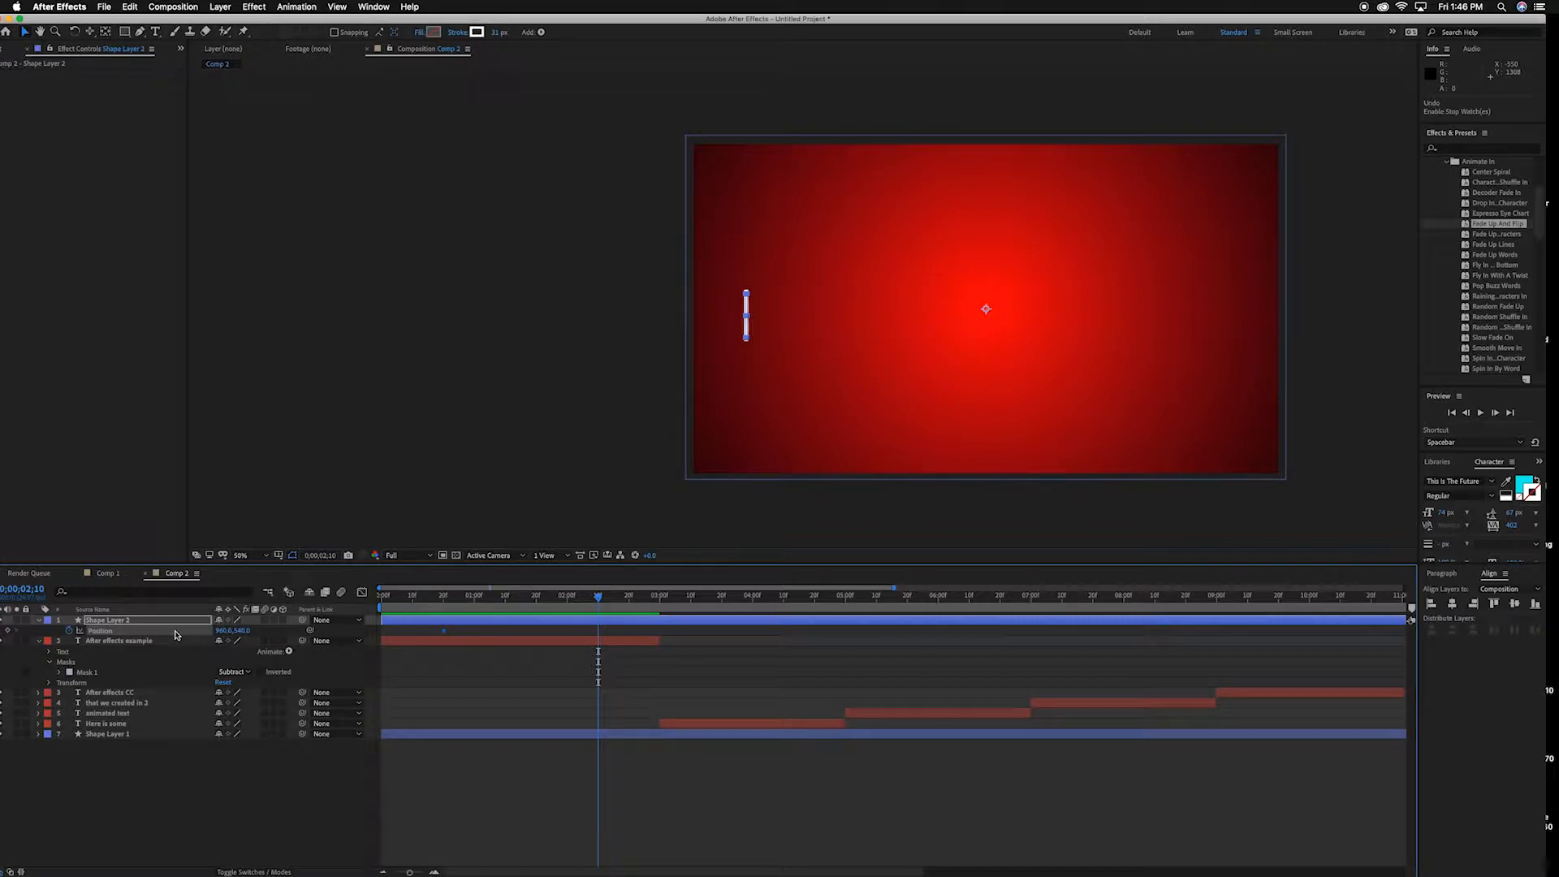
pyautogui.hotkey('shift', 'Right')
pyautogui.hotkey('shift', 'Right')
pyautogui.hotkey('shift', 'Right')
pyautogui.hotkey('shift', 'Right')
pyautogui.hotkey('shift', 'Right')
pyautogui.hotkey('shift', 'Right')
pyautogui.hotkey('shift', 'Right')
pyautogui.hotkey('shift', 'Right')
pyautogui.hotkey('shift', 'Right')
pyautogui.hotkey('shift', 'Right')
pyautogui.hotkey('shift', 'Right')
pyautogui.hotkey('shift', 'Right')
pyautogui.hotkey('shift', 'Right')
pyautogui.hotkey('shift', 'Right')
pyautogui.hotkey('shift', 'Right')
pyautogui.hotkey('shift', 'Right')
pyautogui.hotkey('shift', 'Right')
pyautogui.hotkey('shift', 'Right')
pyautogui.hotkey('shift', 'Right')
pyautogui.hotkey('shift', 'Right')
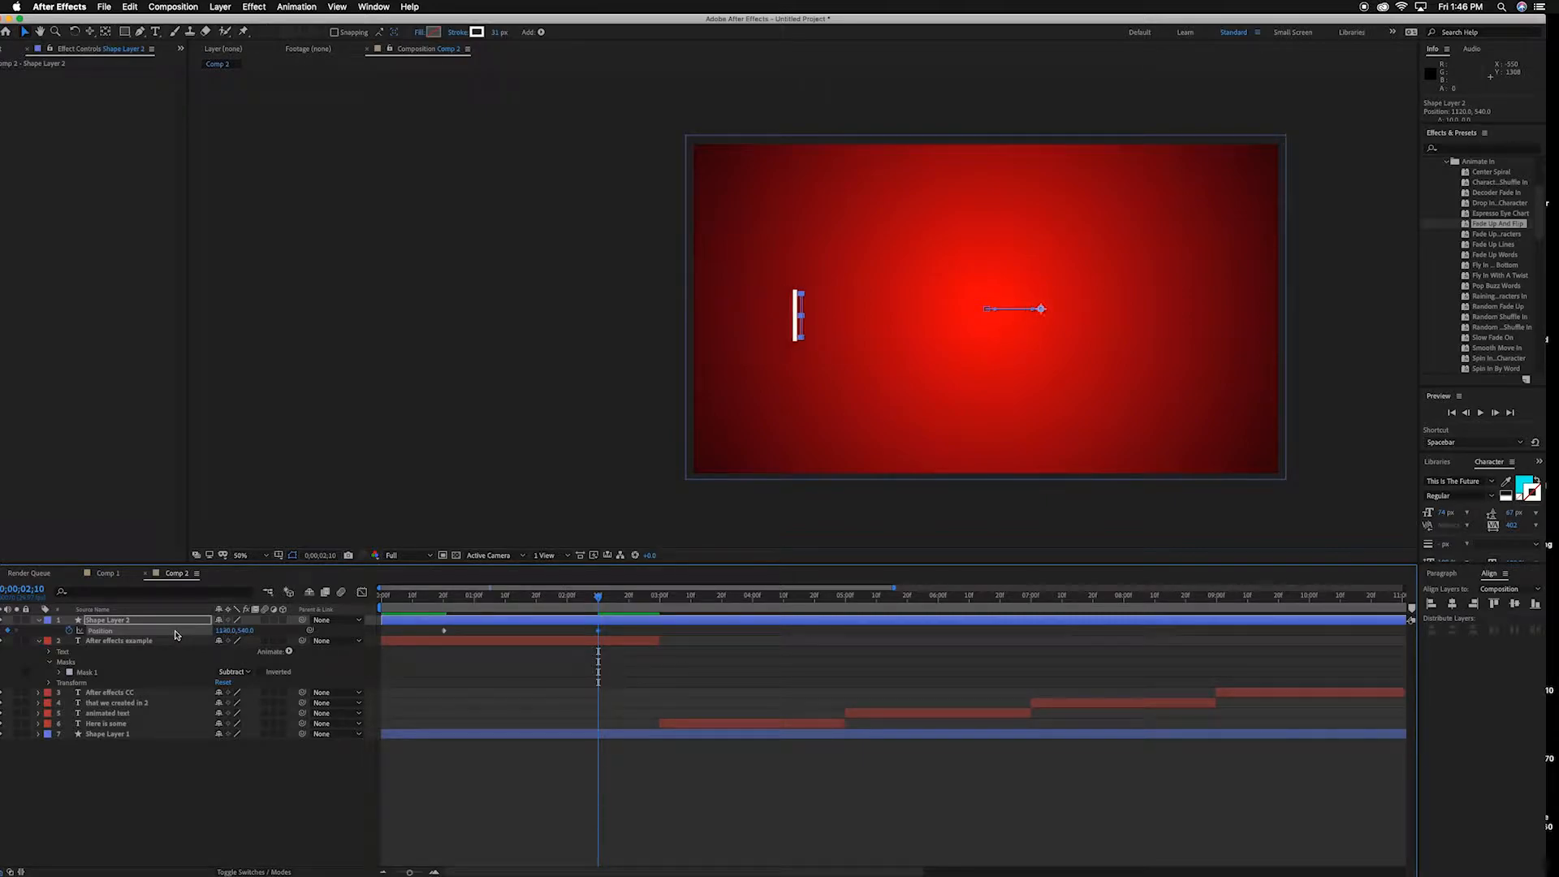
pyautogui.hotkey('shift', 'Right')
pyautogui.hotkey('shift', 'Right')
pyautogui.hotkey('shift', 'Right')
pyautogui.hotkey('shift', 'Right')
pyautogui.hotkey('shift', 'Right')
pyautogui.hotkey('shift', 'Right')
pyautogui.hotkey('shift', 'Right')
pyautogui.hotkey('shift', 'Right')
pyautogui.hotkey('shift', 'Right')
pyautogui.hotkey('shift', 'Right')
pyautogui.hotkey('shift', 'Right')
pyautogui.hotkey('shift', 'Right')
pyautogui.hotkey('shift', 'Right')
pyautogui.hotkey('shift', 'Right')
pyautogui.hotkey('shift', 'Right')
pyautogui.hotkey('shift', 'Right')
pyautogui.hotkey('shift', 'Right')
pyautogui.hotkey('shift', 'Right')
pyautogui.hotkey('shift', 'Right')
pyautogui.hotkey('shift', 'Right')
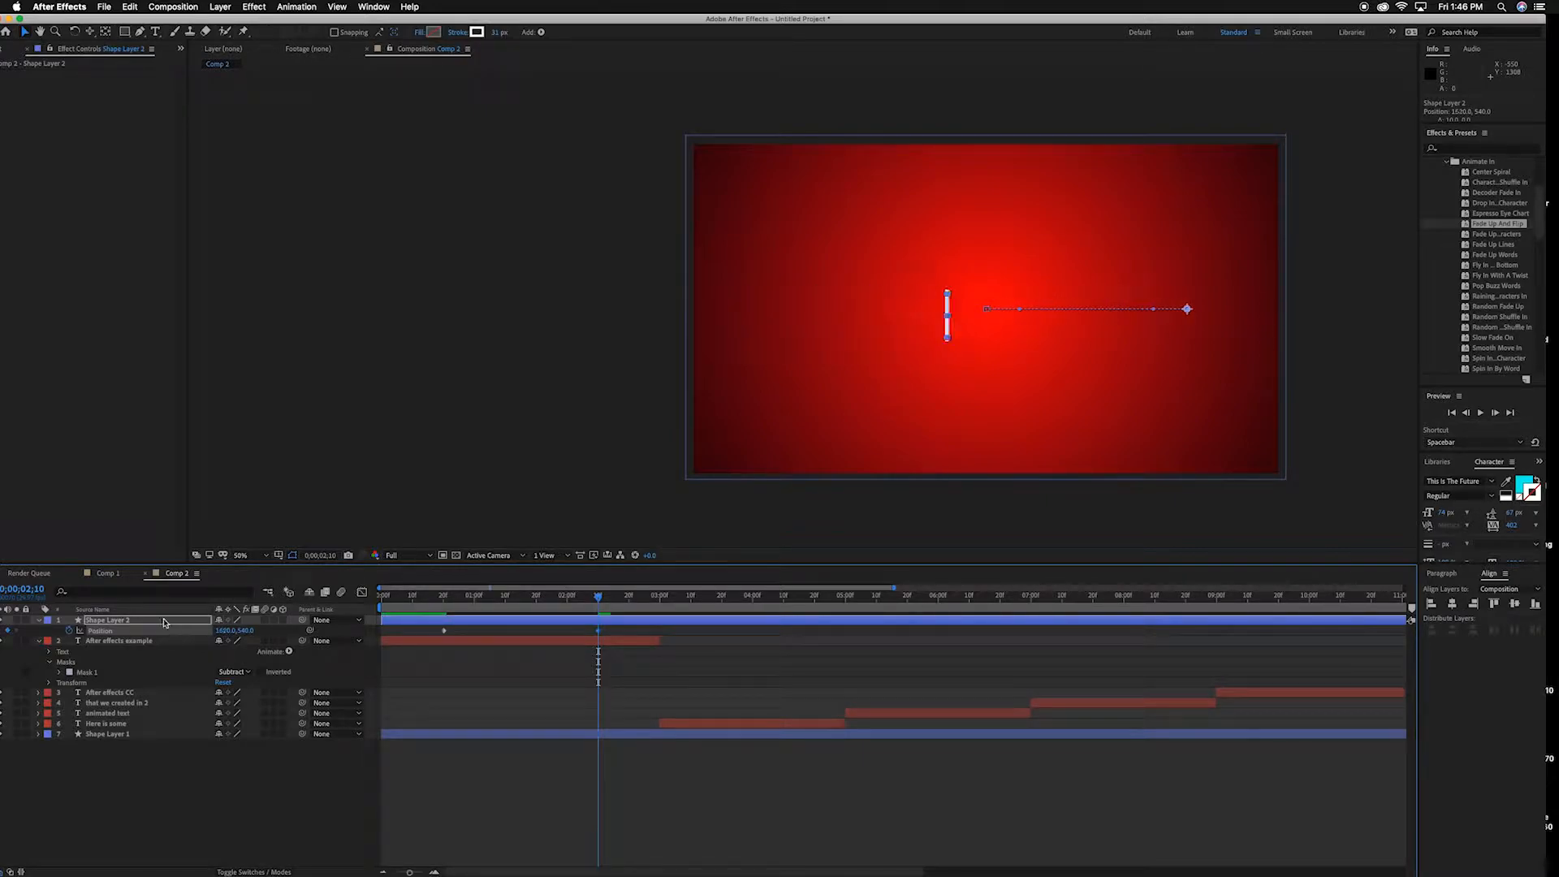
# Set the title's mask to Add and shift the white bar horizontally past the last letter to 2540, 540 at 0;00;02;10.
pyautogui.click(235, 672)
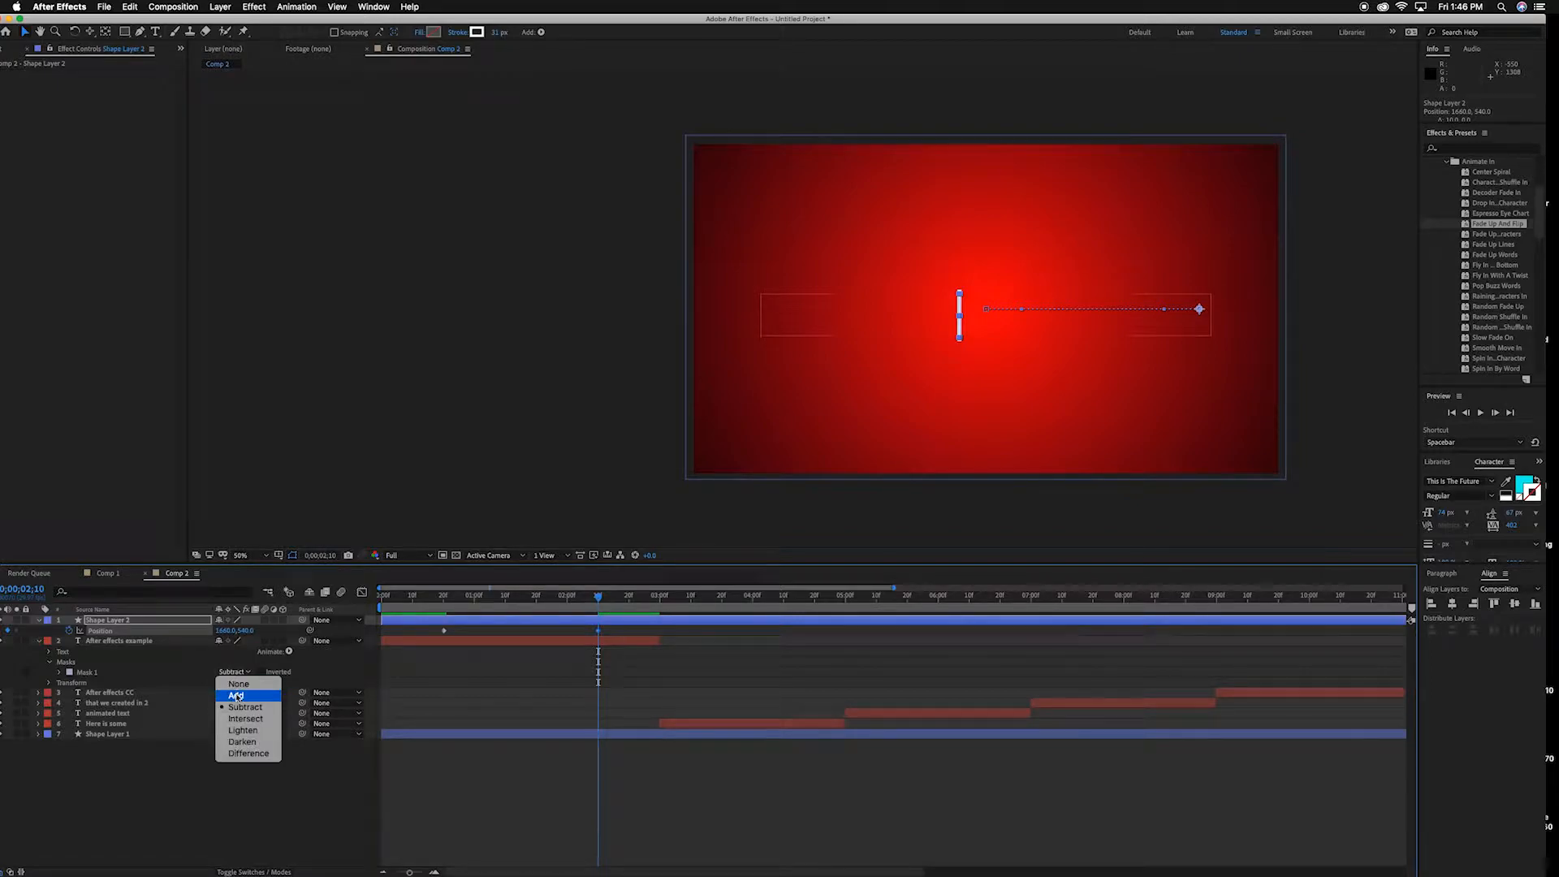
pyautogui.click(238, 697)
pyautogui.hotkey('shift', 'Right')
pyautogui.hotkey('shift', 'Right')
pyautogui.hotkey('shift', 'Right')
pyautogui.hotkey('shift', 'Right')
pyautogui.hotkey('shift', 'Right')
pyautogui.hotkey('shift', 'Right')
pyautogui.hotkey('shift', 'Right')
pyautogui.hotkey('shift', 'Right')
pyautogui.hotkey('shift', 'Right')
pyautogui.hotkey('shift', 'Right')
pyautogui.hotkey('shift', 'Right')
pyautogui.hotkey('shift', 'Right')
pyautogui.hotkey('shift', 'Right')
pyautogui.hotkey('shift', 'Right')
pyautogui.hotkey('shift', 'Right')
pyautogui.hotkey('shift', 'Right')
pyautogui.hotkey('shift', 'Right')
pyautogui.hotkey('shift', 'Right')
pyautogui.hotkey('shift', 'Right')
pyautogui.hotkey('shift', 'Right')
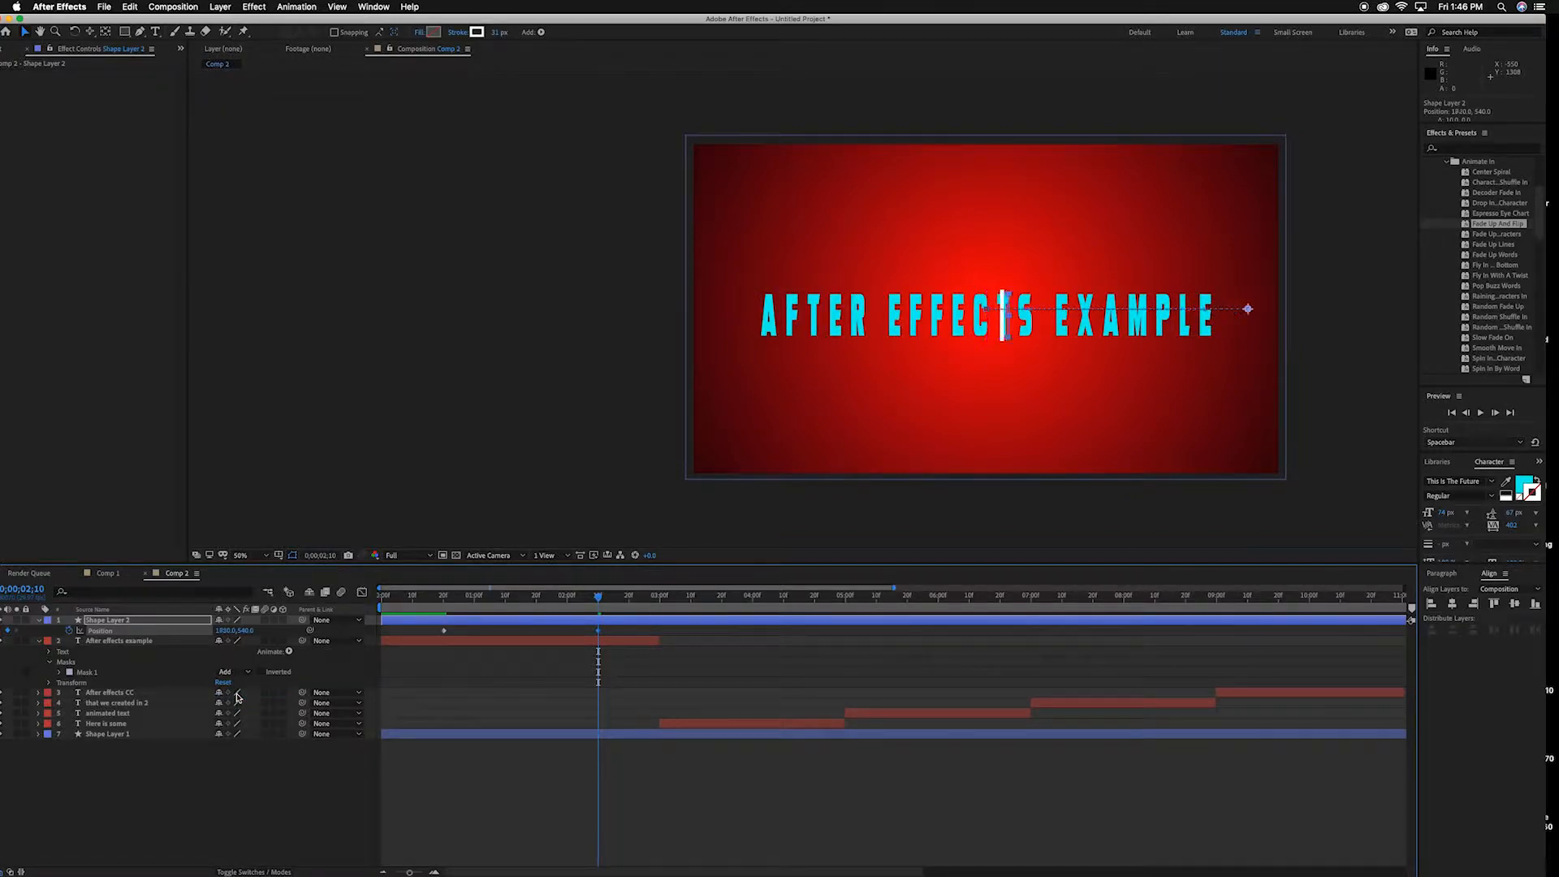
pyautogui.hotkey('shift', 'Right')
pyautogui.hotkey('shift', 'Right')
pyautogui.hotkey('shift', 'Right')
pyautogui.hotkey('shift', 'Right')
pyautogui.hotkey('shift', 'Right')
pyautogui.hotkey('shift', 'Right')
pyautogui.hotkey('shift', 'Right')
pyautogui.hotkey('shift', 'Right')
pyautogui.hotkey('shift', 'Right')
pyautogui.hotkey('shift', 'Right')
pyautogui.hotkey('shift', 'Right')
pyautogui.hotkey('shift', 'Right')
pyautogui.hotkey('shift', 'Right')
pyautogui.hotkey('shift', 'Right')
pyautogui.hotkey('shift', 'Right')
pyautogui.hotkey('shift', 'Right')
pyautogui.hotkey('shift', 'Right')
pyautogui.hotkey('shift', 'Right')
pyautogui.hotkey('shift', 'Right')
pyautogui.hotkey('shift', 'Right')
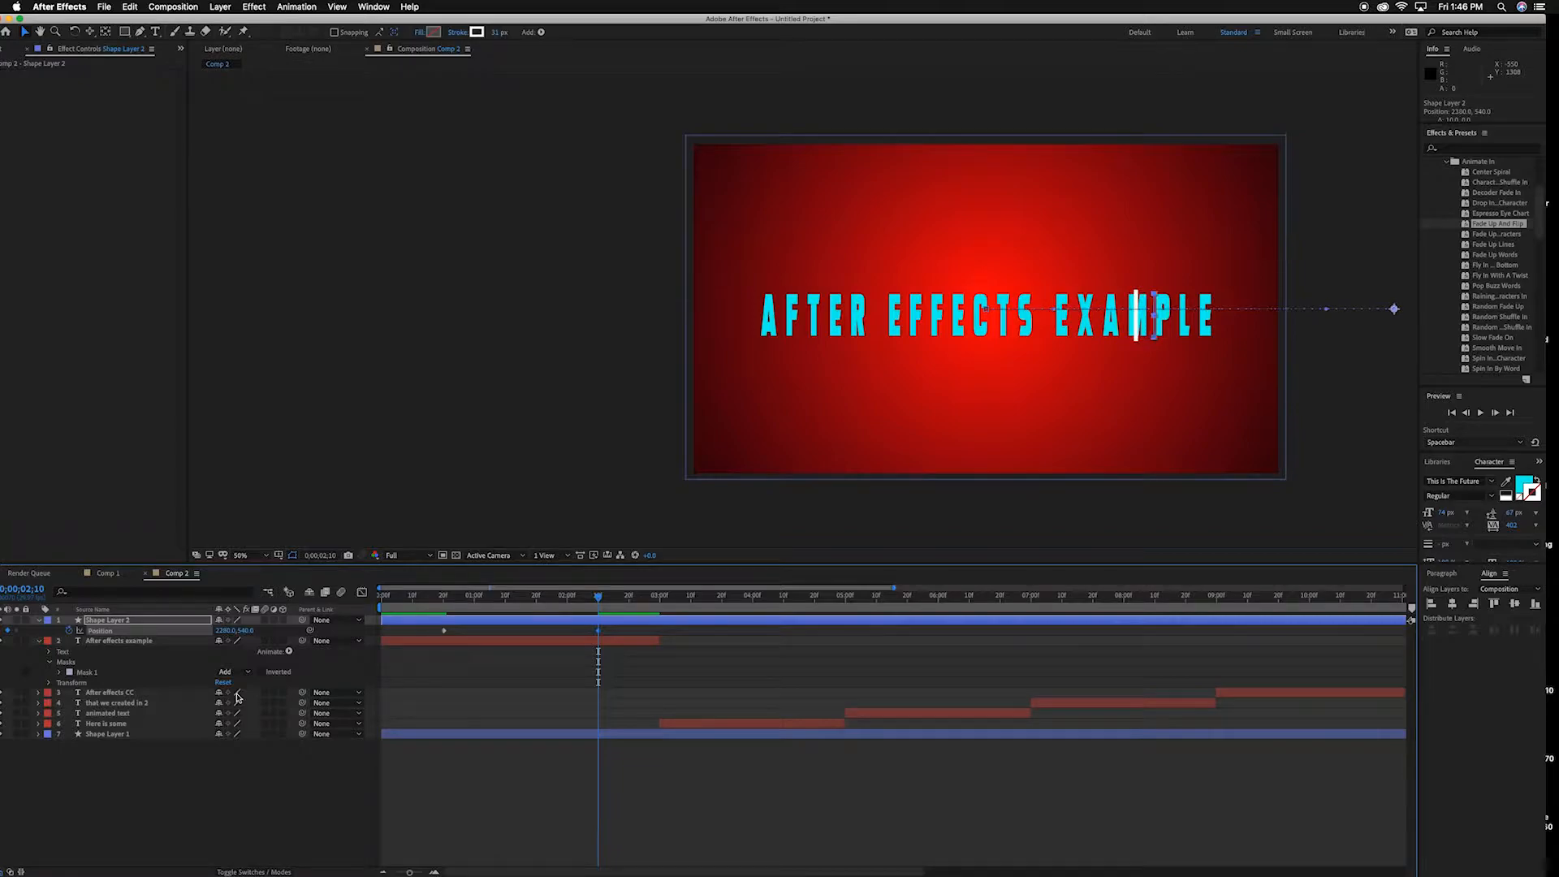
pyautogui.hotkey('shift', 'Right')
pyautogui.hotkey('shift', 'Right')
pyautogui.hotkey('shift', 'Right')
pyautogui.hotkey('shift', 'Right')
pyautogui.hotkey('shift', 'Right')
pyautogui.hotkey('shift', 'Right')
pyautogui.hotkey('shift', 'Right')
pyautogui.hotkey('shift', 'Right')
pyautogui.hotkey('shift', 'Right')
pyautogui.hotkey('shift', 'Right')
pyautogui.hotkey('shift', 'Right')
pyautogui.hotkey('shift', 'Right')
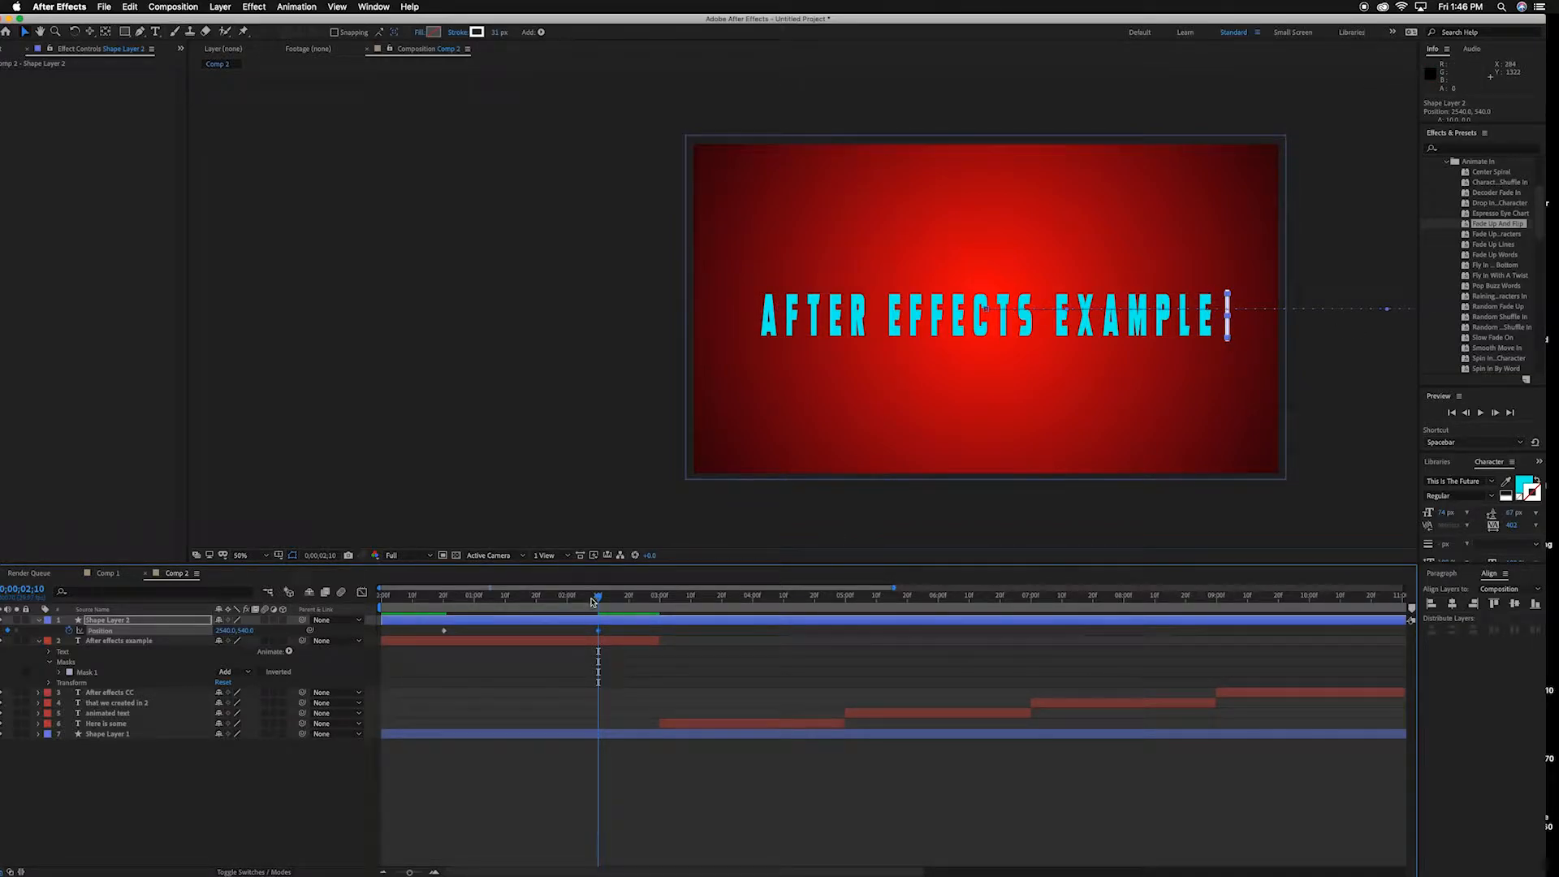
# Scrub back to the start of the composition and set the title's mask to Subtract.
pyautogui.moveTo(596, 600); pyautogui.dragTo(383, 621)
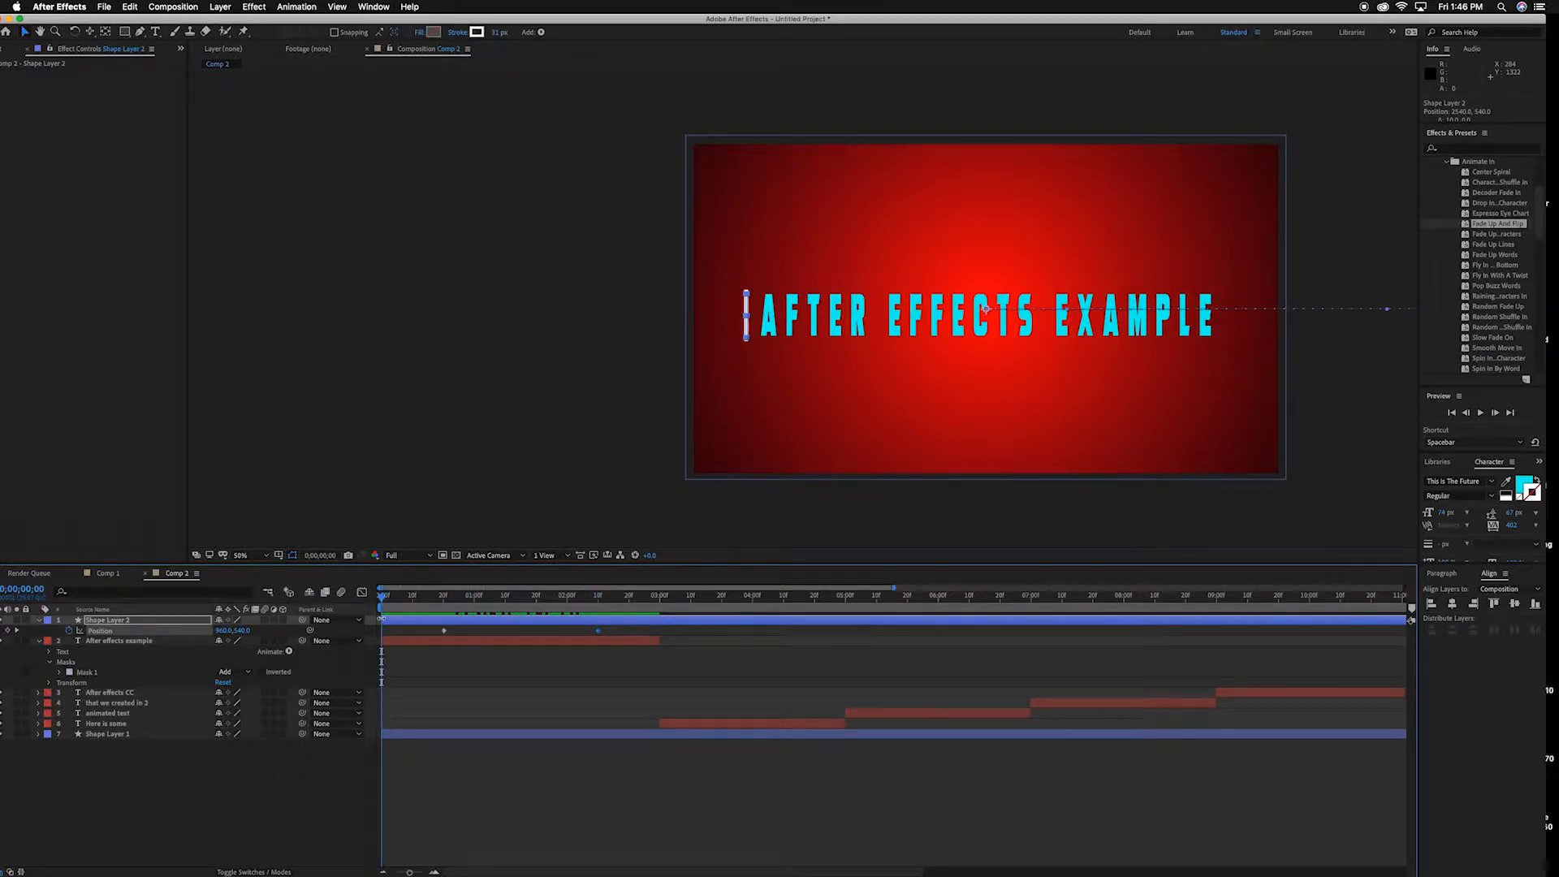
pyautogui.click(246, 672)
pyautogui.click(253, 712)
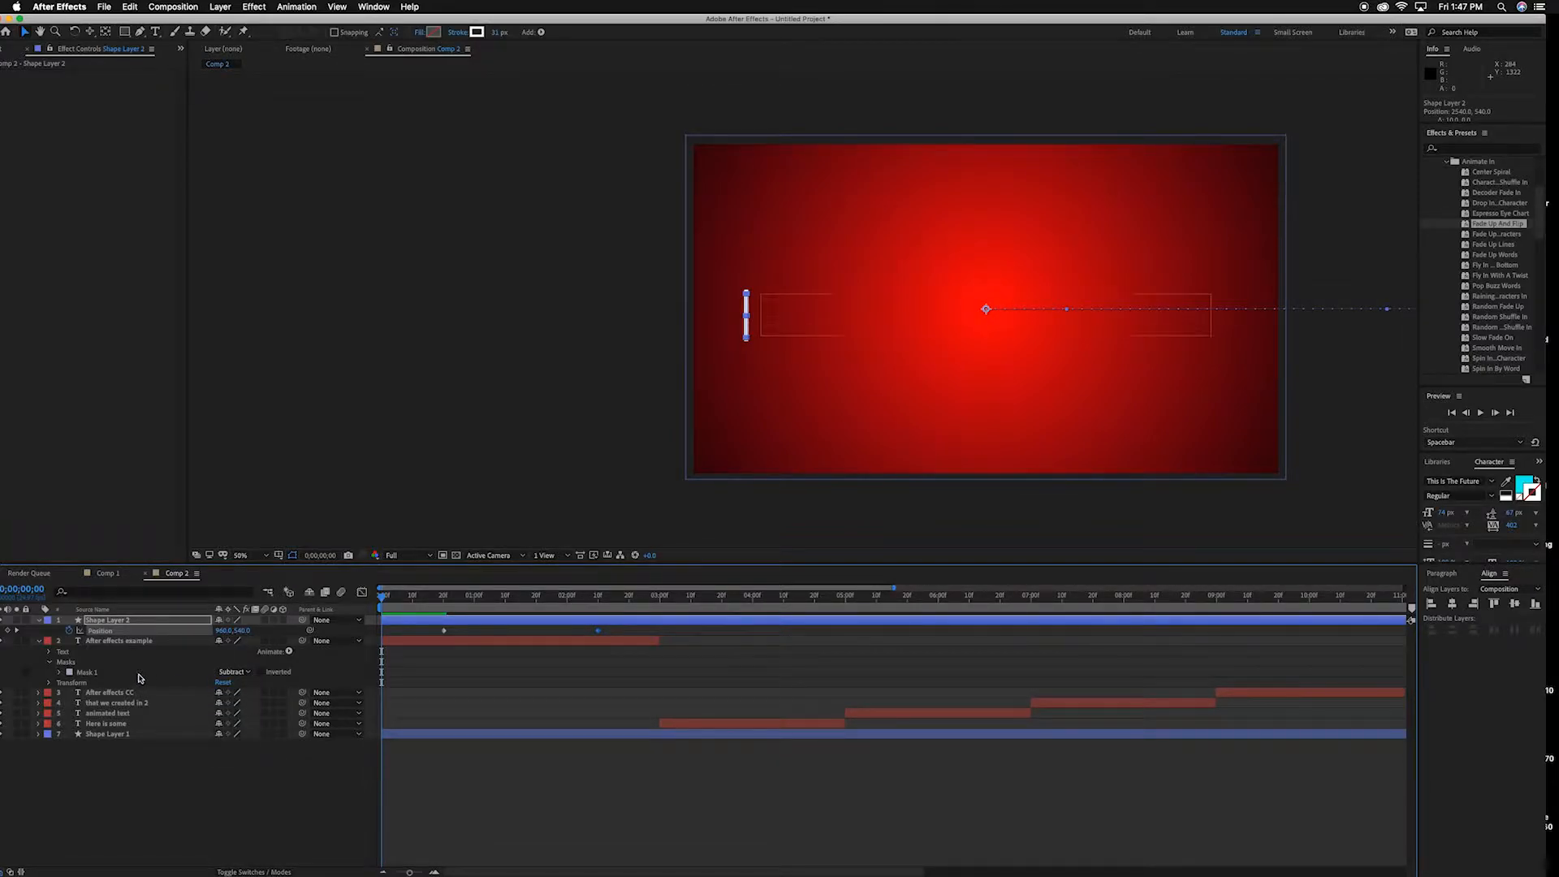
# Start keyframing the Mask Path of the "After effects example" title at 0;00;00;20.
pyautogui.click(140, 673)
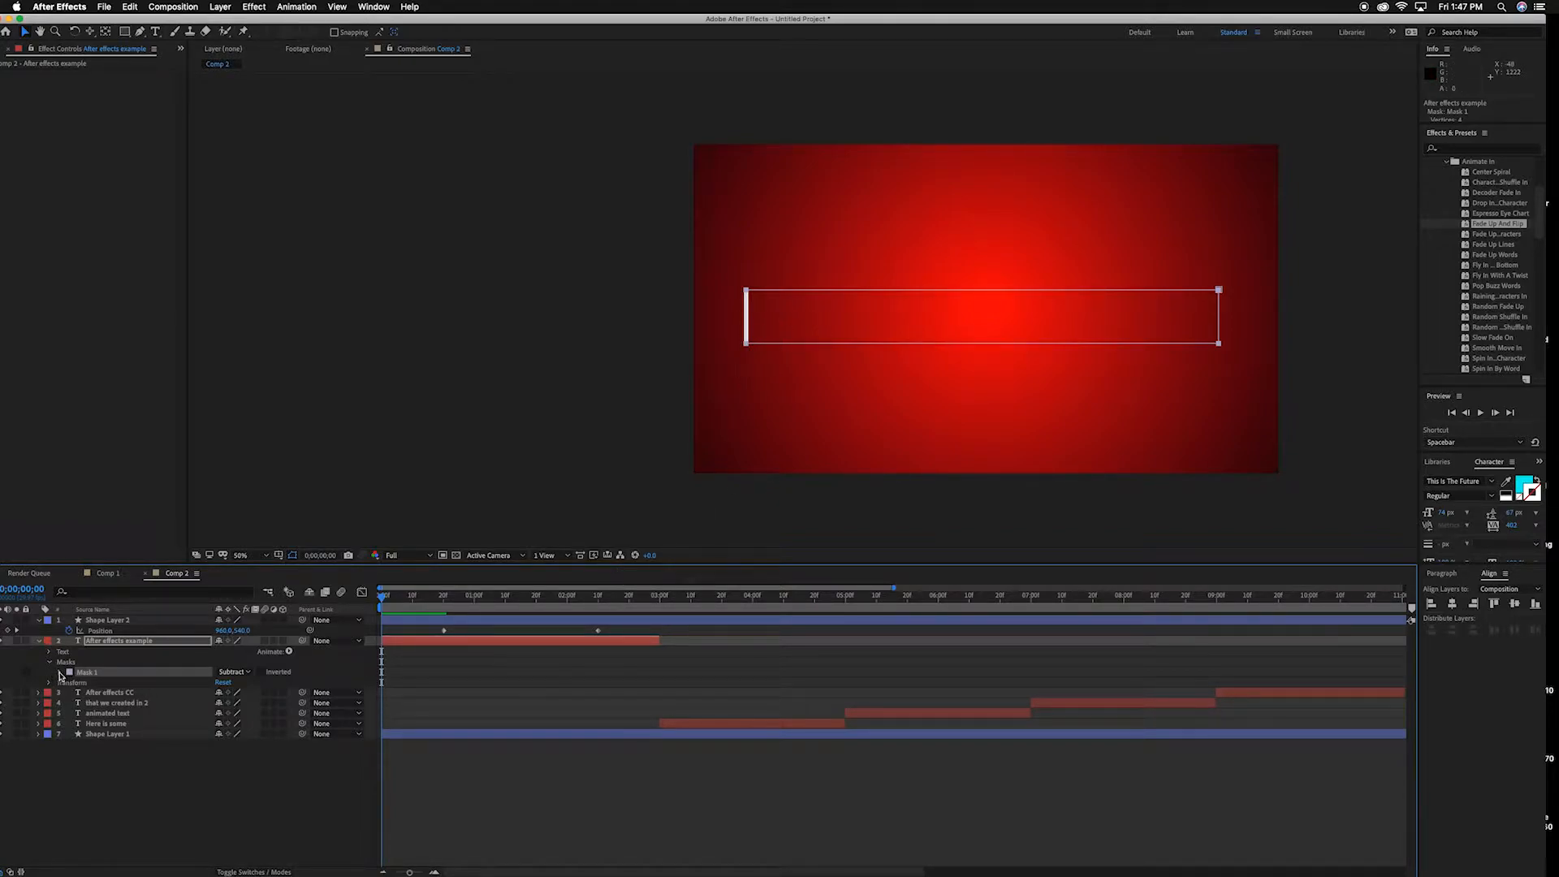
pyautogui.moveTo(382, 600); pyautogui.dragTo(444, 602)
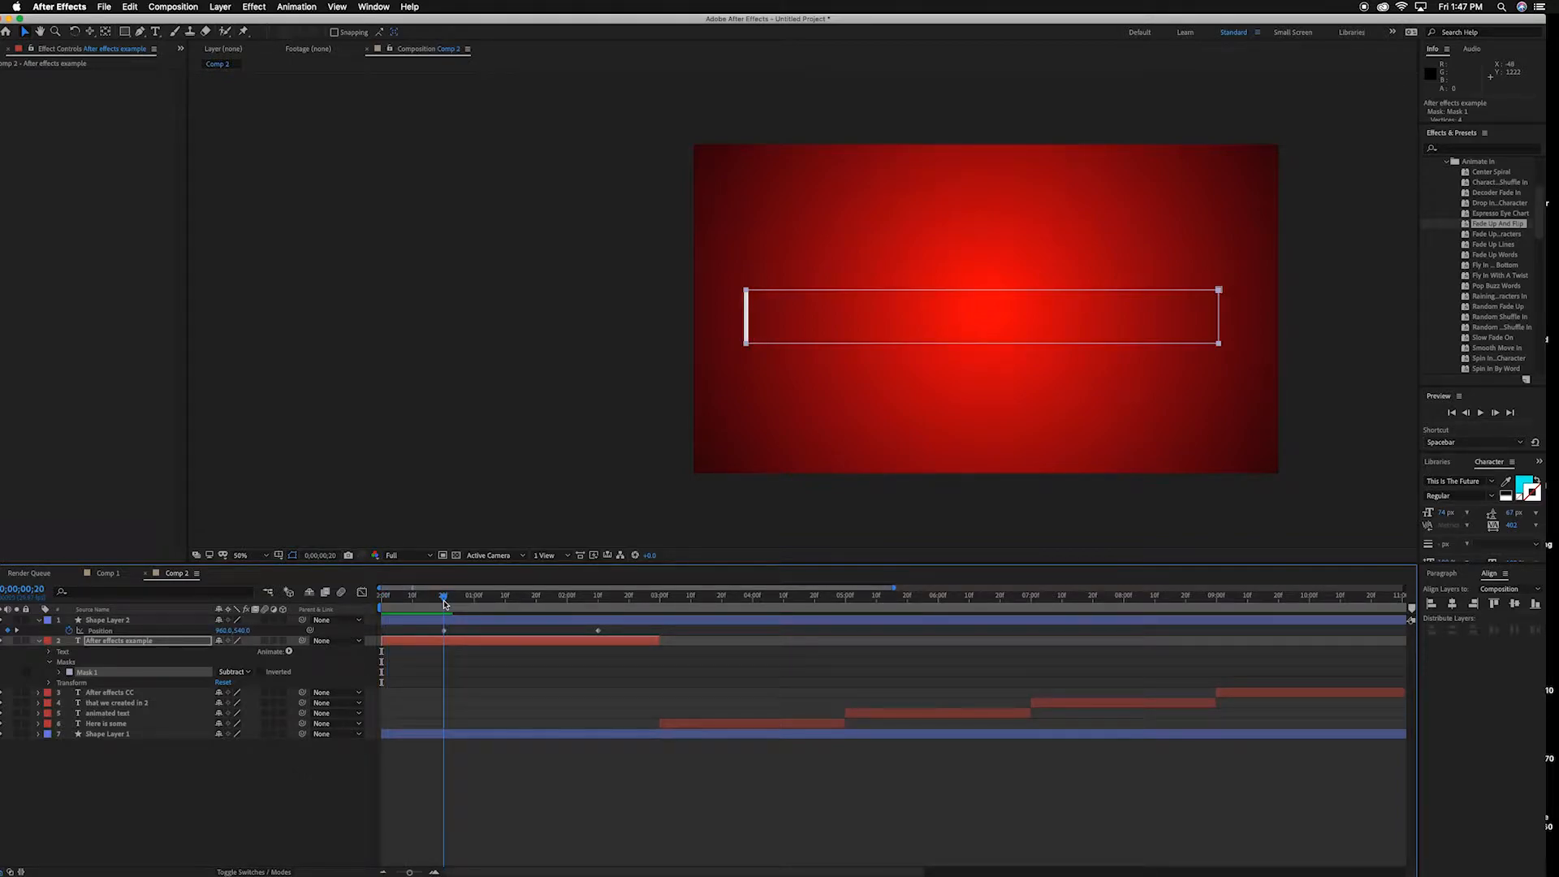
pyautogui.click(60, 673)
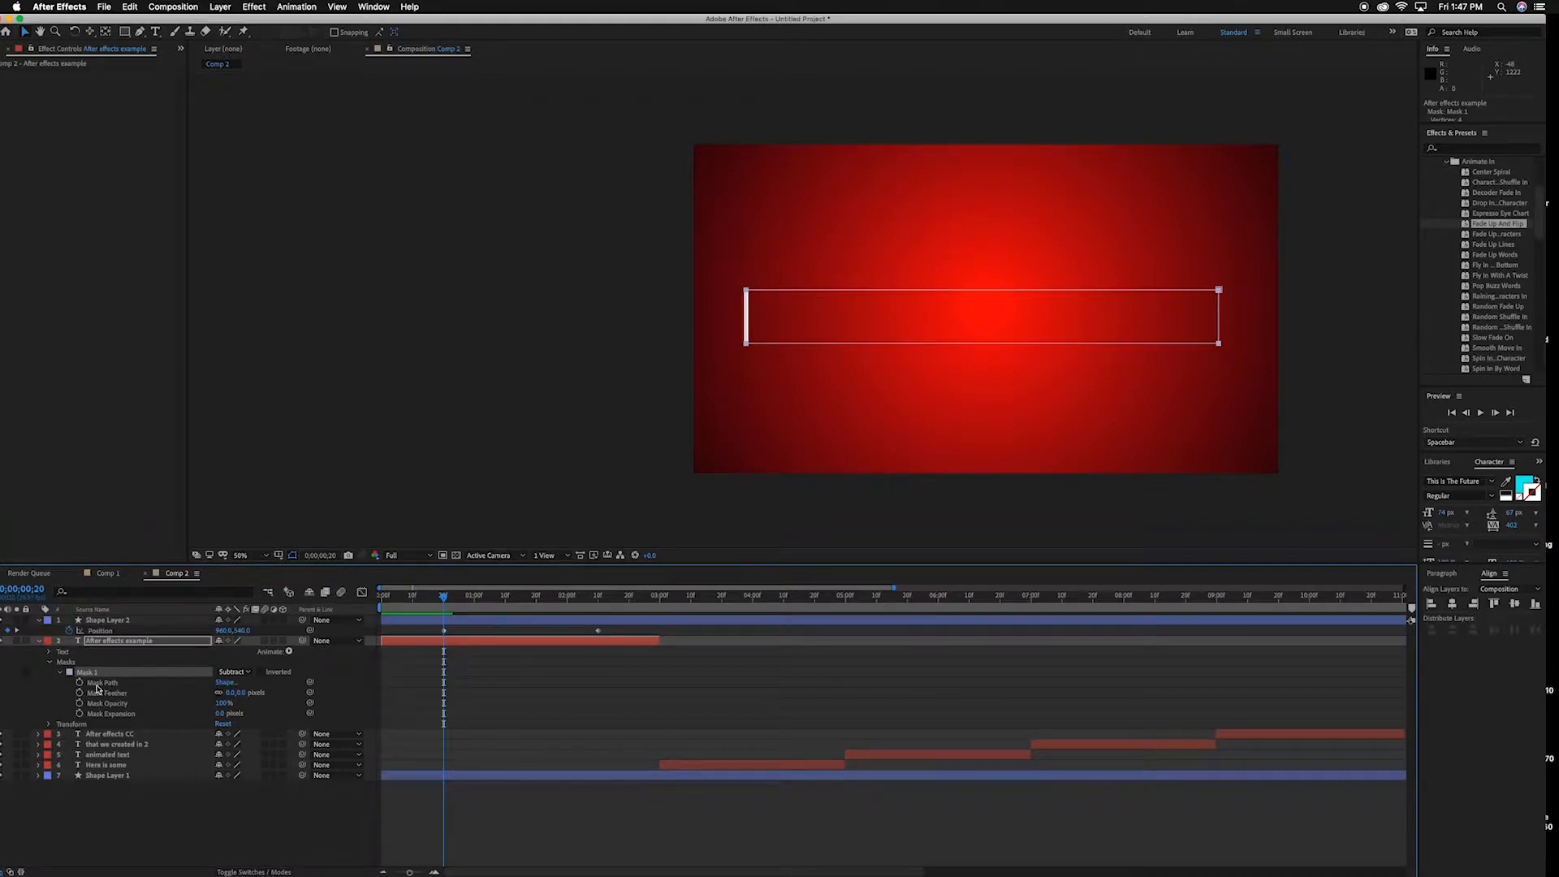
pyautogui.click(96, 684)
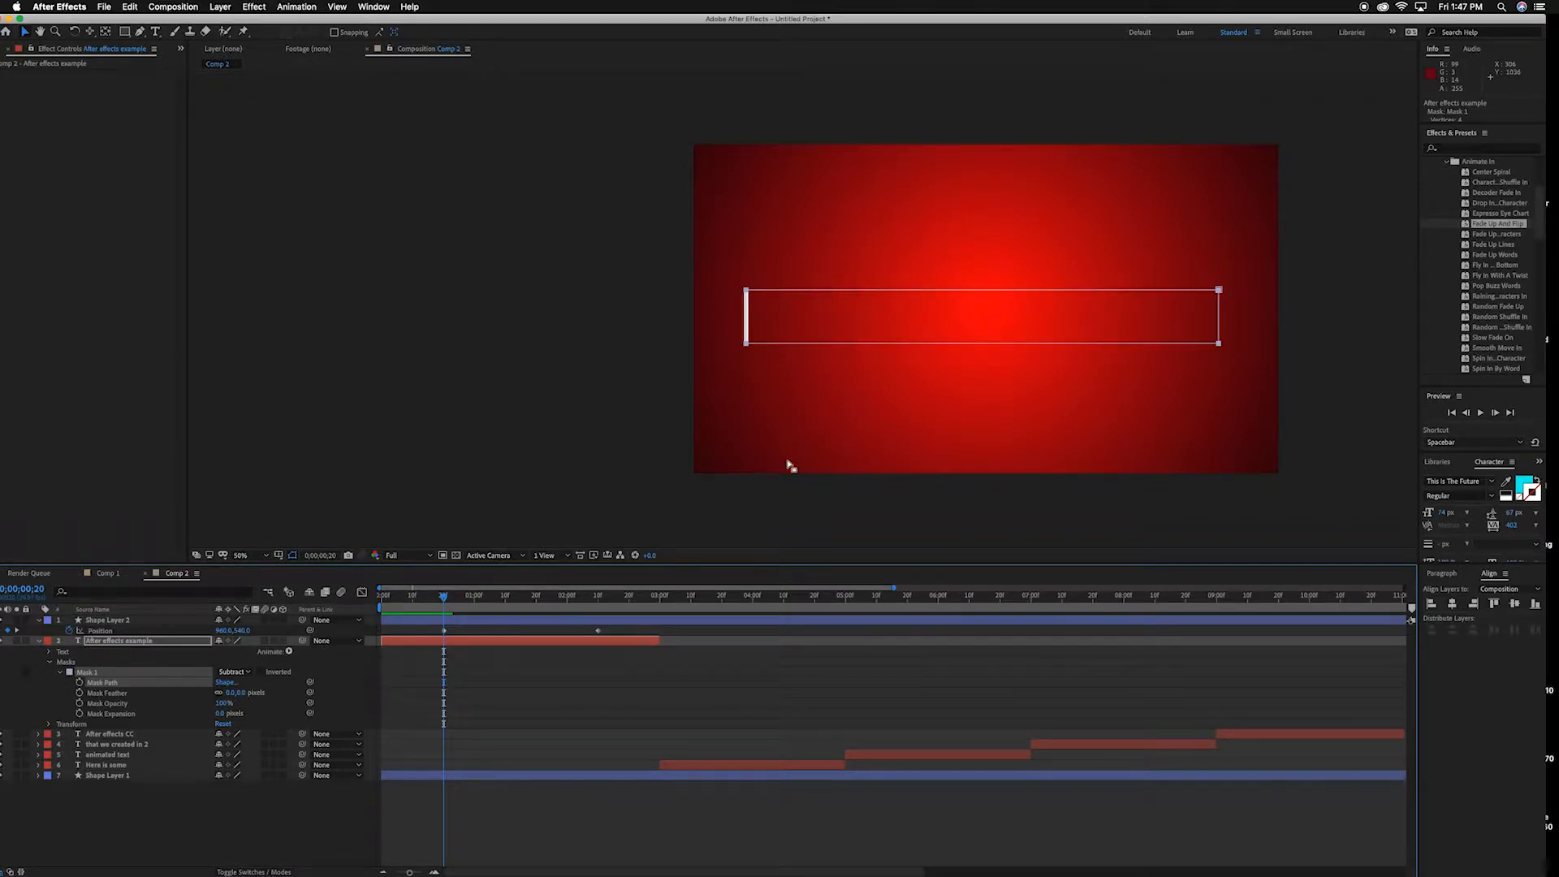
pyautogui.click(80, 683)
# At 0;00;02;10, shift the title's mask horizontally rightward until its left edge meets the white bar after the last letter.
pyautogui.moveTo(450, 601); pyautogui.dragTo(598, 617)
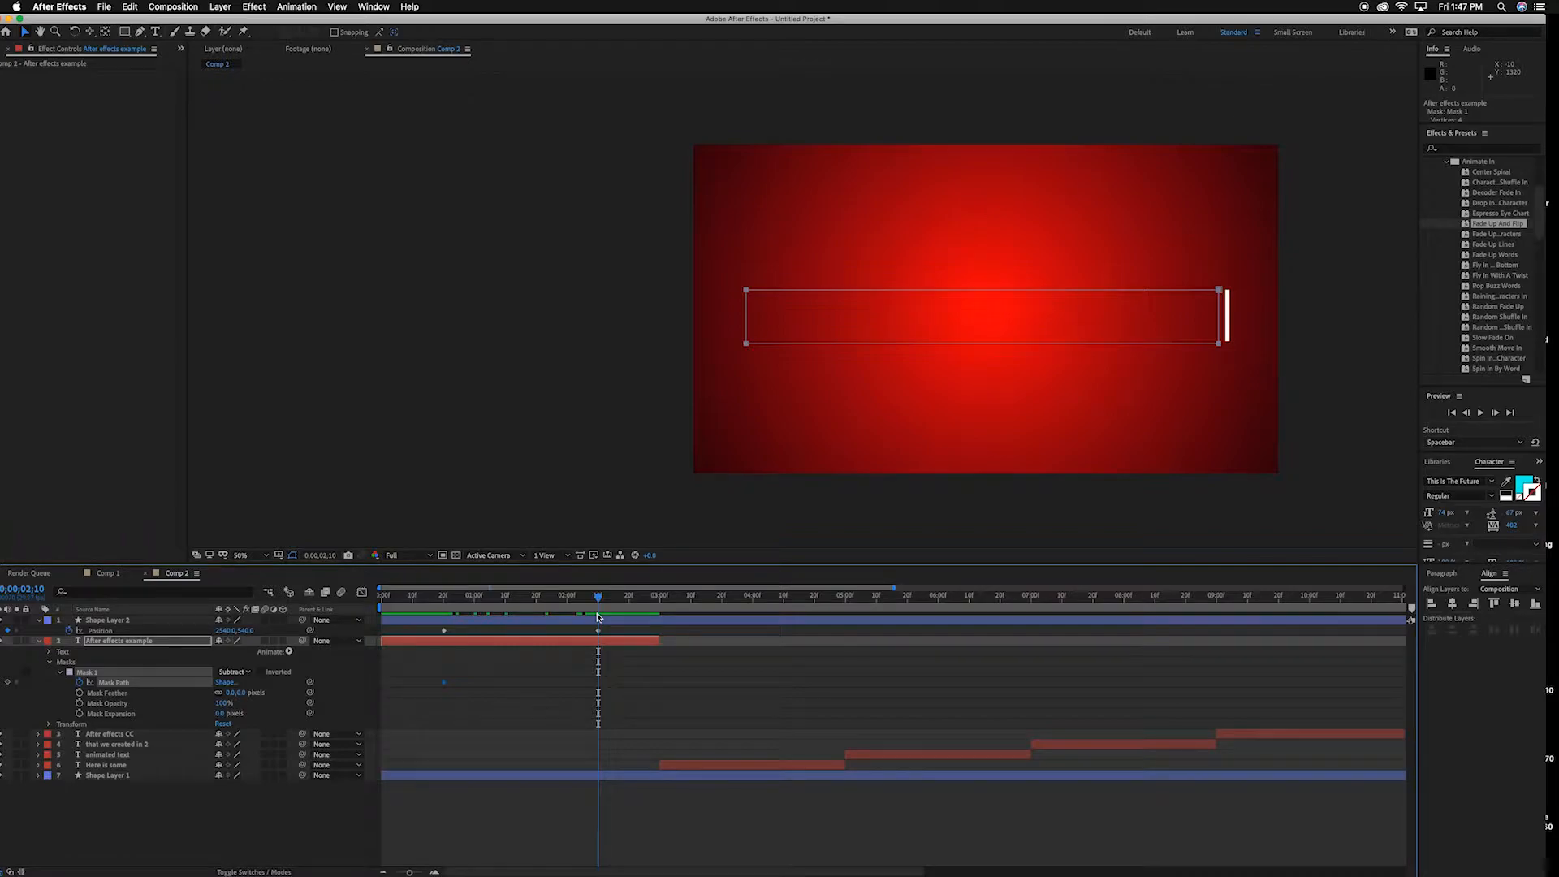
pyautogui.hotkey('shift', 'Right')
pyautogui.hotkey('shift', 'Right')
pyautogui.hotkey('shift', 'Right')
pyautogui.hotkey('shift', 'Right')
pyautogui.hotkey('shift', 'Right')
pyautogui.hotkey('shift', 'Right')
pyautogui.hotkey('shift', 'Right')
pyautogui.hotkey('shift', 'Right')
pyautogui.hotkey('shift', 'Right')
pyautogui.hotkey('shift', 'Right')
pyautogui.hotkey('shift', 'Right')
pyautogui.hotkey('shift', 'Right')
pyautogui.hotkey('shift', 'Right')
pyautogui.hotkey('shift', 'Right')
pyautogui.hotkey('shift', 'Right')
pyautogui.hotkey('shift', 'Right')
pyautogui.hotkey('shift', 'Right')
pyautogui.hotkey('shift', 'Right')
pyautogui.hotkey('shift', 'Right')
pyautogui.hotkey('shift', 'Right')
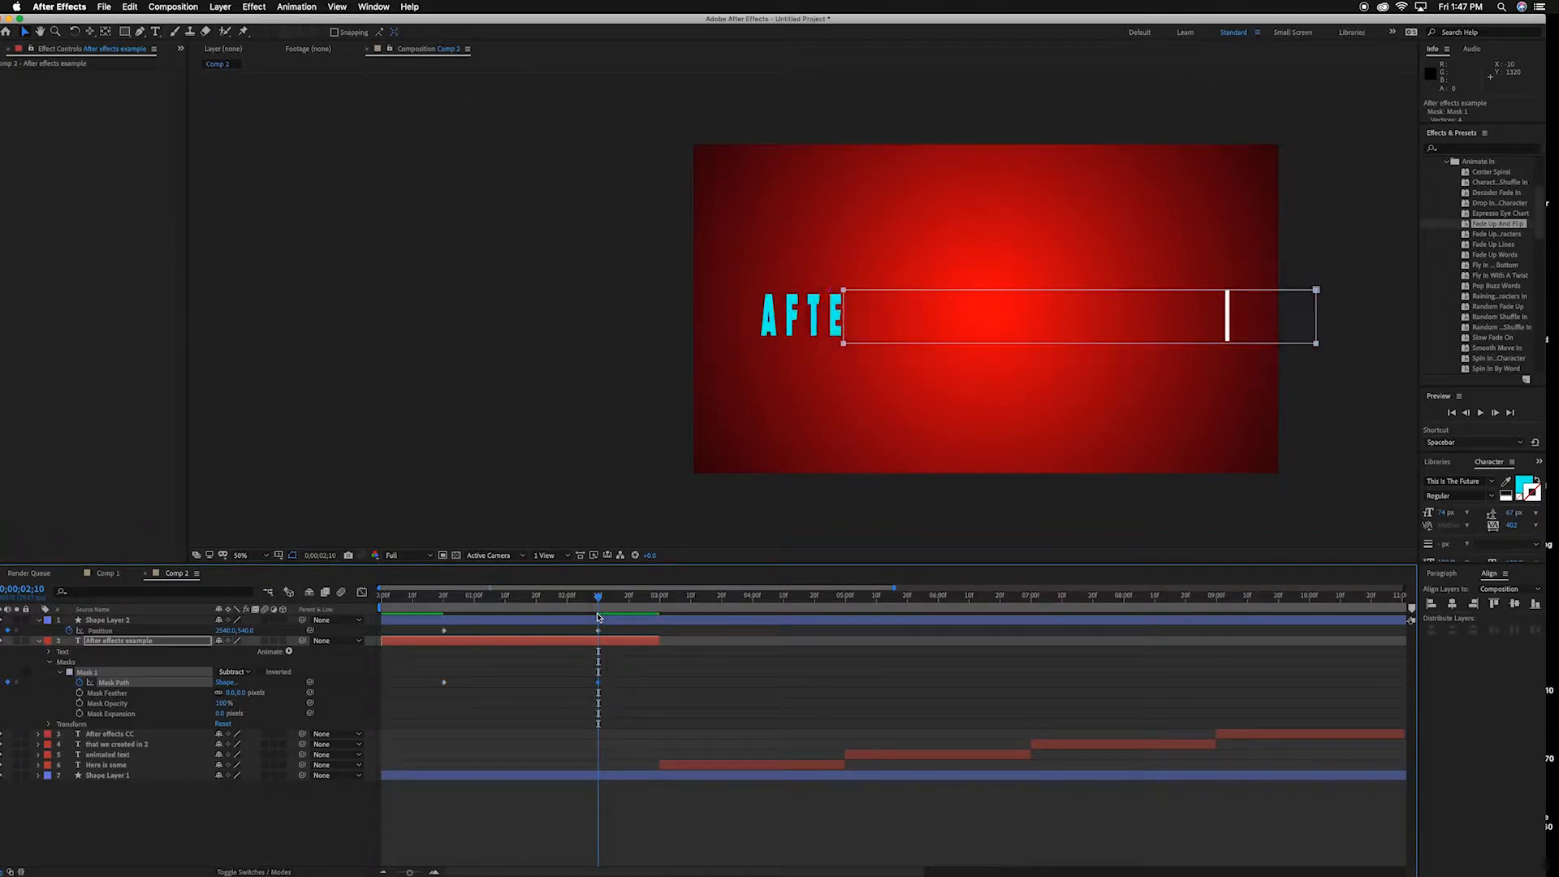
pyautogui.hotkey('shift', 'Right')
pyautogui.hotkey('shift', 'Right')
pyautogui.hotkey('shift', 'Right')
pyautogui.hotkey('shift', 'Right')
pyautogui.hotkey('shift', 'Right')
pyautogui.hotkey('shift', 'Right')
pyautogui.hotkey('shift', 'Right')
pyautogui.hotkey('shift', 'Right')
pyautogui.hotkey('shift', 'Right')
pyautogui.hotkey('shift', 'Right')
pyautogui.hotkey('shift', 'Right')
pyautogui.hotkey('shift', 'Right')
pyautogui.hotkey('shift', 'Right')
pyautogui.hotkey('shift', 'Right')
pyautogui.hotkey('shift', 'Right')
pyautogui.hotkey('shift', 'Right')
pyautogui.hotkey('shift', 'Right')
pyautogui.hotkey('shift', 'Right')
pyautogui.hotkey('shift', 'Right')
pyautogui.hotkey('shift', 'Right')
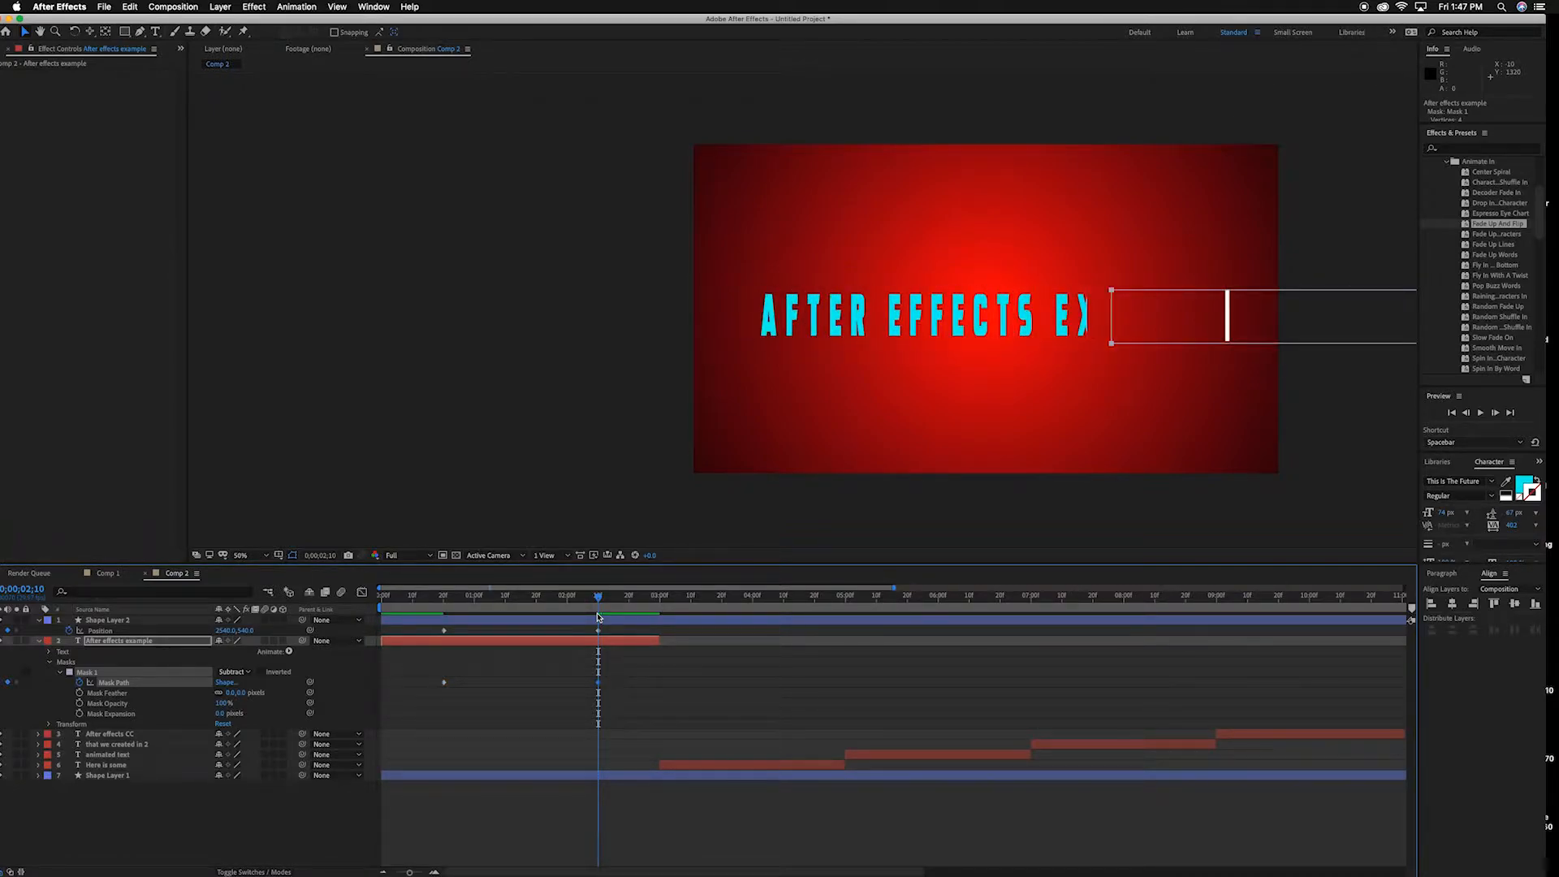
pyautogui.hotkey('shift', 'Right')
pyautogui.hotkey('shift', 'Right')
pyautogui.hotkey('shift', 'Right')
pyautogui.hotkey('shift', 'Right')
pyautogui.hotkey('shift', 'Right')
pyautogui.hotkey('shift', 'Right')
pyautogui.hotkey('shift', 'Right')
pyautogui.hotkey('shift', 'Right')
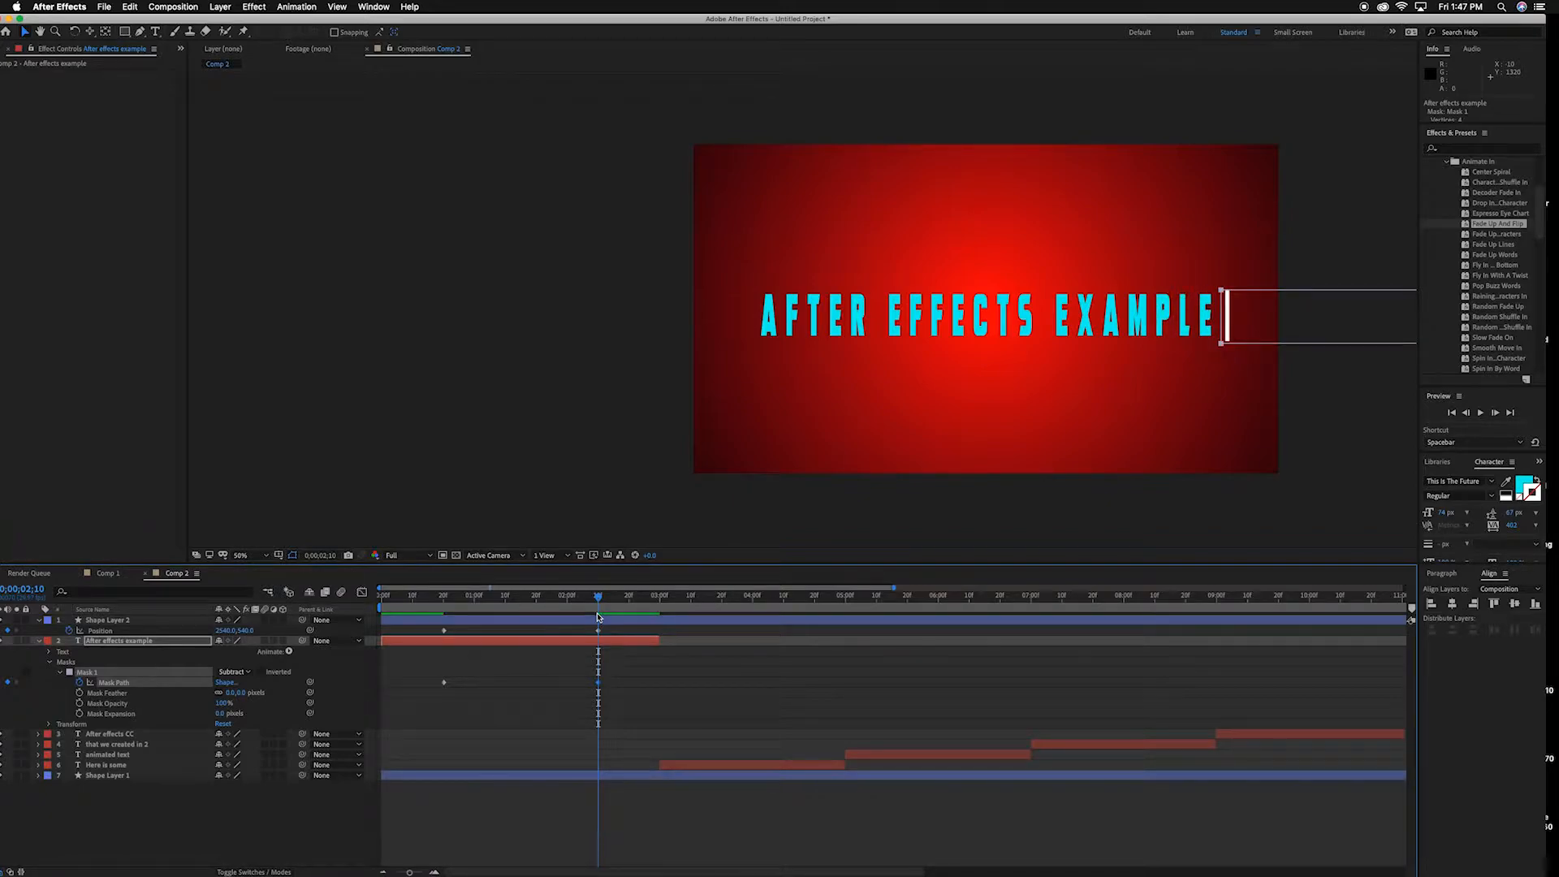
pyautogui.hotkey('shift', 'Right')
pyautogui.hotkey('shift', 'Right')
pyautogui.hotkey('shift', 'Right')
# Preview the title reveal and apply Easy Ease to the bar's Position keyframes and the title's Mask Path keyframes.
pyautogui.moveTo(599, 599); pyautogui.dragTo(434, 608)
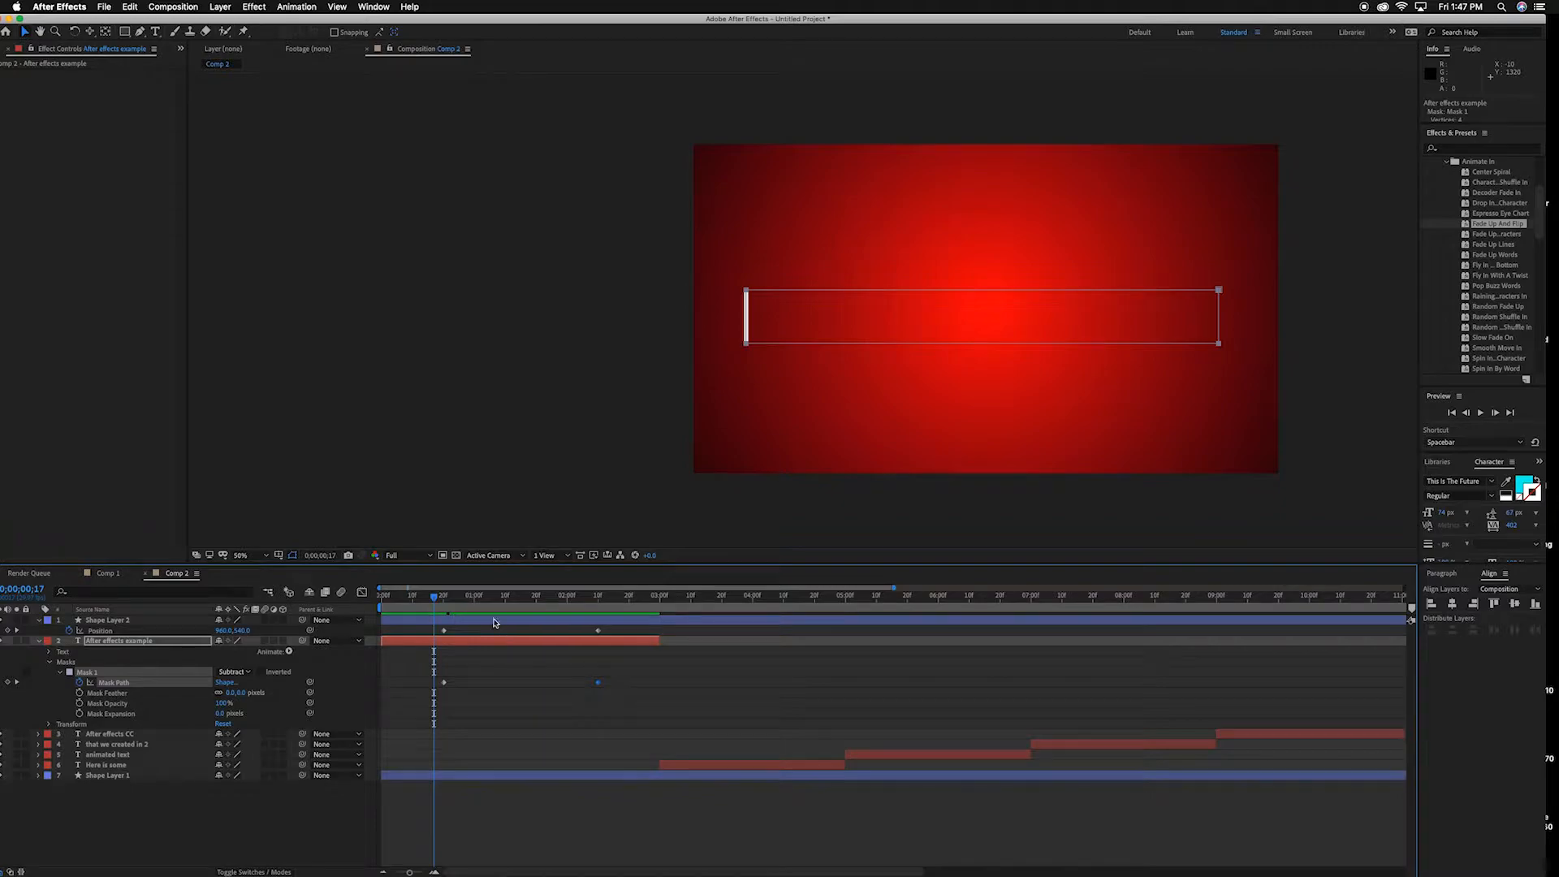
pyautogui.press('space')
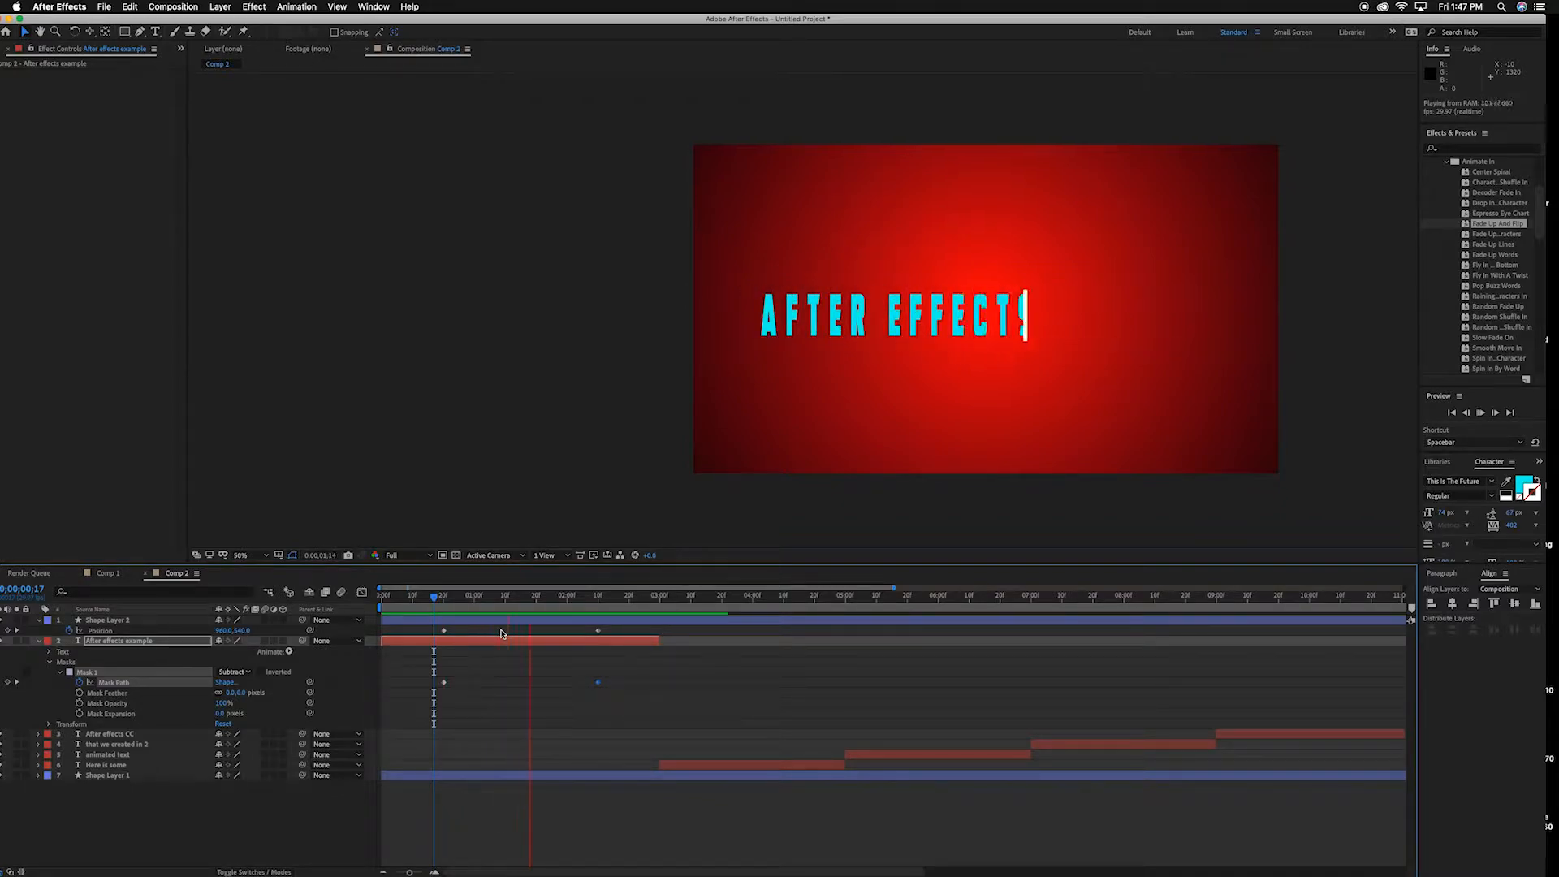
pyautogui.press('space')
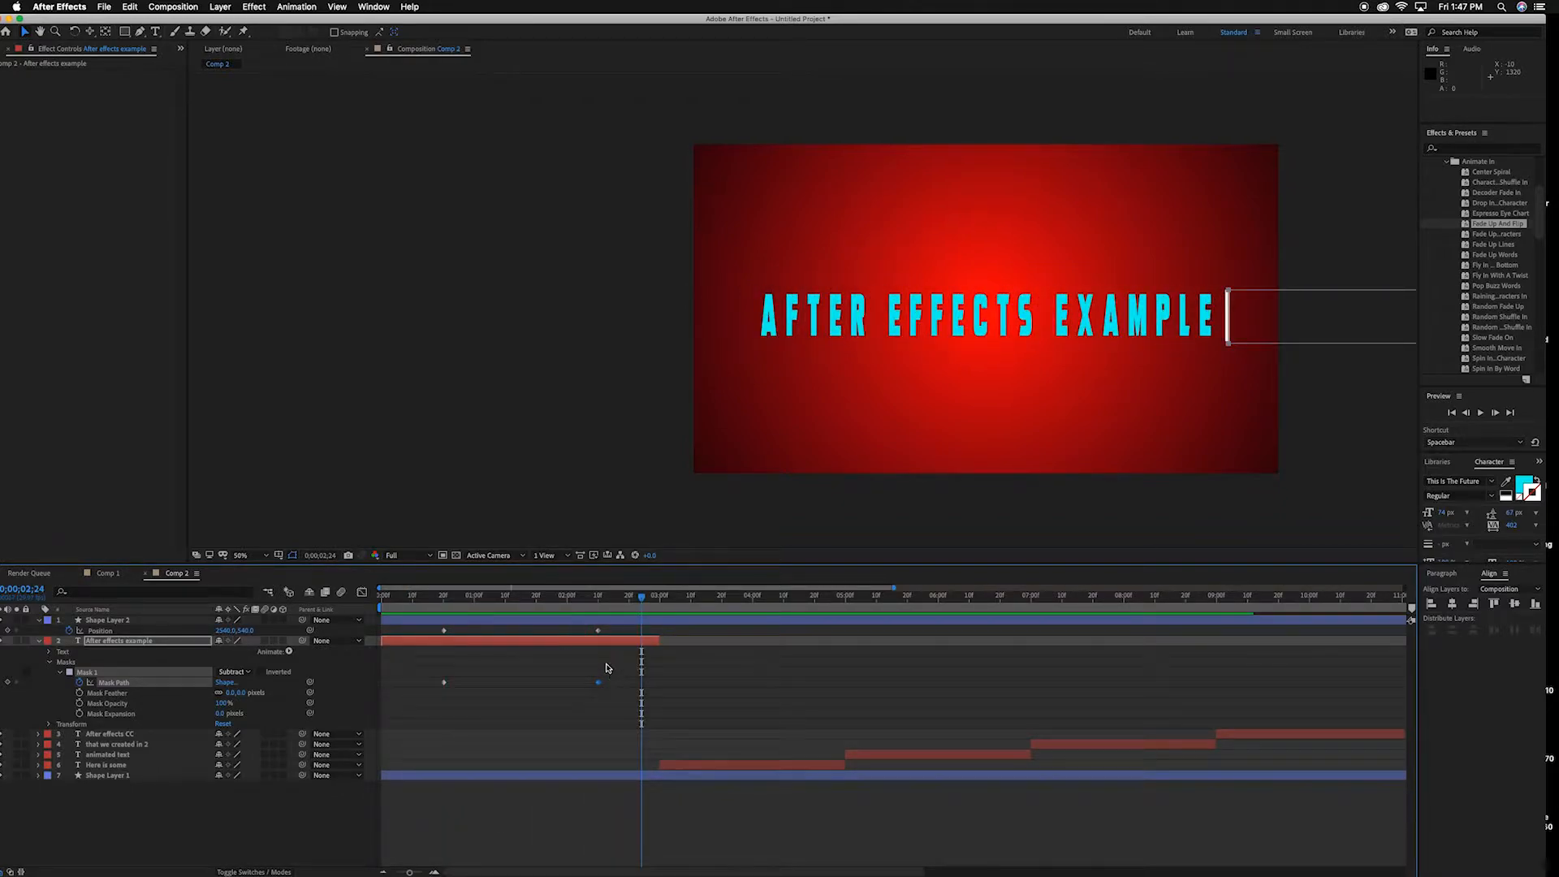
pyautogui.moveTo(619, 632); pyautogui.dragTo(422, 693)
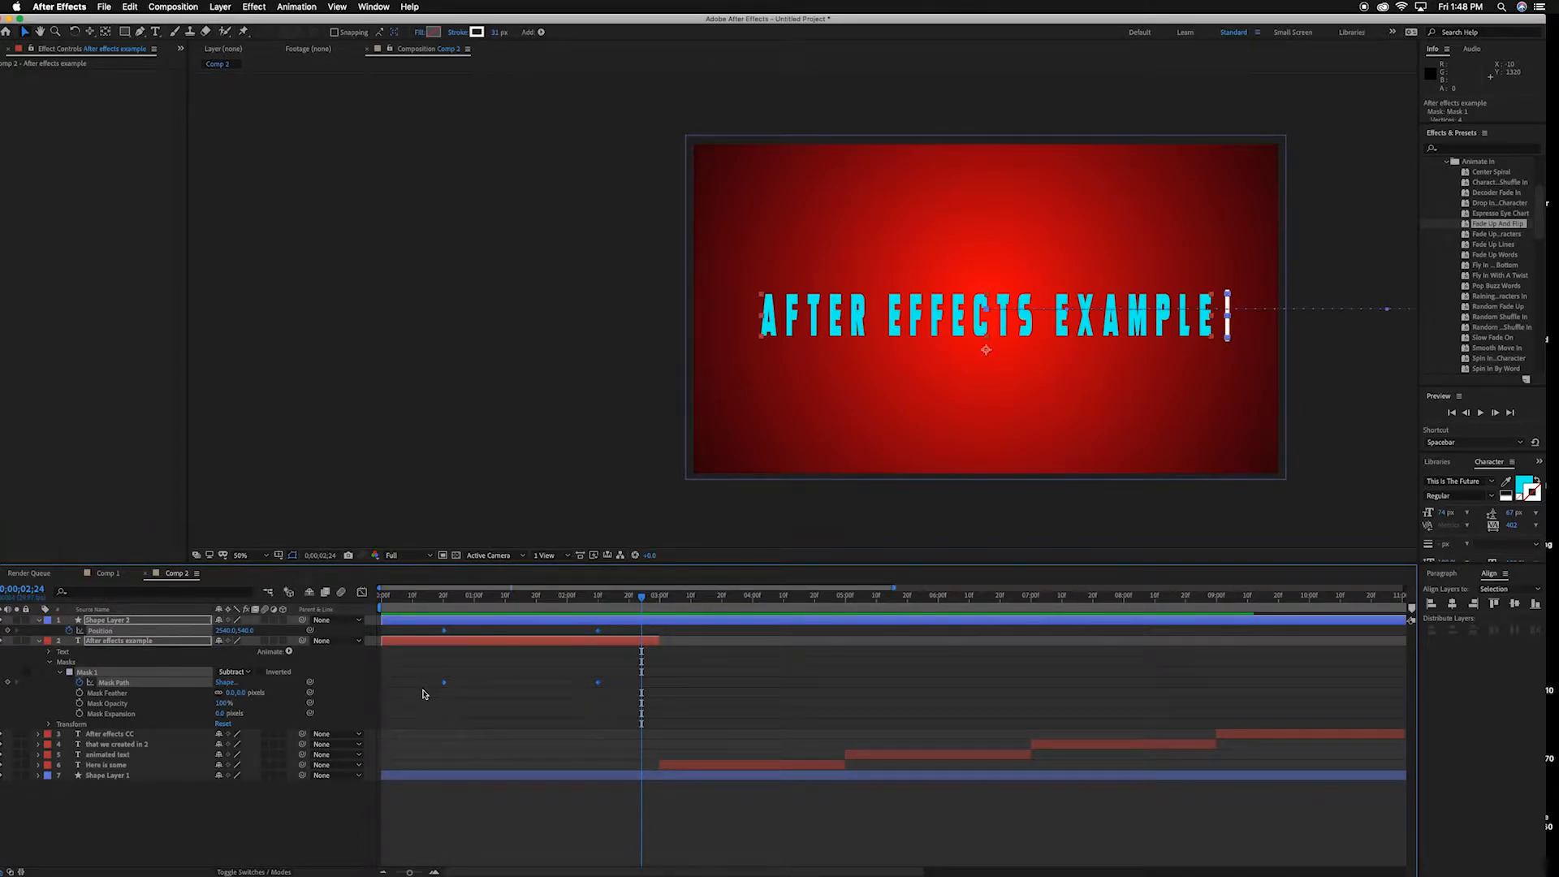
pyautogui.press('F9')
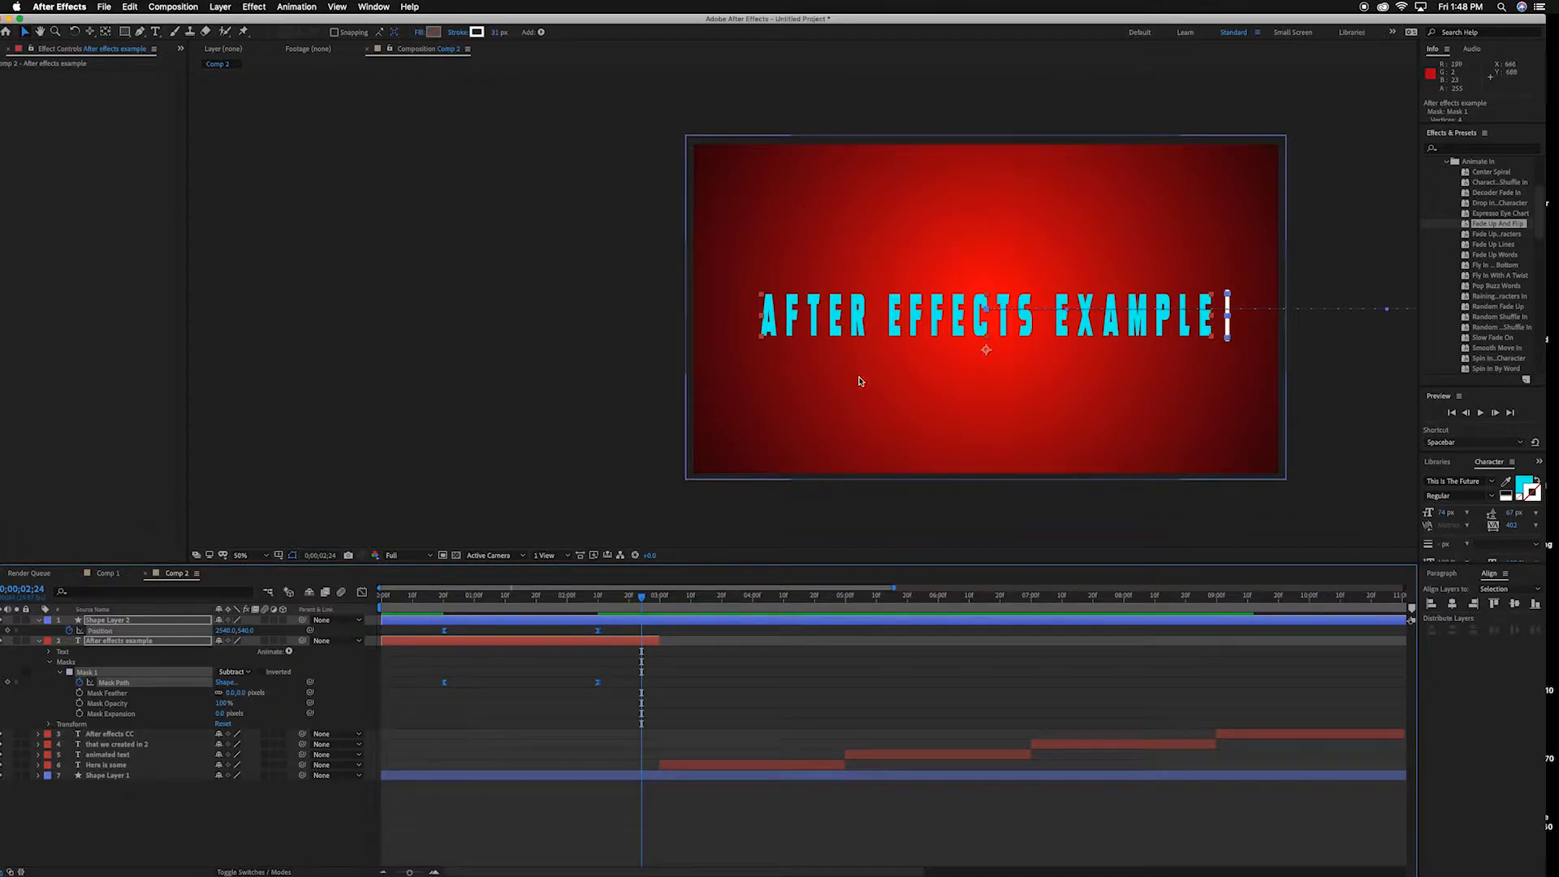
# Keyframe the white bar's Scale at 0;00;00;20, set its vertical scale to 0% at 0;00;00;05, and preview the growth.
pyautogui.moveTo(641, 598); pyautogui.dragTo(443, 607)
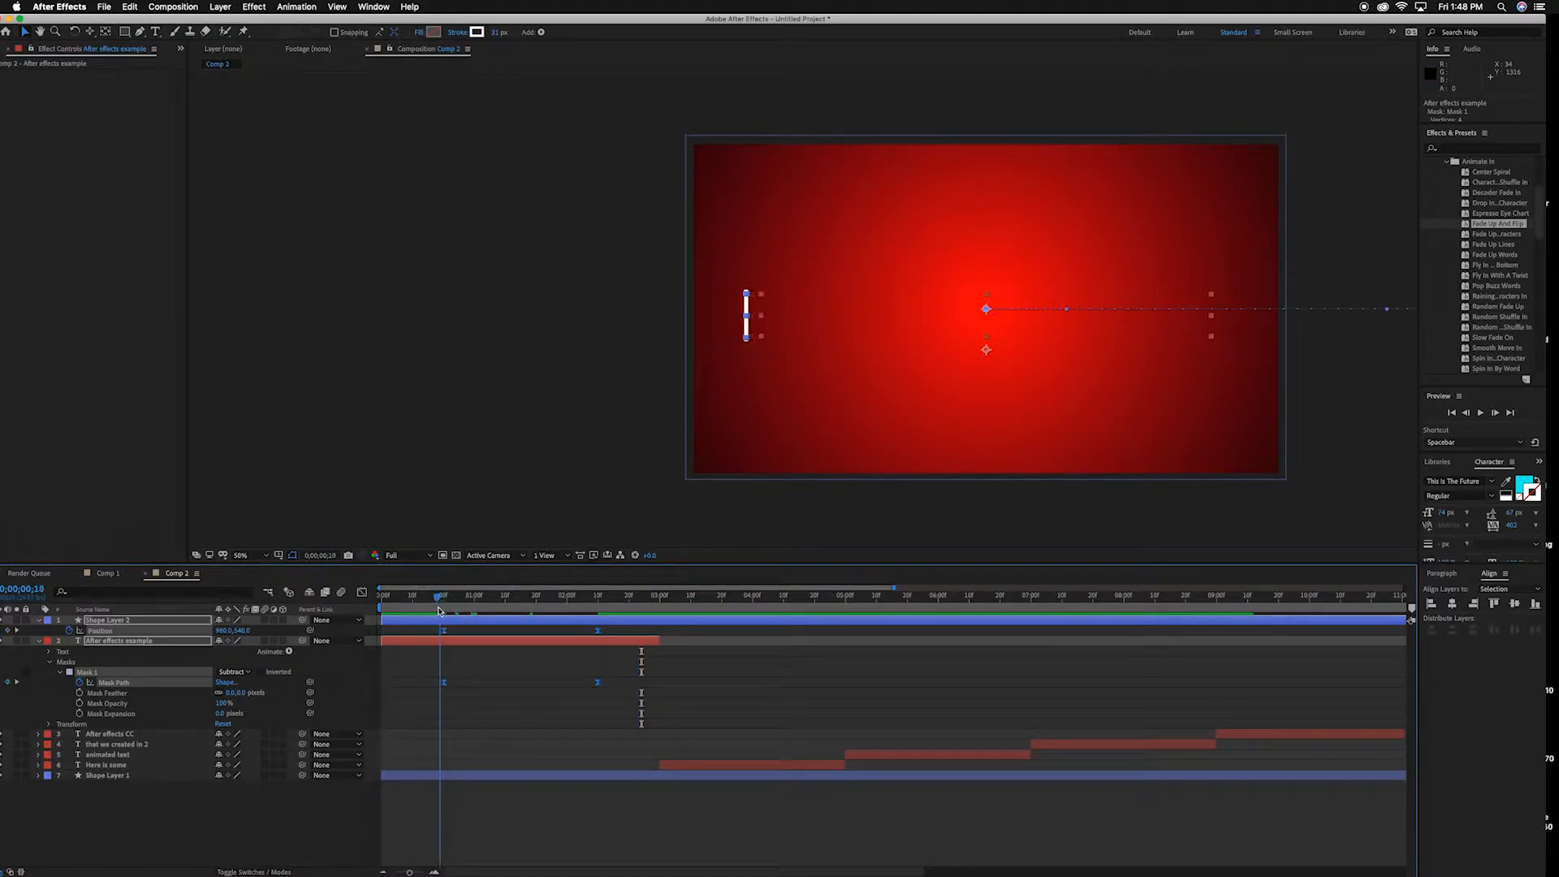
pyautogui.click(124, 621)
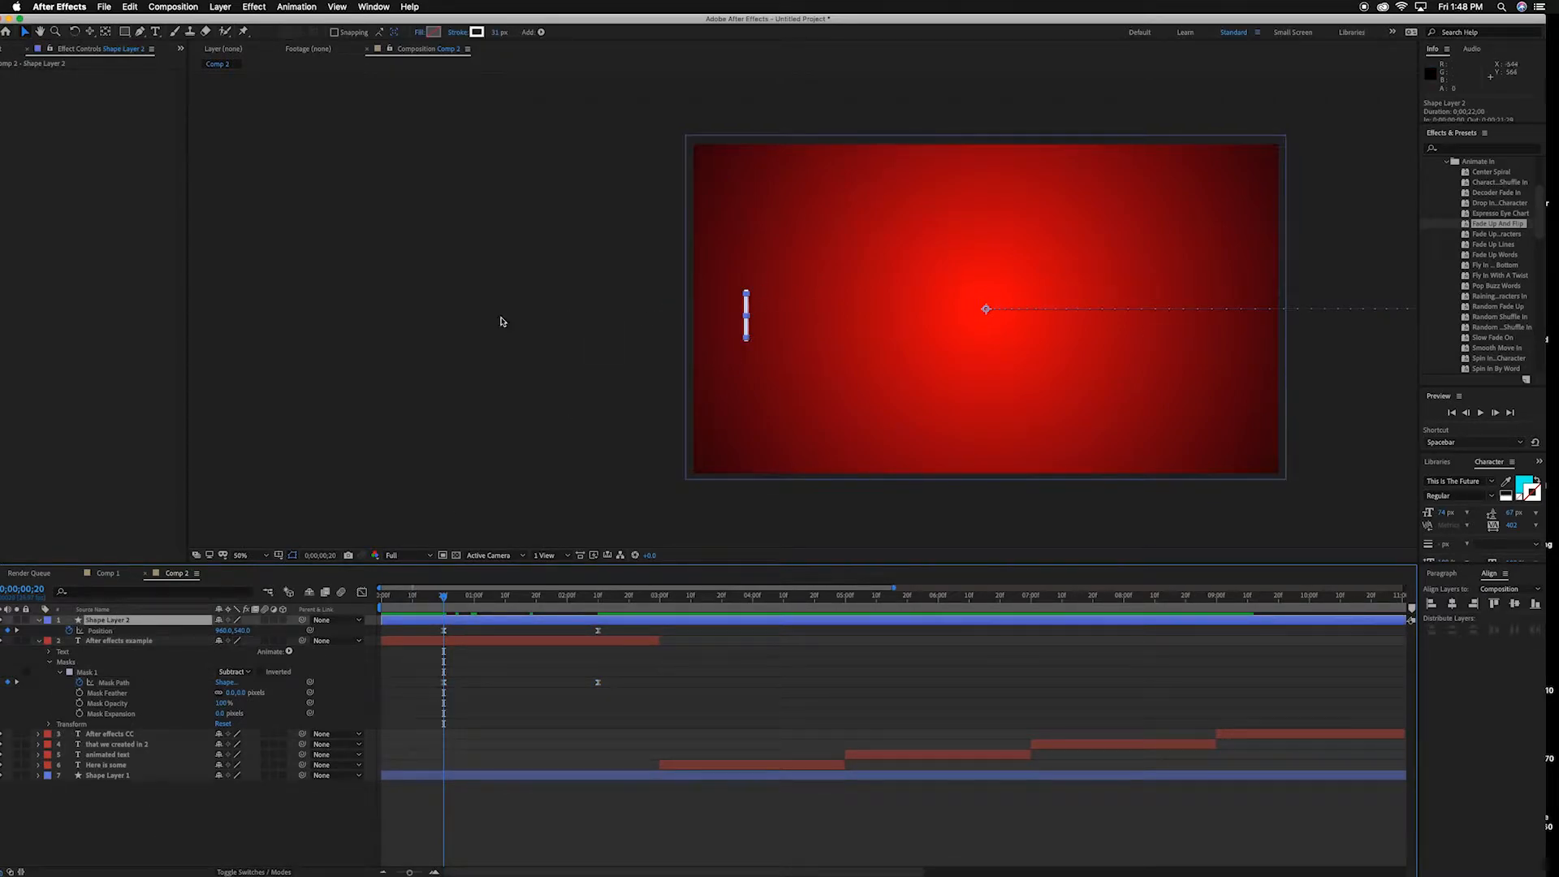
pyautogui.press('s')
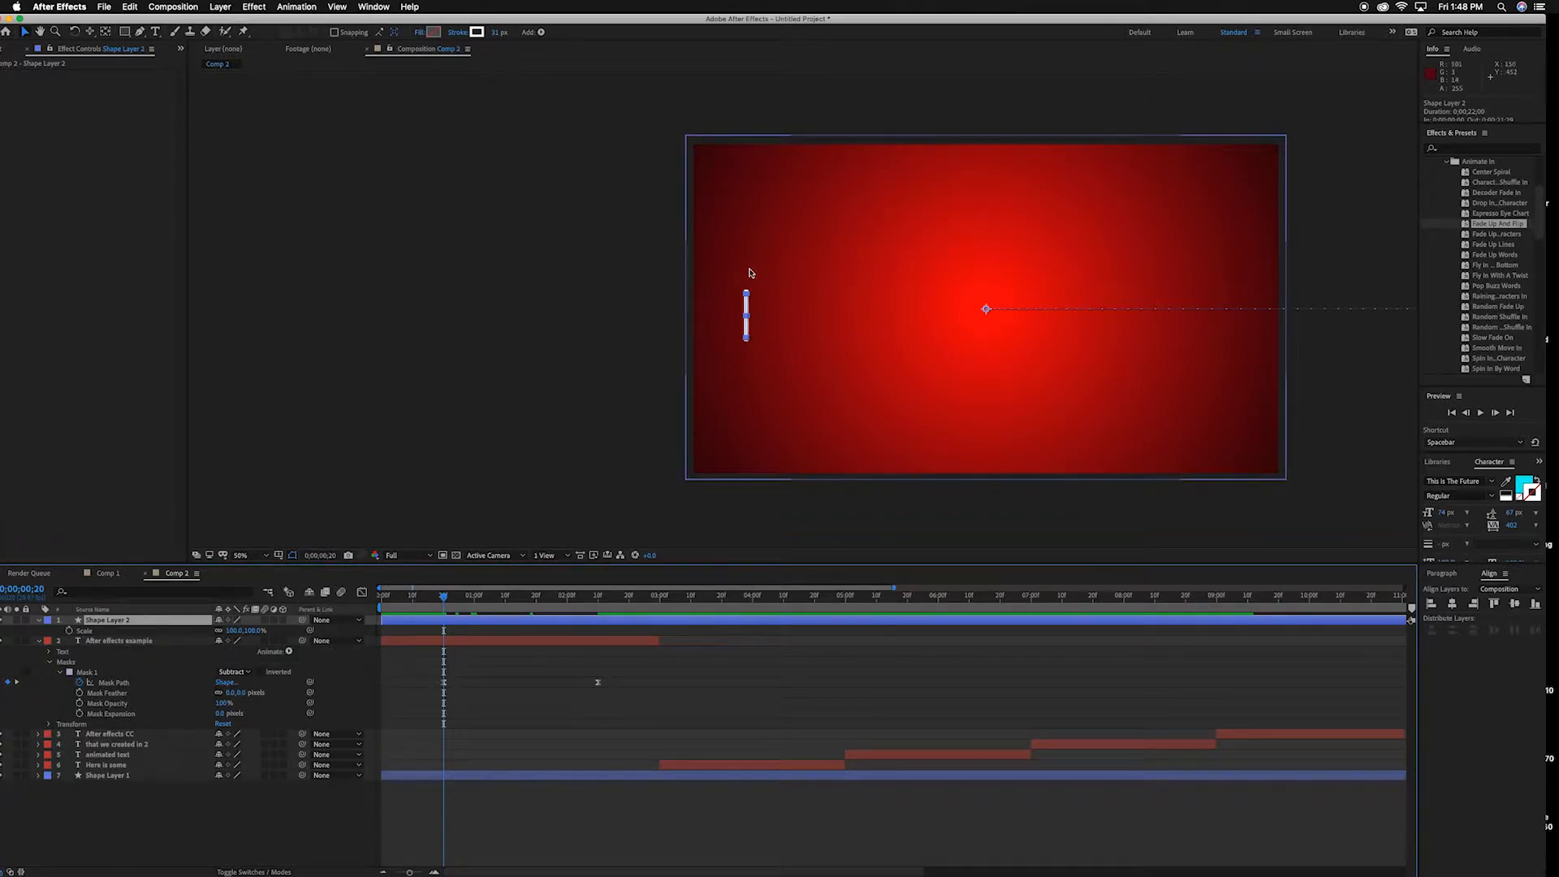
pyautogui.click(70, 630)
pyautogui.moveTo(444, 600); pyautogui.dragTo(397, 601)
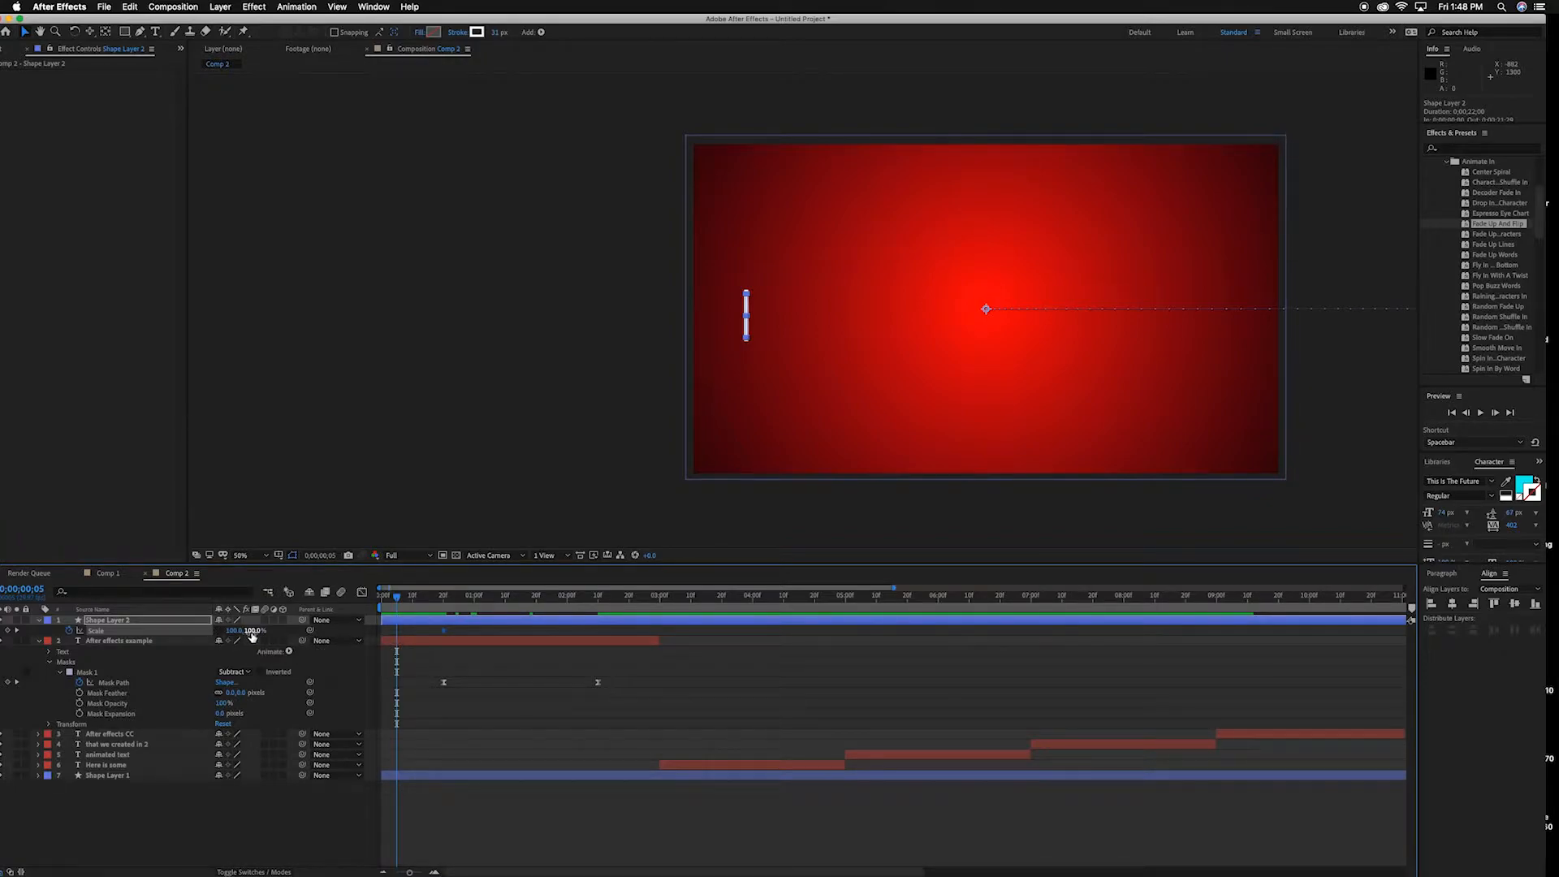
pyautogui.moveTo(256, 631); pyautogui.dragTo(241, 632)
pyautogui.press('space')
pyautogui.press('space')
# Copy both of the white bar's Scale keyframes and paste them at 0;00;02;10.
pyautogui.click(446, 599)
pyautogui.moveTo(446, 599)
pyautogui.mouseDown()
pyautogui.moveTo(598, 609)
pyautogui.moveTo(444, 604)
pyautogui.mouseUp()
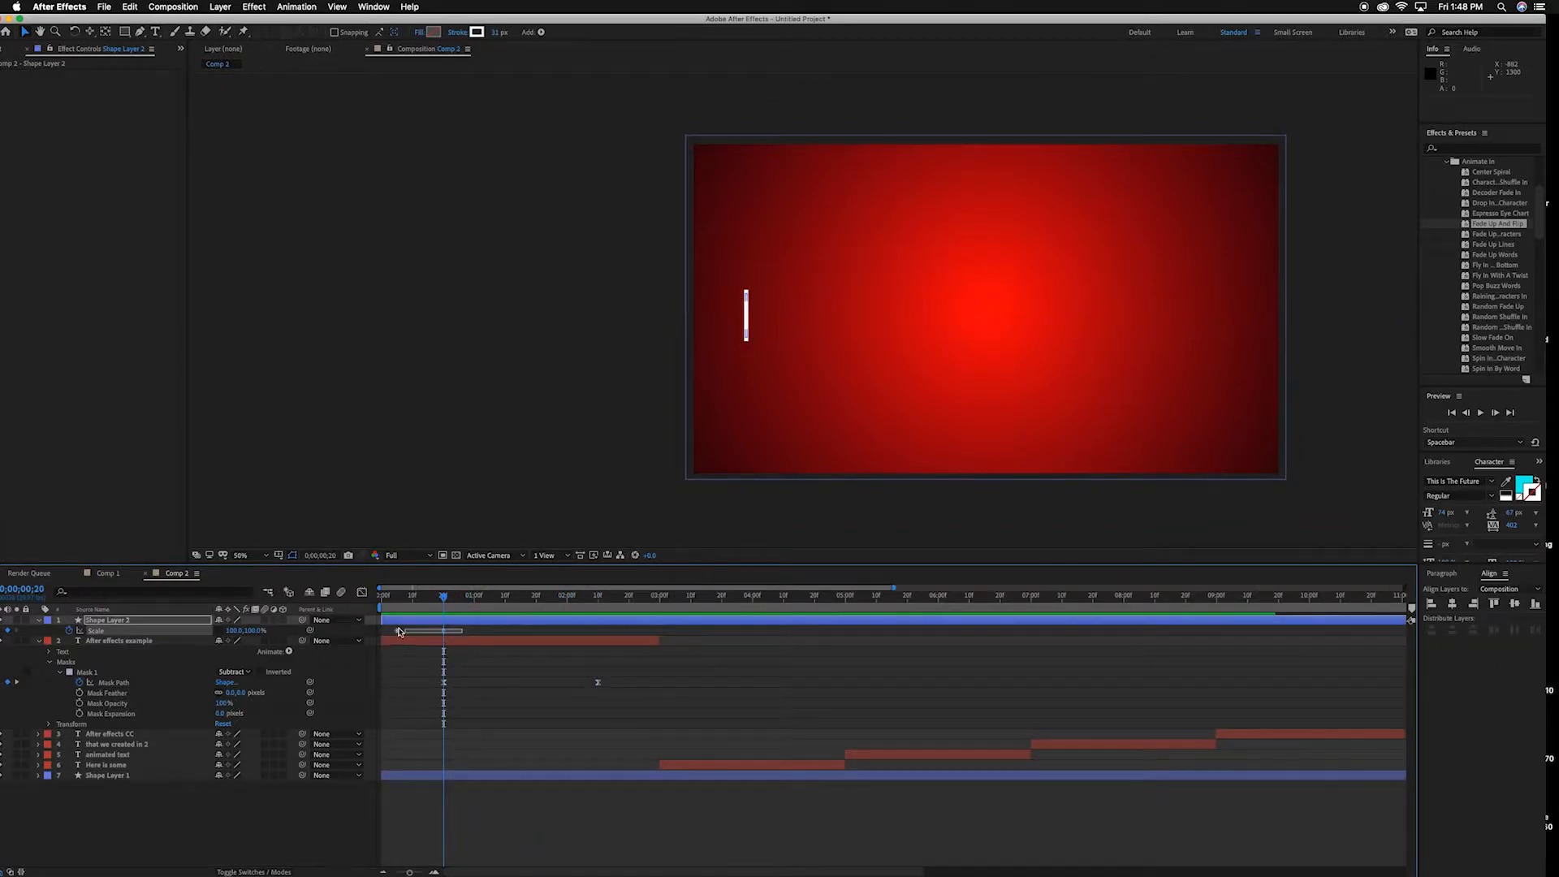
pyautogui.hotkey('ctrl', 'c')
pyautogui.moveTo(445, 599); pyautogui.dragTo(596, 609)
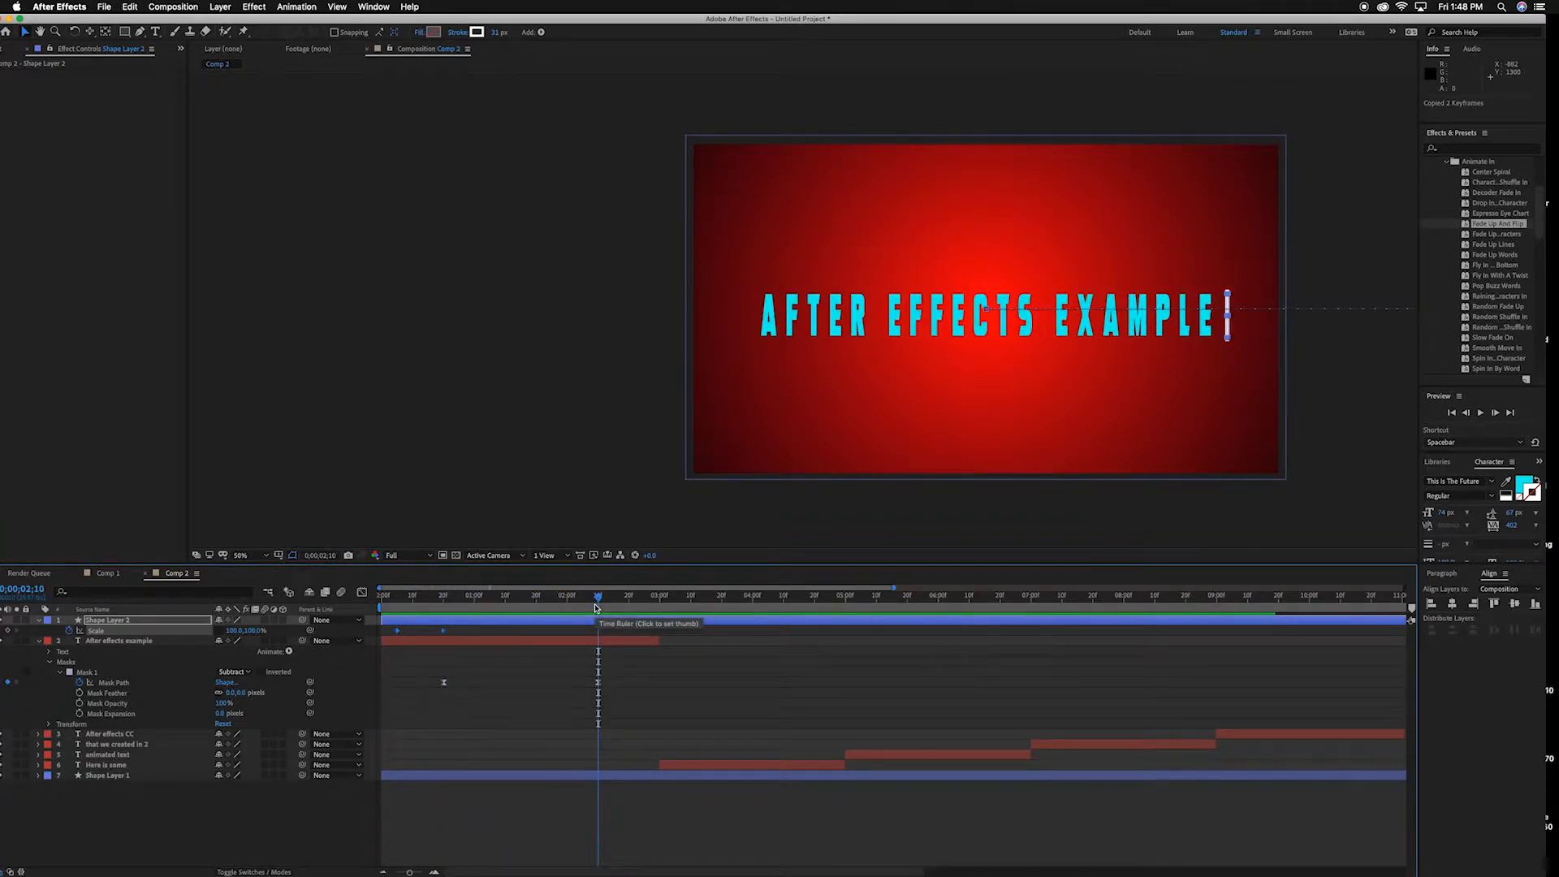
pyautogui.hotkey('ctrl', 'v')
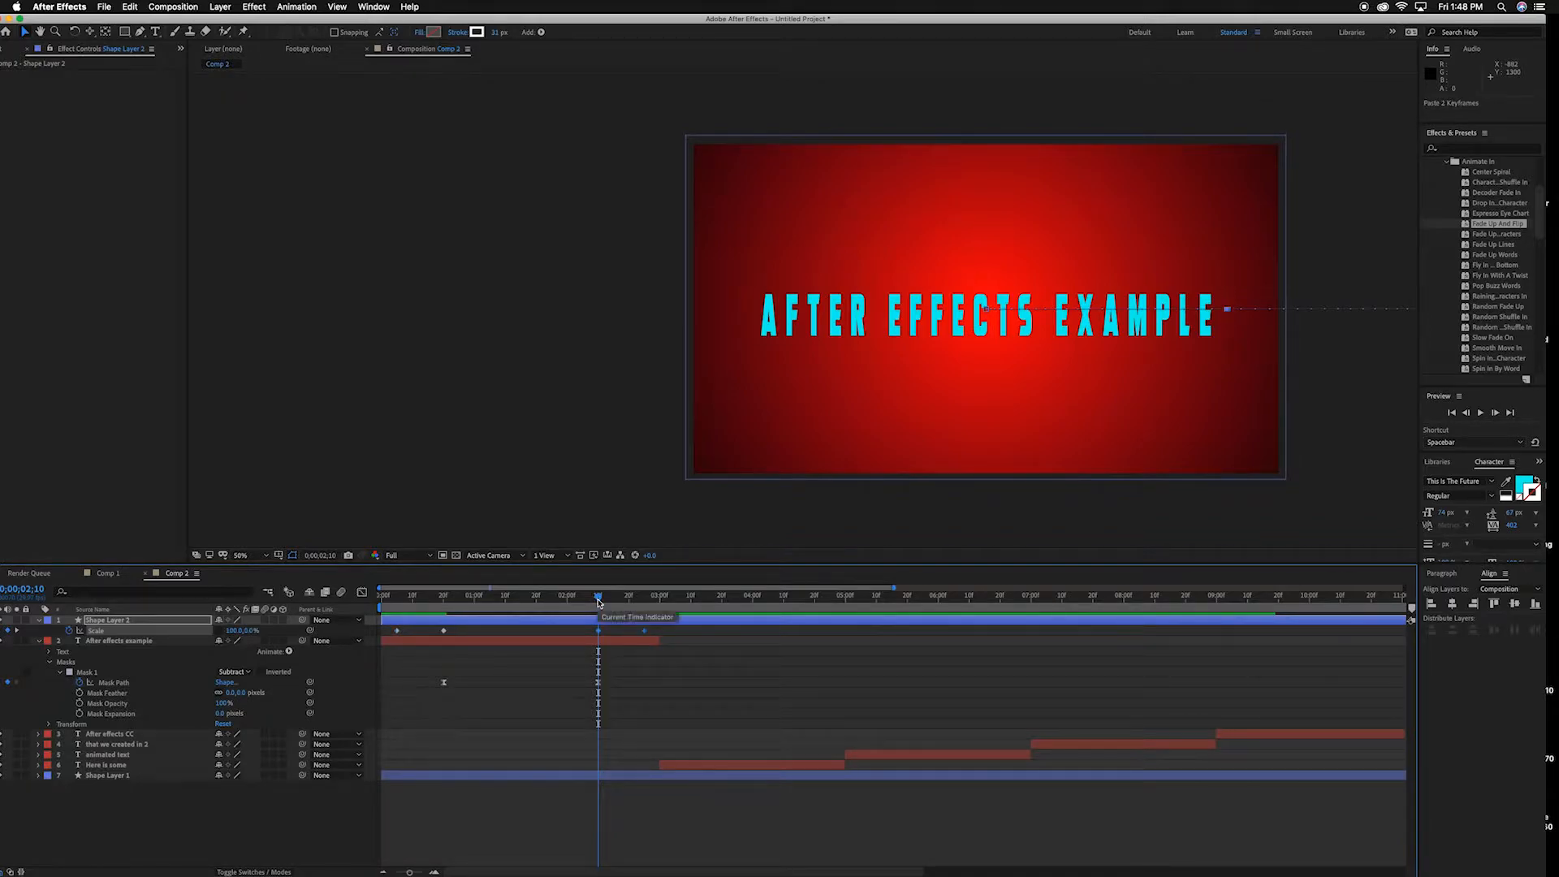
# Reverse the order of the two pasted Scale keyframes so the bar shrinks from 0;00;02;10, and preview the sequence.
pyautogui.click(632, 633)
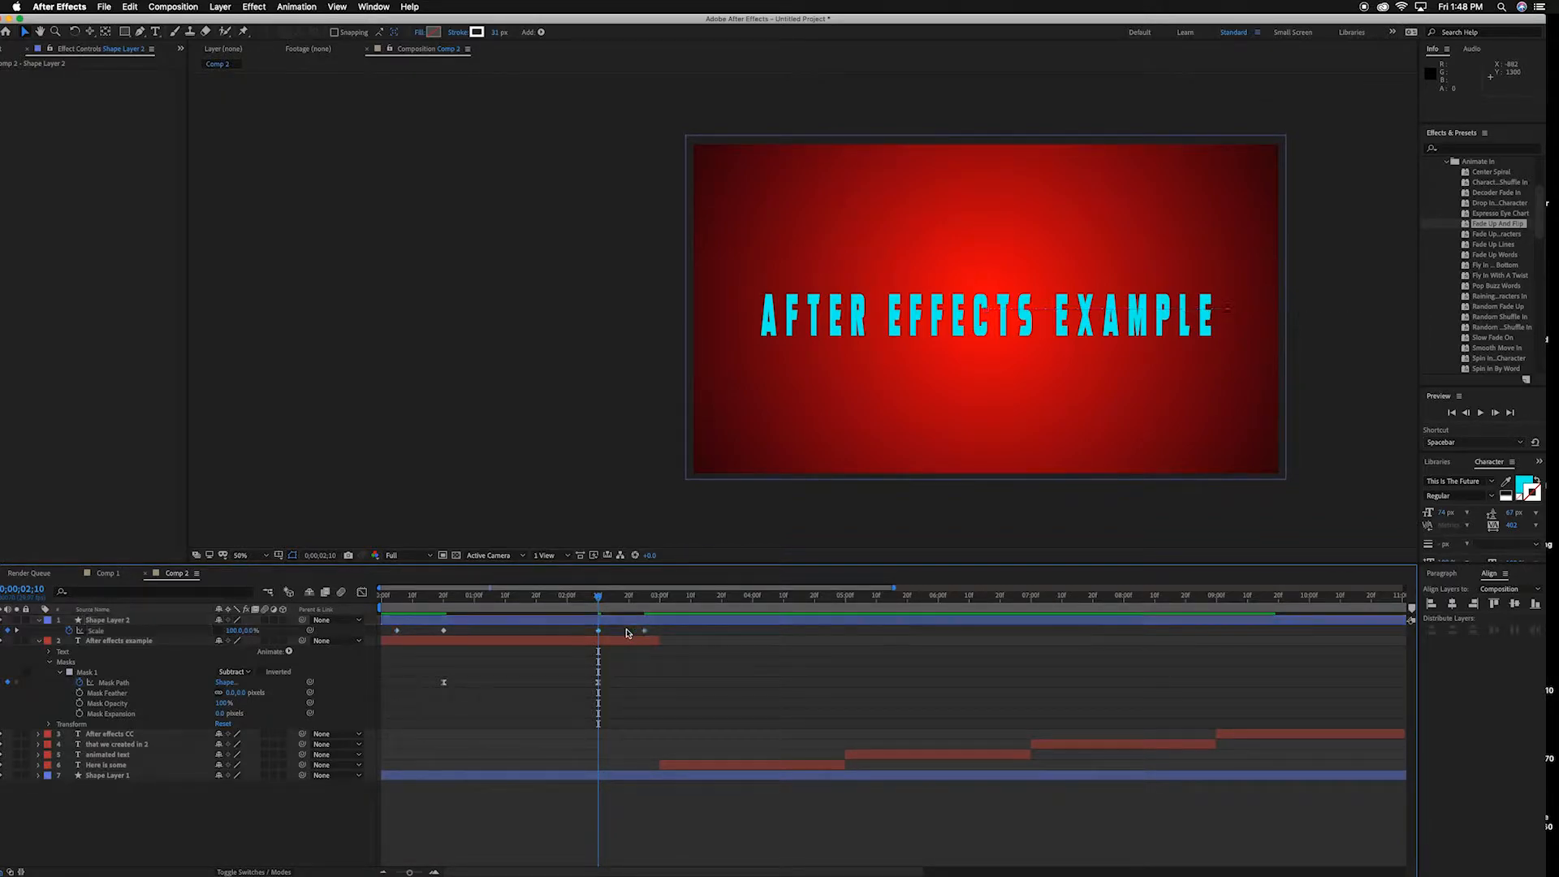
pyautogui.moveTo(599, 631); pyautogui.dragTo(321, 604)
pyautogui.press('space')
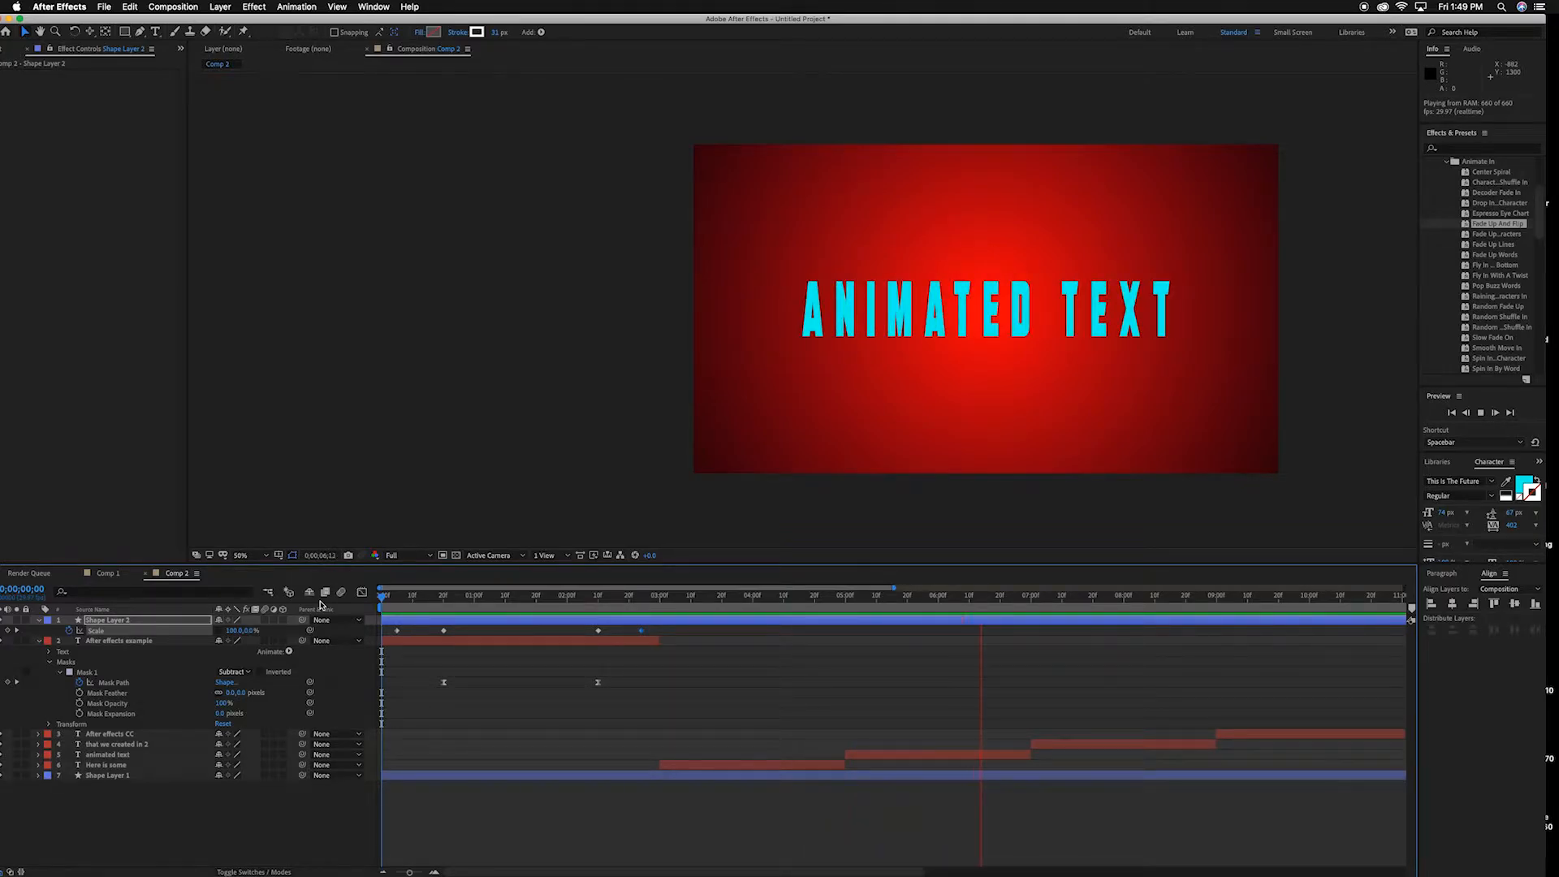
pyautogui.press('space')
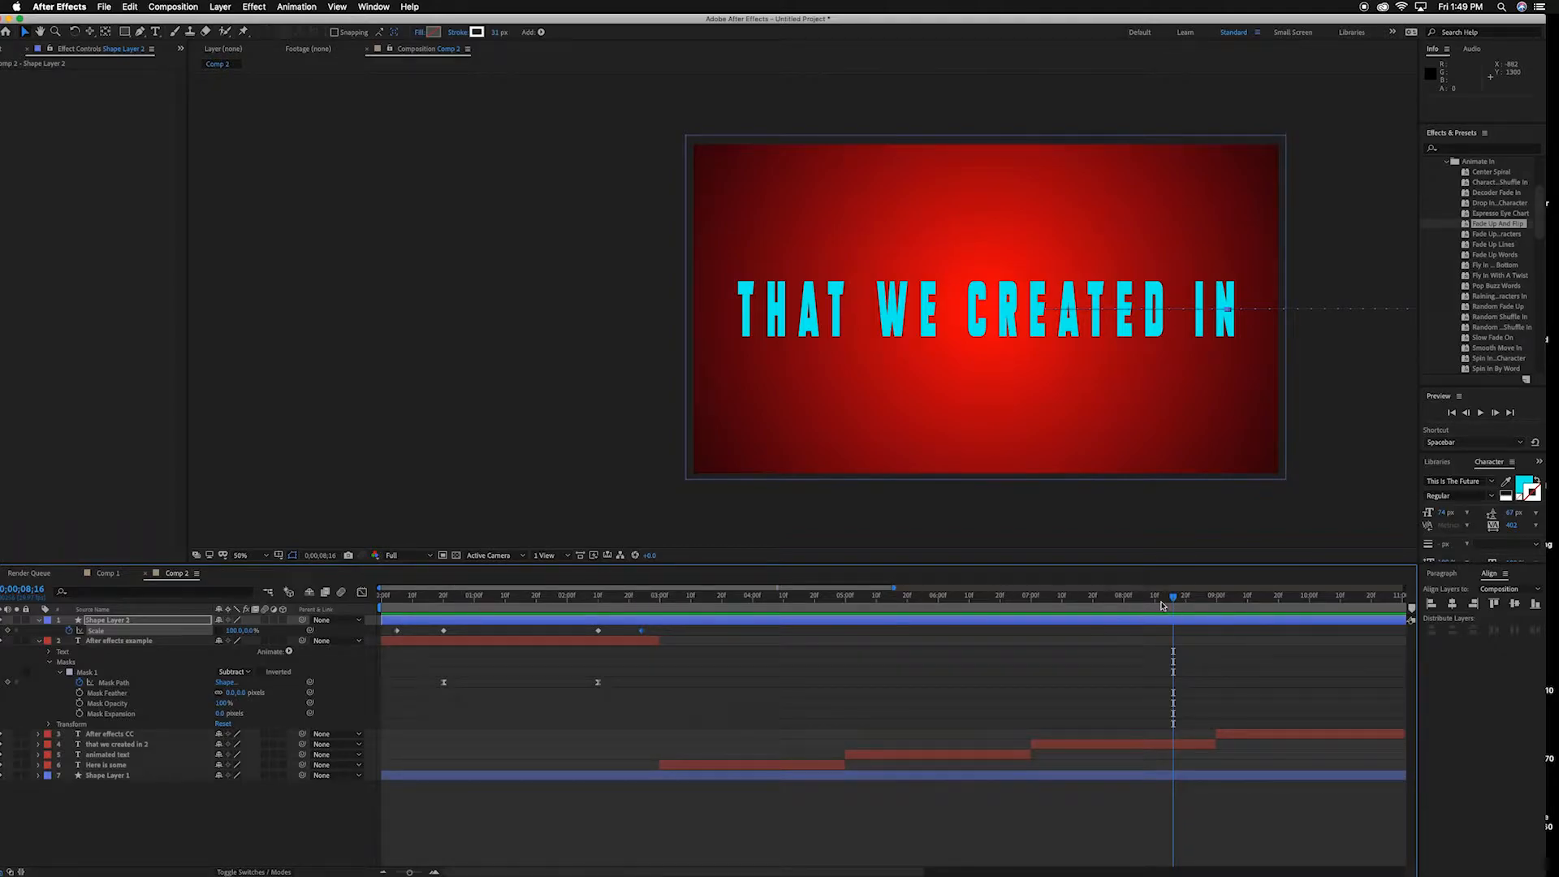
pyautogui.moveTo(1166, 601); pyautogui.dragTo(571, 606)
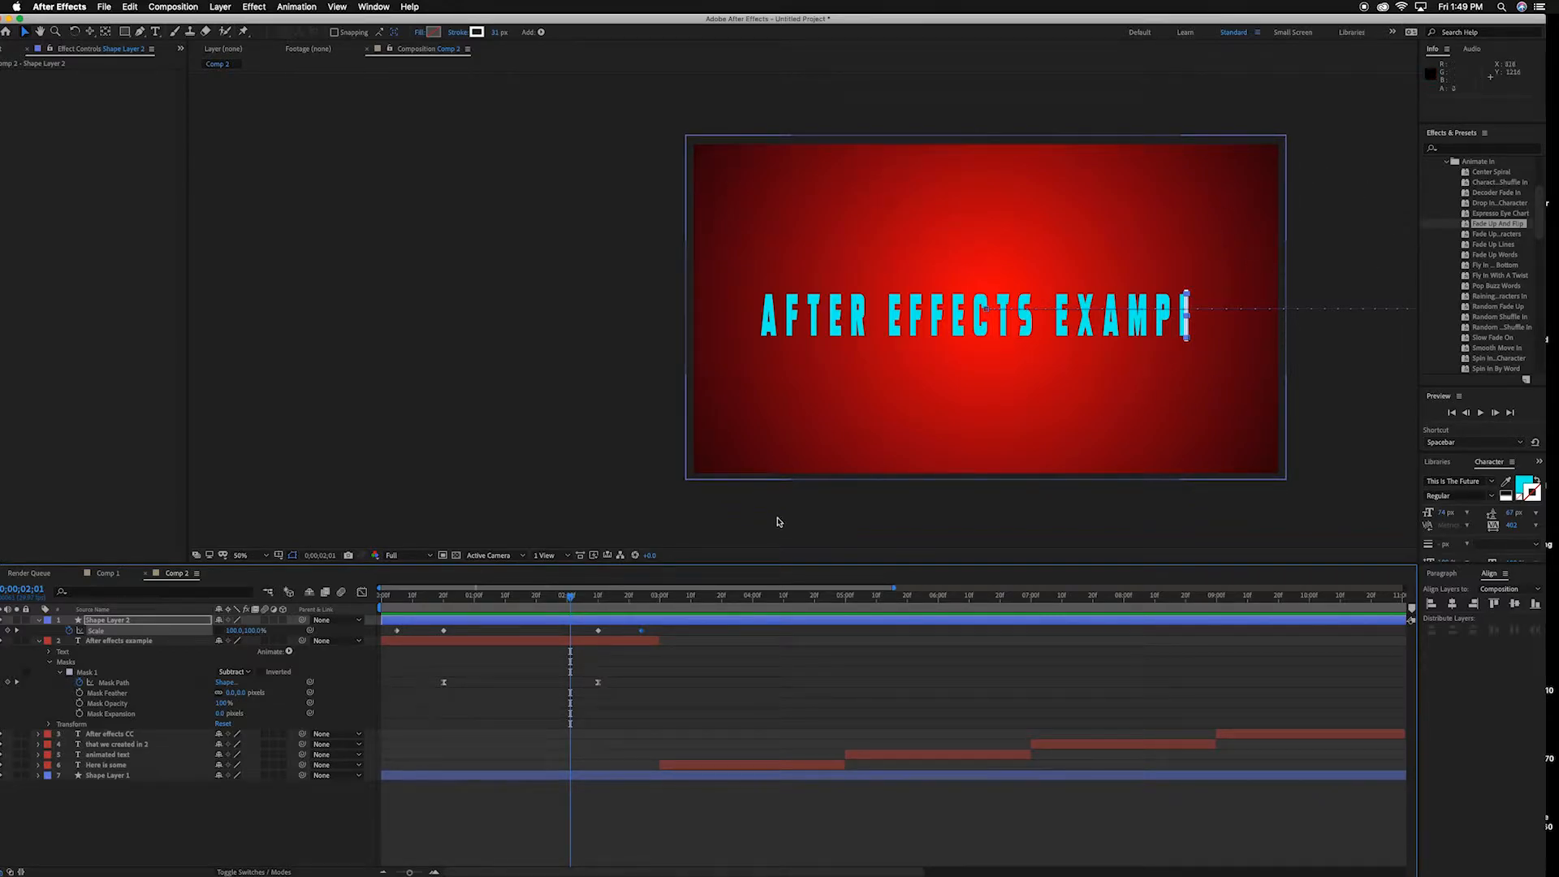
# Add a Drop Shadow layer style to the "After effects example" title at 0;00;02;10.
pyautogui.moveTo(572, 597); pyautogui.dragTo(598, 598)
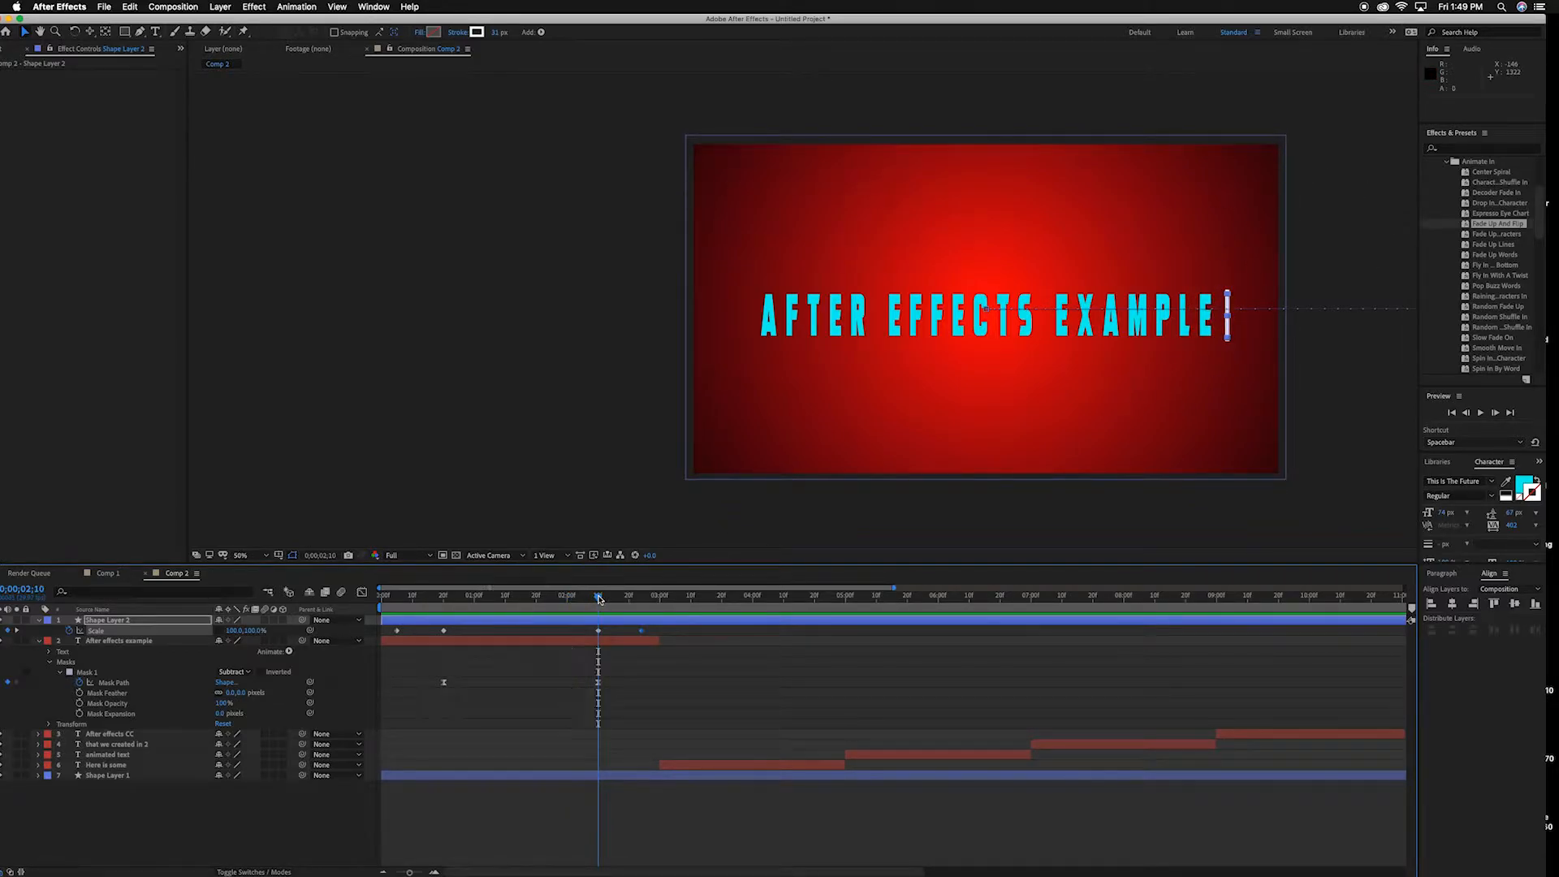
pyautogui.click(504, 643)
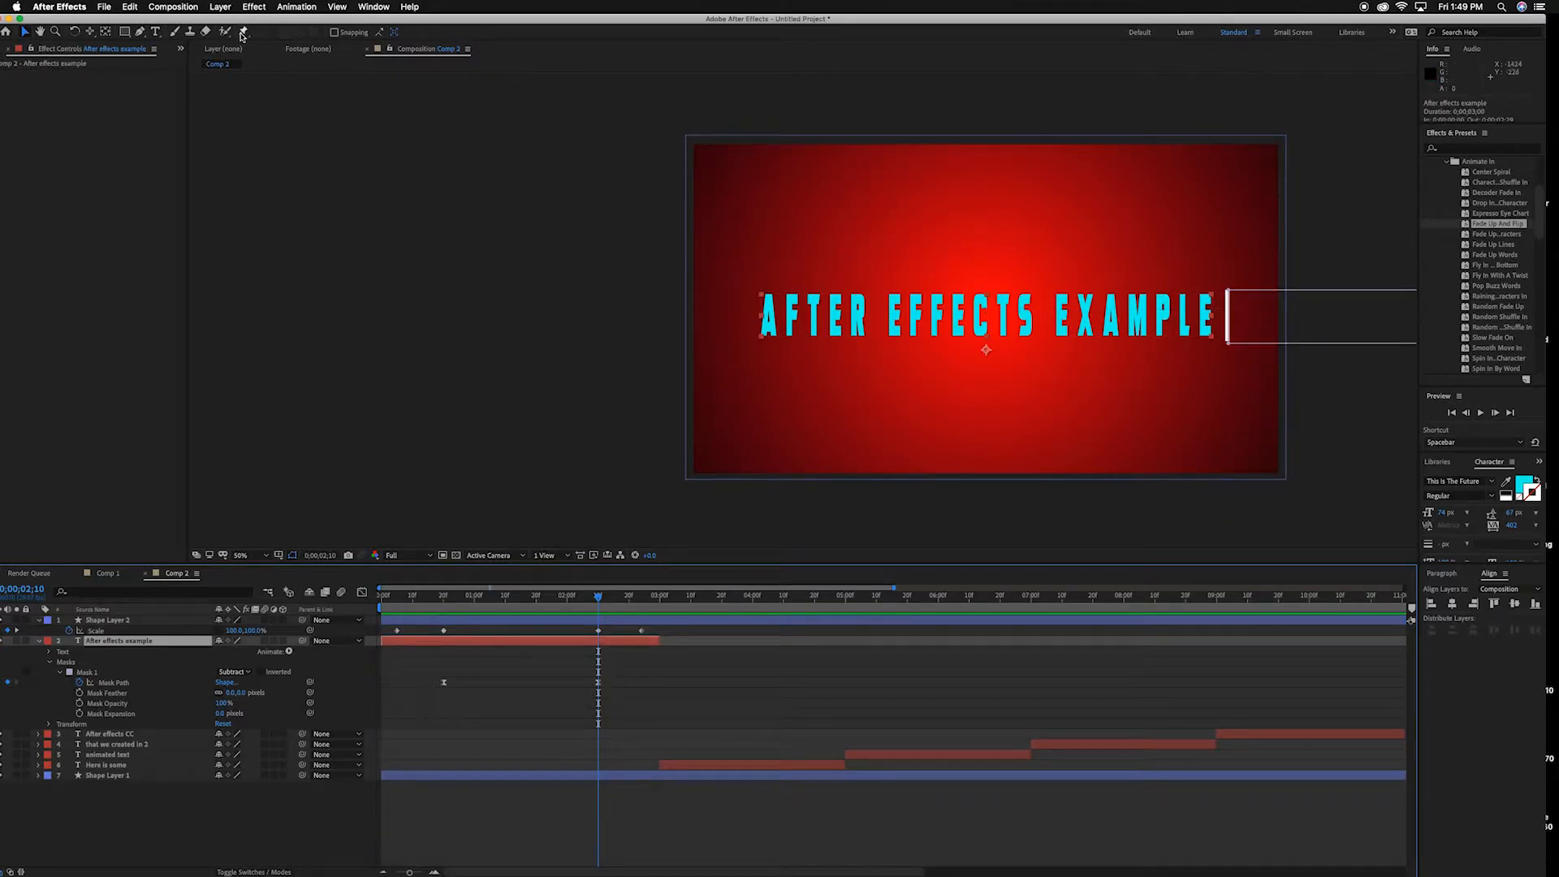
pyautogui.click(223, 8)
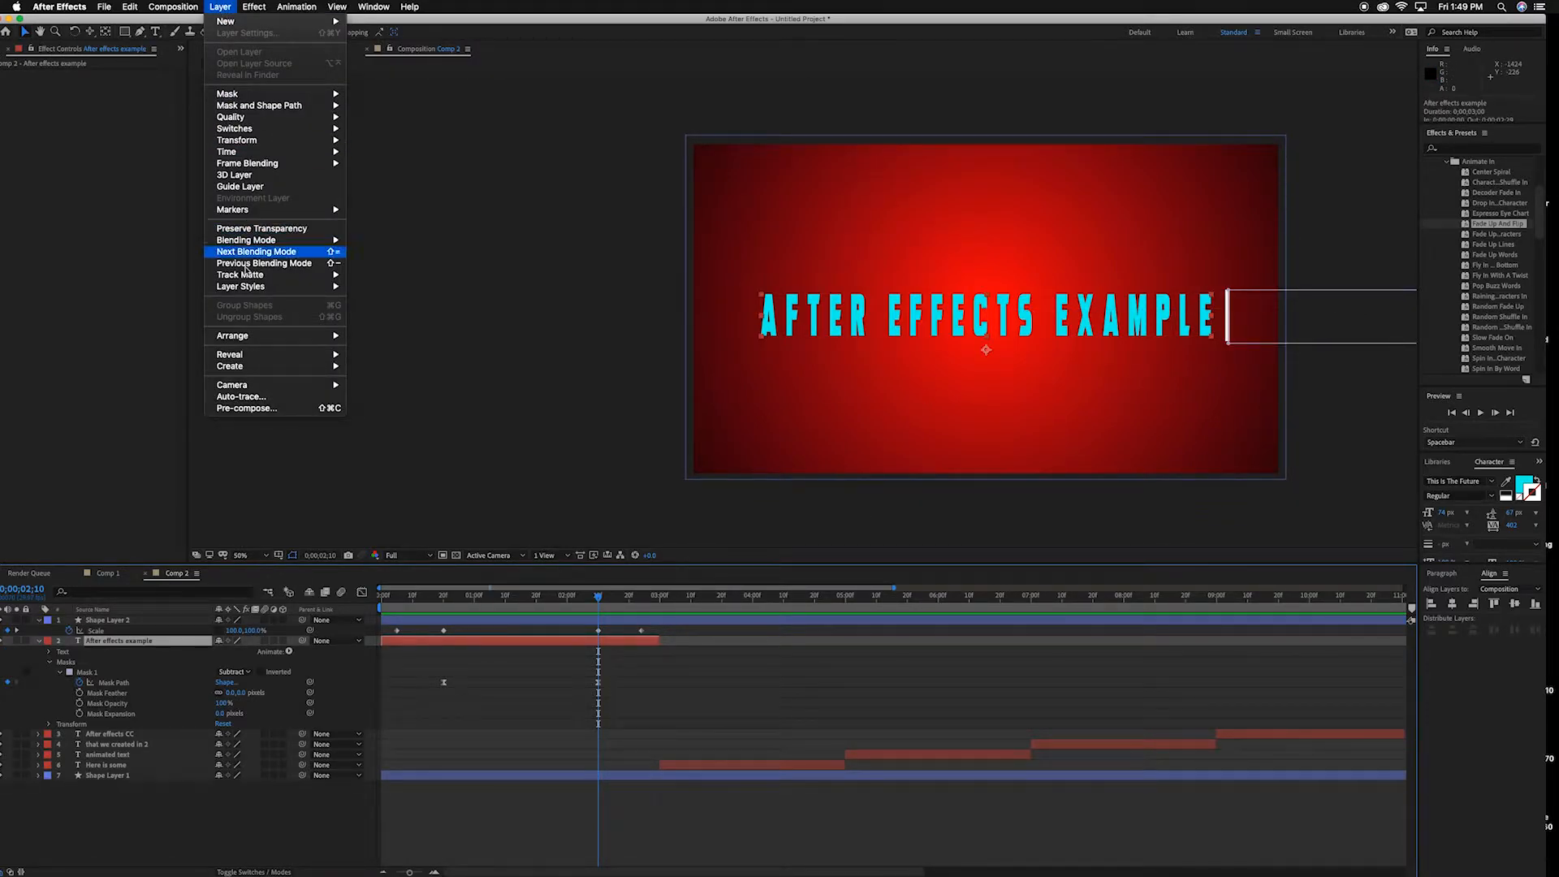
pyautogui.moveTo(254, 288)
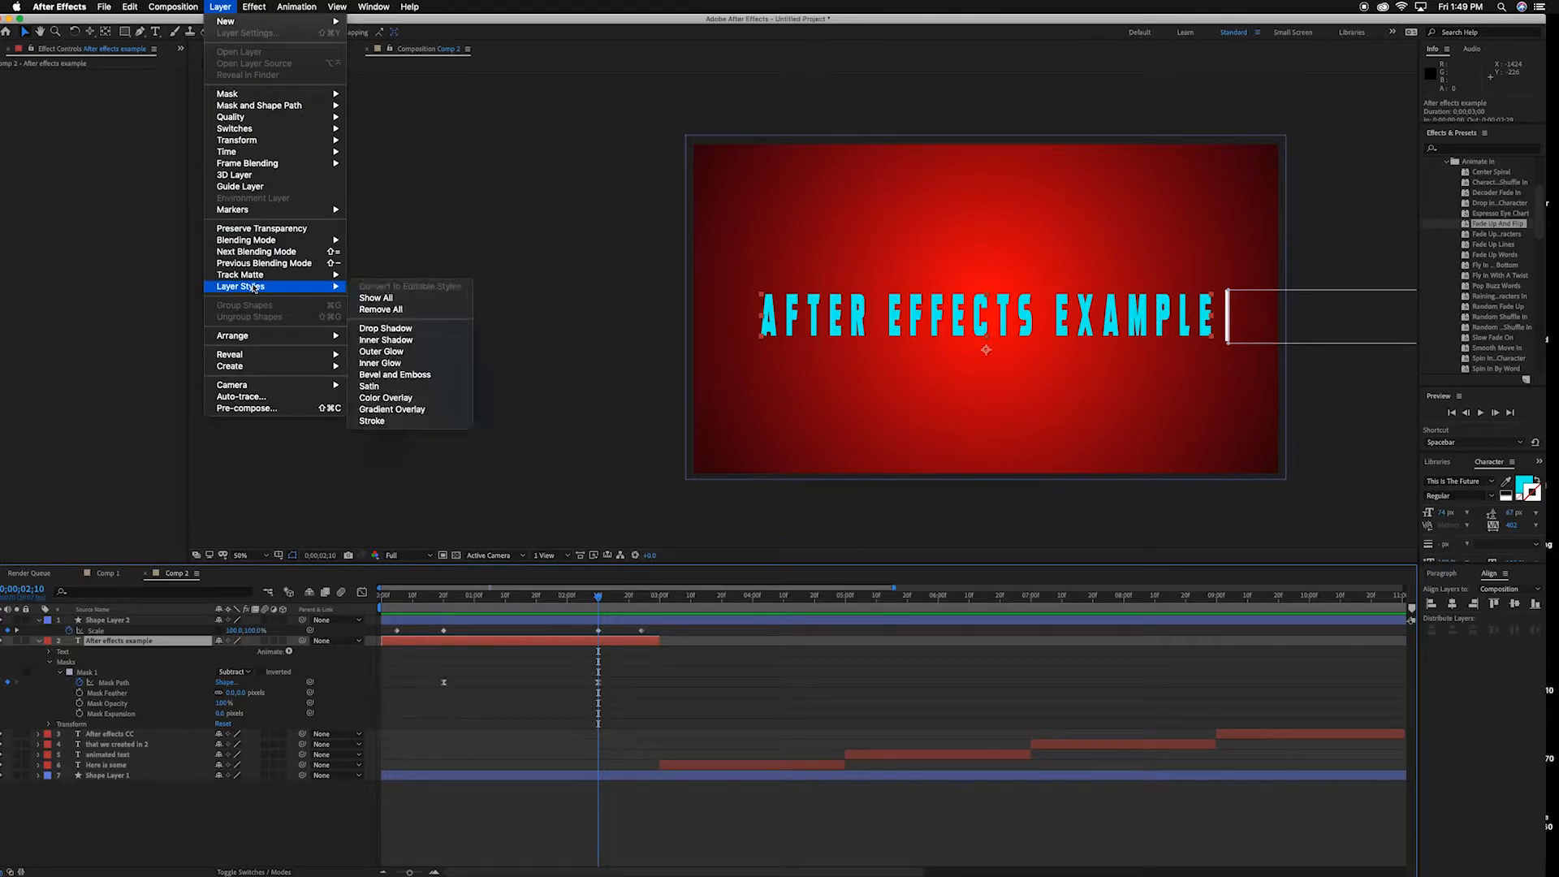
pyautogui.click(386, 329)
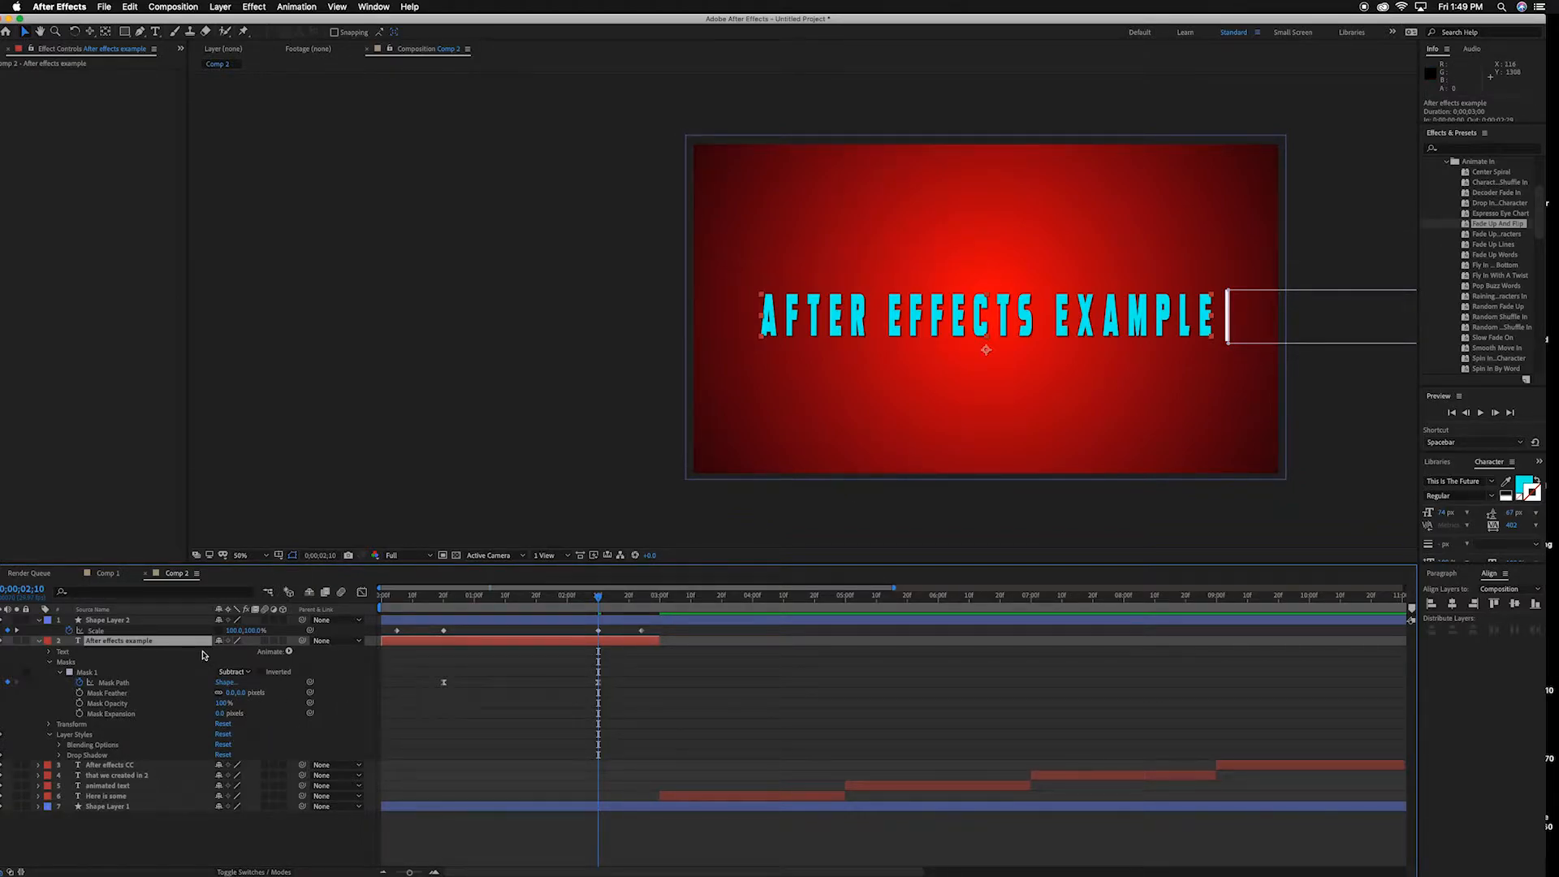
# Set the title's Drop Shadow to Distance 42, Size 17, Spread 4% and Opacity 27%, and preview it from the start.
pyautogui.click(49, 661)
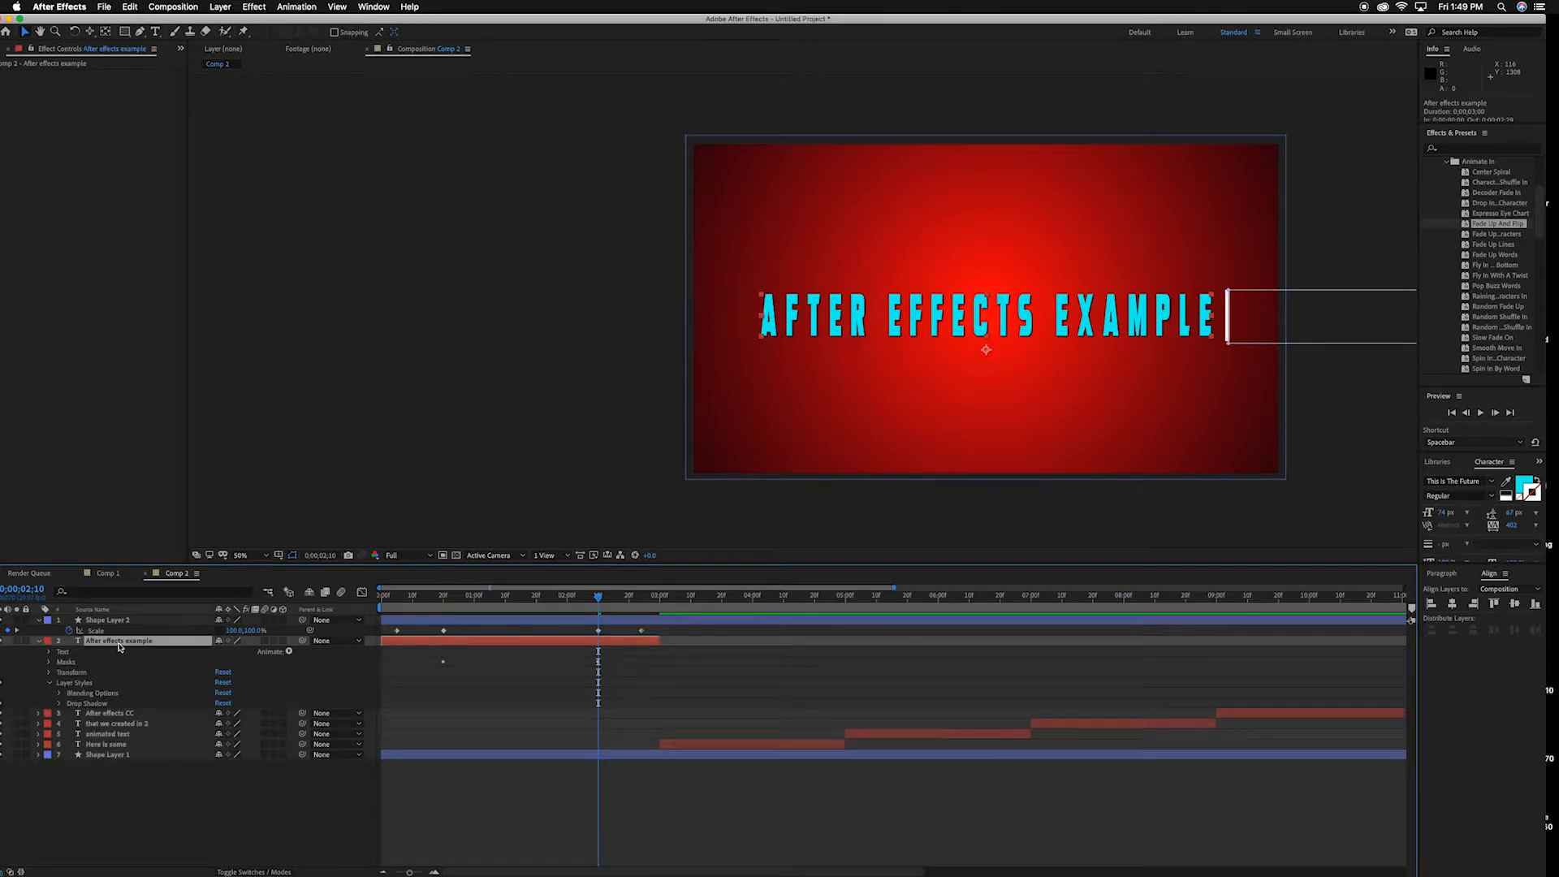
pyautogui.click(59, 704)
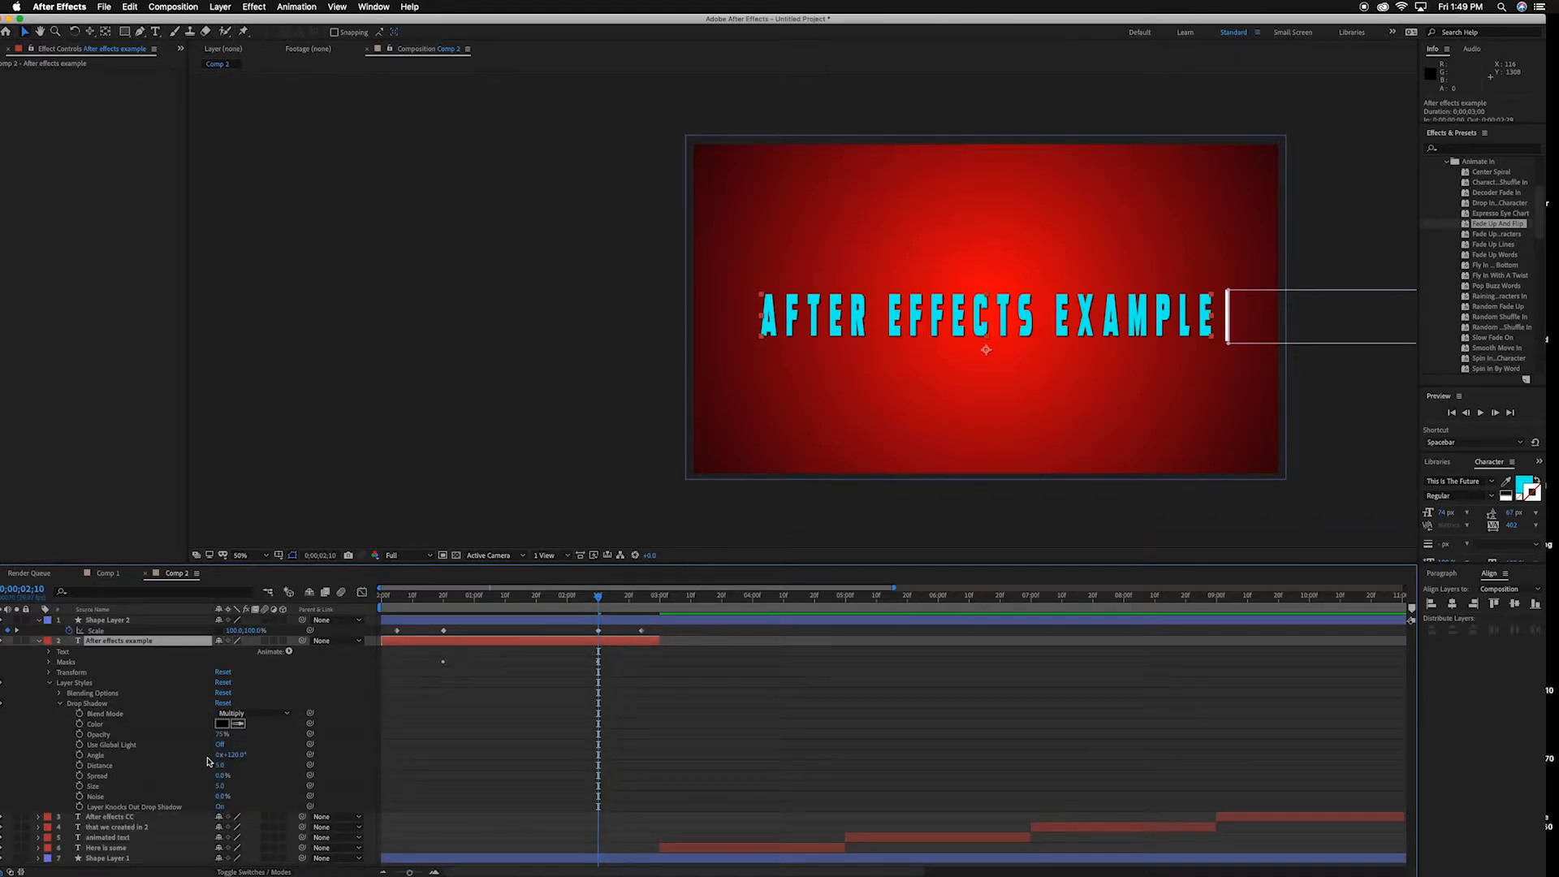
pyautogui.moveTo(218, 765); pyautogui.dragTo(243, 772)
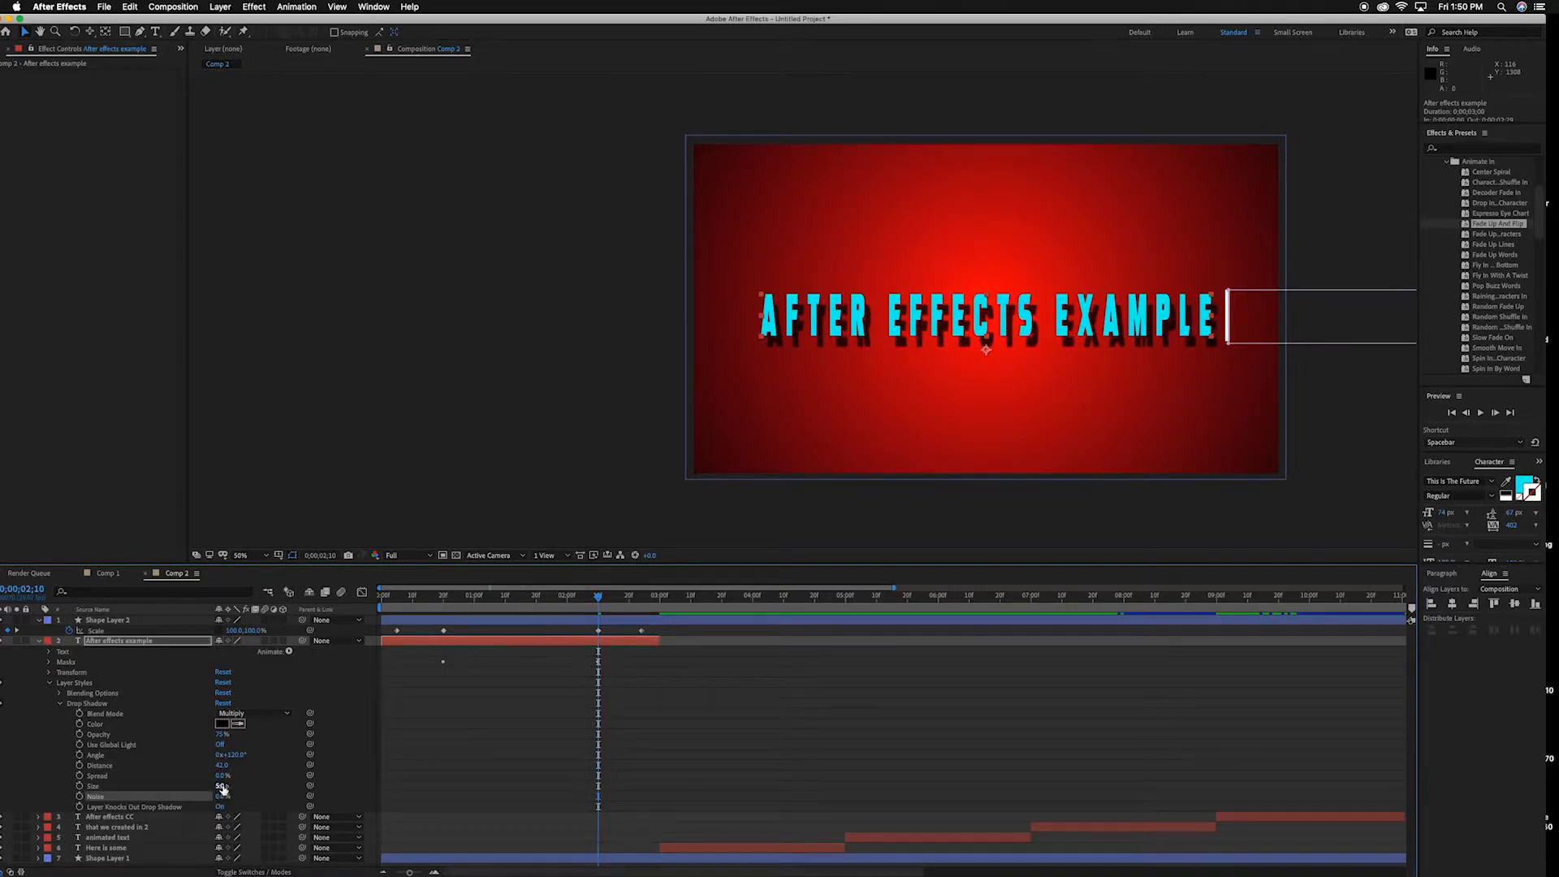
pyautogui.moveTo(220, 786); pyautogui.dragTo(237, 785)
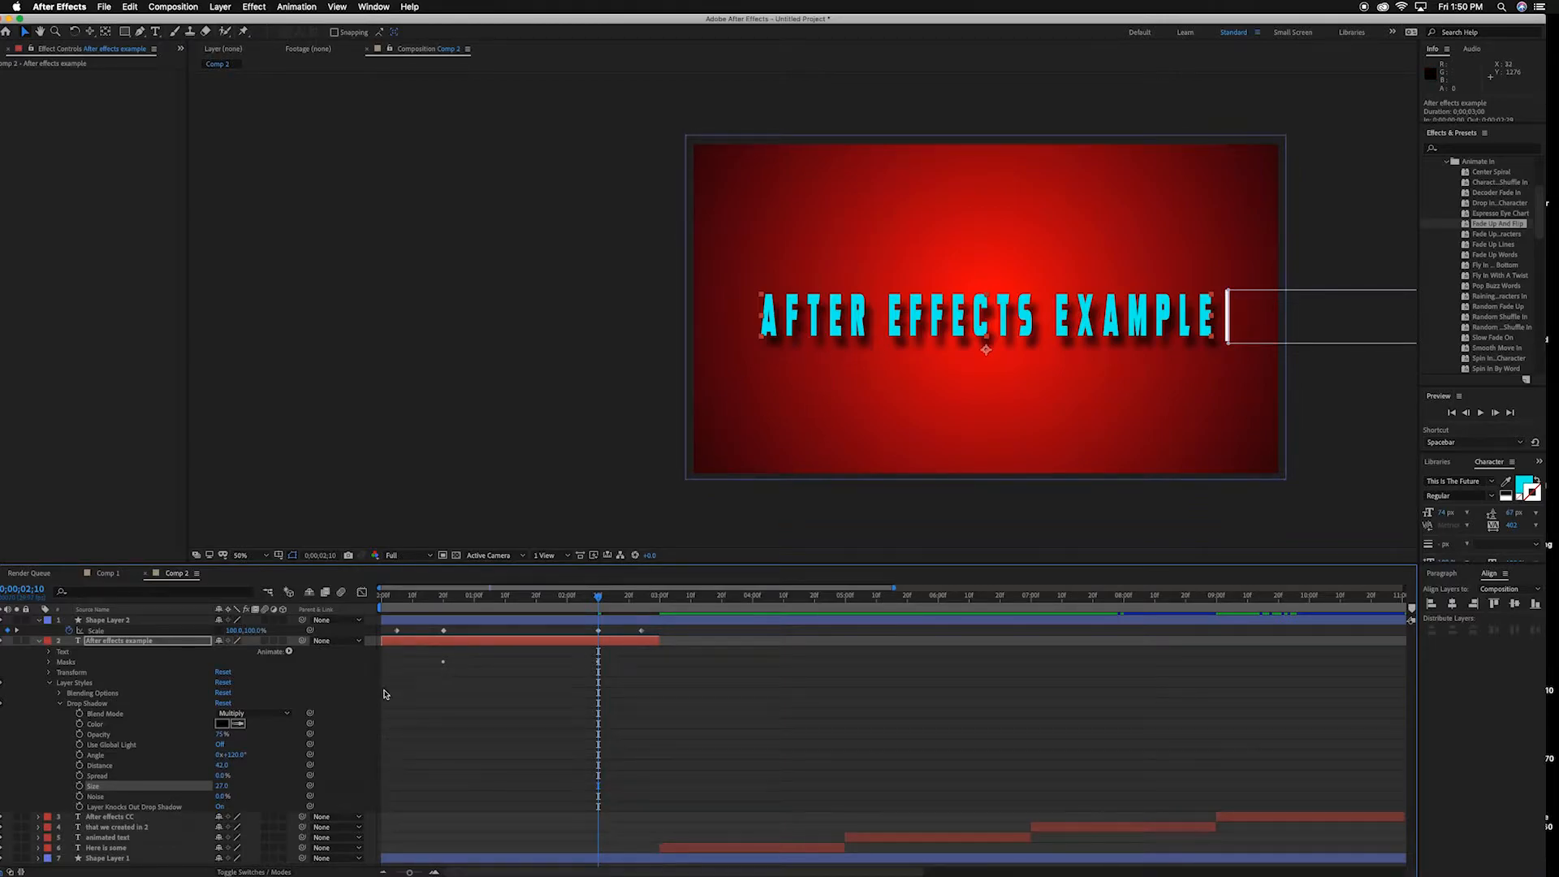
pyautogui.moveTo(218, 775); pyautogui.dragTo(234, 776)
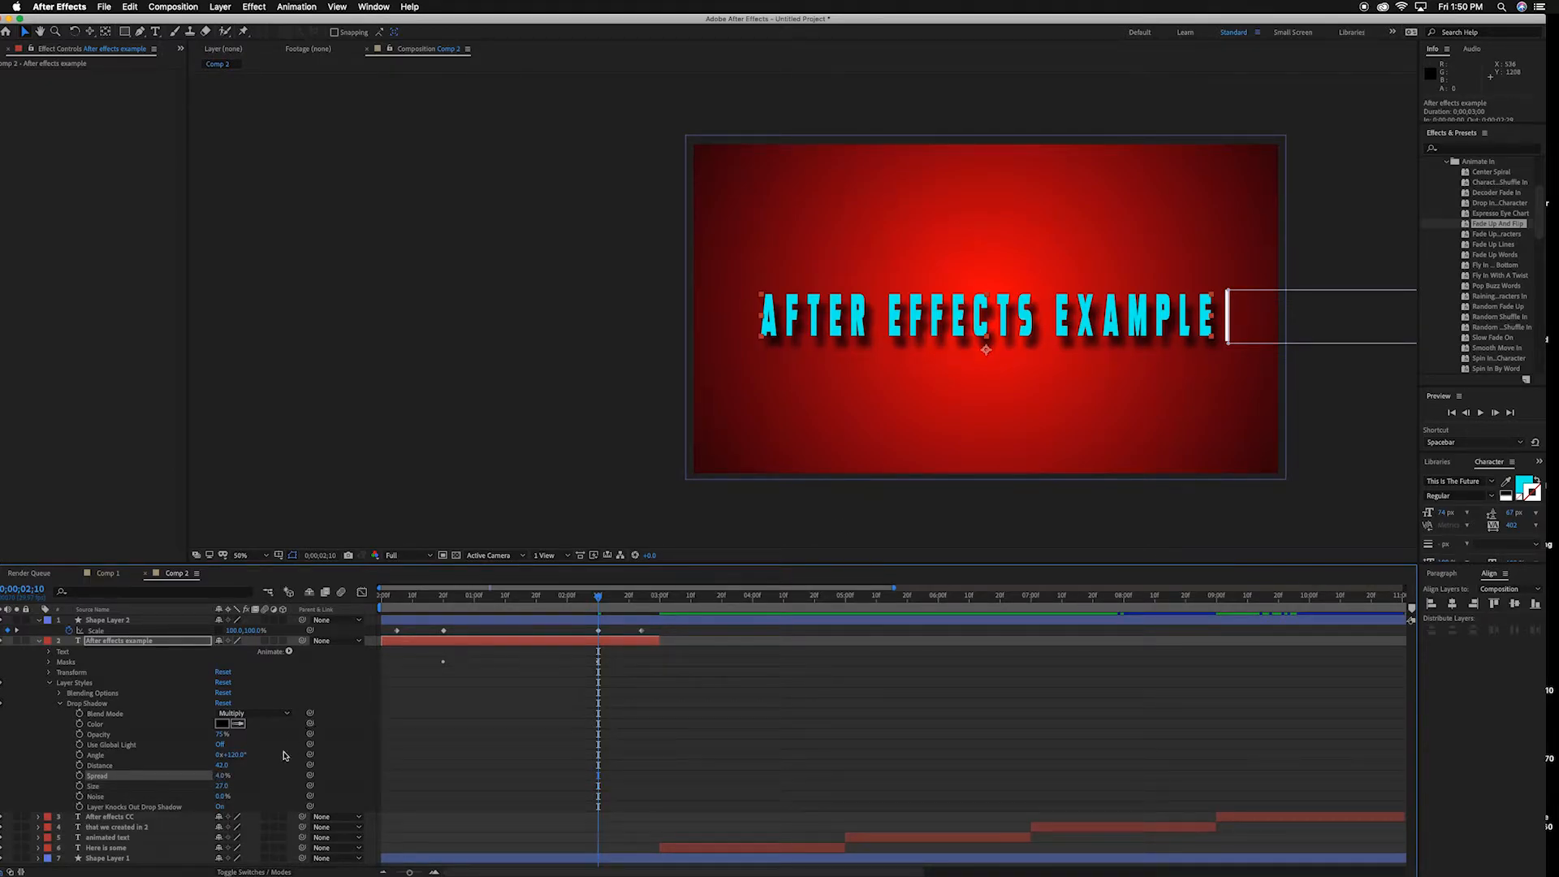
pyautogui.moveTo(221, 734); pyautogui.dragTo(198, 734)
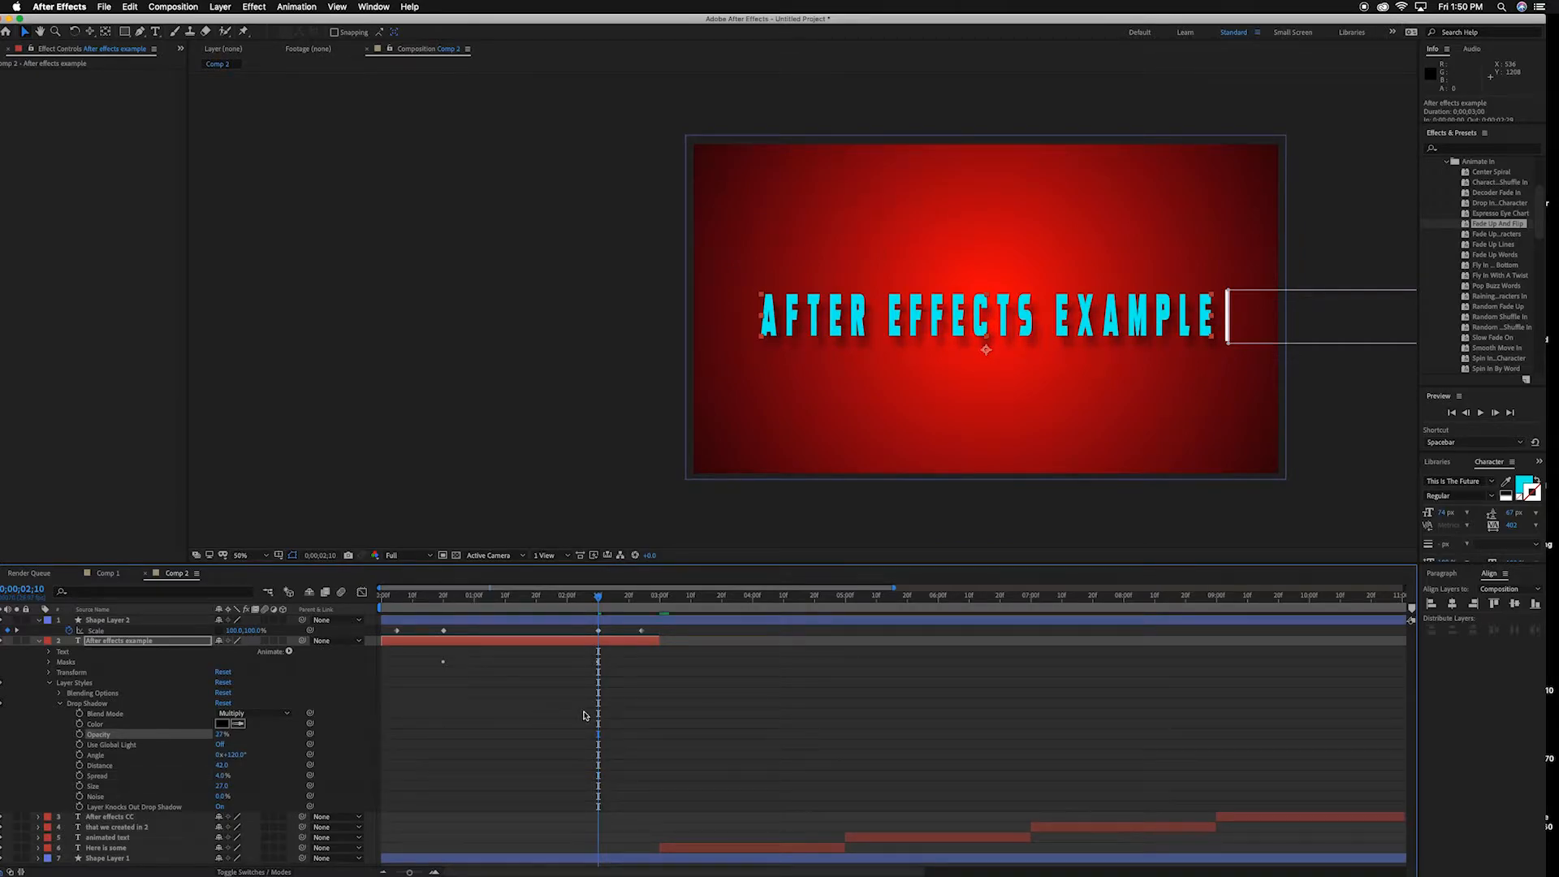
pyautogui.moveTo(598, 601); pyautogui.dragTo(384, 599)
pyautogui.press('space')
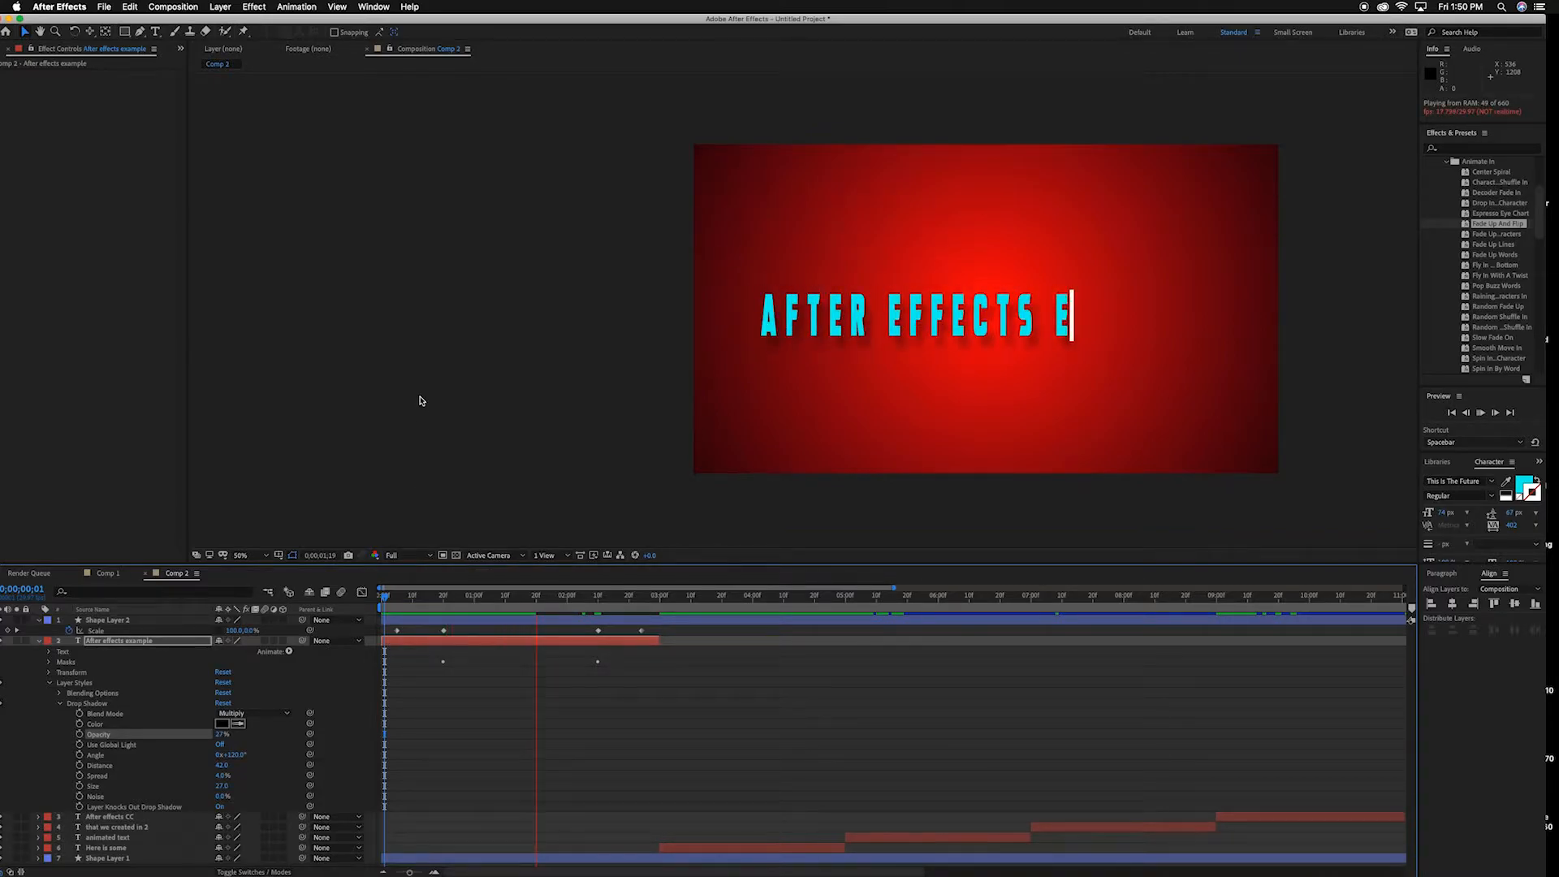
pyautogui.press('space')
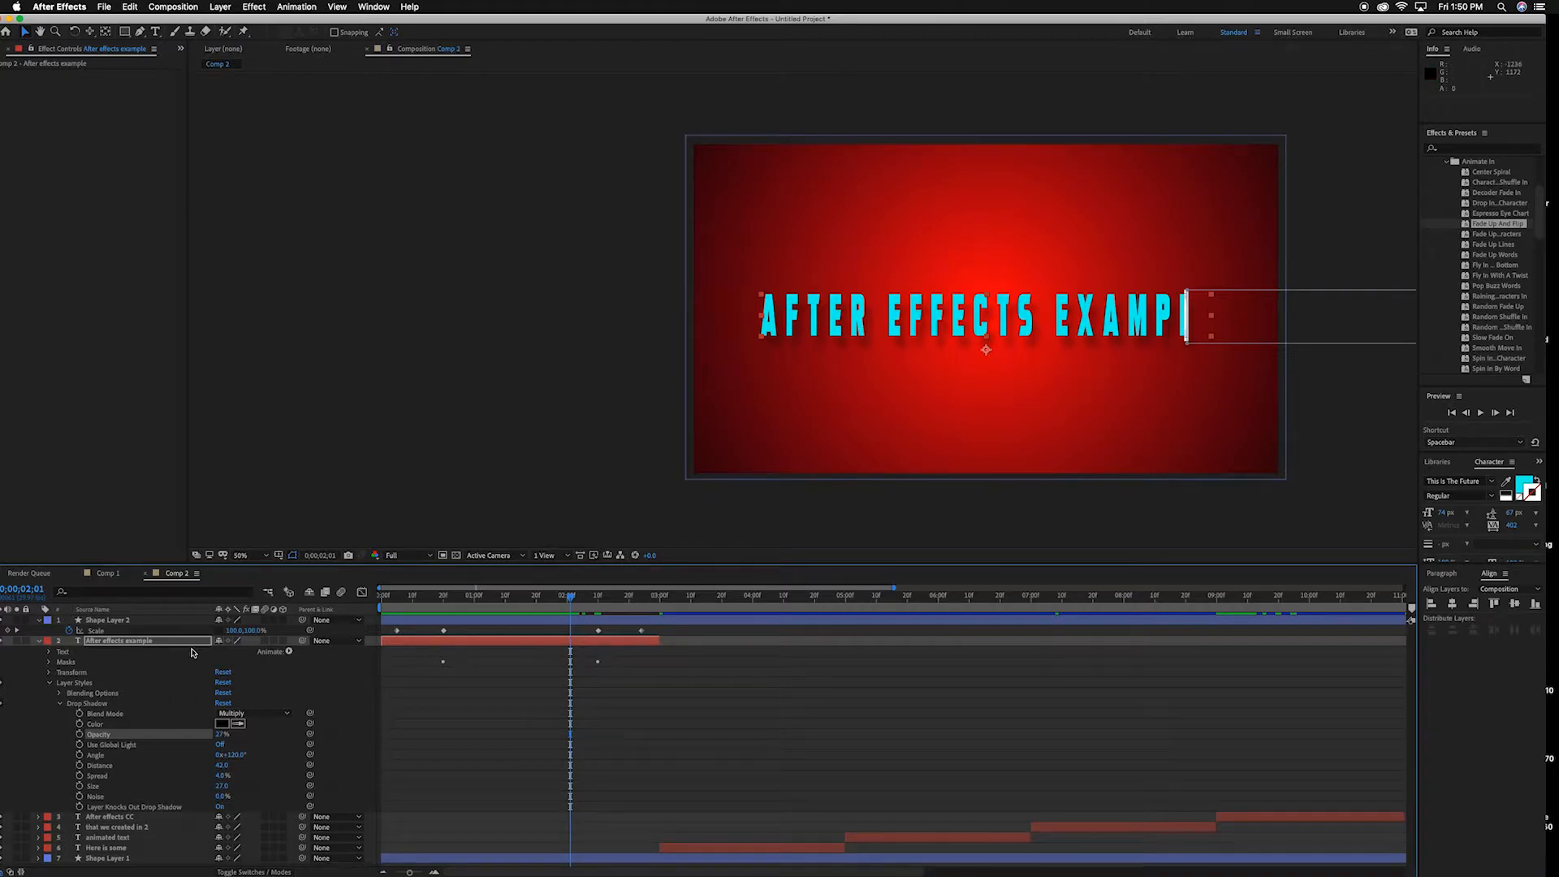
# Copy the title's Layer Styles onto the "that we created in 2", "animated text" and "Here is some" layers, and preview the sequence.
pyautogui.click(50, 683)
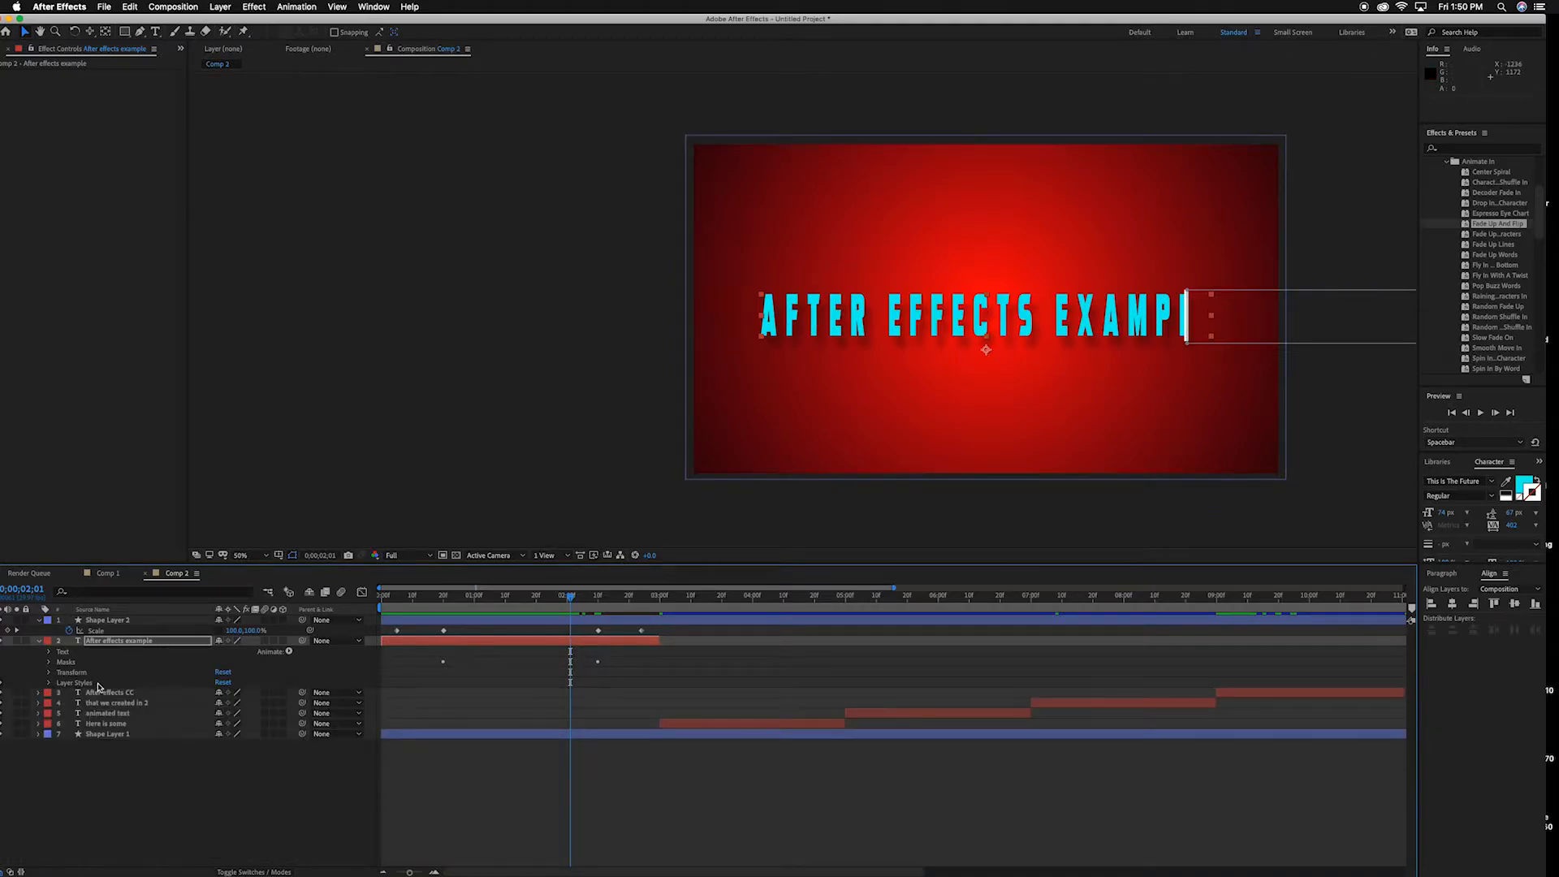
pyautogui.click(73, 684)
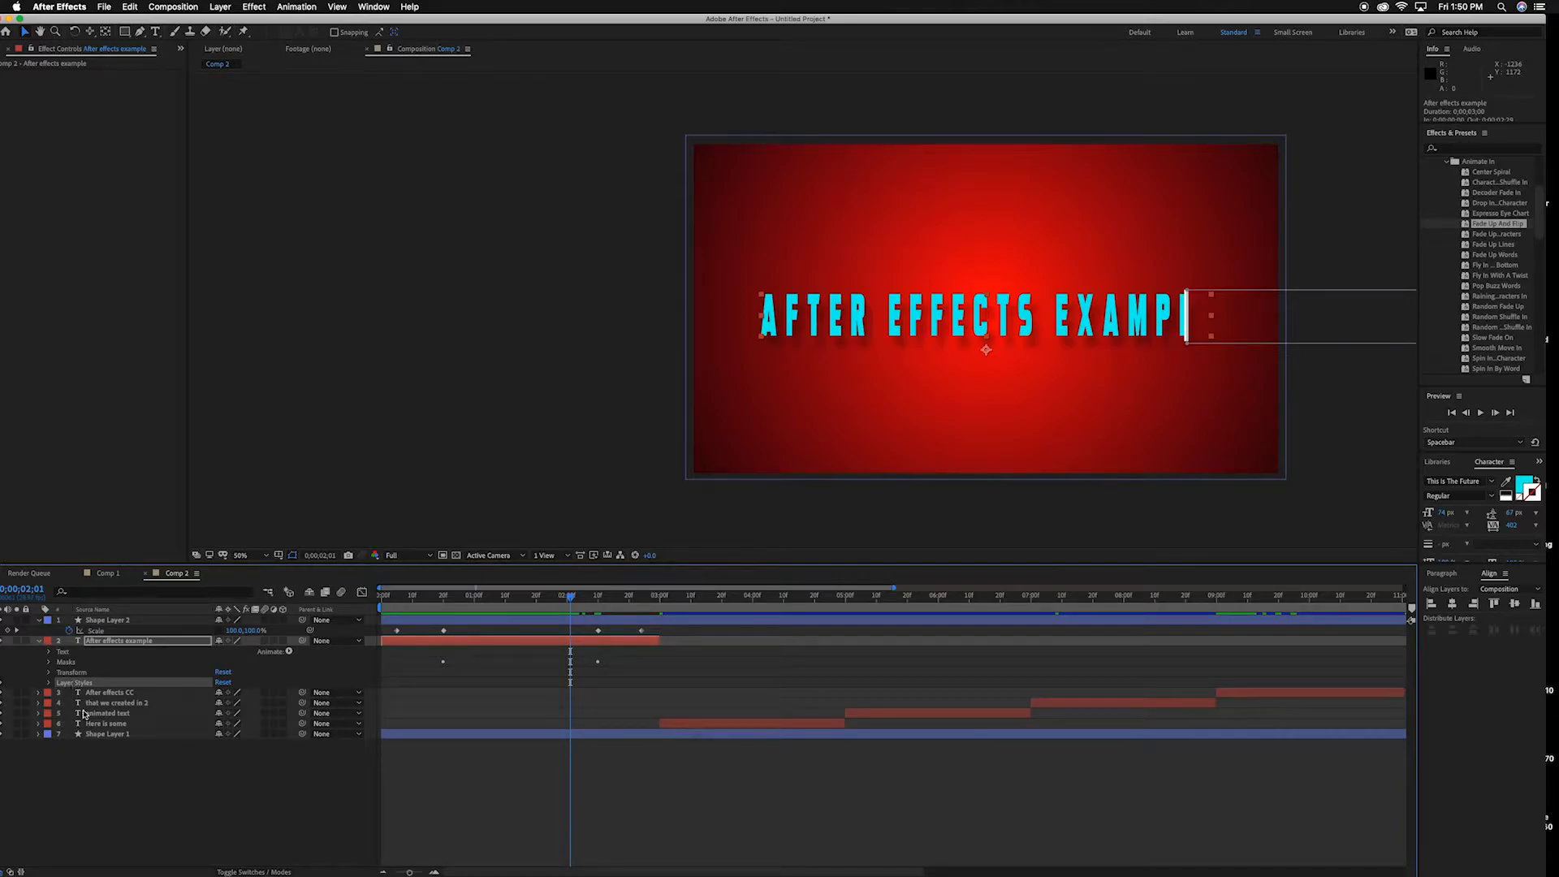
pyautogui.click(119, 703)
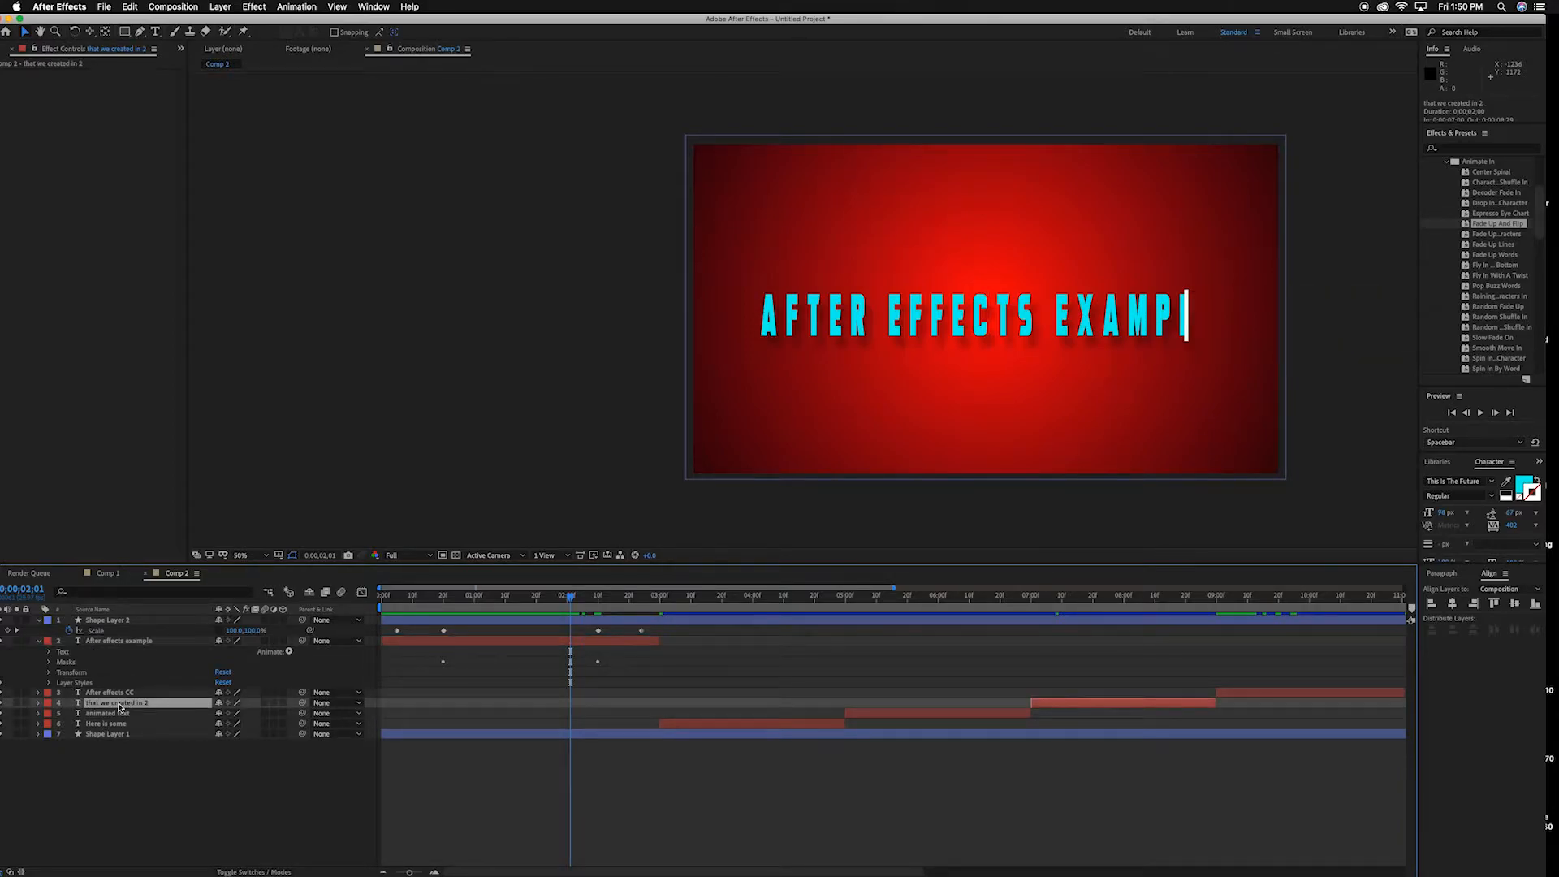
pyautogui.keyDown('shift'); pyautogui.click(118, 723); pyautogui.keyUp('shift')
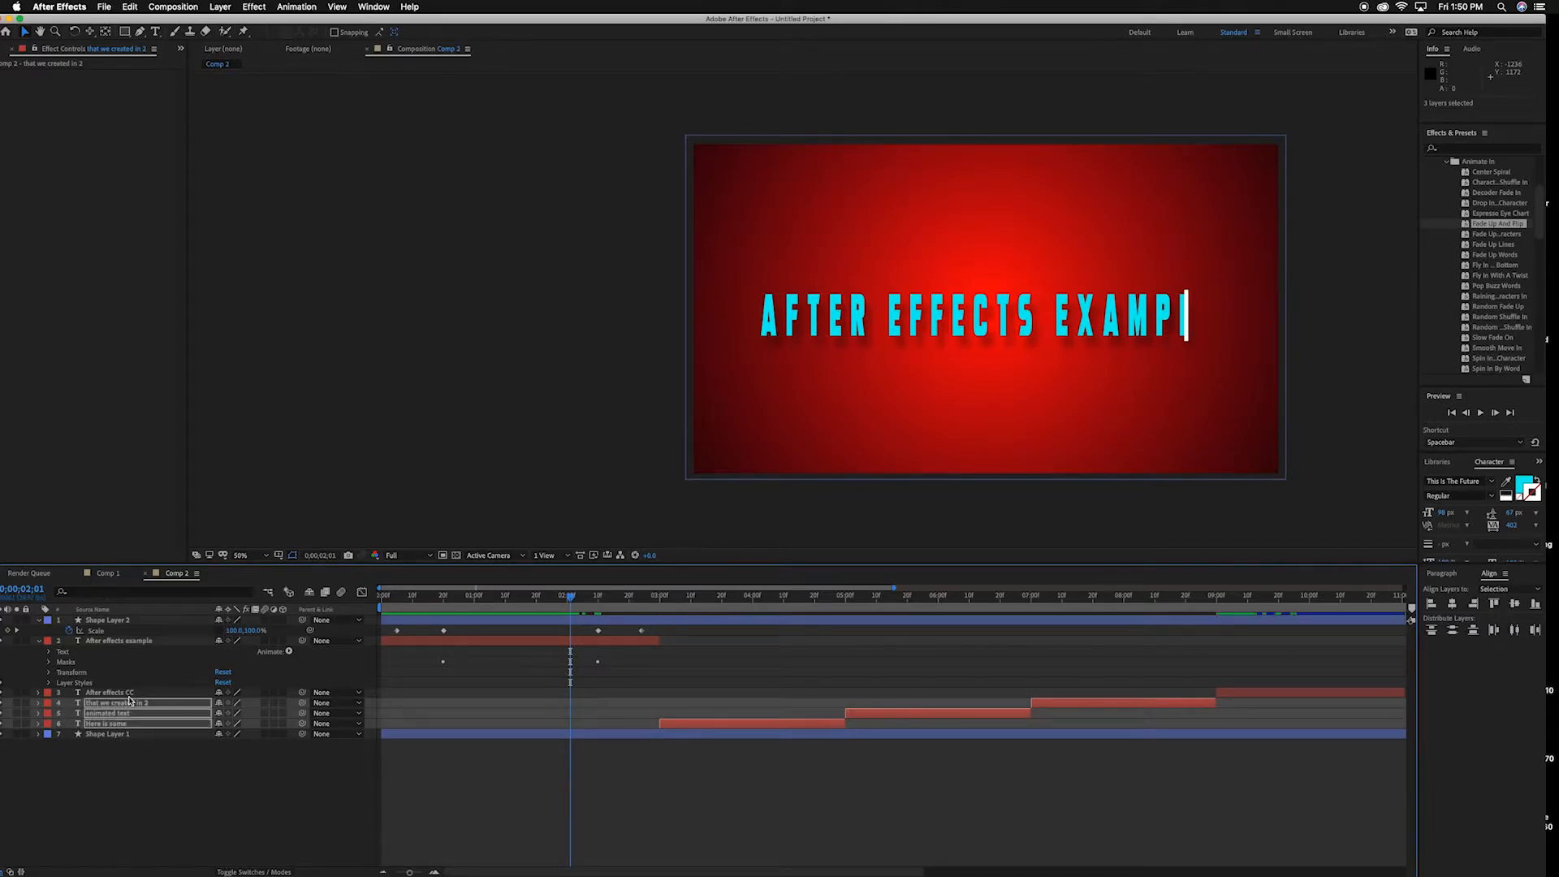
pyautogui.press('space')
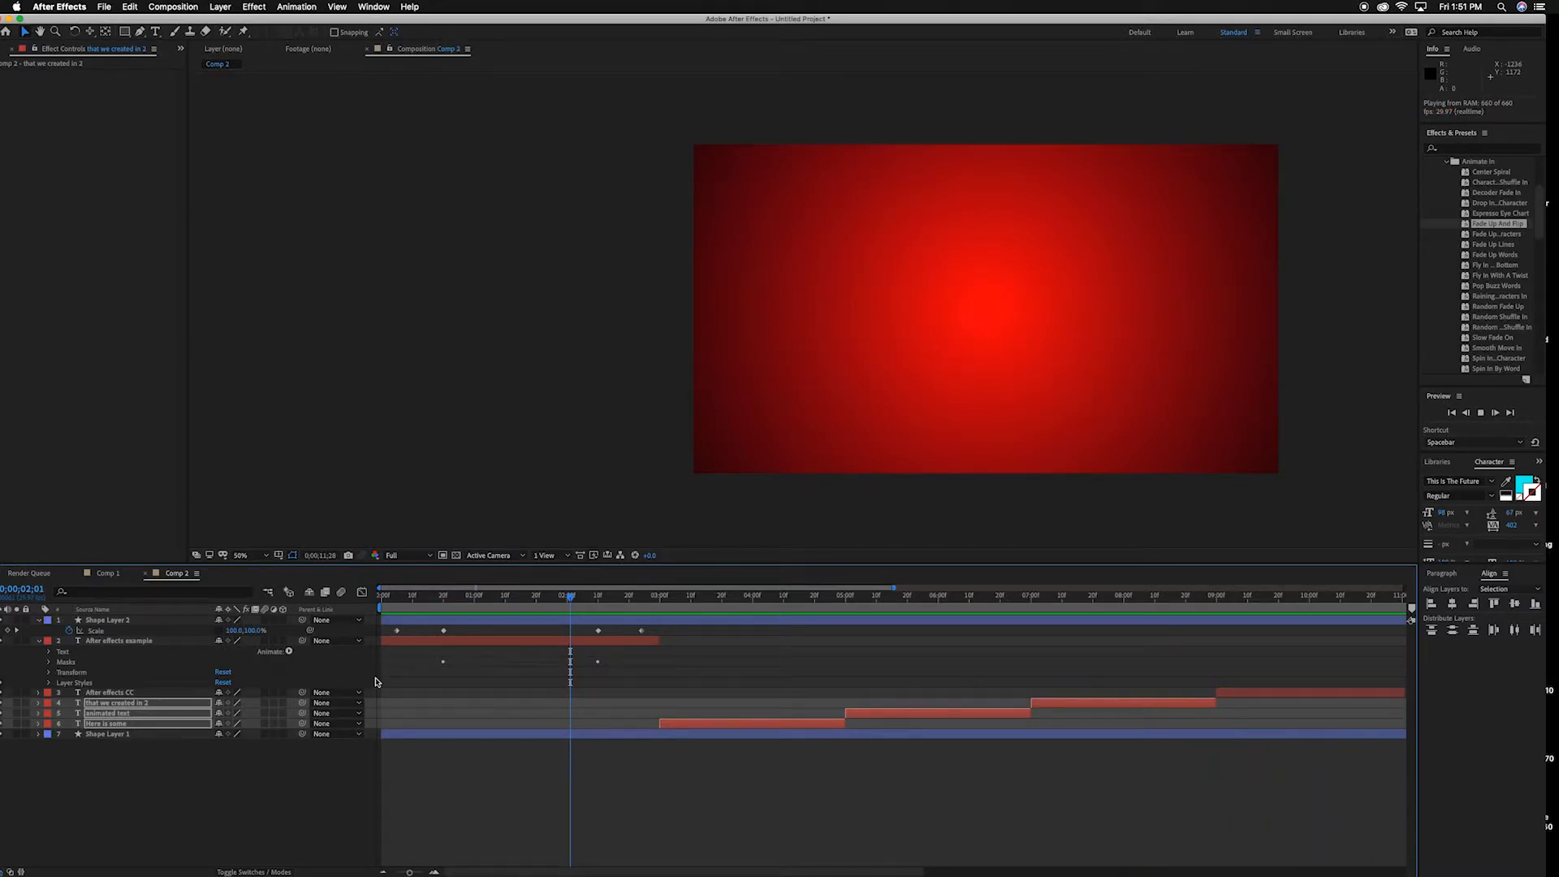
pyautogui.press('space')
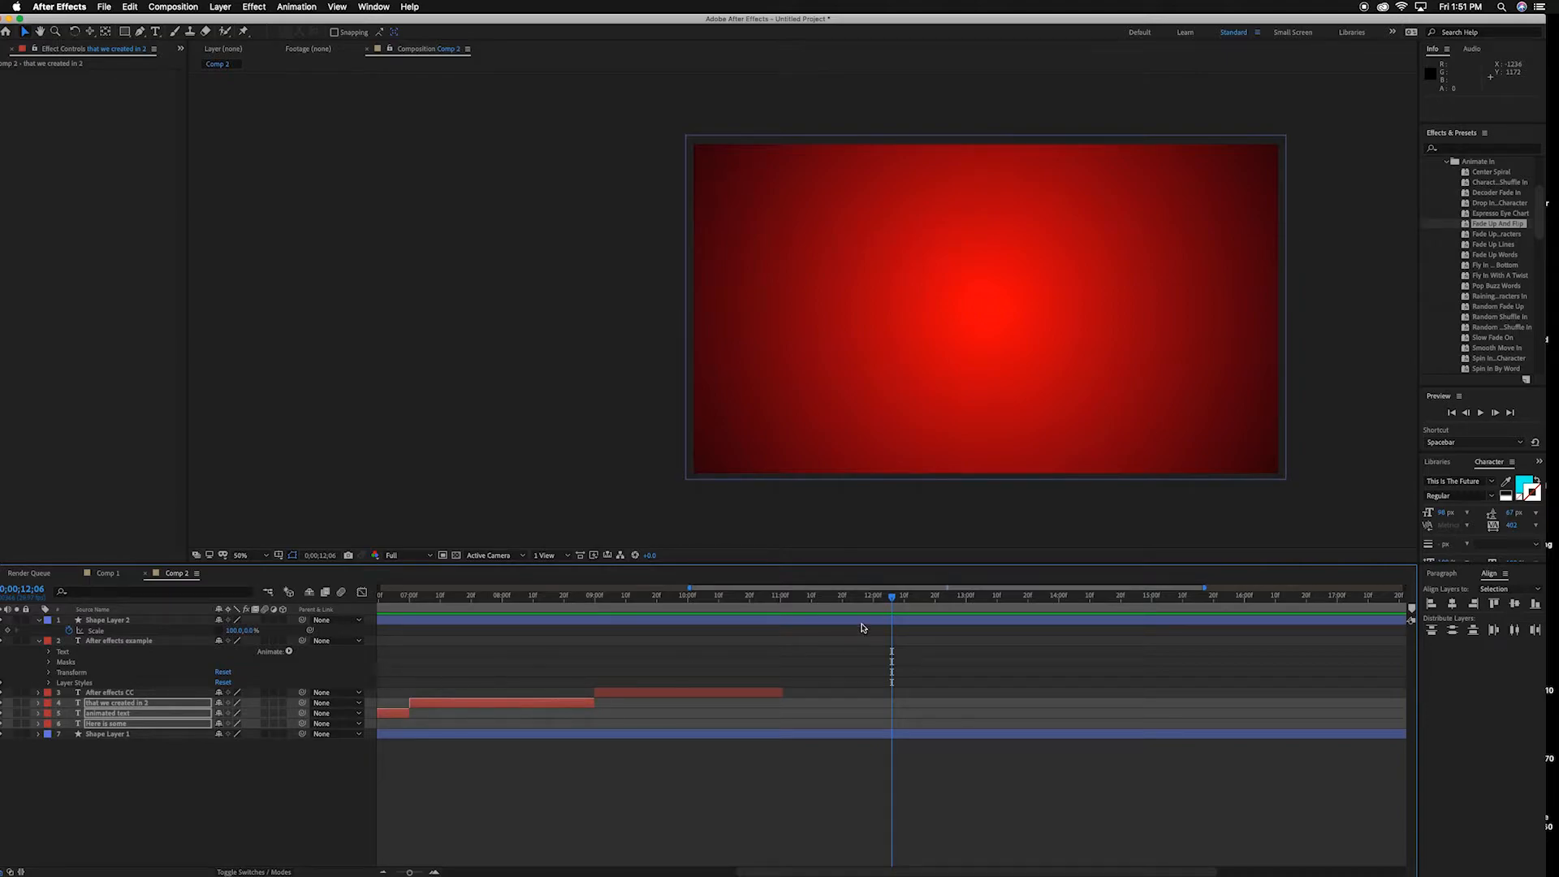
pyautogui.moveTo(889, 606); pyautogui.dragTo(84, 626)
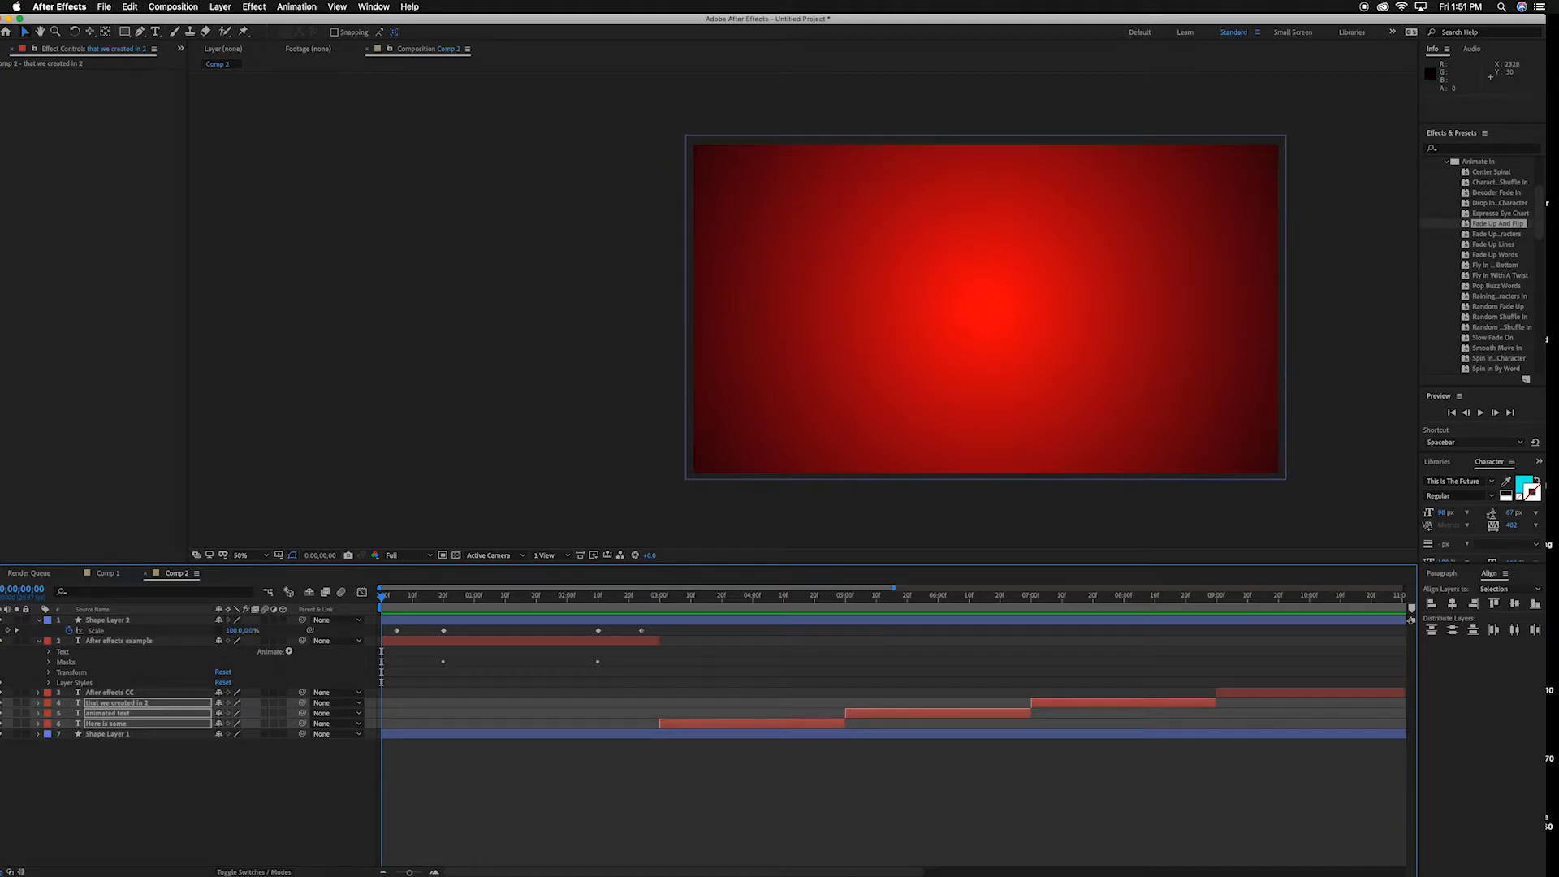
# Open the Animation Composer panel and reposition it beside the composition view.
pyautogui.click(446, 237)
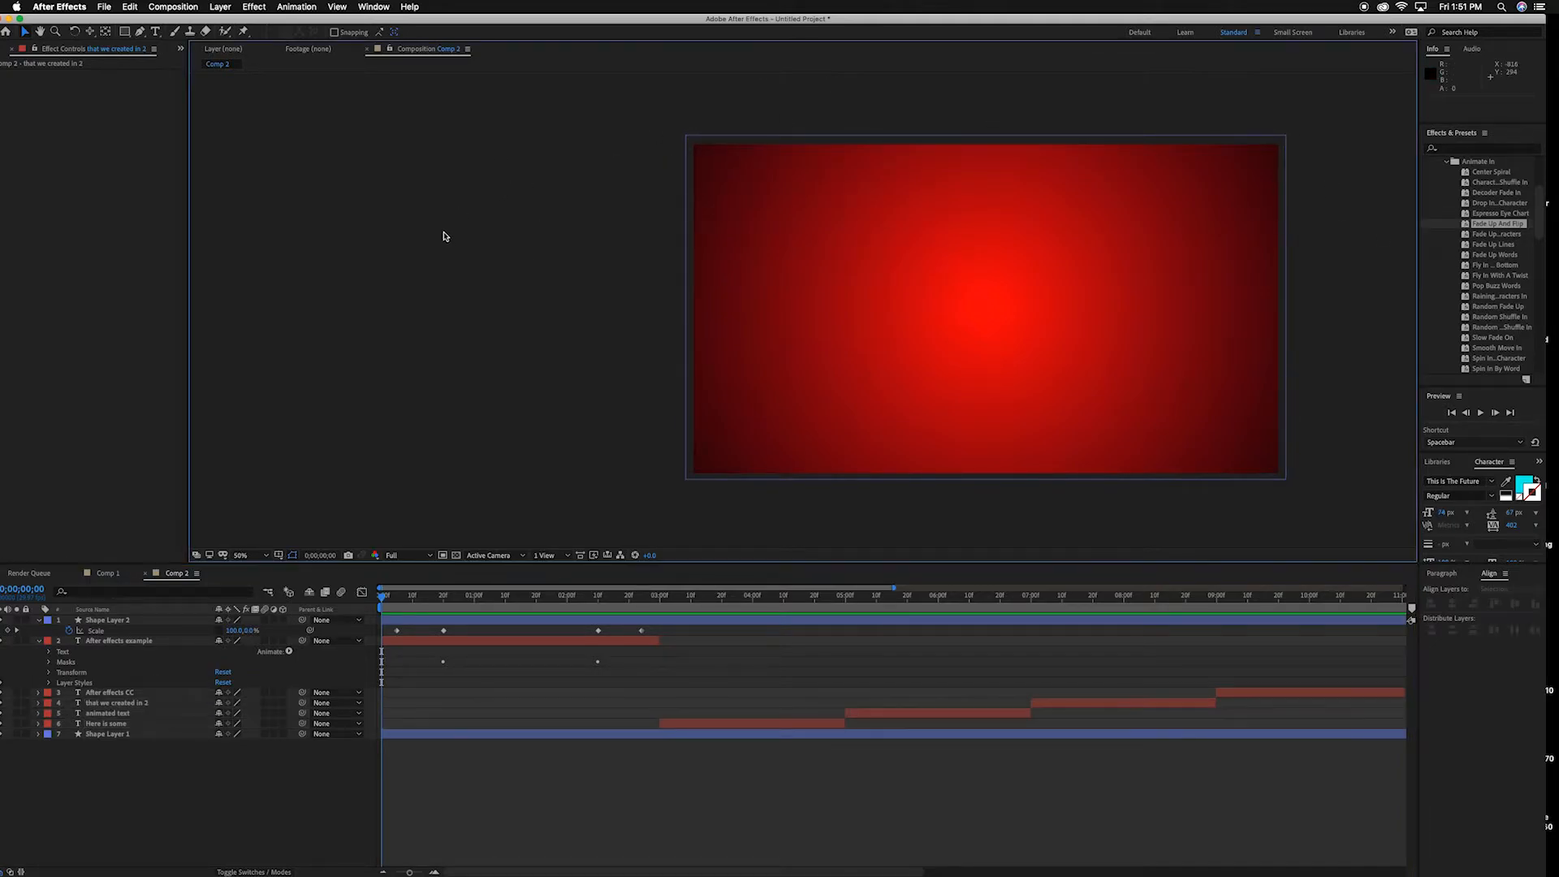
pyautogui.click(305, 7)
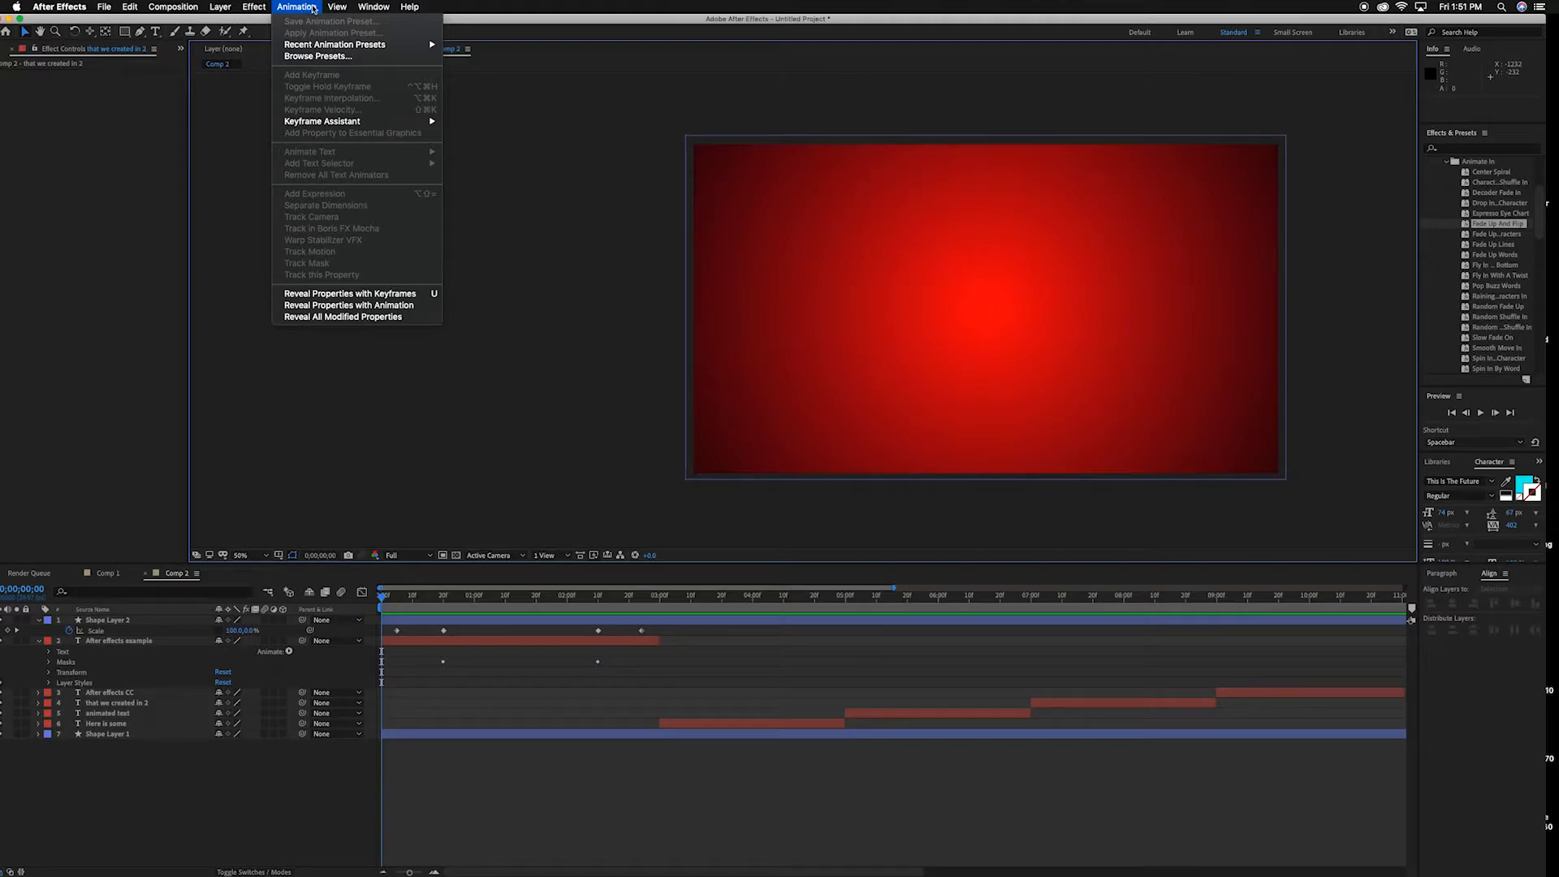
pyautogui.click(339, 7)
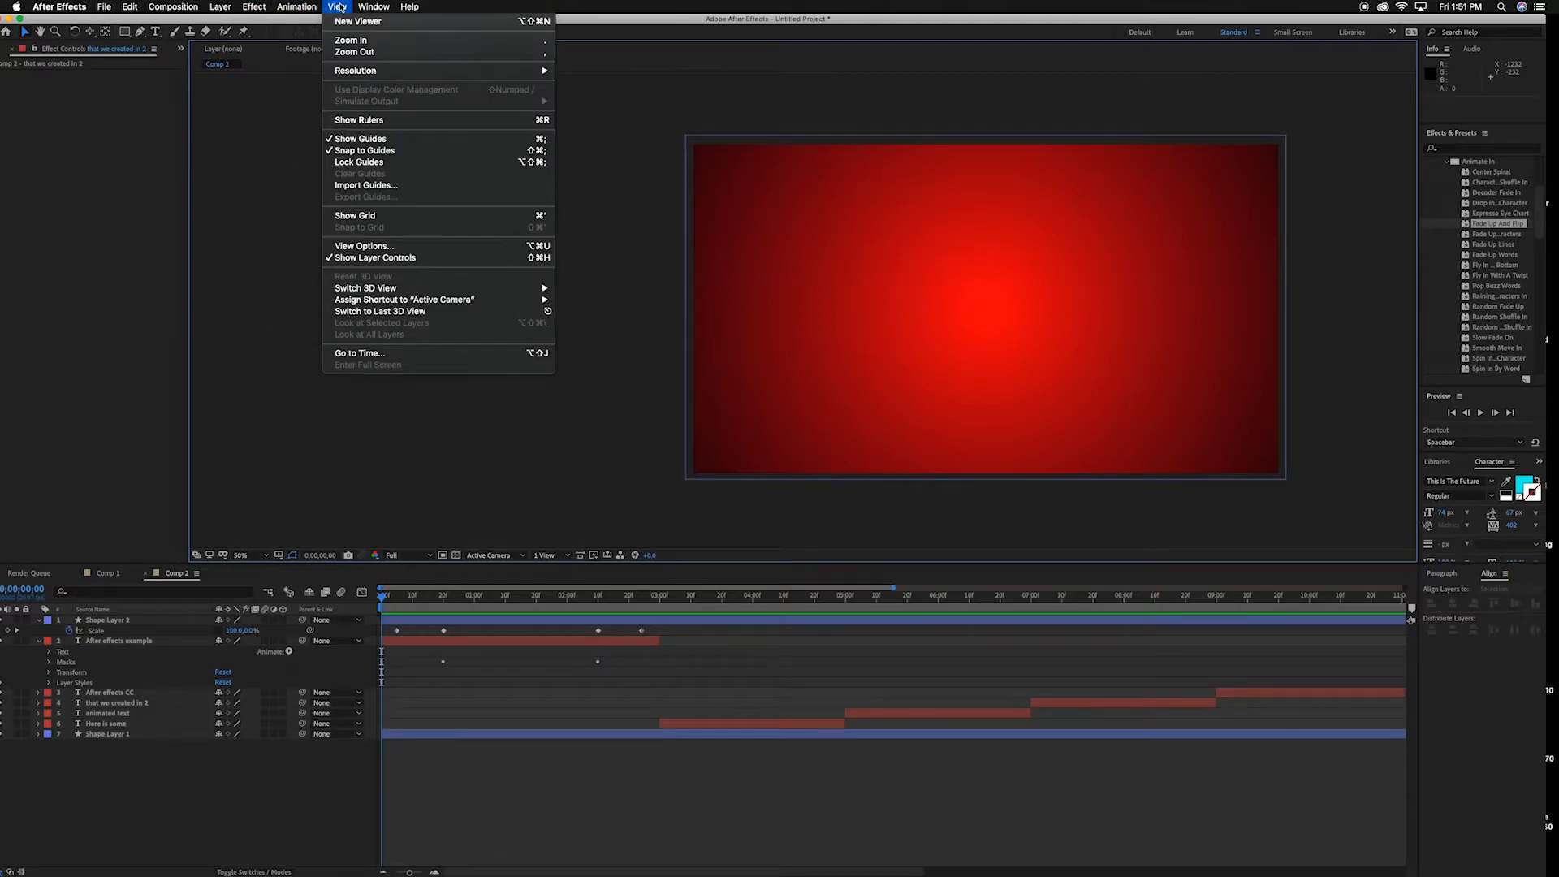
pyautogui.moveTo(373, 7)
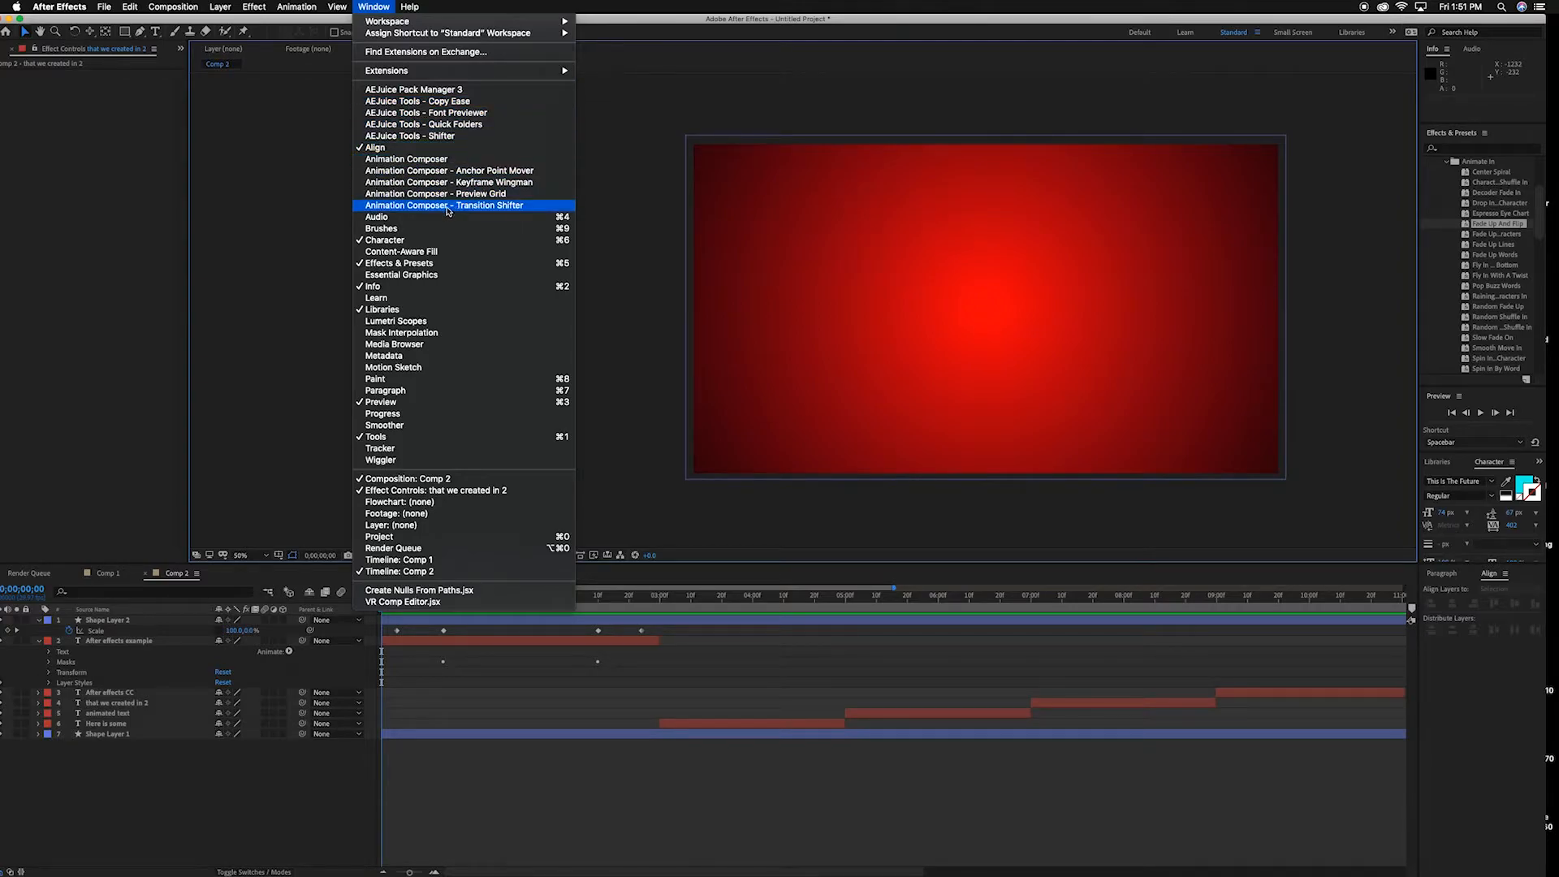
pyautogui.click(427, 160)
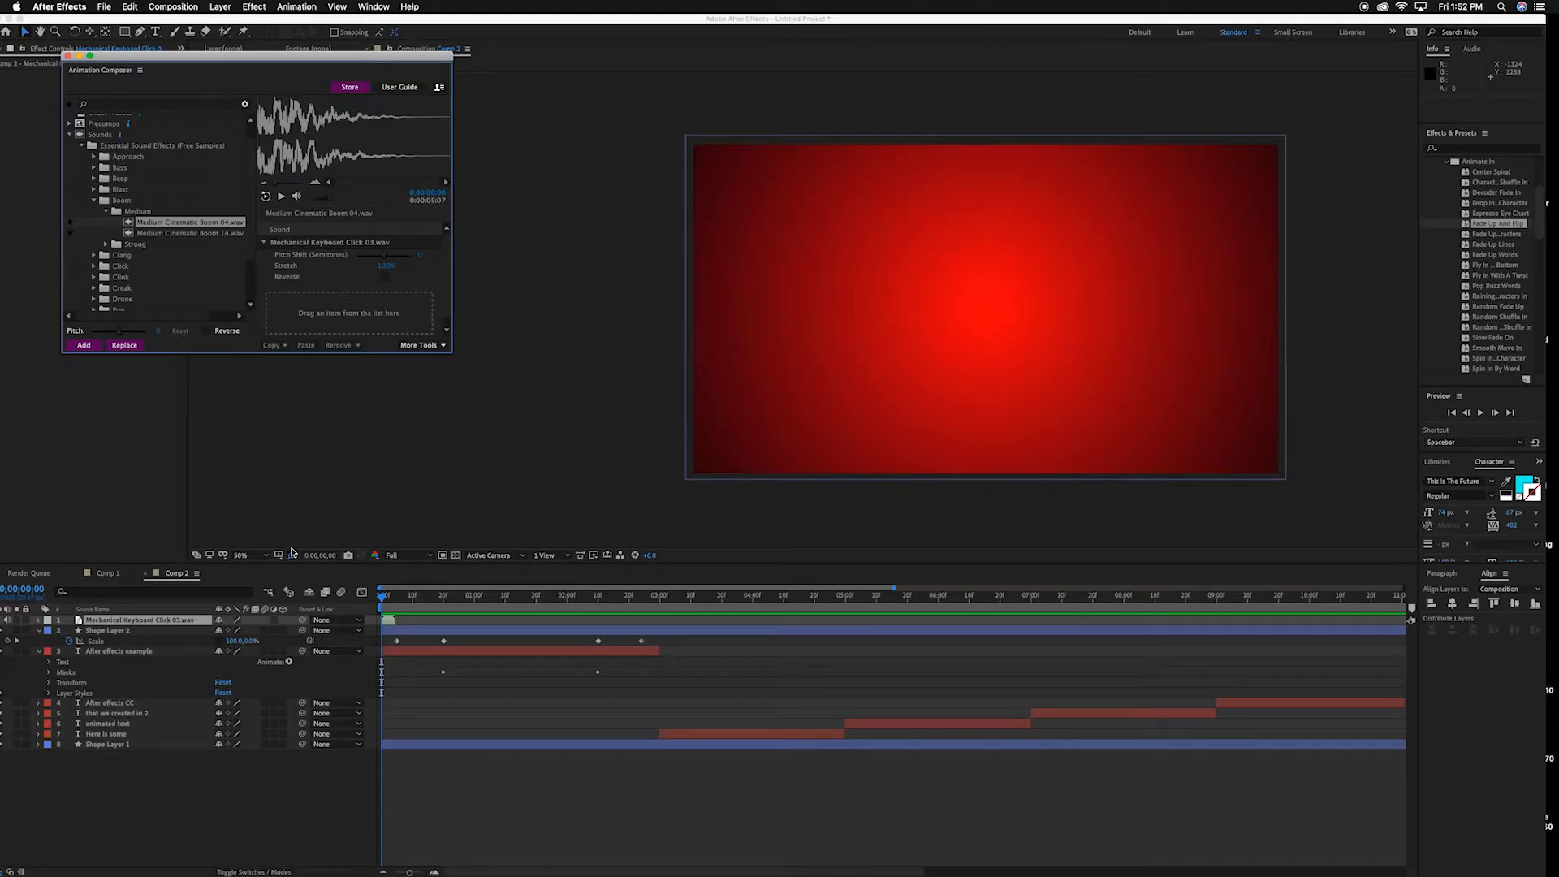
pyautogui.moveTo(244, 59); pyautogui.dragTo(398, 69)
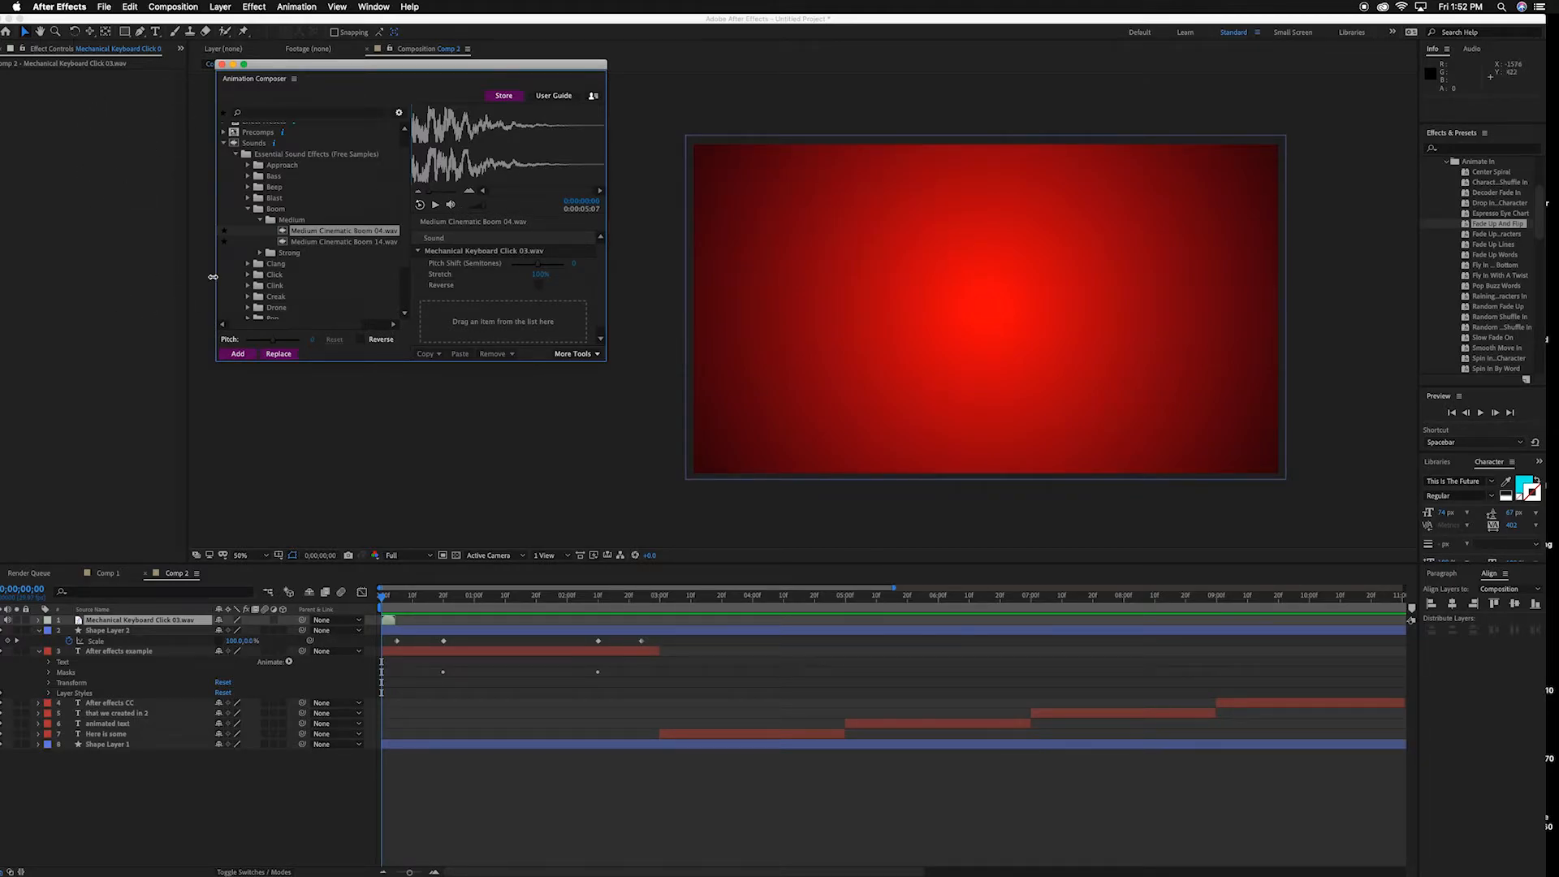
# Add "Medium Cinematic Boom 04.wav" from Animation Composer at 0;00;00;00, place it last in the layer stack, and close the panel.
pyautogui.click(283, 234)
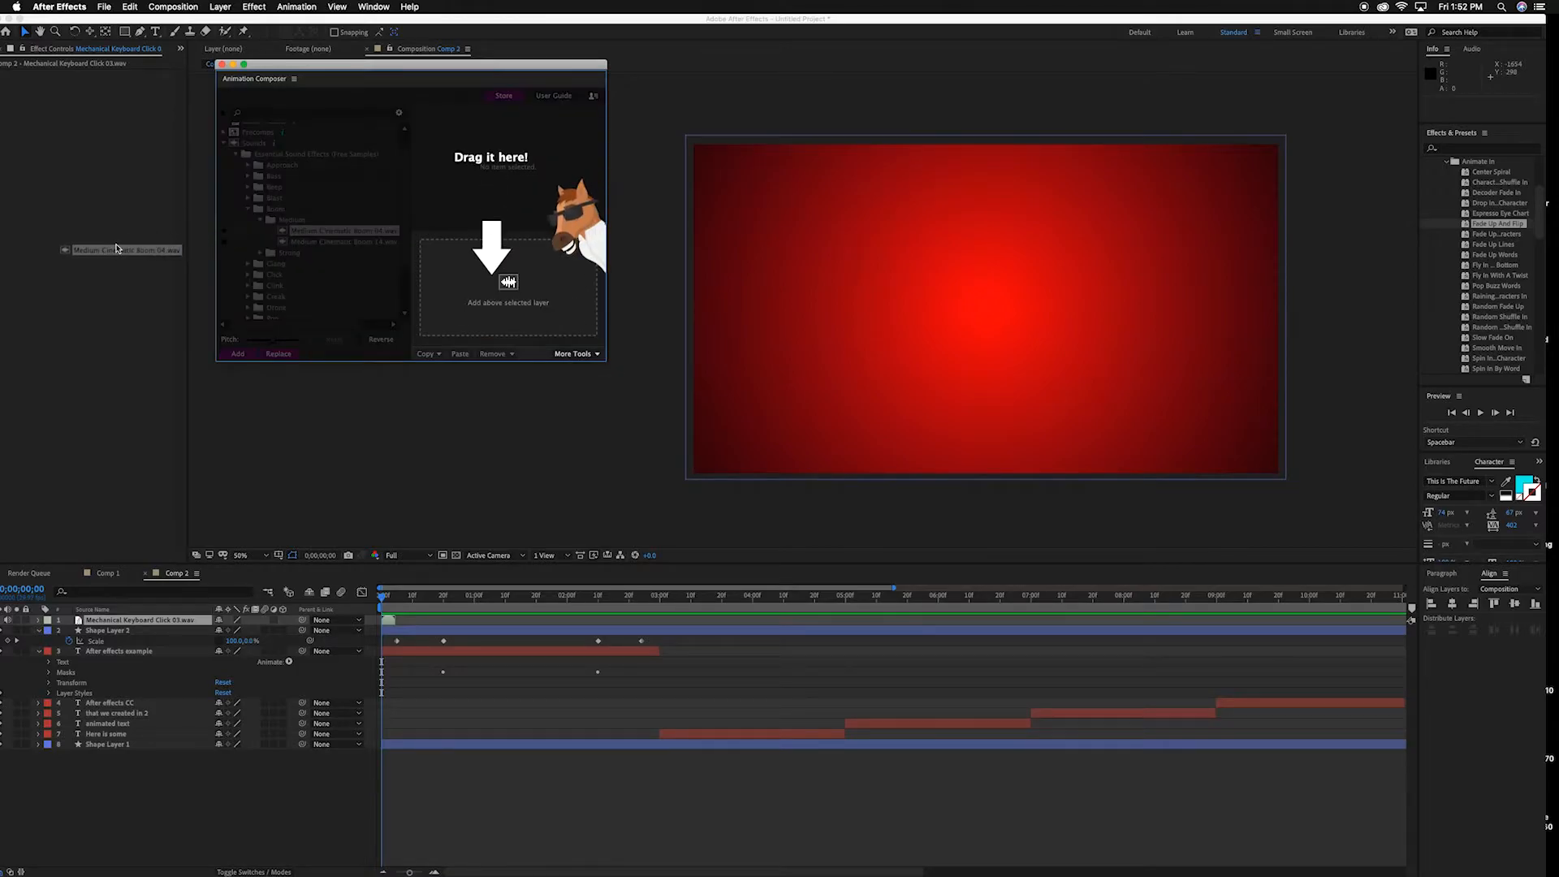
pyautogui.moveTo(283, 235); pyautogui.dragTo(507, 310)
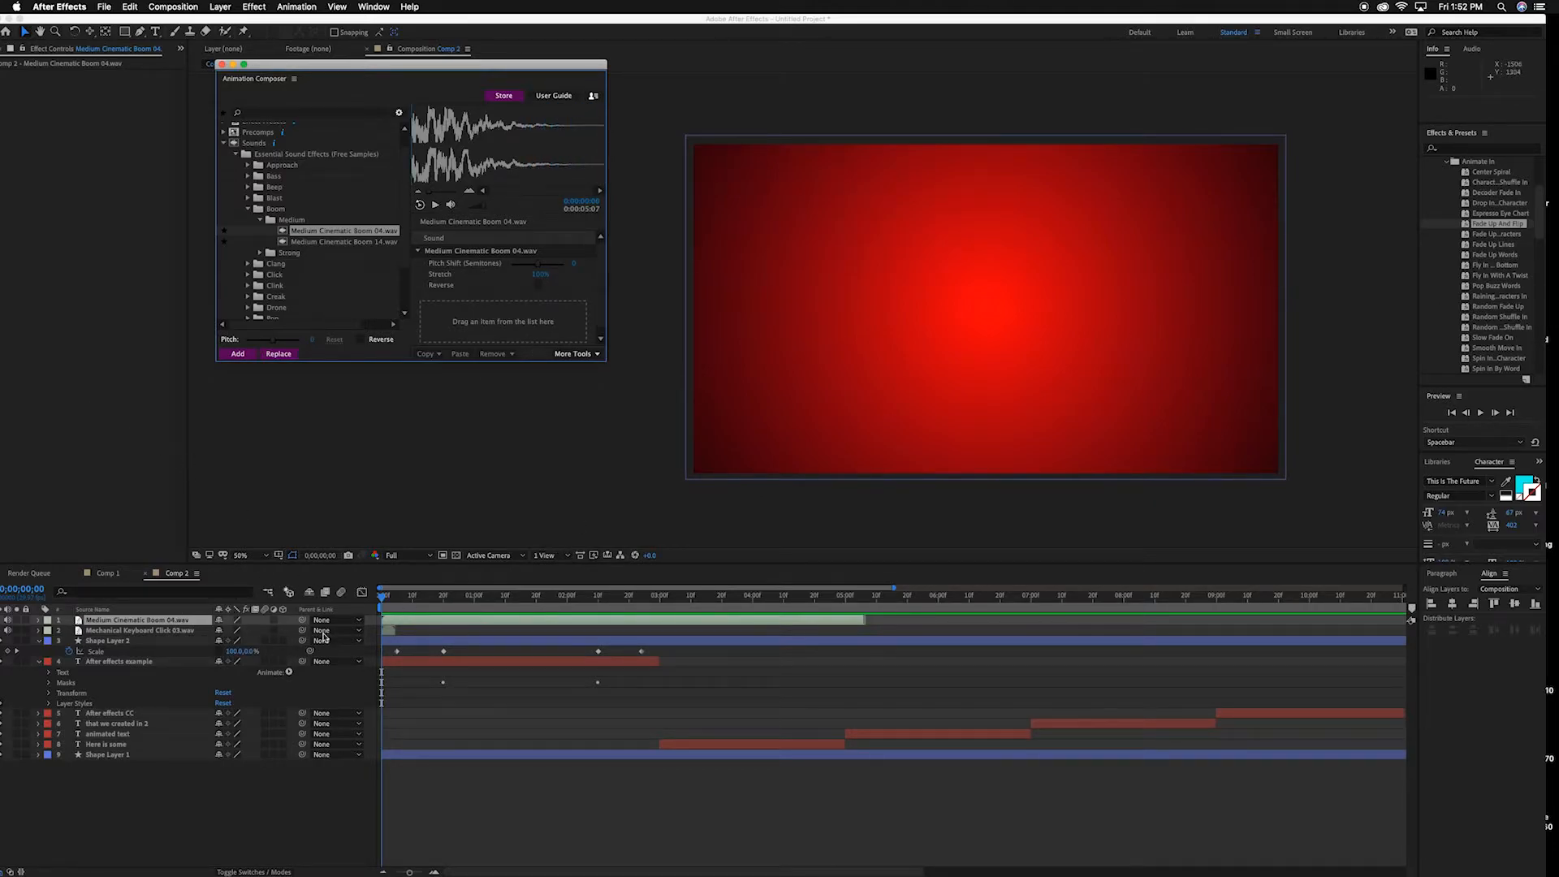
pyautogui.click(429, 623)
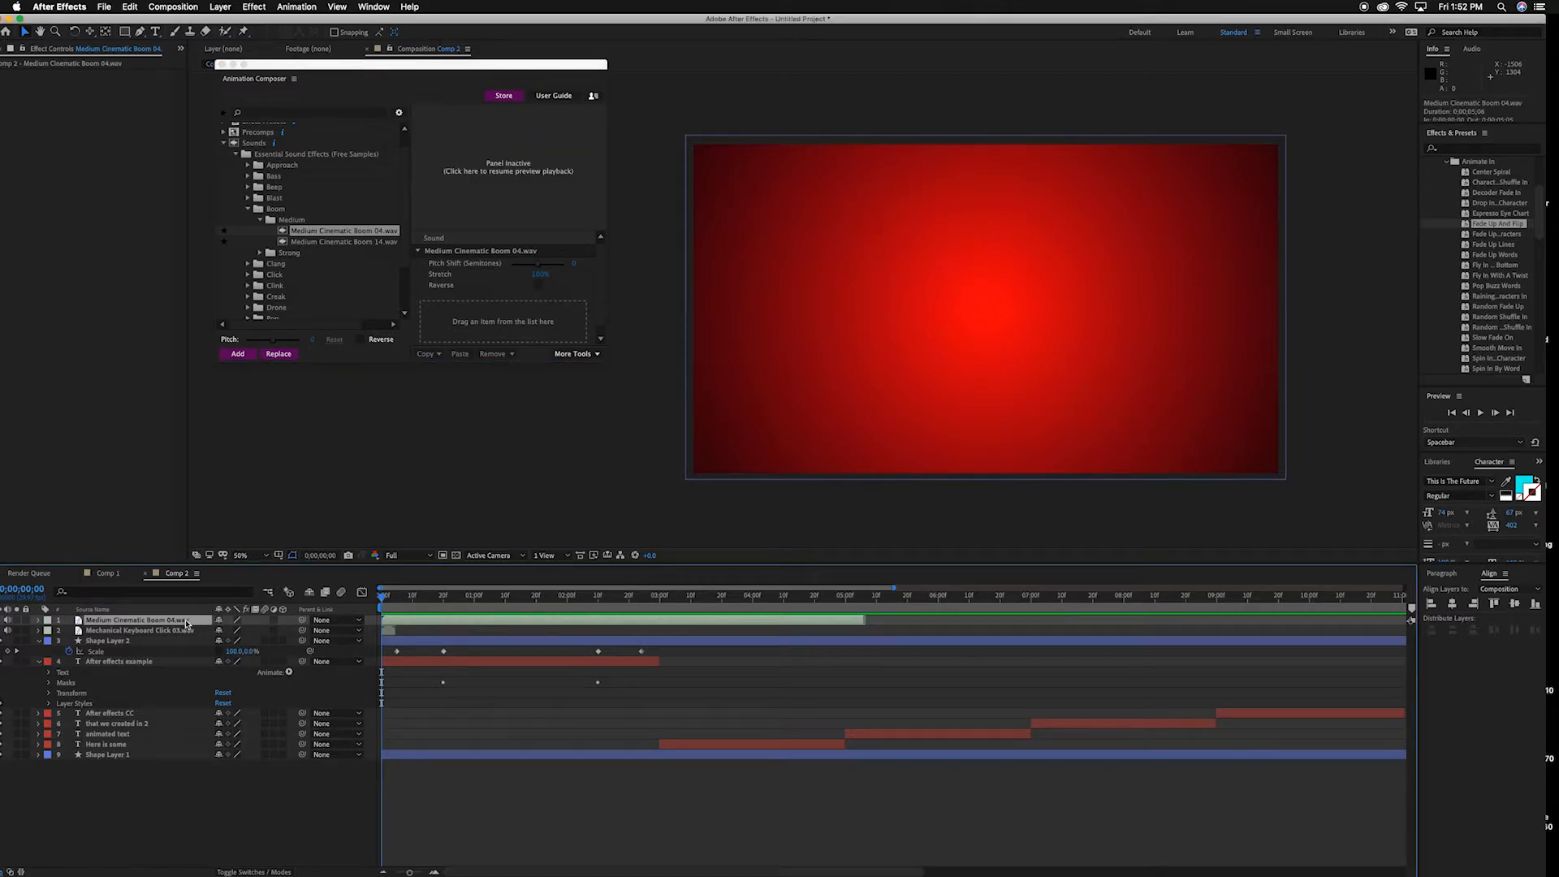
pyautogui.moveTo(138, 623); pyautogui.dragTo(143, 773)
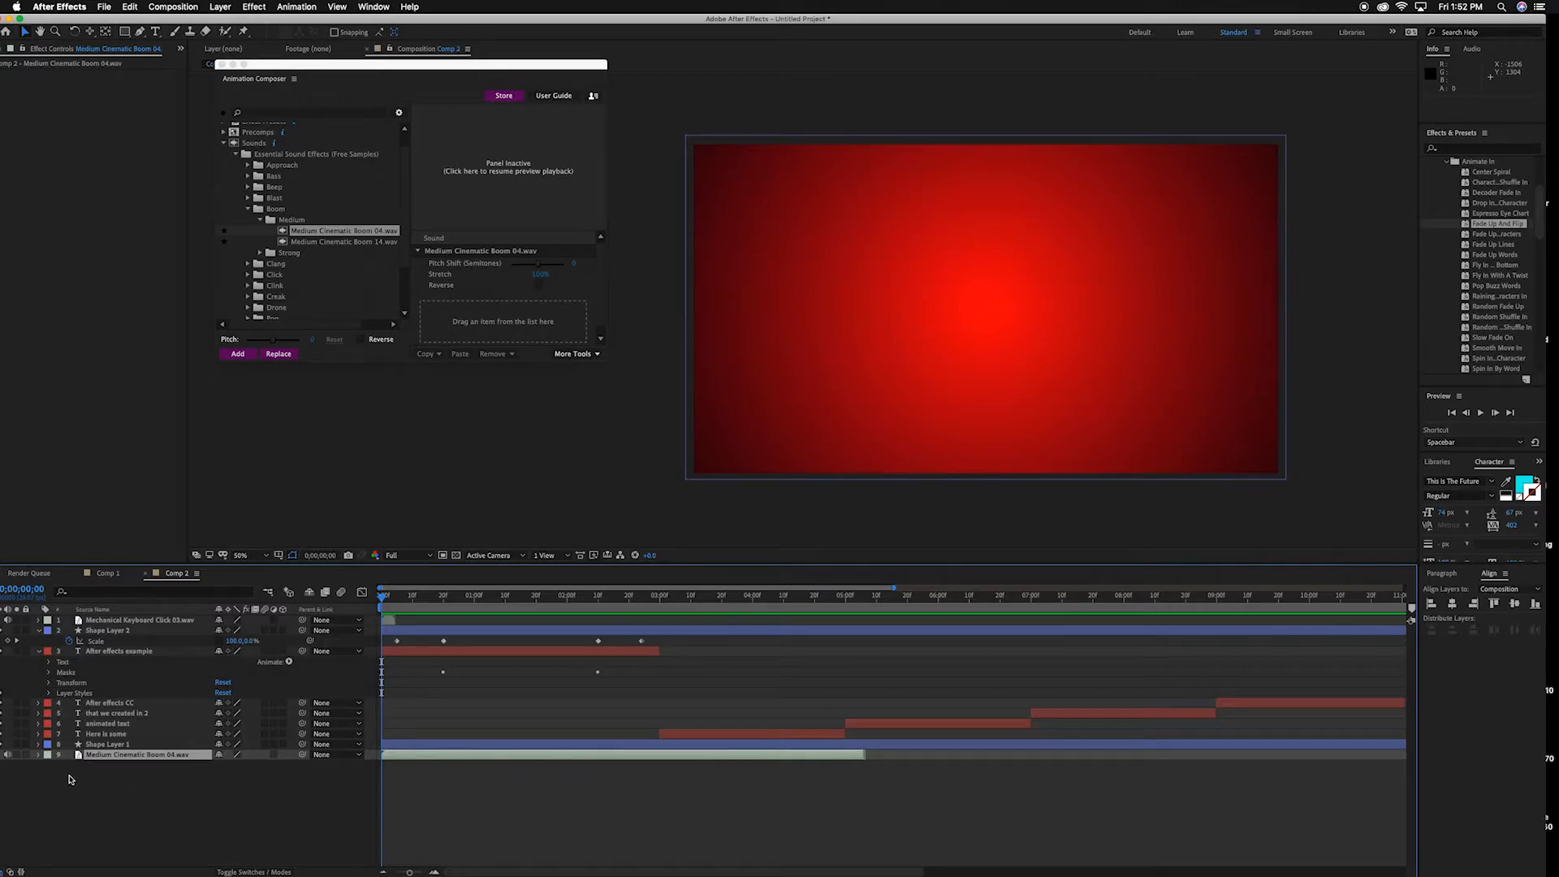
pyautogui.click(220, 65)
pyautogui.moveTo(215, 20); pyautogui.dragTo(224, 20)
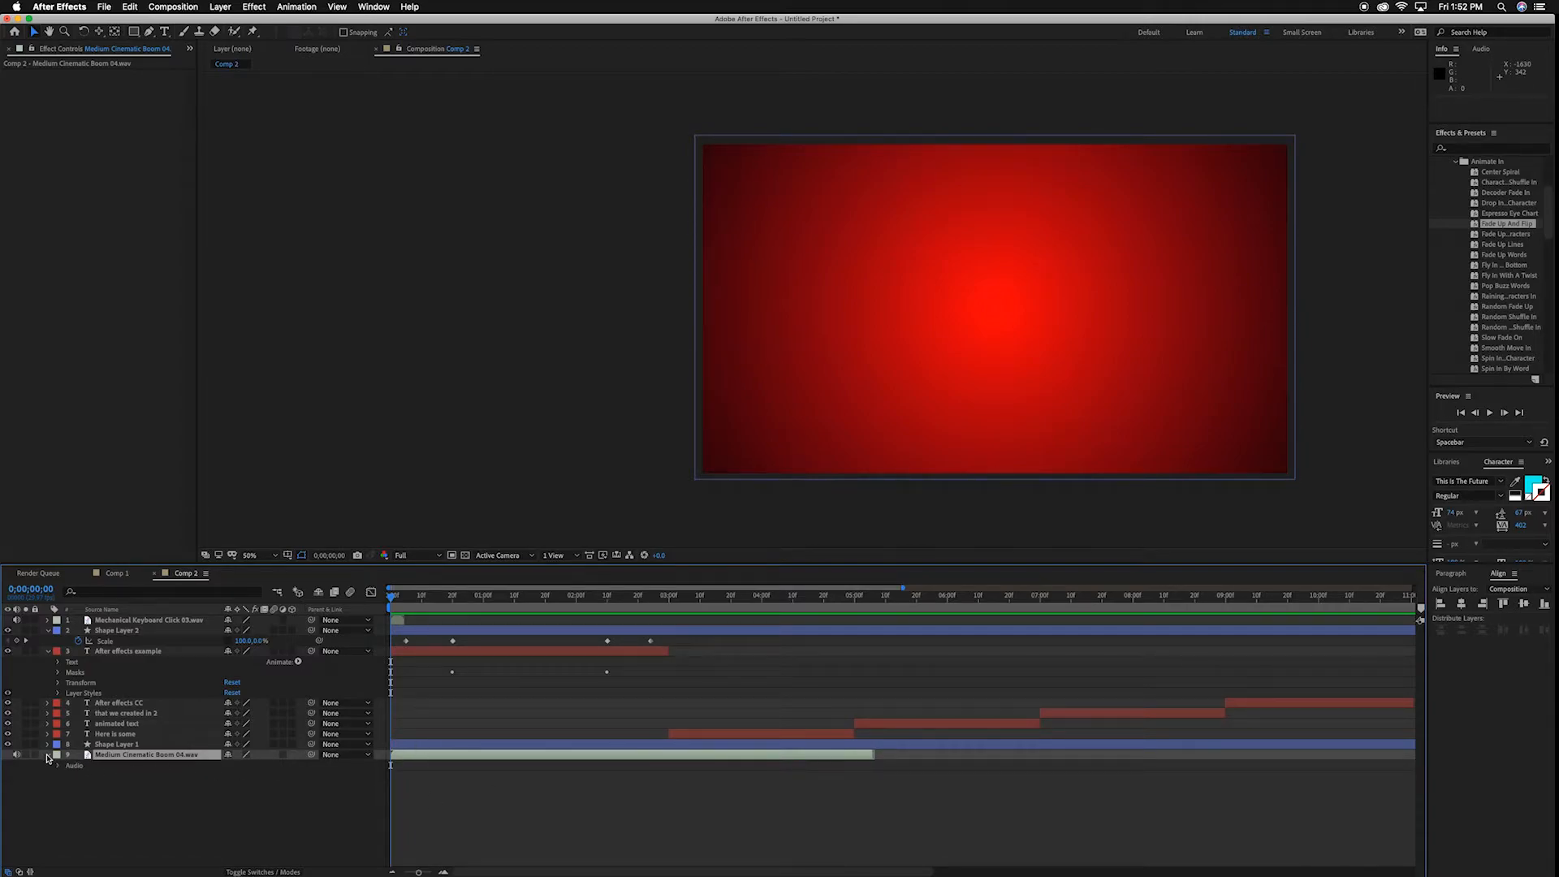
# Reveal the boom sound's waveform, shift its layer to start at about 0;00;02;06, and preview the timing.
pyautogui.click(58, 765)
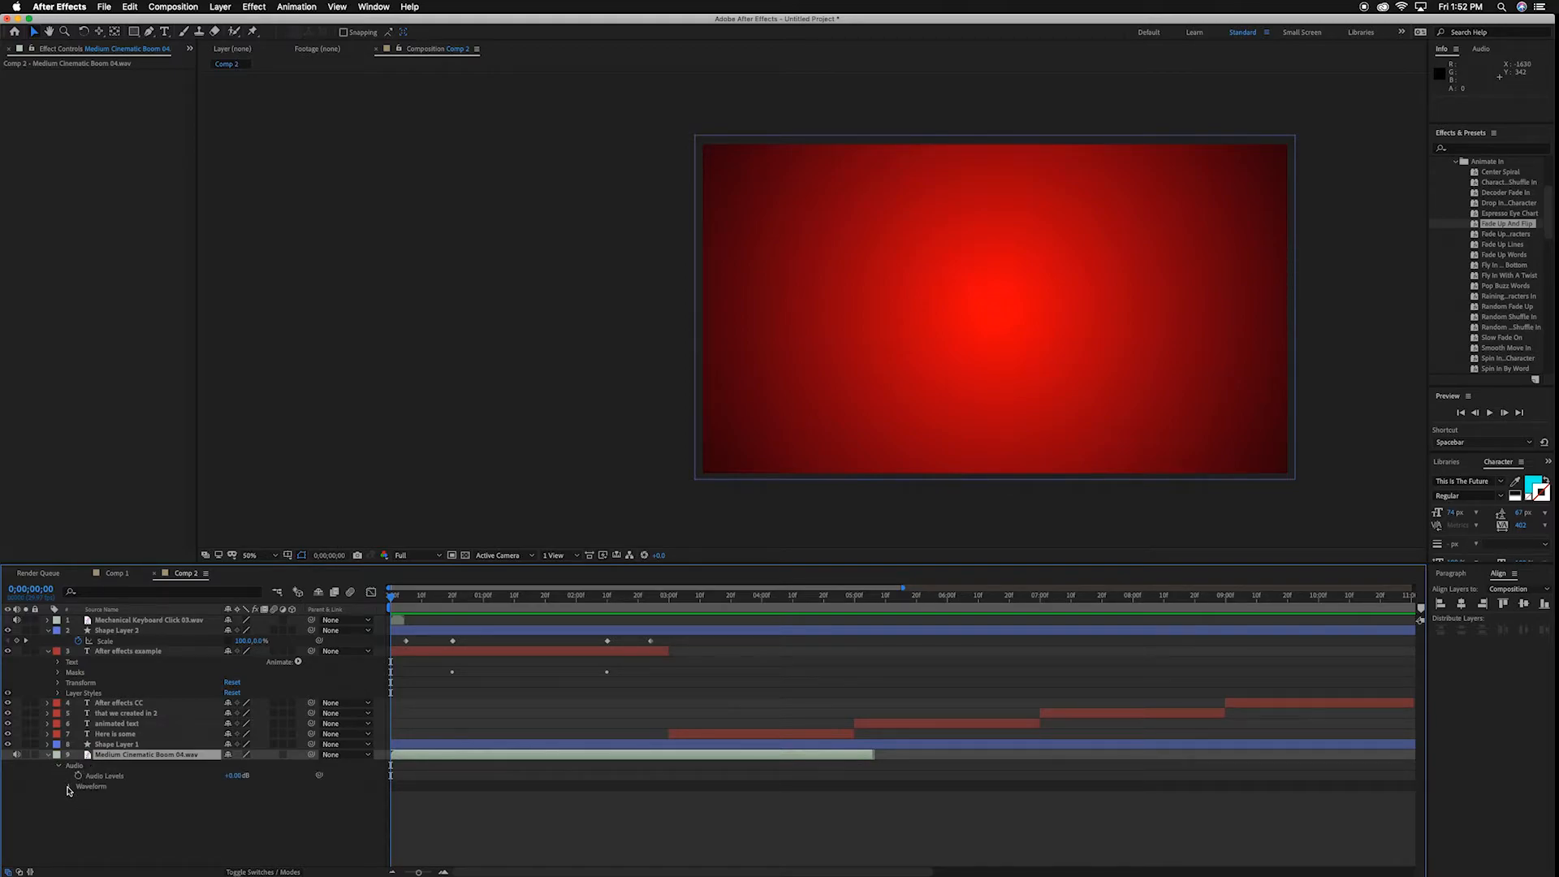
pyautogui.click(69, 786)
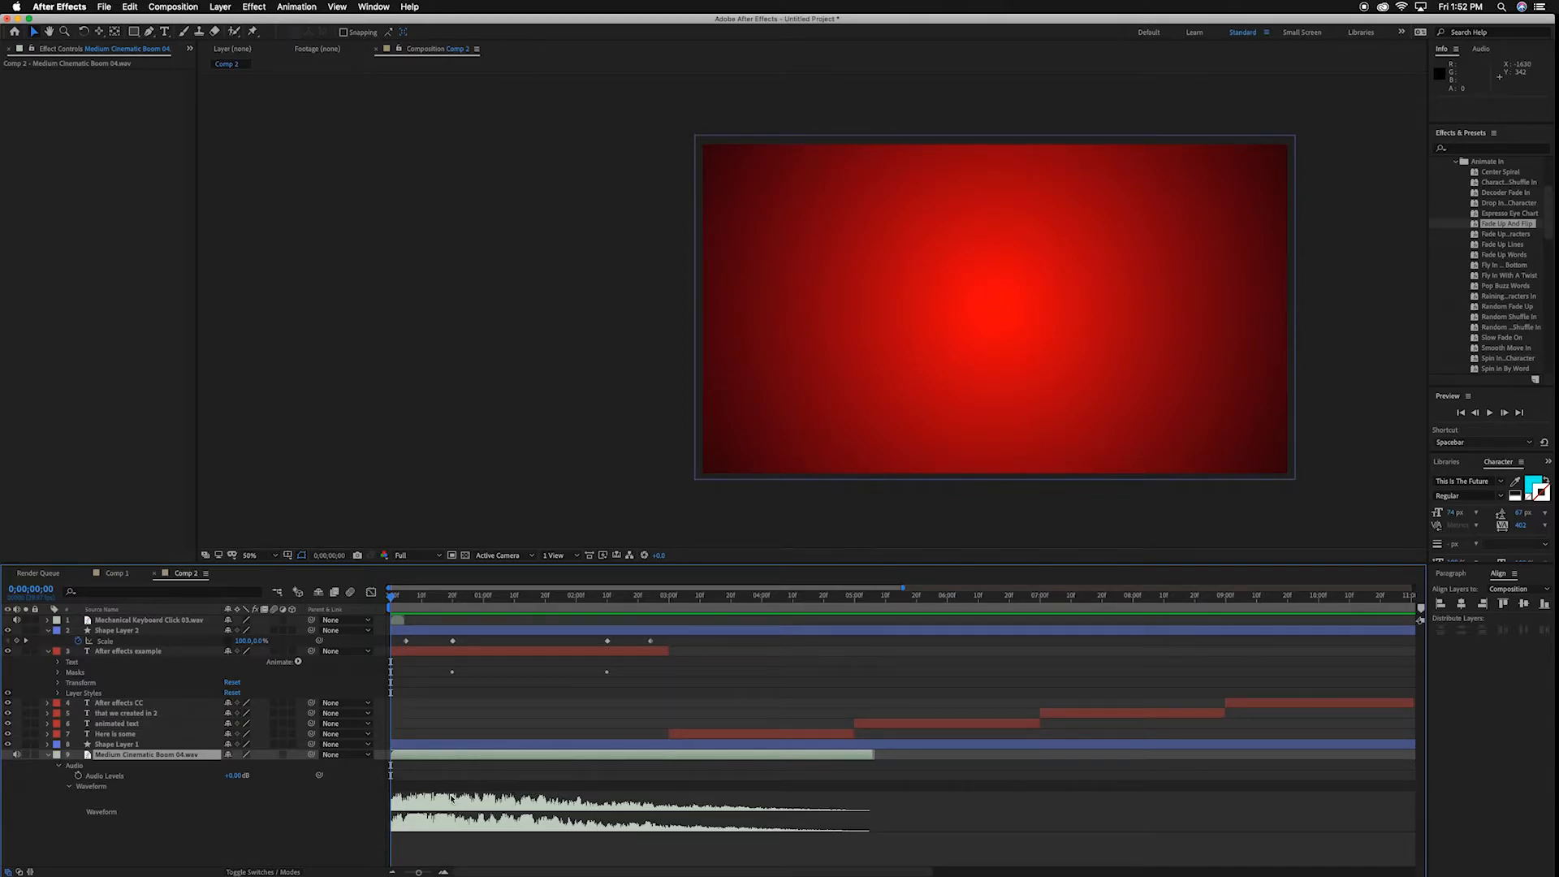
pyautogui.moveTo(420, 756); pyautogui.dragTo(624, 761)
pyautogui.press('space')
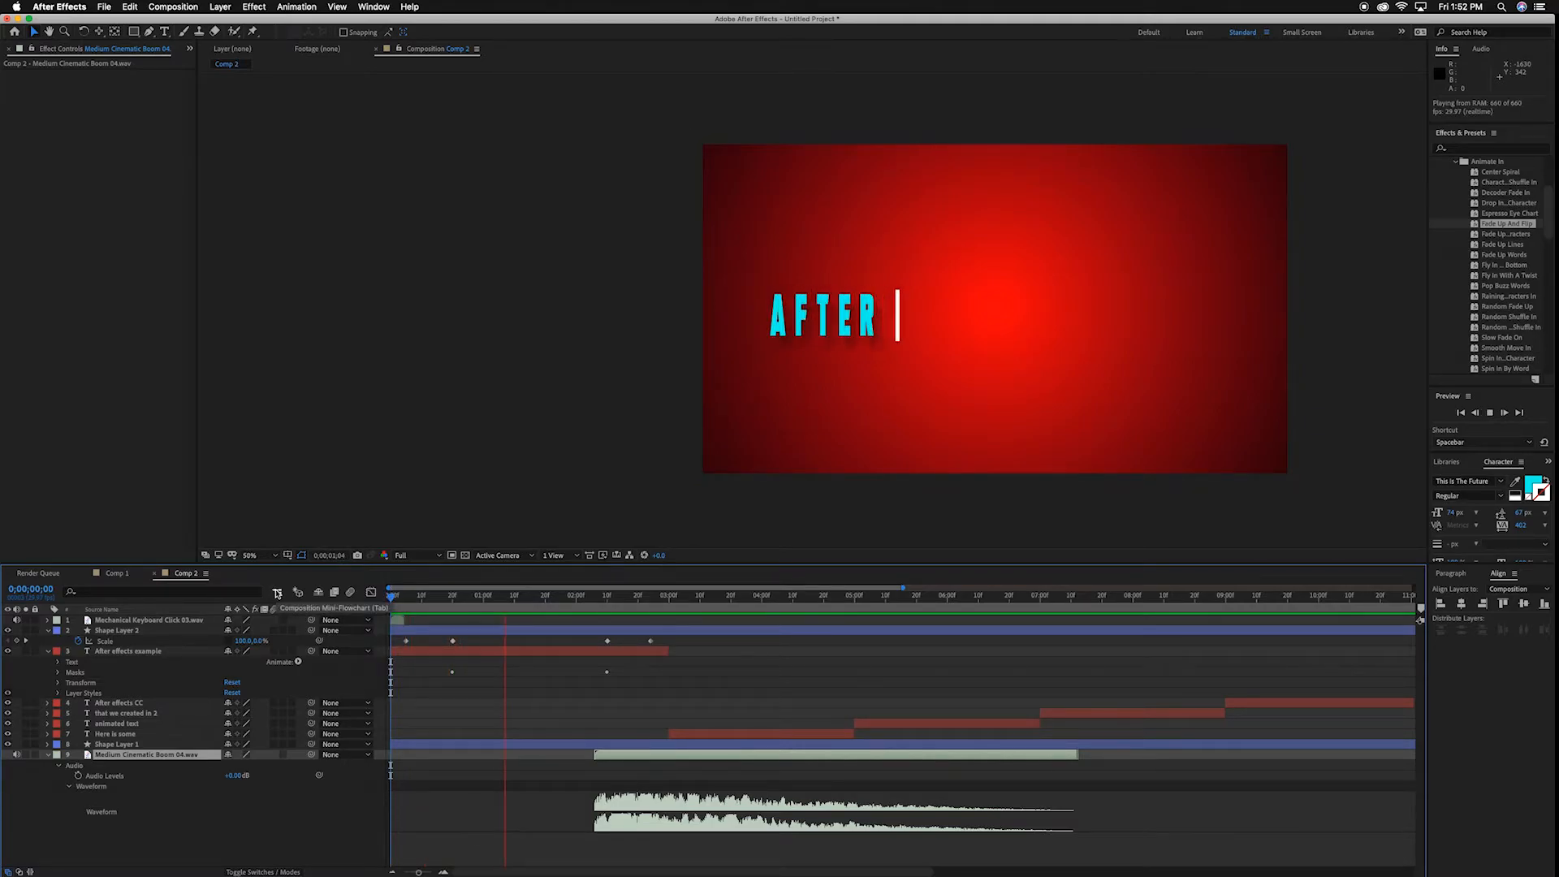
pyautogui.press('space')
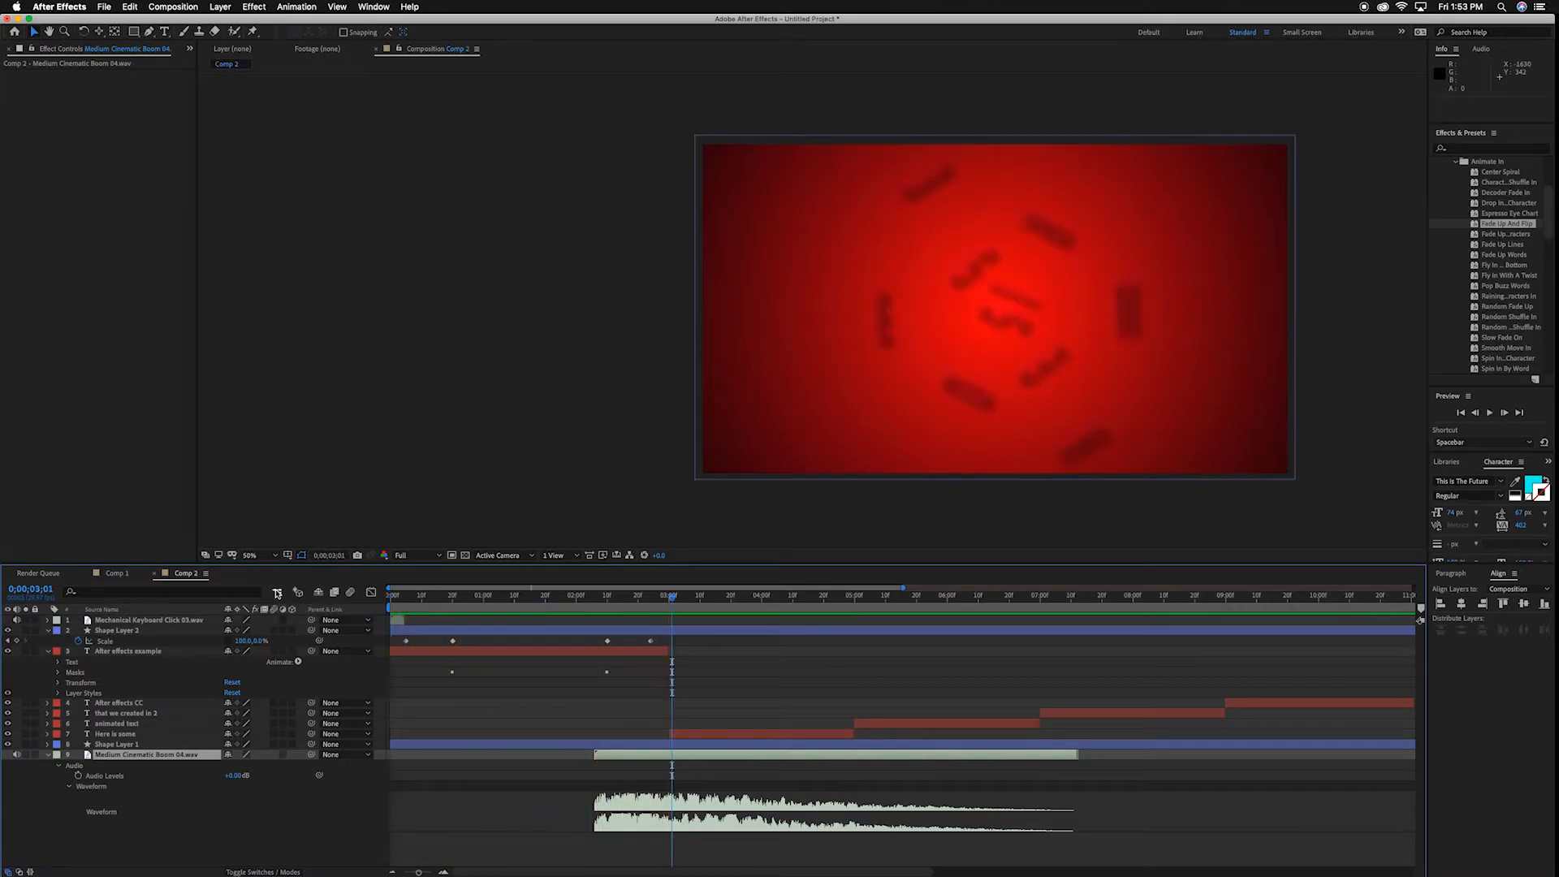
# Shift the boom sound to start at about 0;00;03;15, during the "Here is some" text, and preview the timing.
pyautogui.moveTo(672, 599); pyautogui.dragTo(725, 599)
pyautogui.moveTo(683, 761); pyautogui.dragTo(816, 762)
pyautogui.press('space')
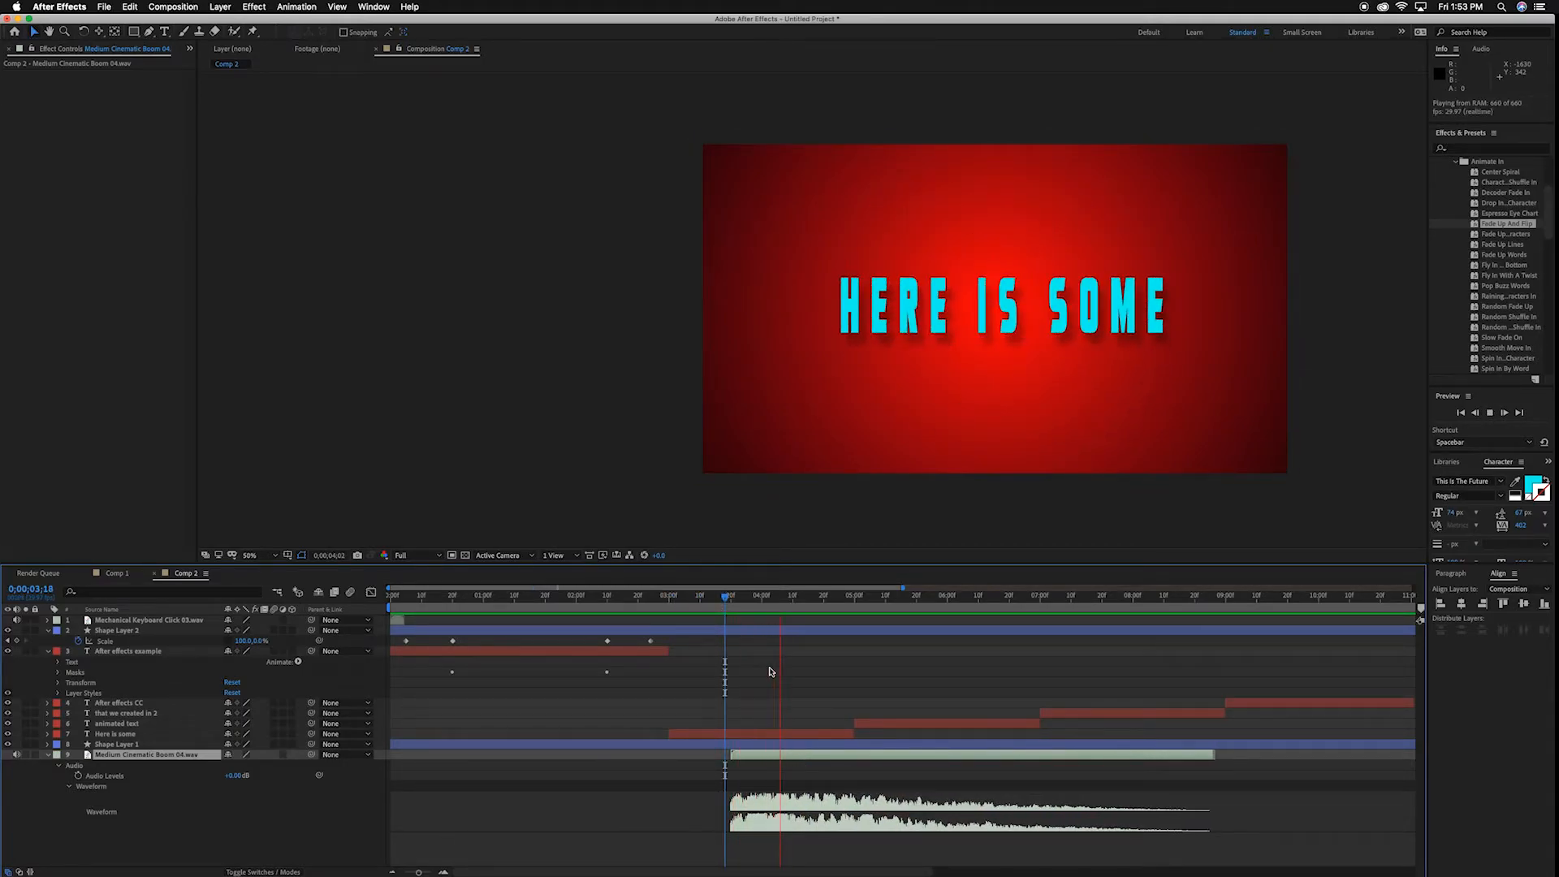
pyautogui.press('space')
pyautogui.moveTo(804, 762); pyautogui.dragTo(787, 762)
pyautogui.moveTo(722, 601); pyautogui.dragTo(654, 605)
pyautogui.press('space')
pyautogui.press('space')
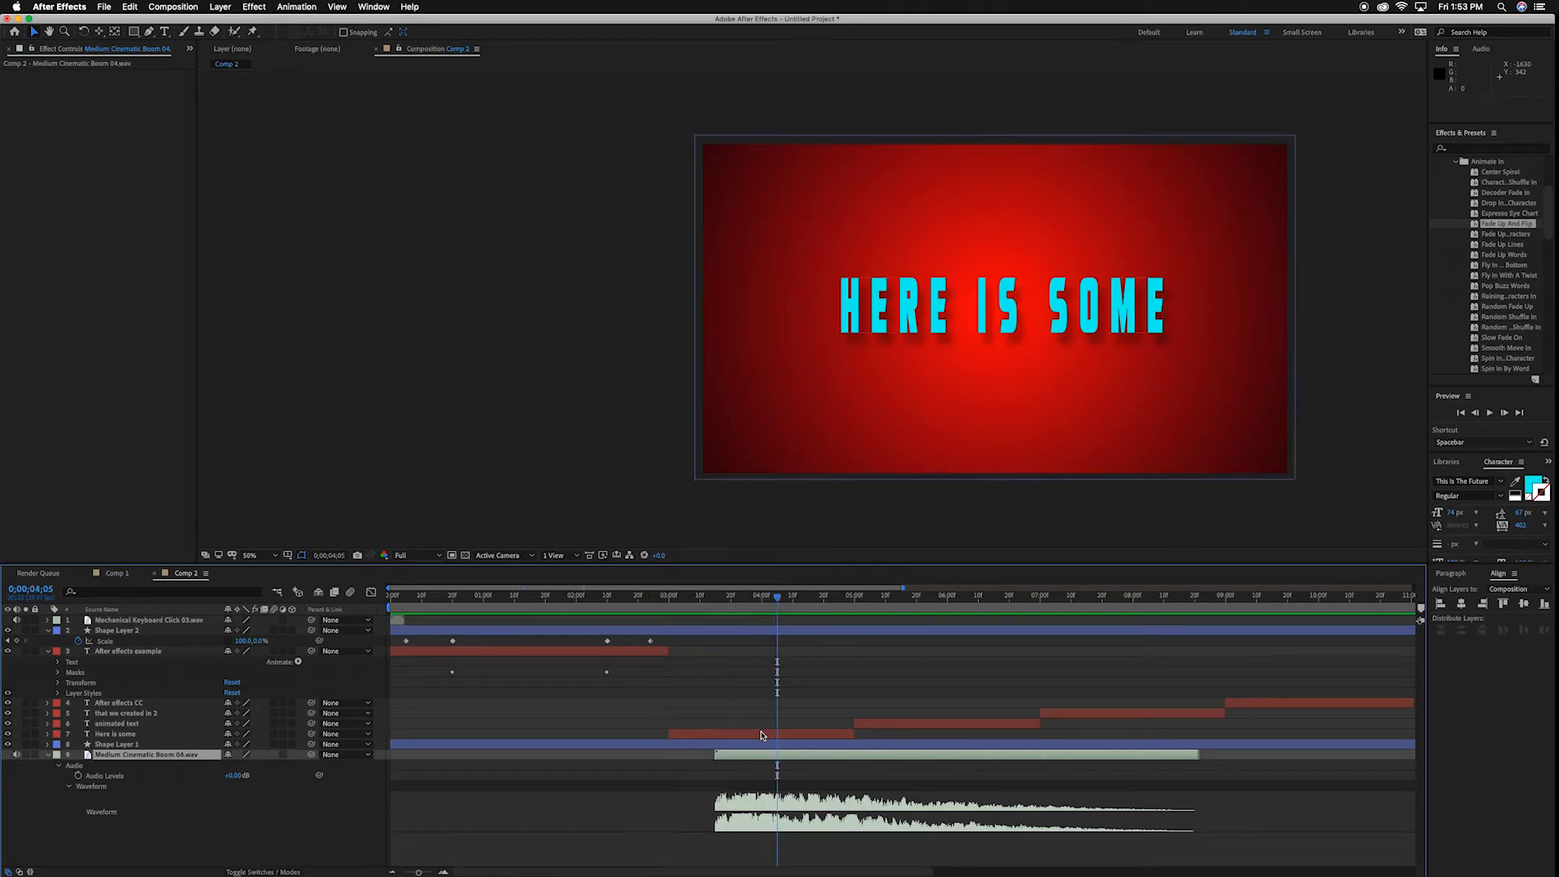
# Reveal the keyframes of the "Here is some" layer and compare them with the boom sound's waveform.
pyautogui.click(774, 735)
pyautogui.press('u')
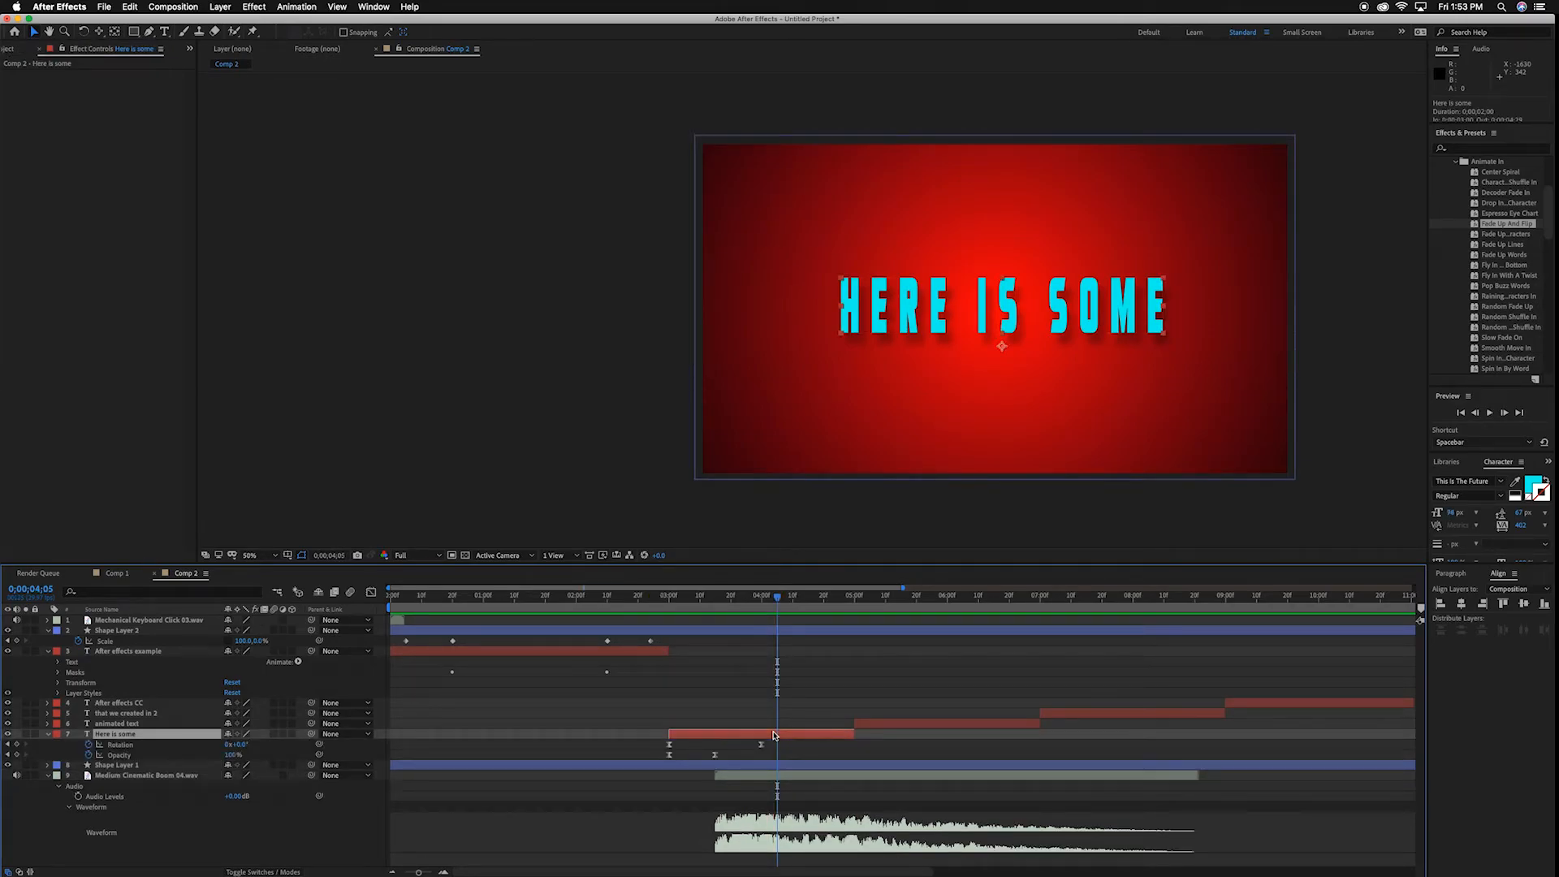
pyautogui.press('u')
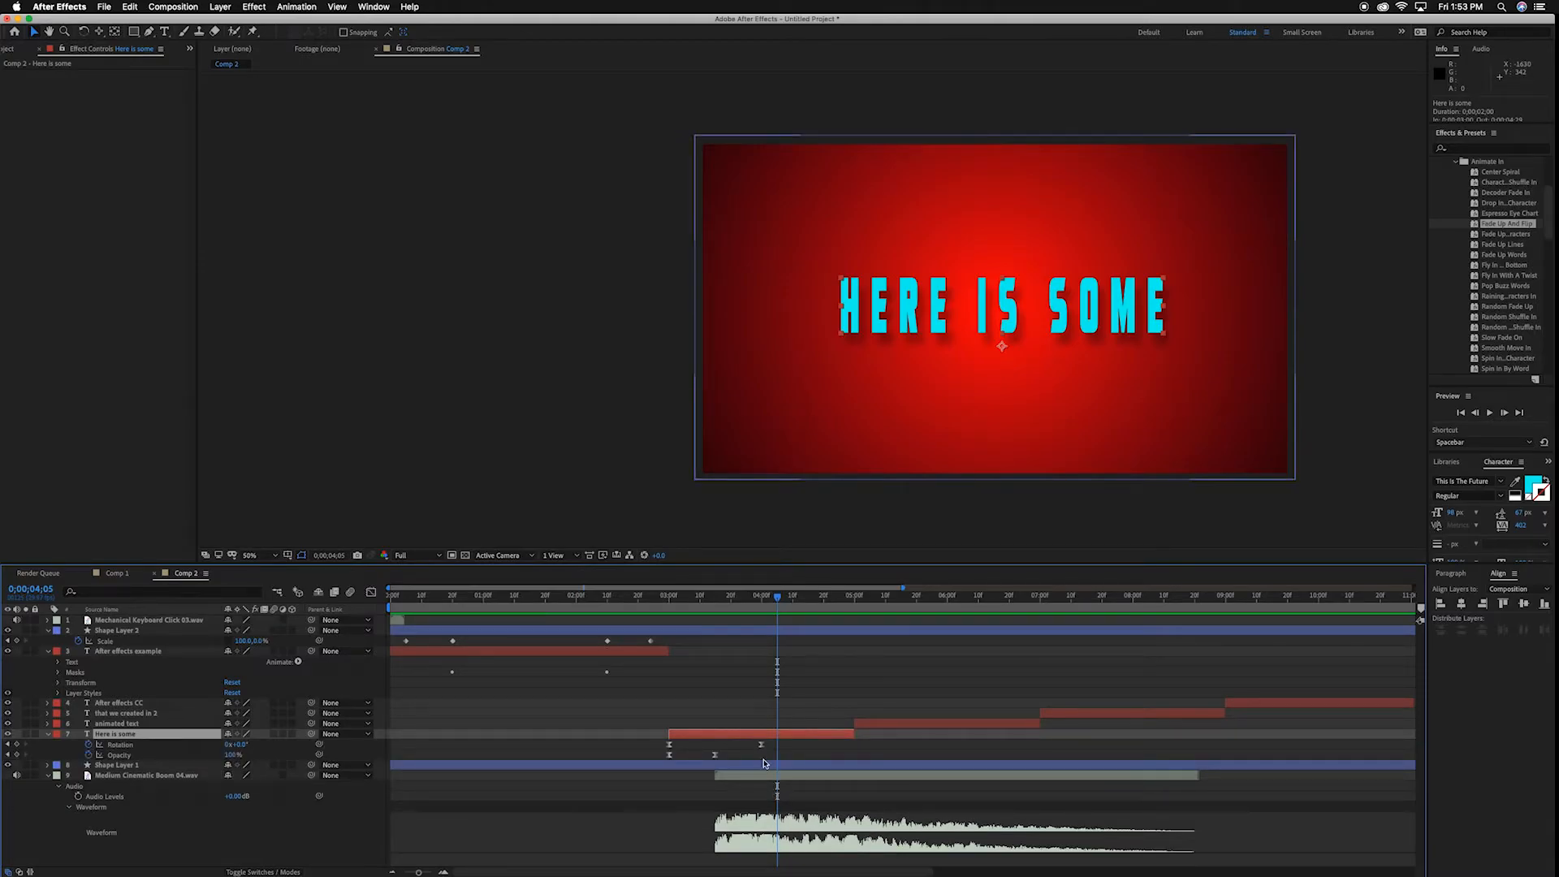
pyautogui.click(743, 832)
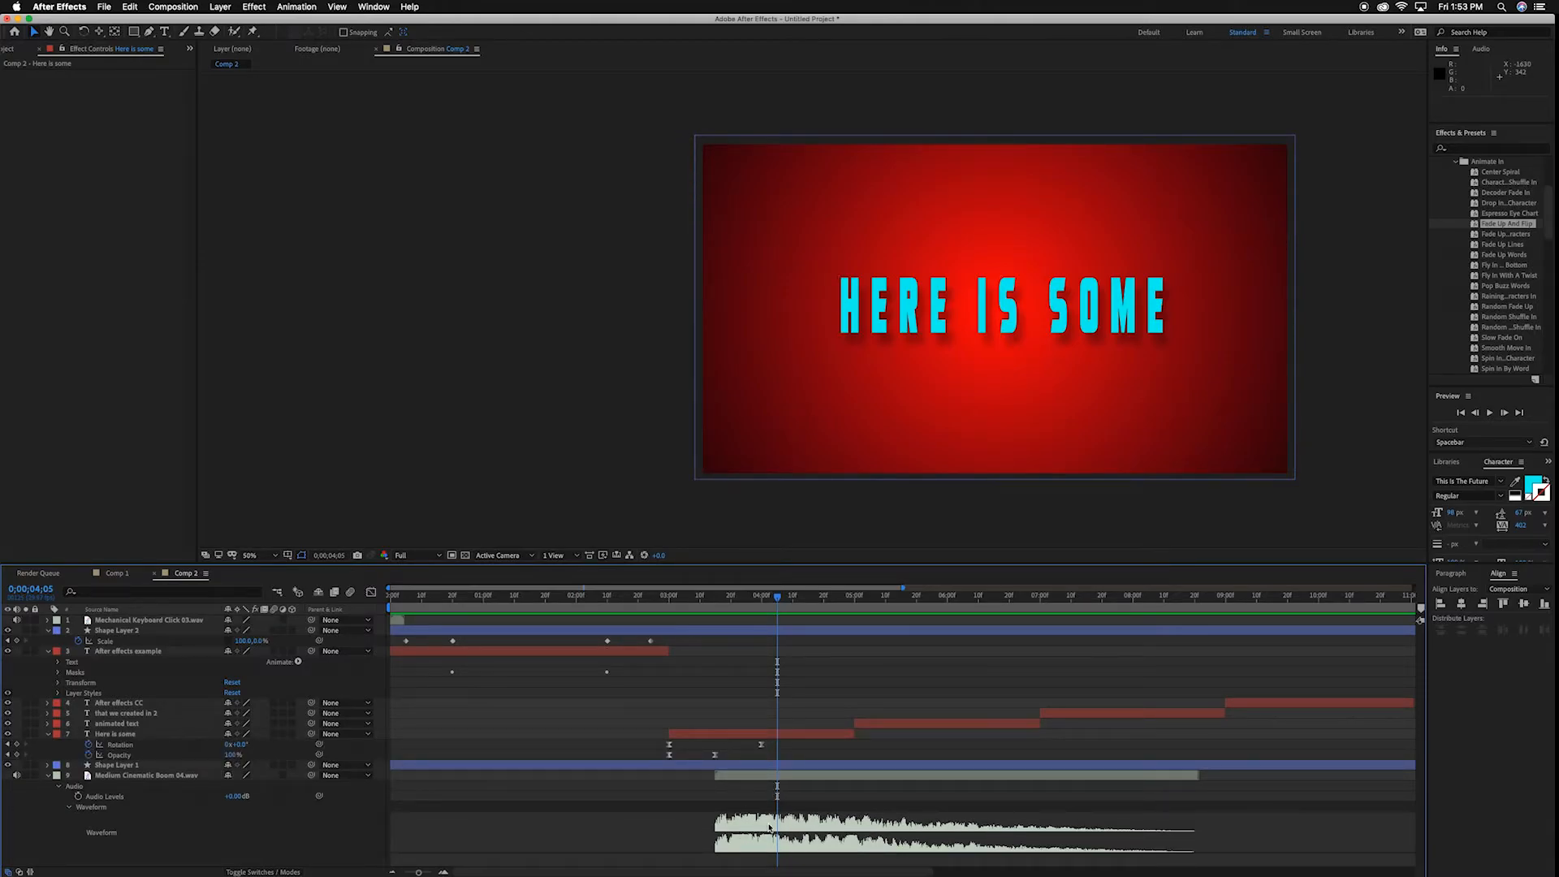
# Shift the boom sound to start at about 0;00;04;00, on the "Here is some" layer's last Rotation keyframe, and preview the timing.
pyautogui.moveTo(755, 777); pyautogui.dragTo(800, 780)
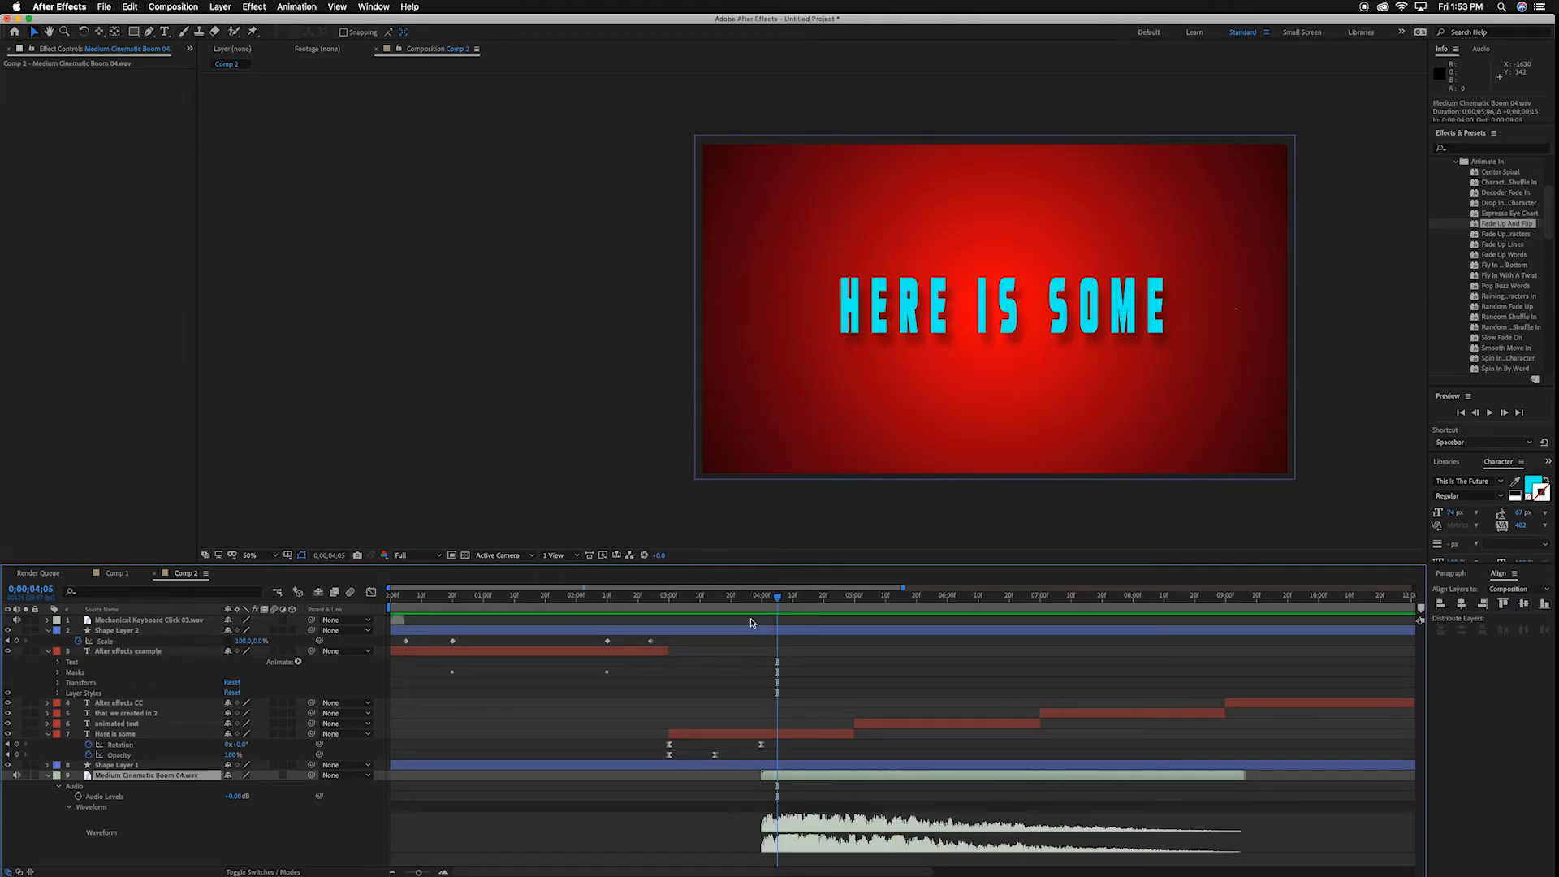
pyautogui.moveTo(756, 603); pyautogui.dragTo(700, 601)
pyautogui.press('space')
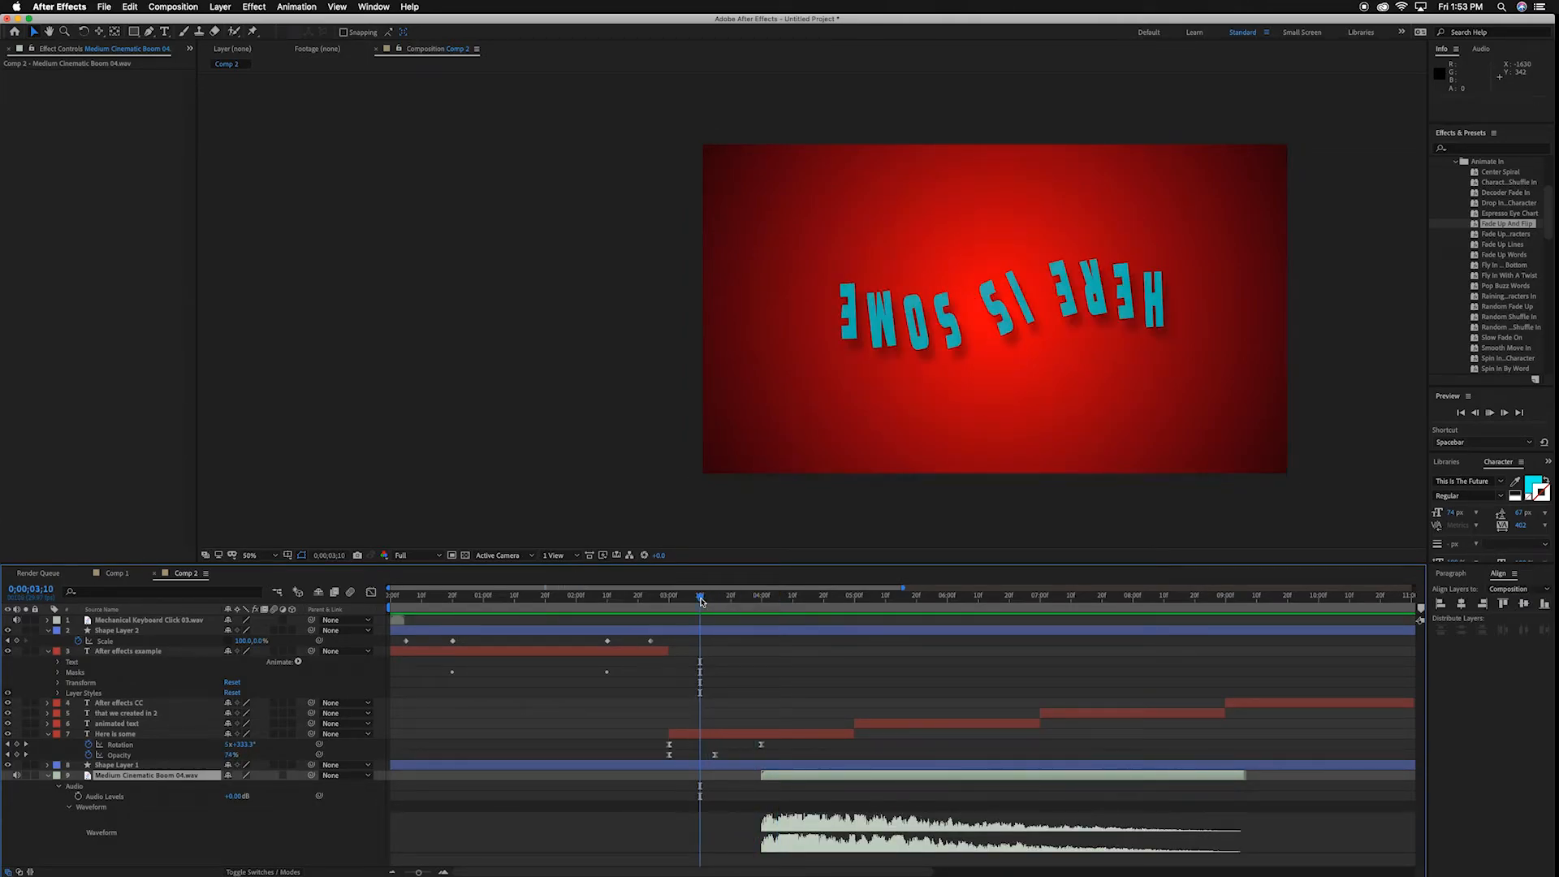
pyautogui.press('space')
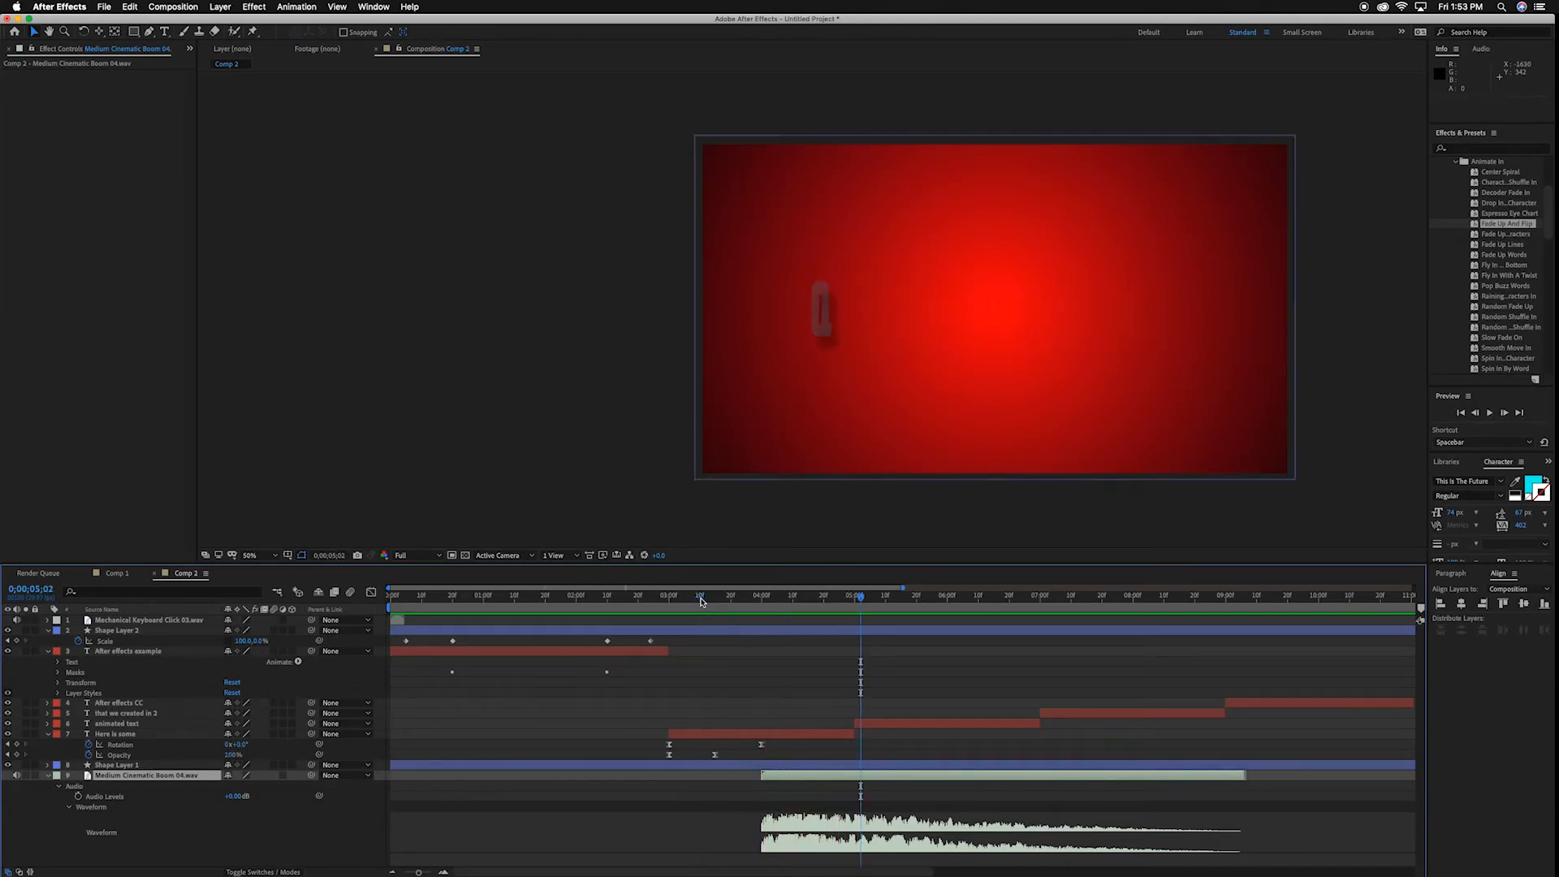
pyautogui.press('pagedown')
pyautogui.press('pagedown')
pyautogui.press('pagedown')
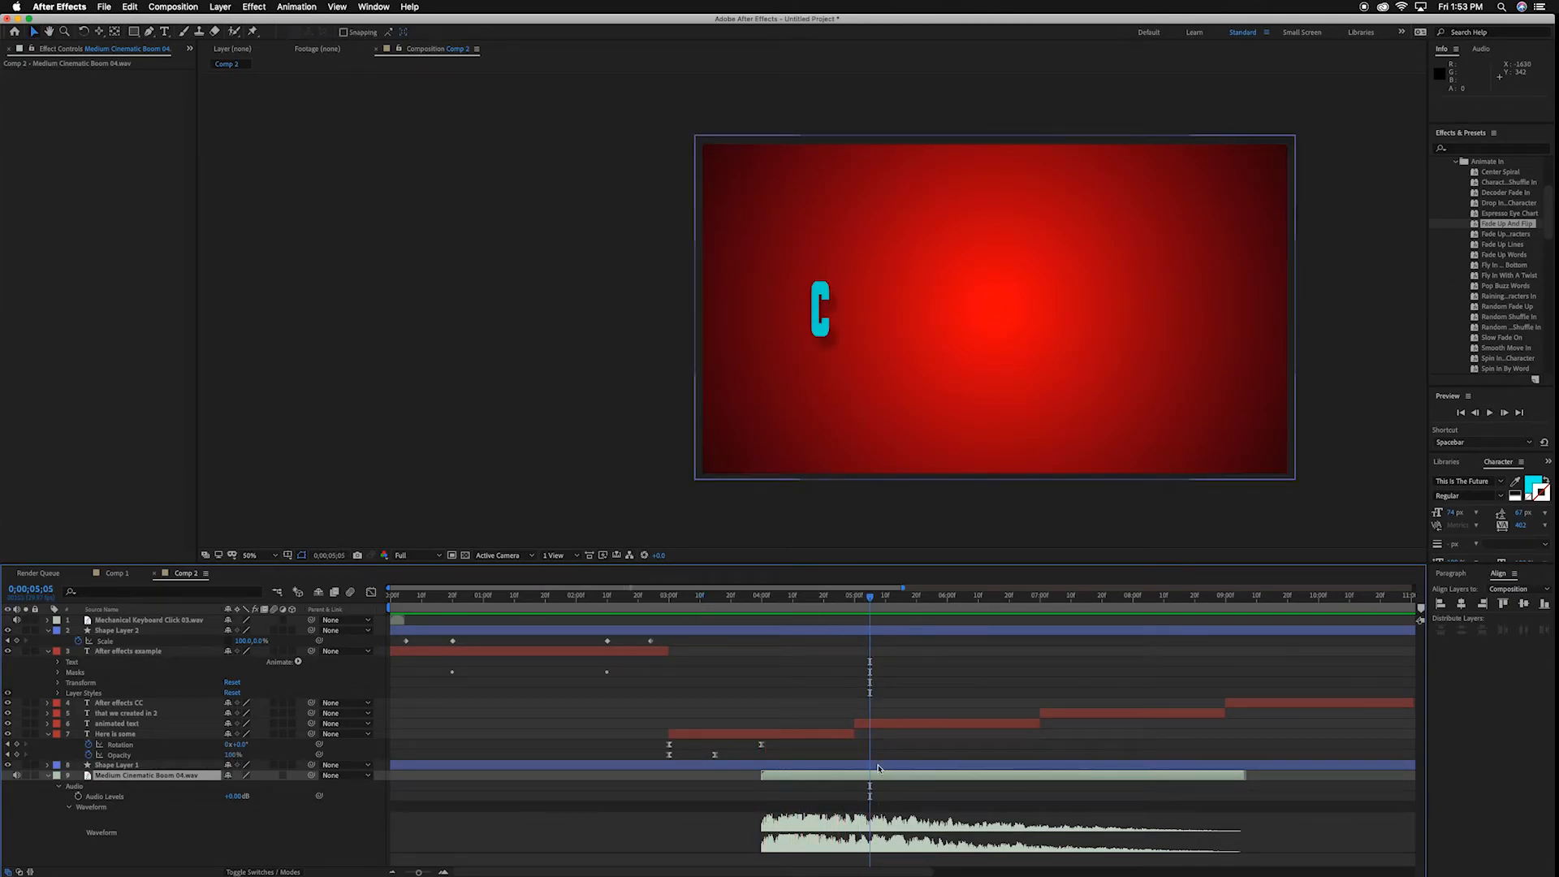
# Duplicate the boom sound and shift the lower copy to start just before the last Start keyframe of "animated text", at about 0;00;05;28.
pyautogui.click(47, 777)
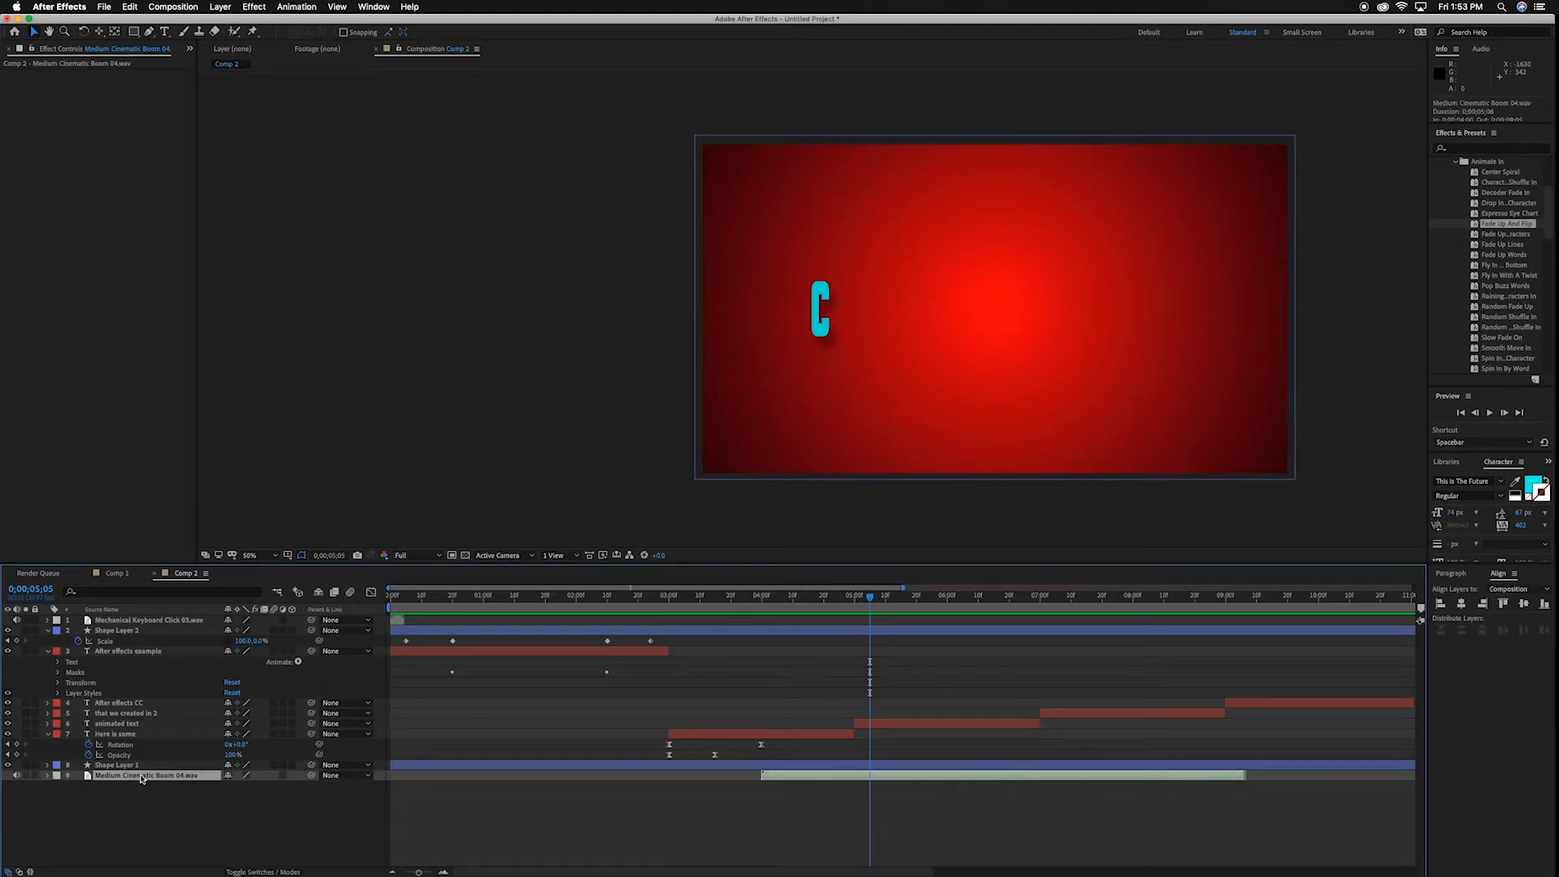
pyautogui.press('super+d')
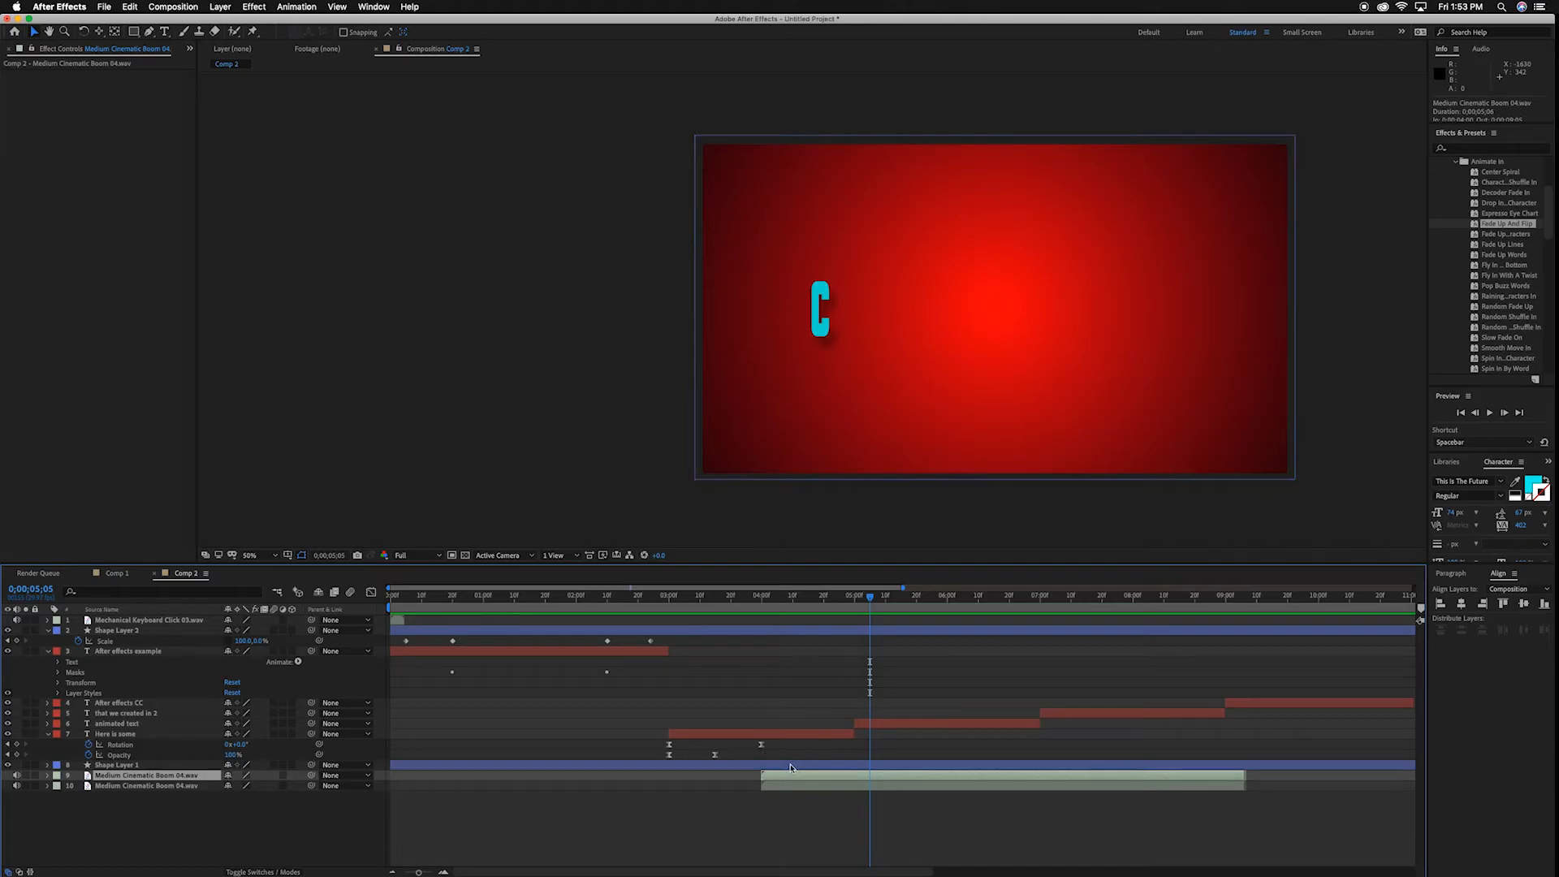
pyautogui.click(913, 726)
pyautogui.press('u')
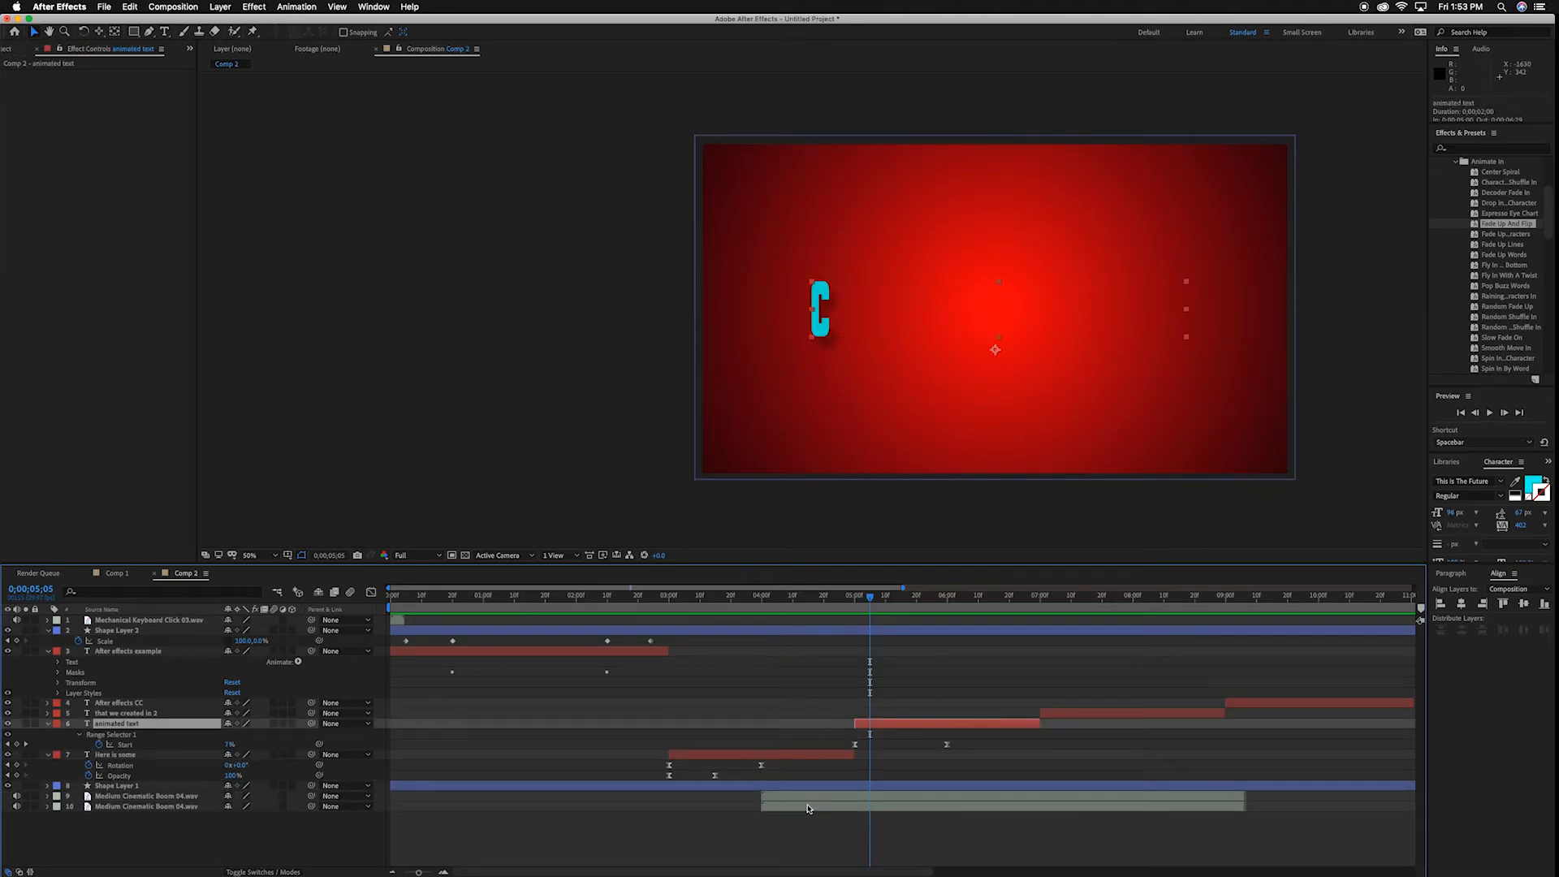
pyautogui.moveTo(778, 807); pyautogui.dragTo(963, 803)
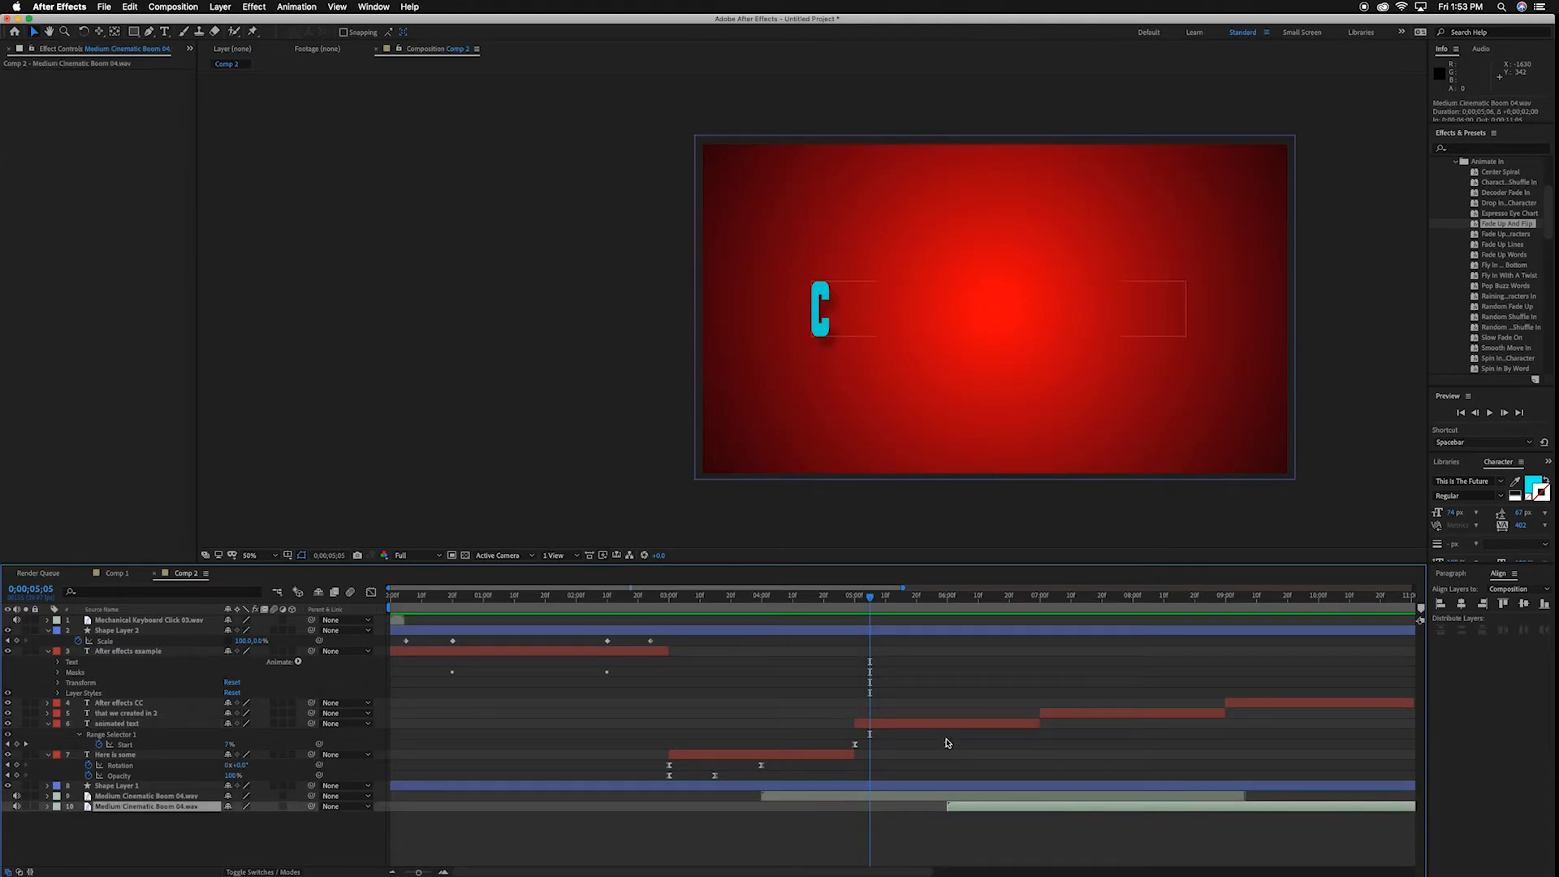
pyautogui.moveTo(959, 807); pyautogui.dragTo(953, 807)
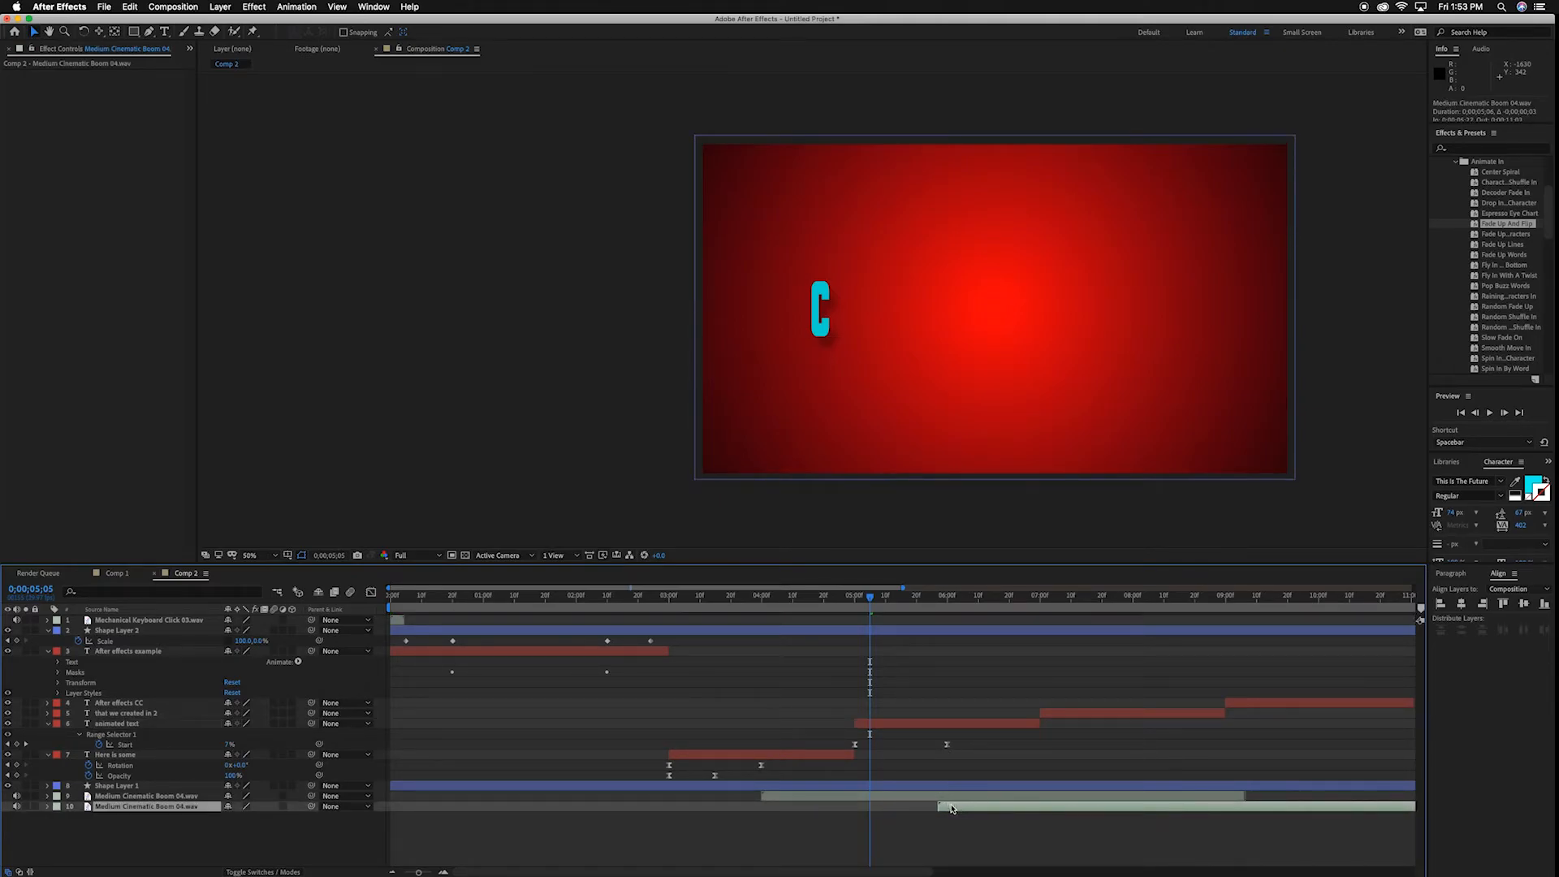
# Nudge the first boom sound slightly earlier, to about 0;00;03;28, and preview both booms from about 0;00;02;23.
pyautogui.moveTo(781, 799); pyautogui.dragTo(776, 799)
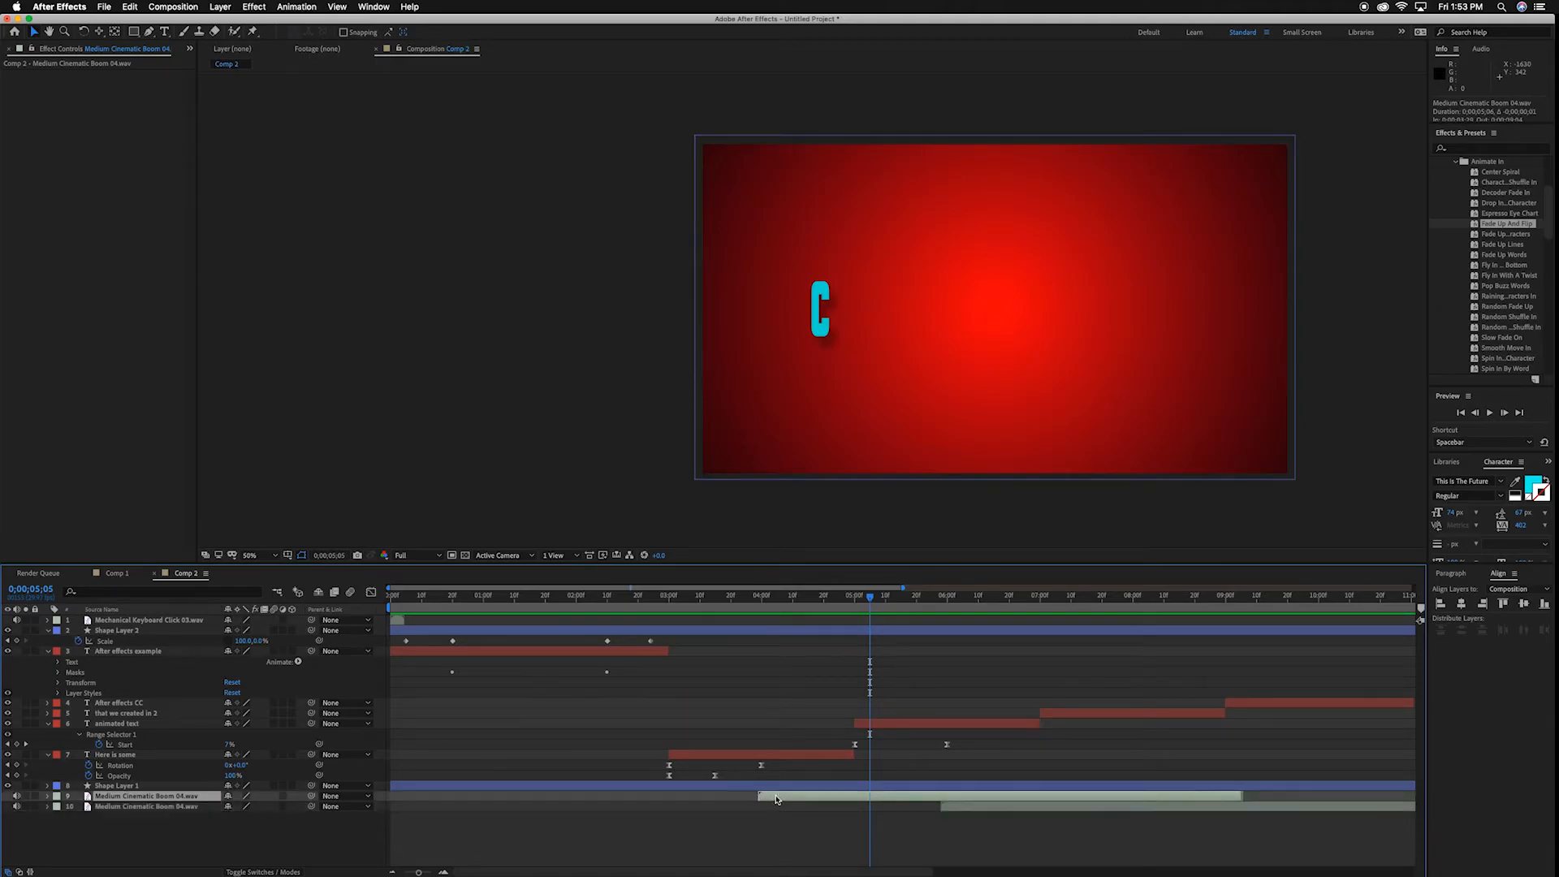
pyautogui.click(647, 600)
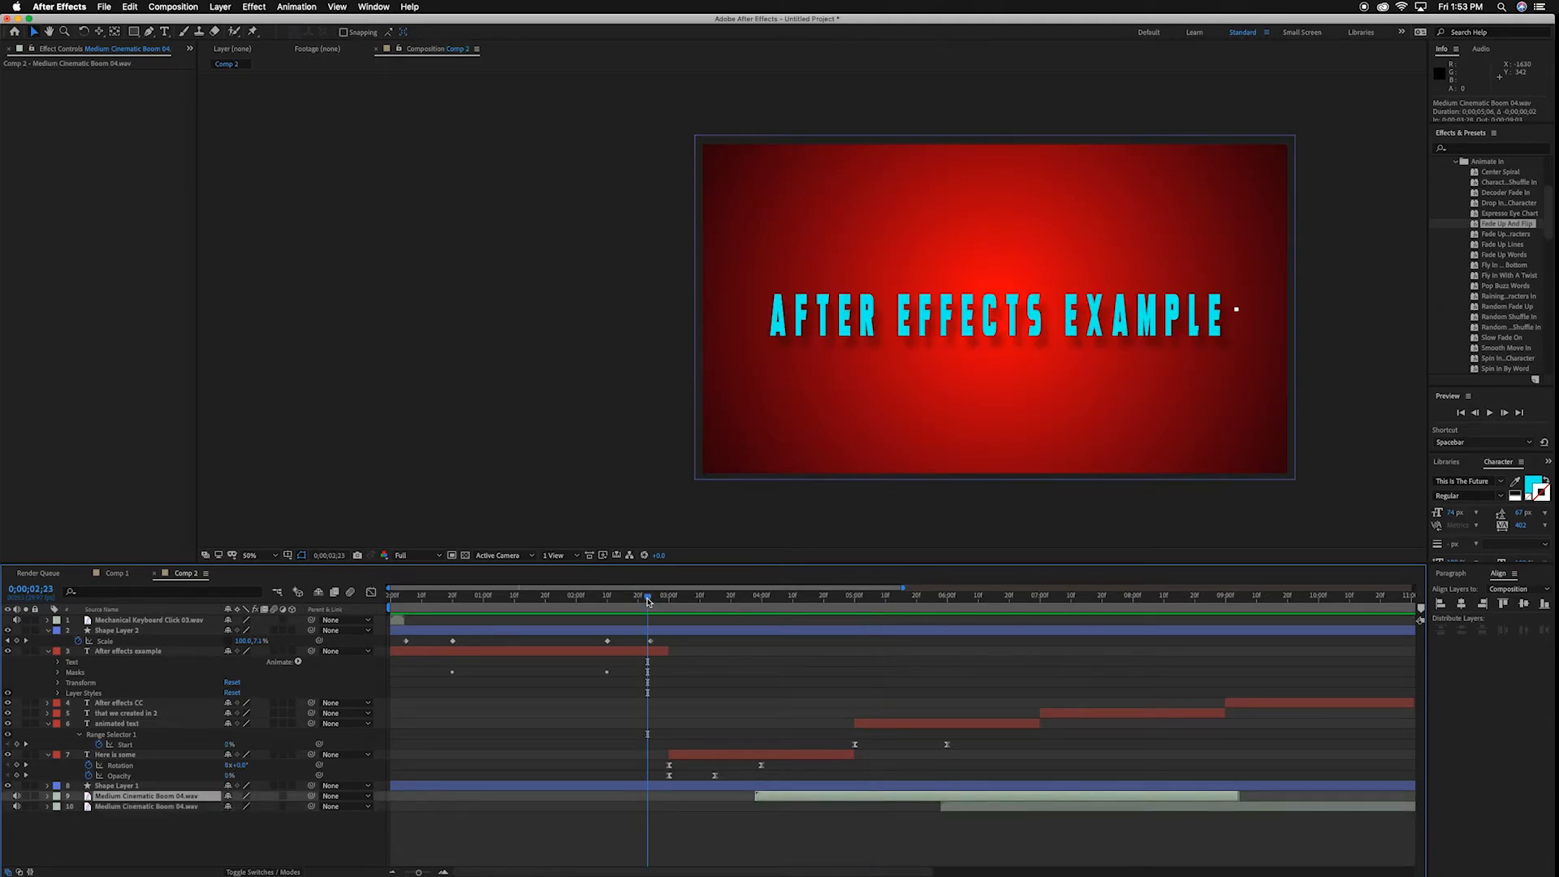
pyautogui.press('space')
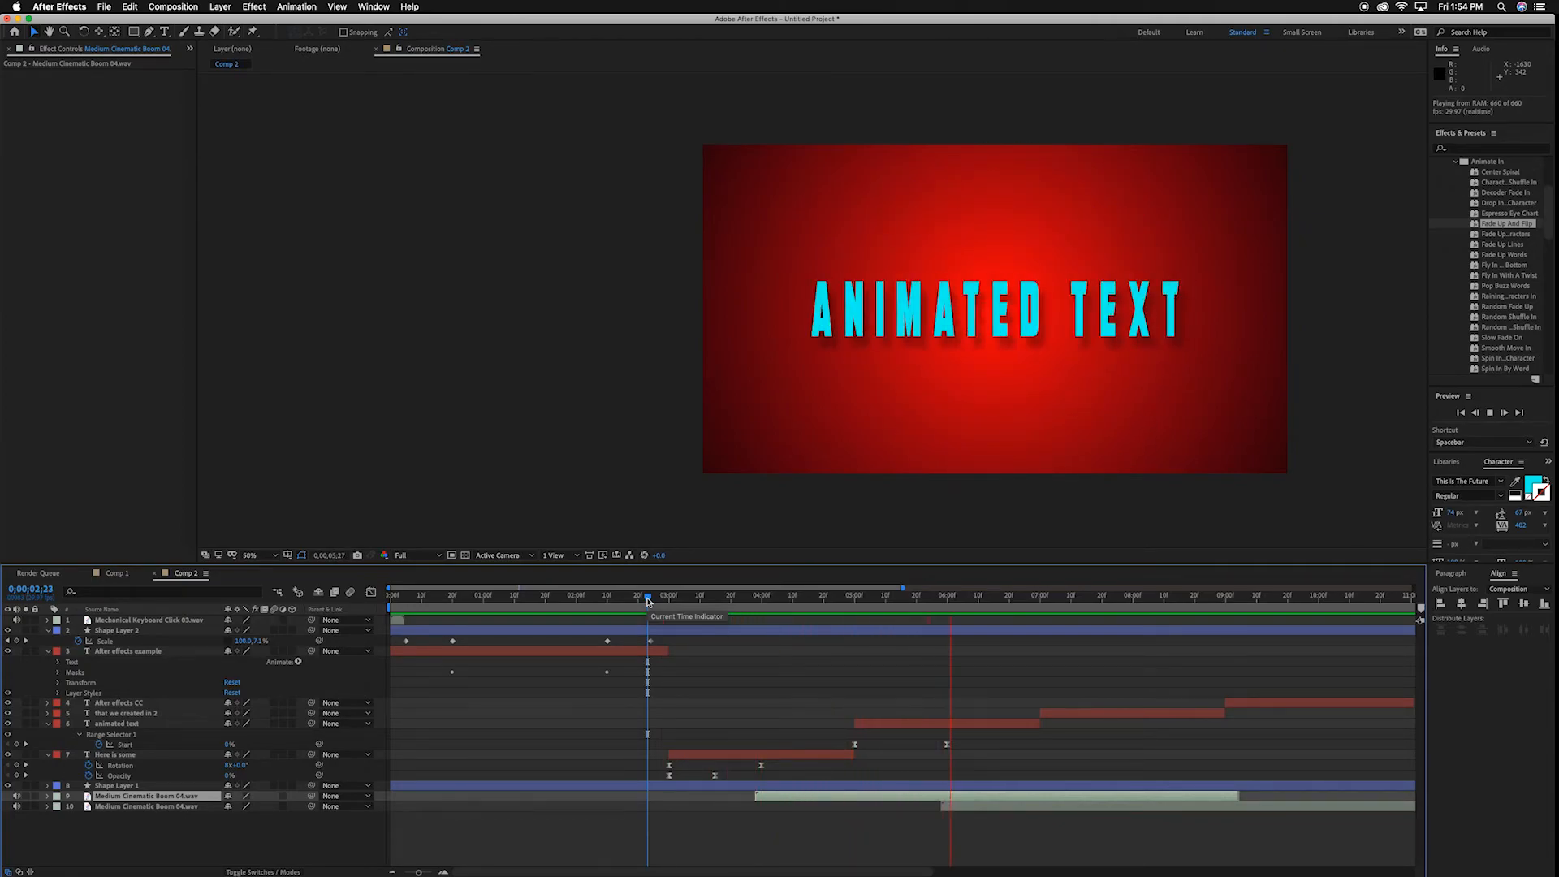
pyautogui.press('space')
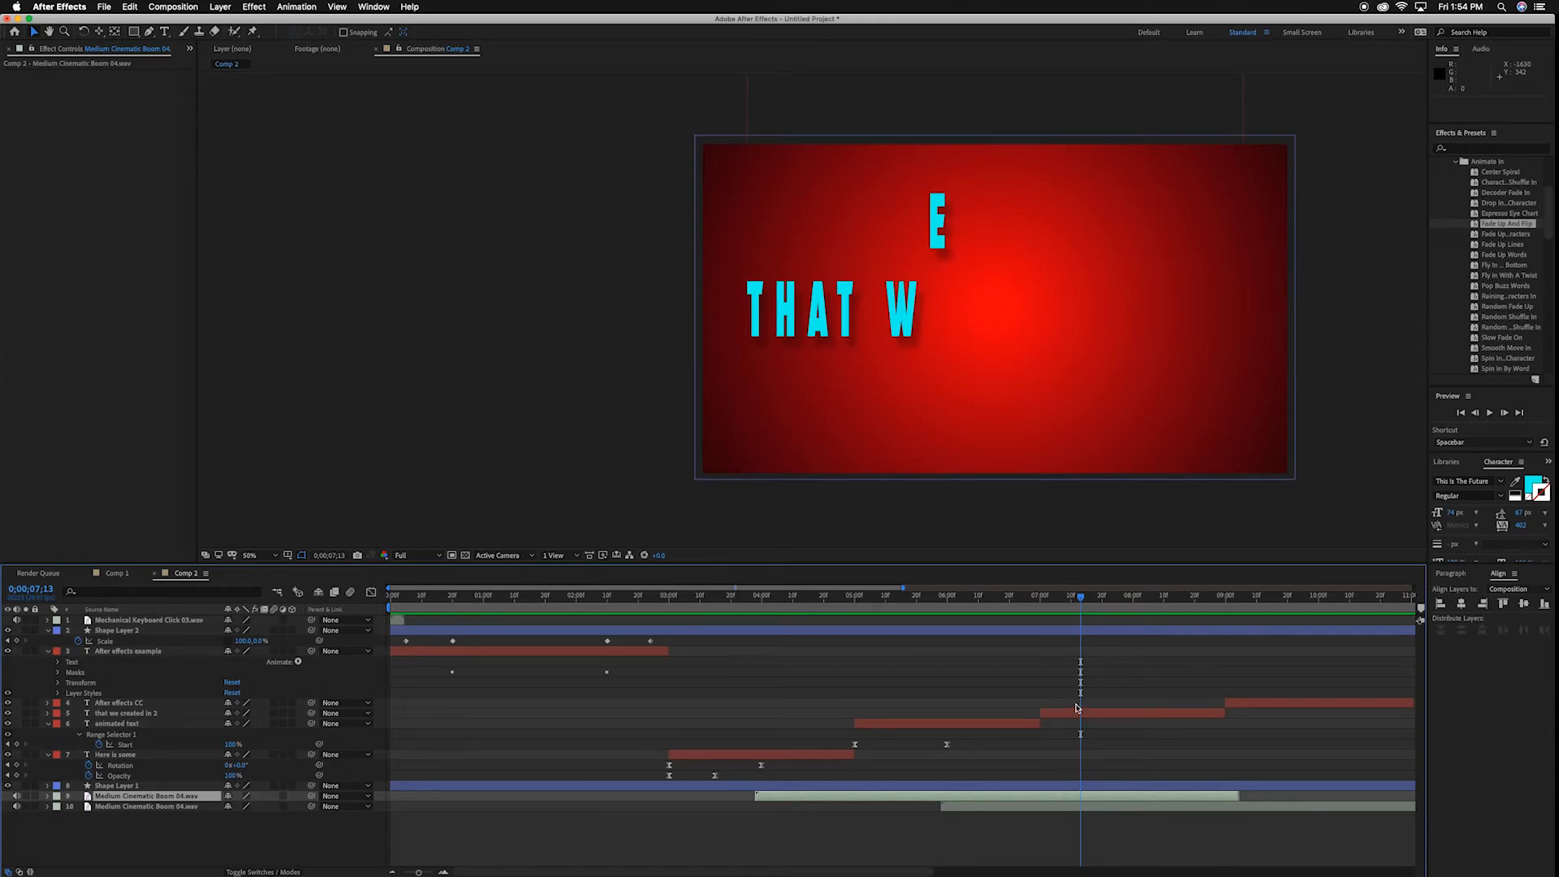
# Duplicate the second boom sound, start the copy at the last Start keyframe of "that we created in 2", about 0;00;08;00, and preview it.
pyautogui.click(1097, 713)
pyautogui.press('u')
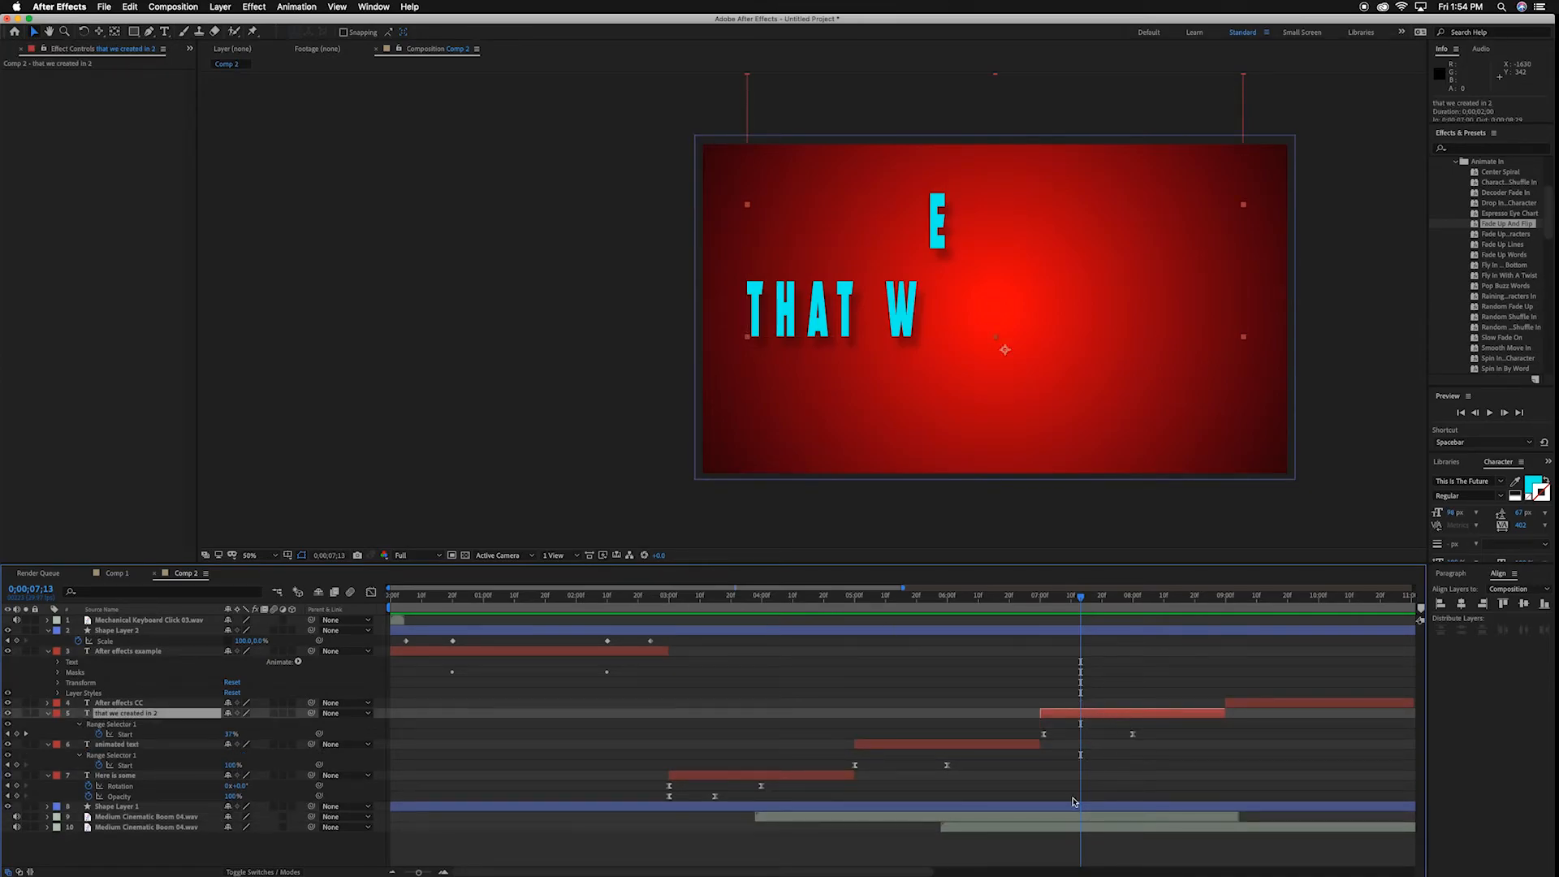
pyautogui.click(138, 827)
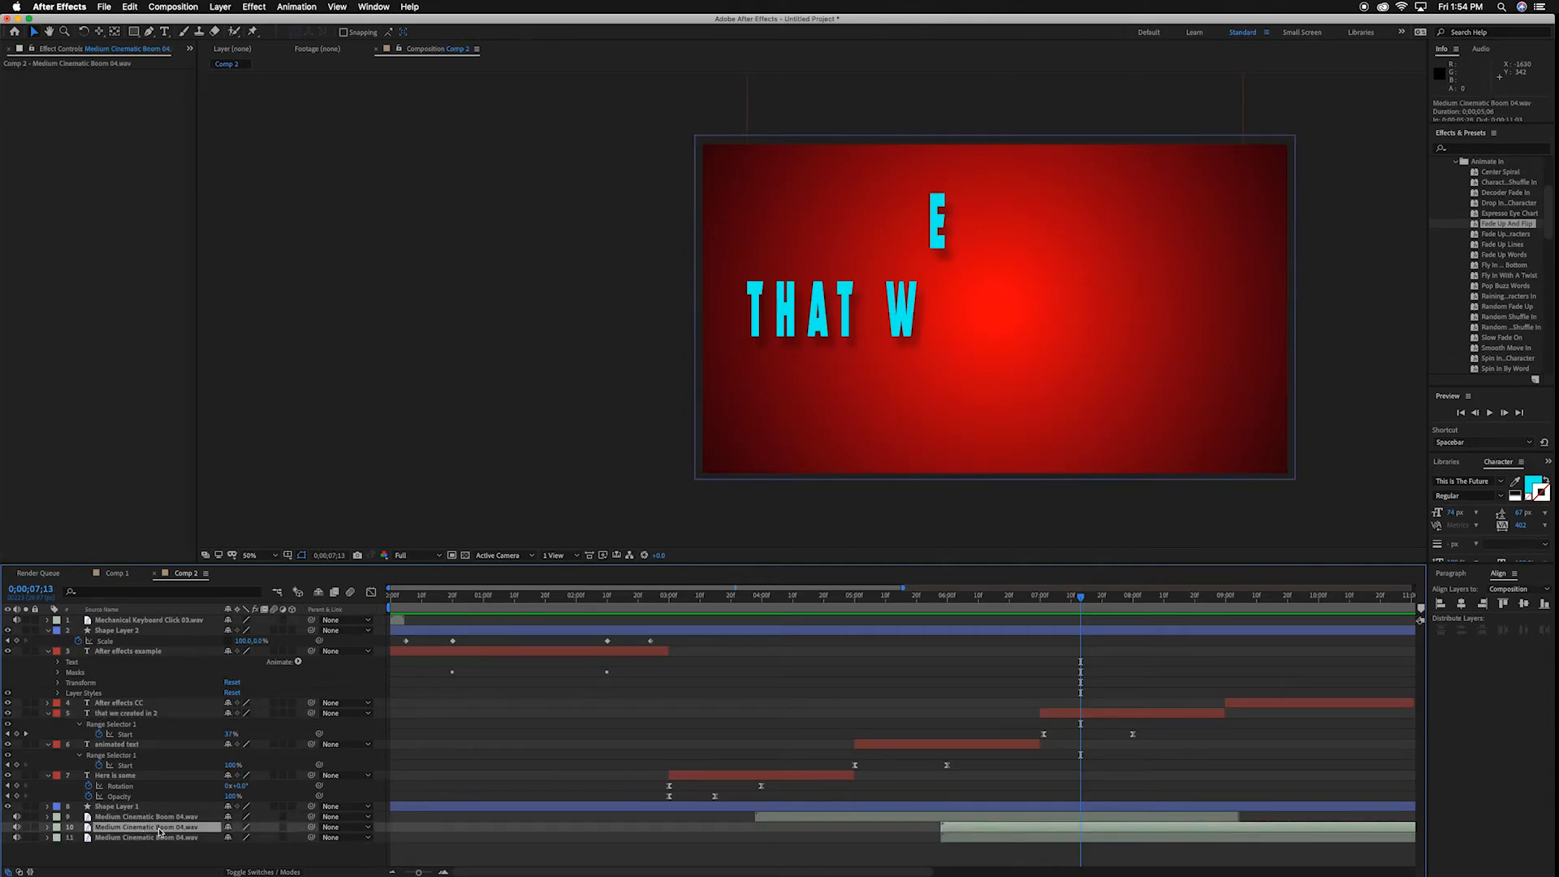
pyautogui.press('super+d')
pyautogui.moveTo(1060, 838); pyautogui.dragTo(1222, 842)
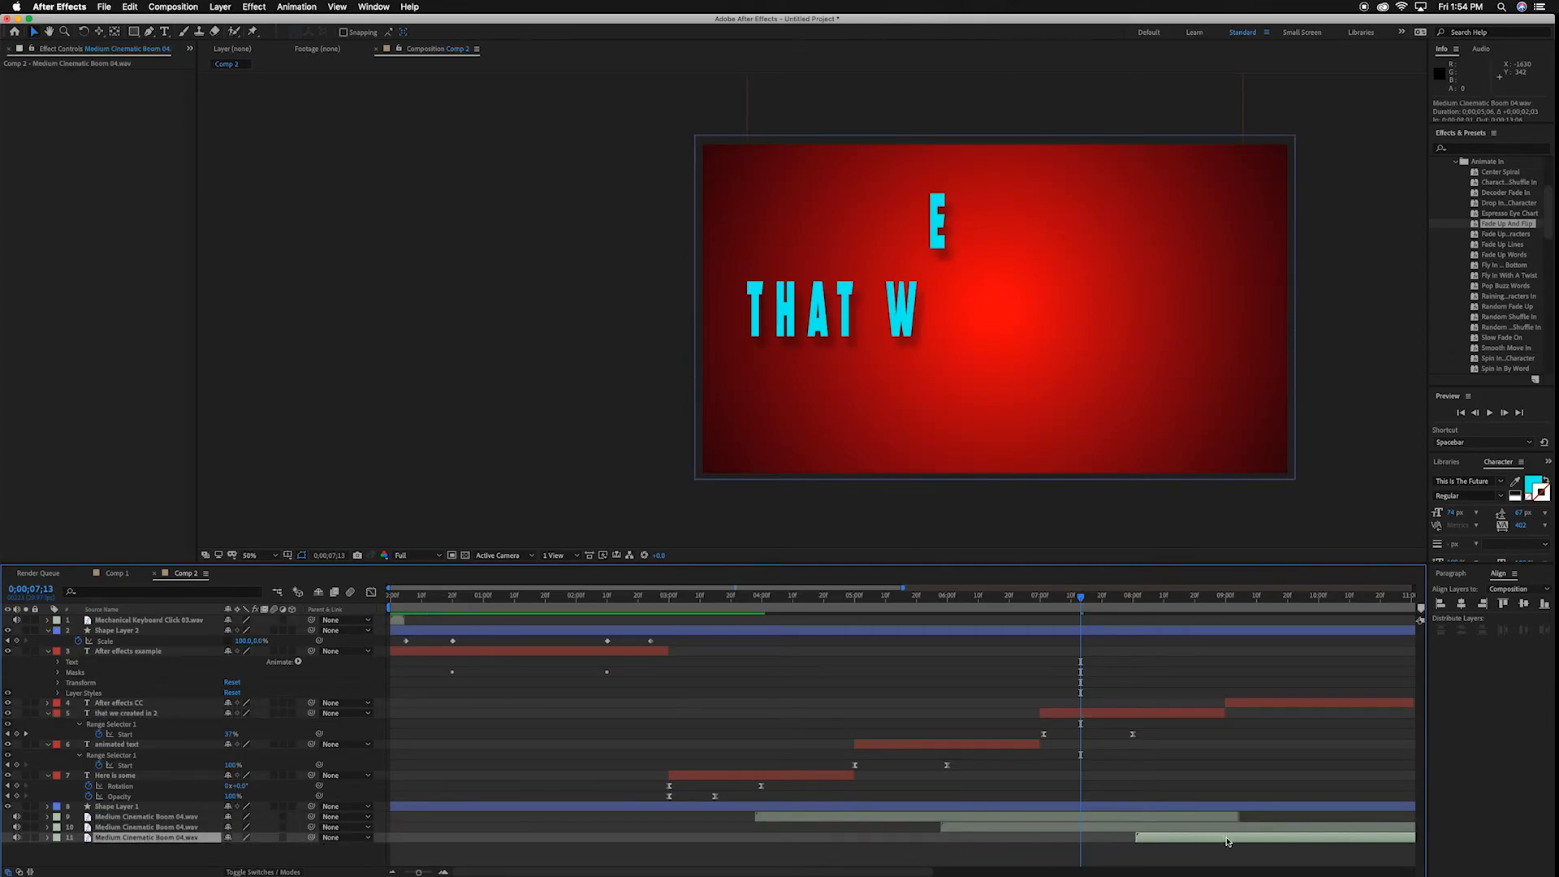
pyautogui.press('space')
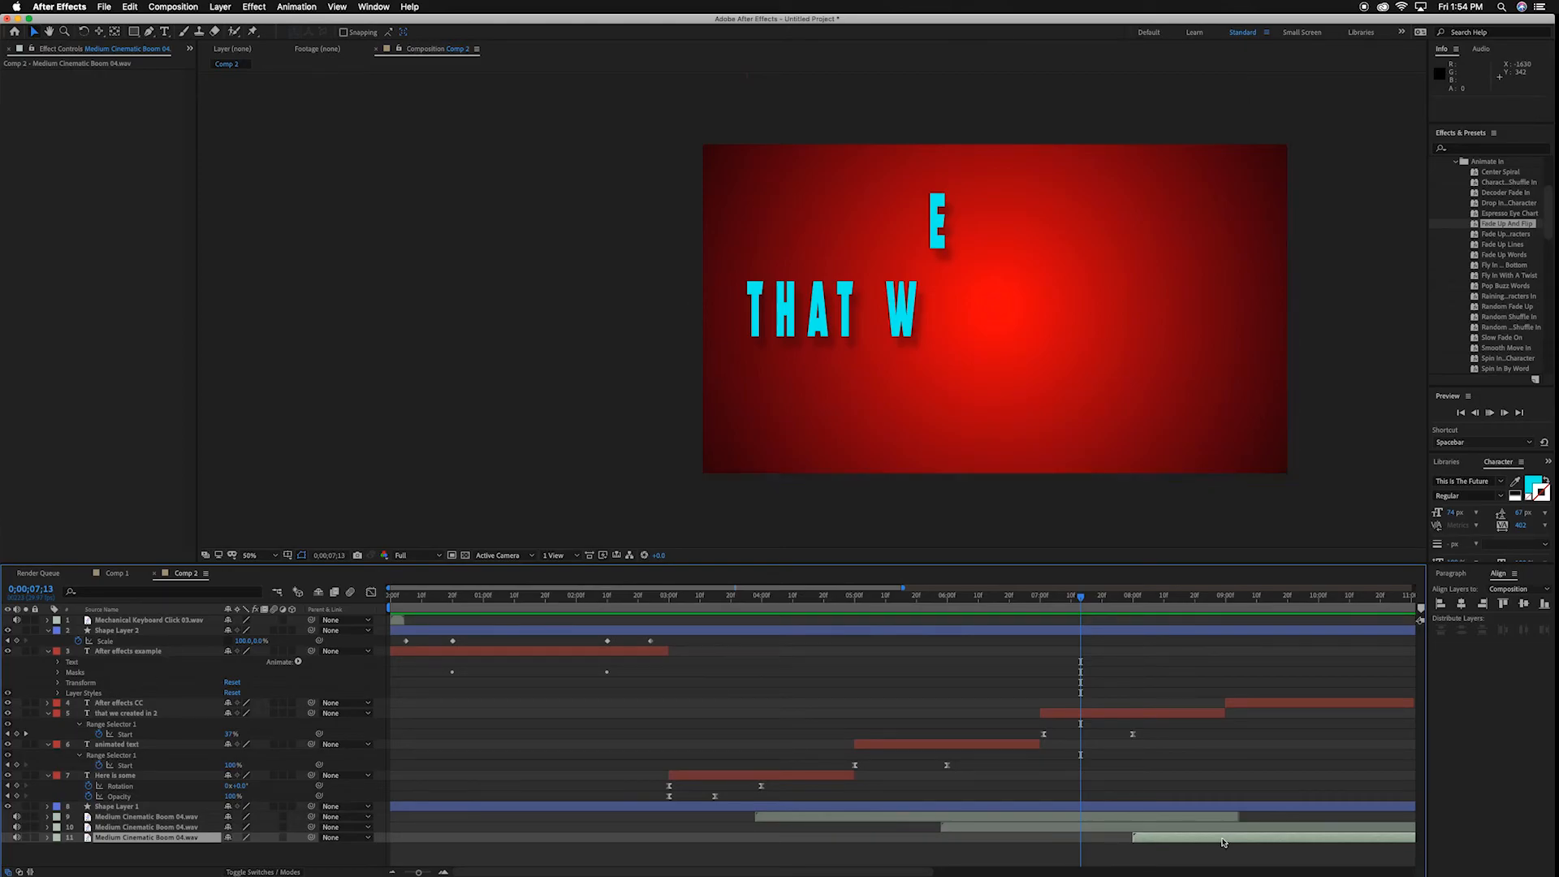
pyautogui.press('space')
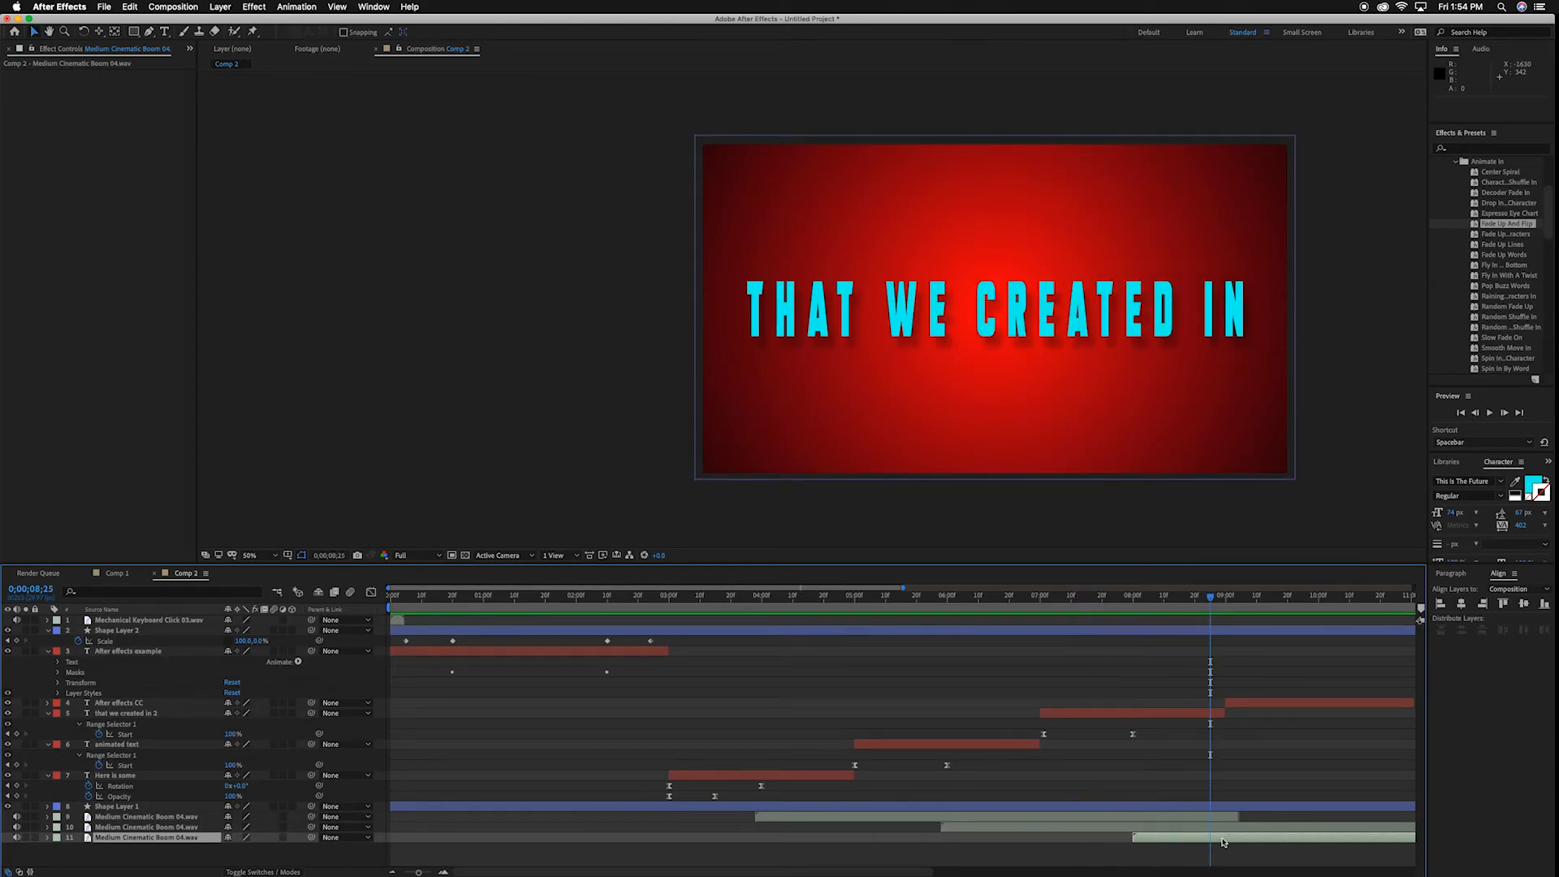
# Duplicate the third boom sound, start the copy at the last Offset keyframe of "After effects CC", about 0;00;10;00, and preview from about 0;00;02;25.
pyautogui.click(1249, 702)
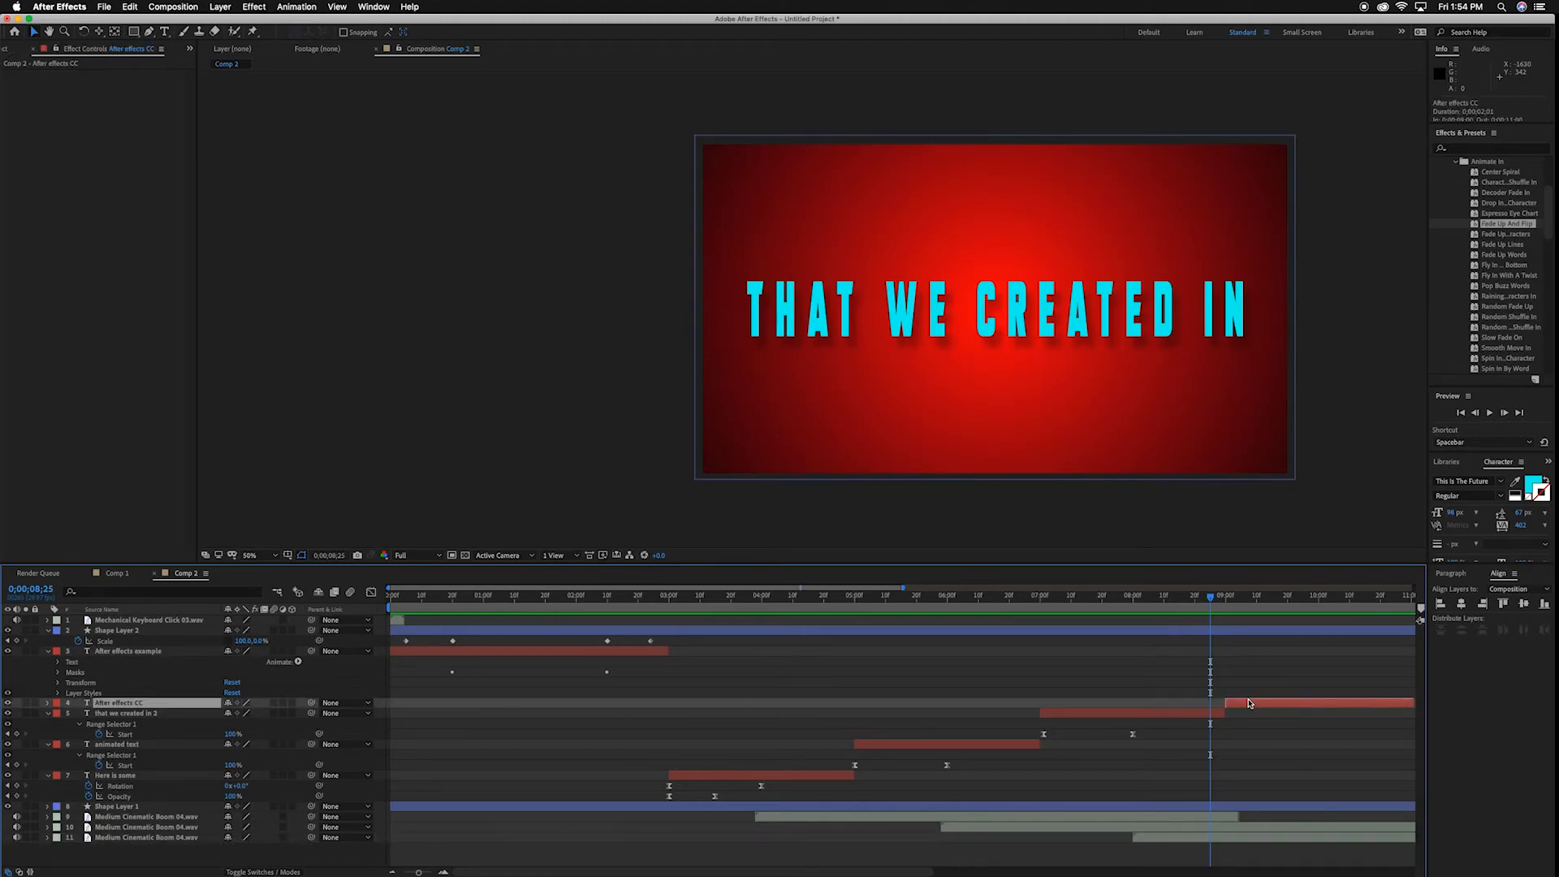
pyautogui.press('u')
pyautogui.click(1187, 859)
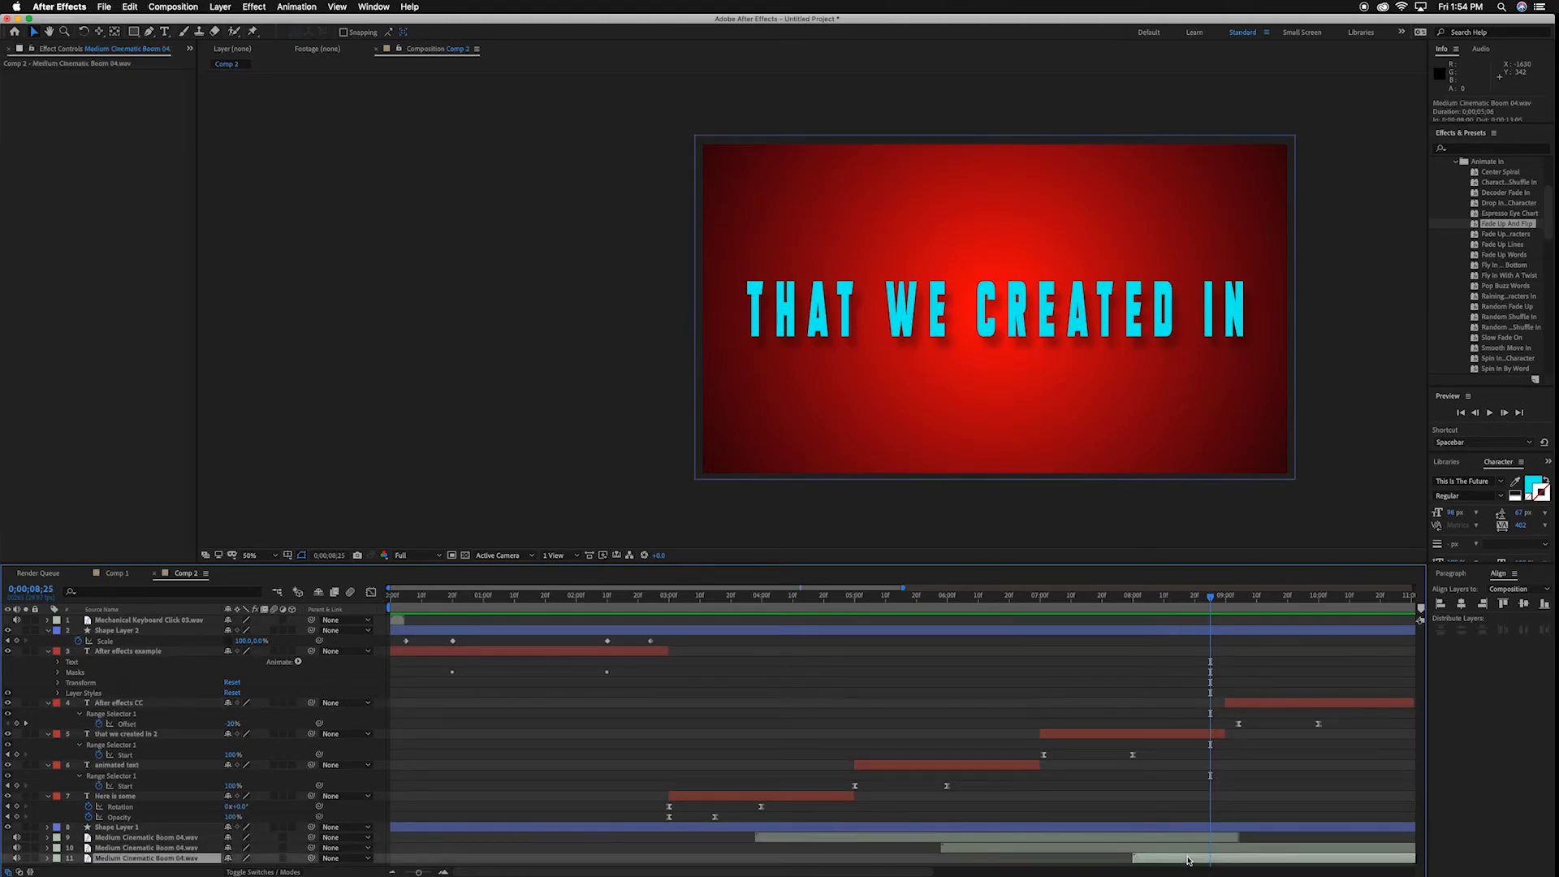
pyautogui.hotkey('ctrl', 'd')
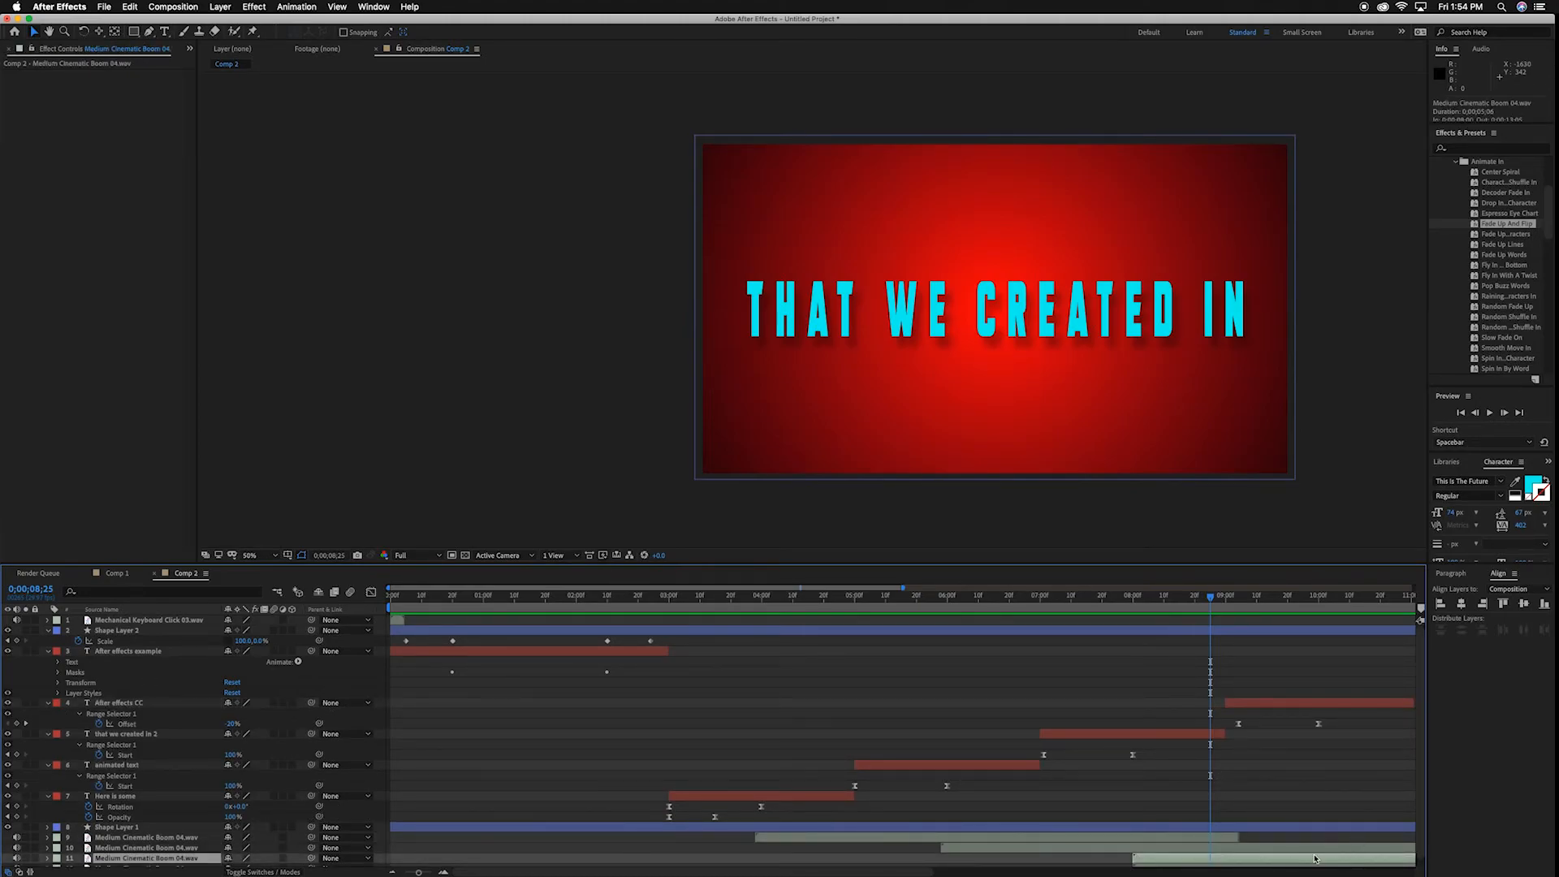
pyautogui.scroll(-1, 1364, 842)
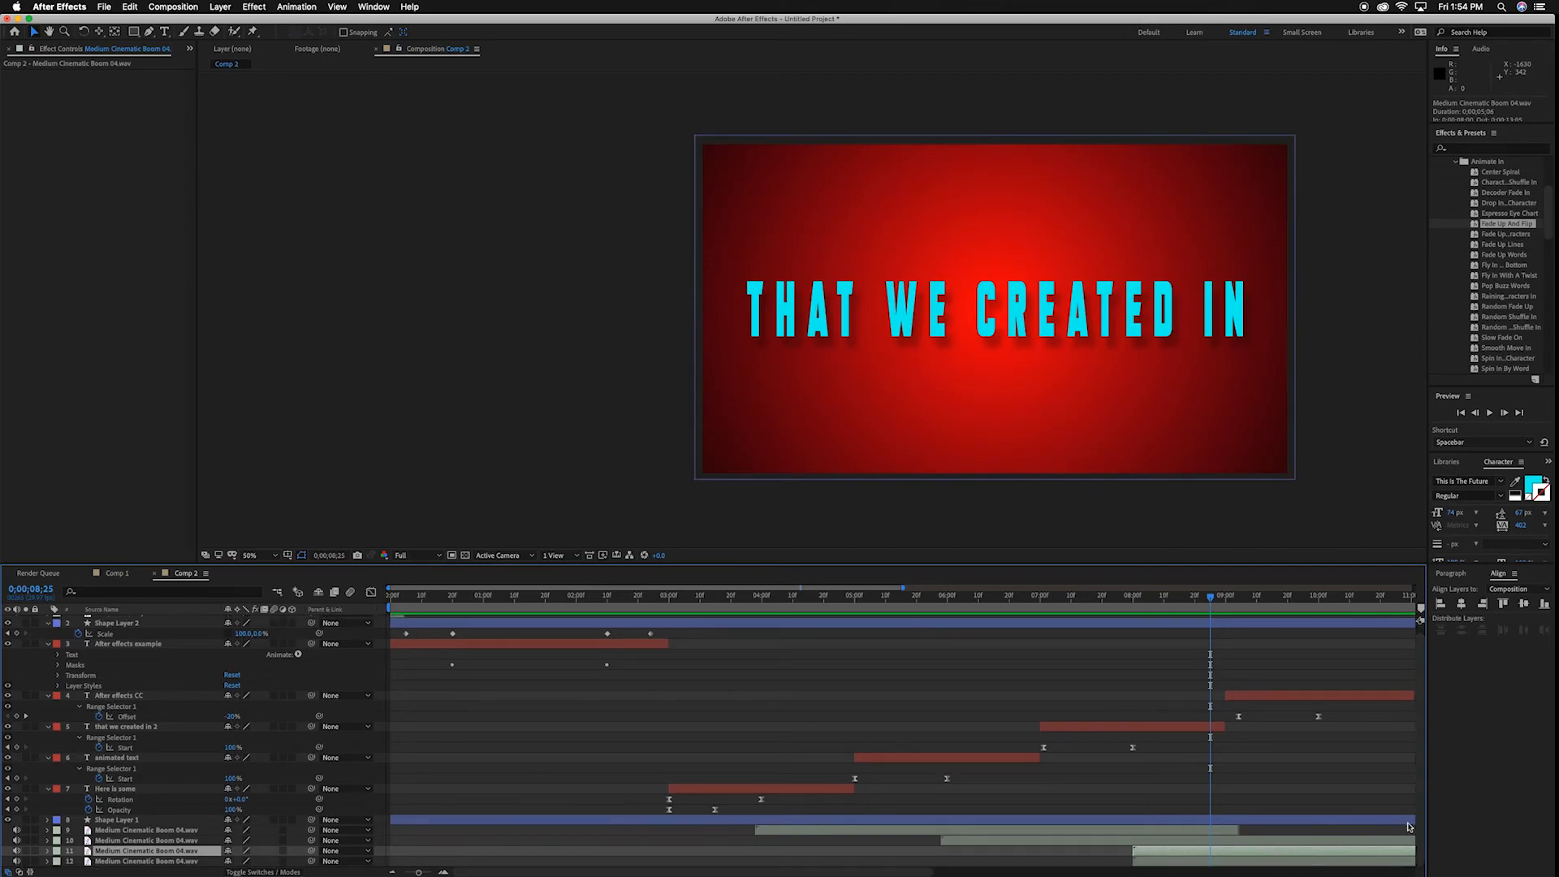
pyautogui.moveTo(1182, 864); pyautogui.dragTo(1361, 858)
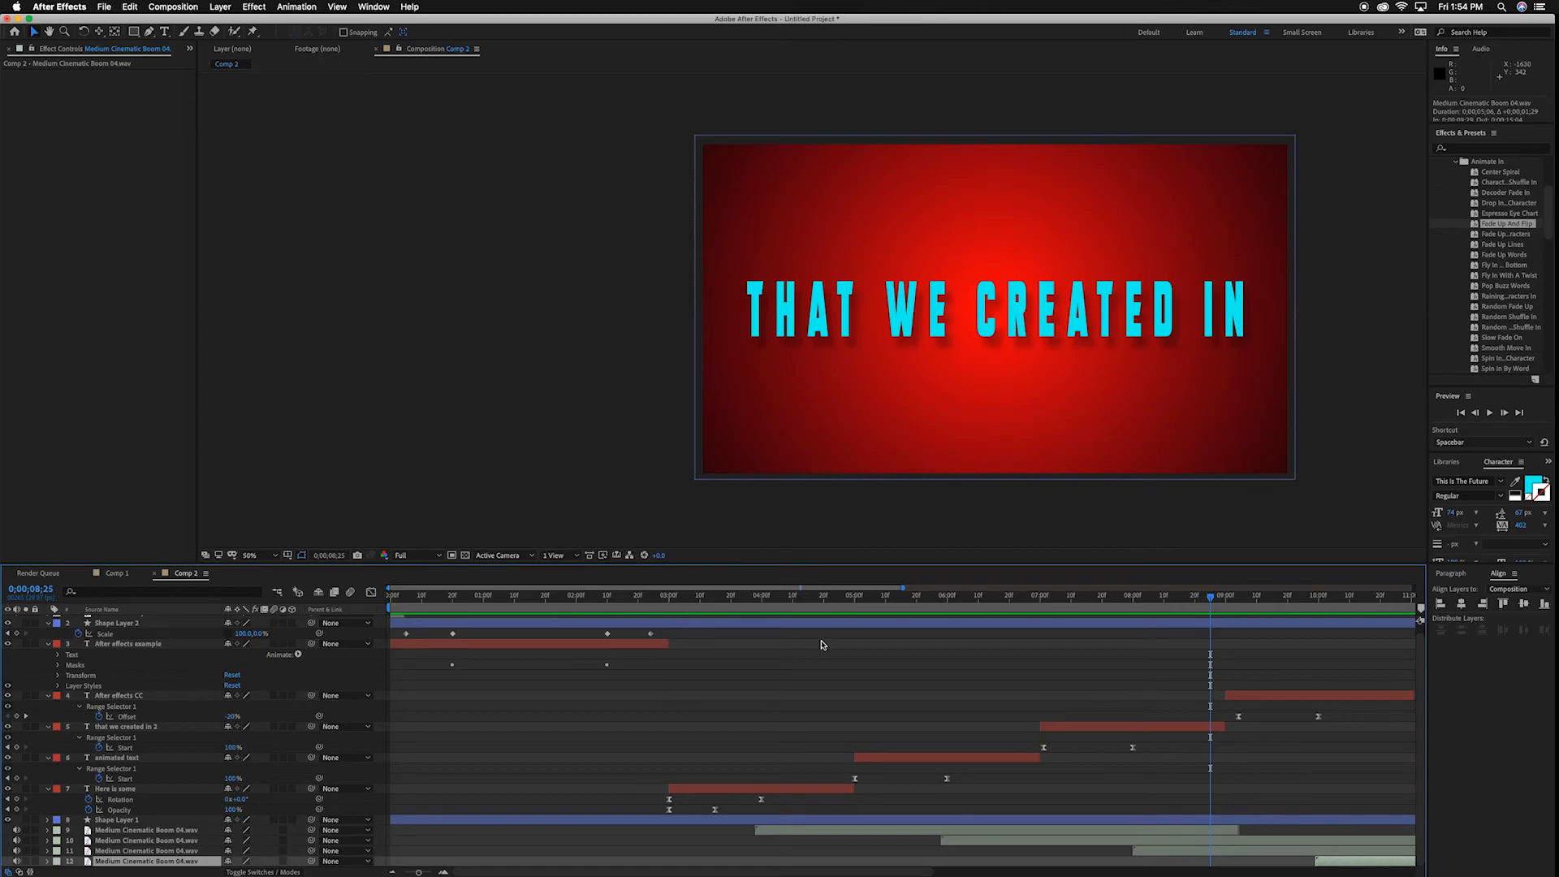
pyautogui.click(653, 601)
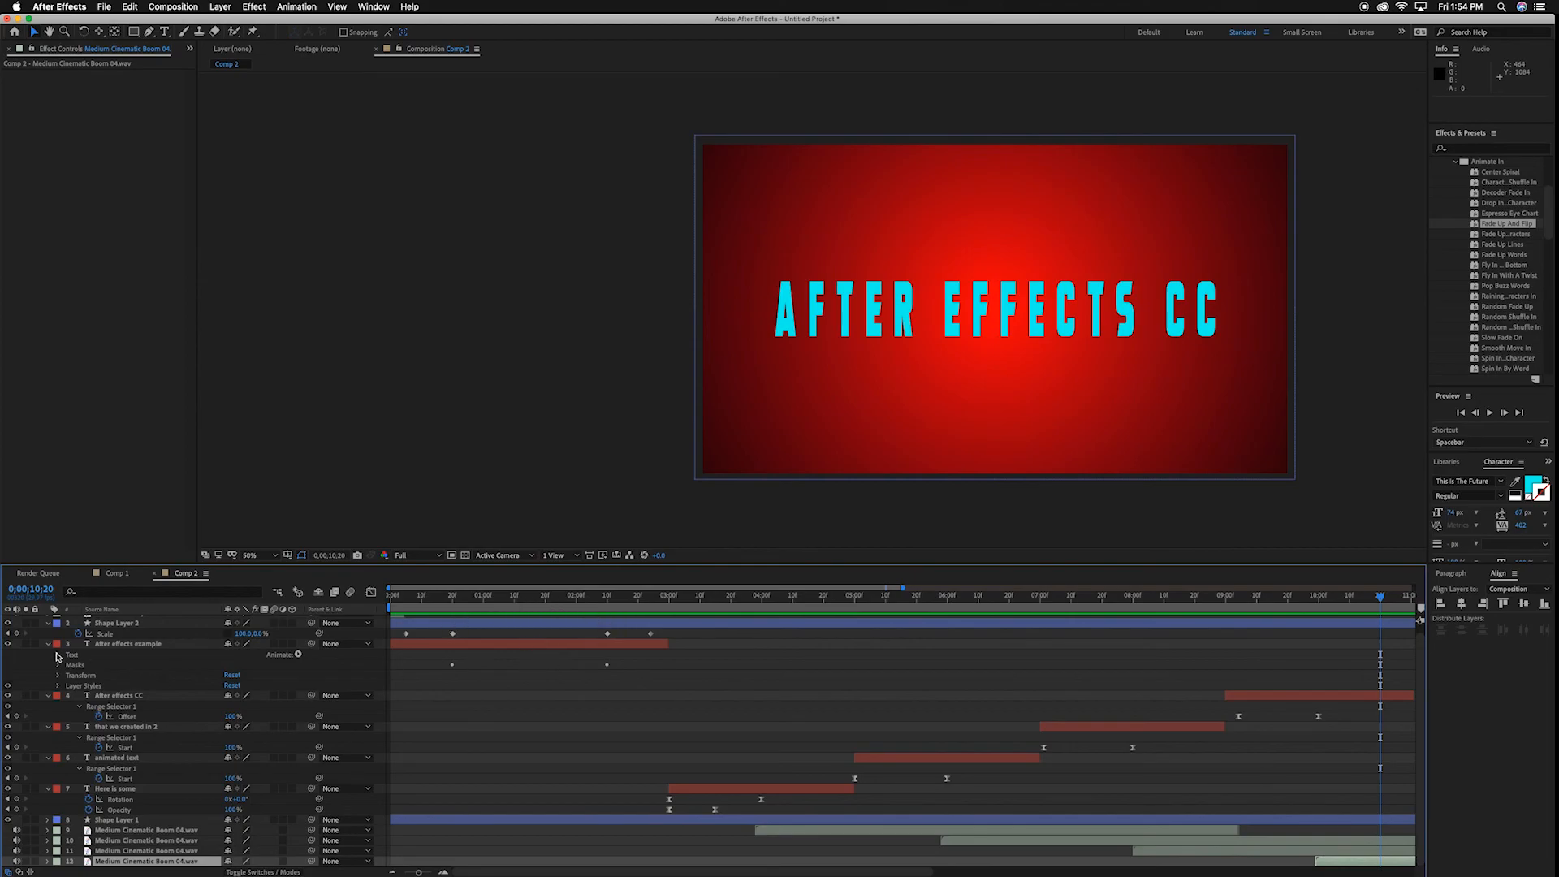
# Collapse the expanded properties of Shape Layer 2 and all five text layers in the timeline.
pyautogui.click(49, 645)
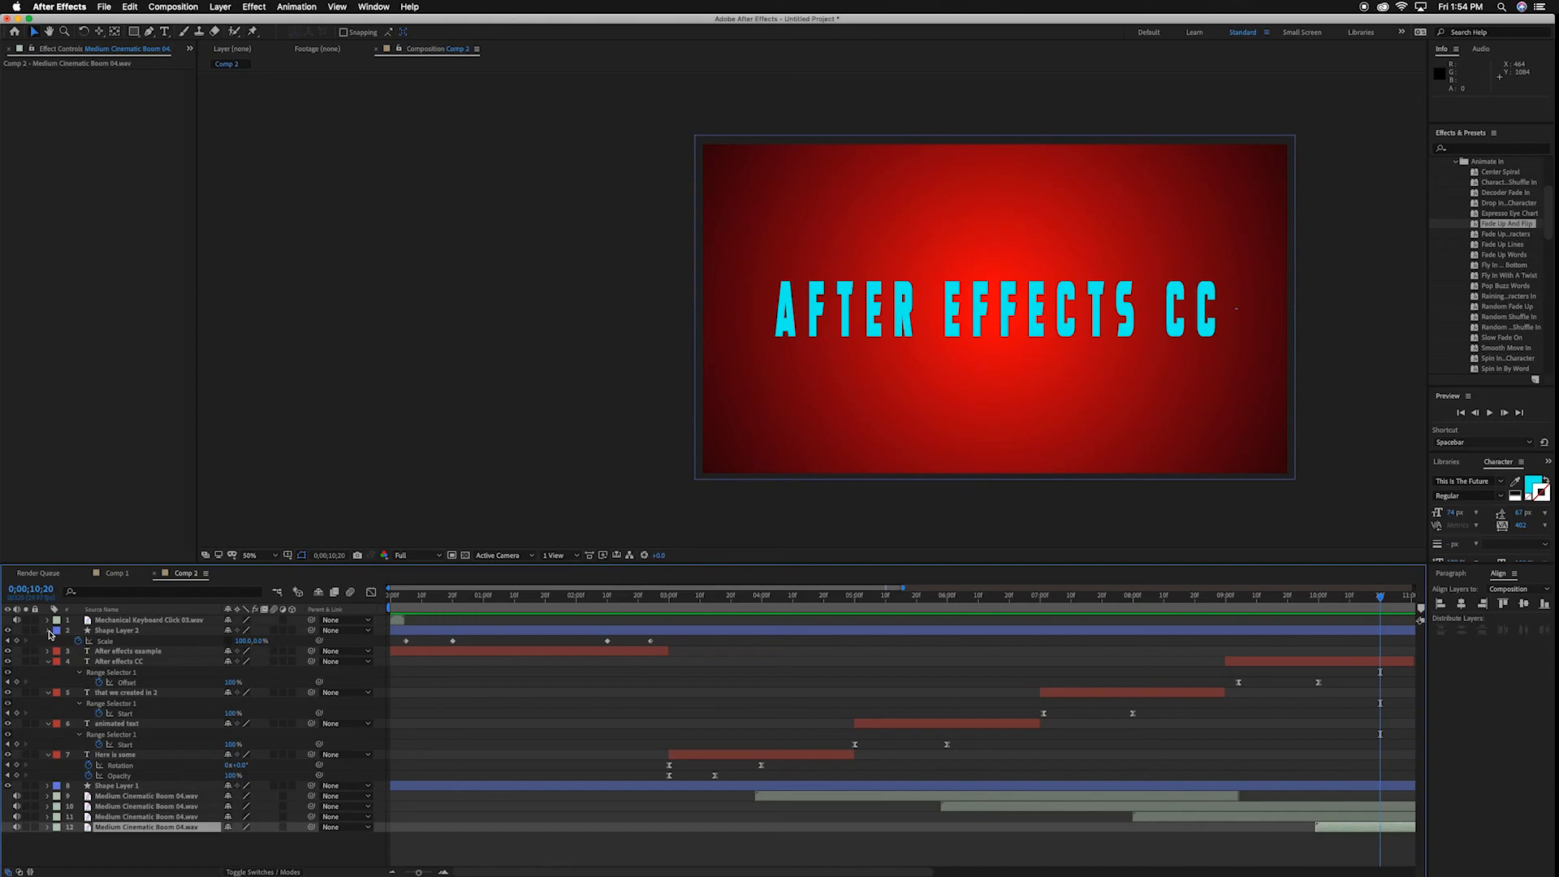
pyautogui.click(48, 630)
pyautogui.click(48, 652)
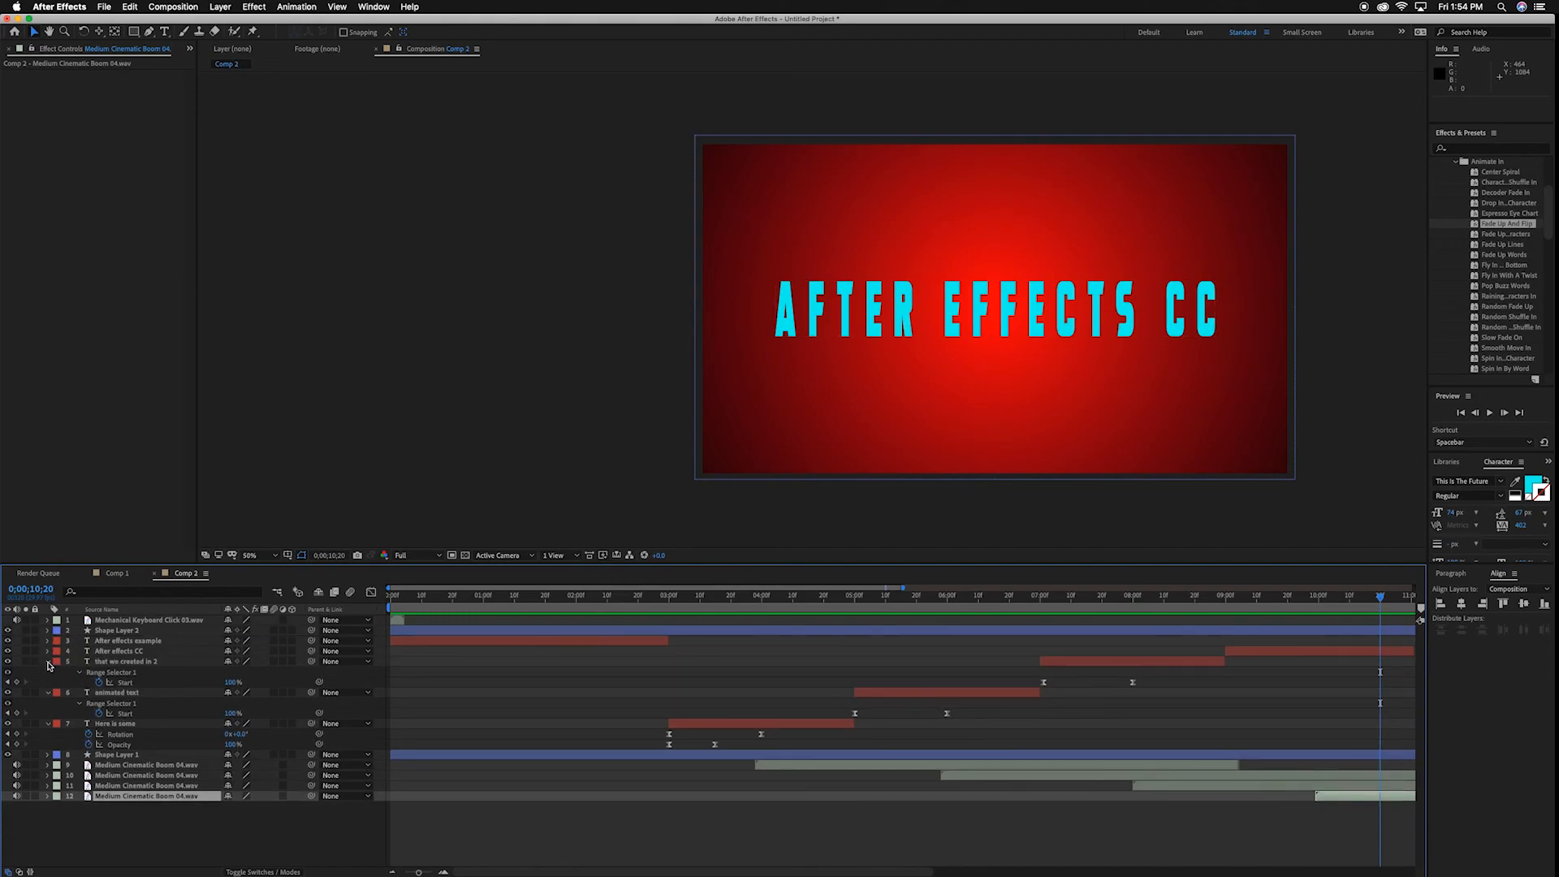
pyautogui.click(48, 663)
pyautogui.click(47, 672)
pyautogui.click(48, 683)
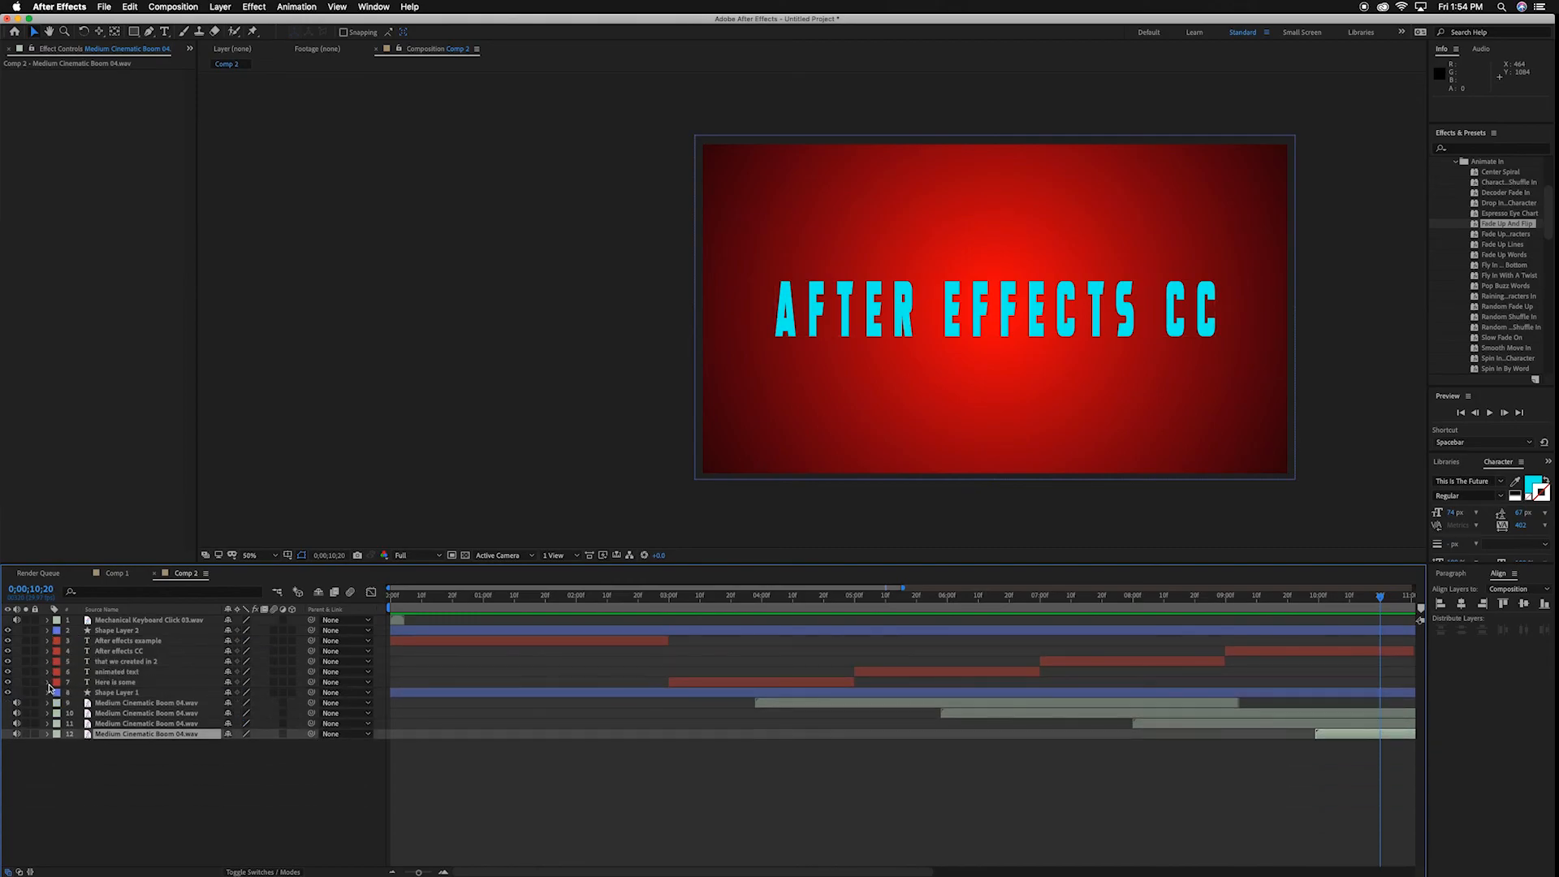